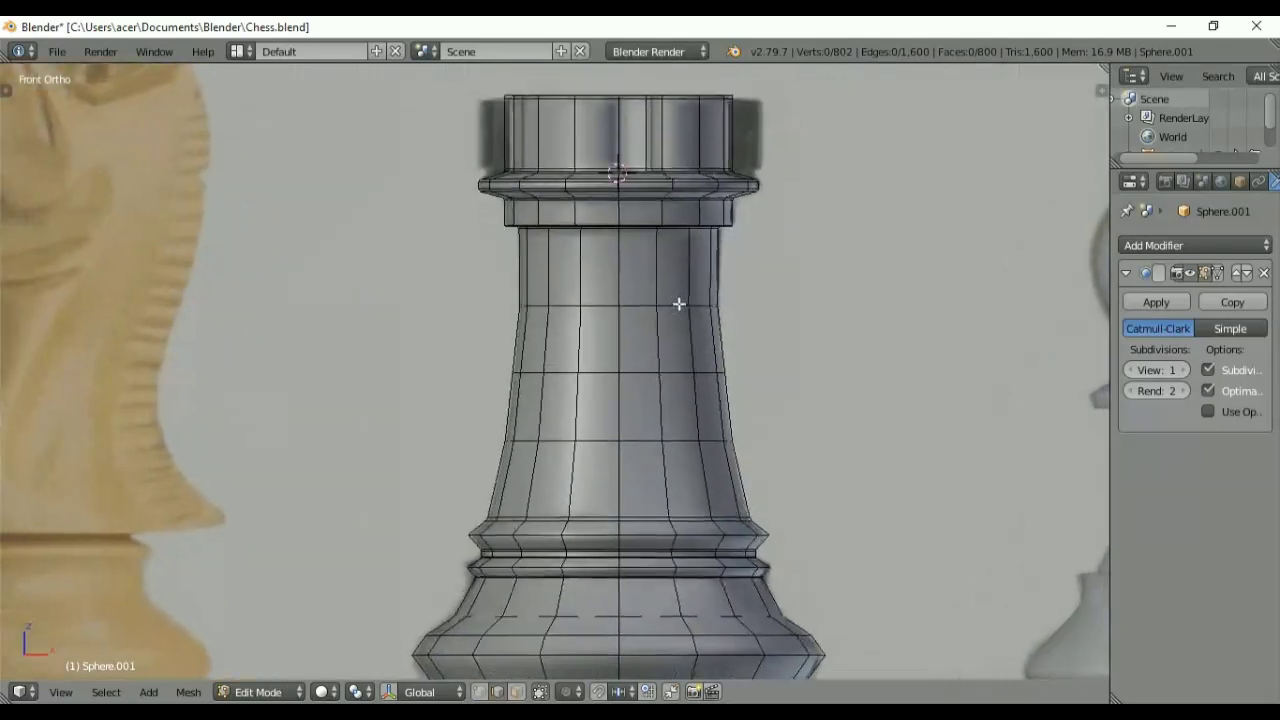
Step: Rip the rook's battlements from the collar along their base edge loop and delete their linked faces
shift+middle_drag(680, 303, 671, 449)
scroll(720, 357, up, 3)
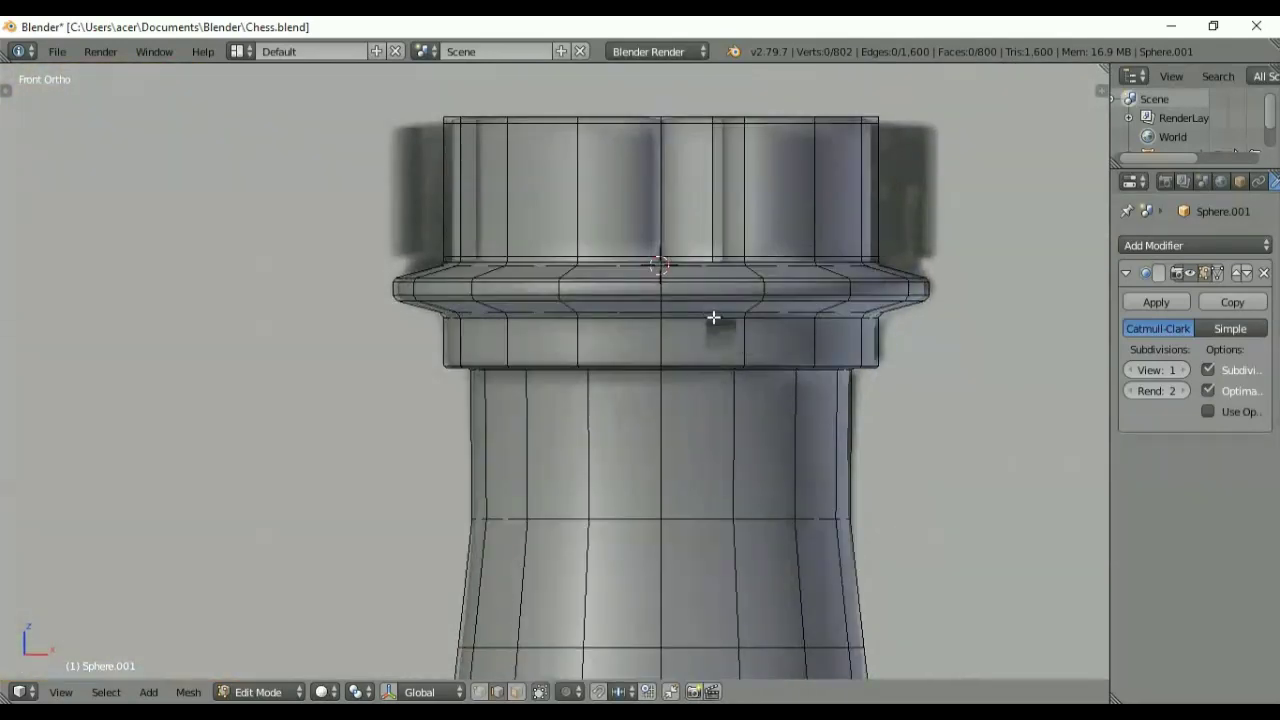
middle_drag(743, 274, 697, 349)
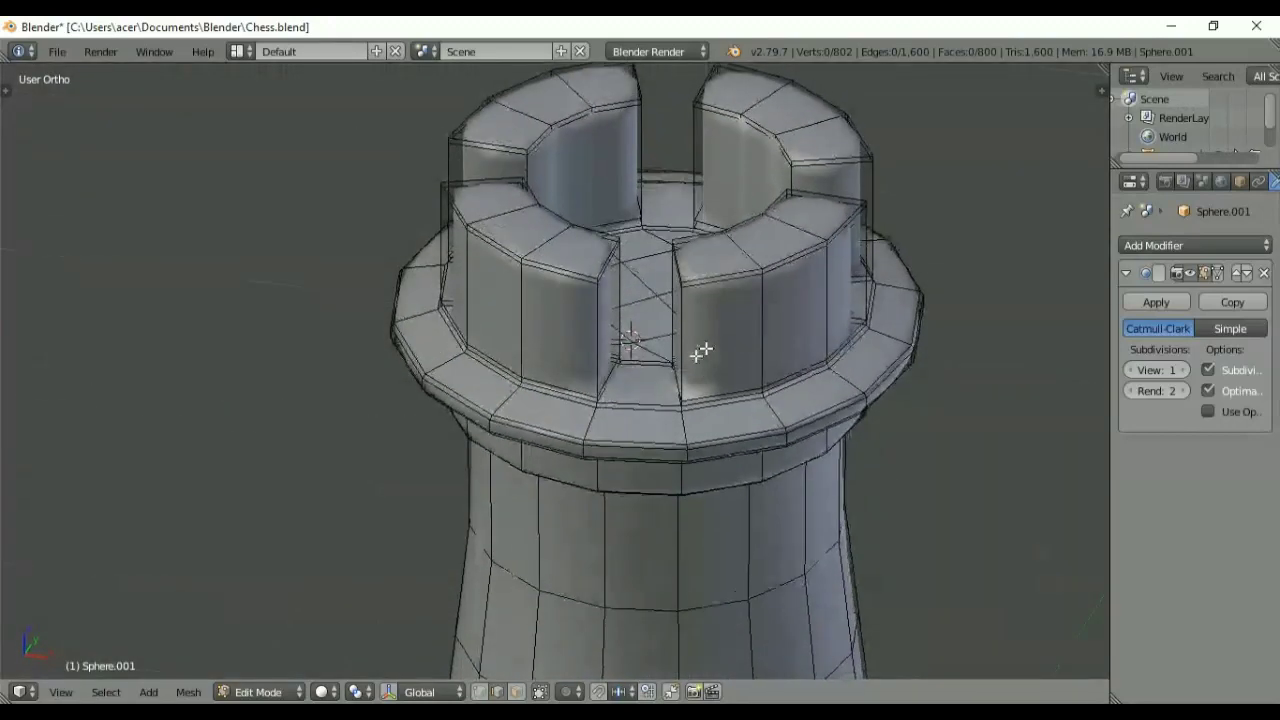
alt+right_click(659, 408)
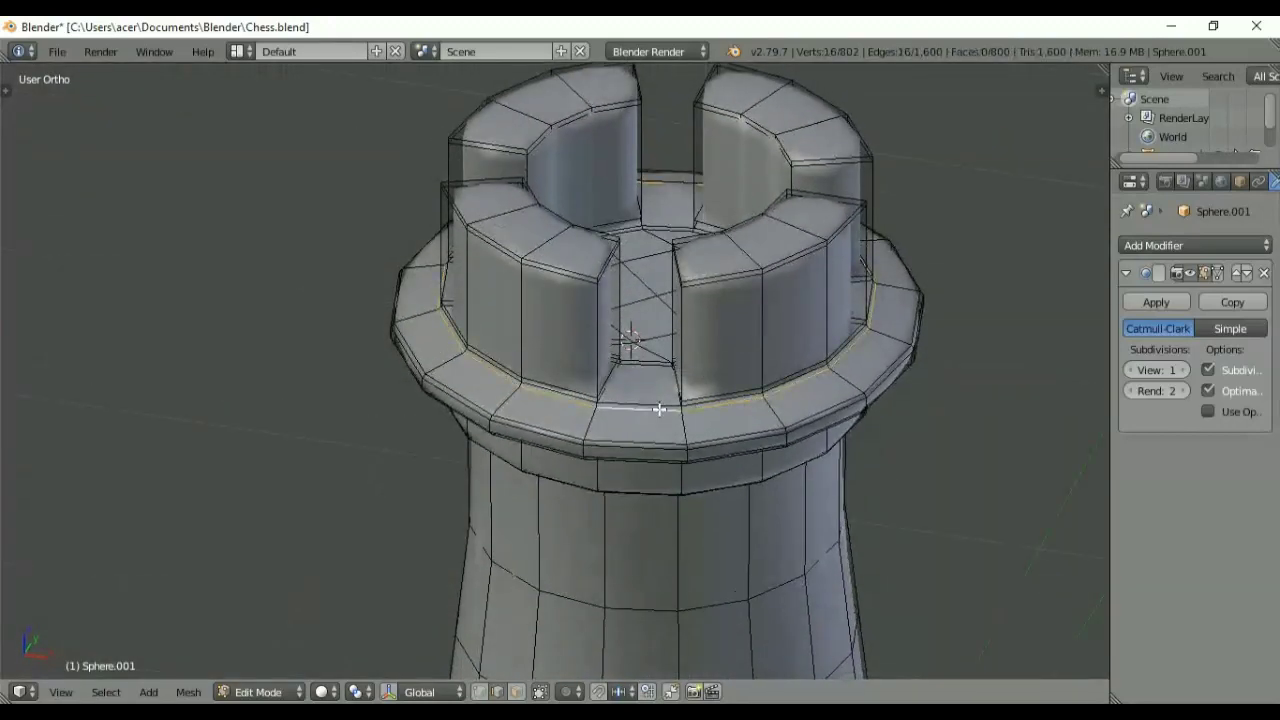
key(v)
right_click(682, 356)
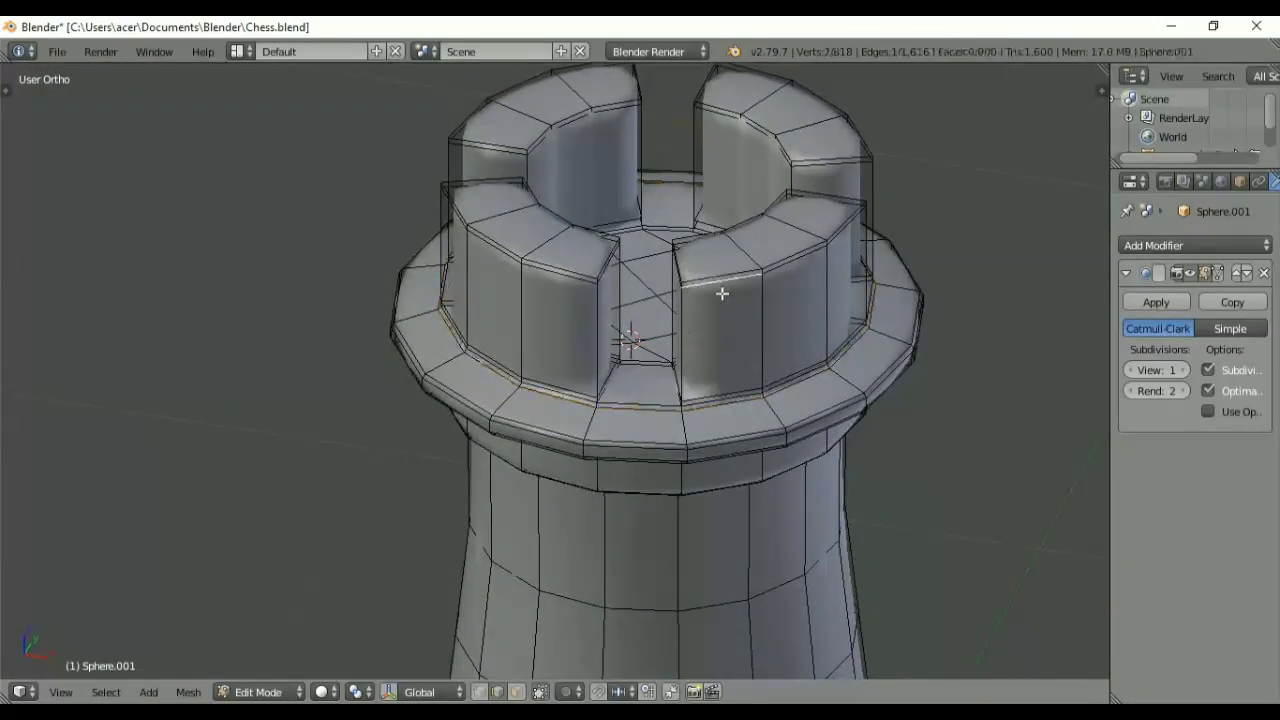
key(l)
key(x)
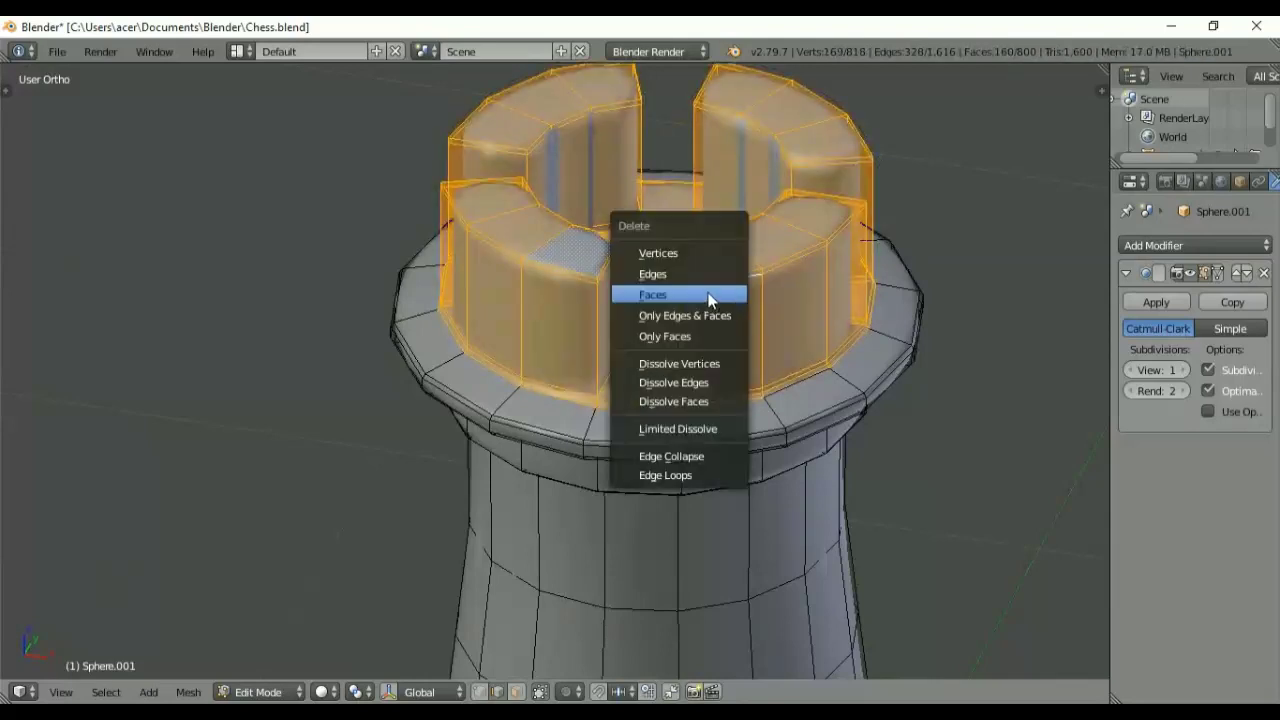
click(708, 295)
Step: Scale the open rim's edge loop inward to about 0.7 and extrude it slightly further inward
key(KP_7)
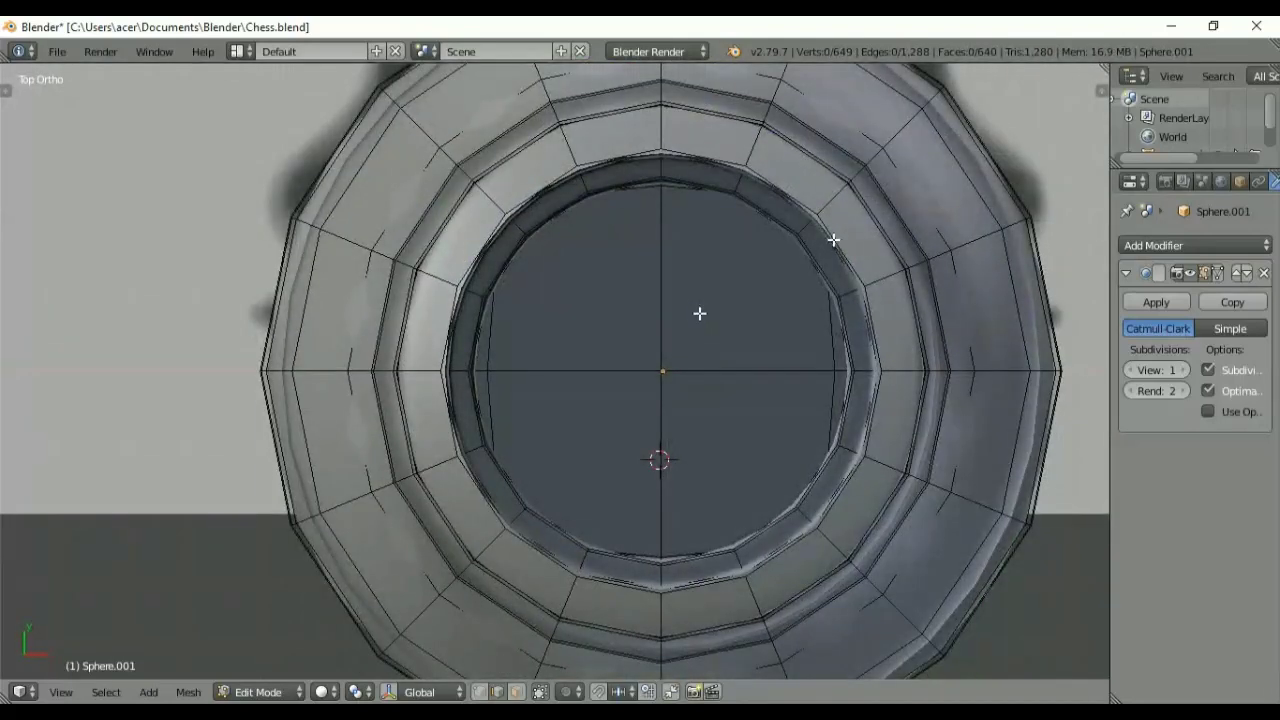
alt+right_click(833, 240)
key(s)
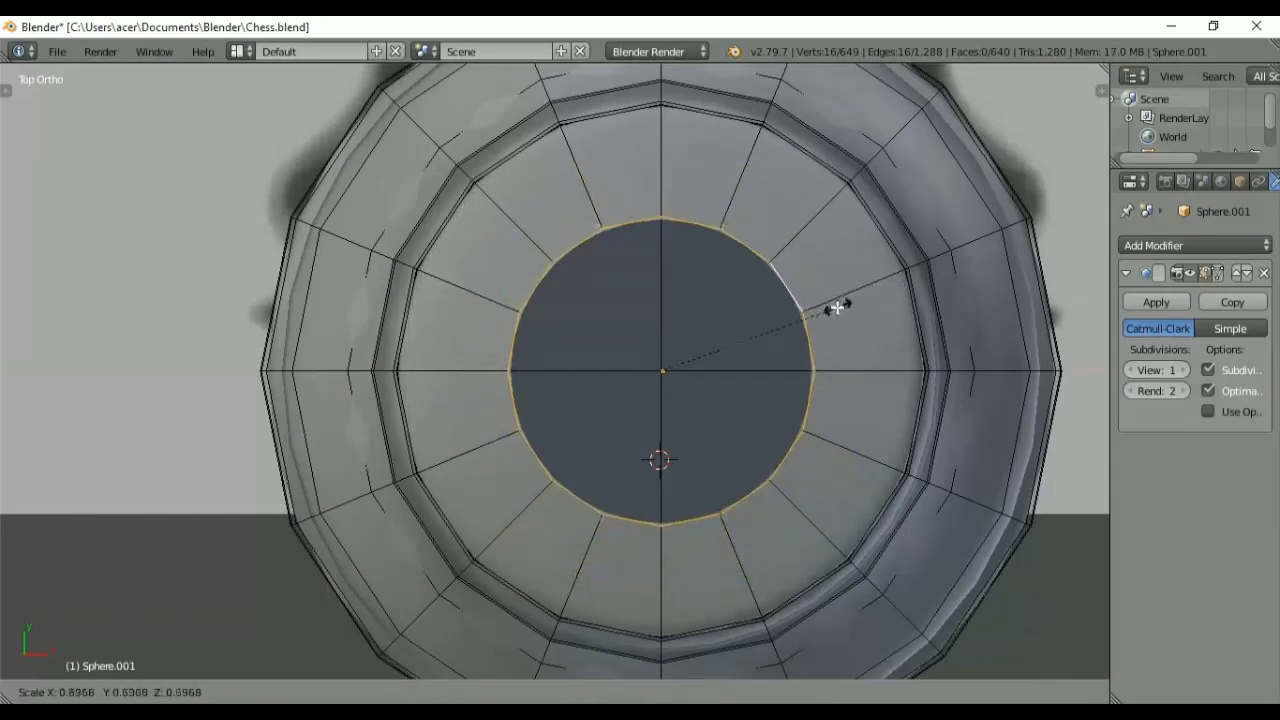
click(831, 306)
key(e)
key(s)
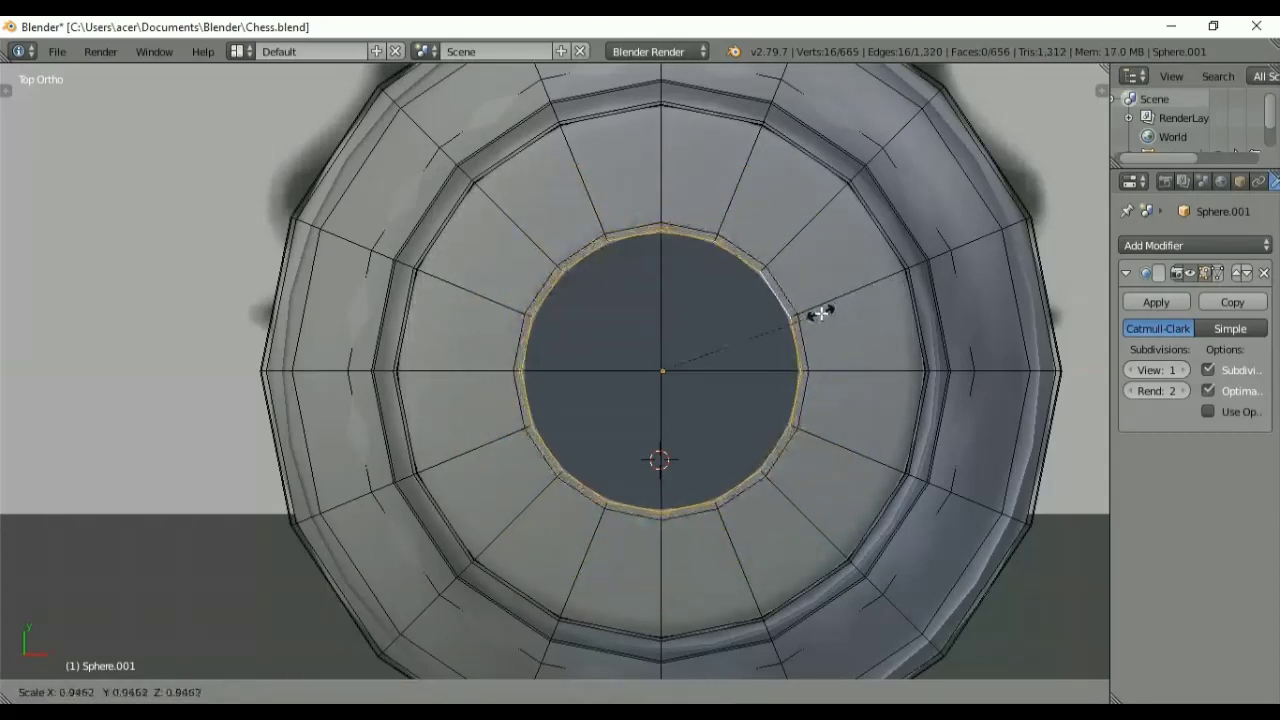
click(820, 313)
Step: Close the central opening of the rook's top with Grid Fill
key(space)
text(f)
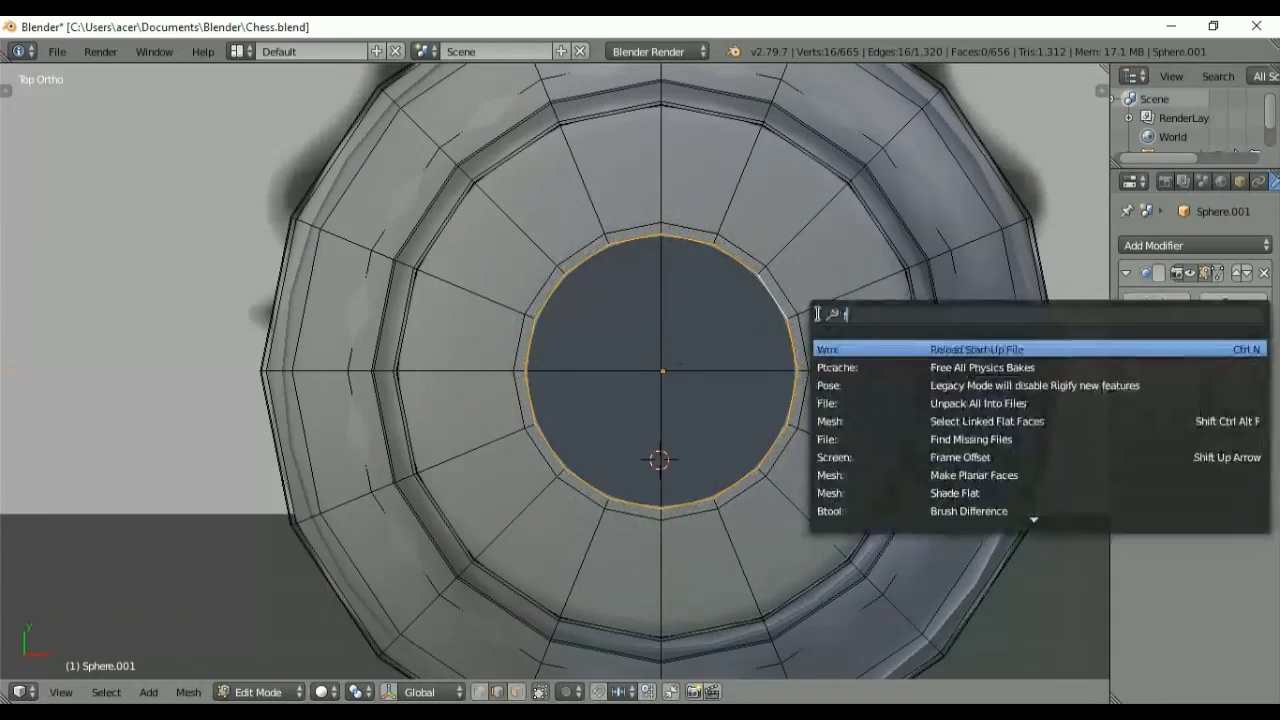
text(ill)
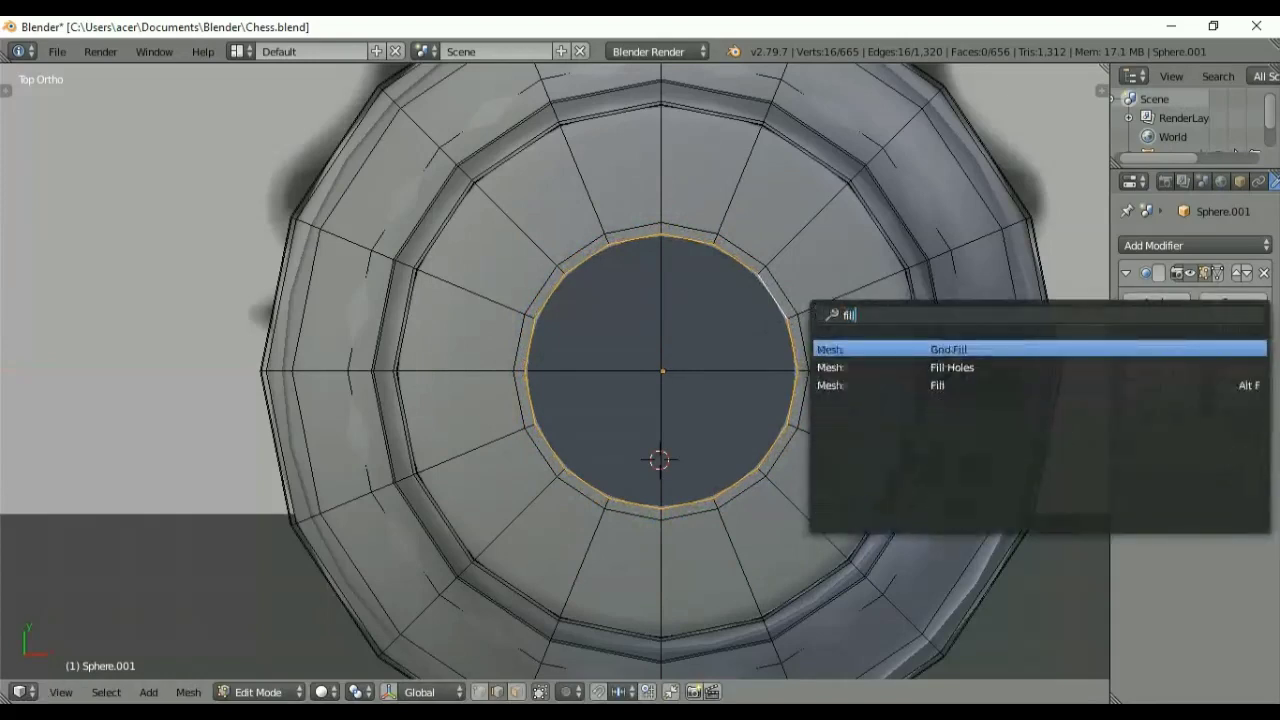
key(Return)
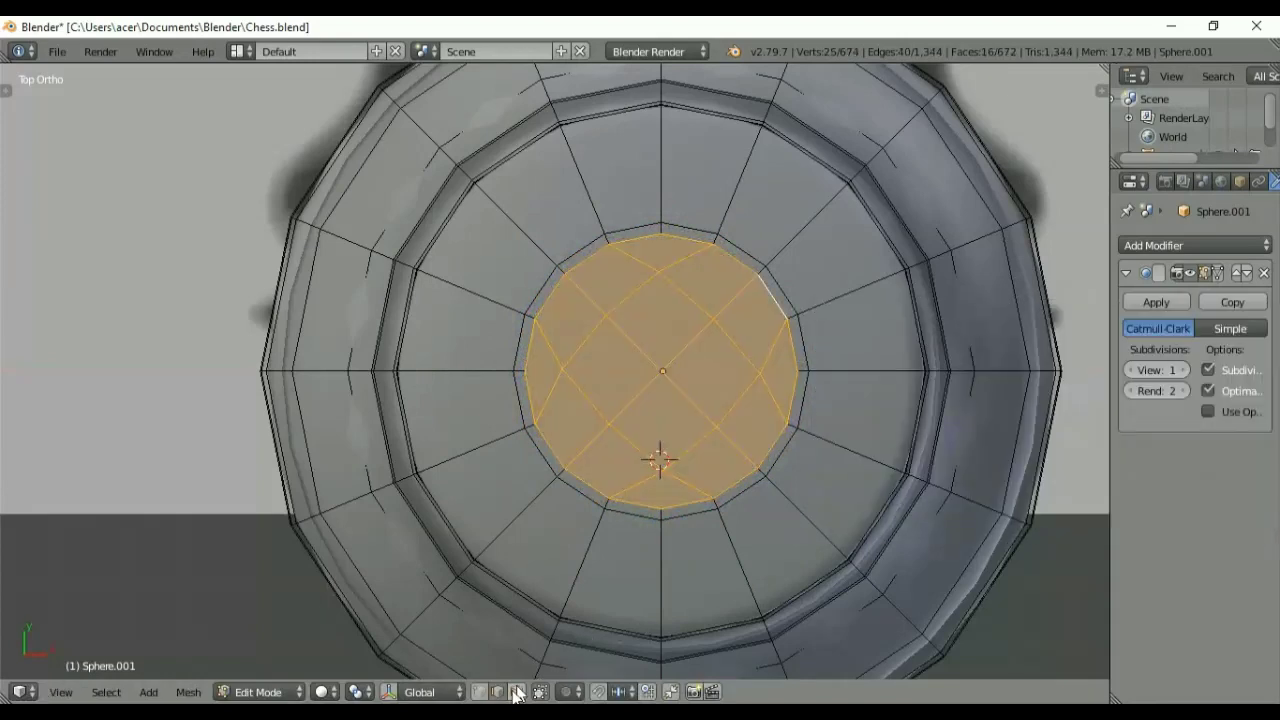
Step: Extrude four groups of three adjacent ring faces, separated by single-face gaps, up about 0.24 as new battlements
click(516, 692)
right_click(701, 594)
shift+right_click(770, 557)
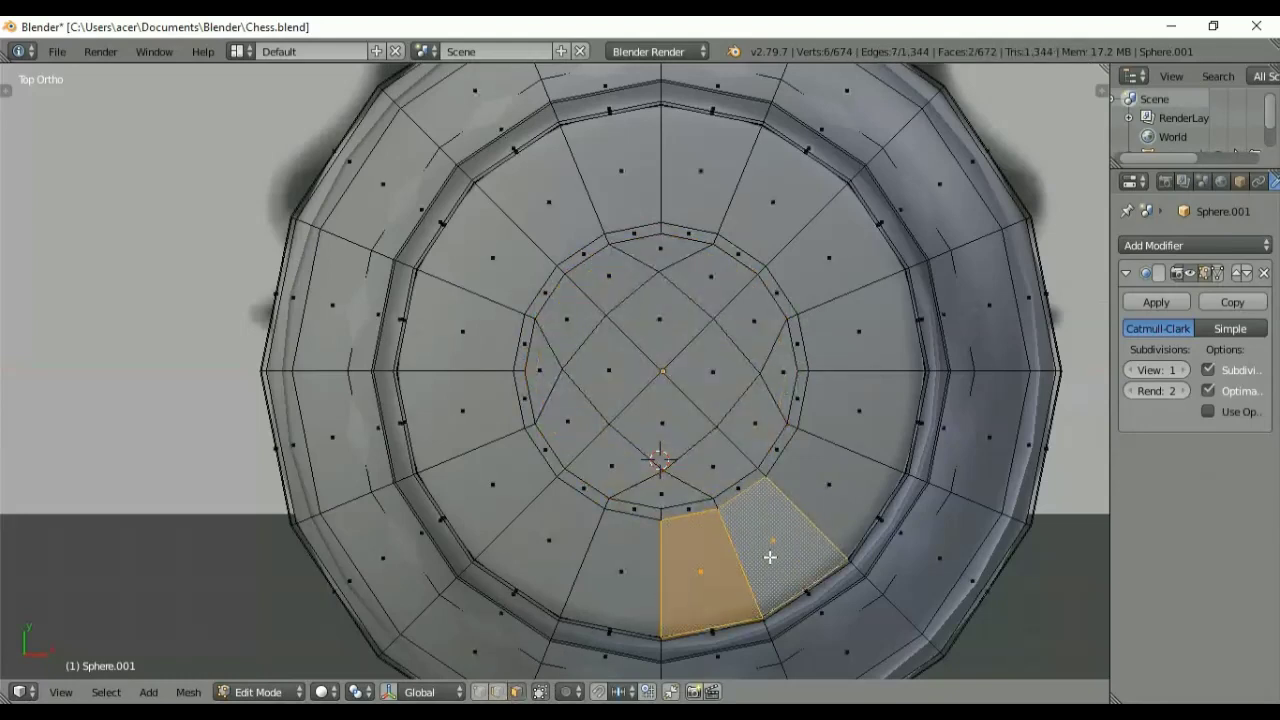
shift+right_click(835, 503)
shift+right_click(868, 348)
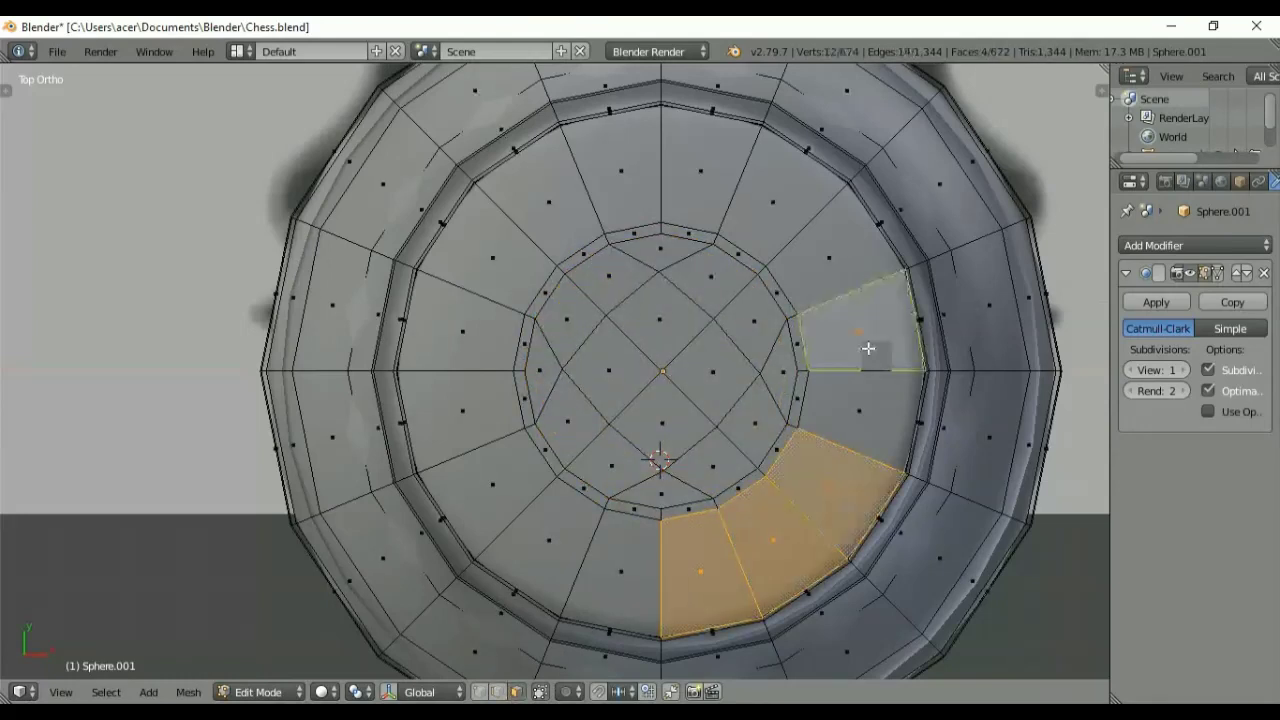
shift+right_click(829, 280)
shift+right_click(749, 188)
shift+right_click(641, 192)
shift+right_click(546, 196)
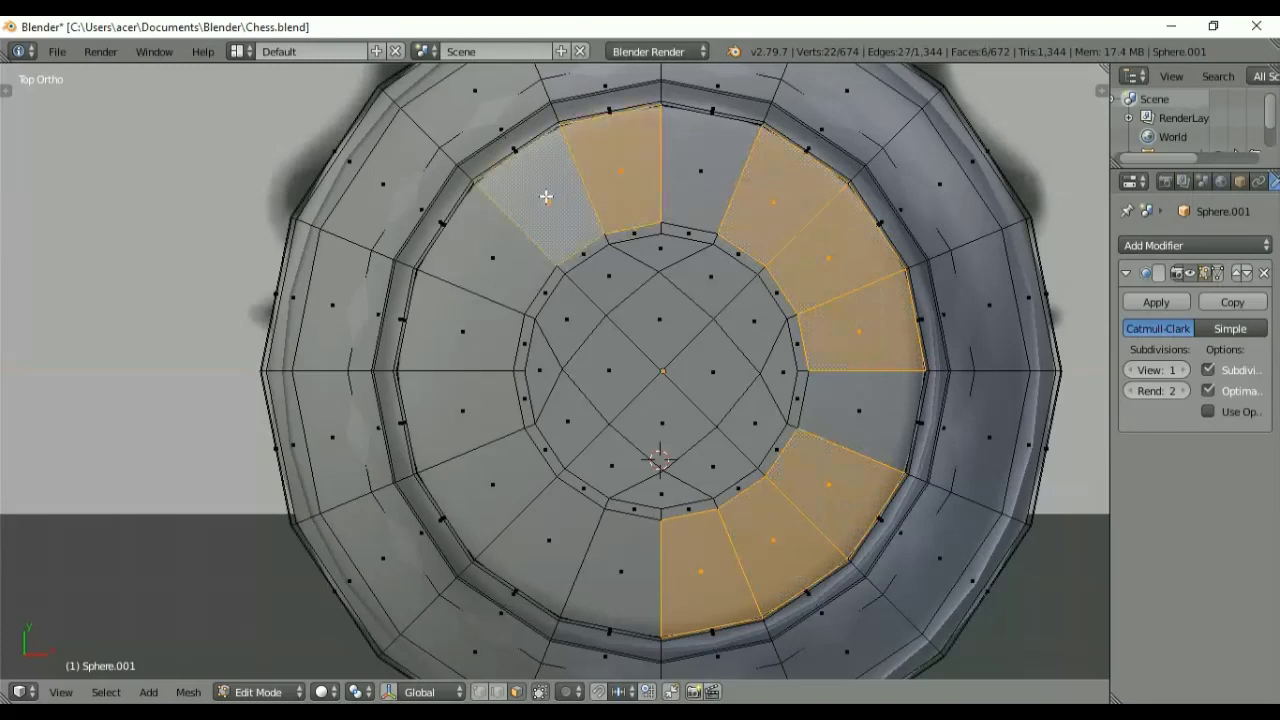
shift+right_click(491, 238)
shift+right_click(458, 415)
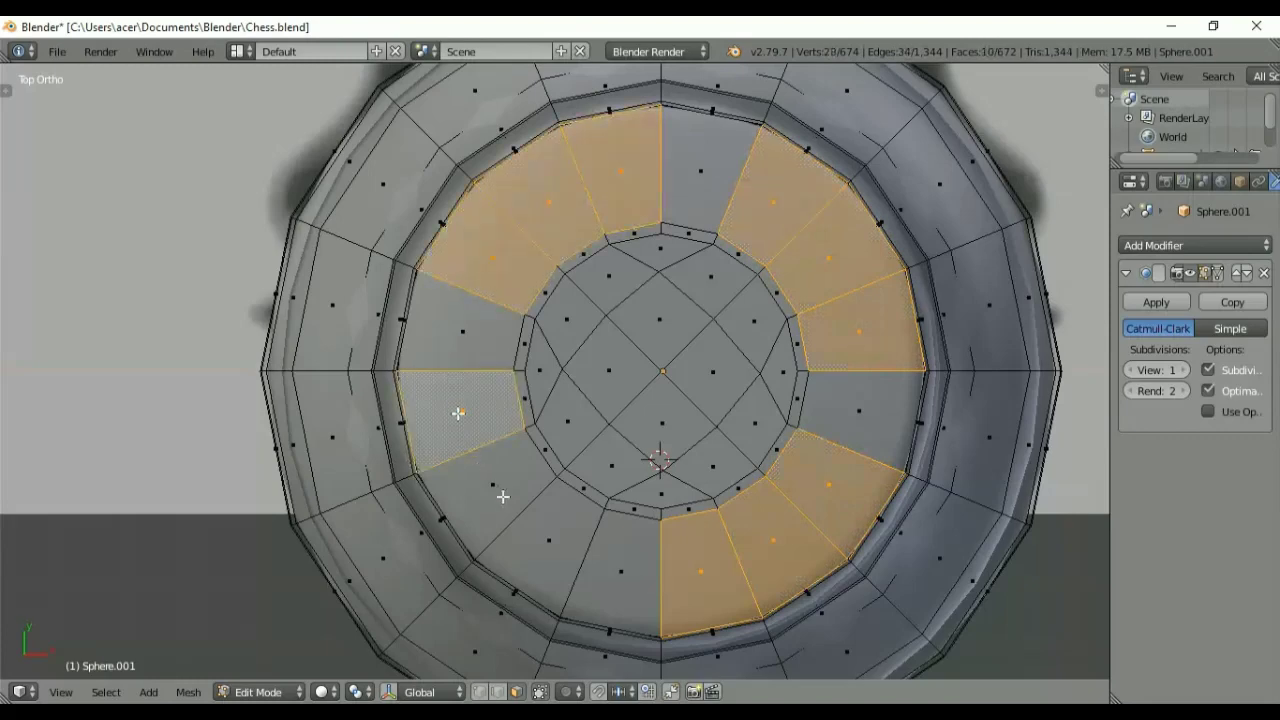
shift+right_click(506, 515)
shift+right_click(549, 531)
key(KP_1)
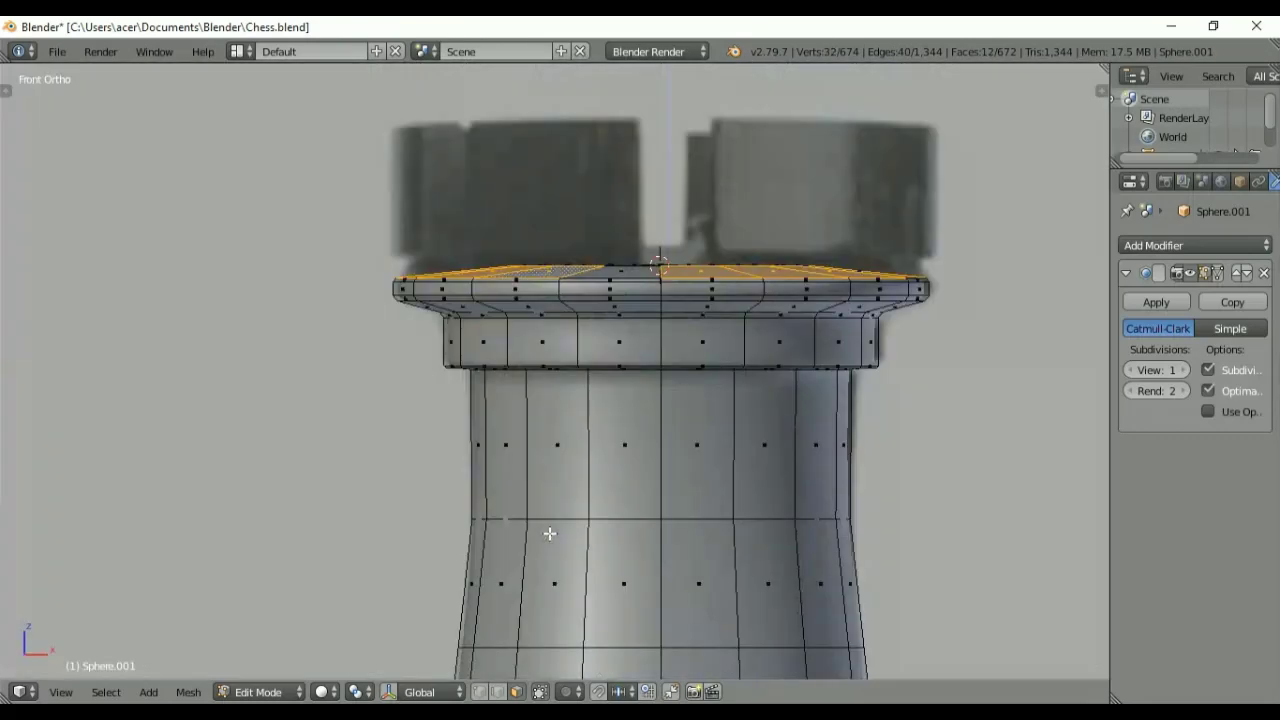
key(e)
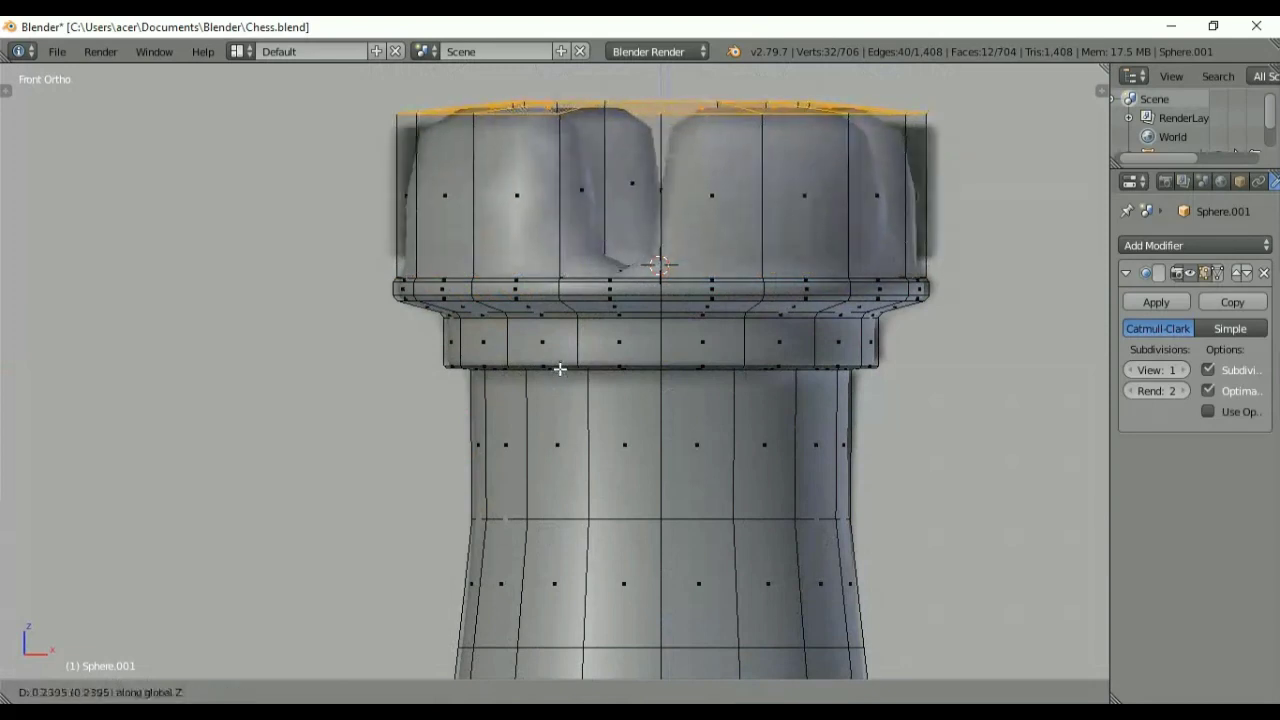
click(560, 370)
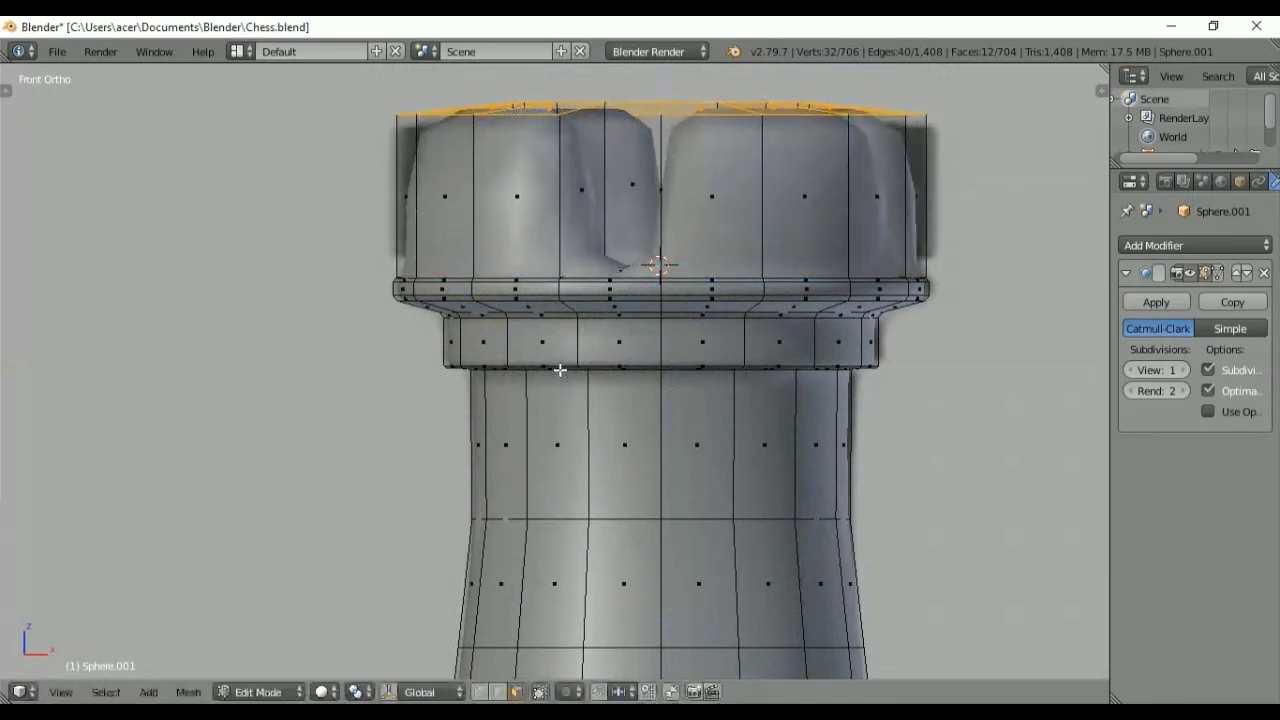
Step: Flatten the battlements' top faces by scaling them to 0 along Z
key(s)
key(z)
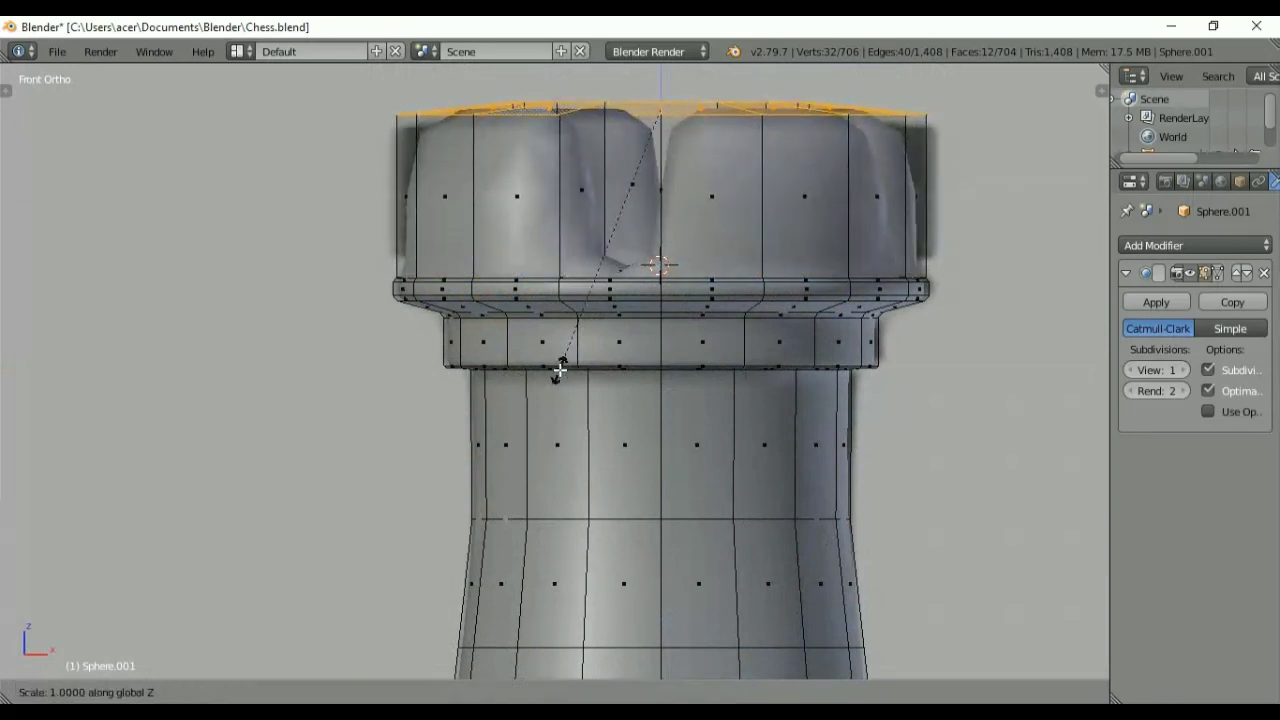
key(0)
key(Return)
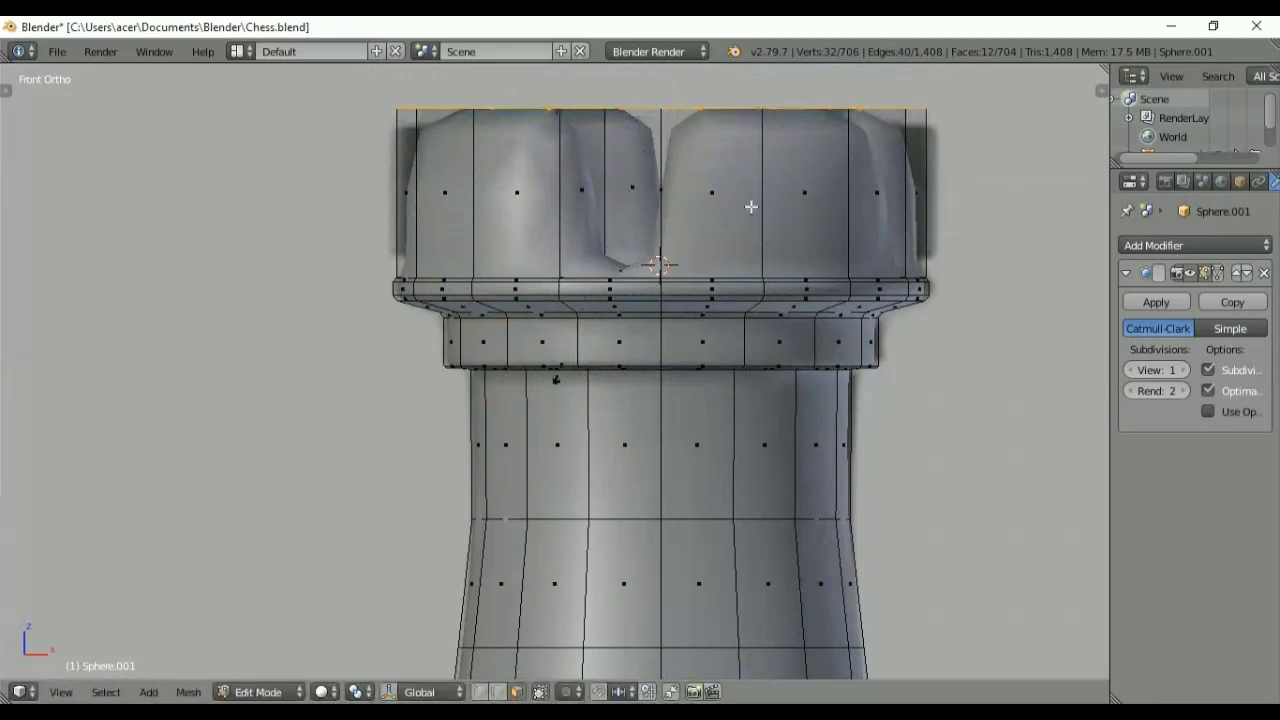
Step: Add one centred horizontal loop cut around each of the four battlements
key(ctrl+e)
middle_drag(946, 205, 866, 263)
key(ctrl+r)
click(699, 354)
right_click(699, 354)
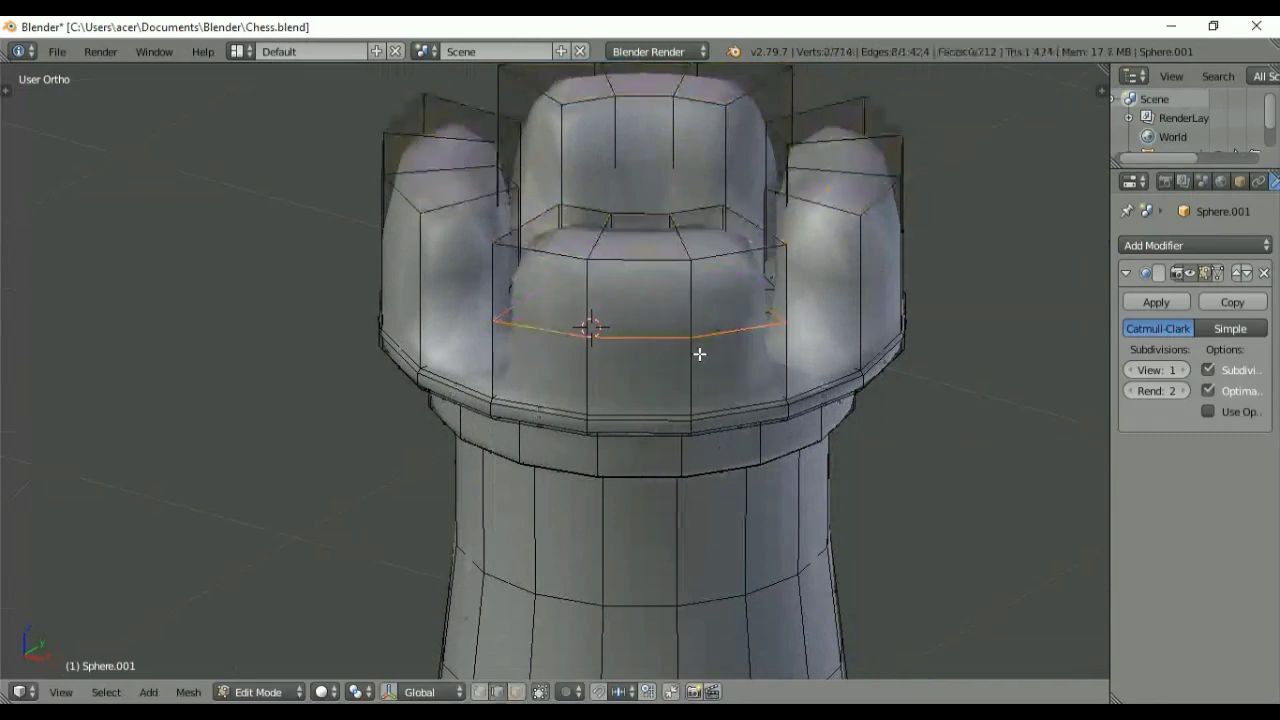
key(ctrl+r)
click(867, 298)
right_click(867, 298)
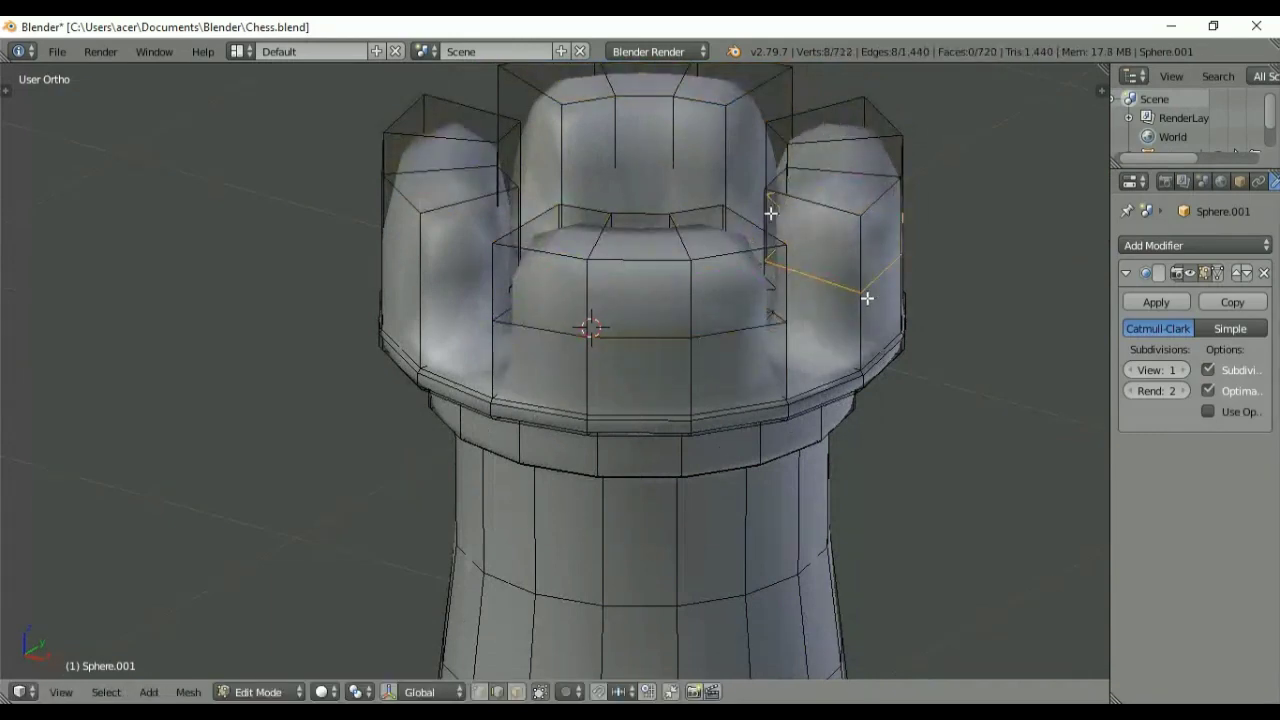
key(ctrl+r)
click(731, 168)
right_click(731, 168)
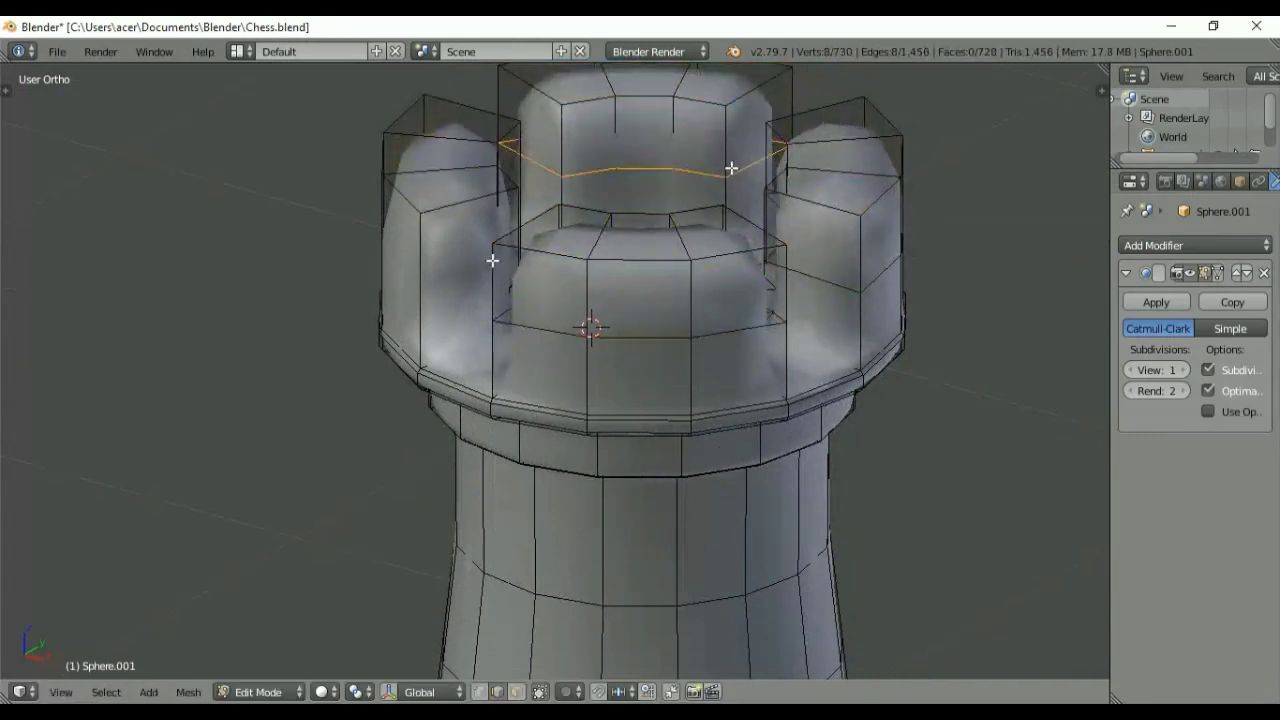
key(ctrl+r)
click(424, 282)
right_click(424, 282)
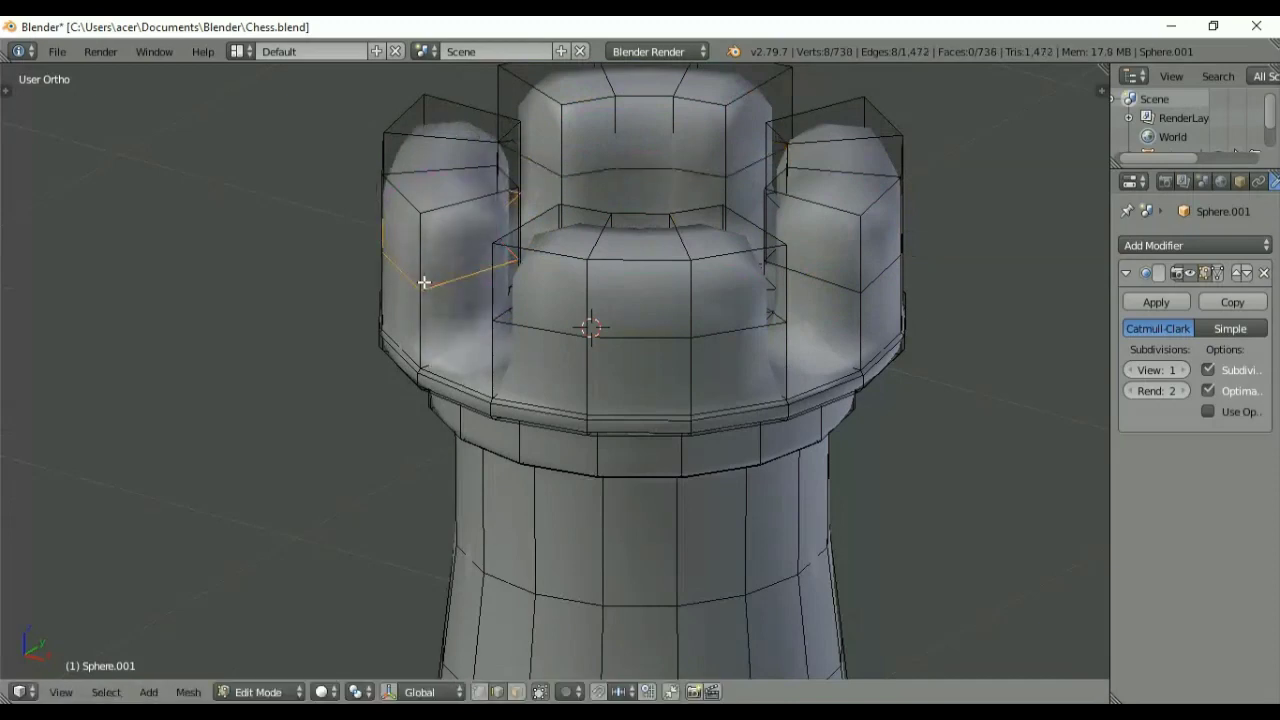
Step: Bevel all four horizontal battlement loops with an offset of about 0.12, spreading them to the top and bottom edges
alt+shift+right_click(641, 170)
alt+shift+right_click(648, 341)
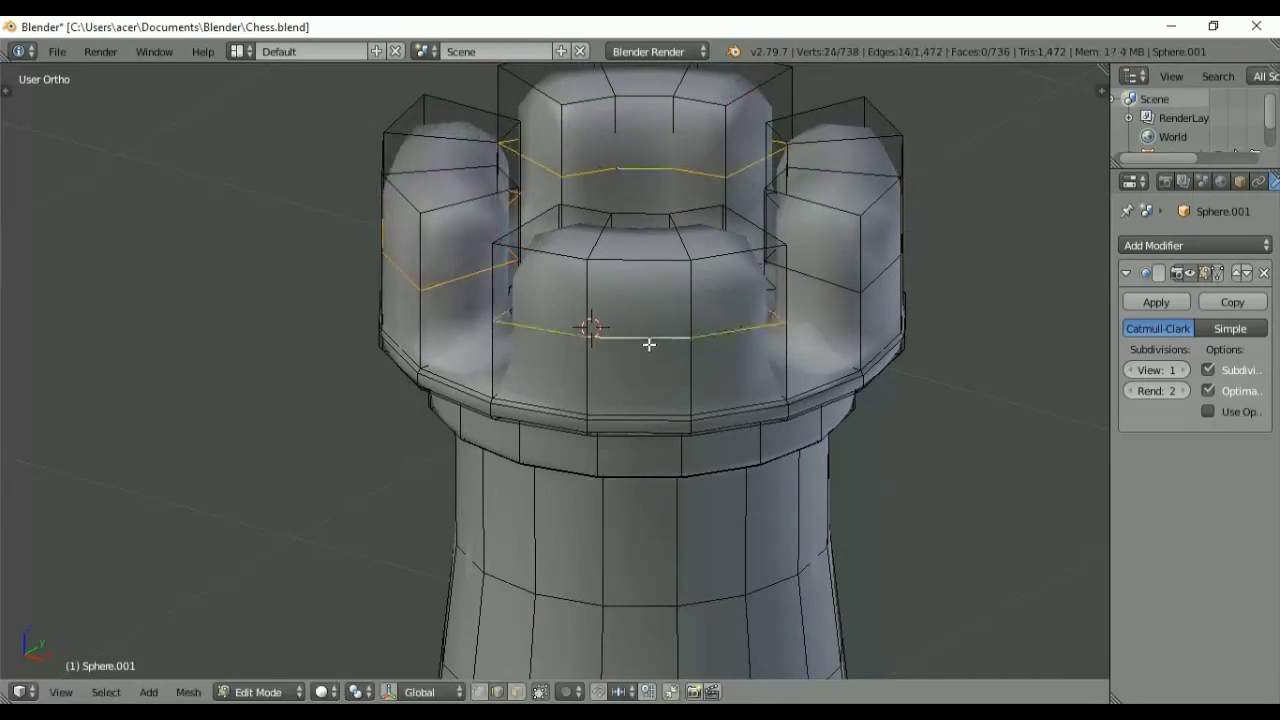
alt+shift+right_click(823, 286)
key(ctrl+b)
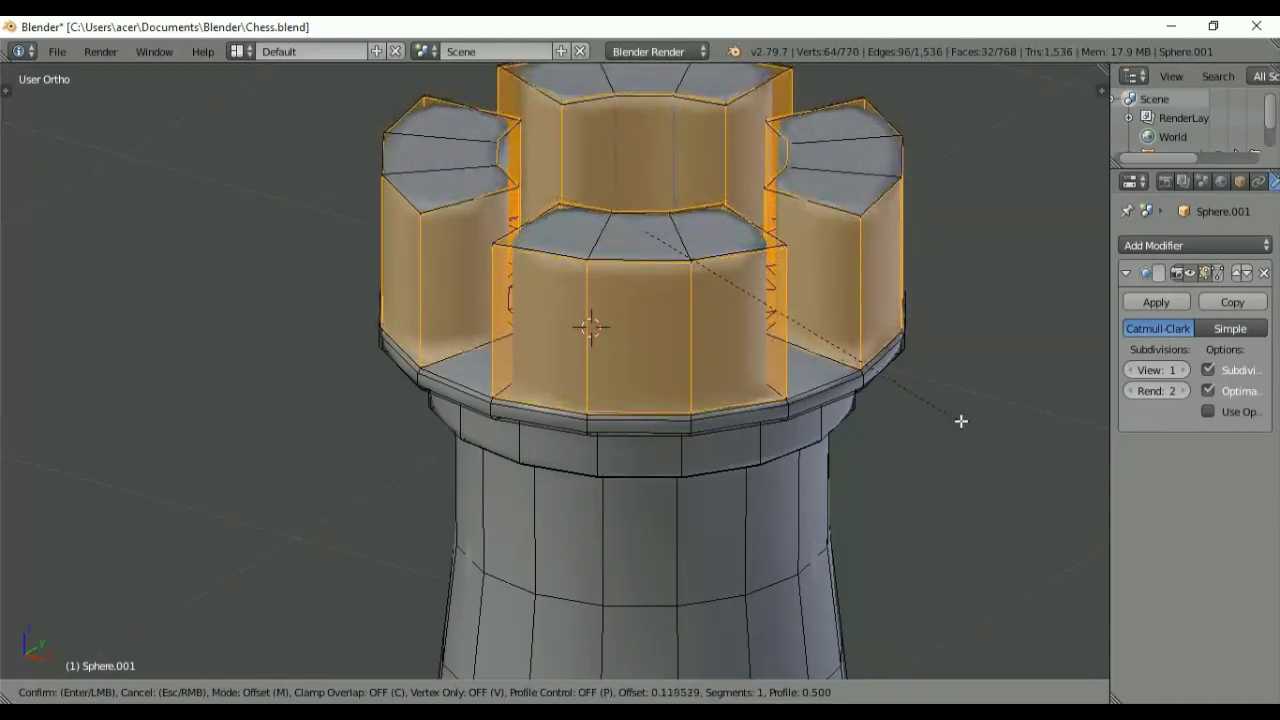
click(961, 421)
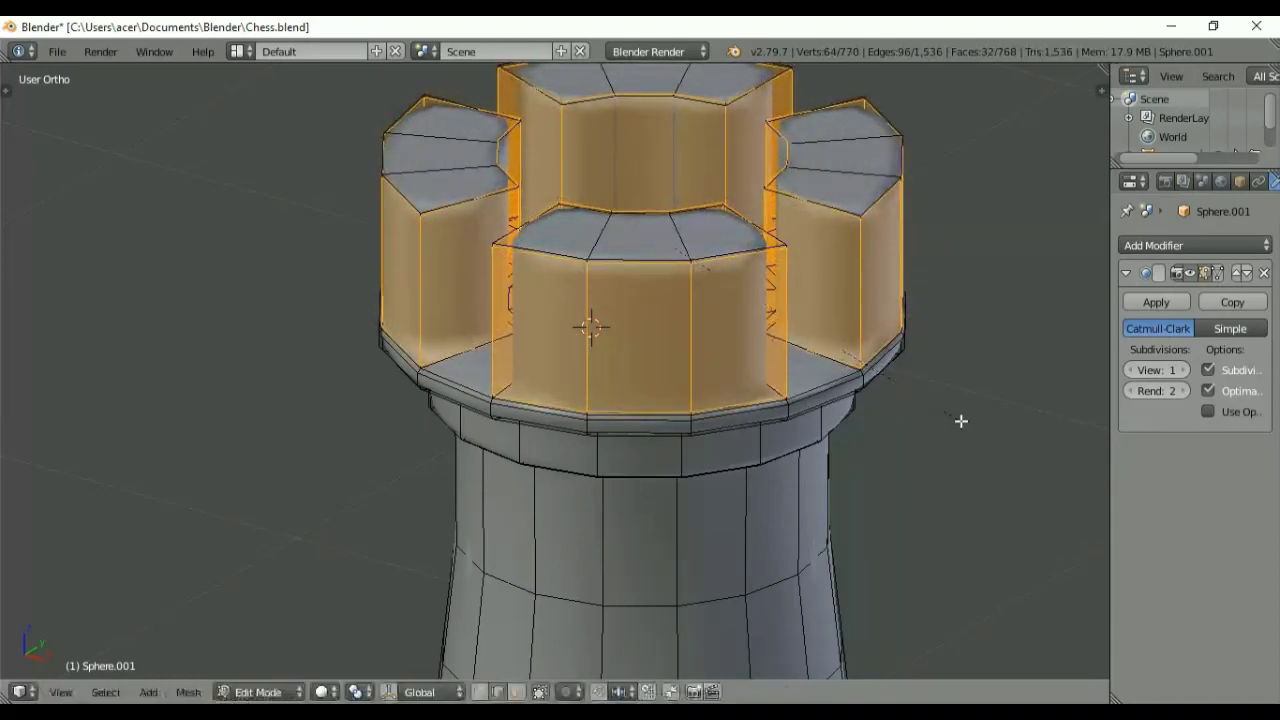
Step: Add a centred loop cut along the battlement tops and gaps, and bevel it with an offset of about 0.07
key(ctrl+r)
click(731, 228)
right_click(731, 228)
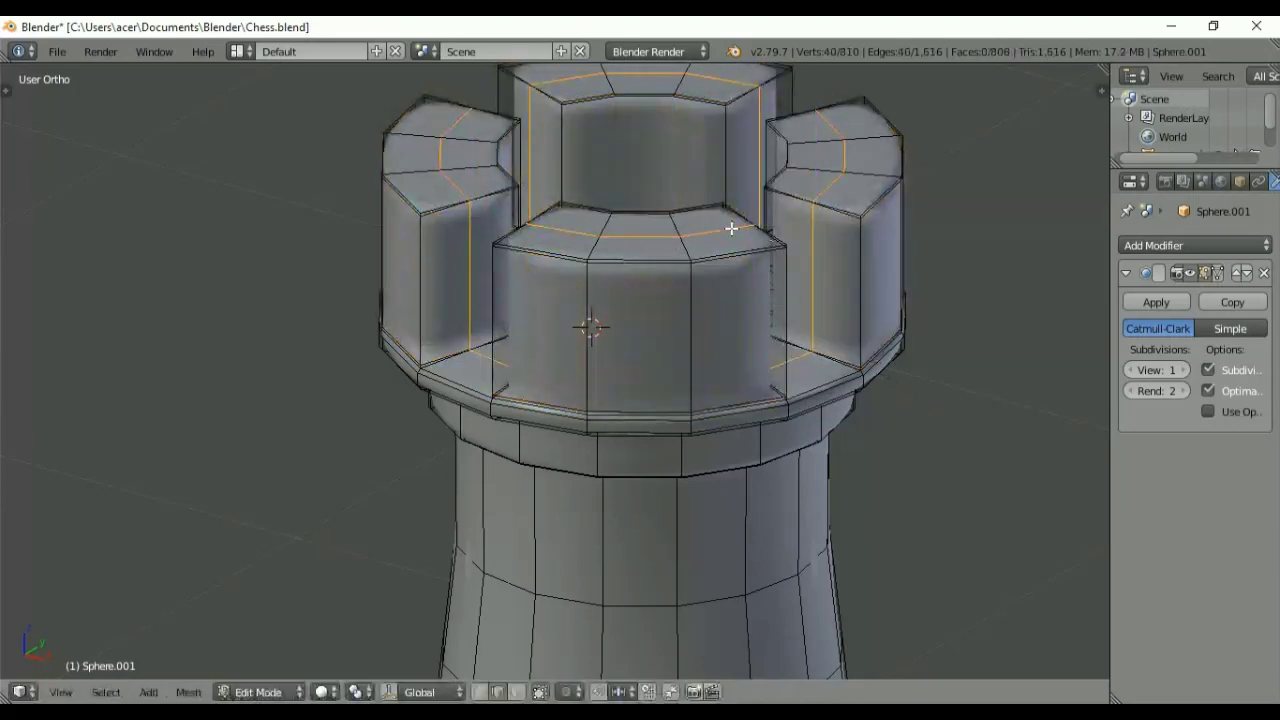
key(ctrl+b)
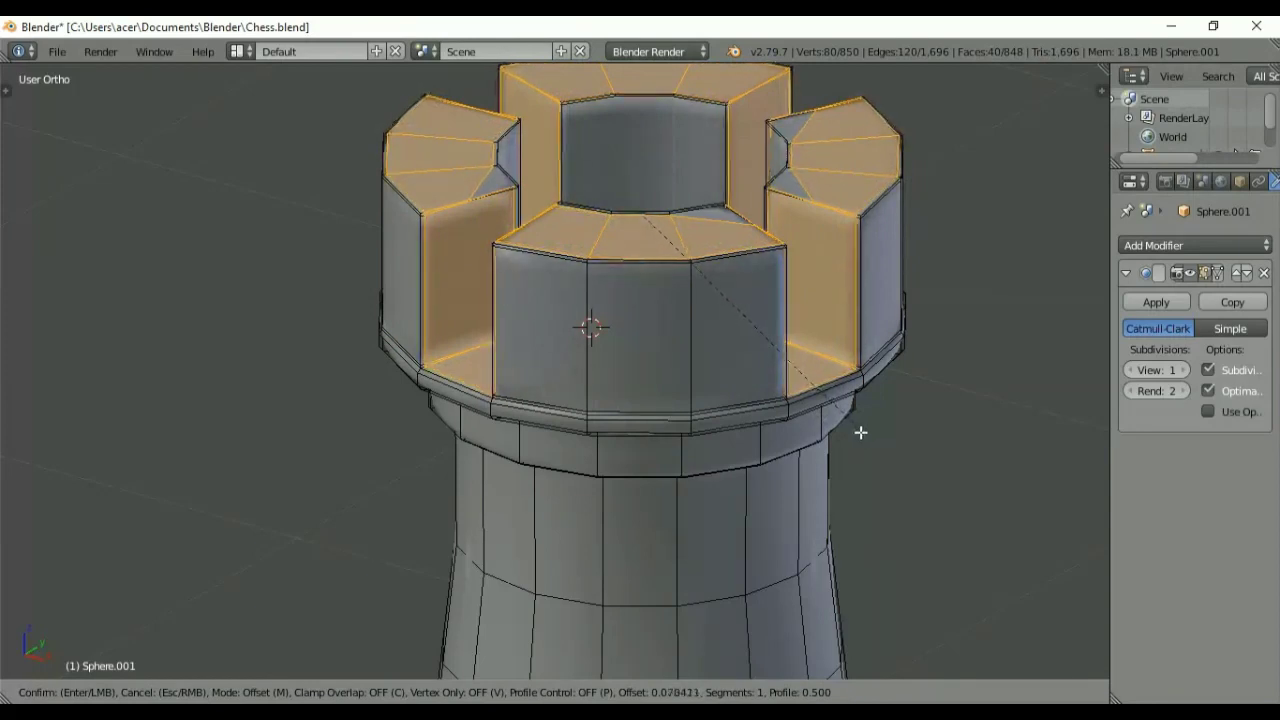
click(864, 432)
Step: Examine the rook in Object Mode, comparing its smoothed crown and overall shape with the front reference image and the pawn
key(Tab)
key(z)
key(z)
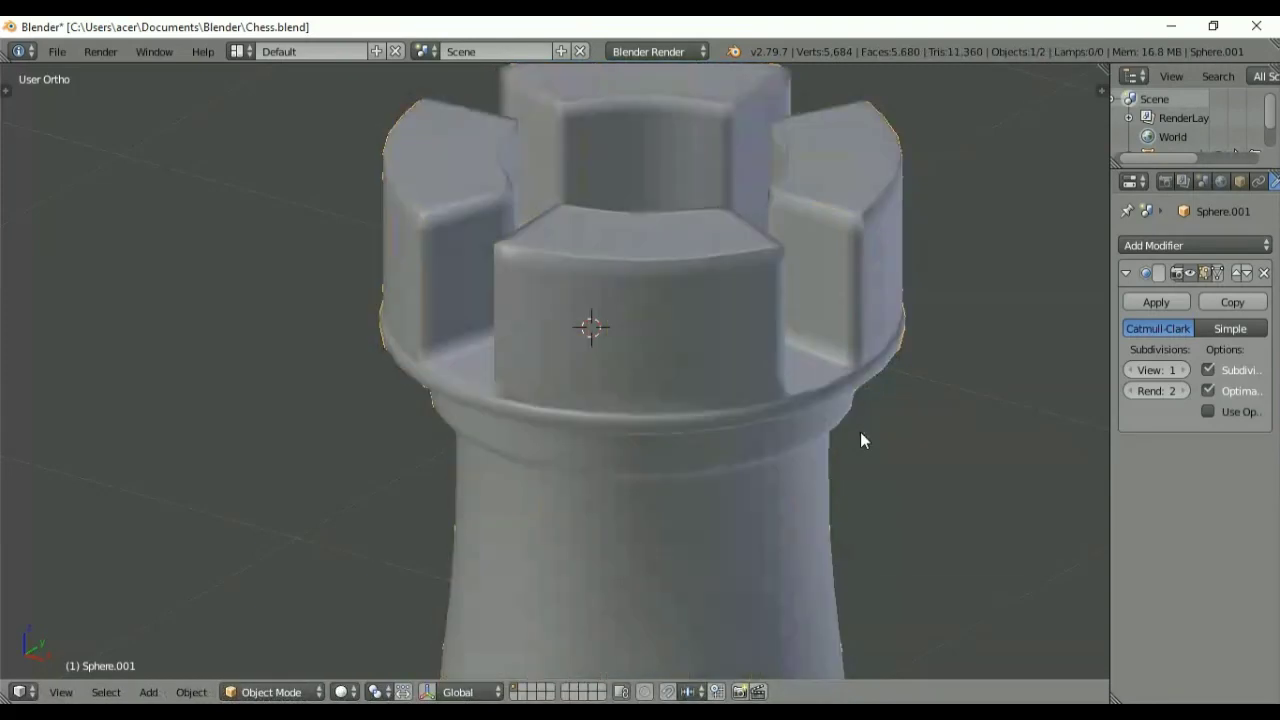
key(KP_1)
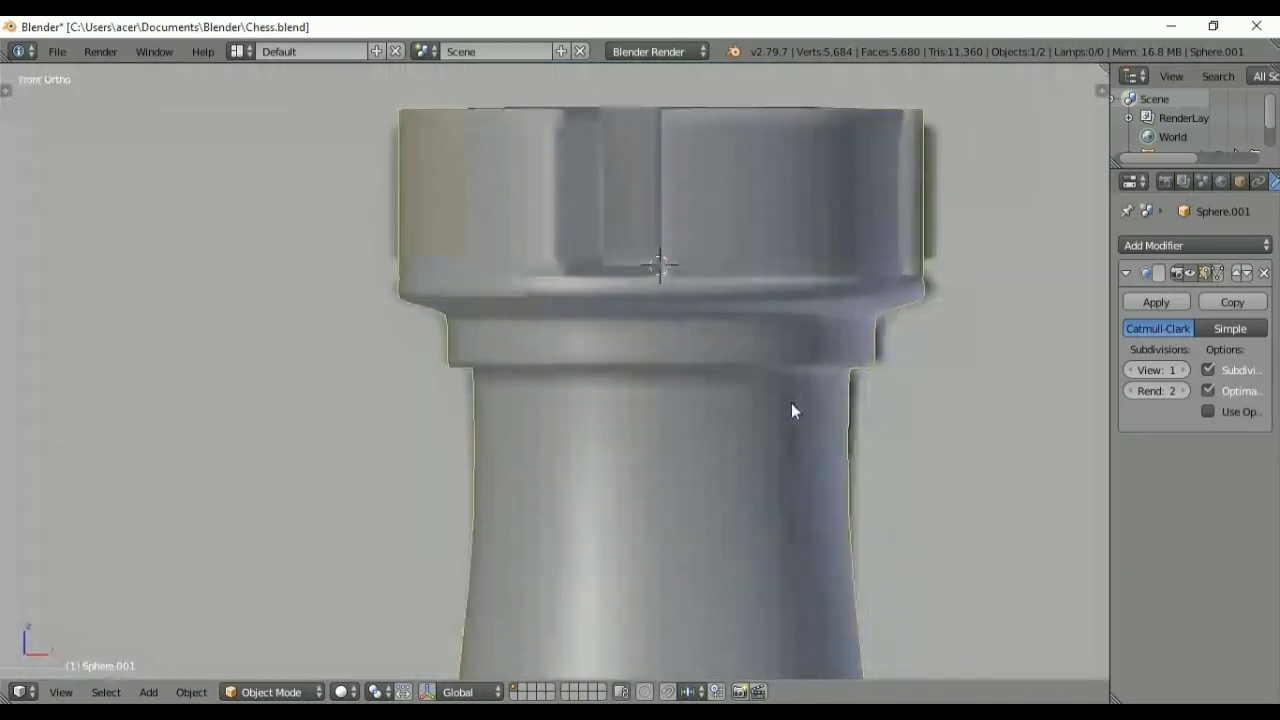
key(Tab)
key(z)
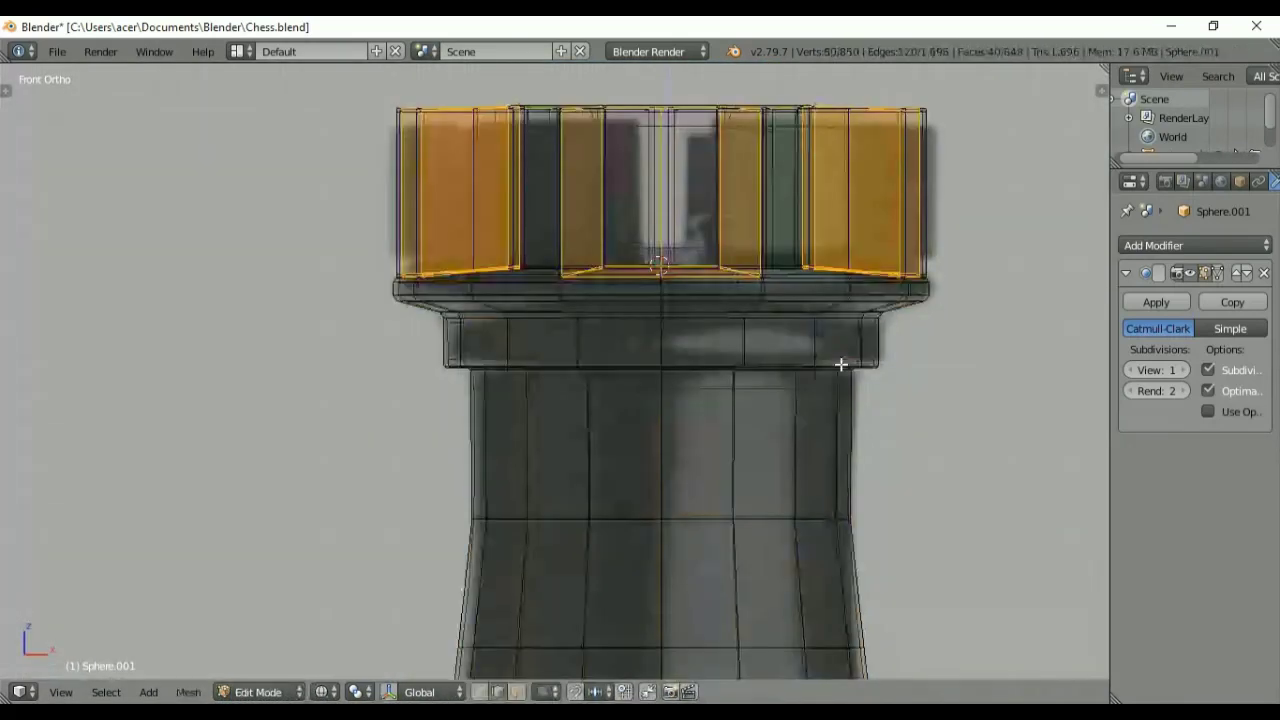
key(a)
key(a)
key(Tab)
key(z)
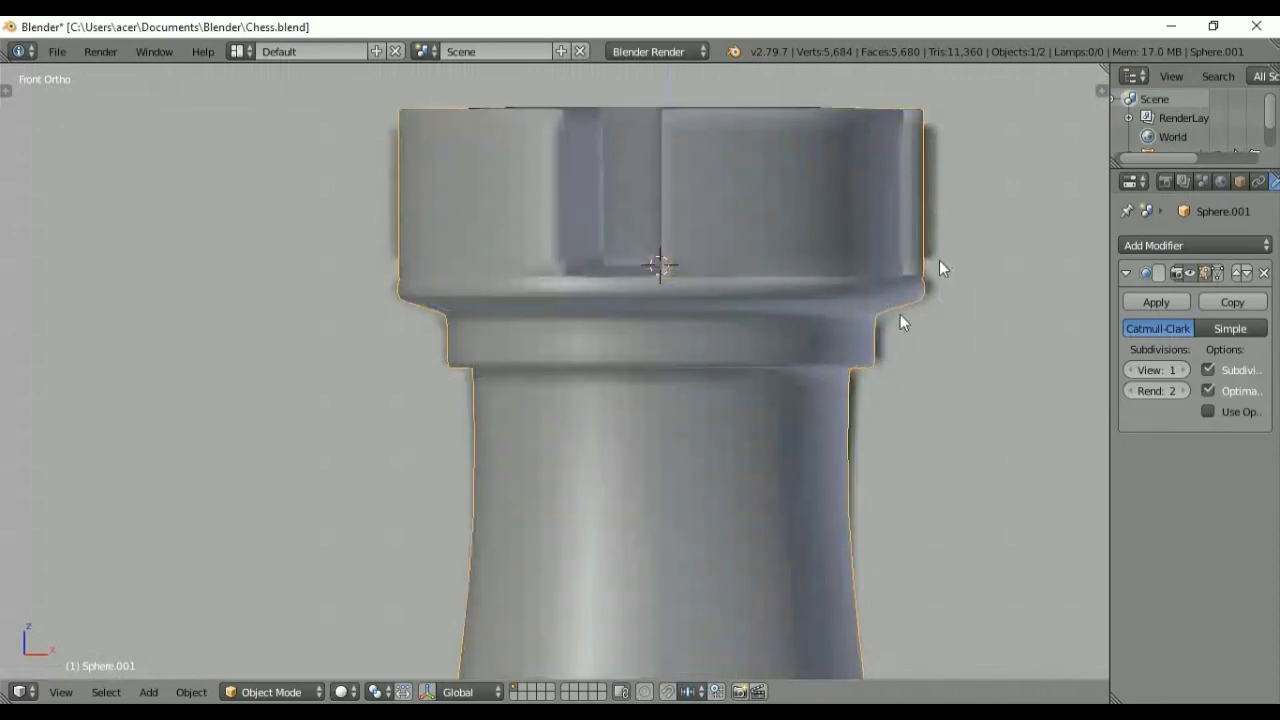
scroll(850, 360, down, 5)
middle_drag(764, 435, 850, 428)
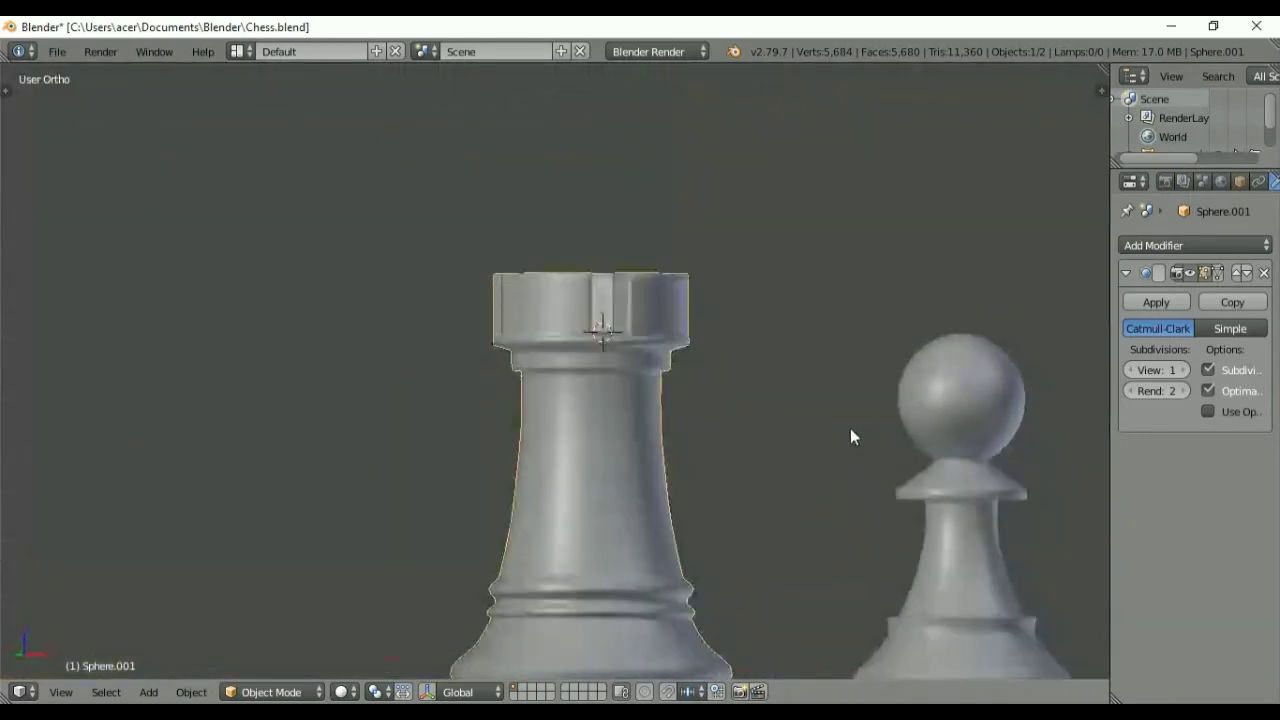
scroll(764, 526, down, 2)
key(KP_5)
key(KP_5)
key(KP_1)
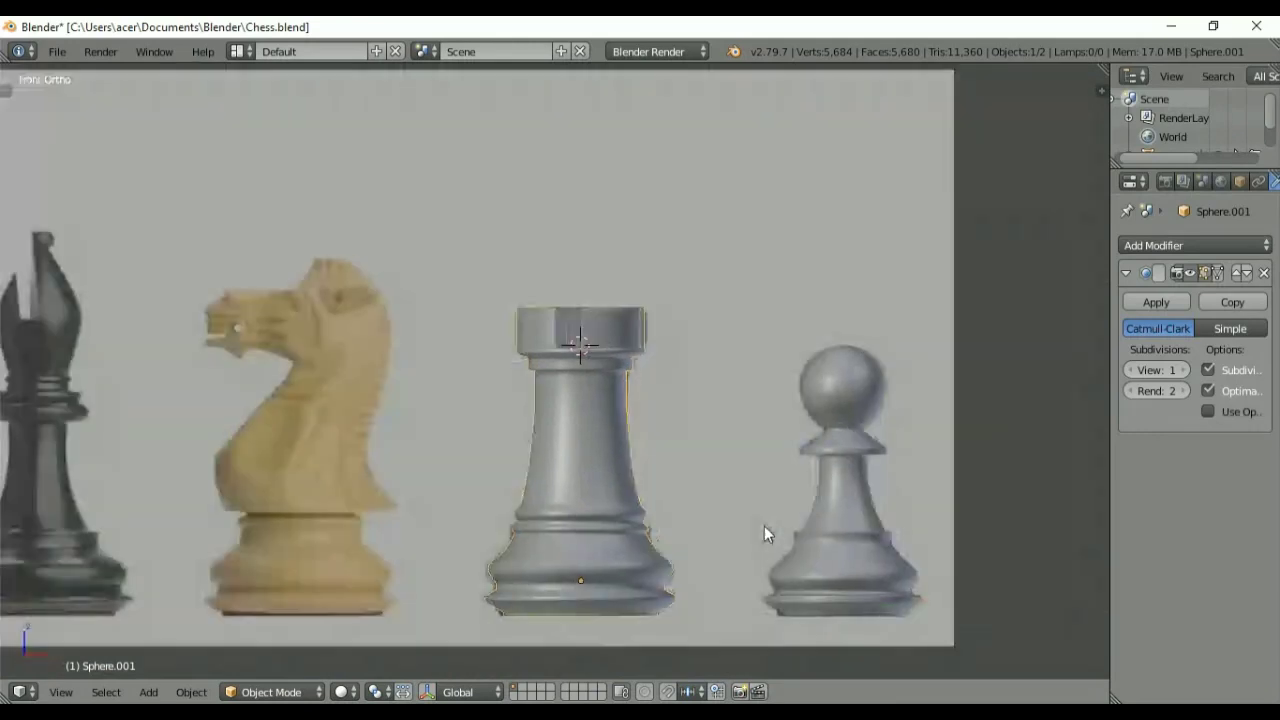
Step: Duplicate the rook's base section and place the copy along the X axis over the bishop's base in the reference image
scroll(785, 484, down, 2)
shift+middle_drag(756, 510, 915, 566)
key(Tab)
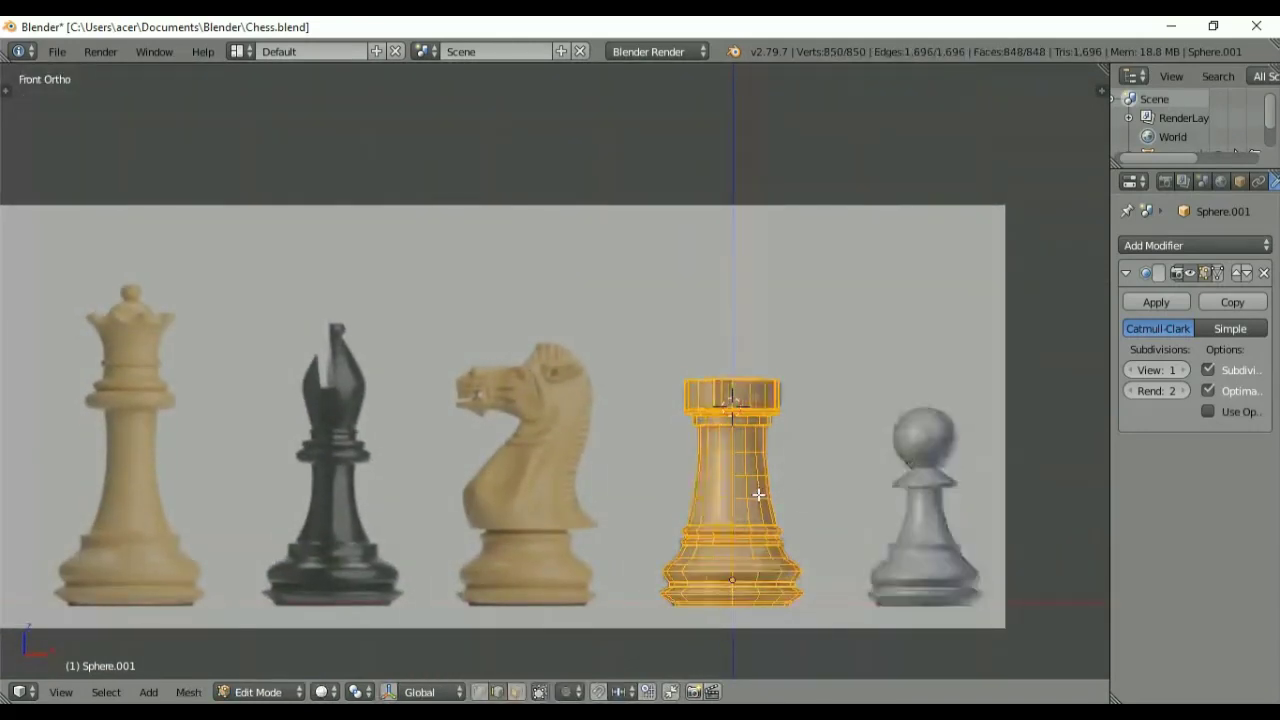
key(a)
key(alt+z)
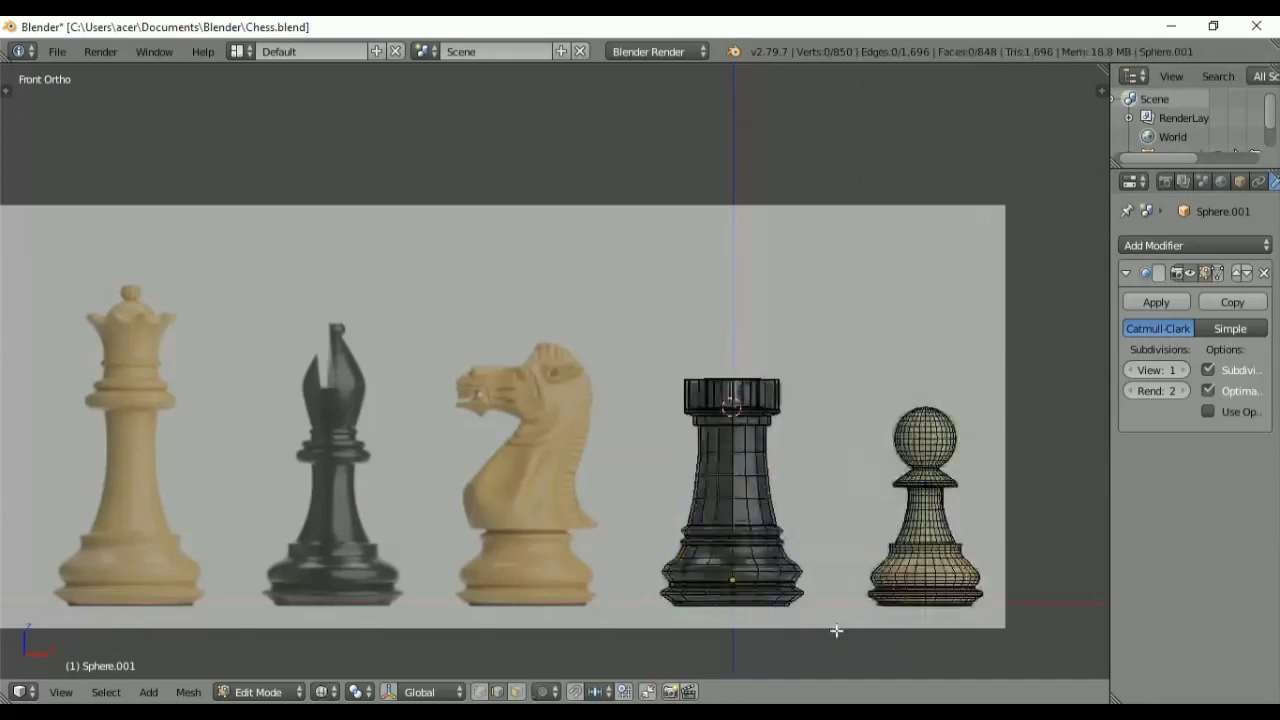
key(b)
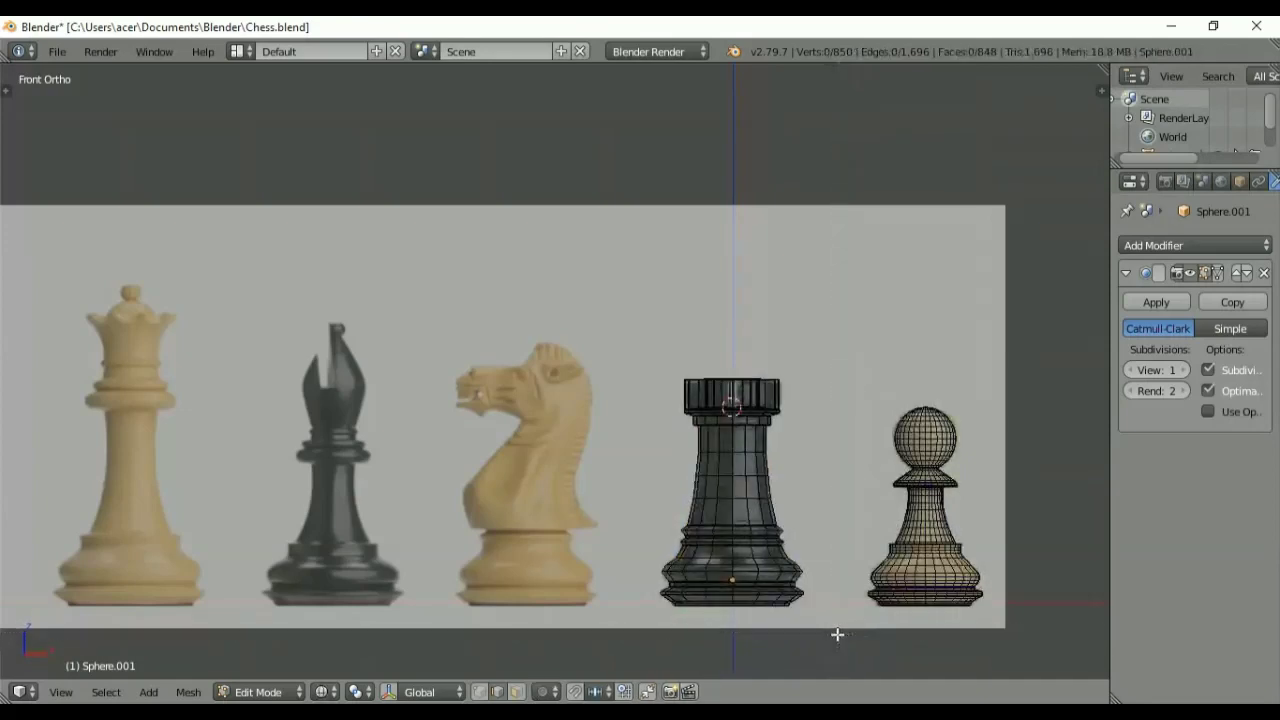
drag(837, 634, 642, 512)
key(shift+d)
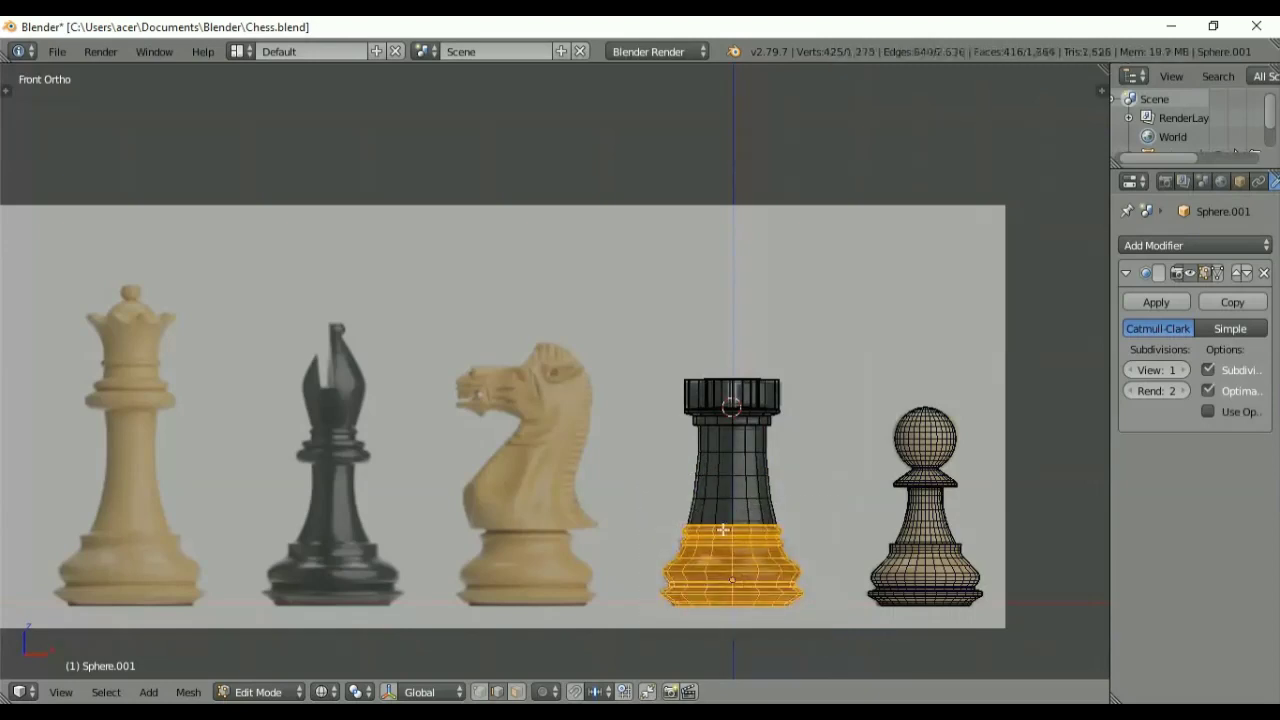
key(x)
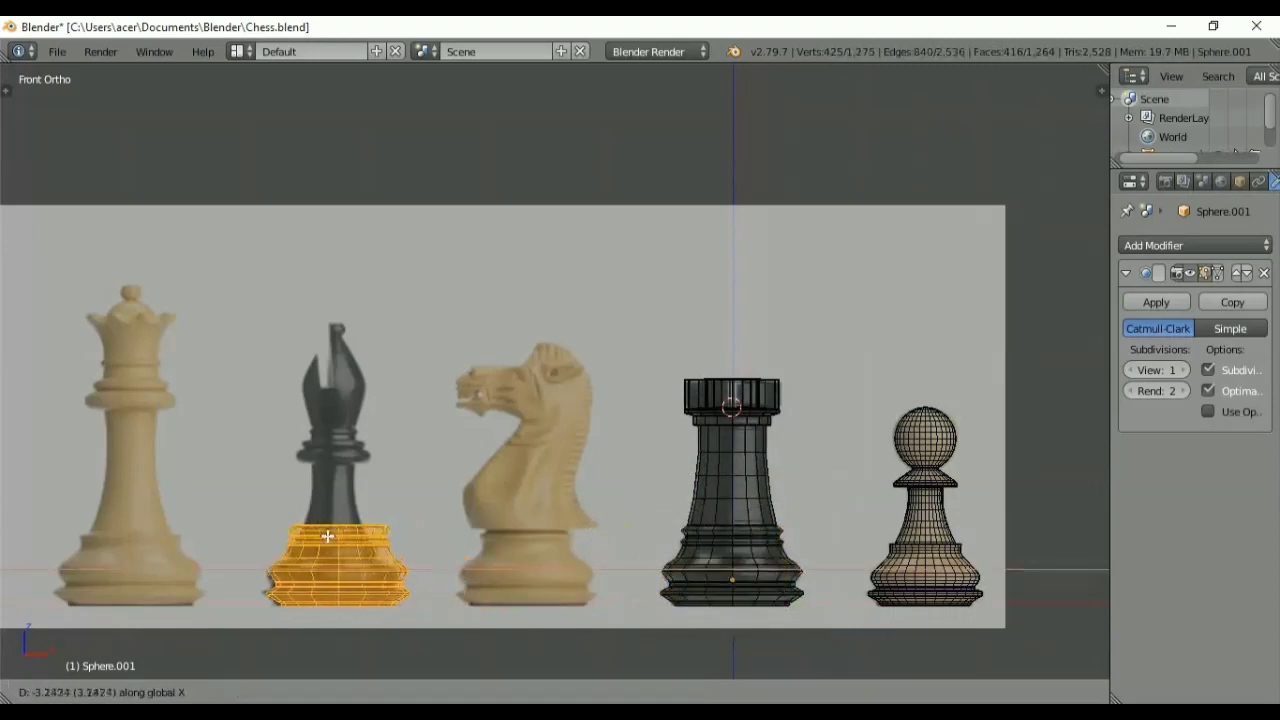
click(325, 537)
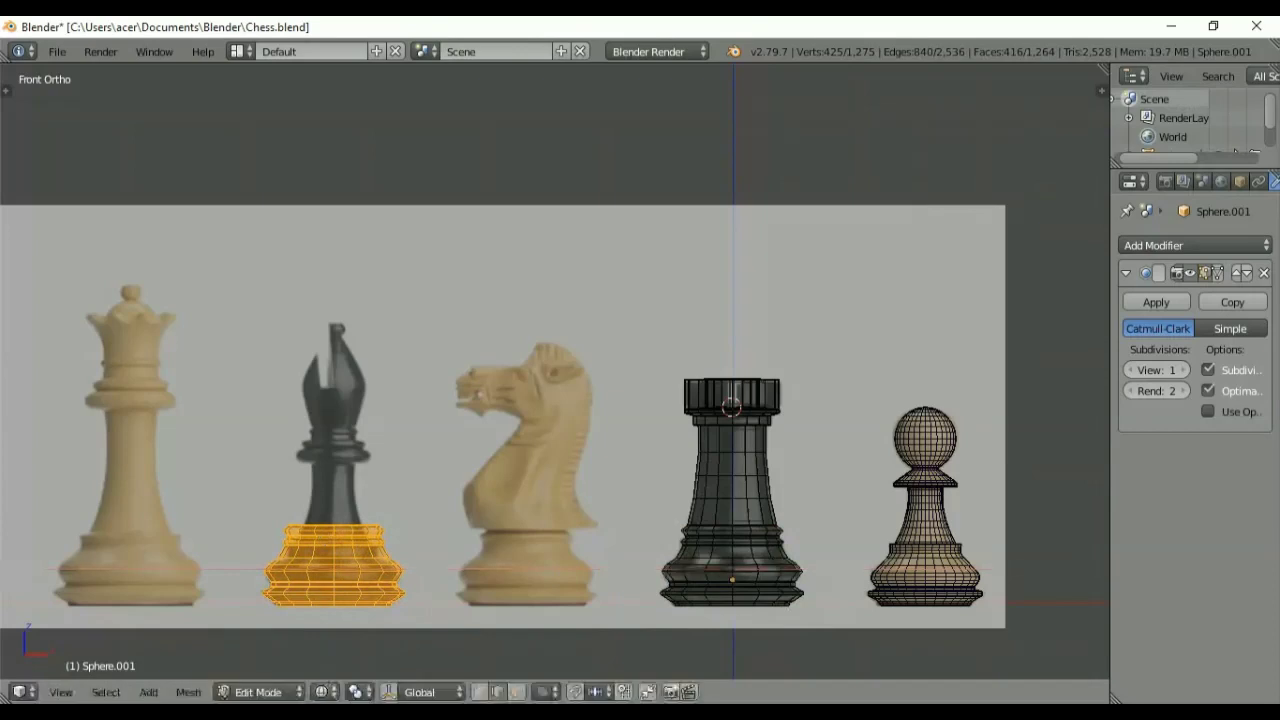
Step: Separate the duplicated base into its own object and return to solid Object Mode, with the transform manipulator enabled
click(389, 692)
key(KP_Decimal)
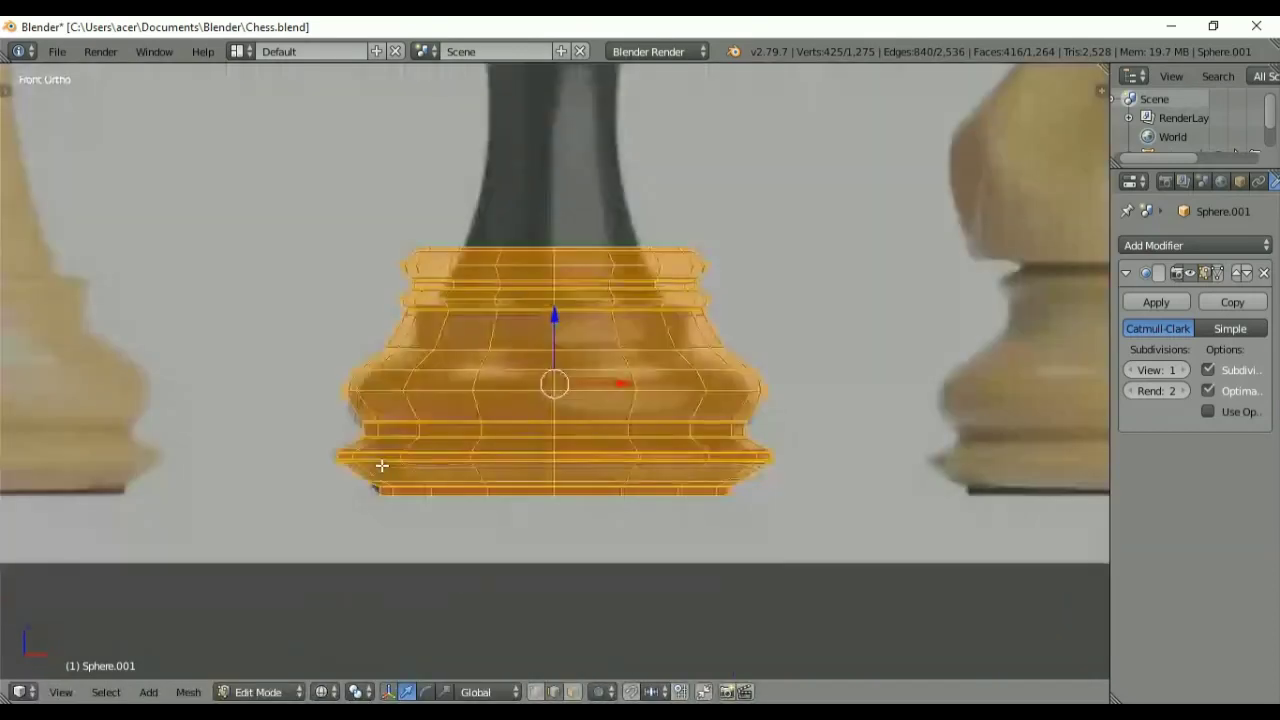
key(p)
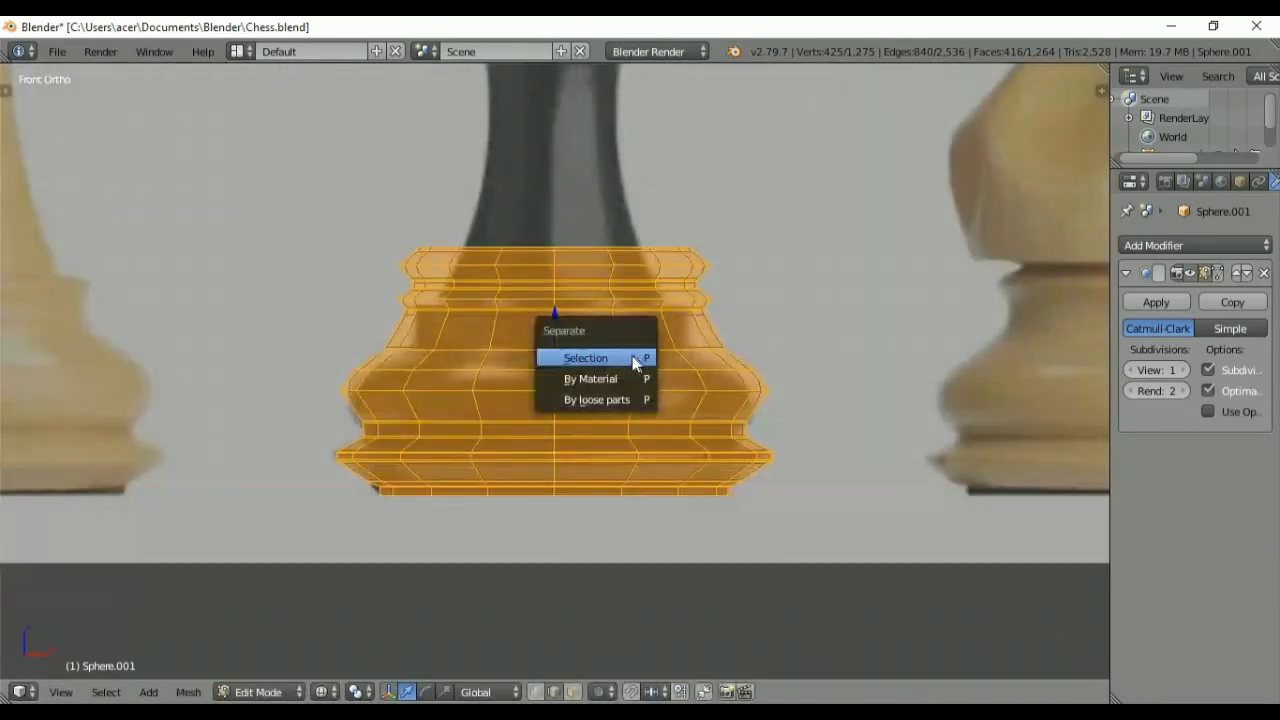
click(632, 360)
key(Tab)
key(z)
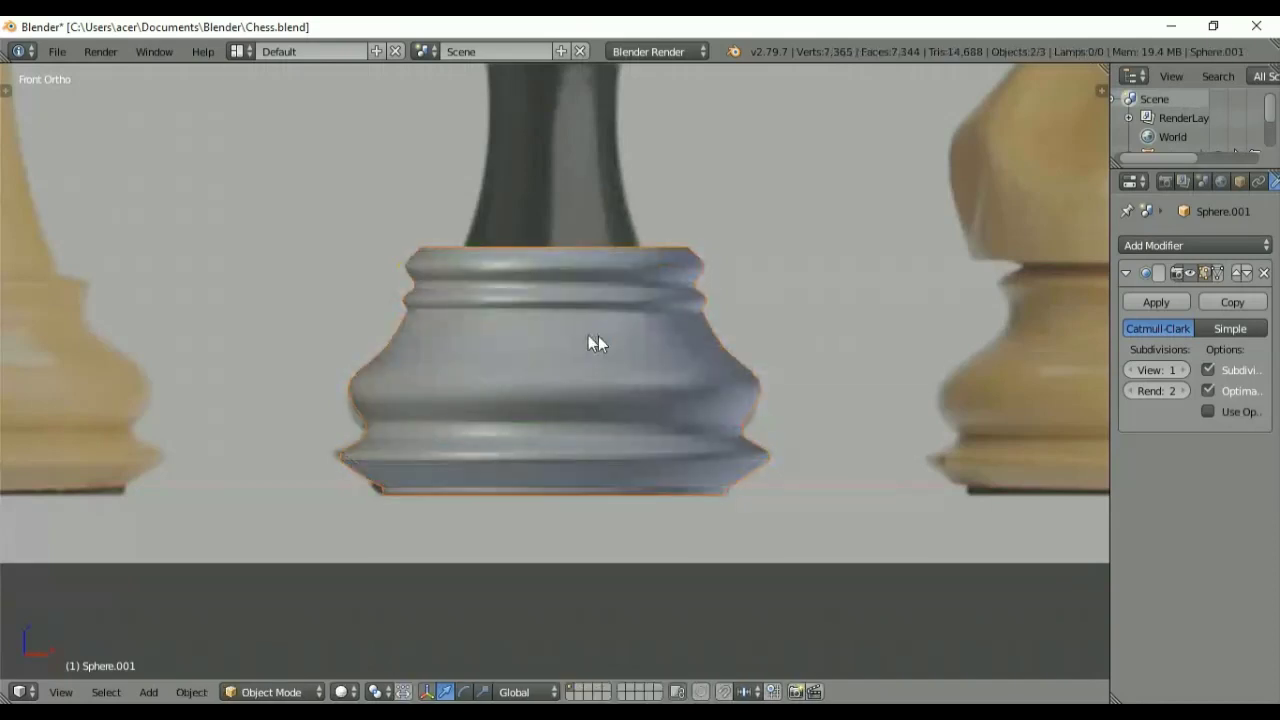
Step: Open the separated bishop base for mesh editing in wireframe with proportional editing enabled
right_click(598, 343)
key(Tab)
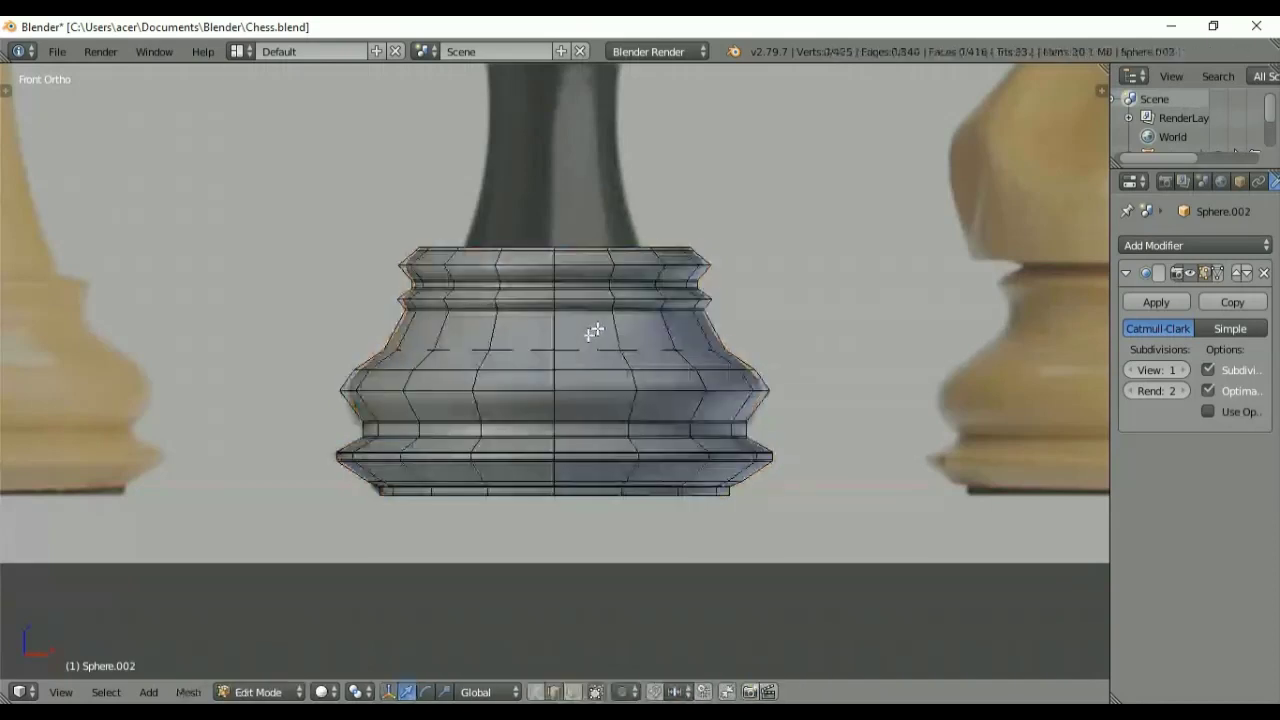
key(z)
scroll(586, 389, up, 3)
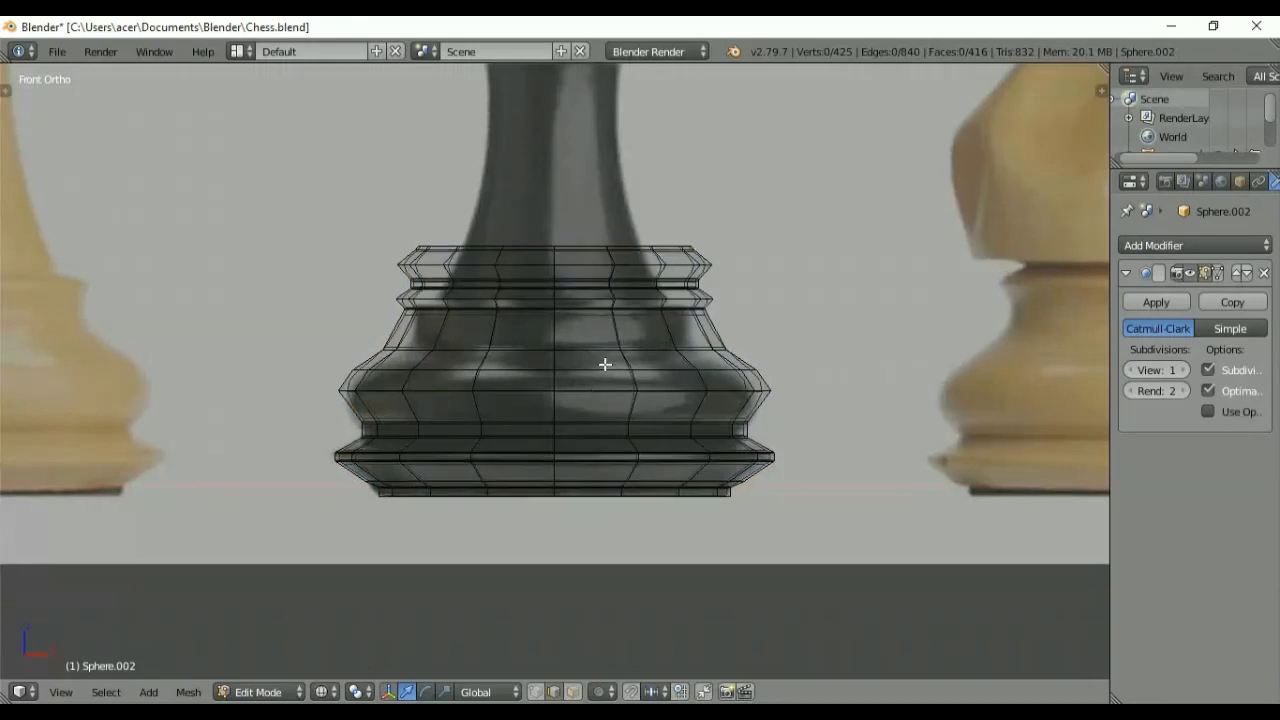
key(o)
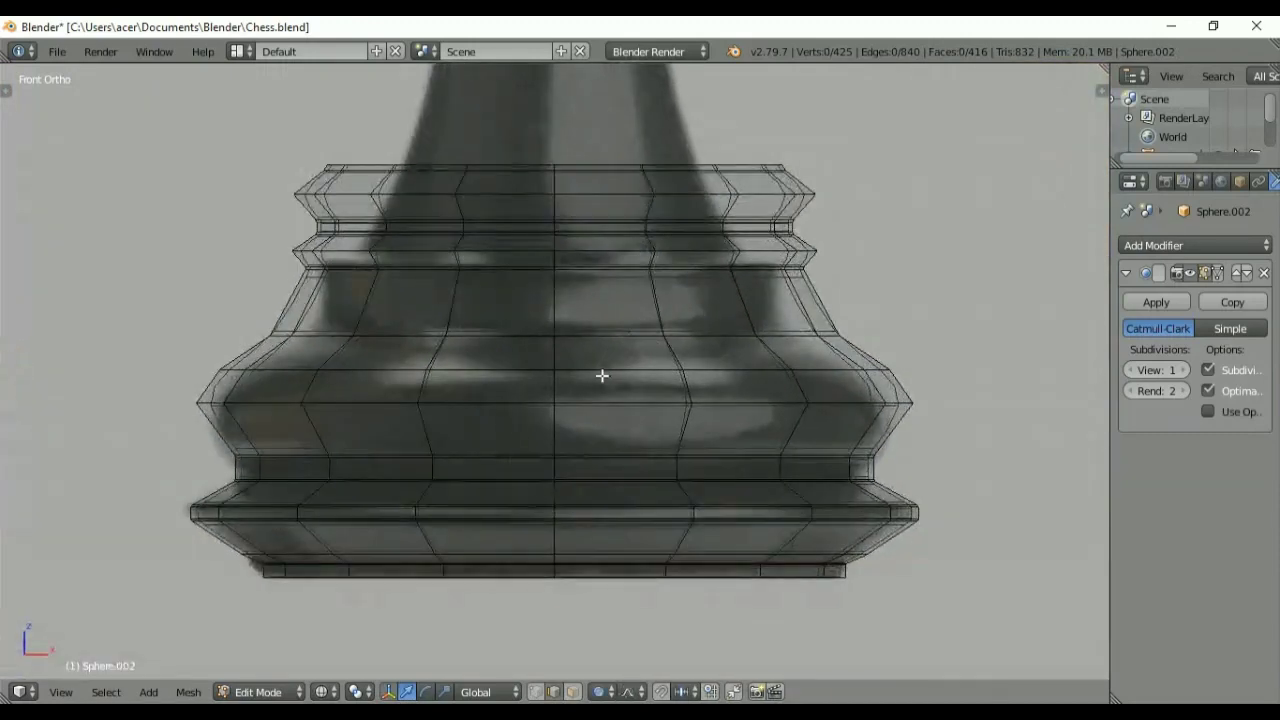
Step: With proportional size 0.47, lower the groove's upper edge loop about 0.017 and raise the bottom rim's loop about 0.012 along Z
alt+right_click(588, 460)
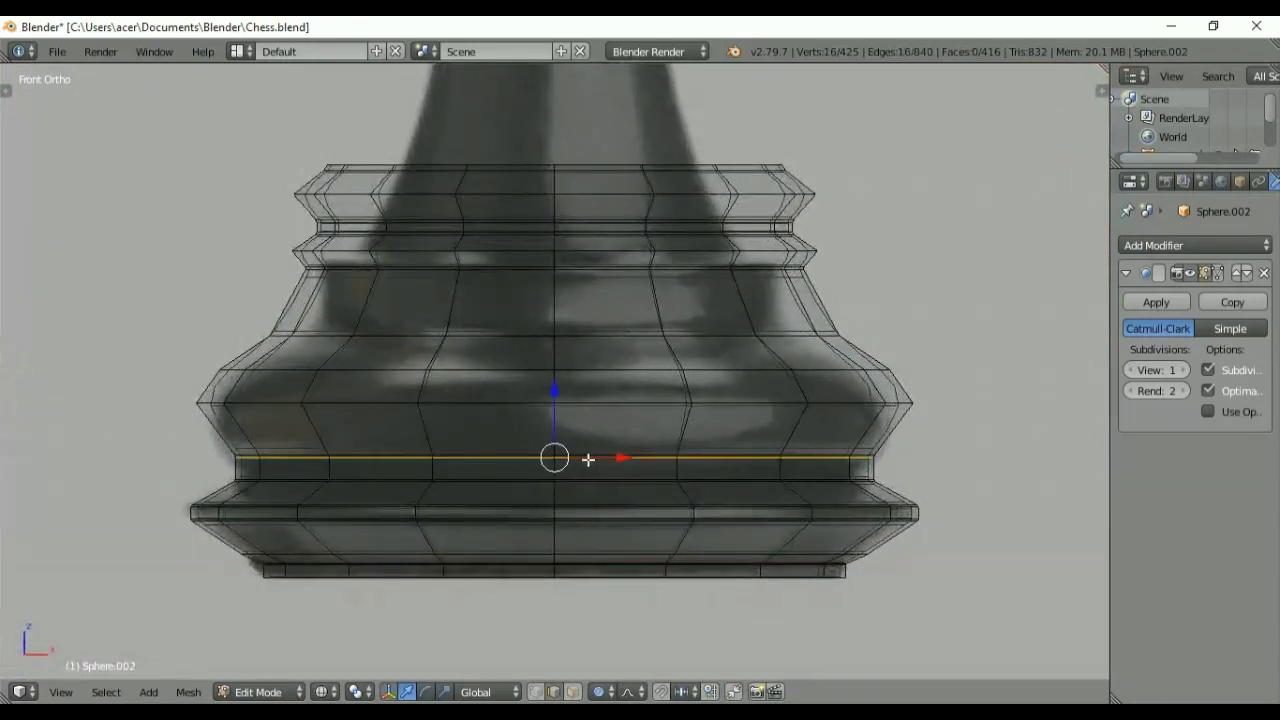
key(g)
scroll(588, 467, up, 8)
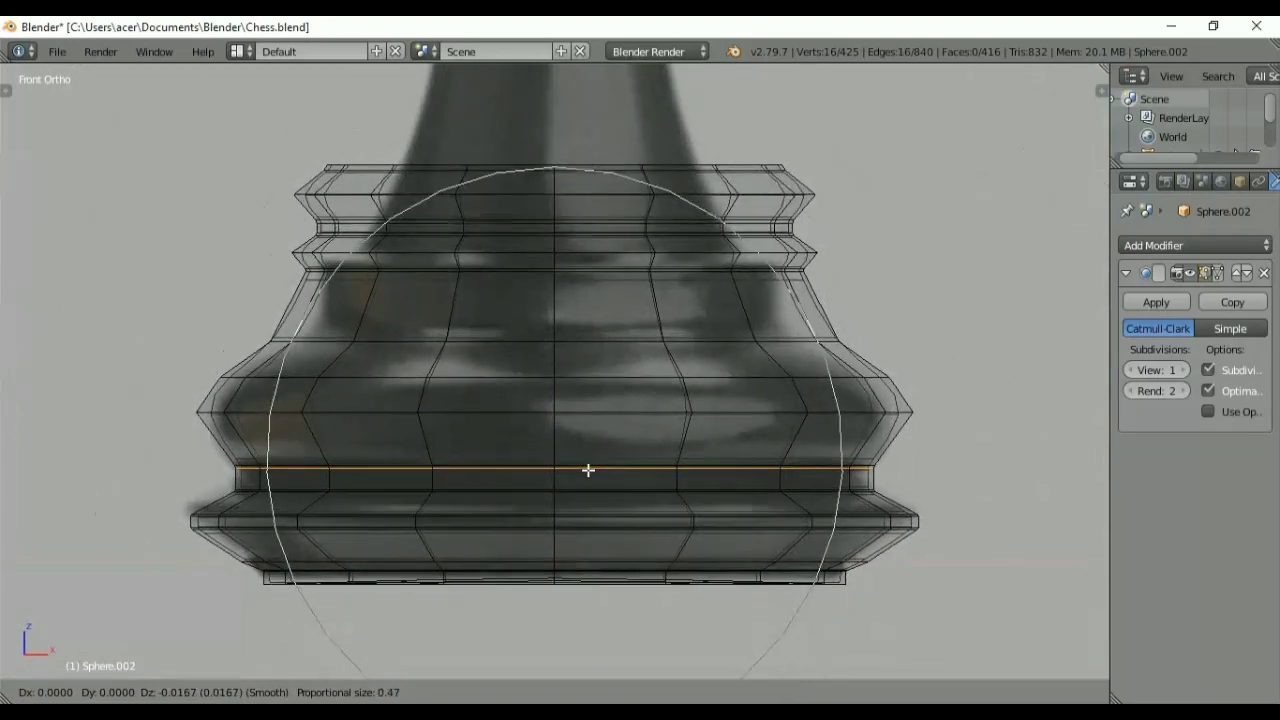
click(588, 470)
alt+right_click(580, 532)
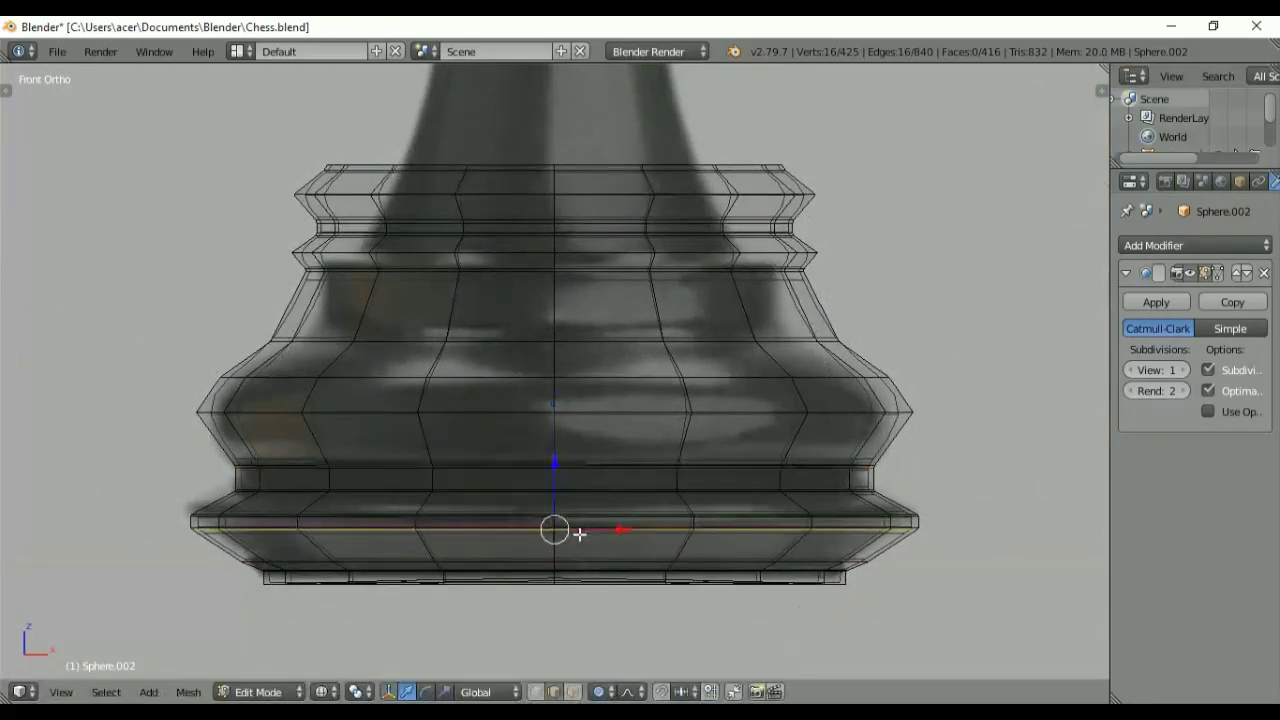
key(g)
key(z)
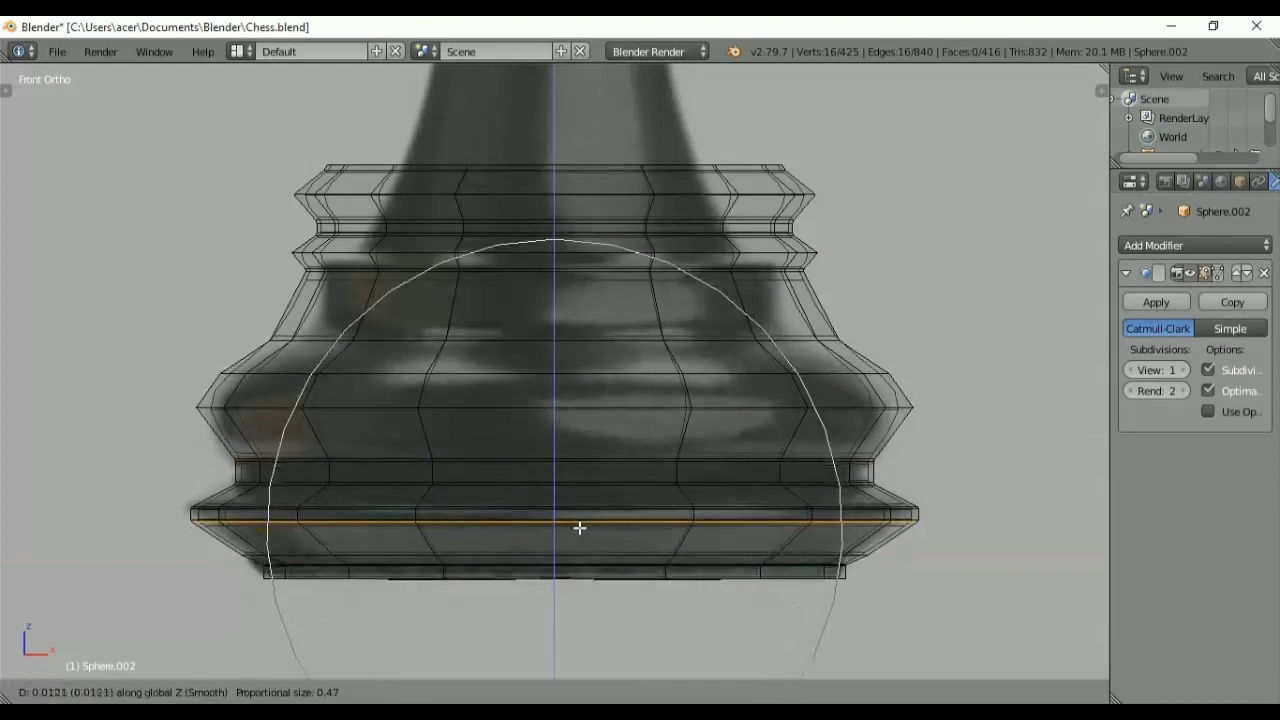
click(580, 527)
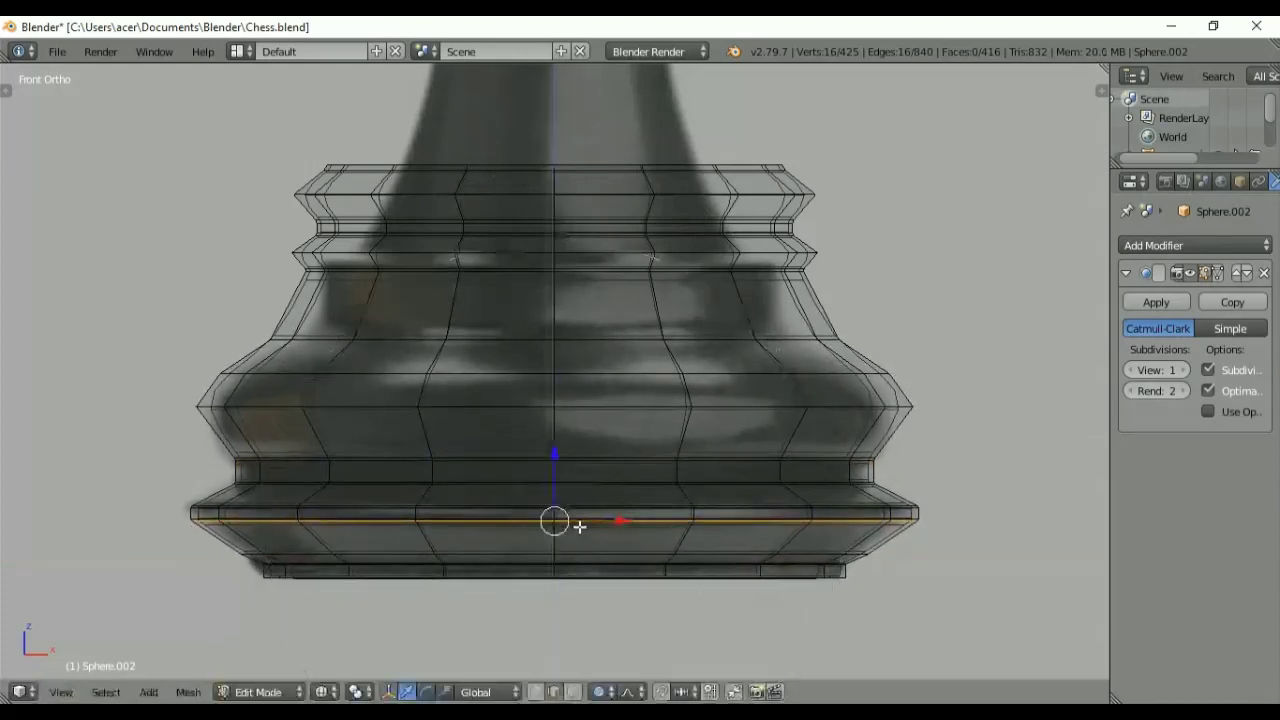
Step: Lower the edge loop above the base's widest bulge about 0.019 along Z, using a proportional size of 0.35
alt+right_click(624, 358)
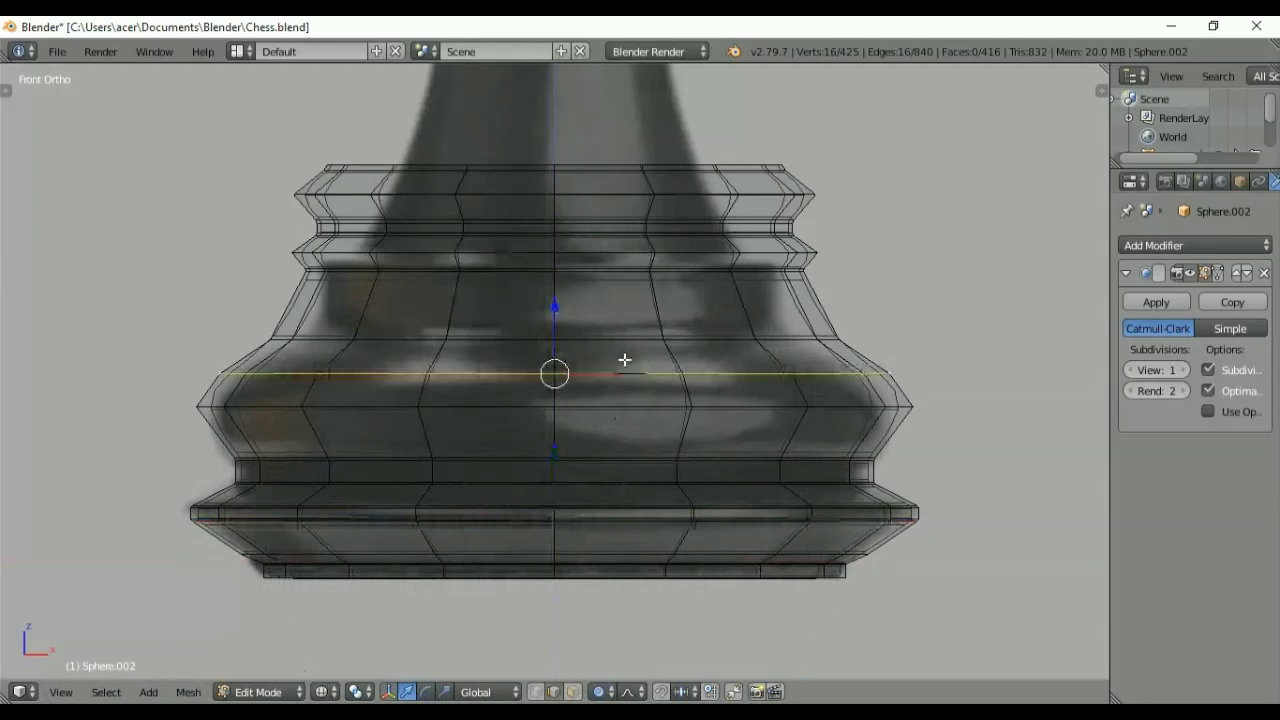
key(g)
key(z)
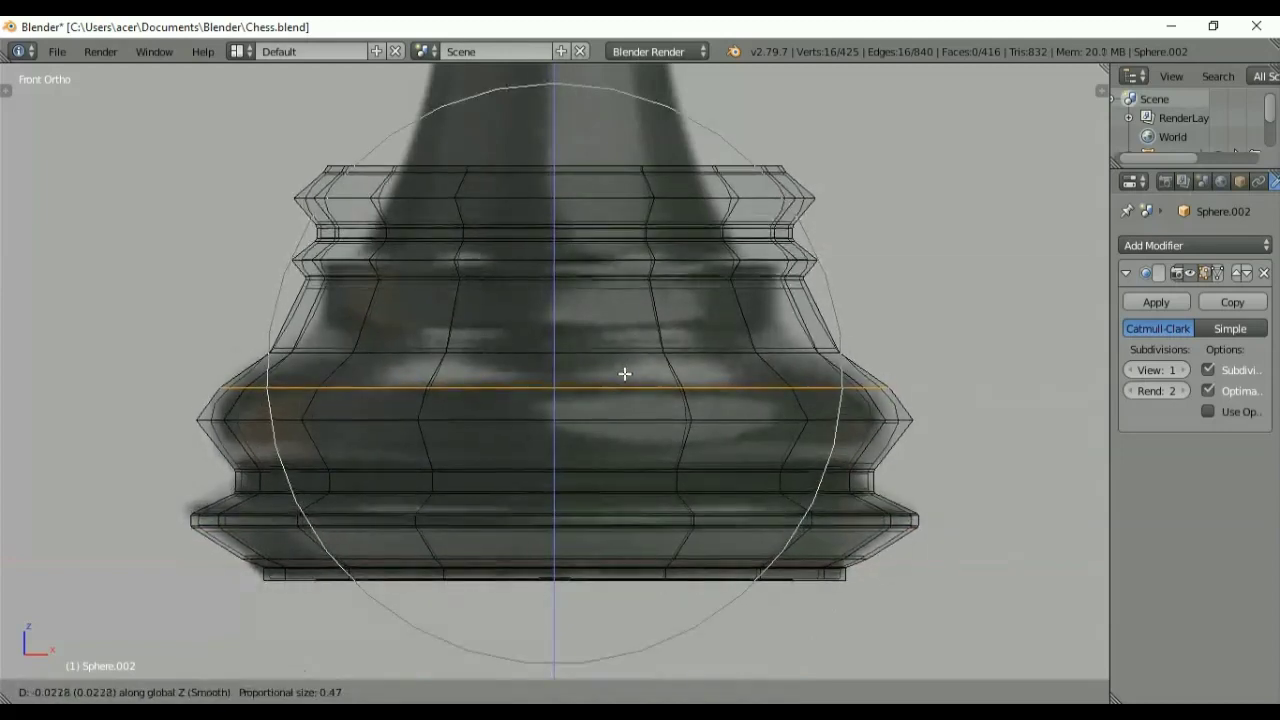
scroll(624, 373, up, 3)
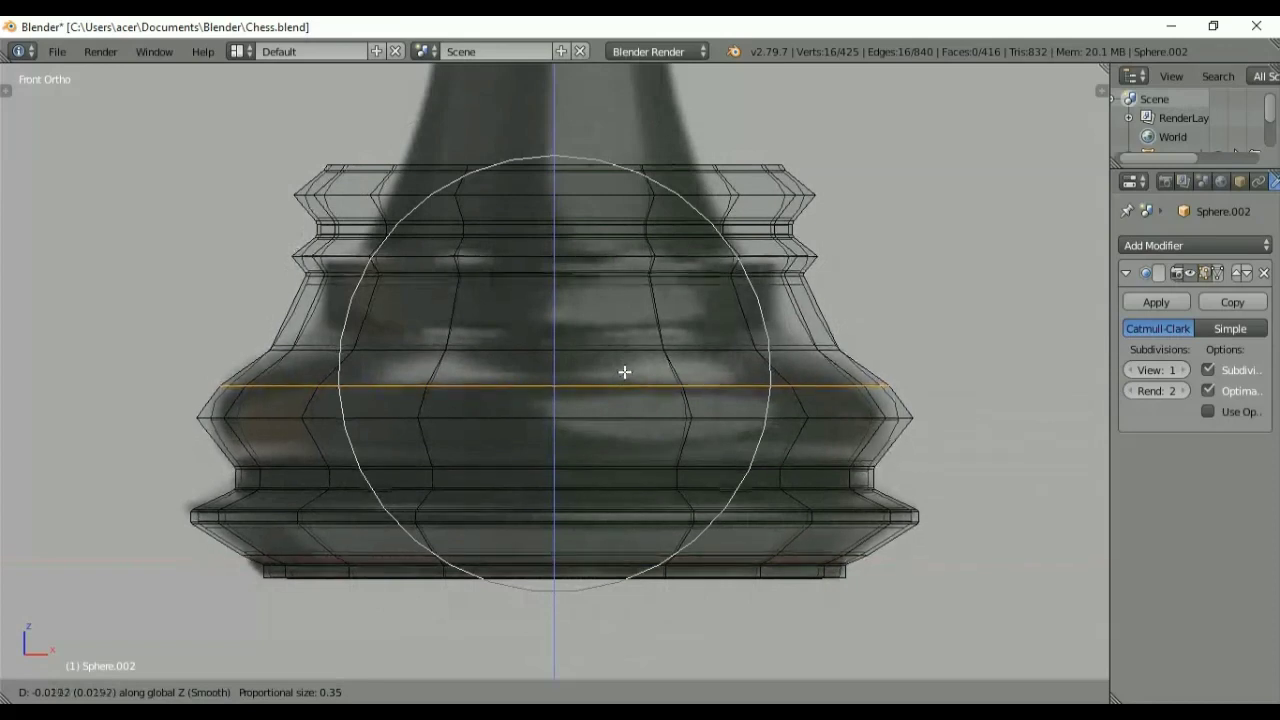
click(624, 372)
Step: Lower the loop of the base's second ring from the top and scale it inward proportionally to match the bishop's outline
alt+right_click(629, 276)
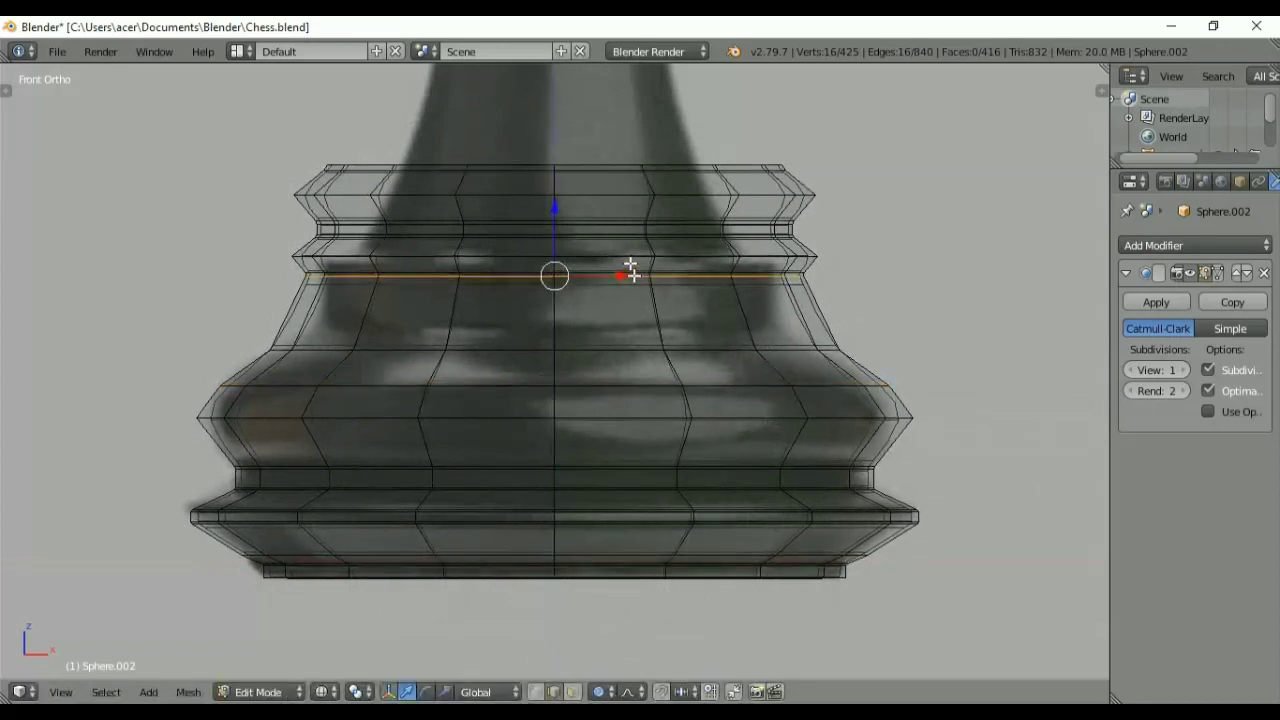
alt+right_click(630, 259)
key(g)
key(z)
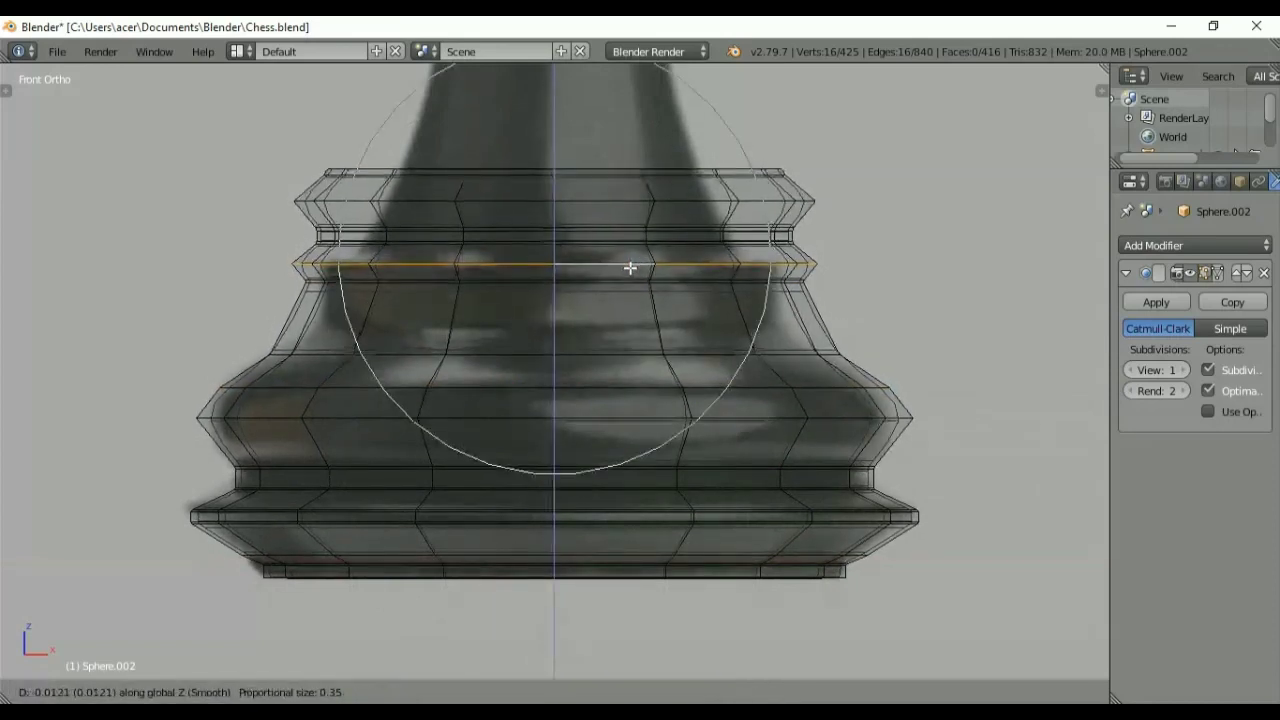
click(640, 270)
key(s)
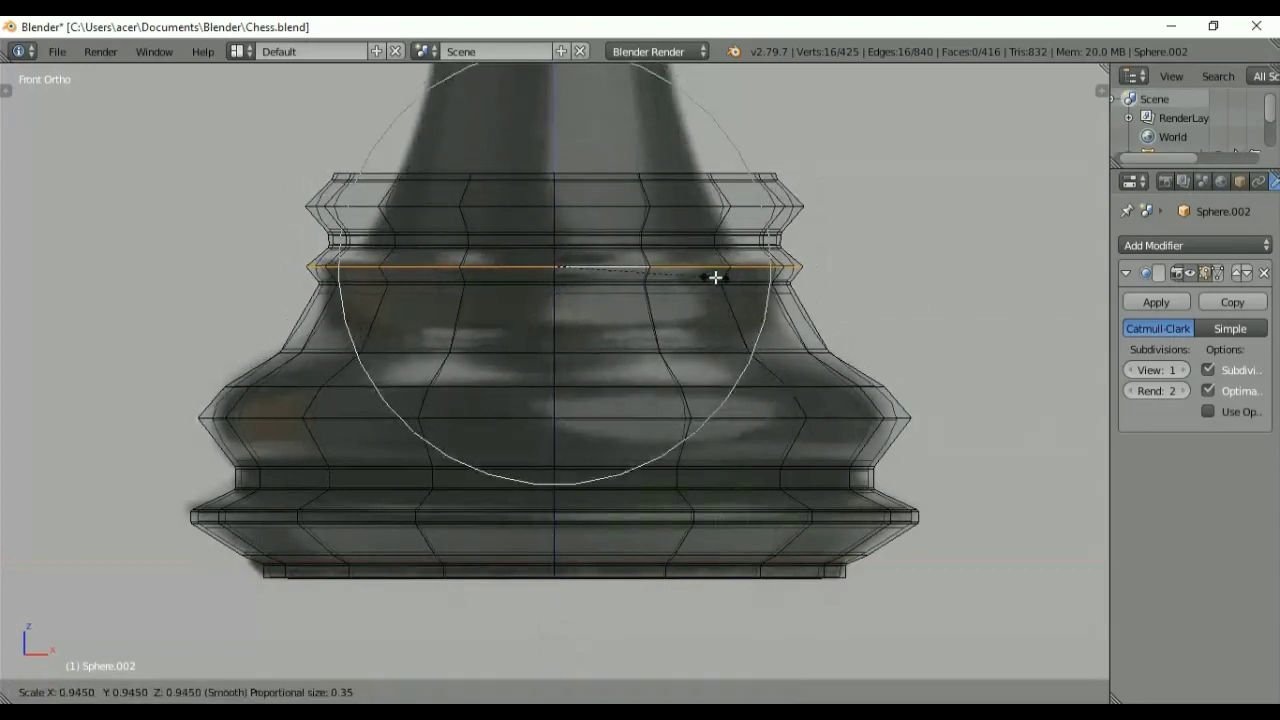
click(710, 278)
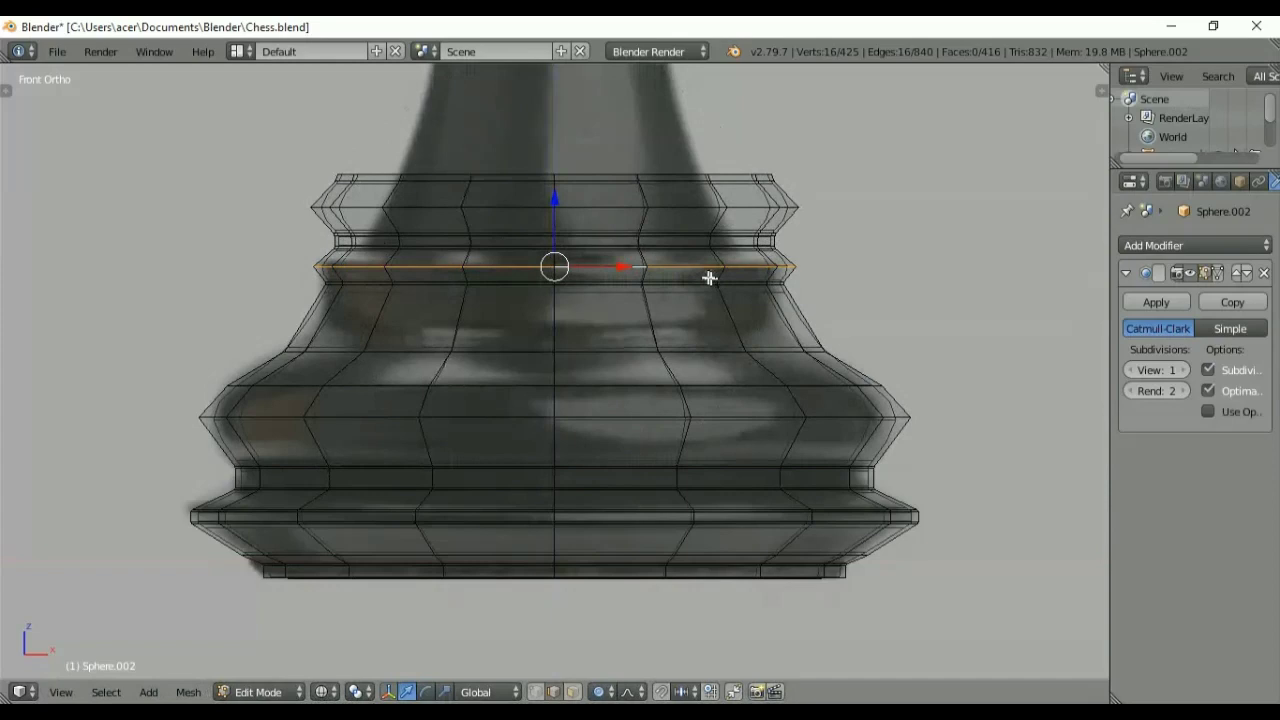
mouse_move(553, 196)
mouse_down()
mouse_move(552, 223)
mouse_move(551, 206)
mouse_up()
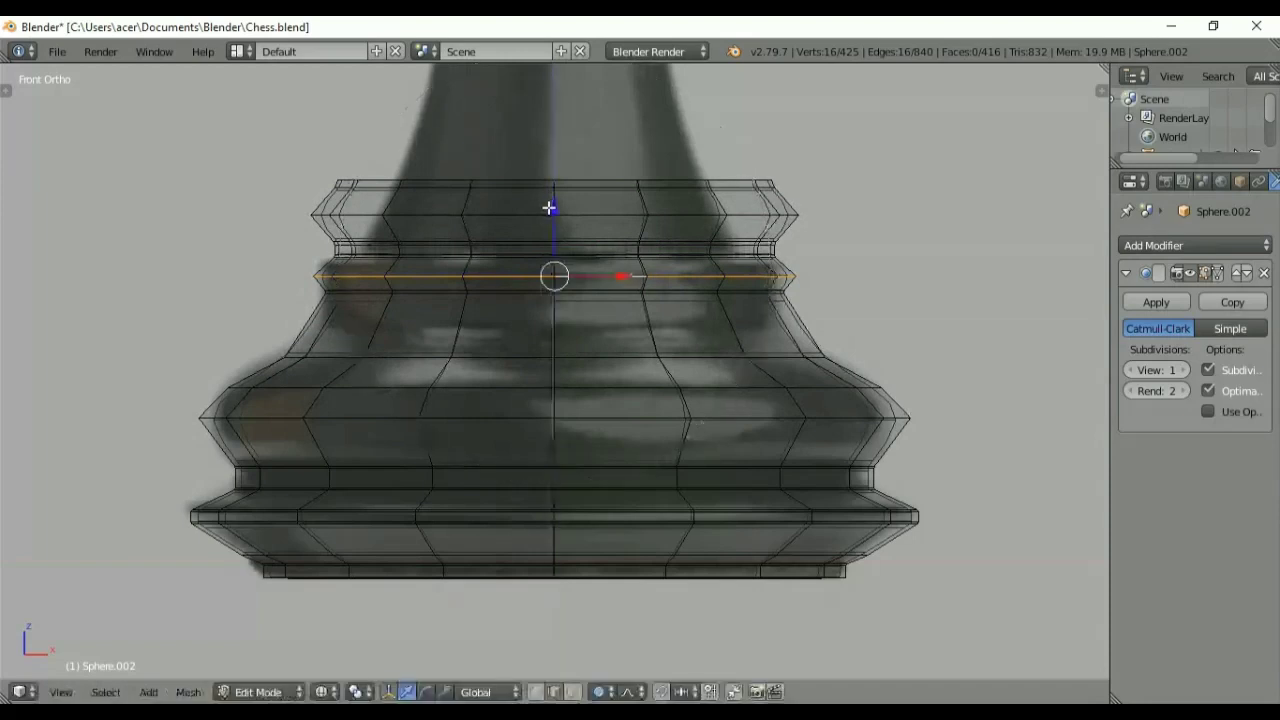
Step: Delete the faces of the uppermost ring of the bishop base
alt+click(614, 179)
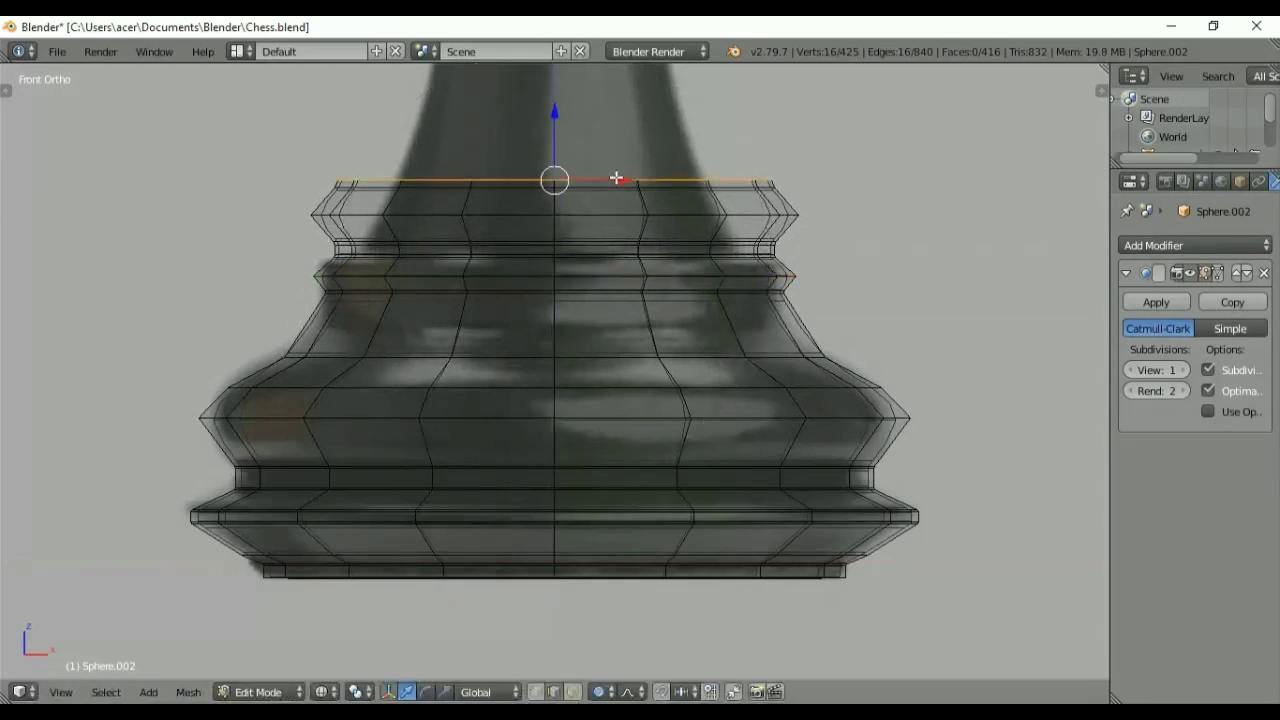
key(ctrl+KP_Add)
key(ctrl+KP_Add)
key(ctrl+KP_Add)
key(ctrl+KP_Add)
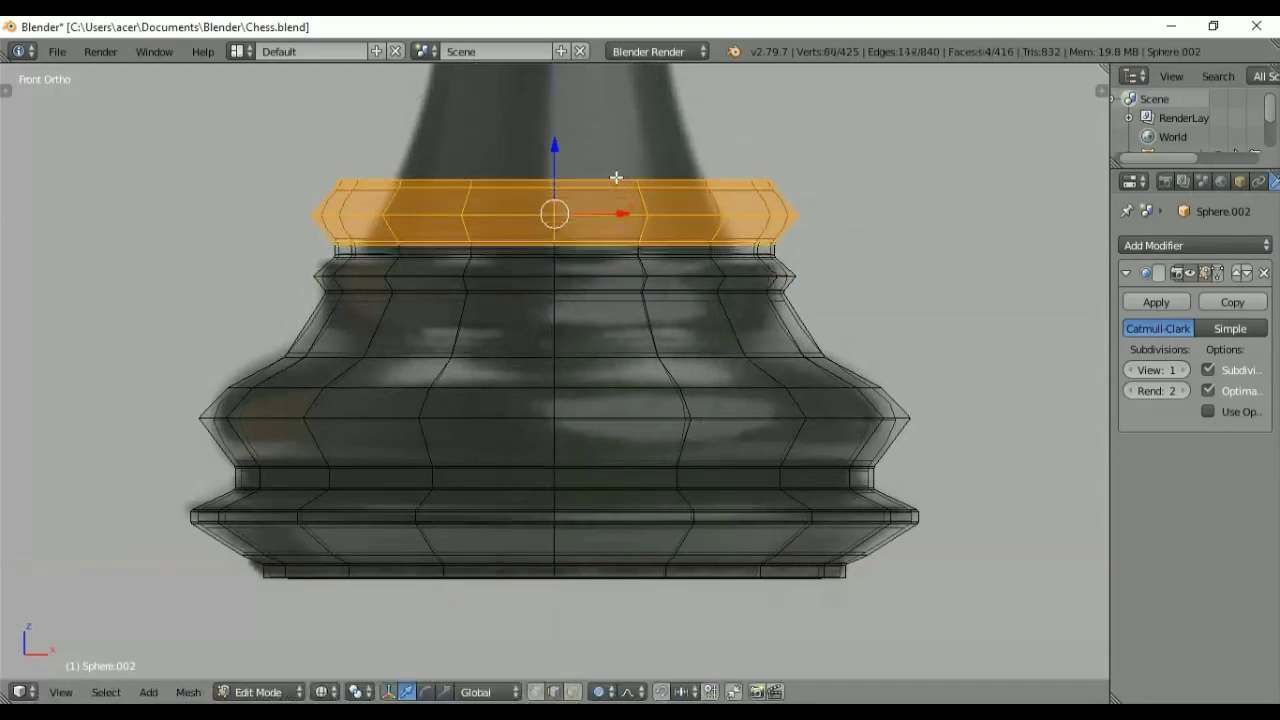
key(x)
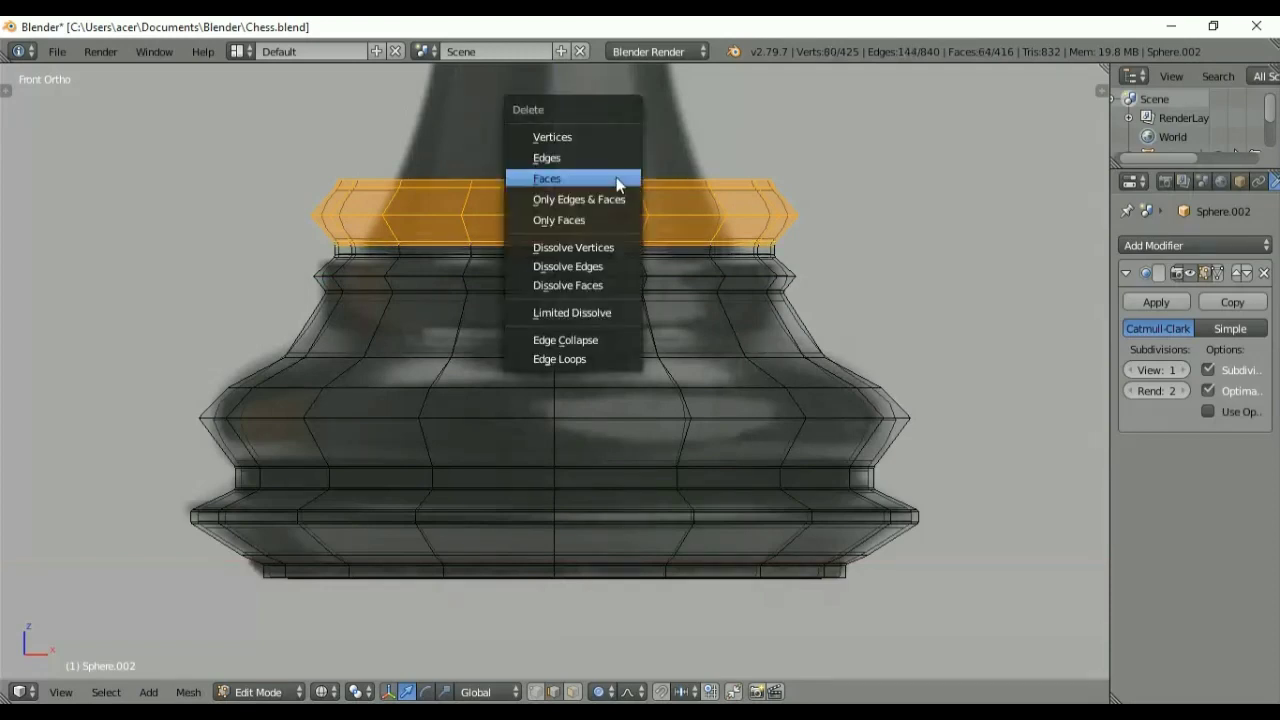
click(611, 181)
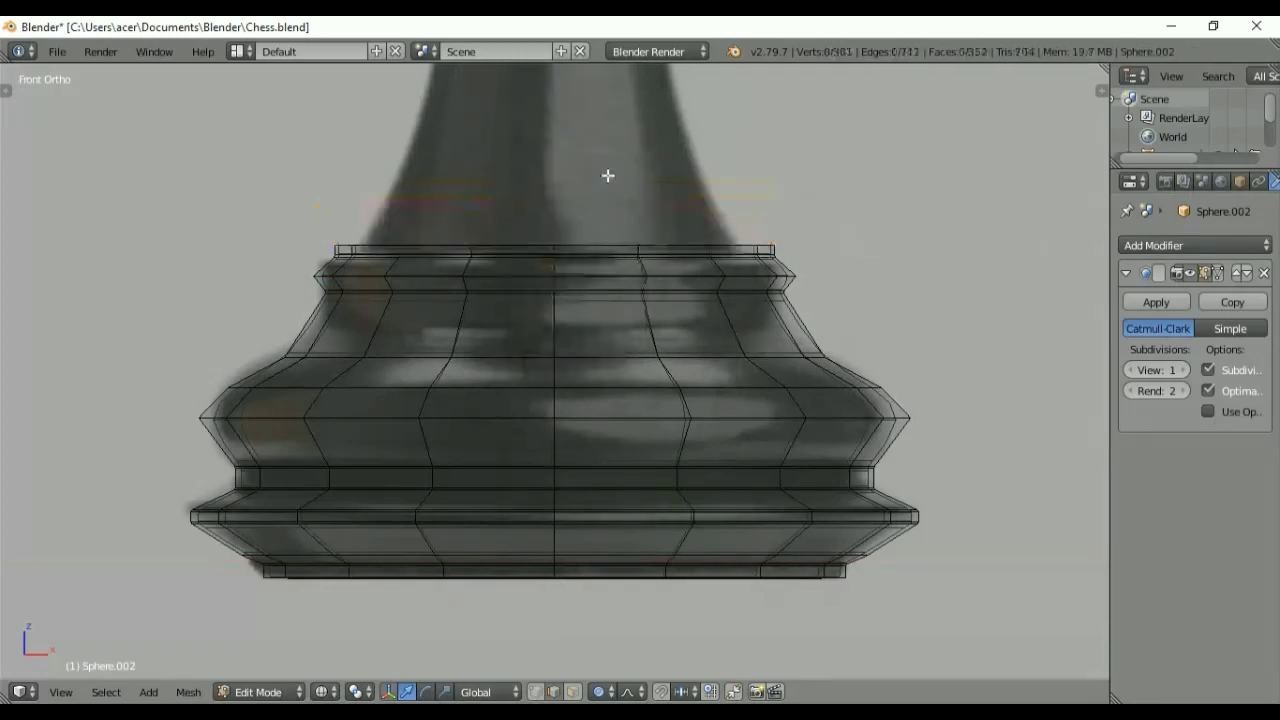
Step: Turn off proportional editing and scale the base's open top edge loop to about 0.935
key(alt+z)
alt+click(583, 248)
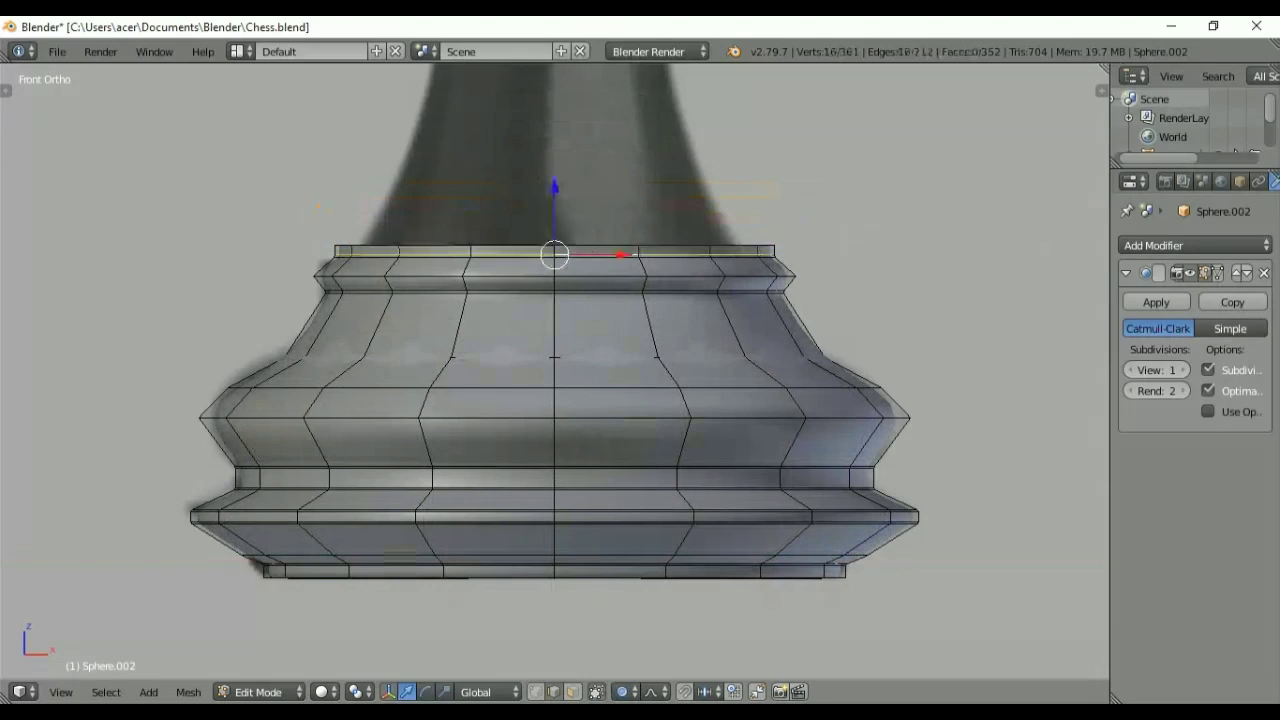
key(alt+z)
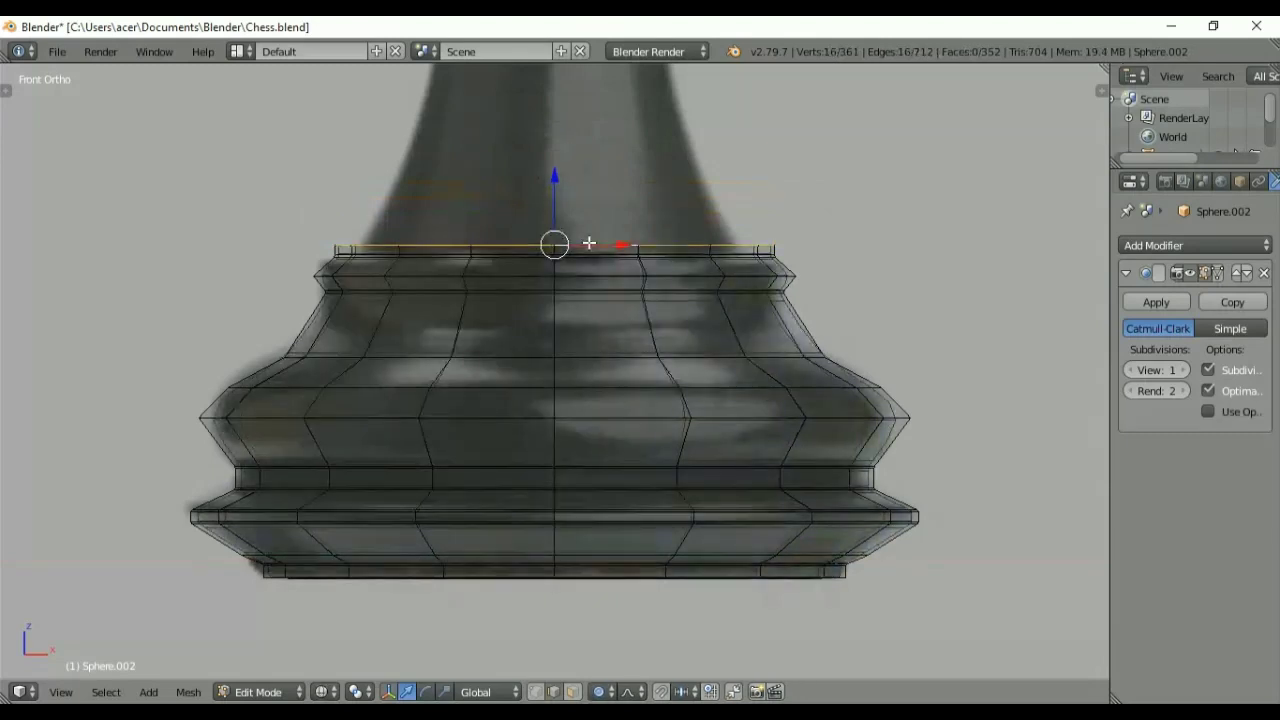
key(o)
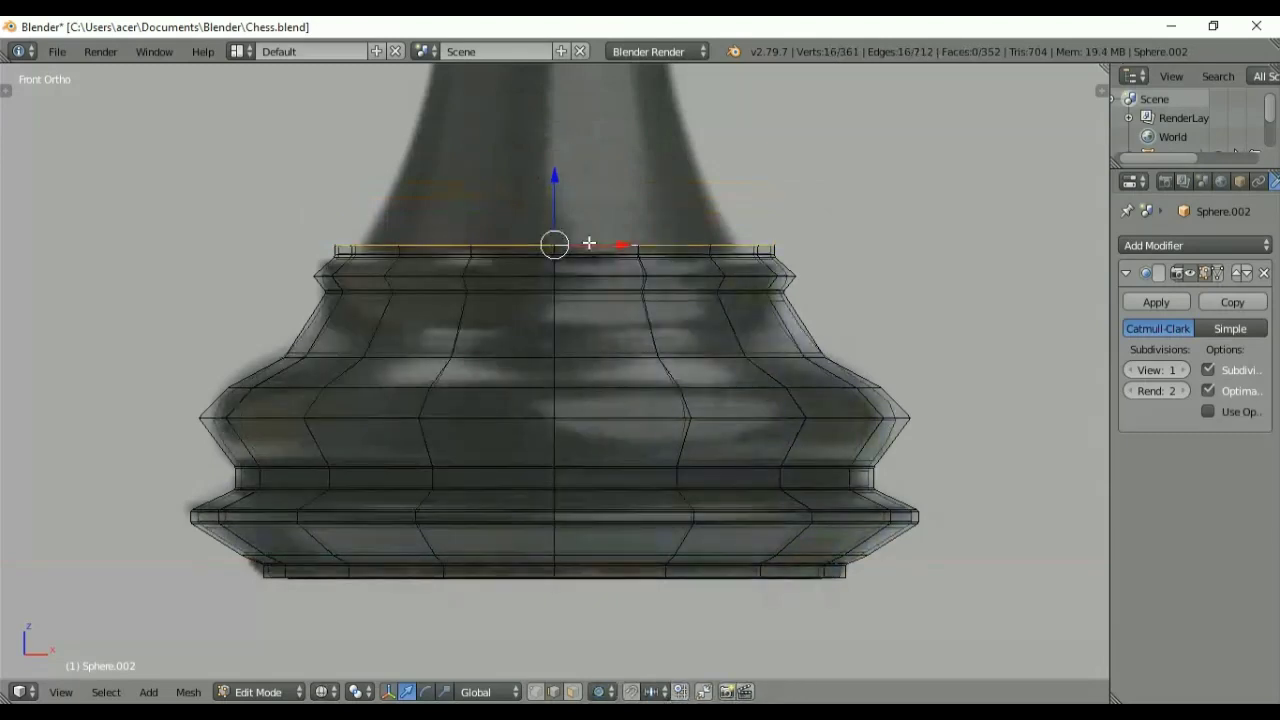
key(s)
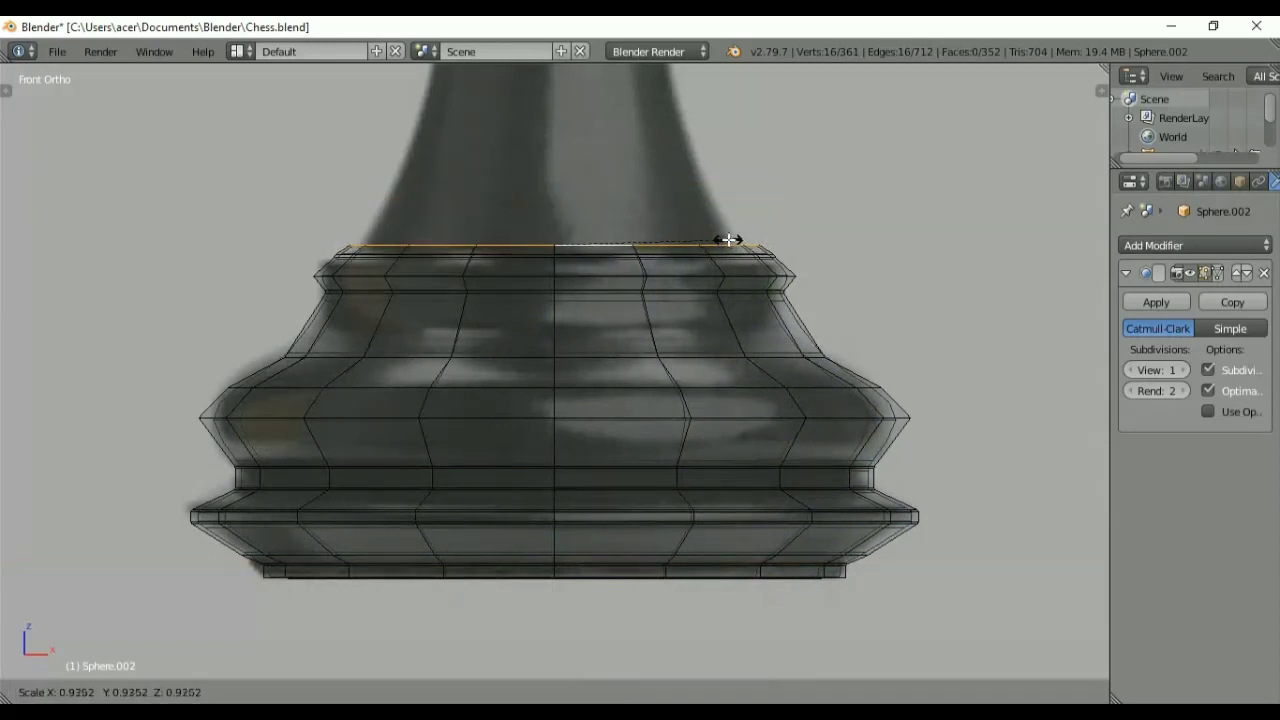
click(730, 240)
Step: Scale the two edge loops just below the base's open top edge to about 0.953
shift+middle_drag(714, 163, 786, 376)
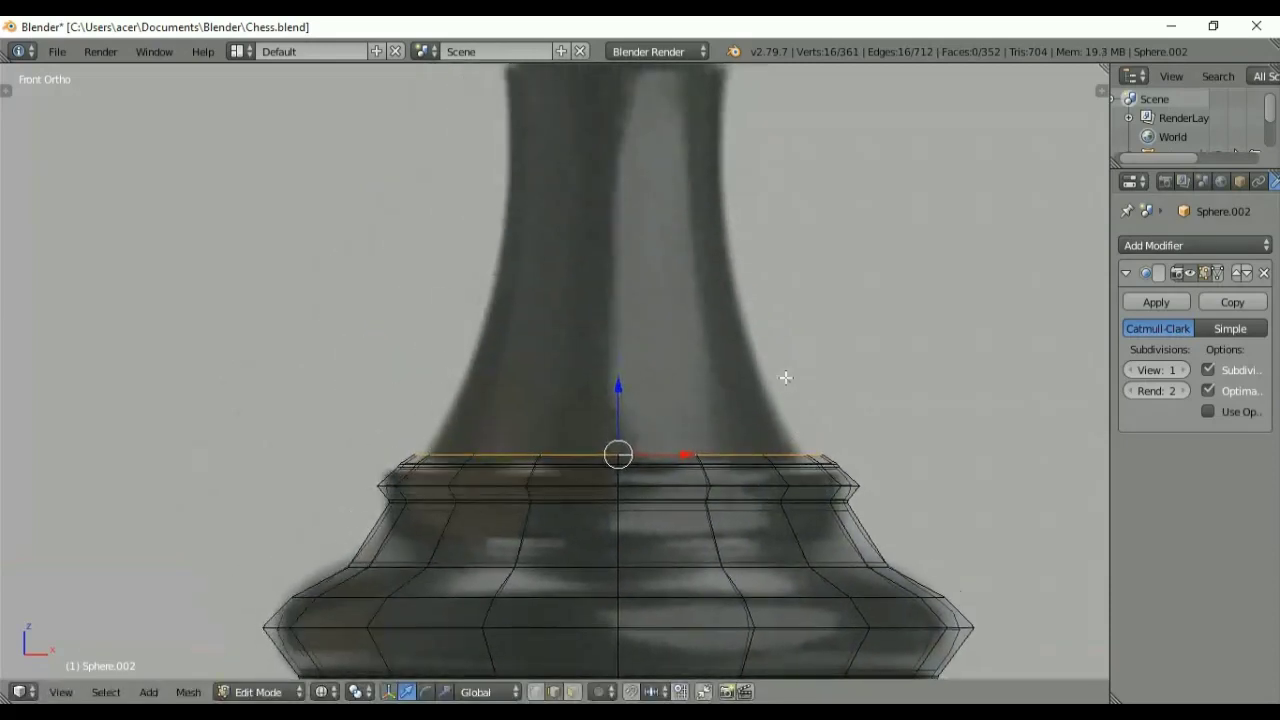
alt+shift+right_click(800, 463)
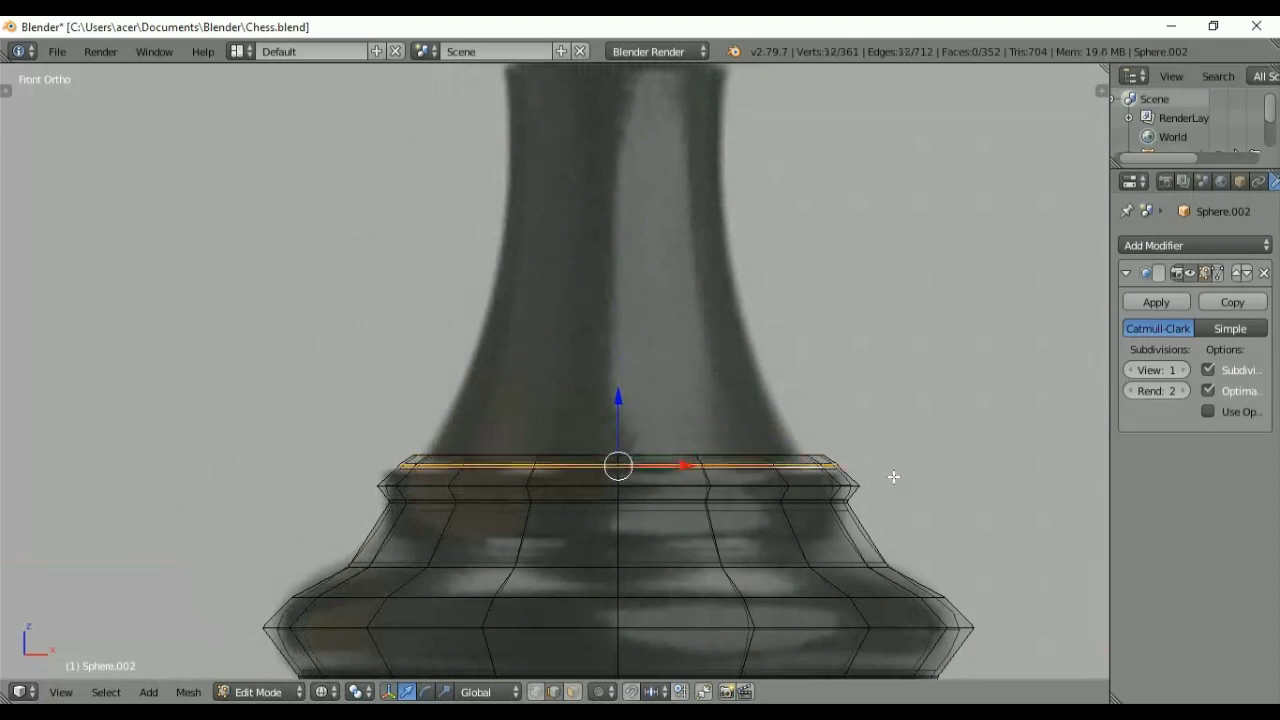
key(s)
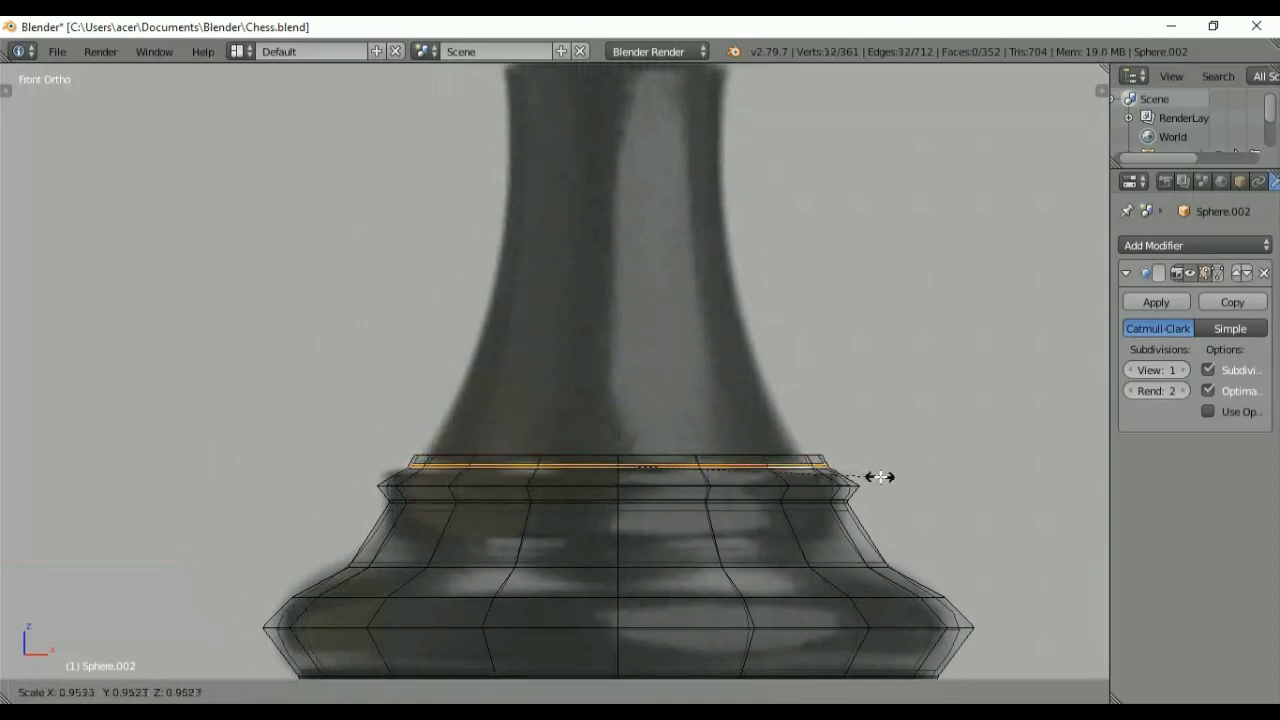
click(880, 477)
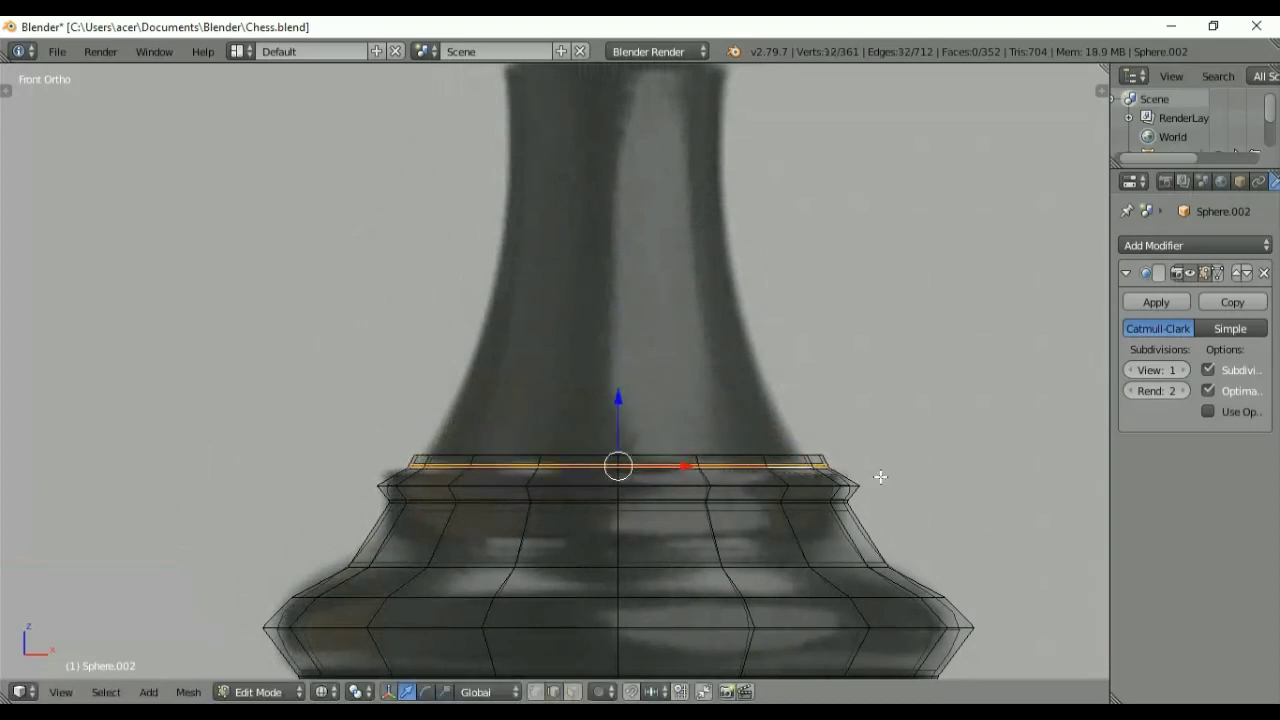
Step: Extrude the base's open top loop about 0.534 up along Z to the collar's underside and scale it in to the reference stem's width
alt+right_click(783, 454)
shift+middle_drag(849, 379, 857, 471)
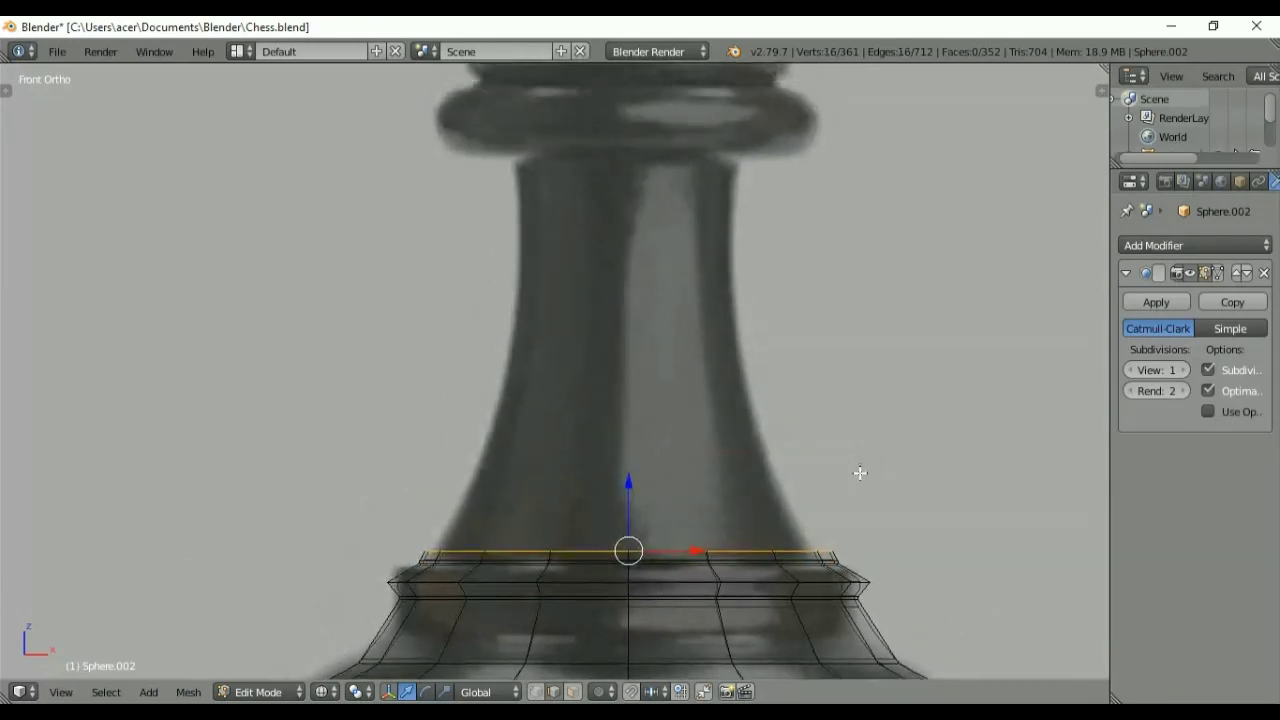
key(e)
key(z)
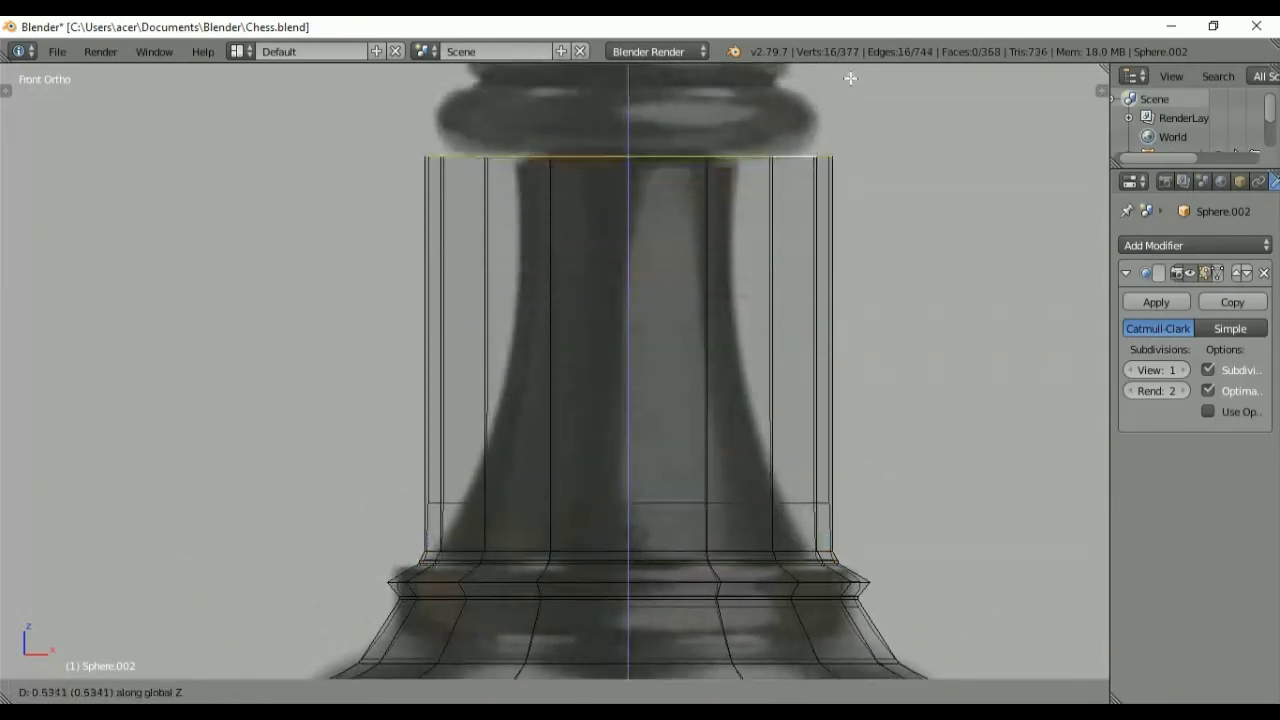
click(850, 78)
key(s)
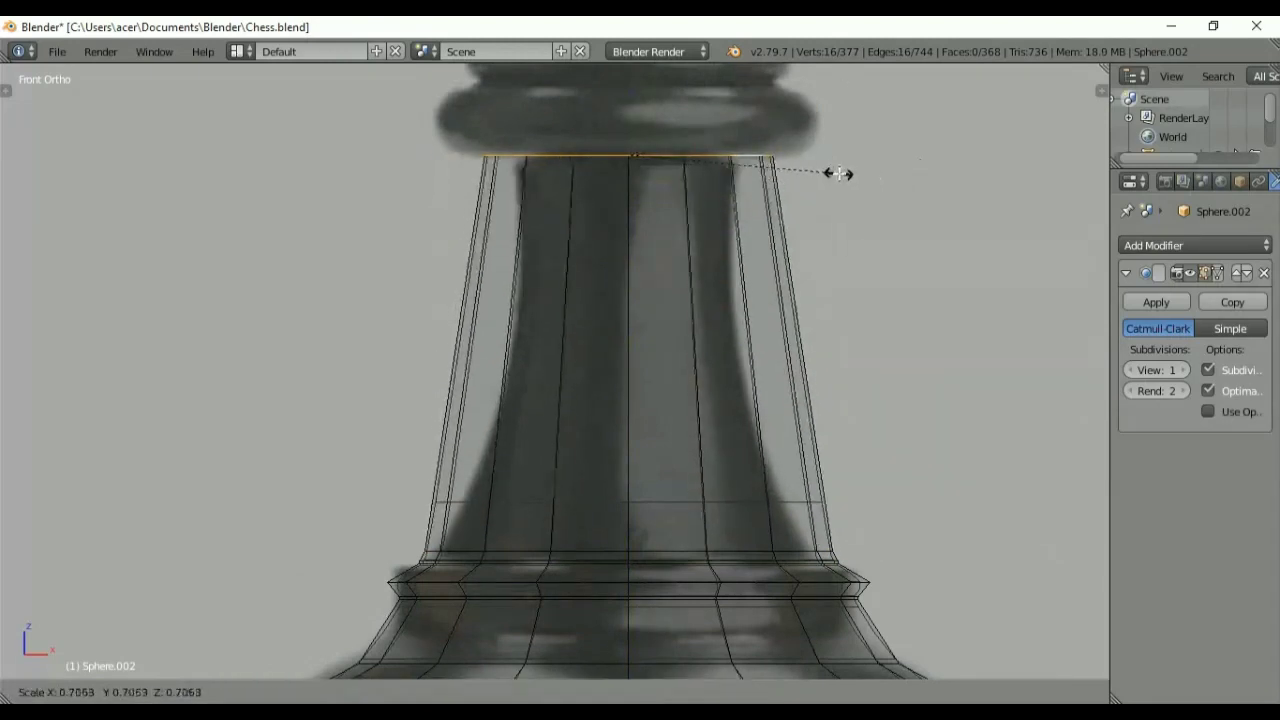
click(791, 172)
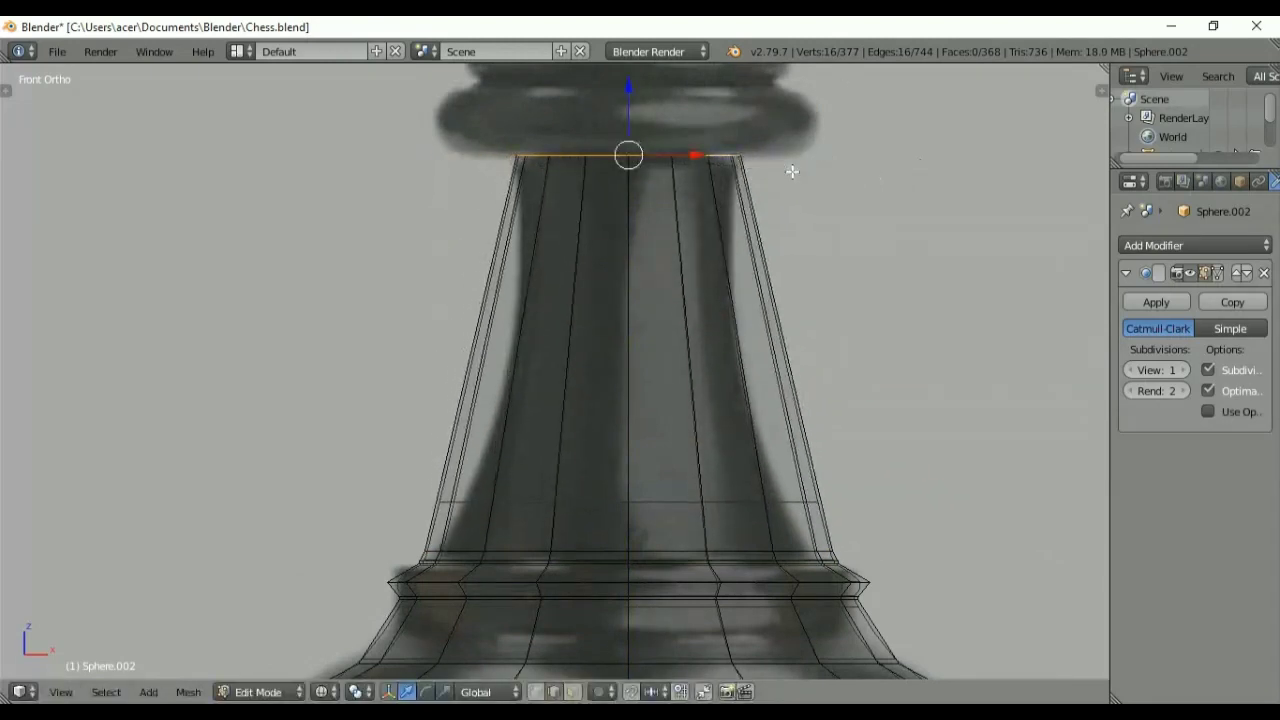
Step: Add three evenly spaced edge loops around the stem and scale them together to about 0.75 to follow the reference curve
key(ctrl+r)
scroll(728, 381, up, 2)
click(728, 381)
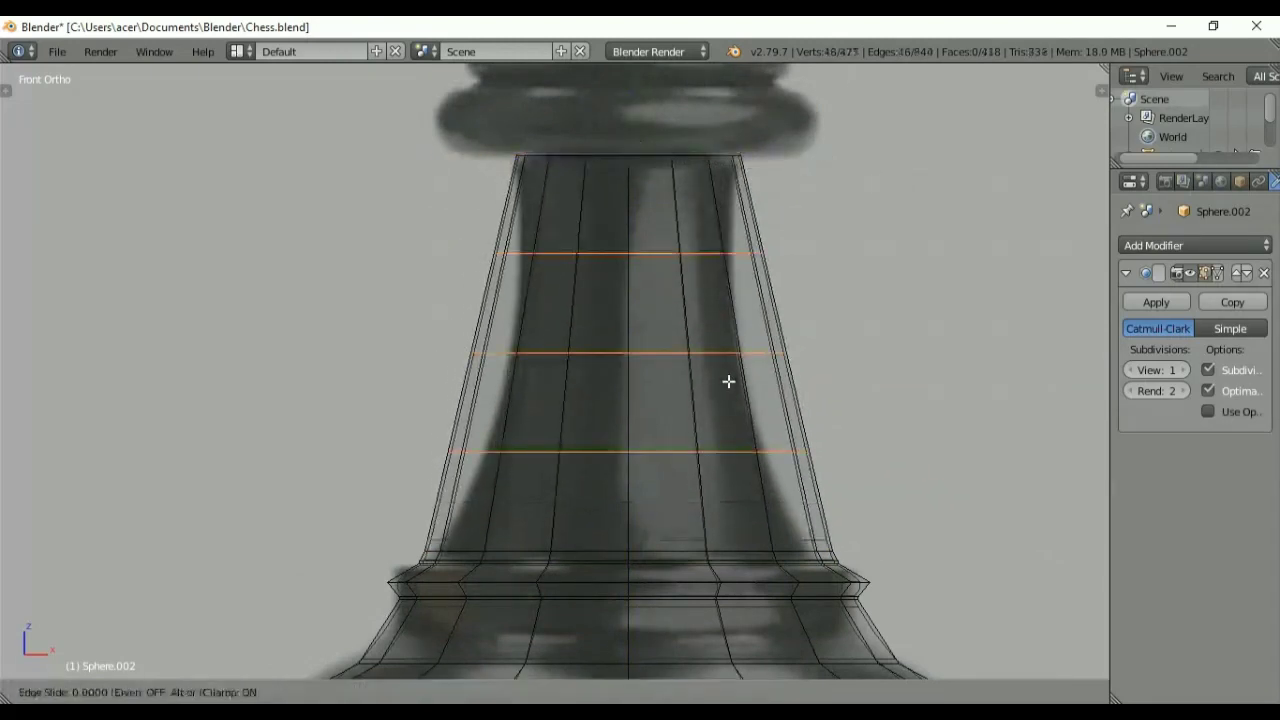
right_click(728, 381)
key(s)
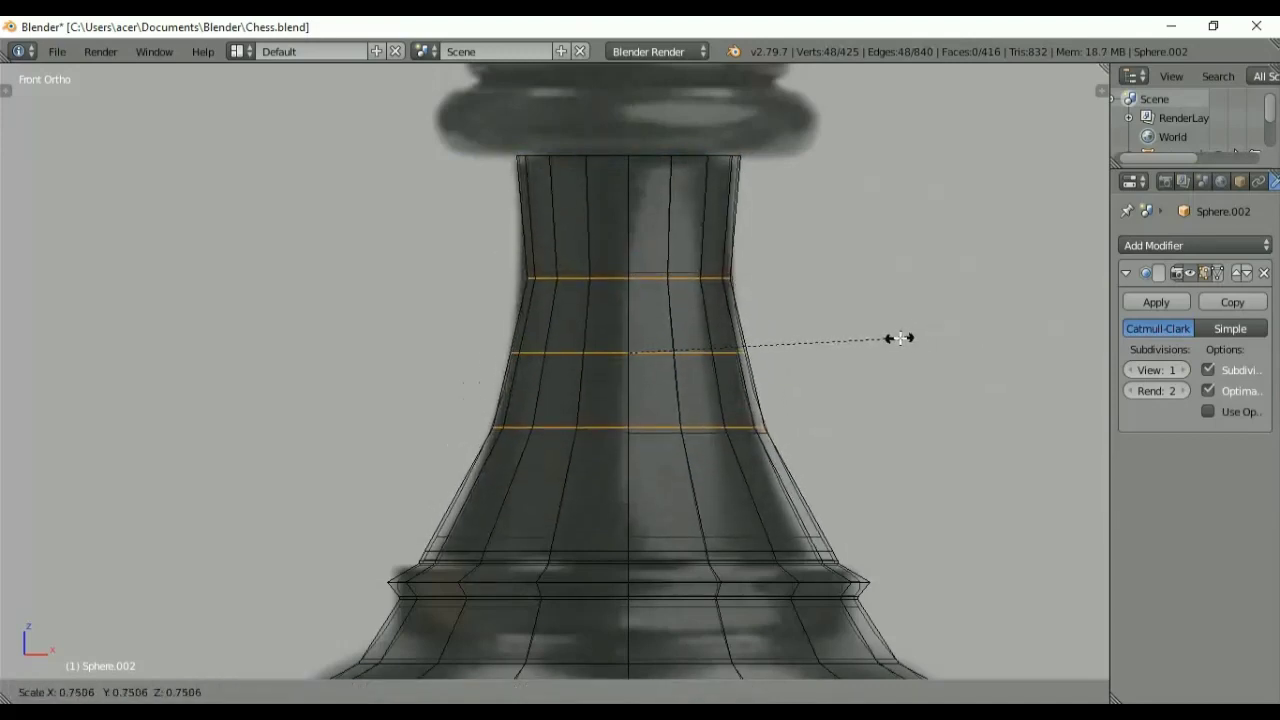
click(905, 338)
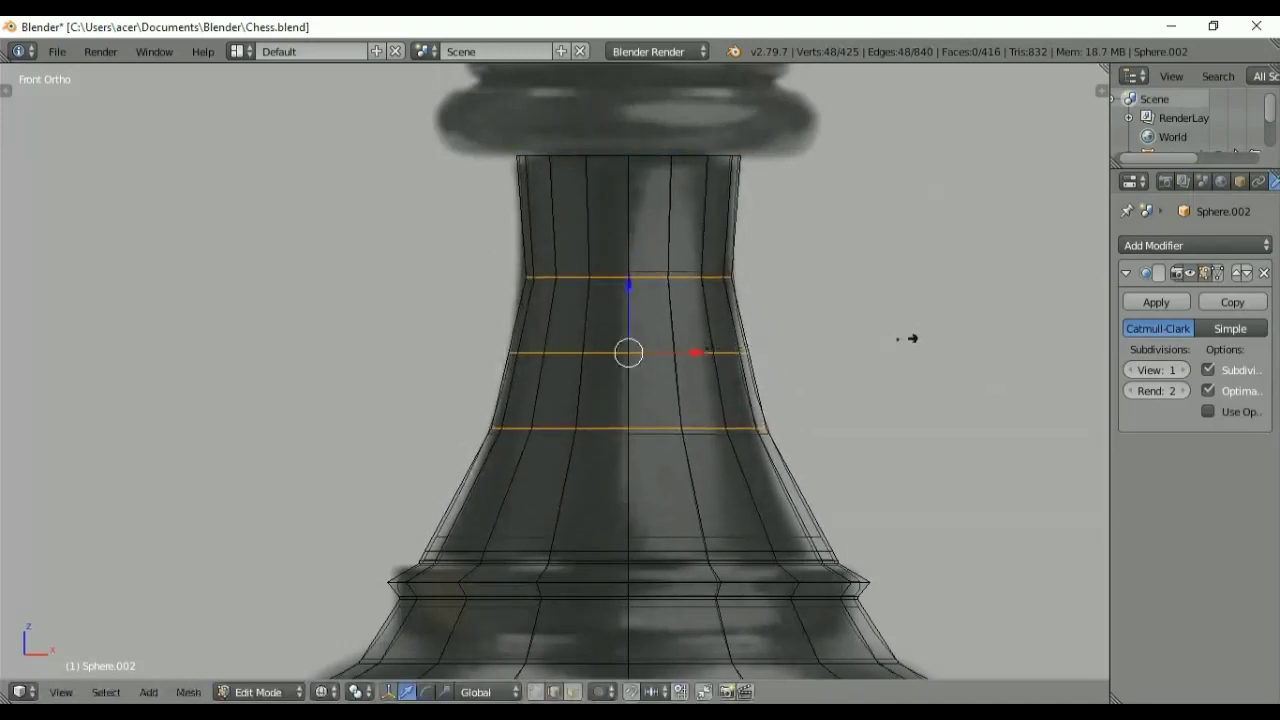
Step: Scale the edge loop at the stem's foot slightly inward to match the reference outline
alt+click(806, 544)
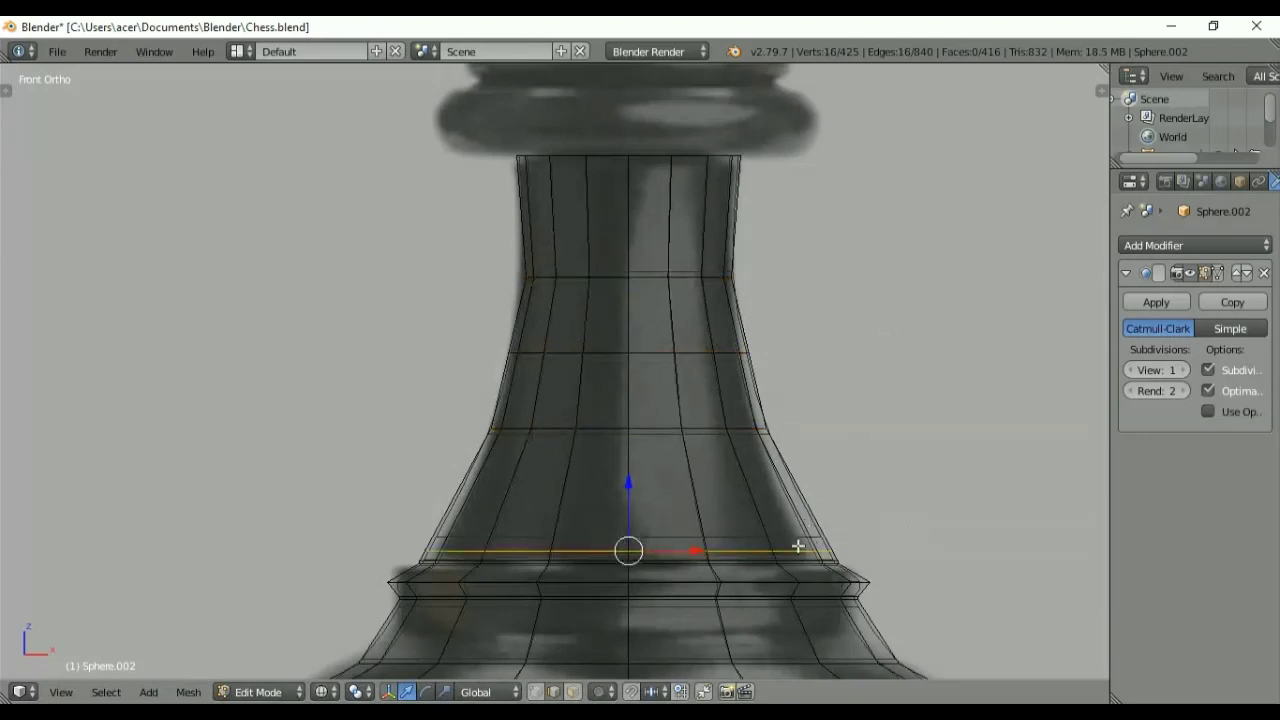
key(s)
click(900, 533)
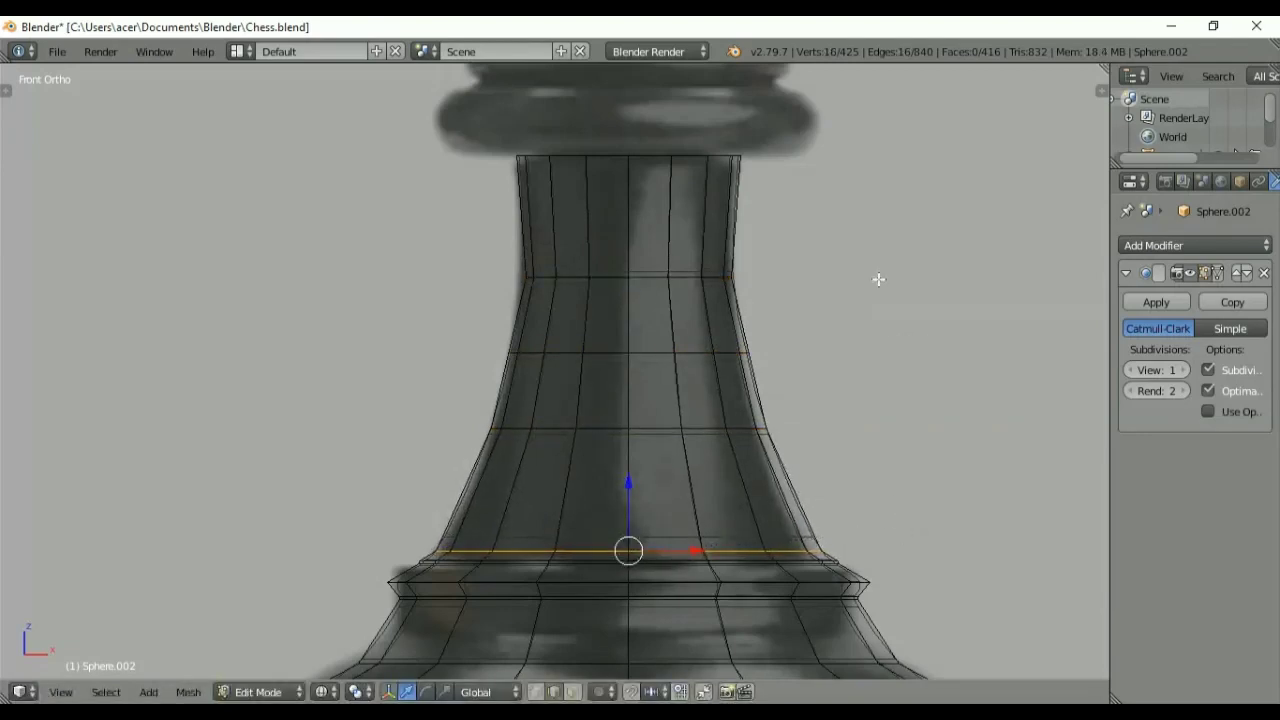
Step: Extrude the stem's top loop upward along Z in two segments, about 0.11 and 0.069, for the two lower collar rings
shift+middle_drag(845, 205, 891, 485)
alt+right_click(723, 513)
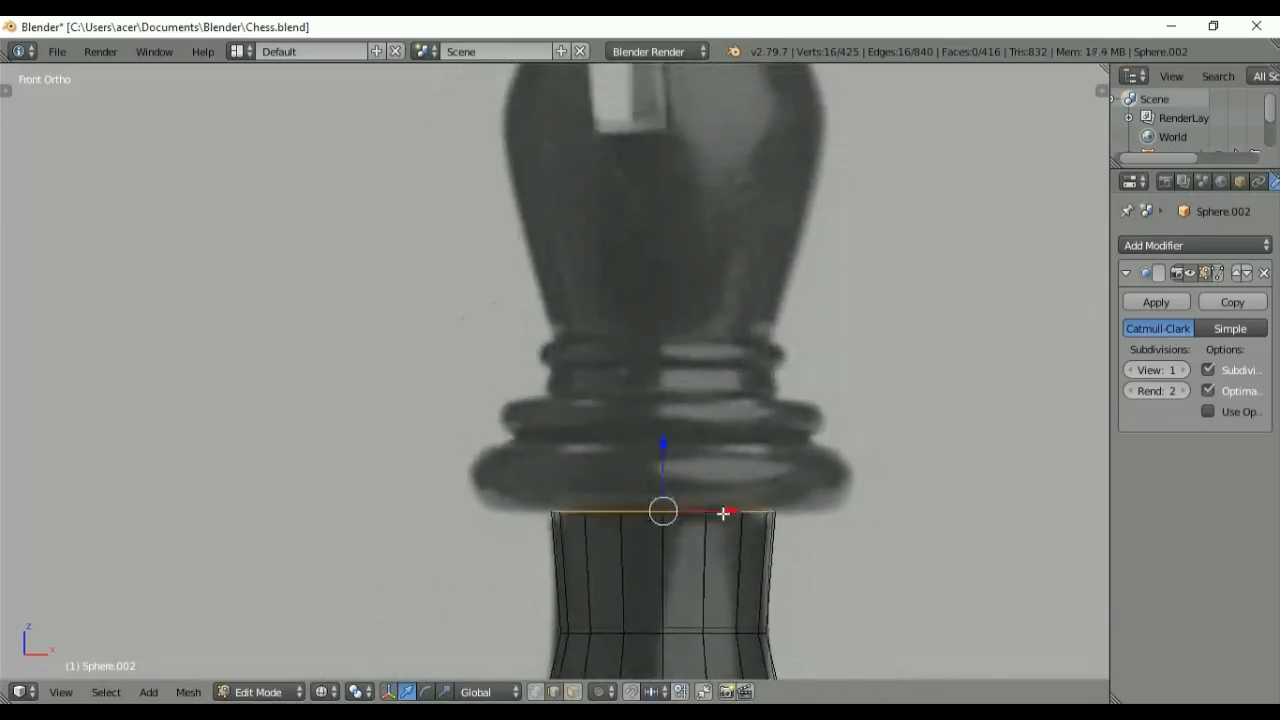
key(e)
key(z)
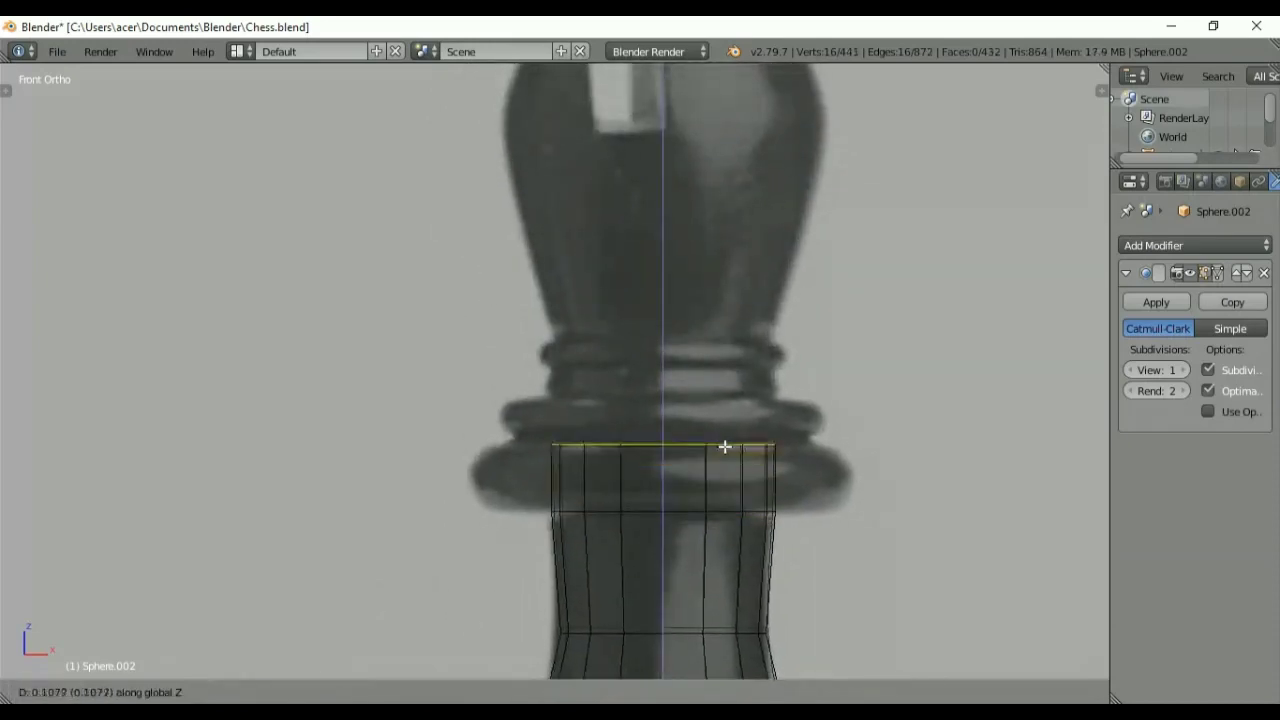
click(724, 444)
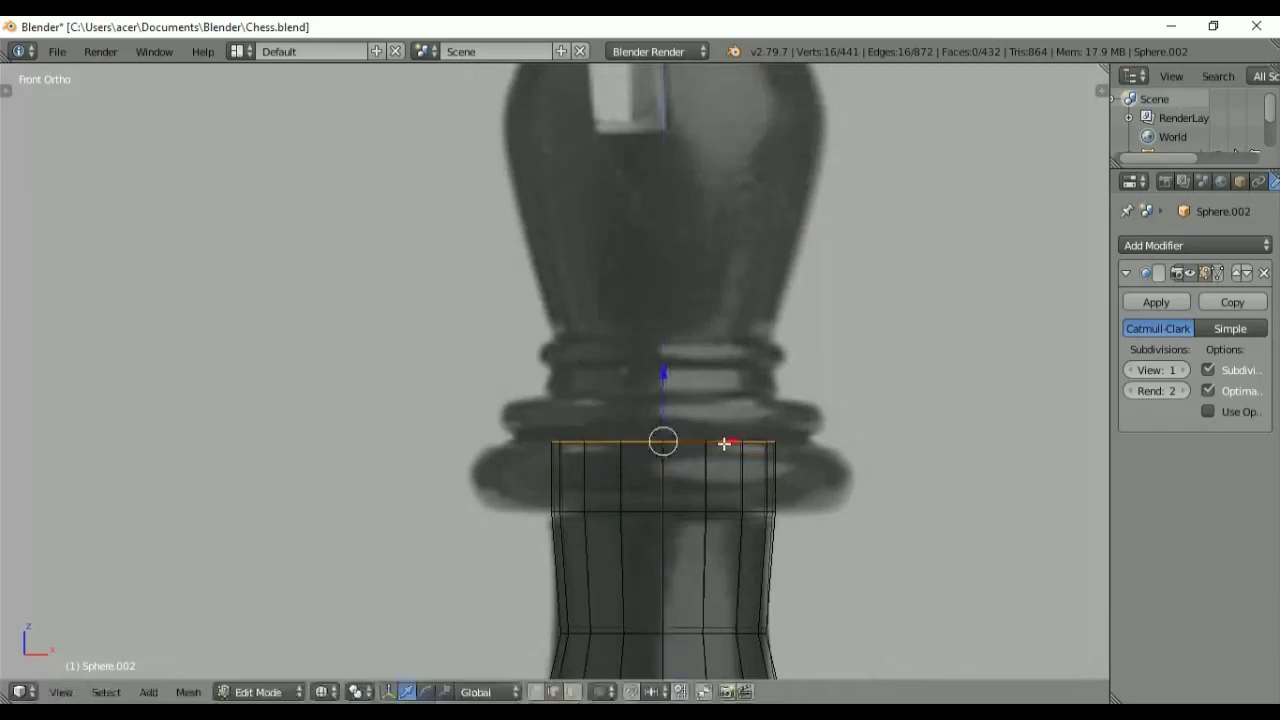
key(e)
key(z)
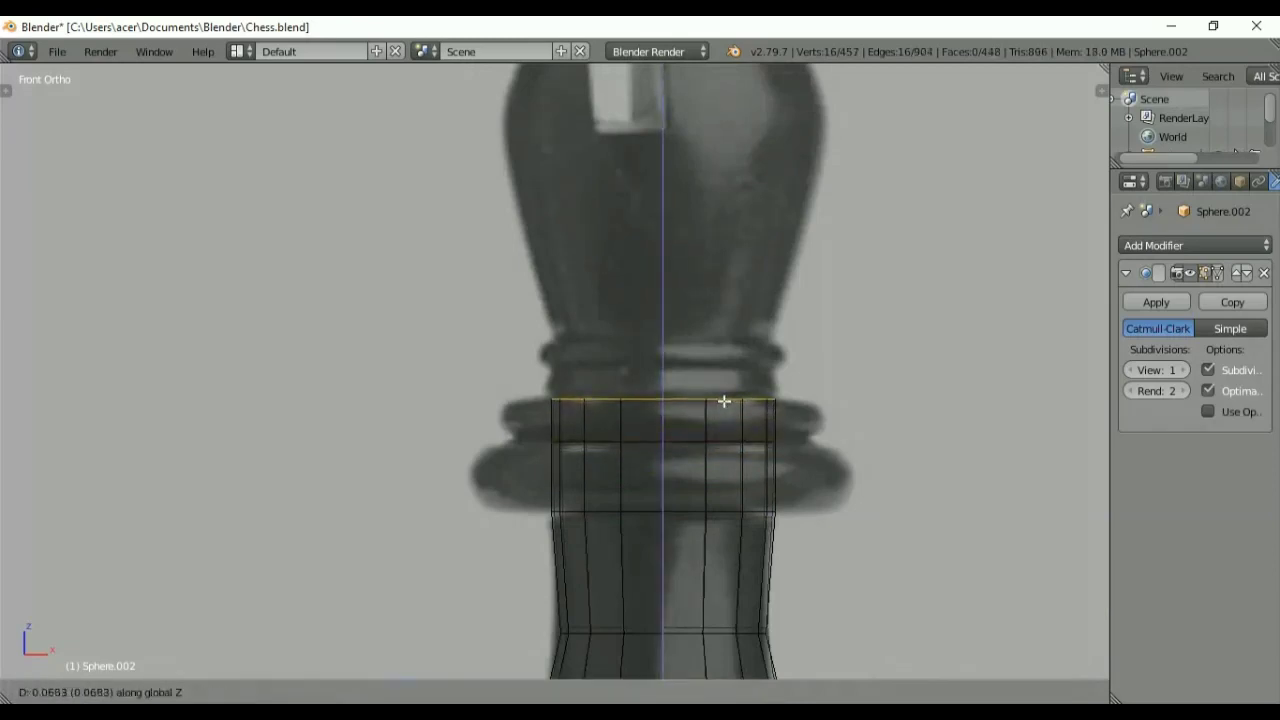
click(724, 401)
Step: Extrude the top loop upward along Z in two more segments, about 0.052 and 0.049, up to the underside of the bishop's head
key(e)
key(z)
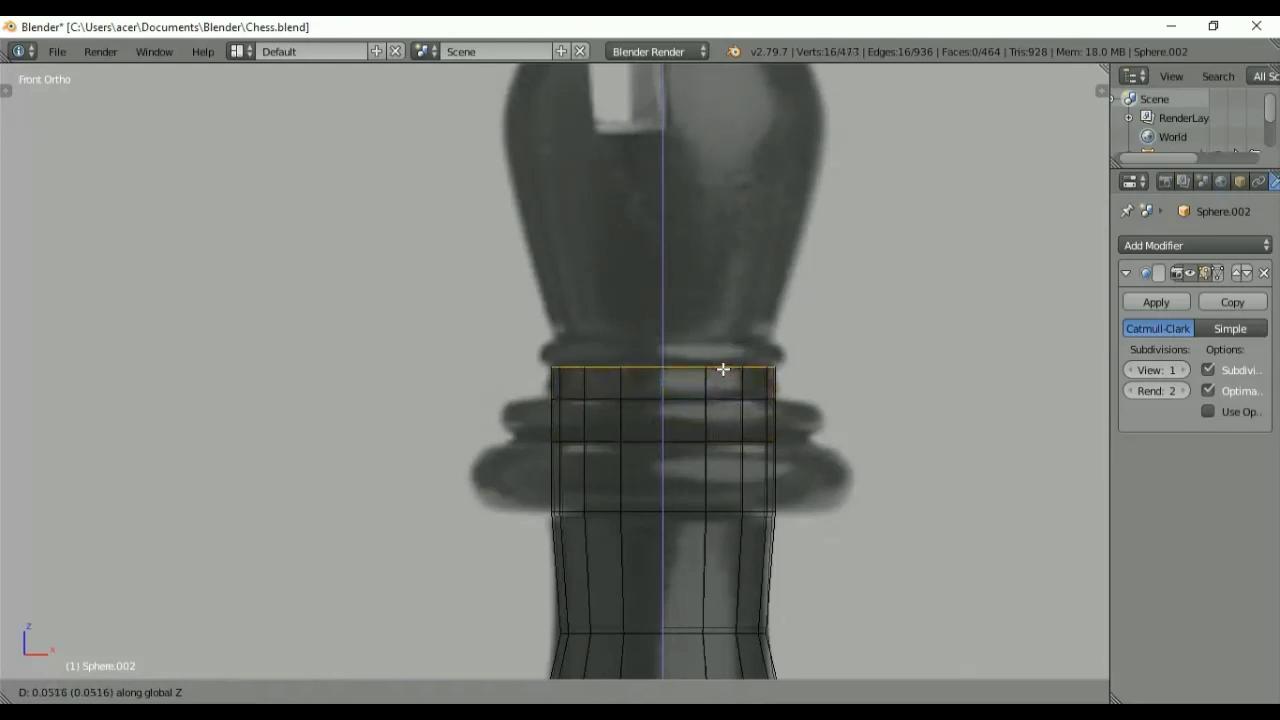
click(723, 369)
key(e)
key(z)
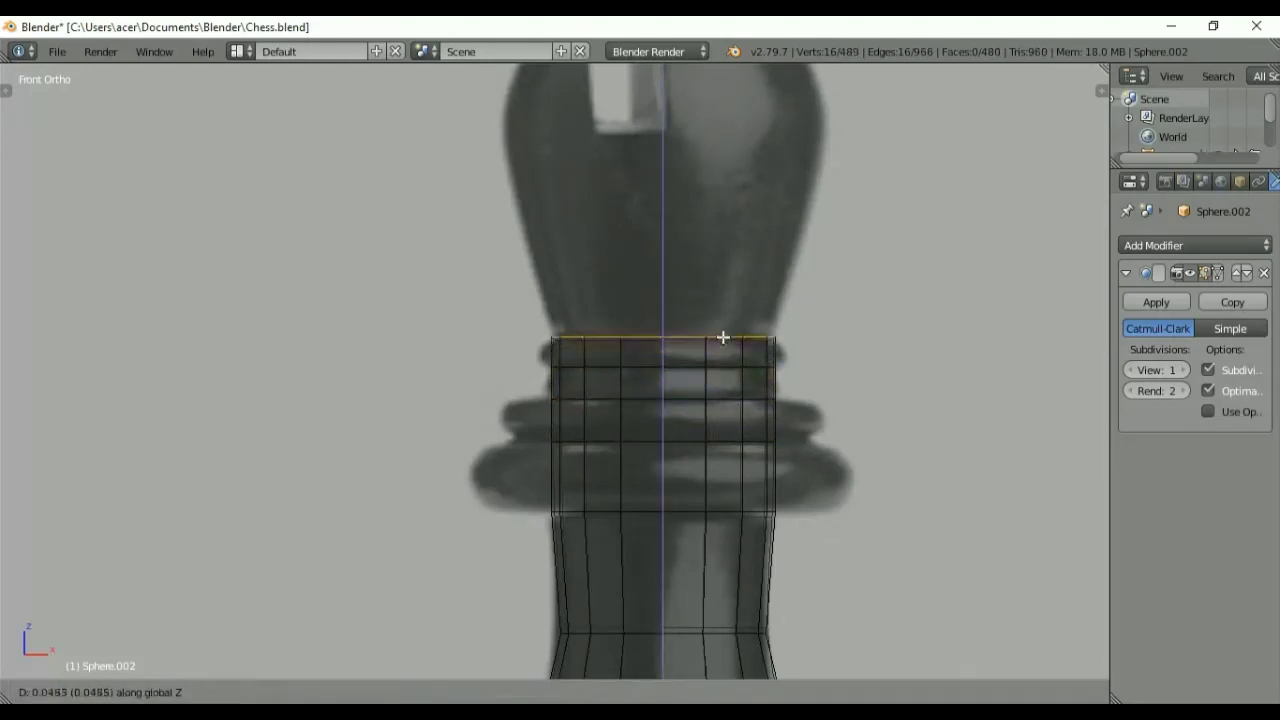
click(723, 336)
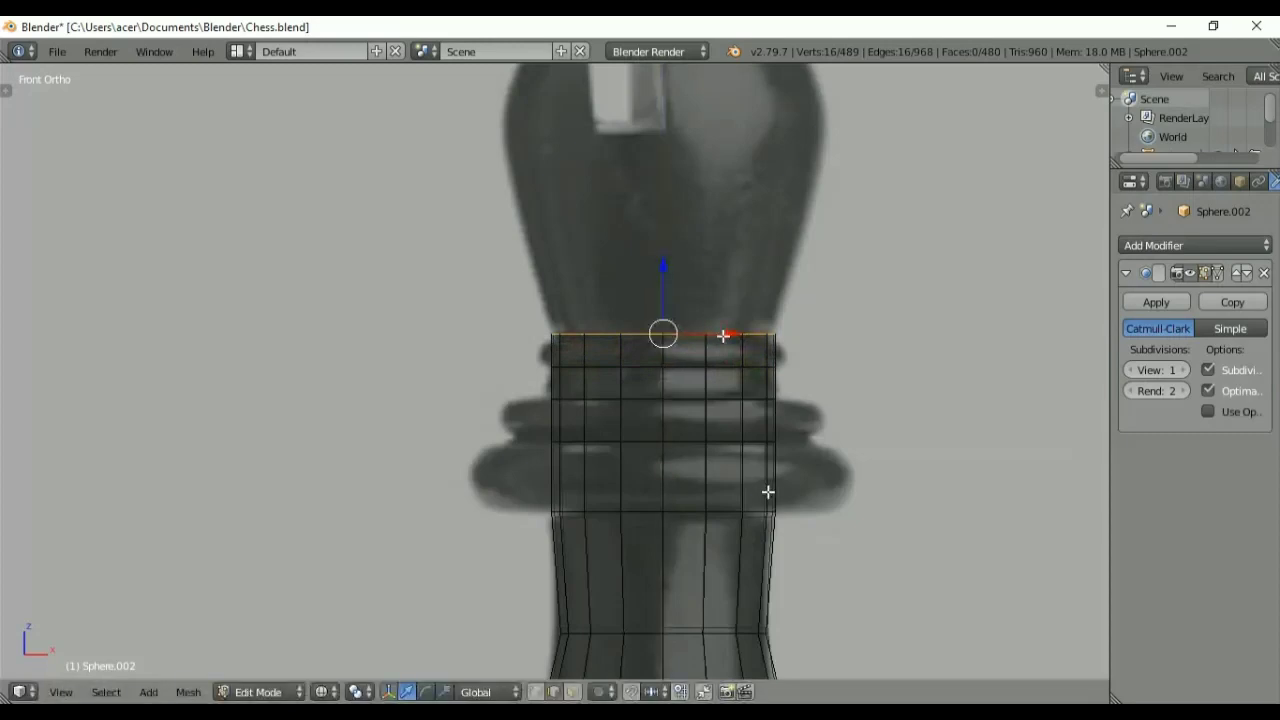
Step: Add three edge loops to the lowest collar segment and scale them outward to about 1.5, excluding Z
key(ctrl+r)
scroll(767, 492, up, 2)
click(767, 492)
right_click(767, 492)
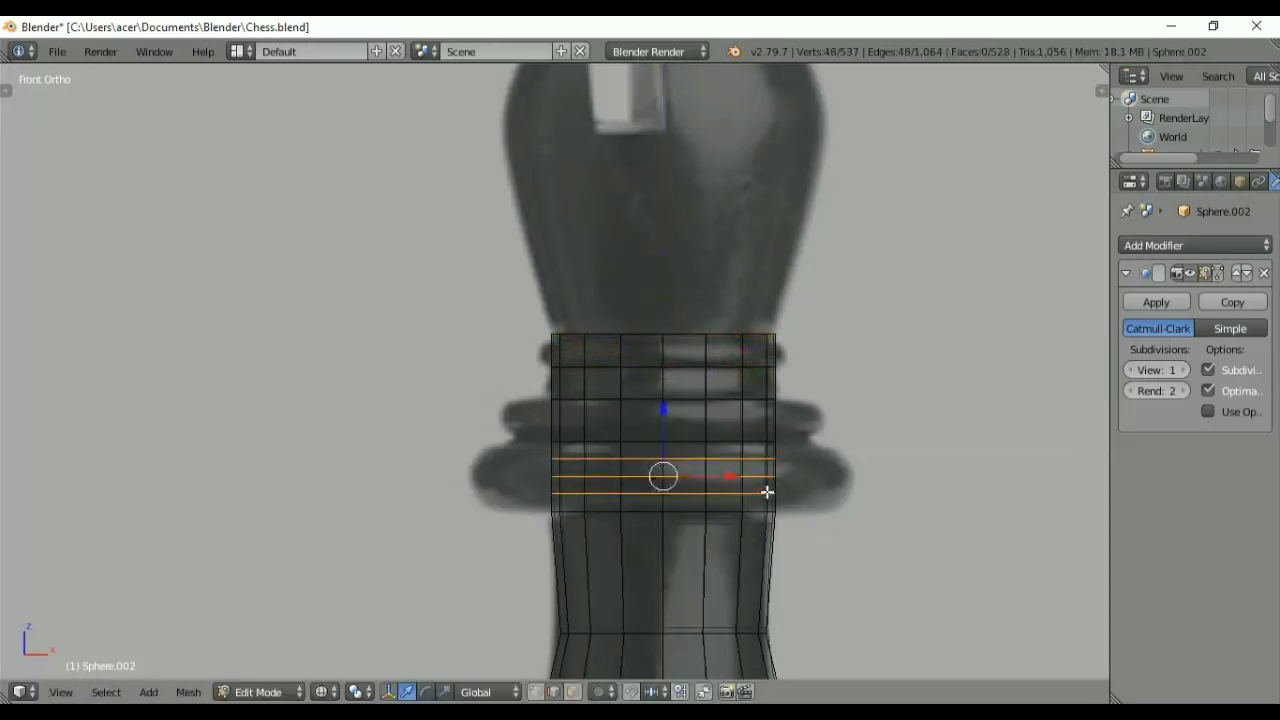
key(s)
key(shift+z)
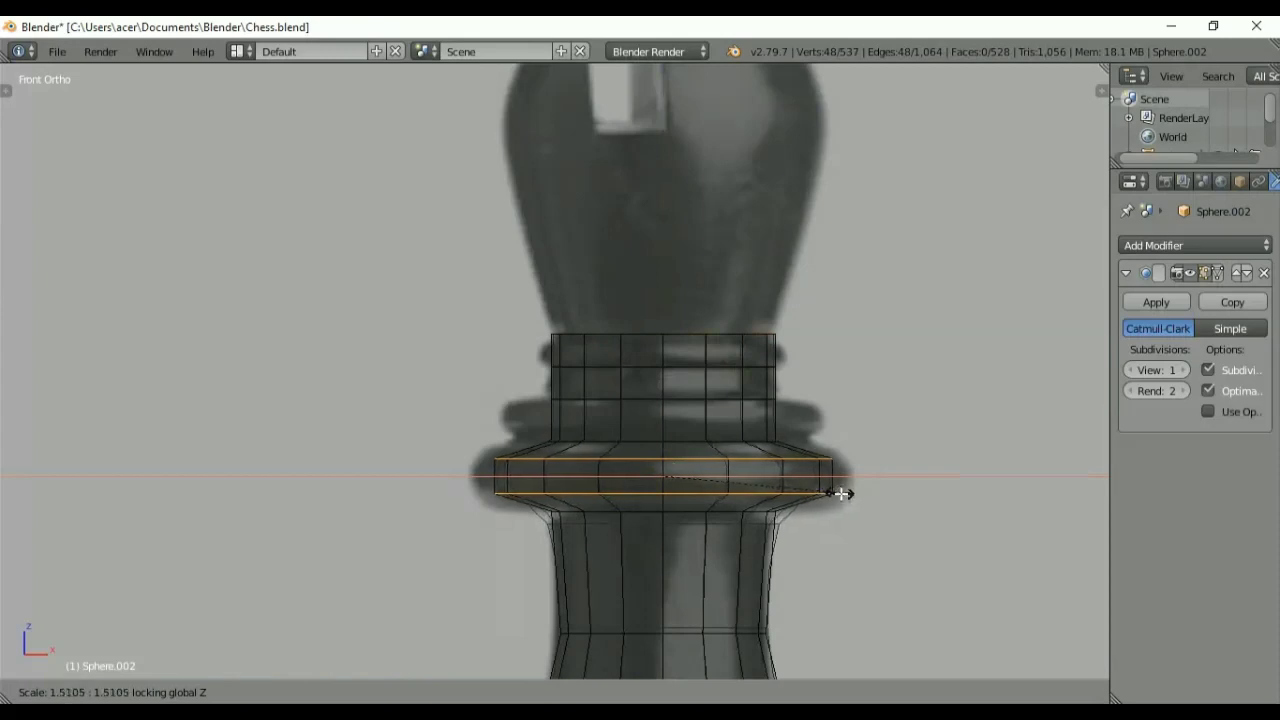
click(840, 493)
Step: Scale the lowest collar ring's middle edge loop to about 1.098 to form its outer rim
alt+right_click(811, 478)
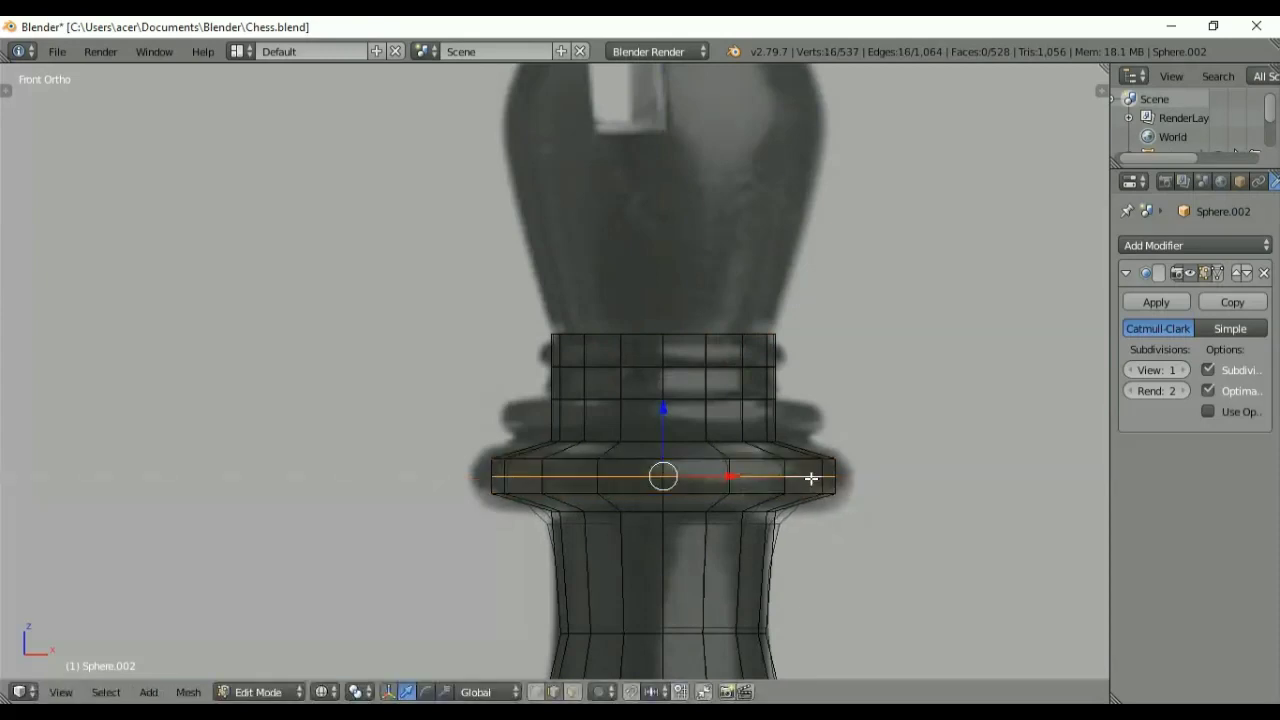
key(s)
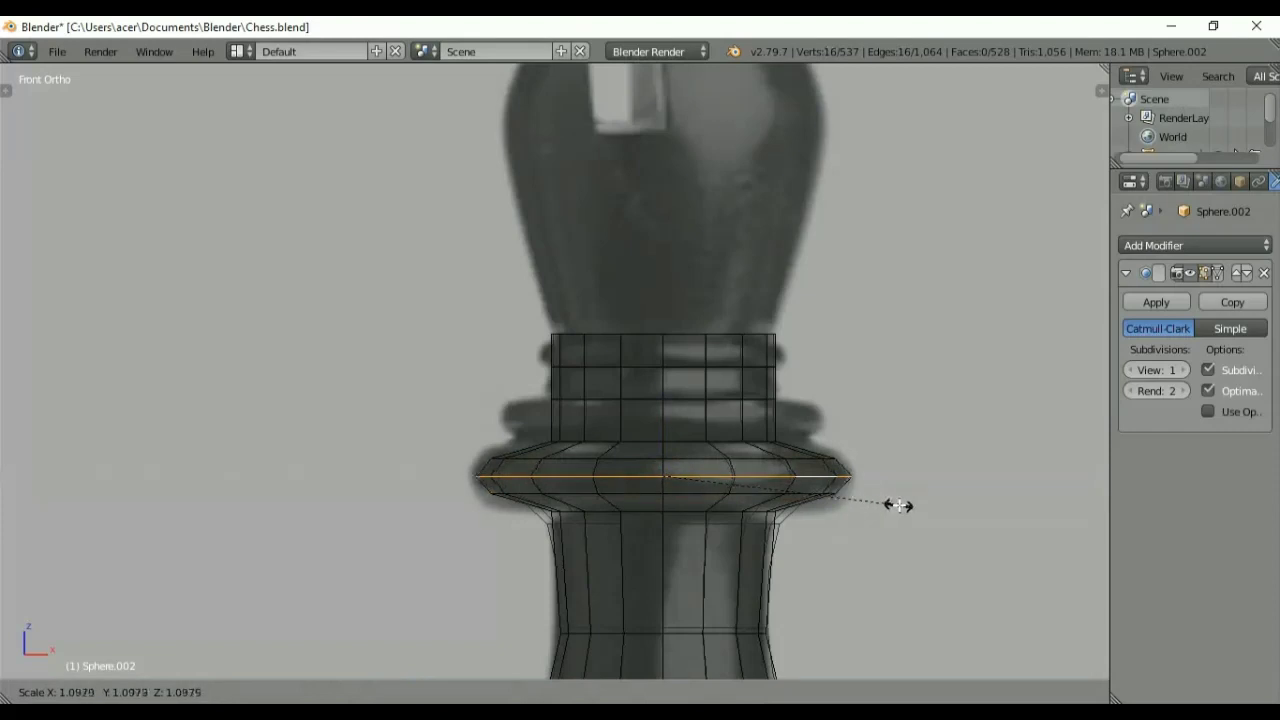
click(898, 505)
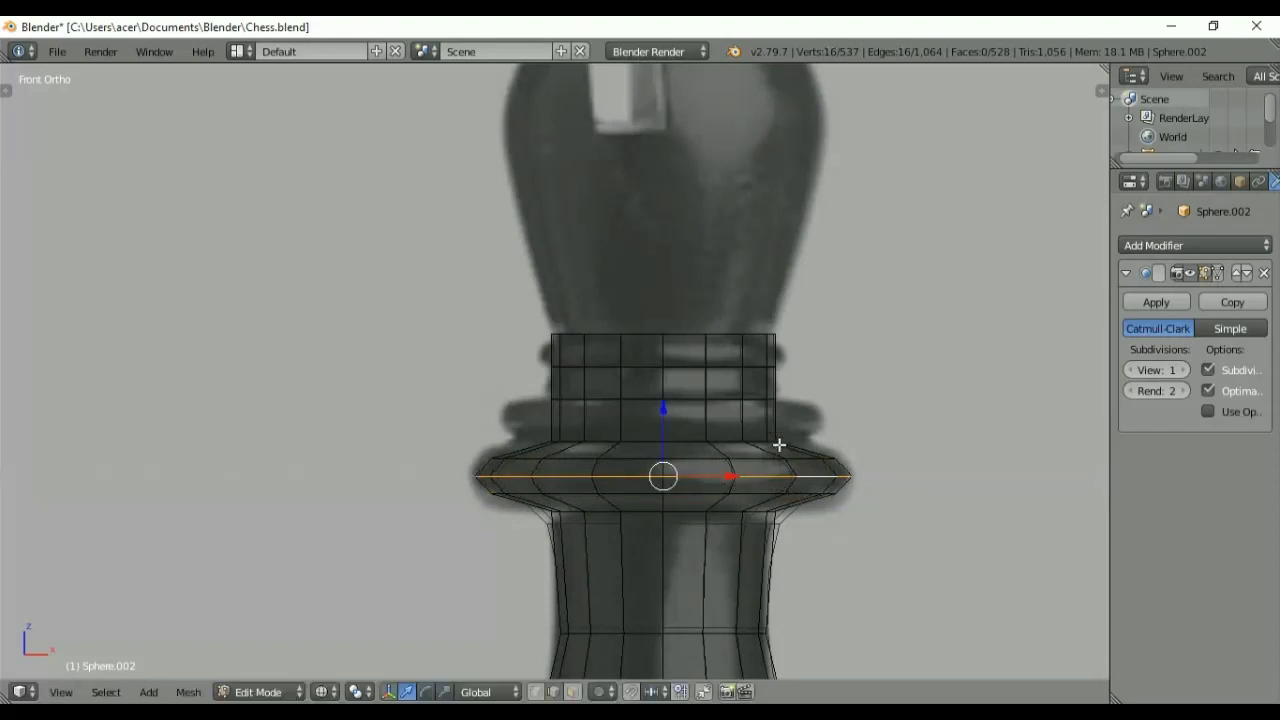
key(ctrl+r)
scroll(717, 420, up, 2)
click(717, 420)
right_click(717, 420)
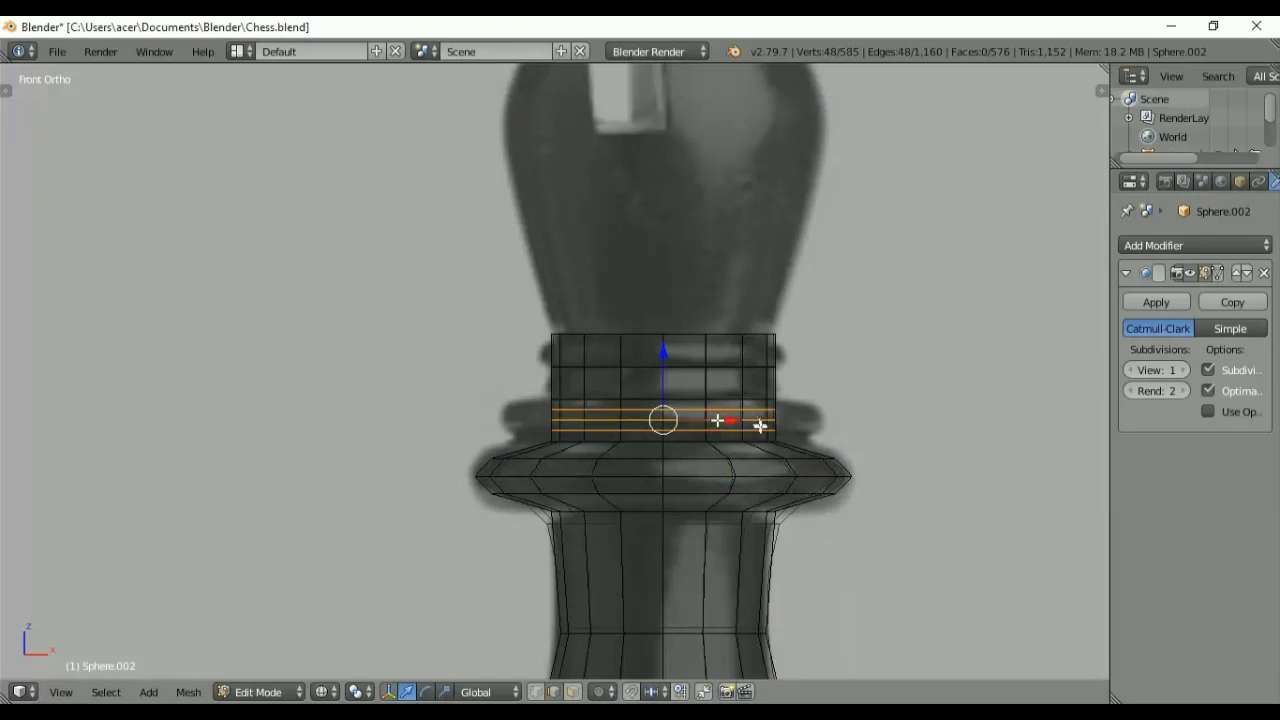
key(ctrl+z)
Step: Add one edge loop to the second collar segment, bevel it into a band, and scale the band to about 1.35, excluding Z
key(ctrl+r)
click(760, 423)
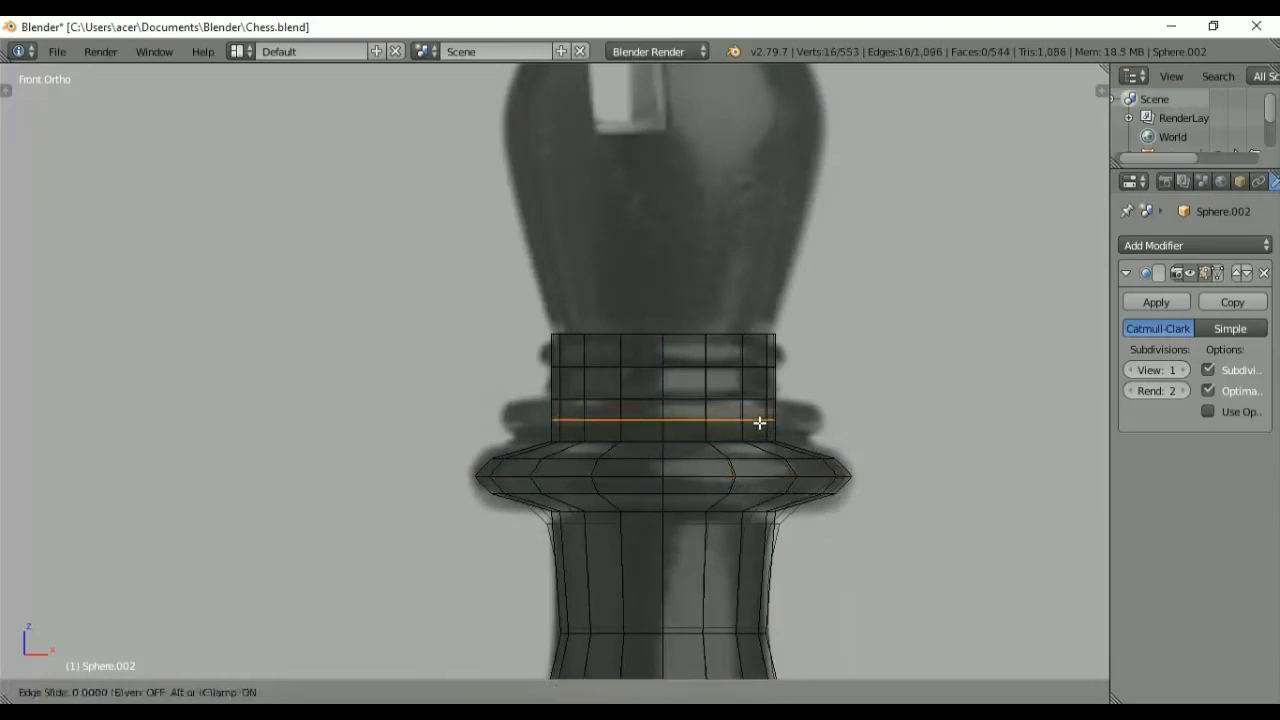
right_click(760, 423)
key(ctrl+b)
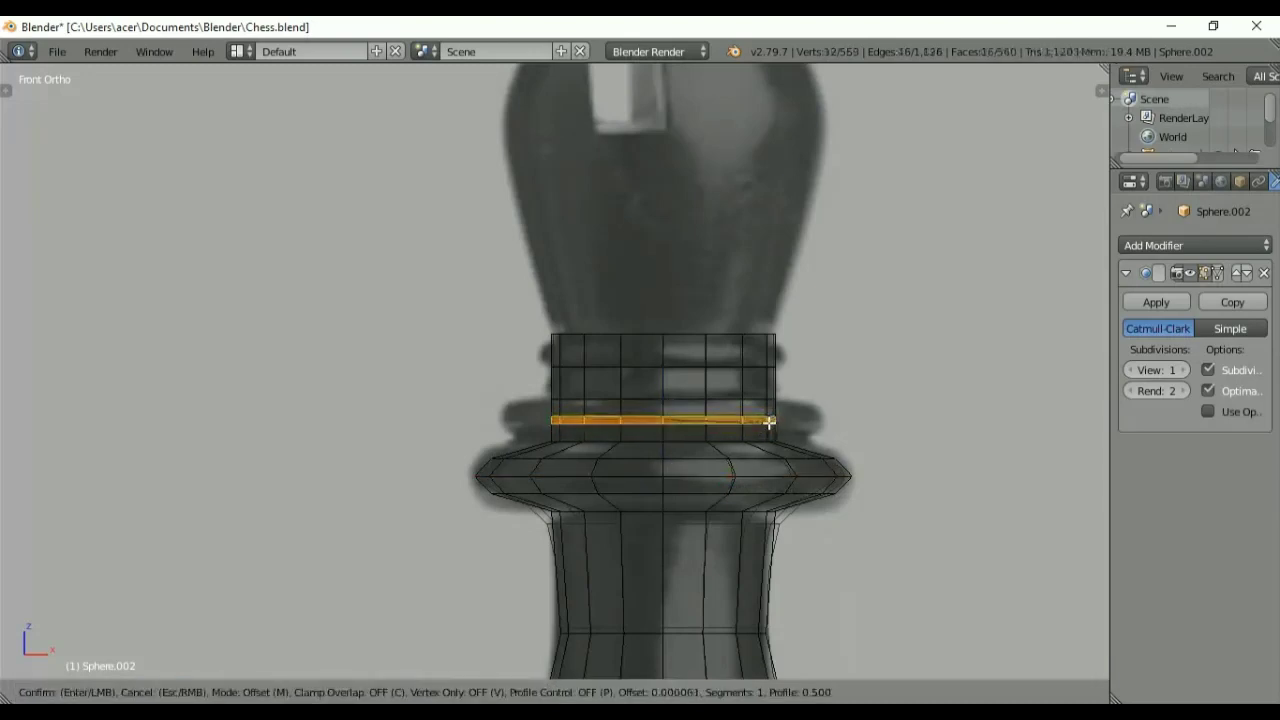
click(773, 424)
key(s)
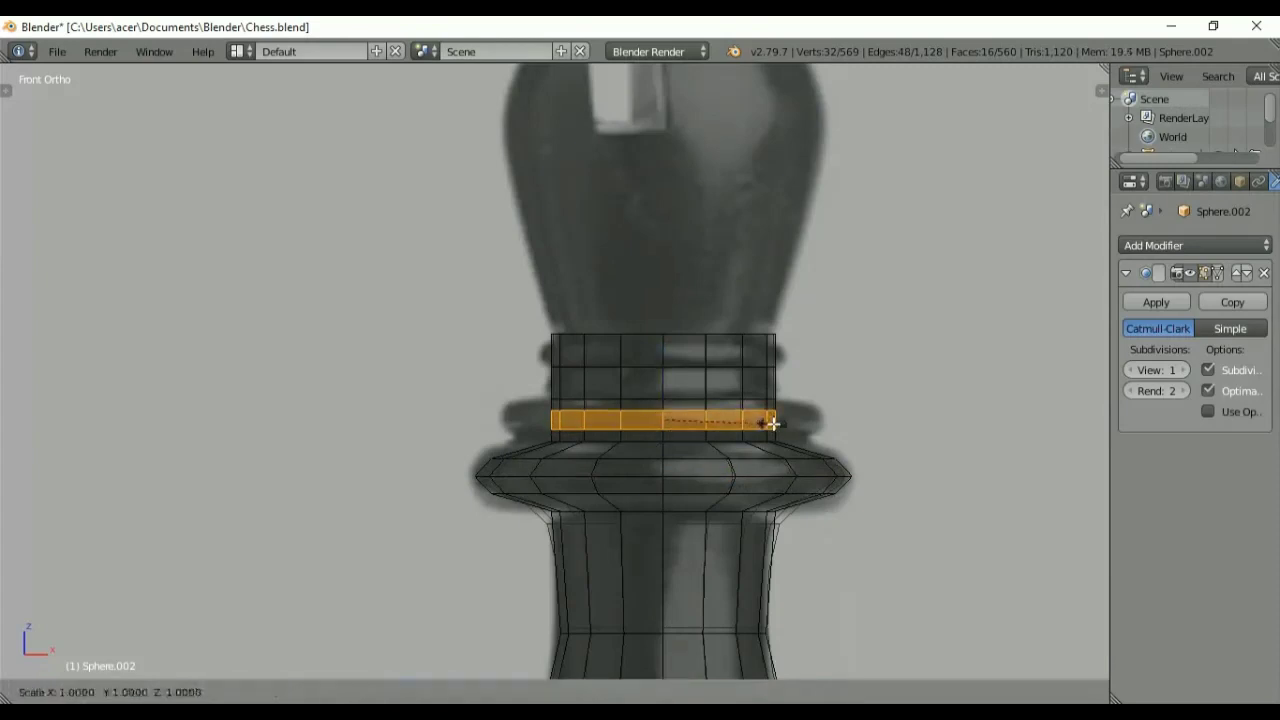
key(shift+z)
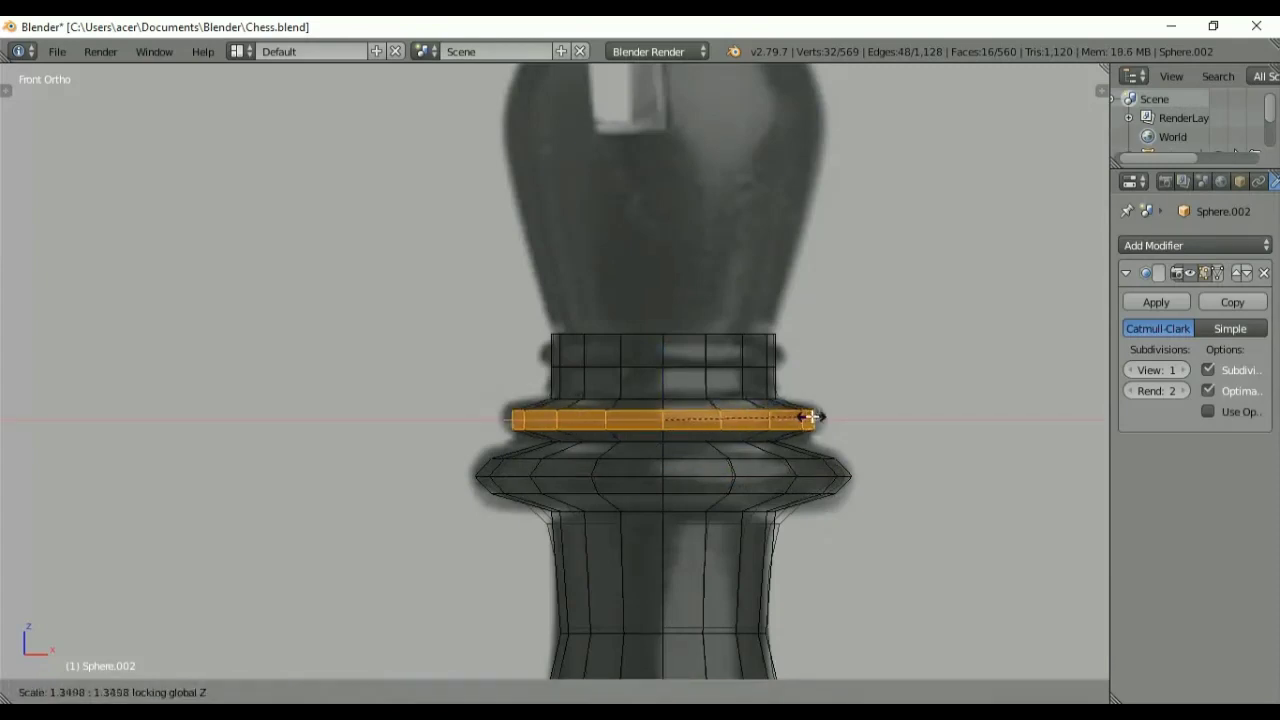
click(812, 418)
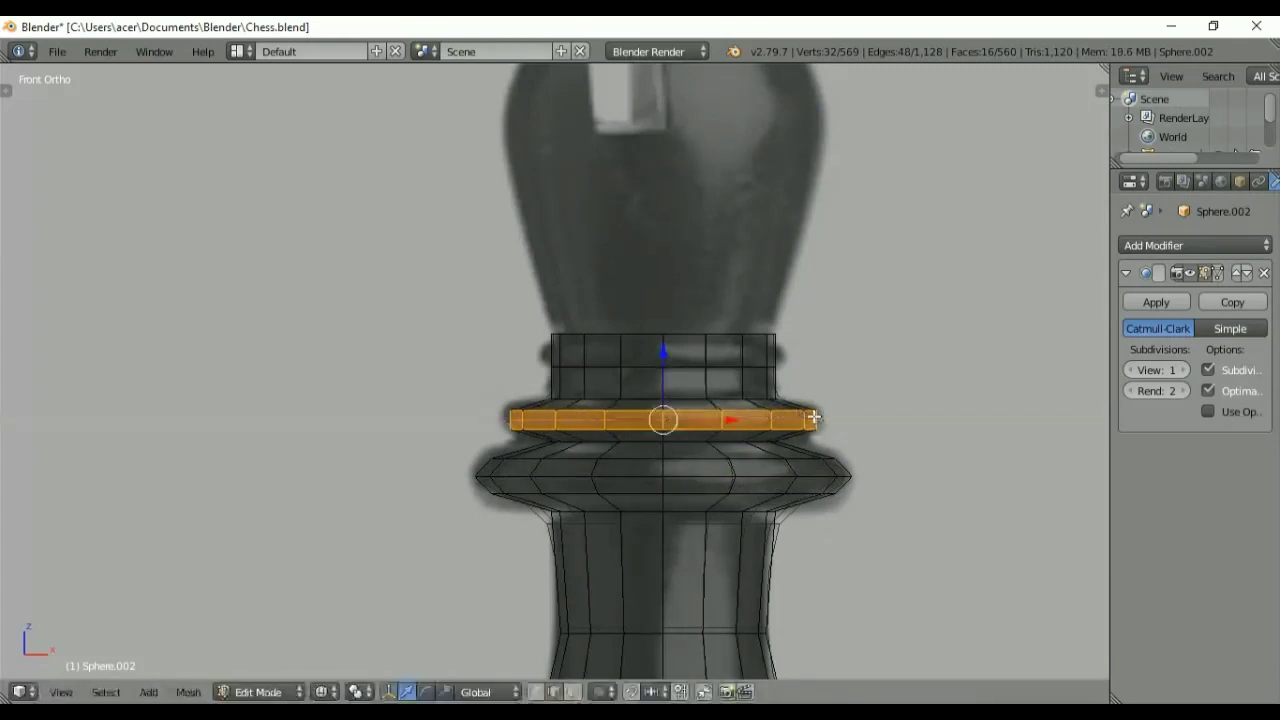
Step: Add a centred edge loop to the uppermost collar segment and scale it slightly outward to match the reference ring
key(ctrl+r)
click(762, 353)
right_click(761, 355)
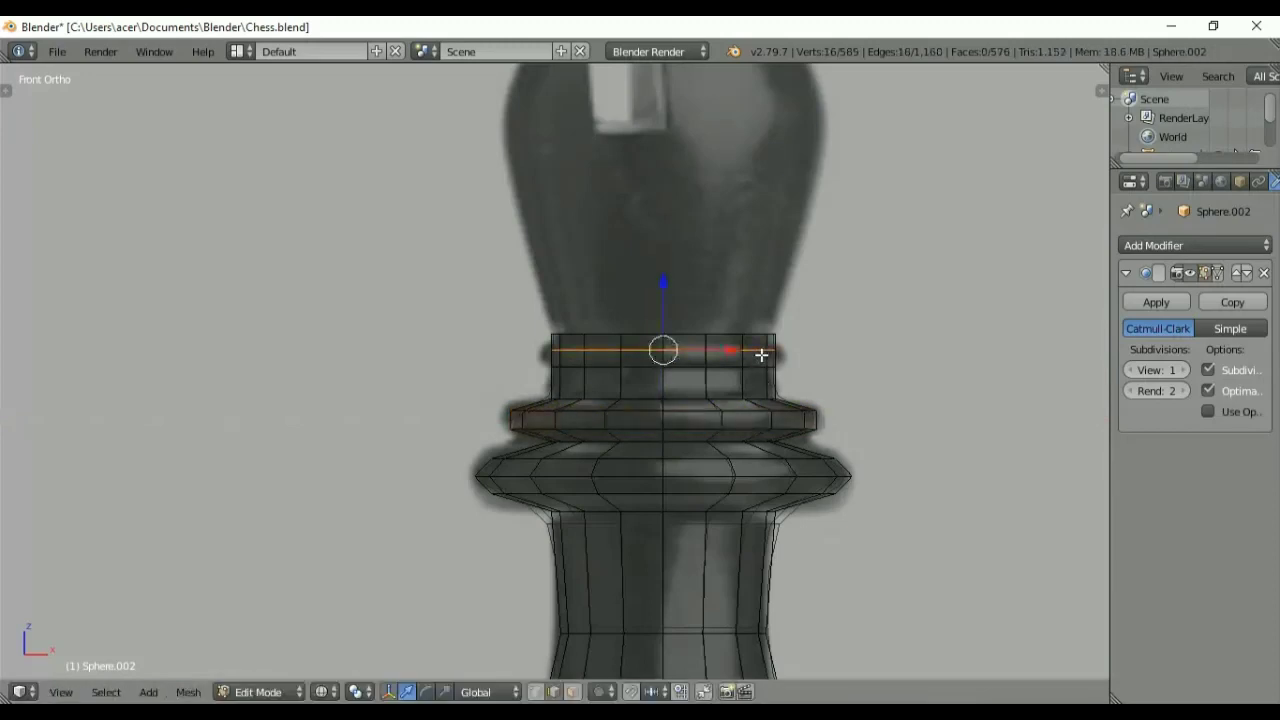
key(s)
click(835, 375)
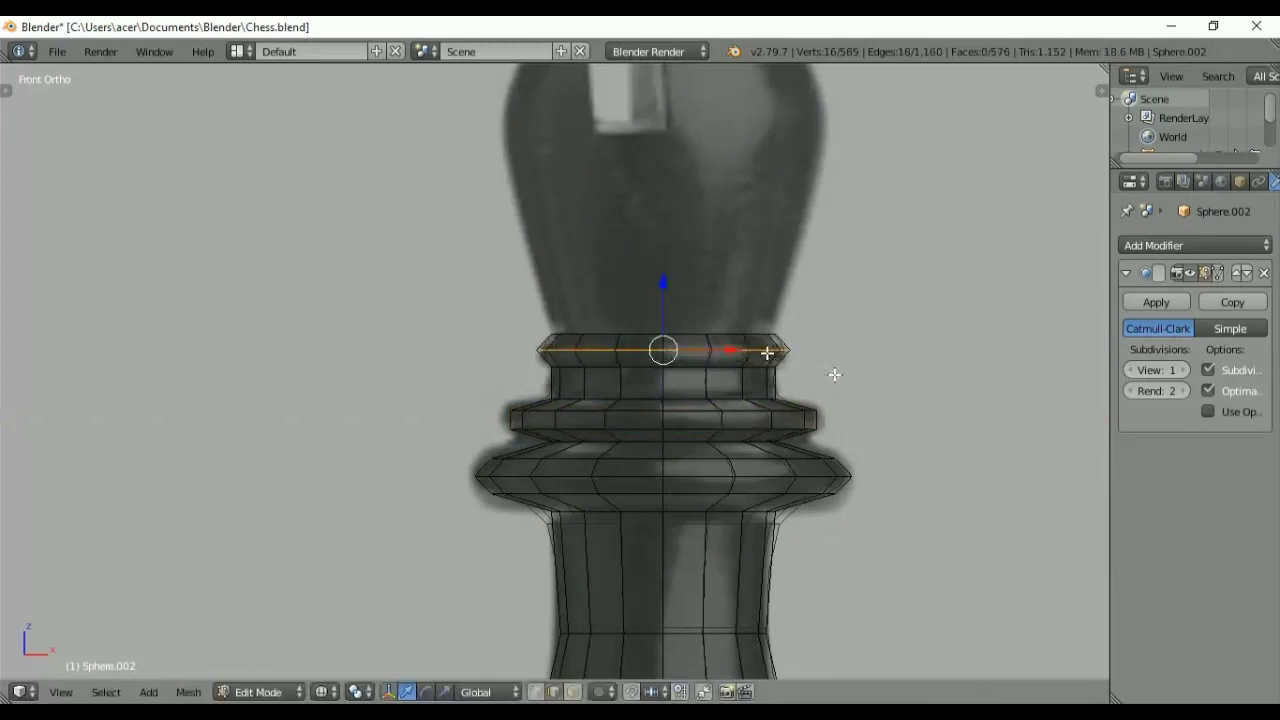
Step: Extrude the bishop's top ring about 0.31 up along Z and scale it outward to the reference head's widest outline
shift+middle_drag(814, 286, 827, 405)
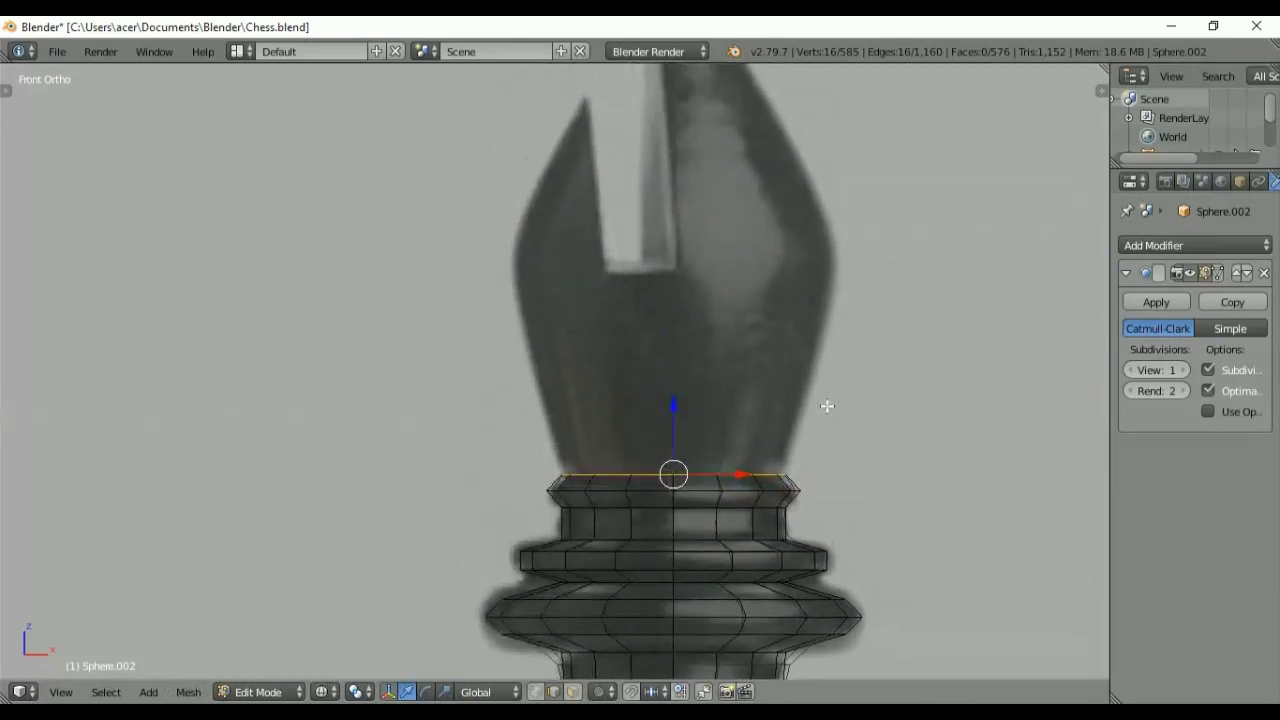
key(e)
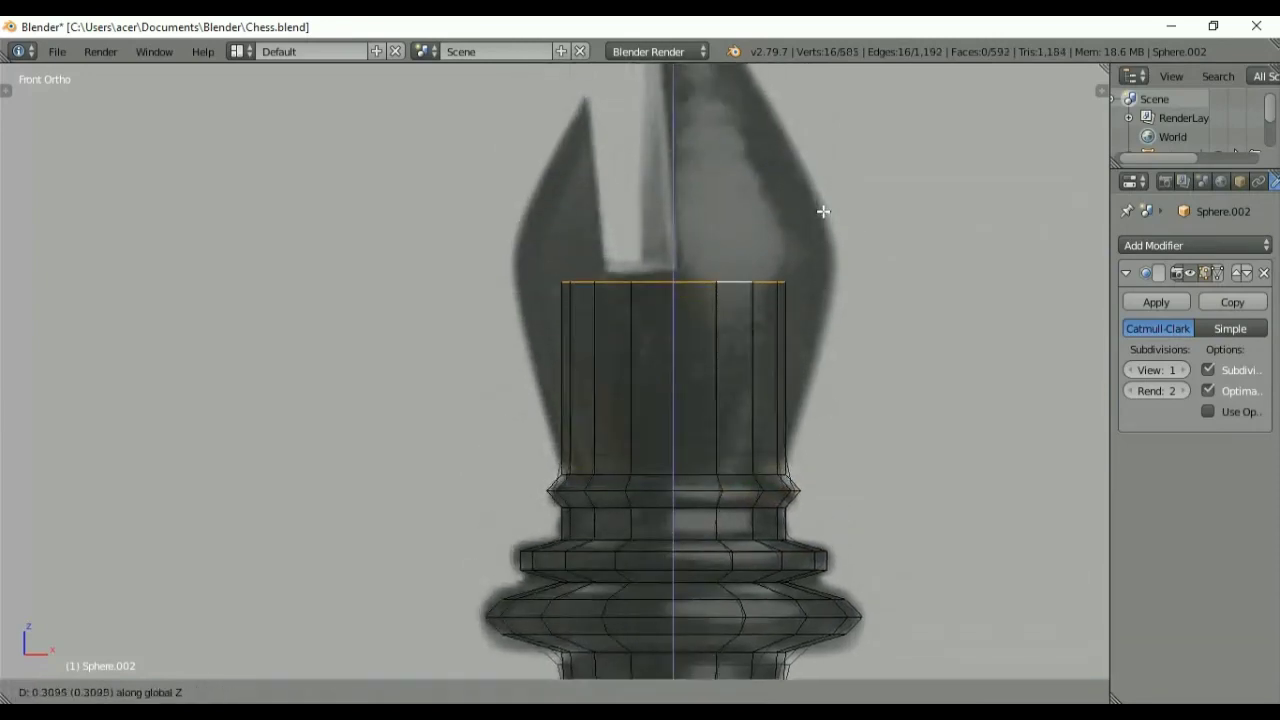
click(826, 206)
key(s)
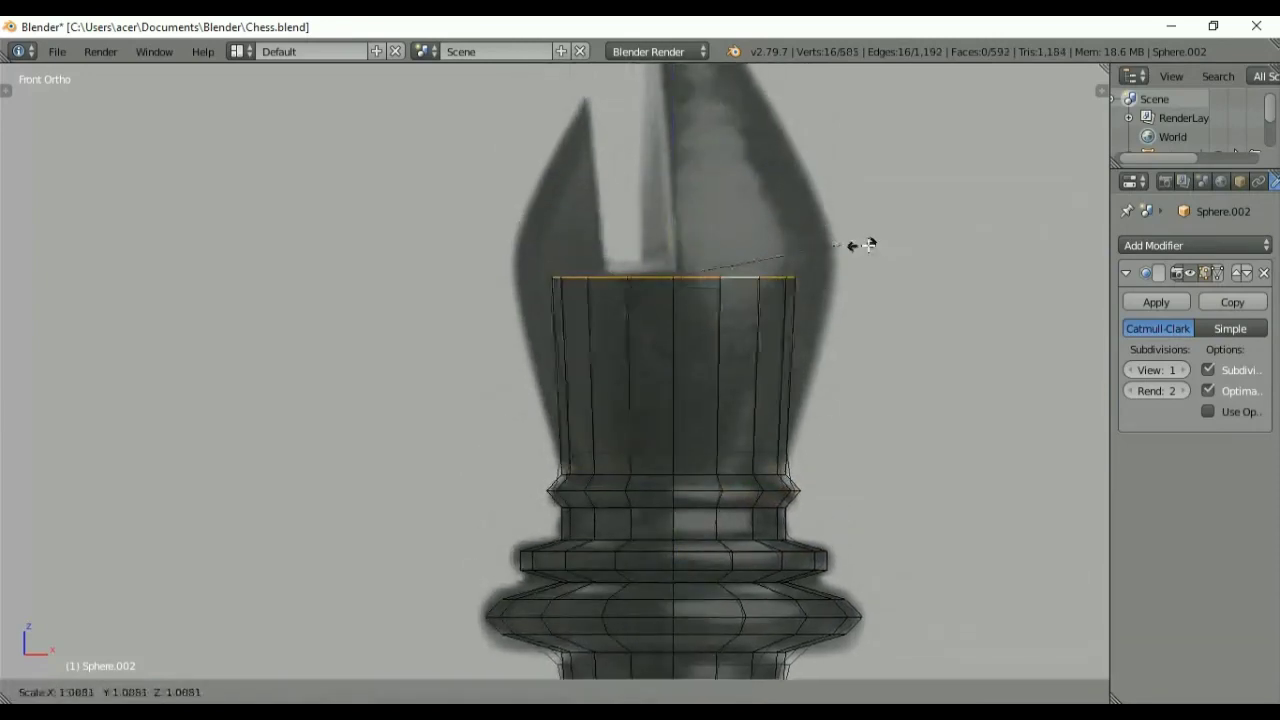
click(911, 250)
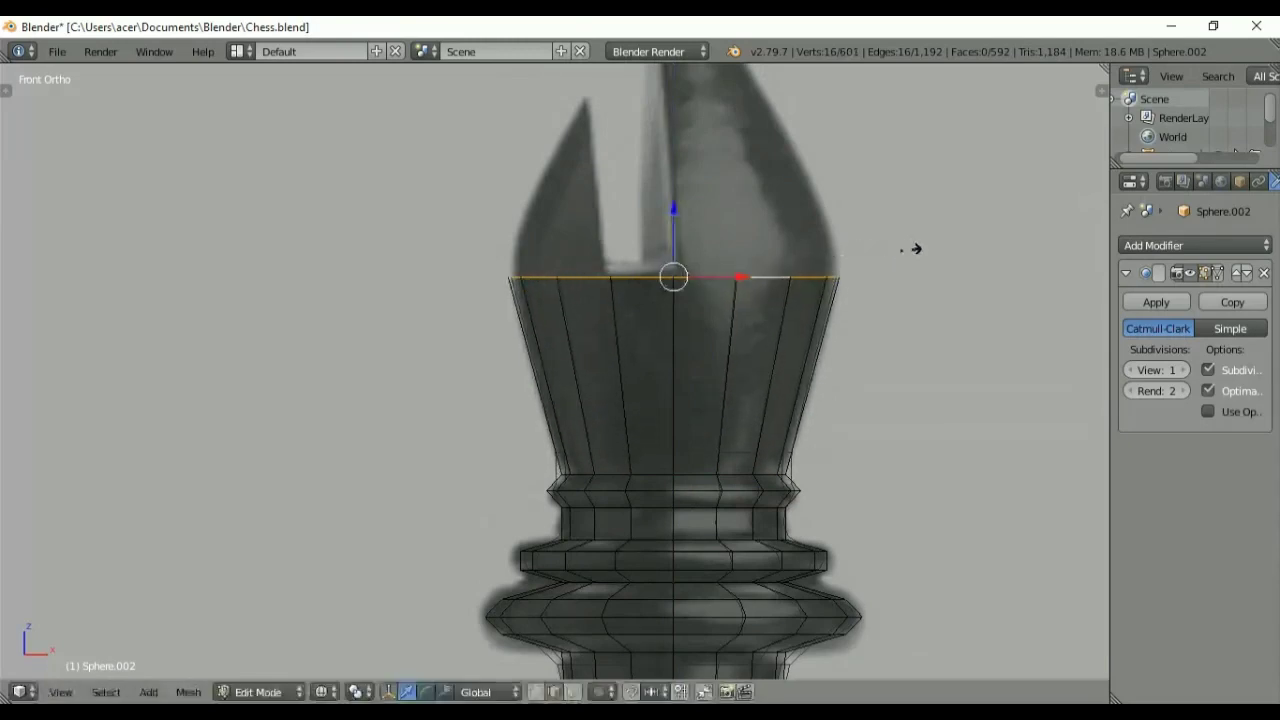
Step: Extrude the head's widest ring about 0.288 further up along Z and scale it inward to the reference's tapering outline
shift+middle_drag(877, 190, 880, 271)
key(e)
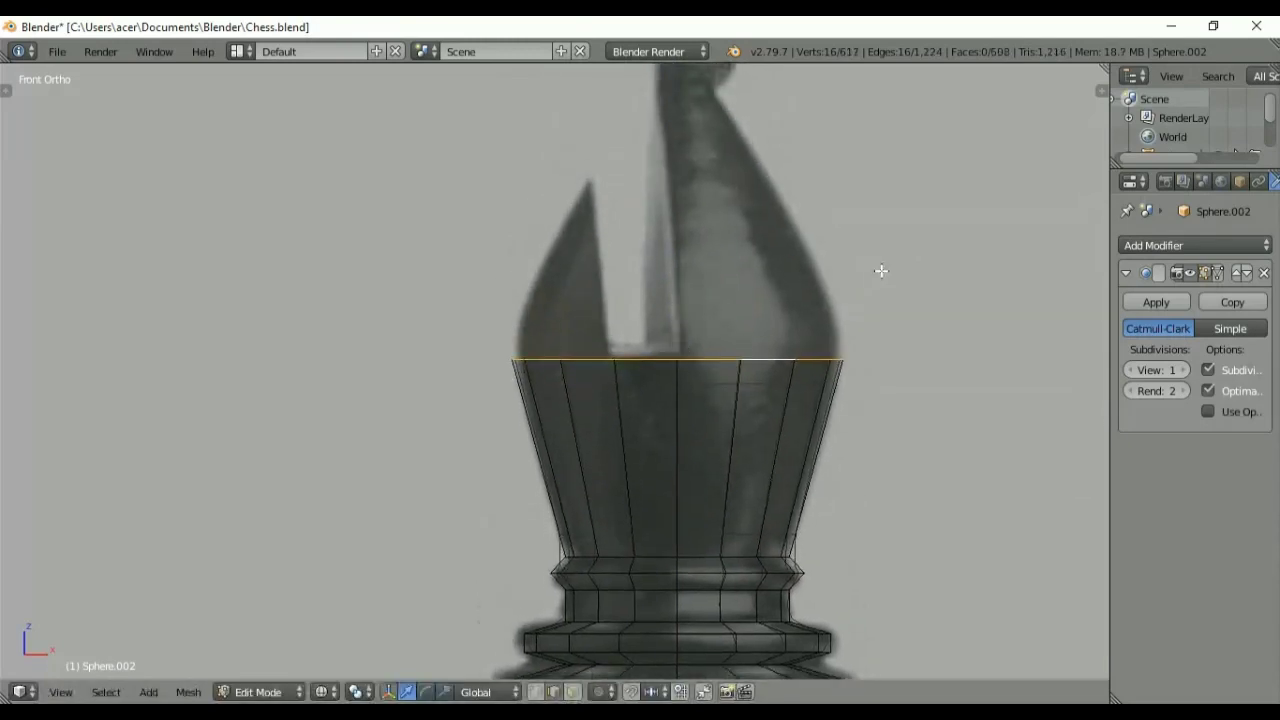
key(z)
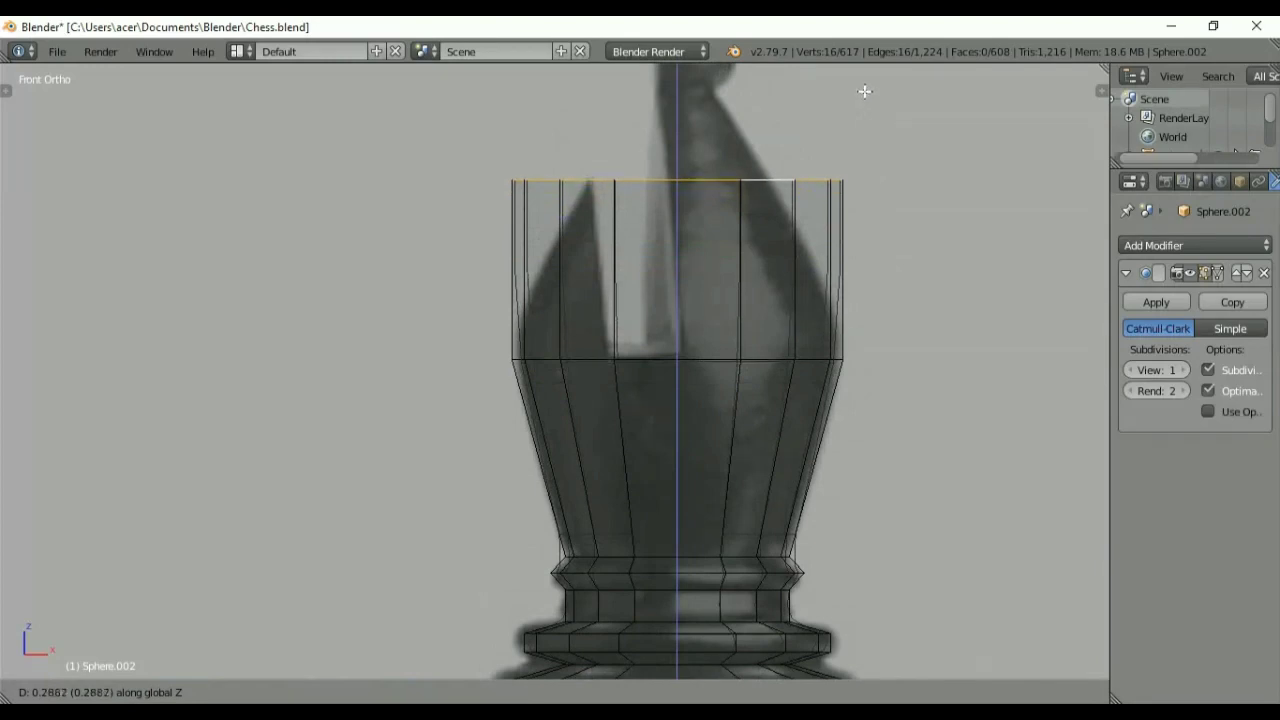
click(865, 91)
key(s)
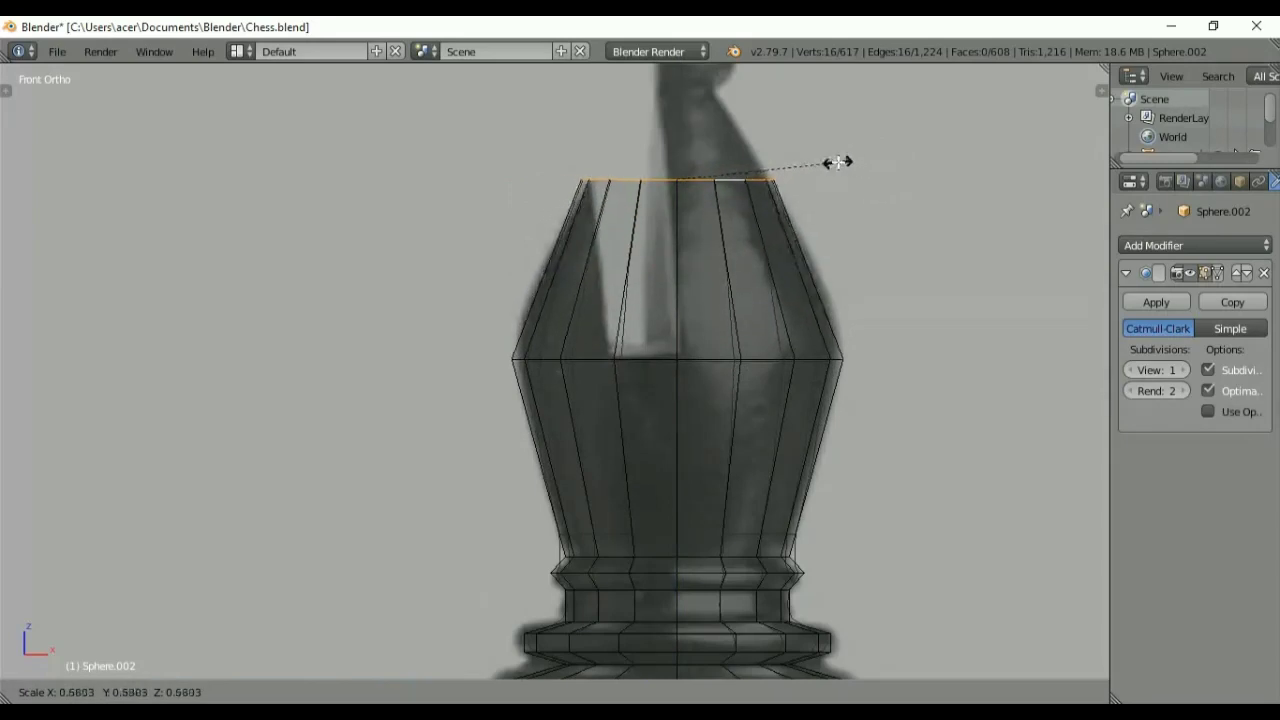
click(834, 162)
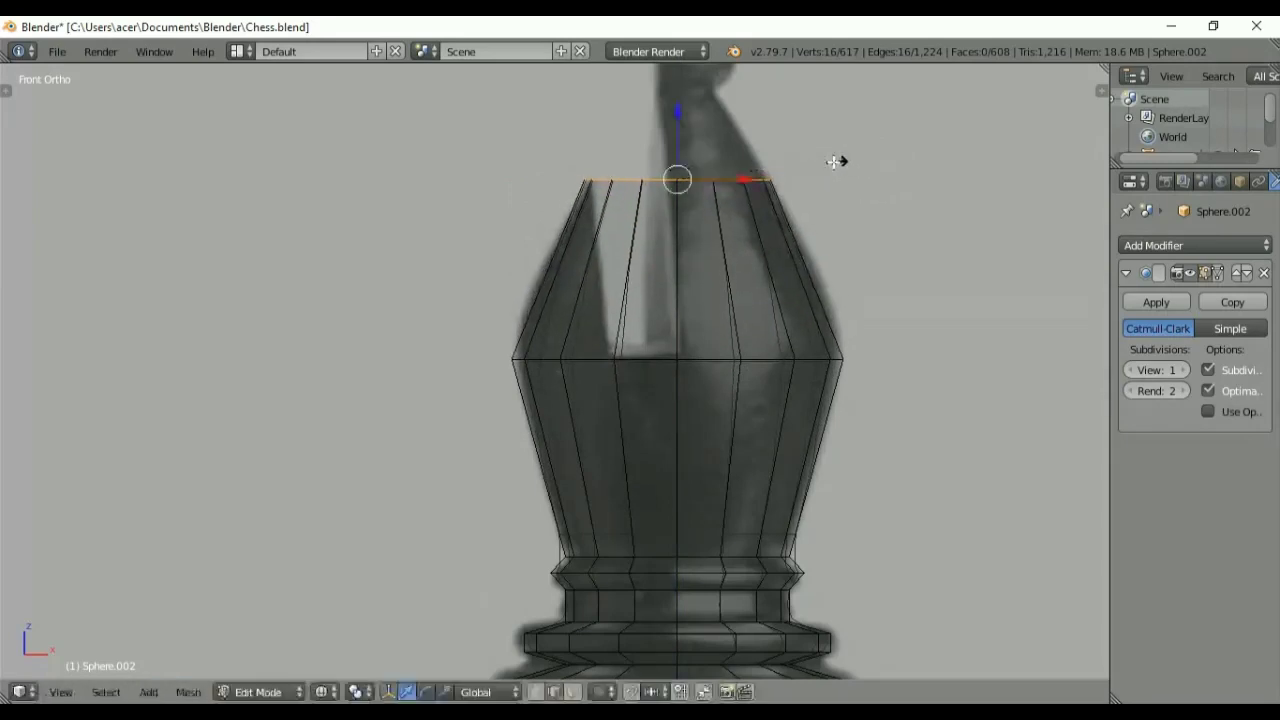
Step: Delete the front and back vertices of the head's top ring just left of centre to open the bishop's slot
key(z)
middle_drag(704, 203, 693, 283)
key(z)
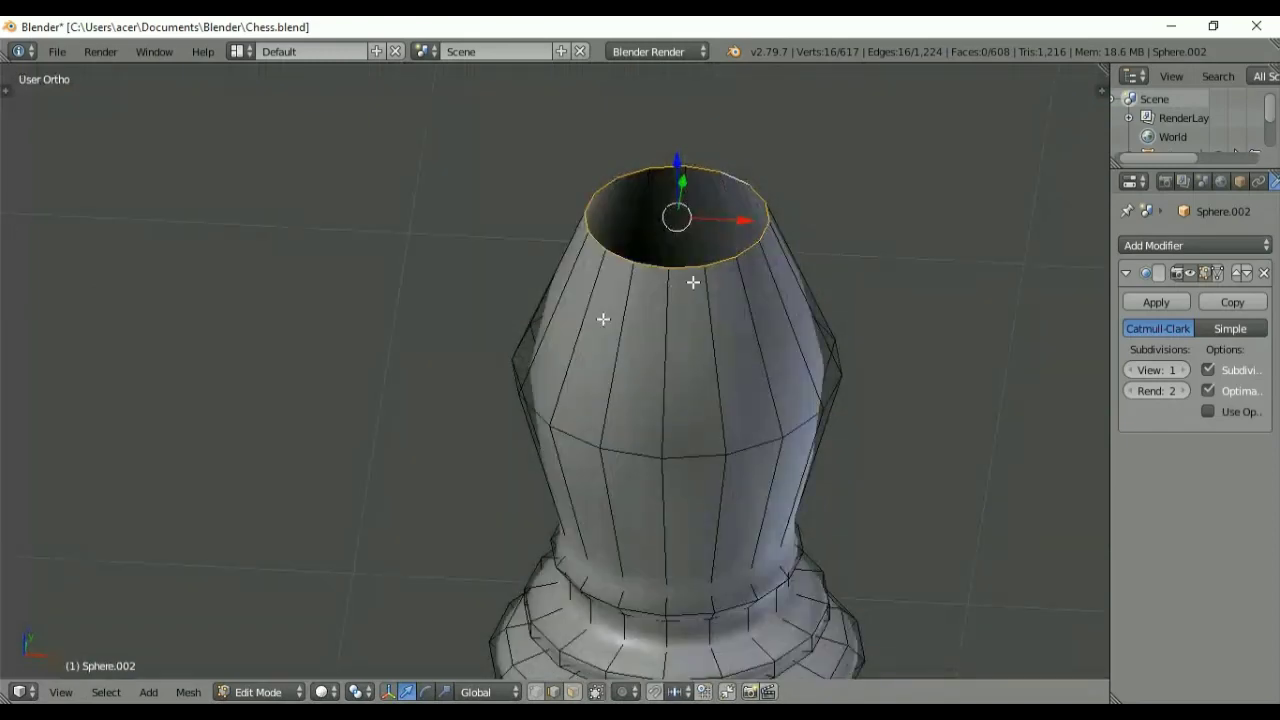
scroll(603, 319, up, 5)
middle_drag(625, 237, 602, 574)
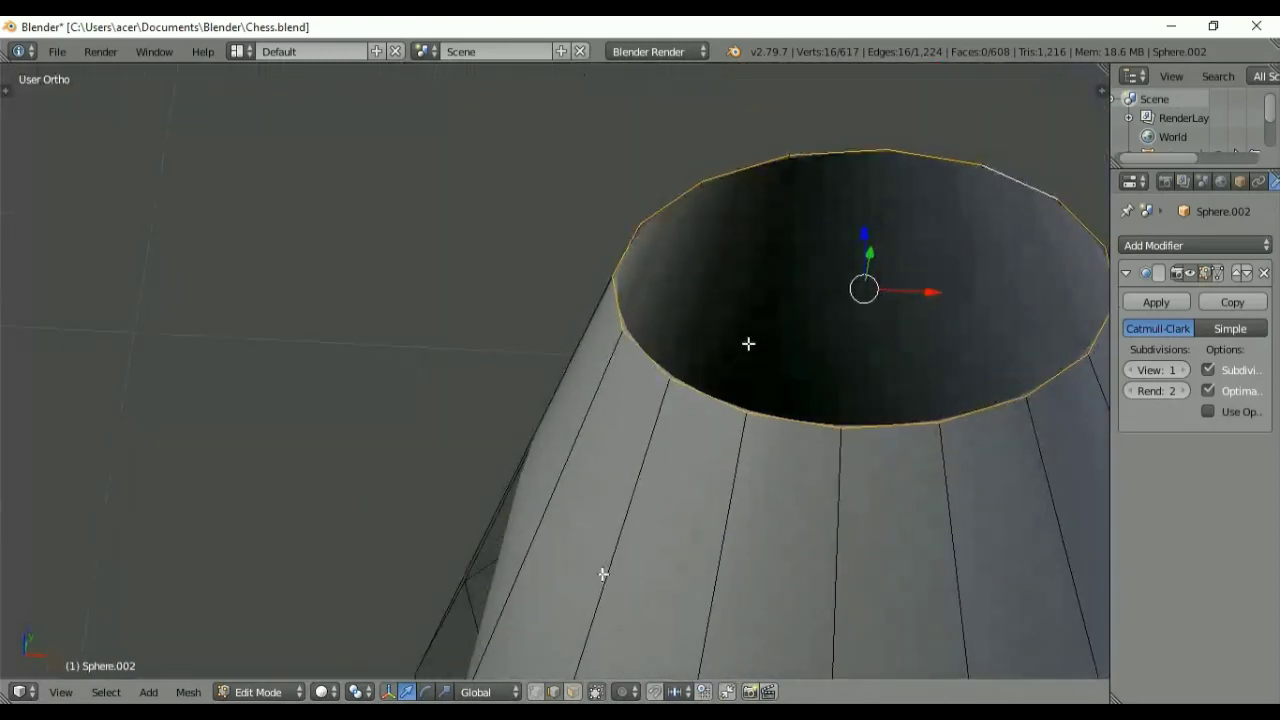
key(KP_7)
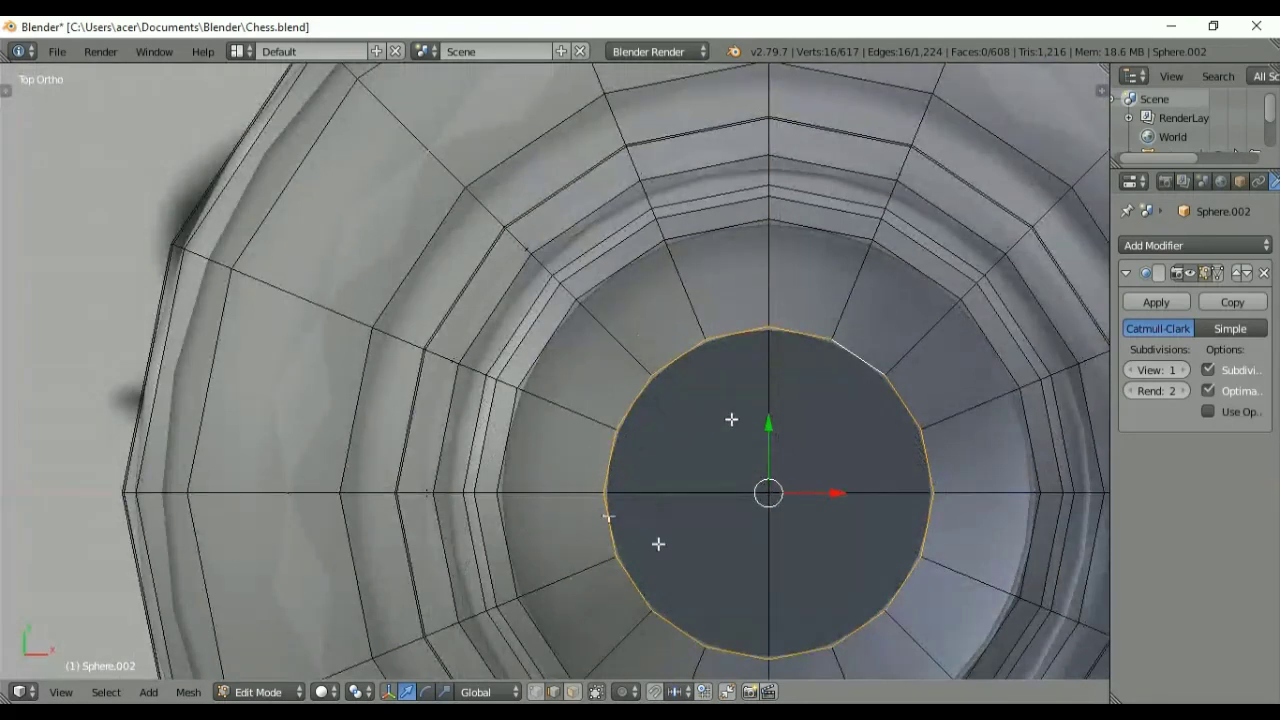
click(537, 691)
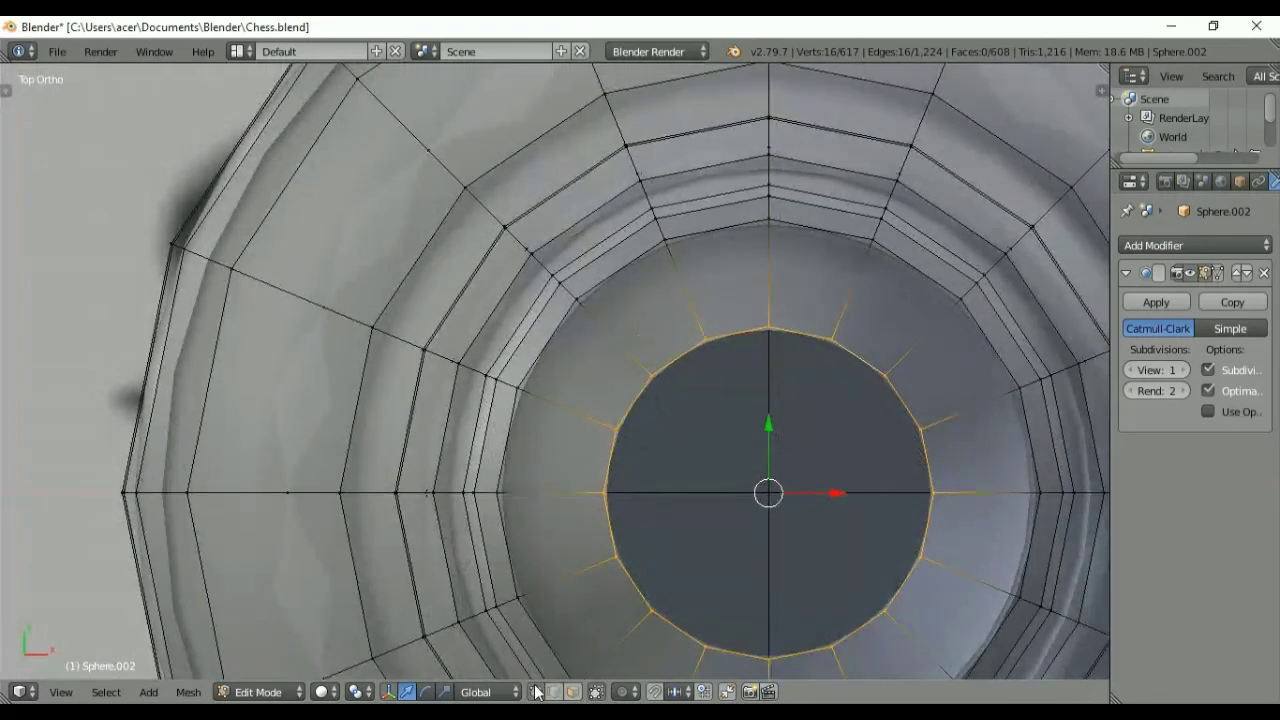
right_click(703, 338)
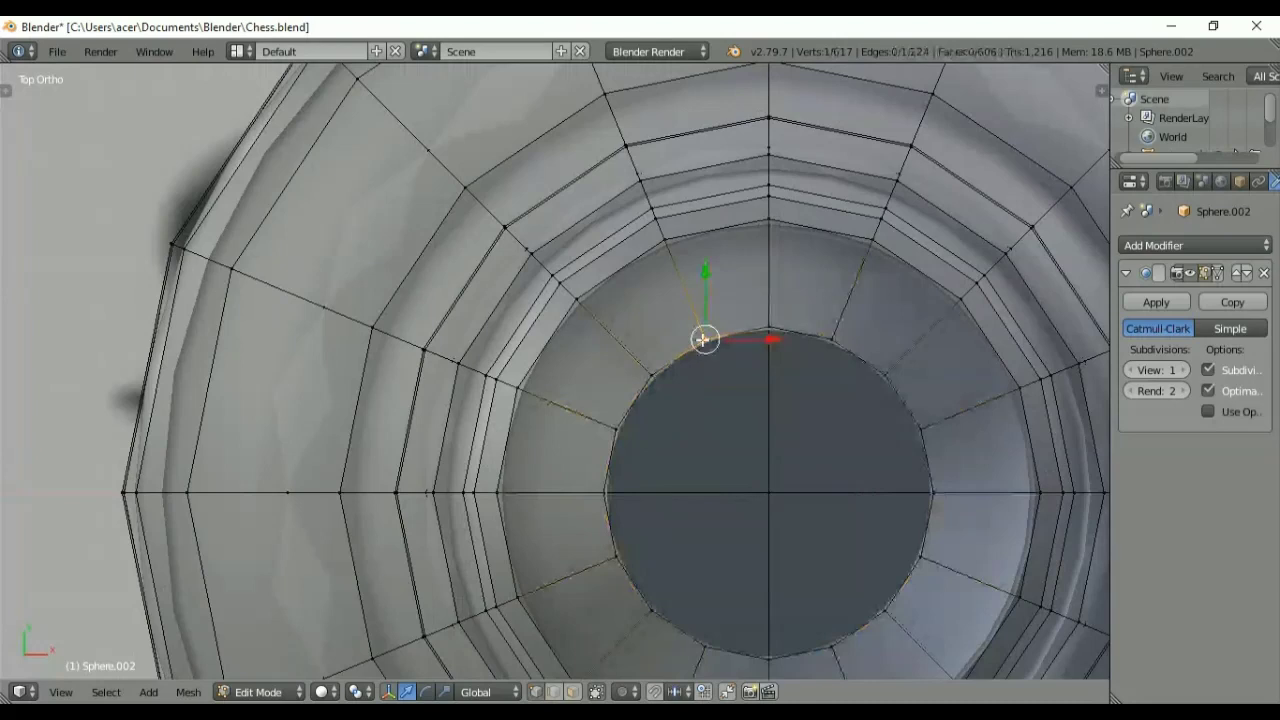
shift+right_click(703, 650)
key(x)
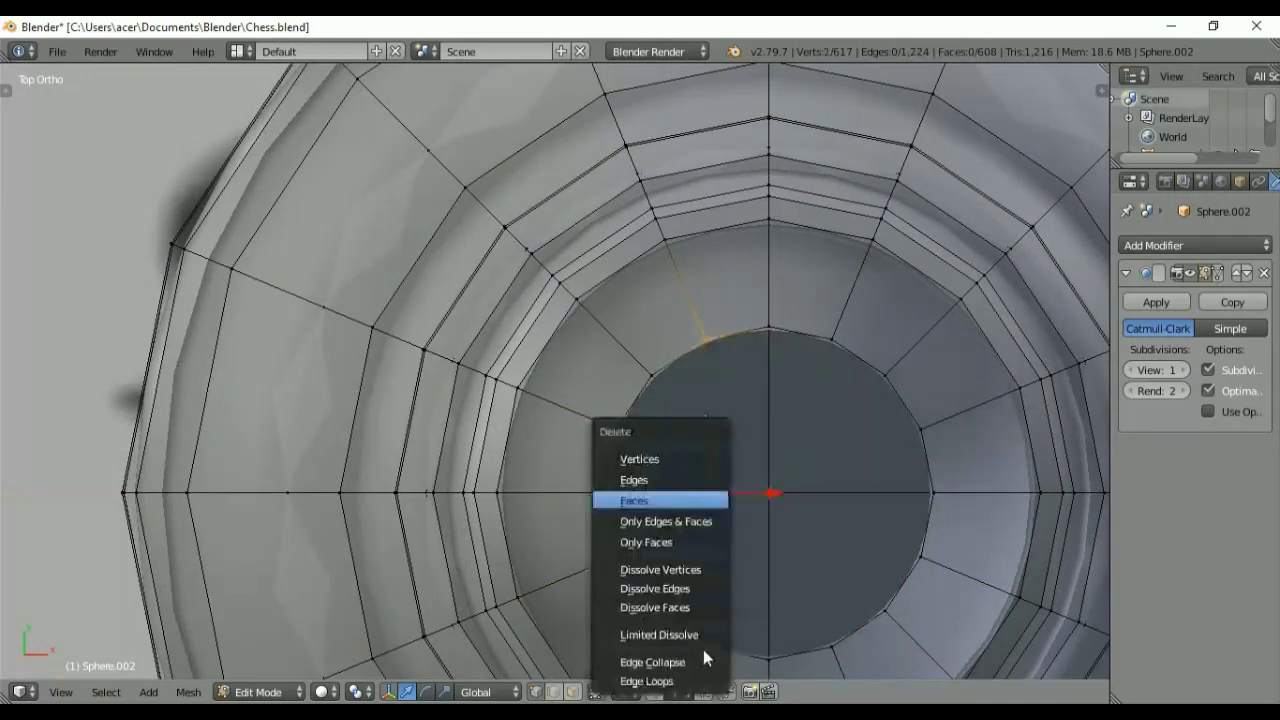
click(692, 456)
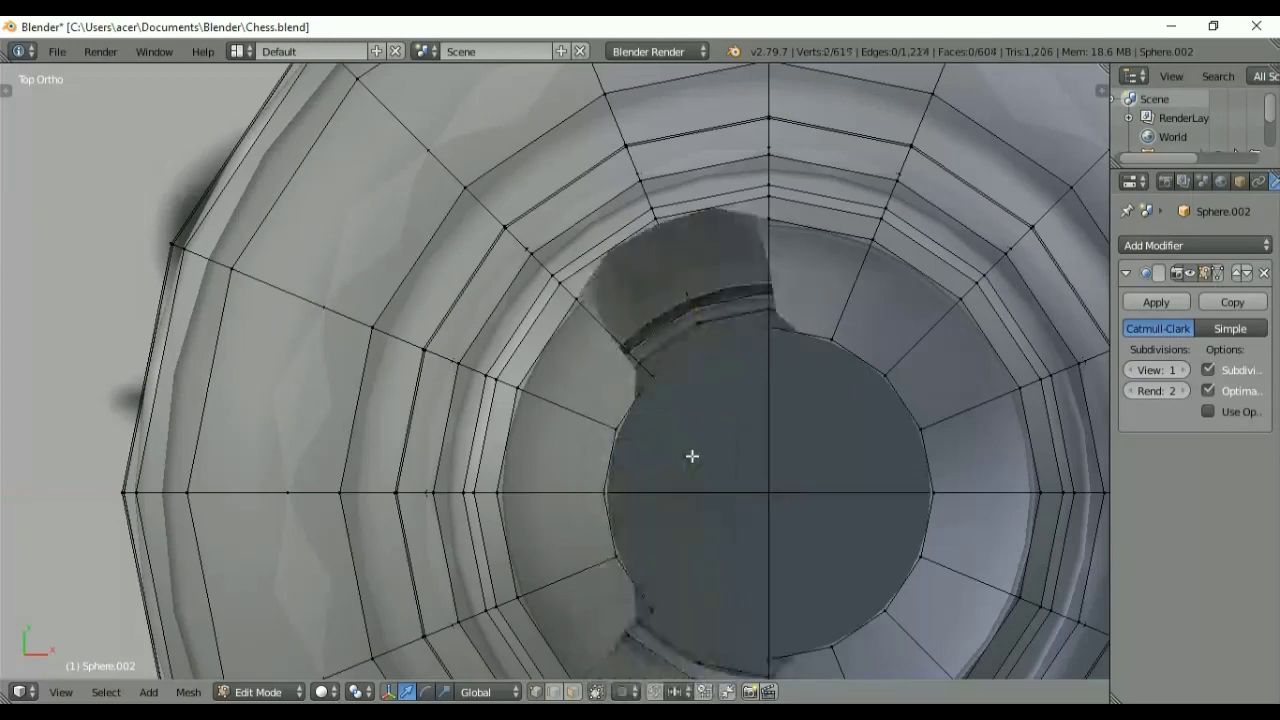
Step: Turn off the subdivision display in Edit Mode and slide the slot's two lower left vertices inward by about 0.76
key(KP_1)
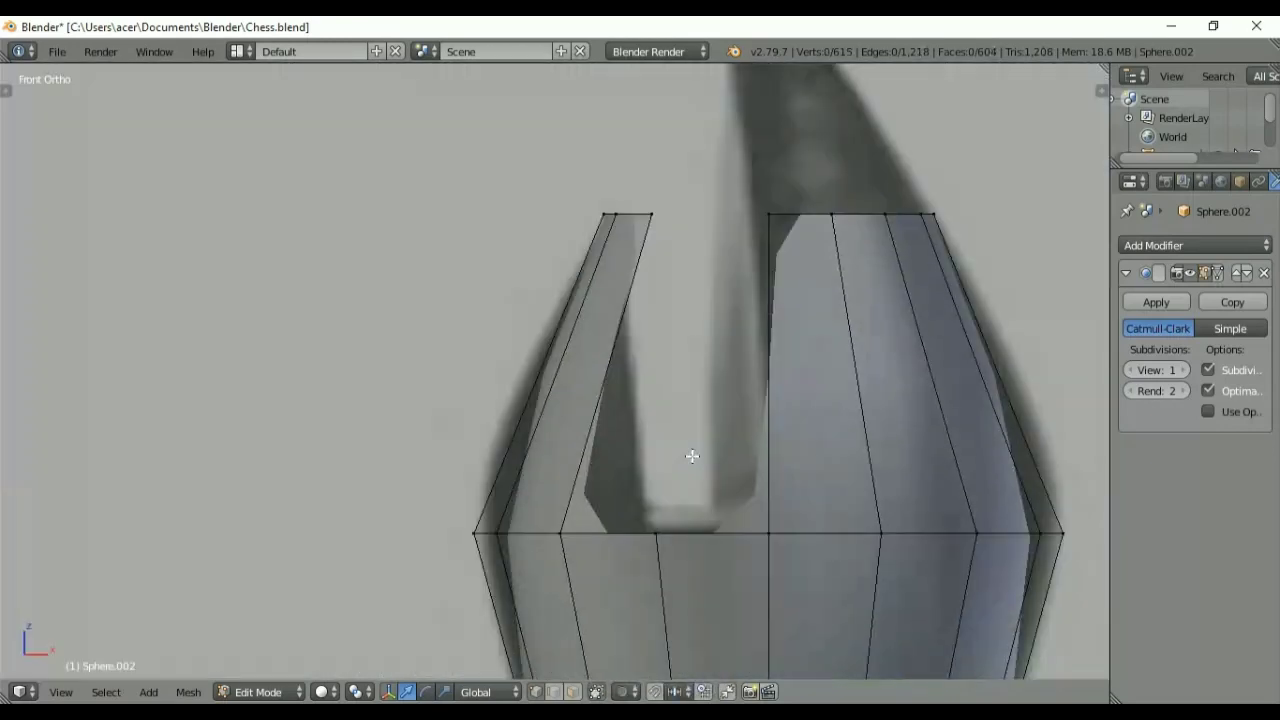
click(1205, 273)
middle_drag(891, 420, 660, 594)
right_click(574, 501)
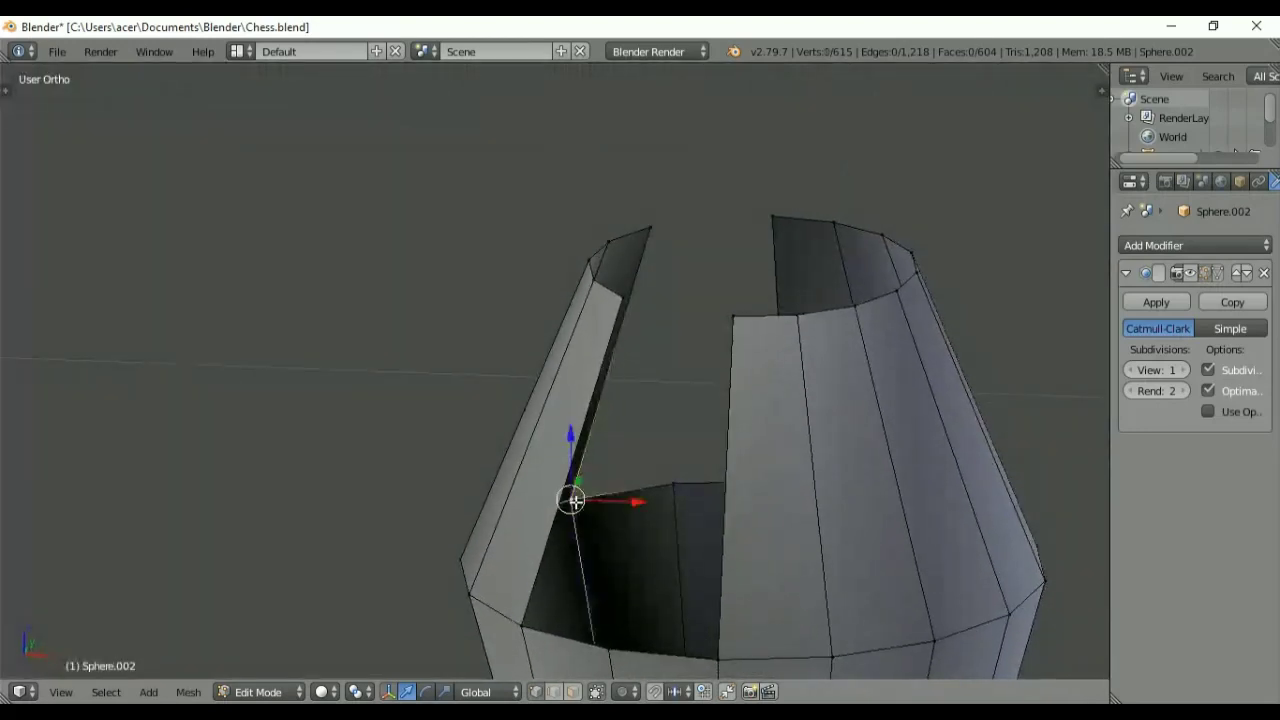
shift+right_click(522, 626)
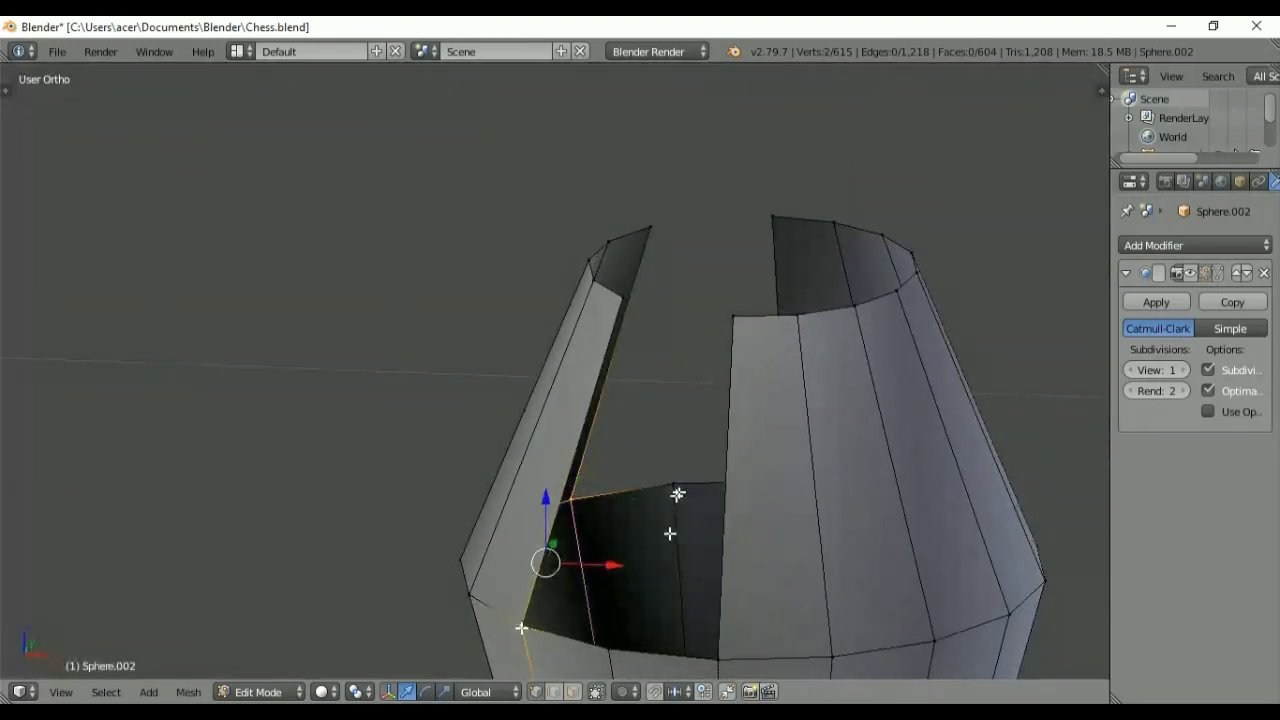
key(KP_1)
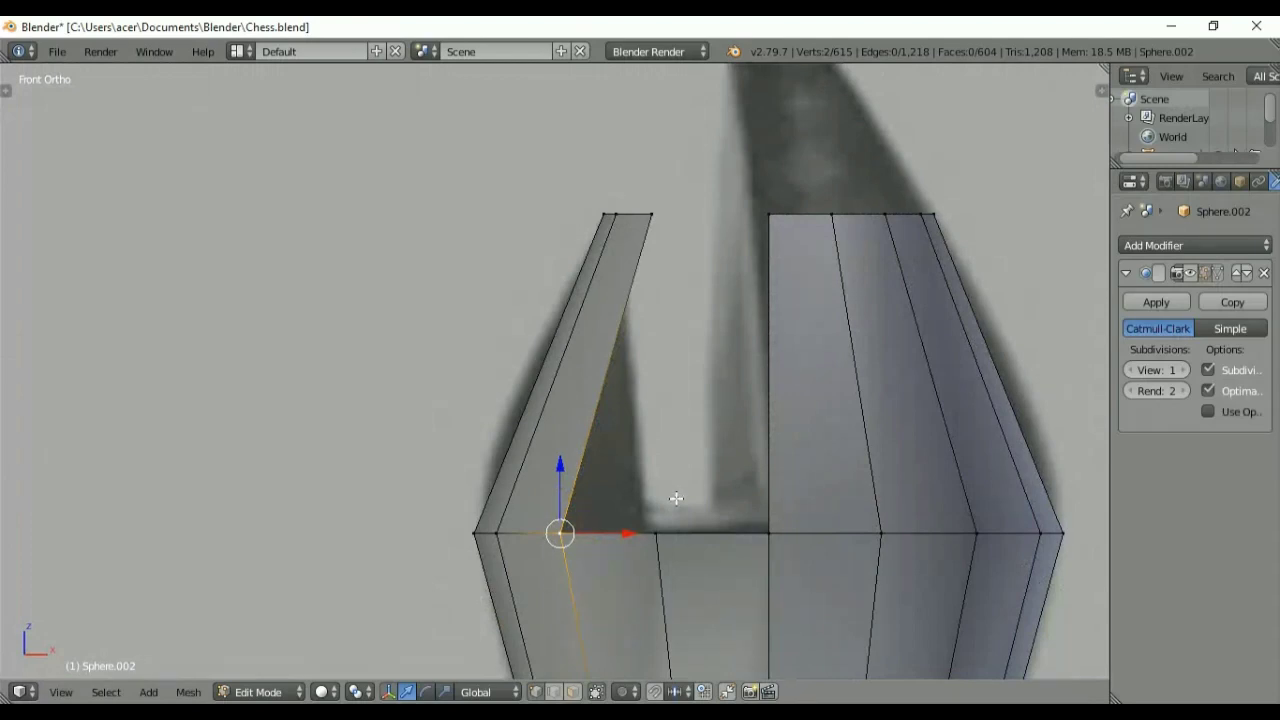
key(shift+v)
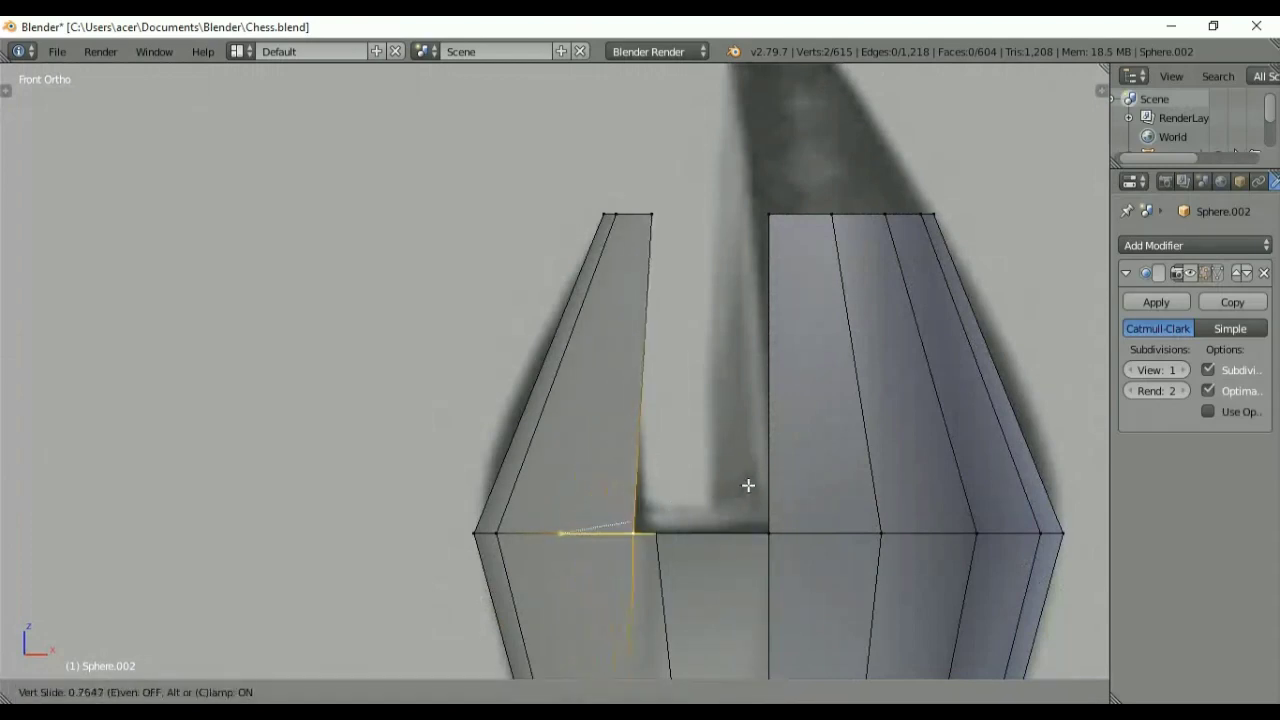
click(749, 485)
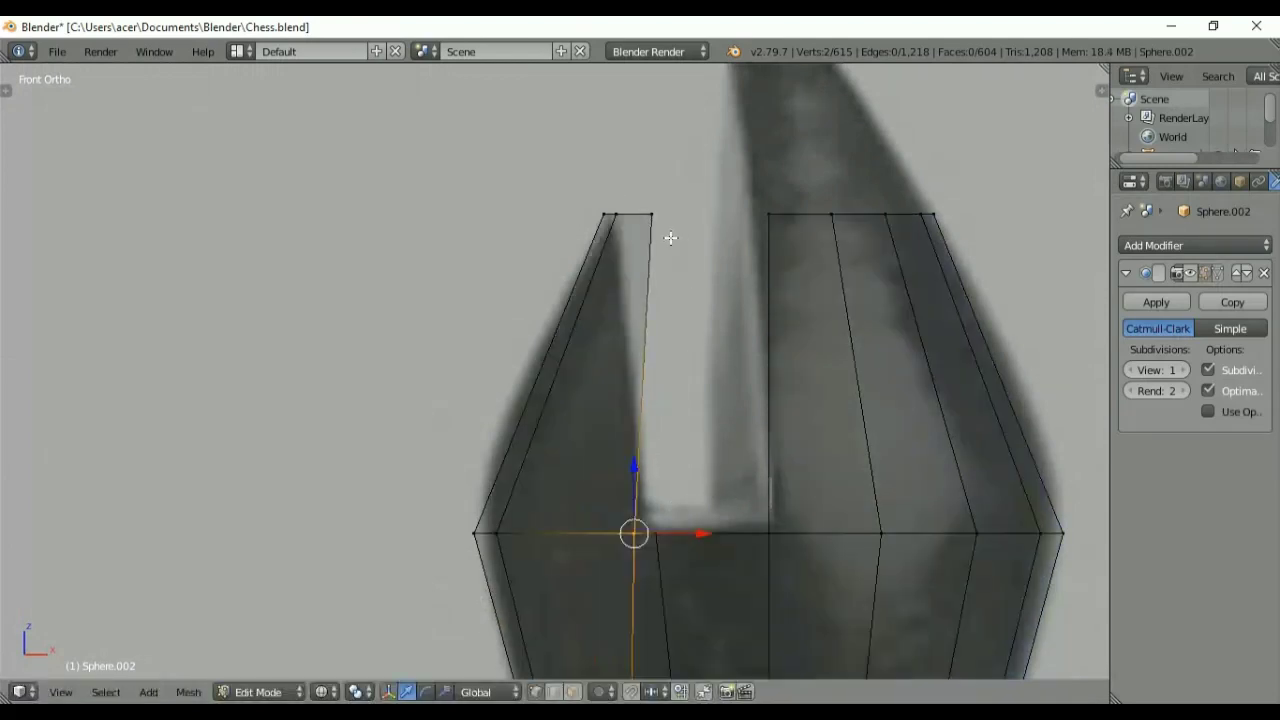
Step: Slide the slot's two upper left vertices down by about 0.37 and shift them left along X to the reference edge
right_click(654, 222)
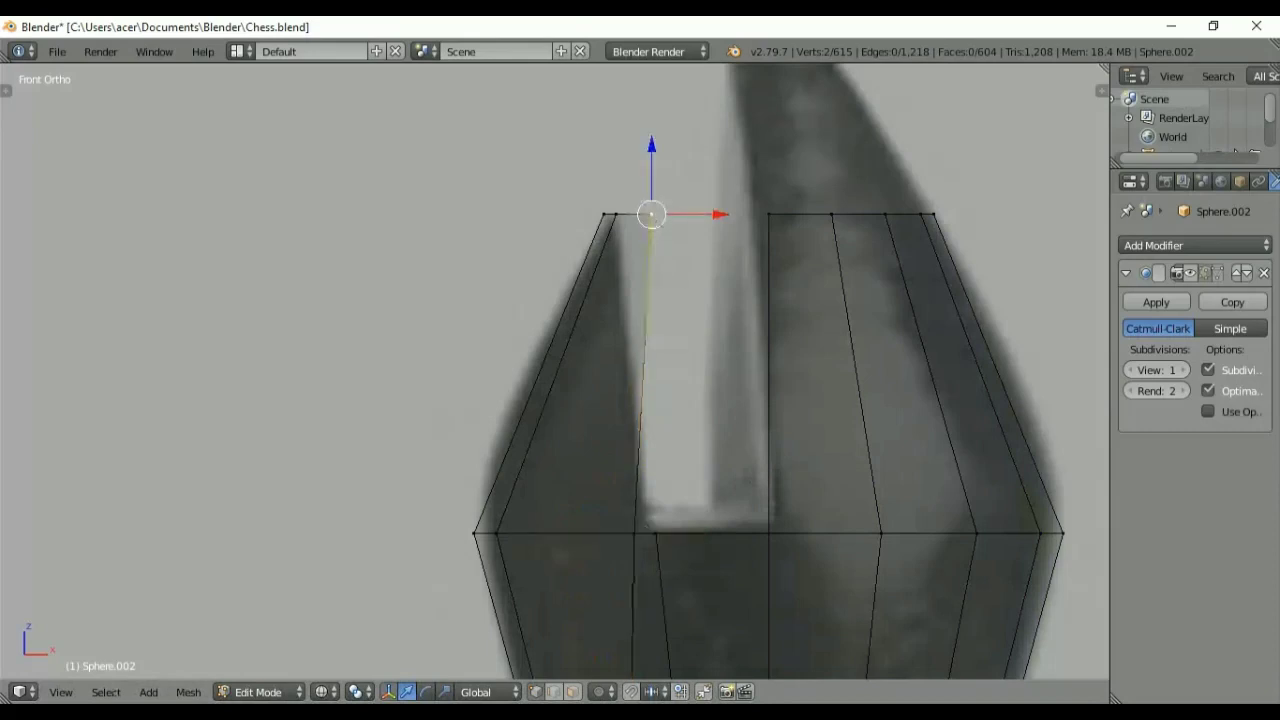
key(shift+v)
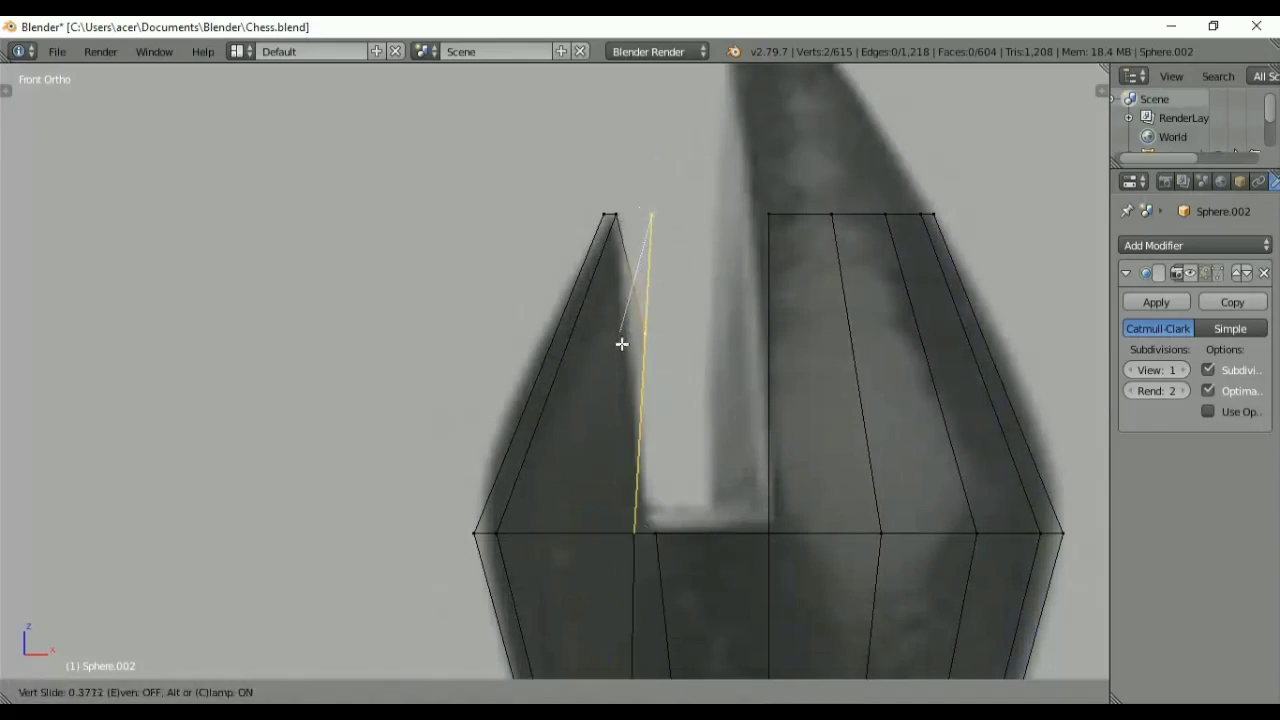
click(622, 343)
drag(707, 325, 697, 328)
Step: Select the five upper boundary vertices of the head's narrow left part and fill them with a face
key(z)
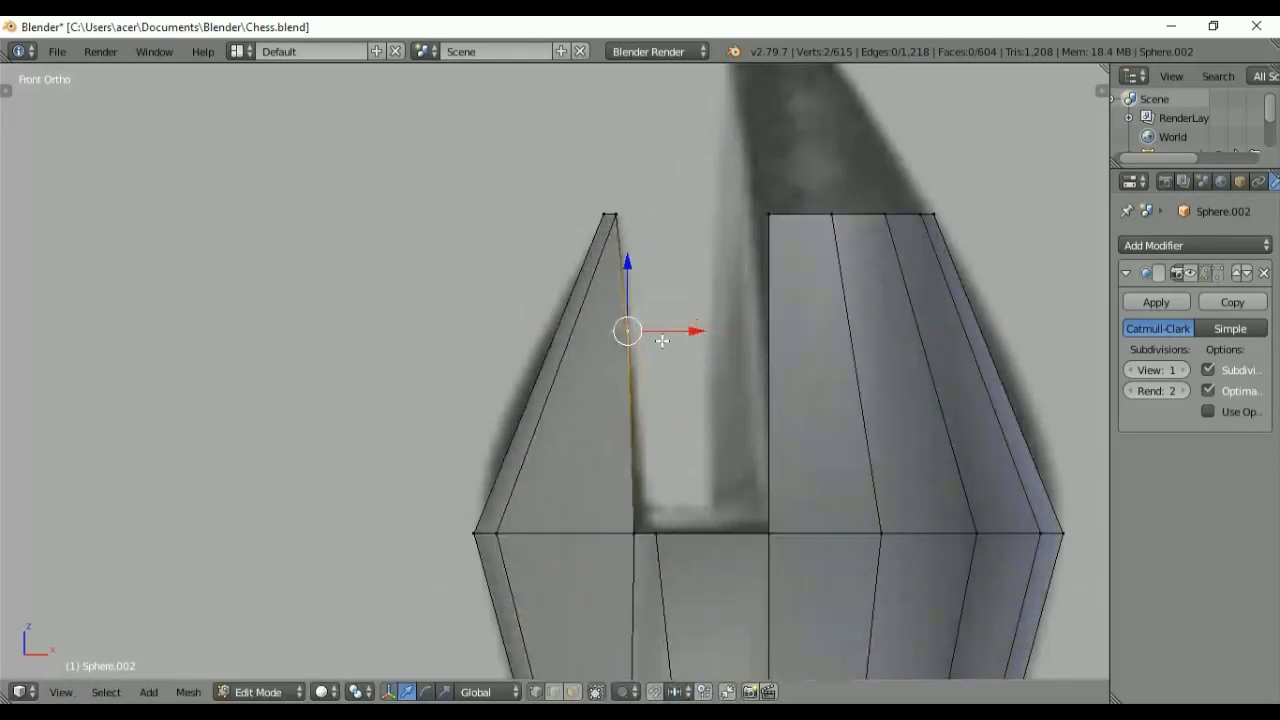
middle_drag(662, 341, 604, 371)
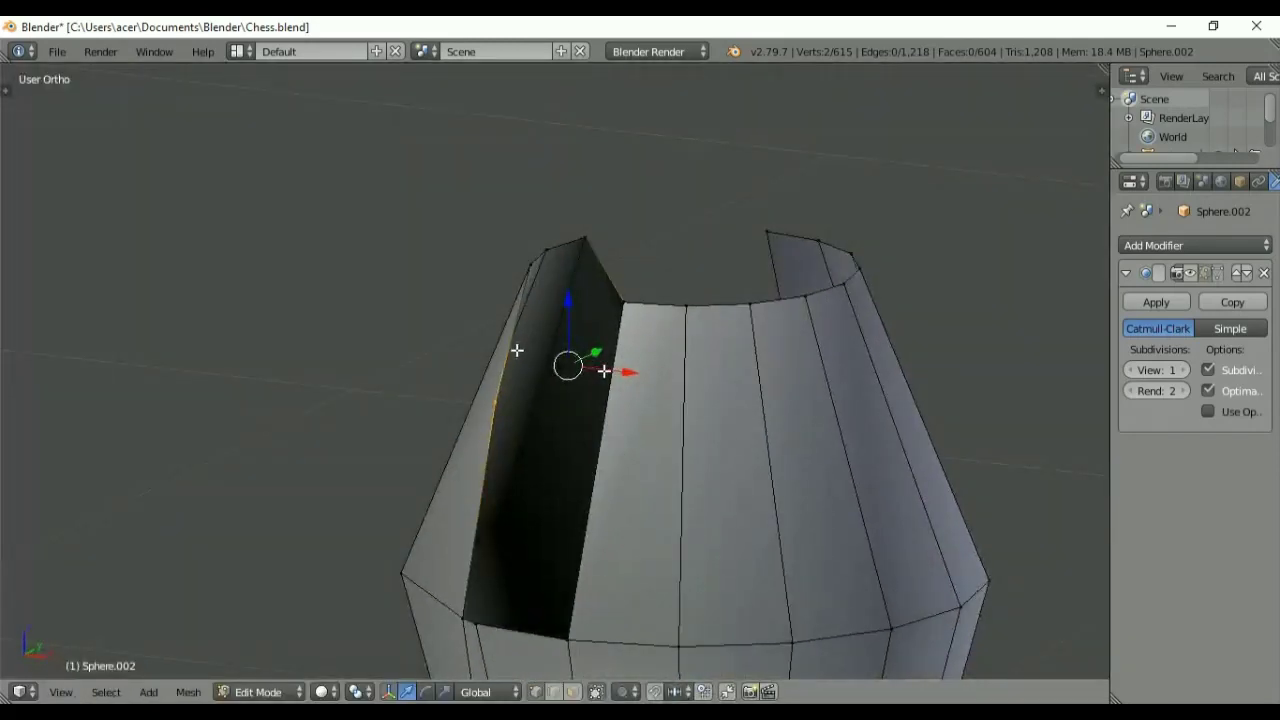
shift+right_click(526, 272)
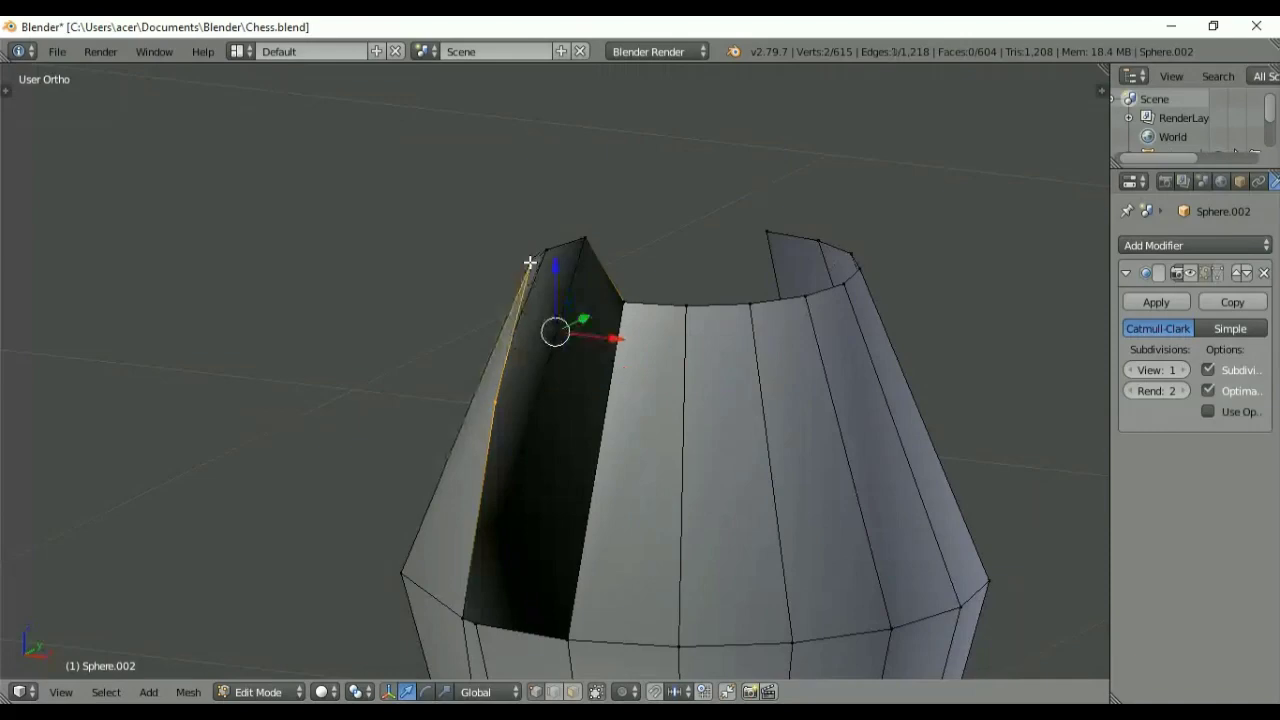
shift+right_click(593, 221)
middle_drag(552, 347, 580, 377)
key(KP_7)
shift+middle_drag(680, 394, 645, 222)
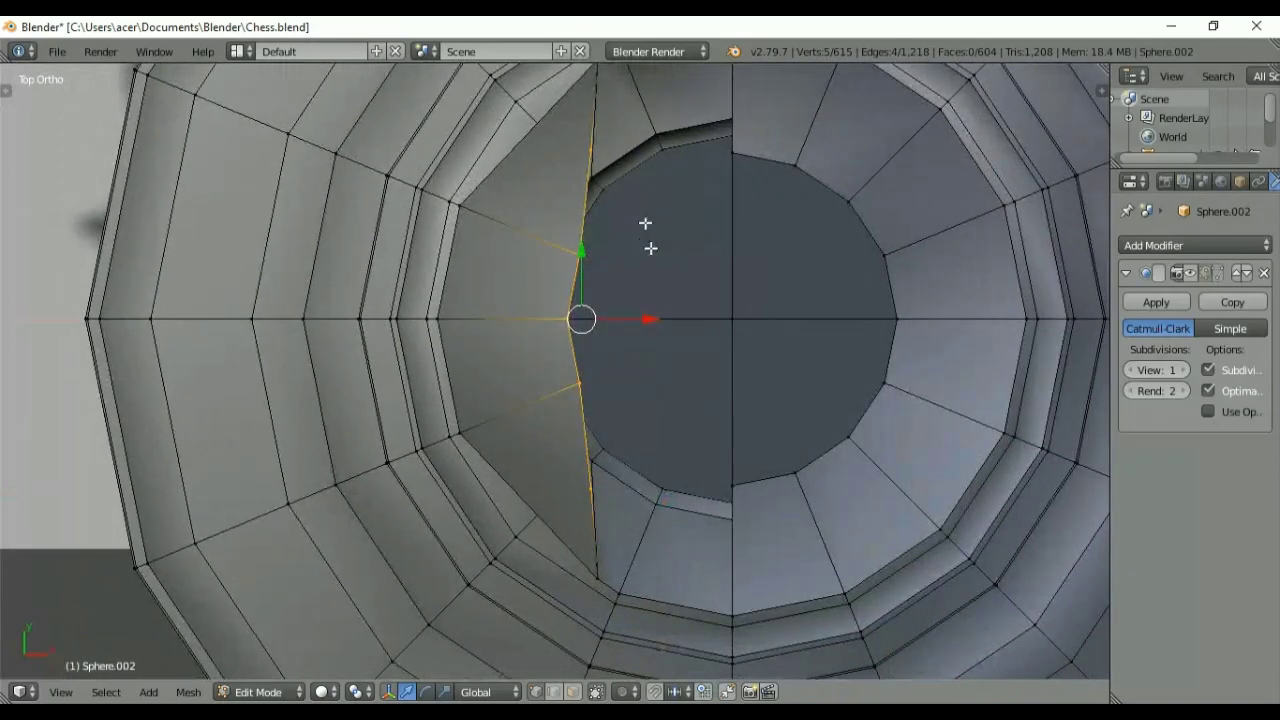
key(f)
Step: Fill a face across the slot's floor between its two front and two back bottom vertices
middle_drag(643, 322, 636, 232)
right_click(634, 224)
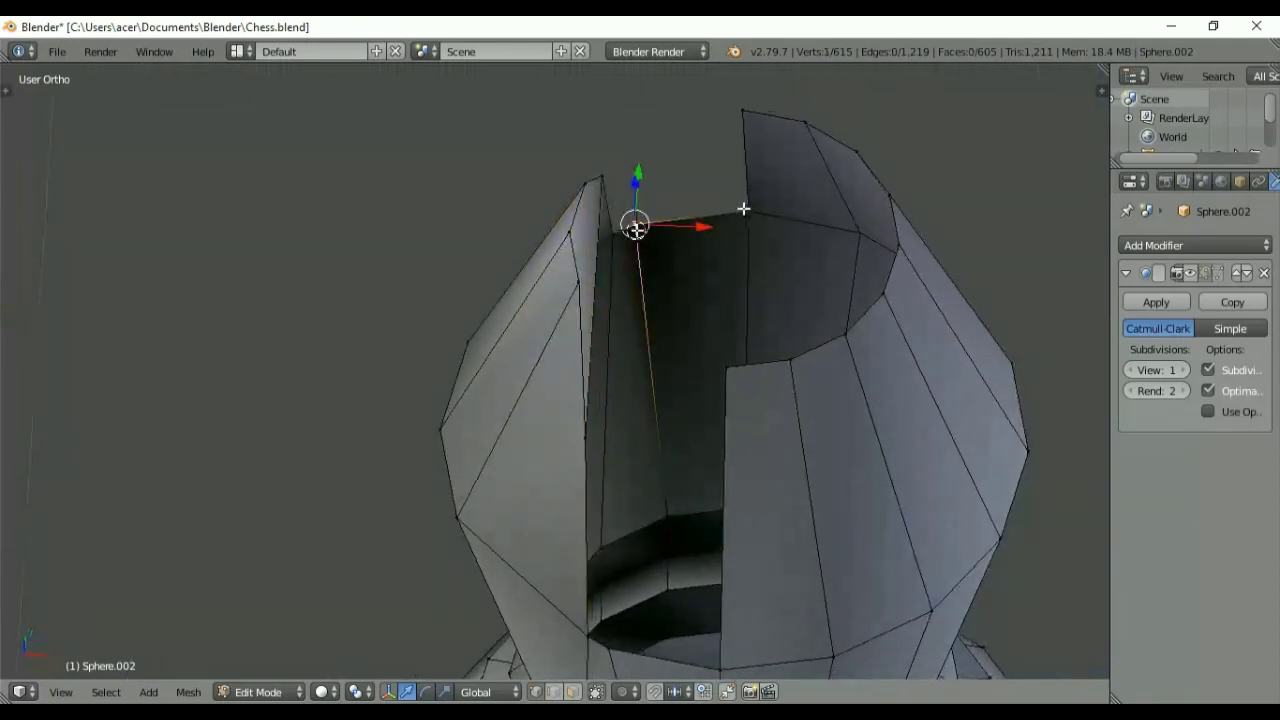
shift+right_click(743, 206)
middle_drag(709, 443, 743, 414)
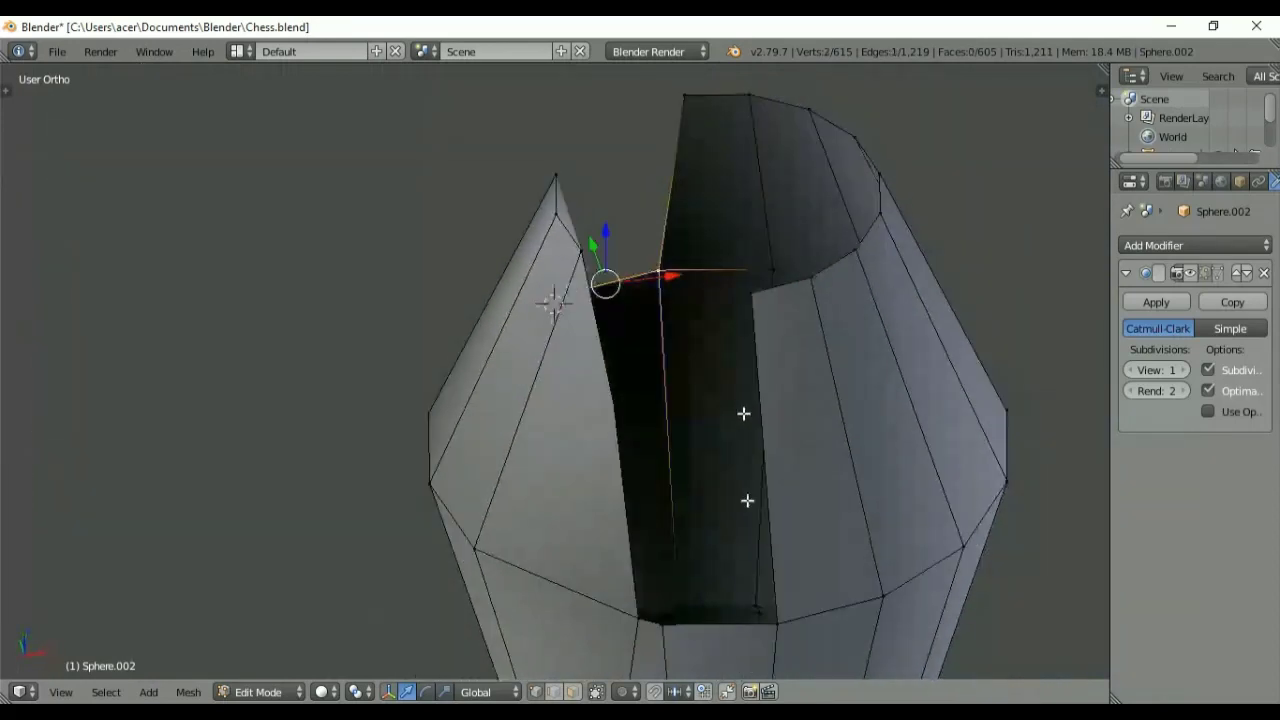
shift+right_click(778, 622)
shift+right_click(670, 631)
middle_drag(760, 583, 721, 581)
key(f)
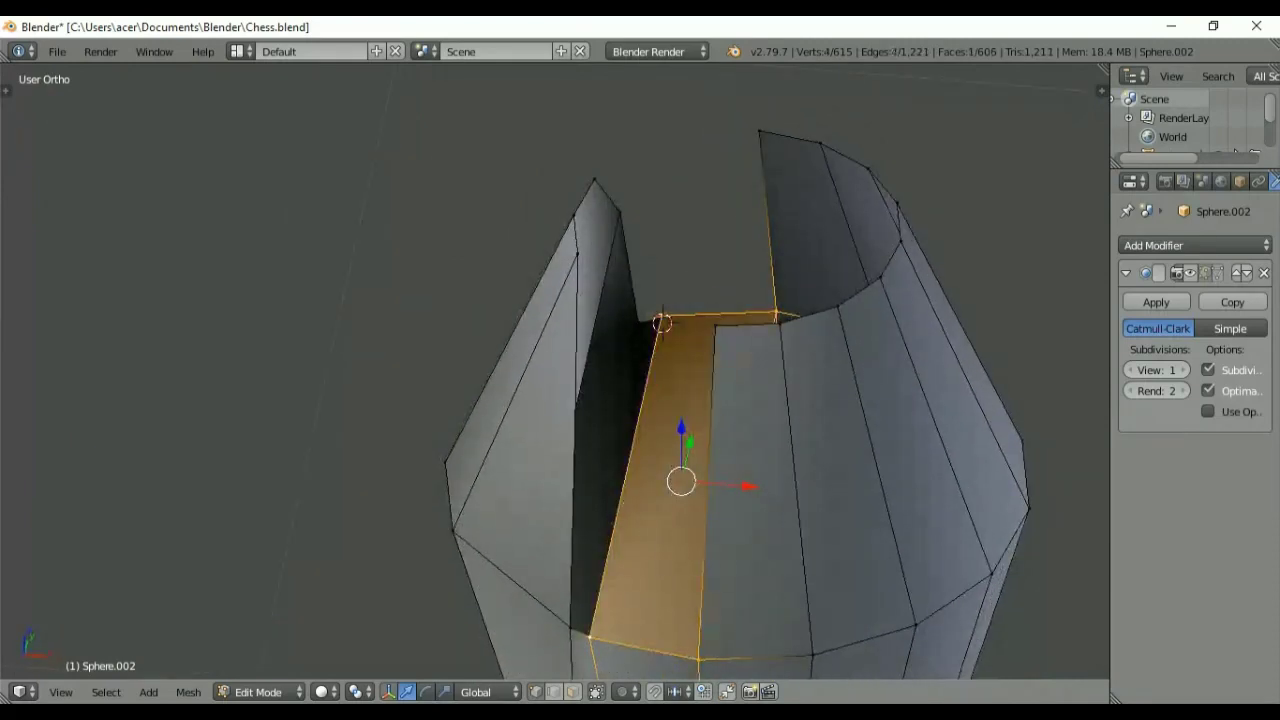
Step: Starting from the floor face's left edge, fill the remaining floor strip and the narrow part's inner wall
click(553, 690)
right_click(620, 502)
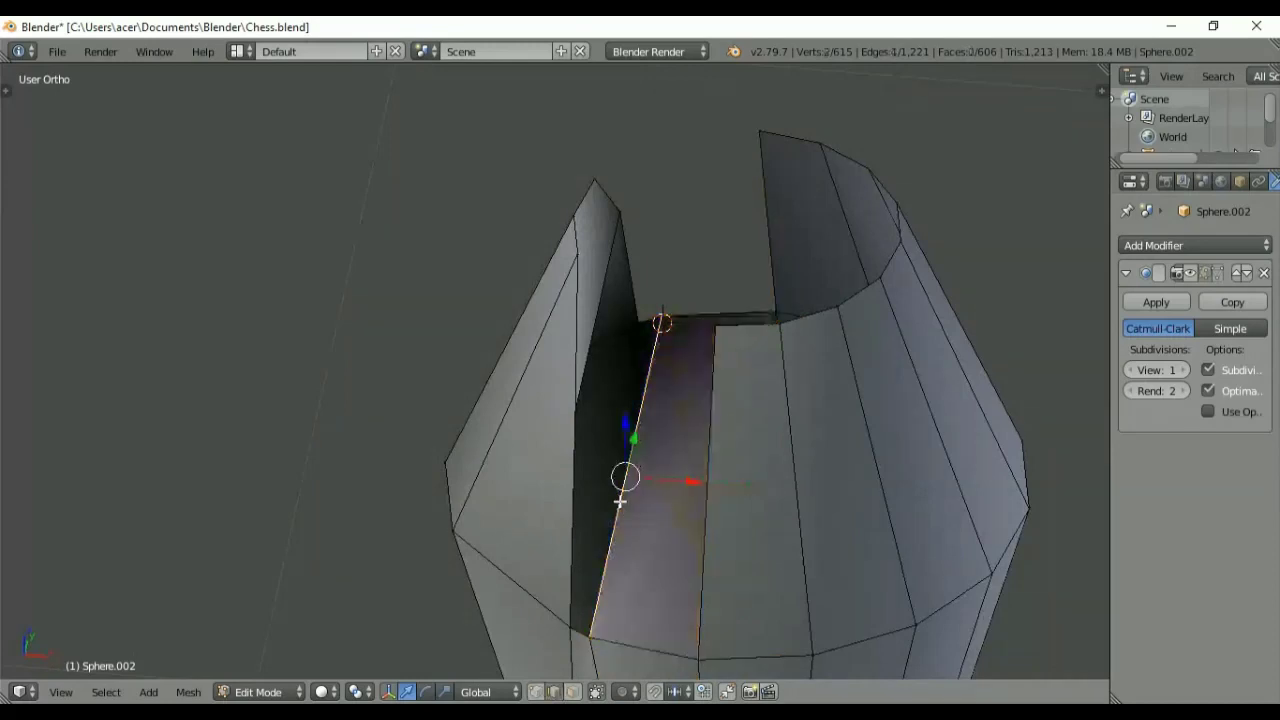
key(f)
key(f)
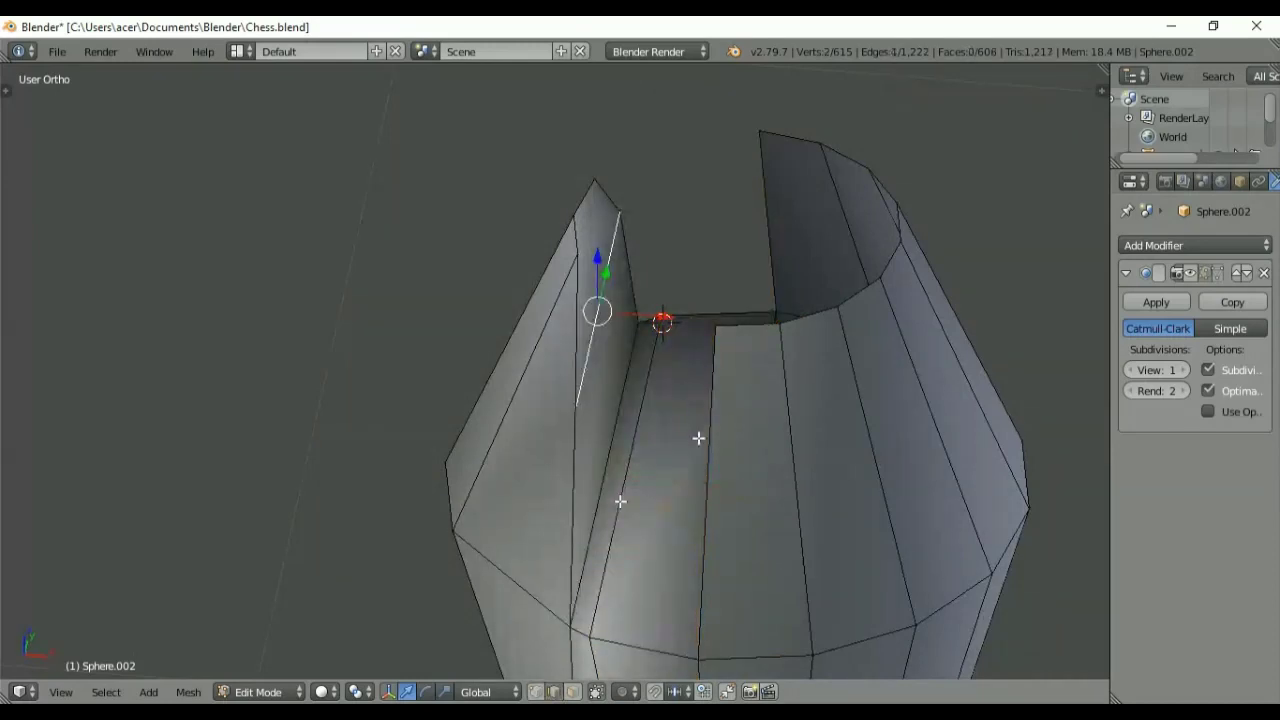
Step: Fill the slot's right inner wall from the floor's right edge and check the shaded head in Object Mode
middle_drag(698, 438, 703, 480)
right_click(704, 478)
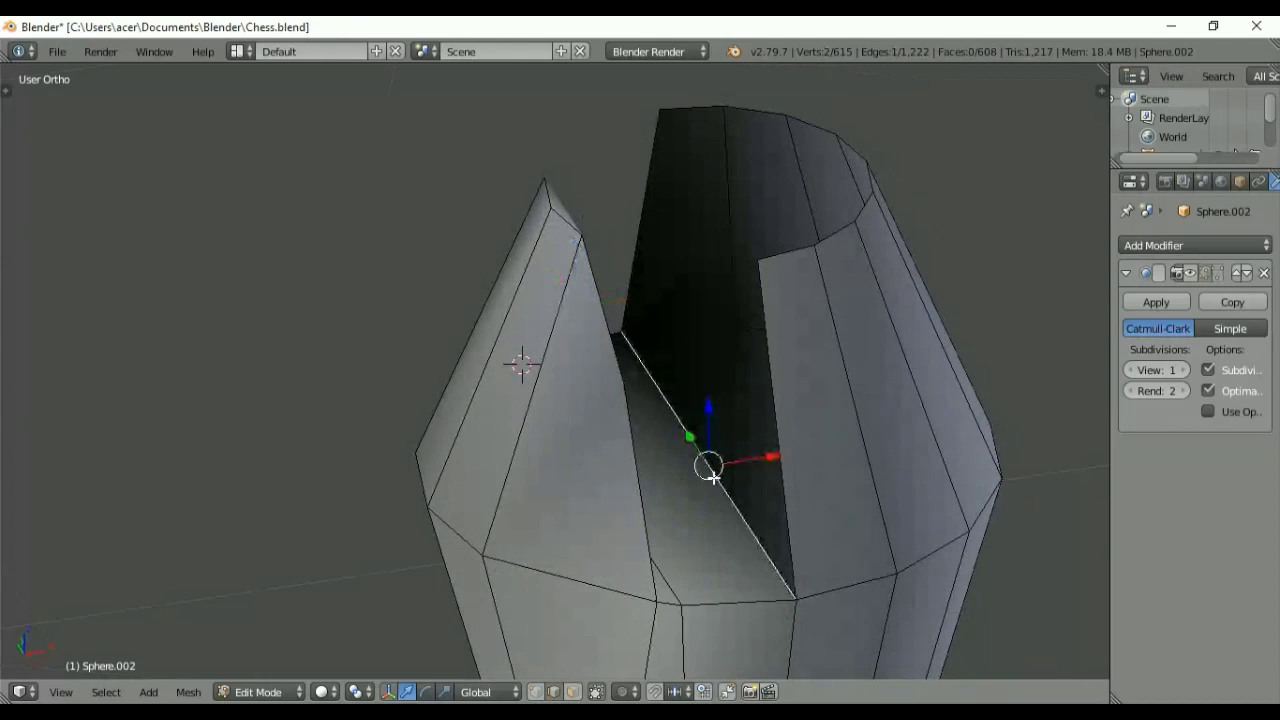
key(f)
key(Tab)
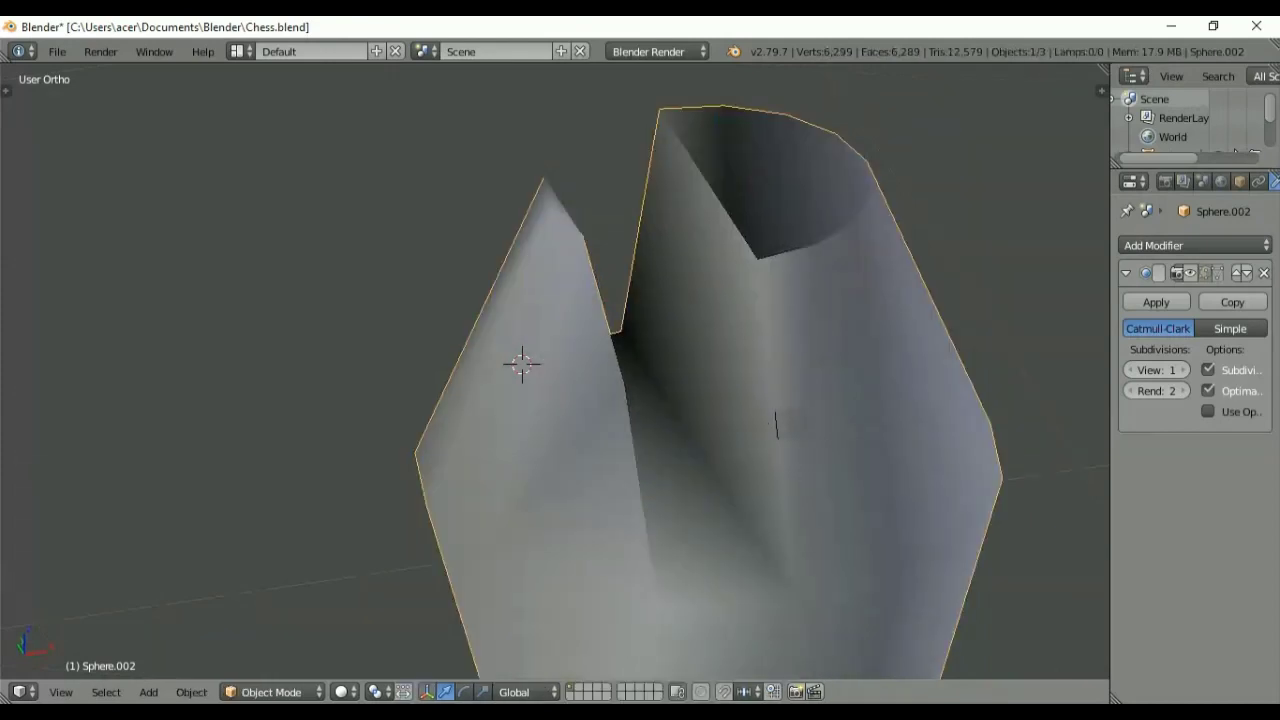
middle_drag(776, 425, 701, 394)
key(Tab)
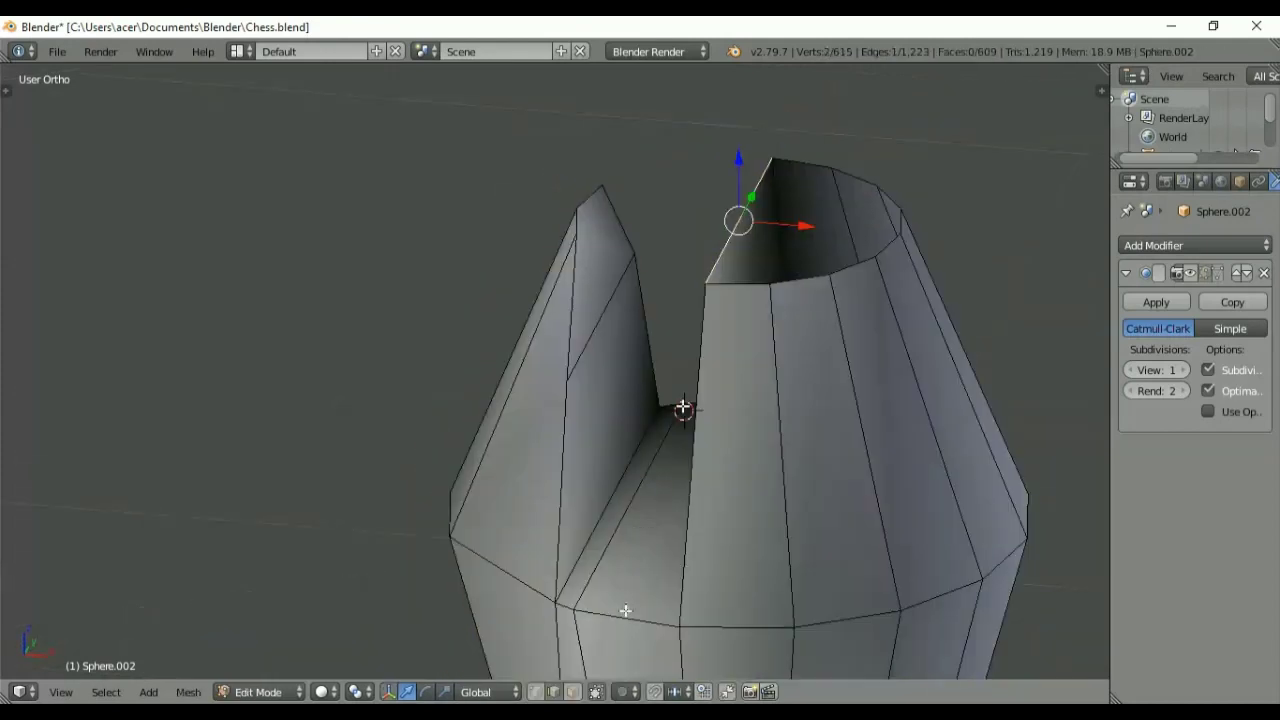
click(573, 691)
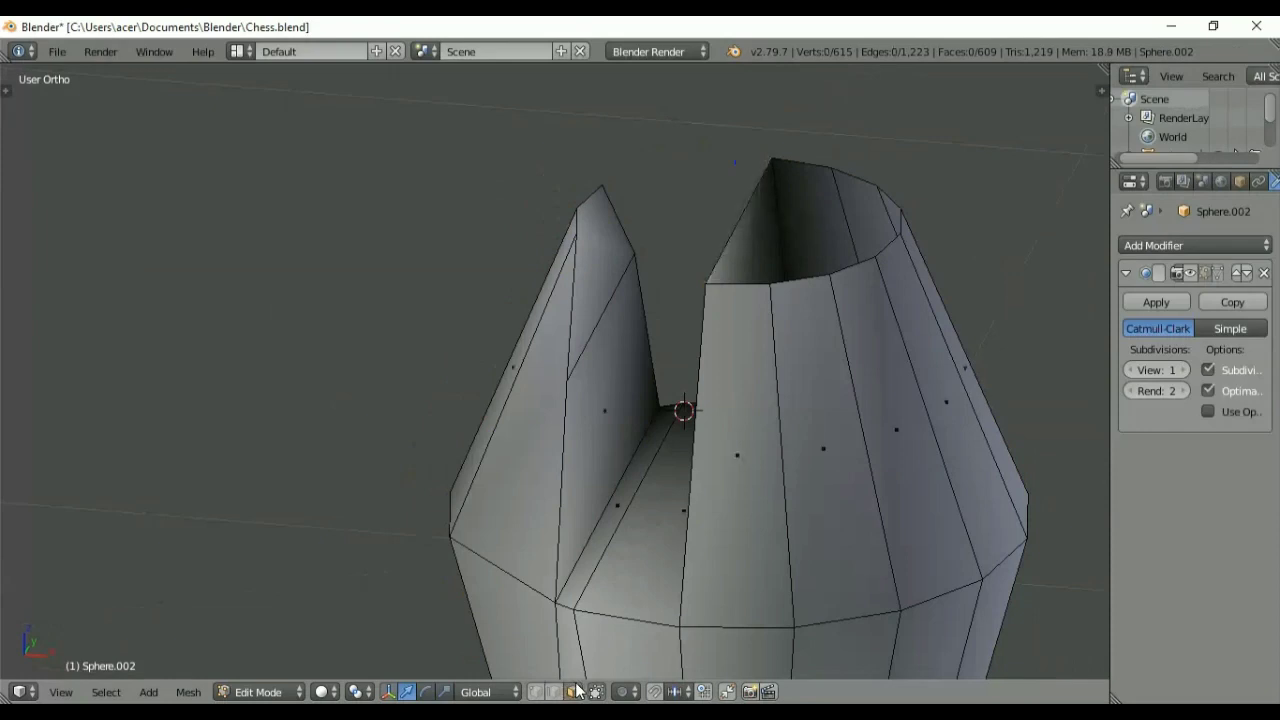
right_click(650, 498)
shift+right_click(621, 499)
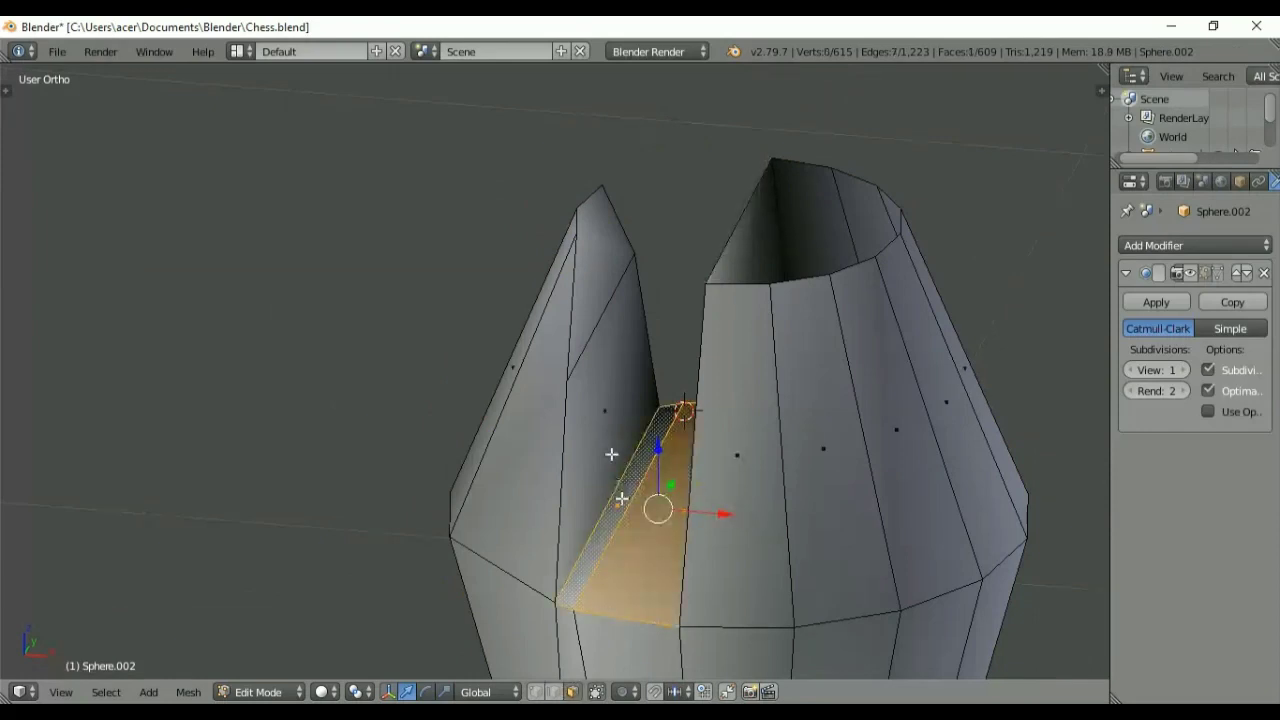
shift+right_click(605, 435)
shift+right_click(603, 295)
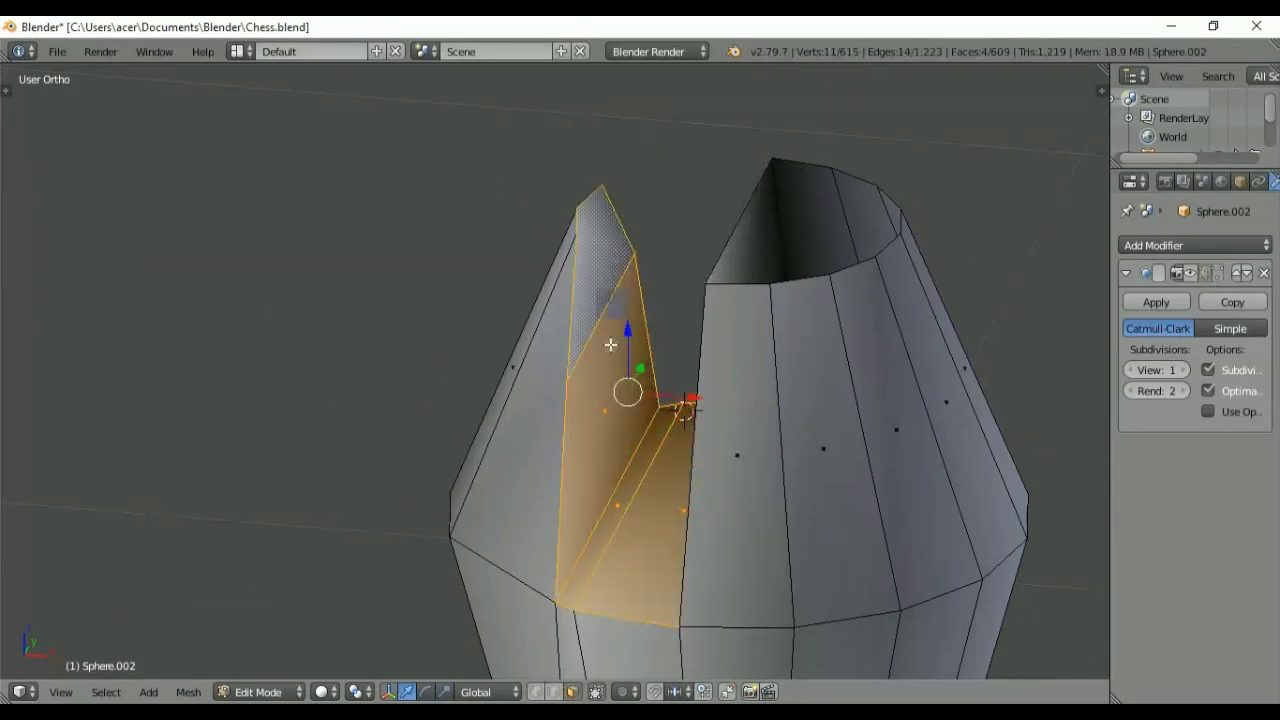
Step: Add a centred loop cut running across the slot's floor and up both inner walls
middle_drag(640, 446, 702, 464)
key(ctrl+r)
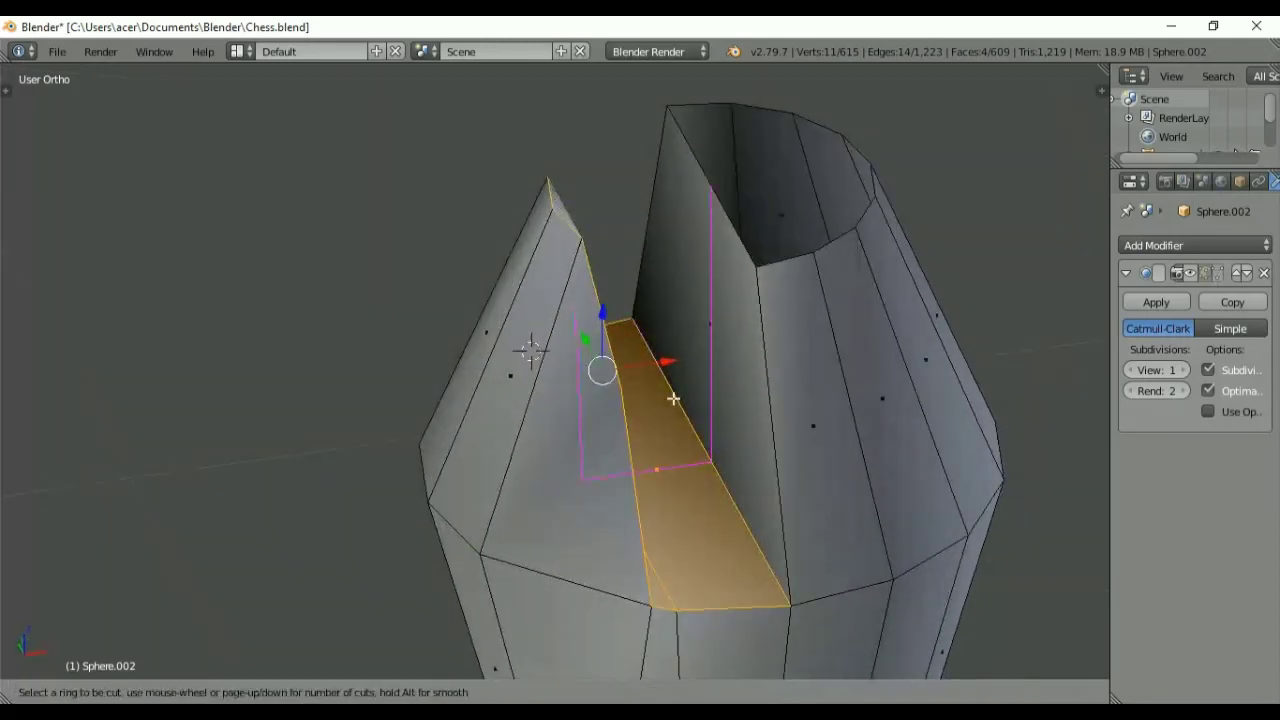
click(674, 397)
click(674, 397)
Step: Connect the loop cut's vertex on the narrow part's inner wall to the adjacent upper boundary vertex with an edge
middle_drag(674, 397, 545, 445)
click(537, 692)
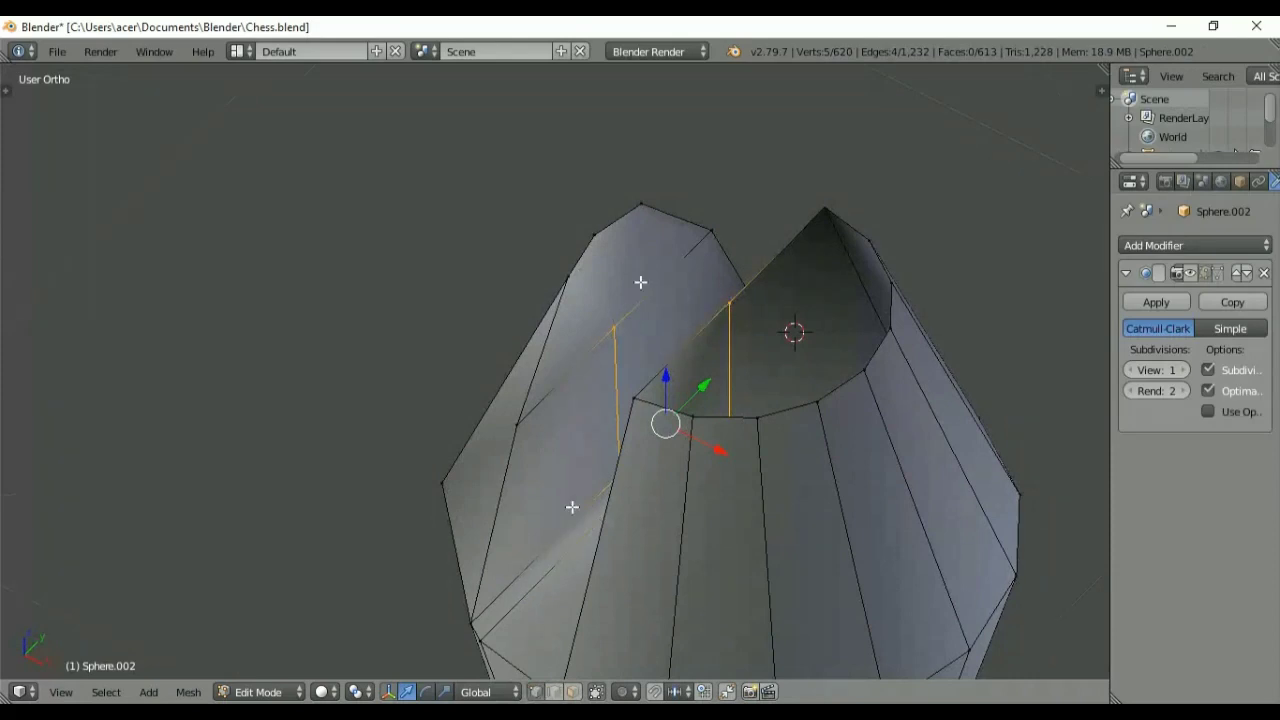
right_click(612, 324)
shift+right_click(599, 237)
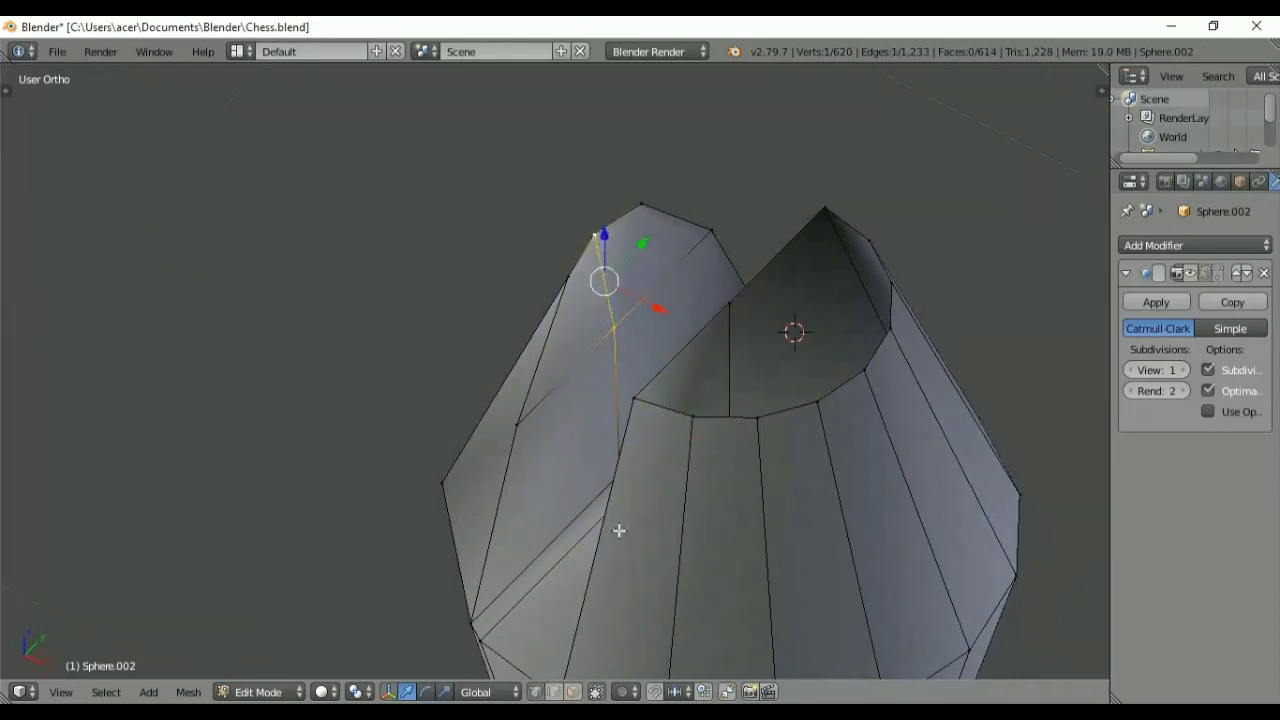
Step: Select all the faces forming the slot's floor and both of its inner walls
middle_drag(617, 546, 663, 543)
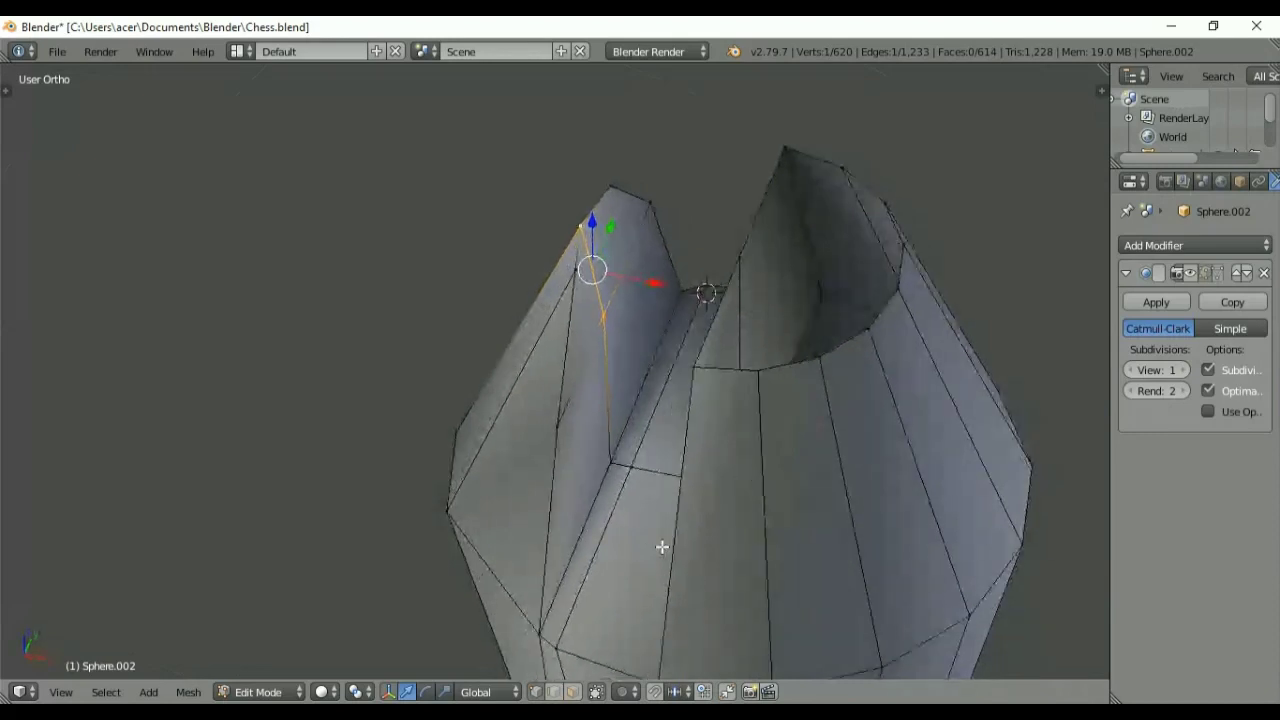
click(572, 692)
right_click(611, 274)
shift+right_click(572, 331)
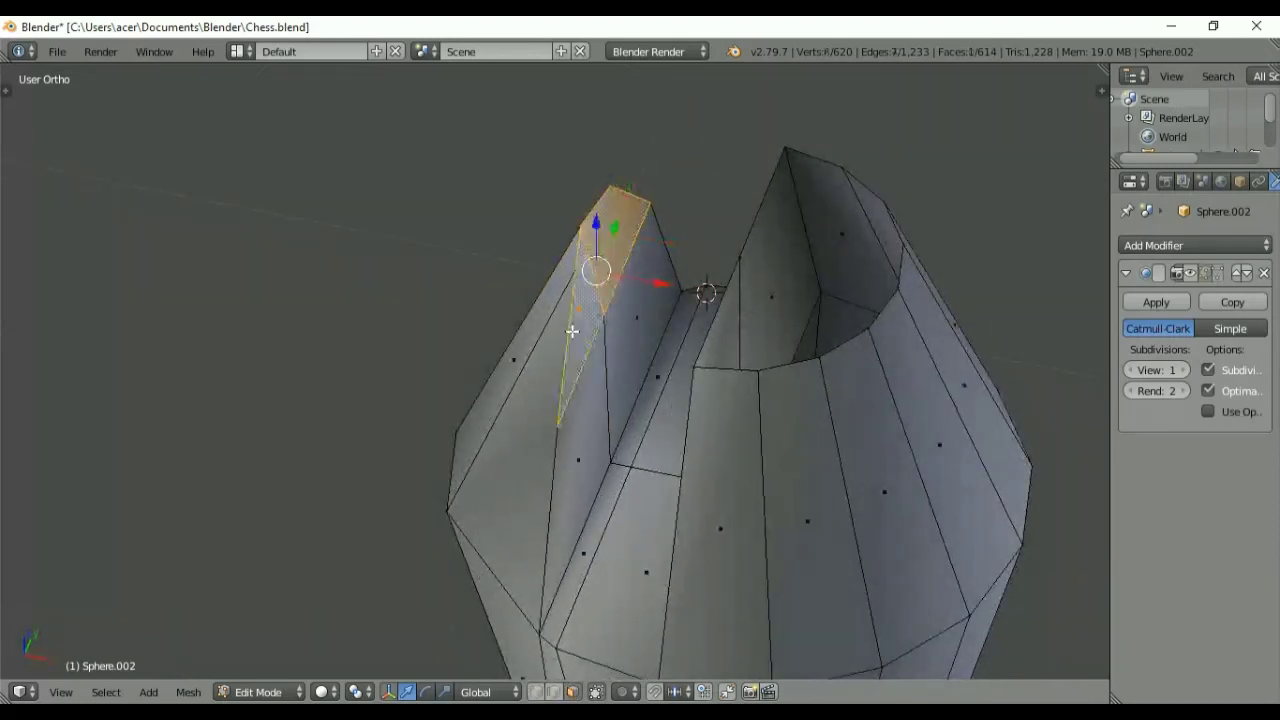
shift+right_click(592, 383)
shift+right_click(629, 342)
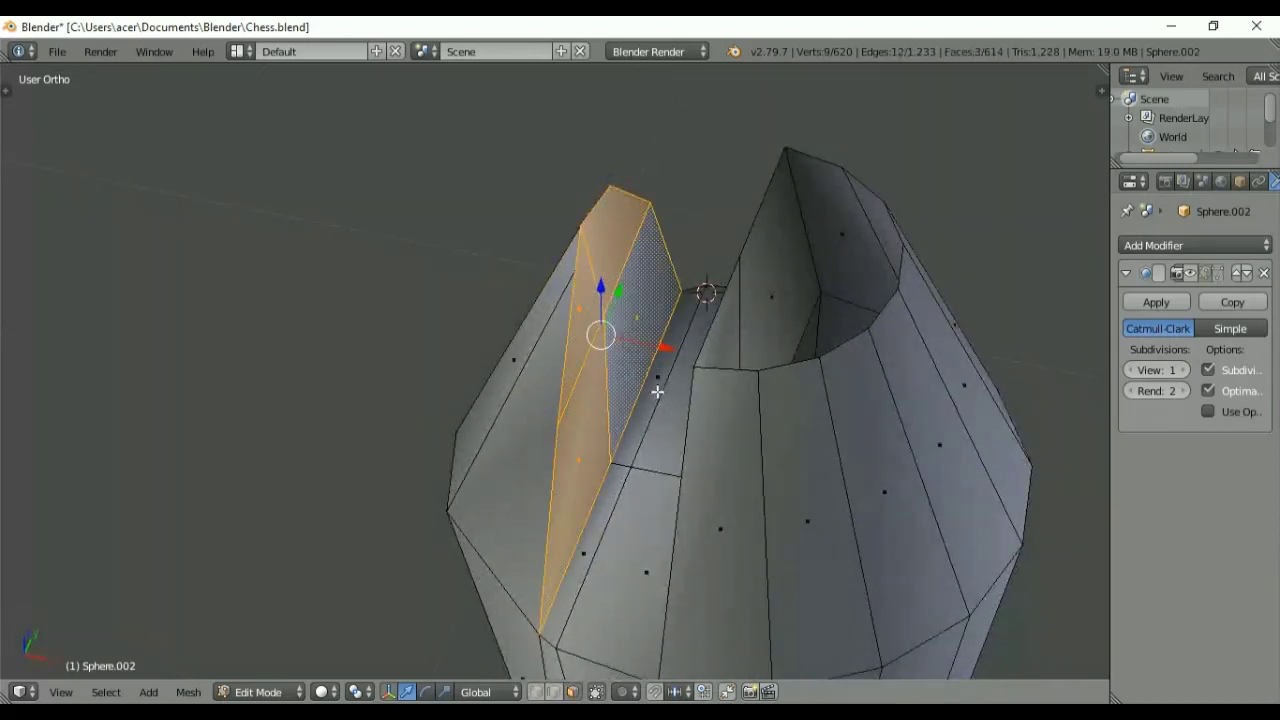
shift+right_click(660, 393)
shift+right_click(615, 473)
shift+right_click(642, 504)
shift+right_click(684, 362)
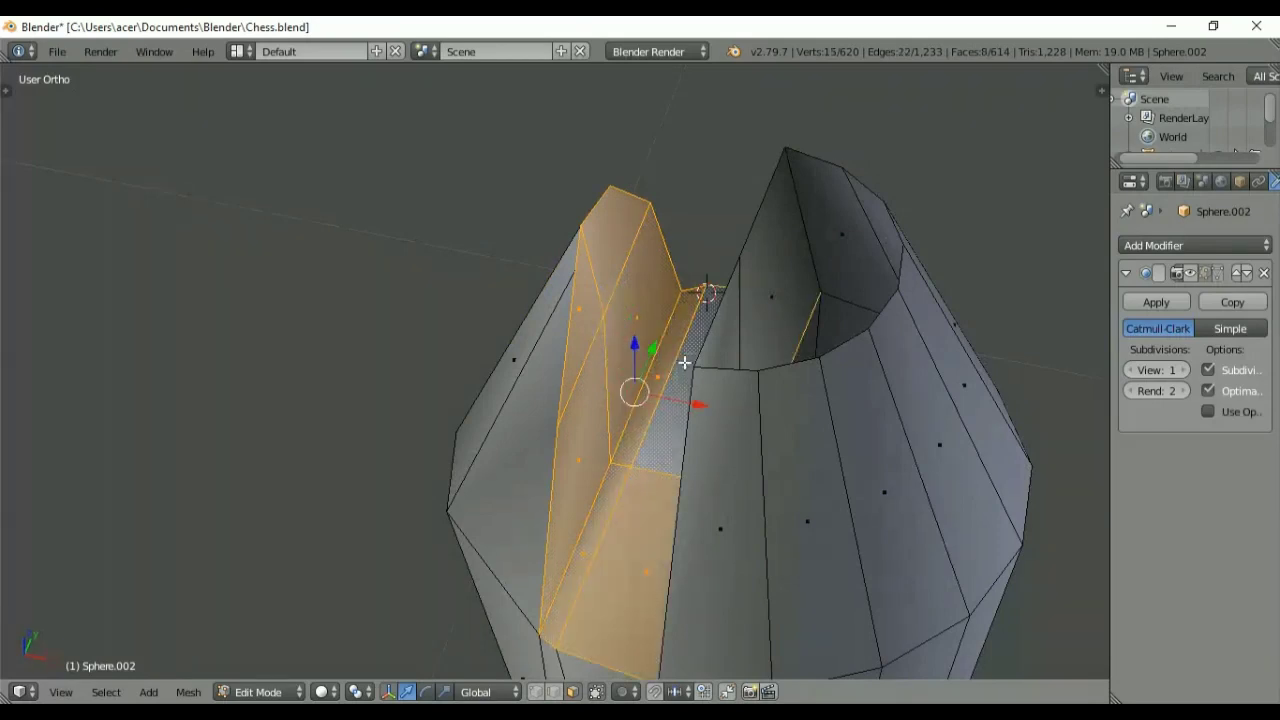
shift+right_click(766, 318)
shift+right_click(727, 340)
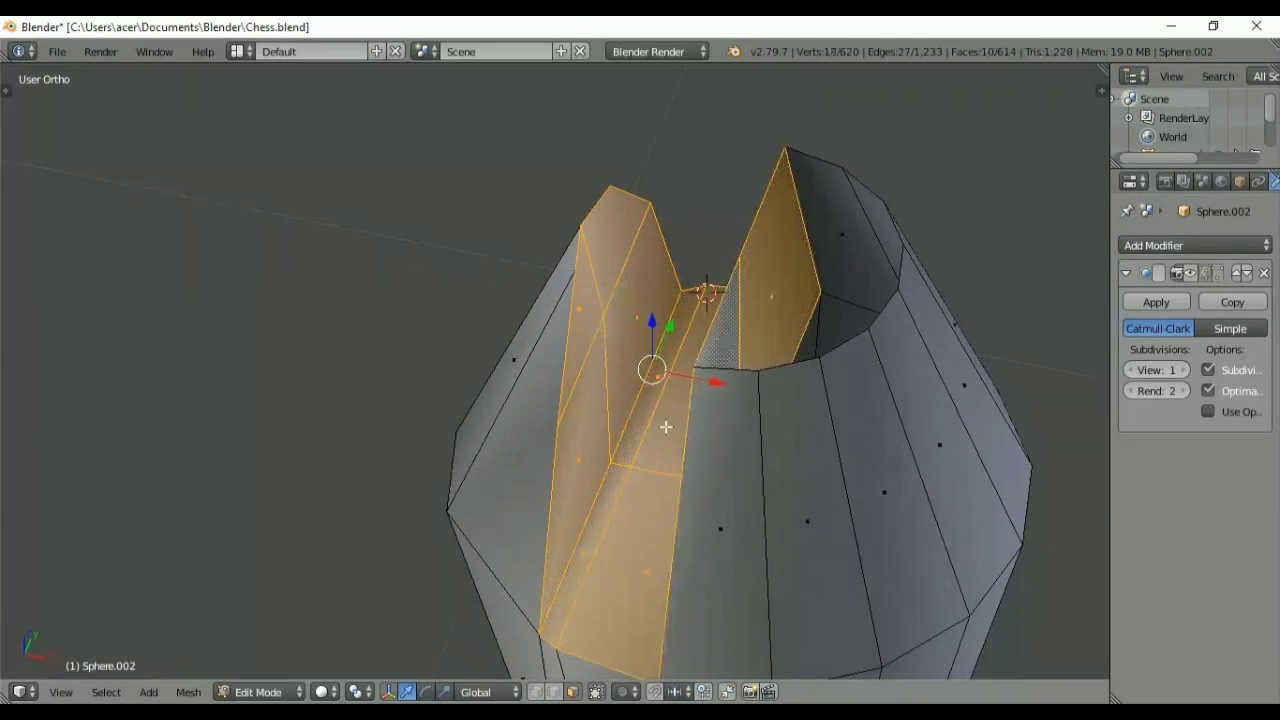
Step: Inset the selected slot faces with a thickness of about 0.018
middle_drag(712, 368, 774, 391)
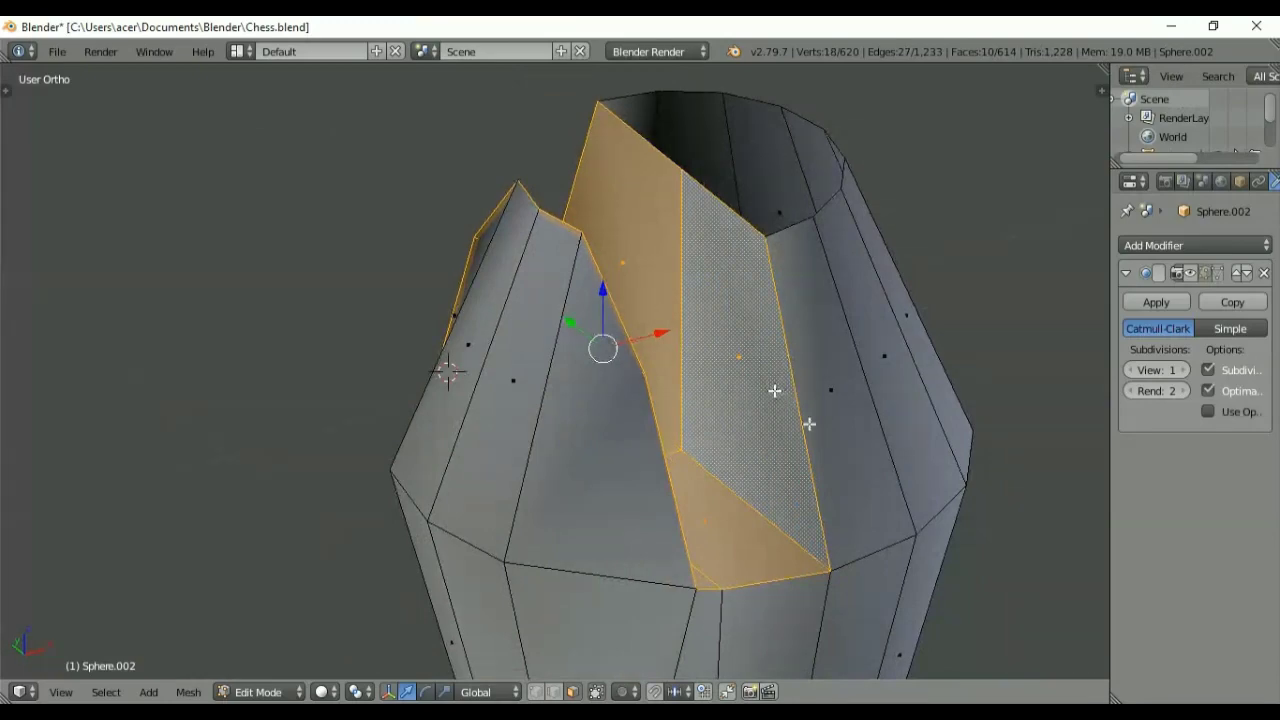
key(i)
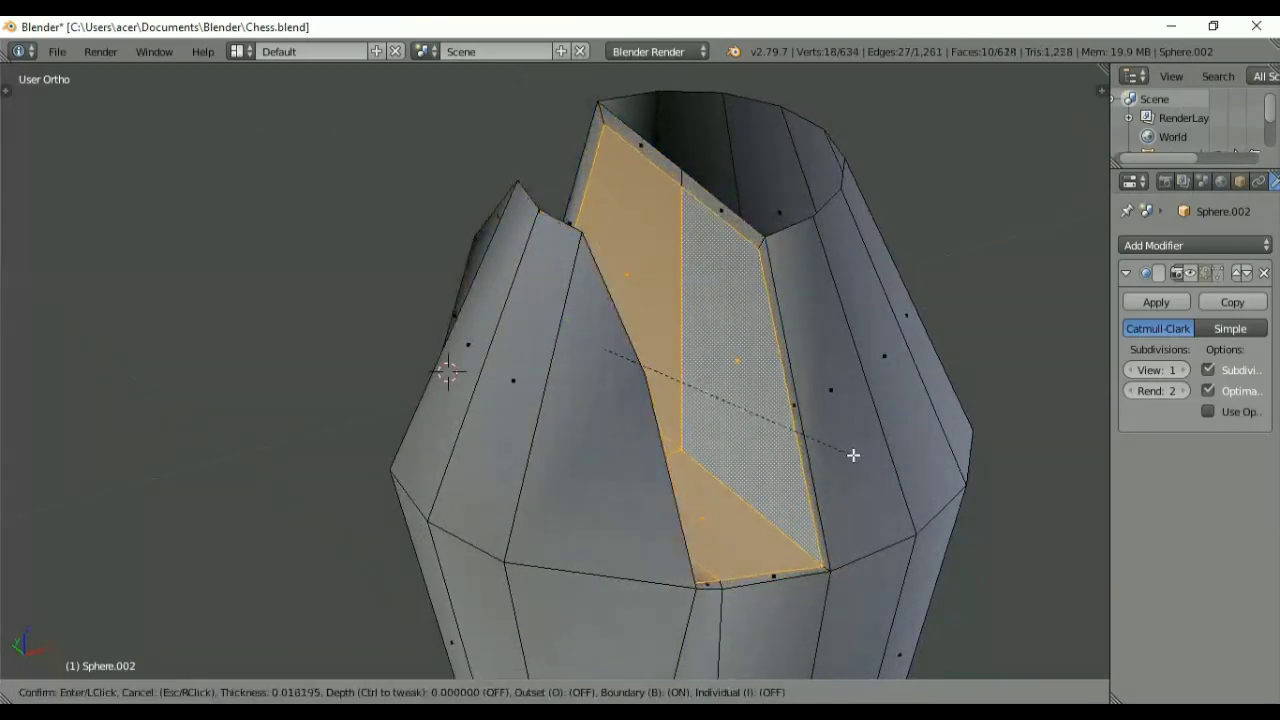
click(853, 455)
Step: Select the whole mesh, return to Object Mode and show the subdivision modifier's smoothing in the viewport to inspect the slot
middle_drag(852, 451, 688, 376)
key(a)
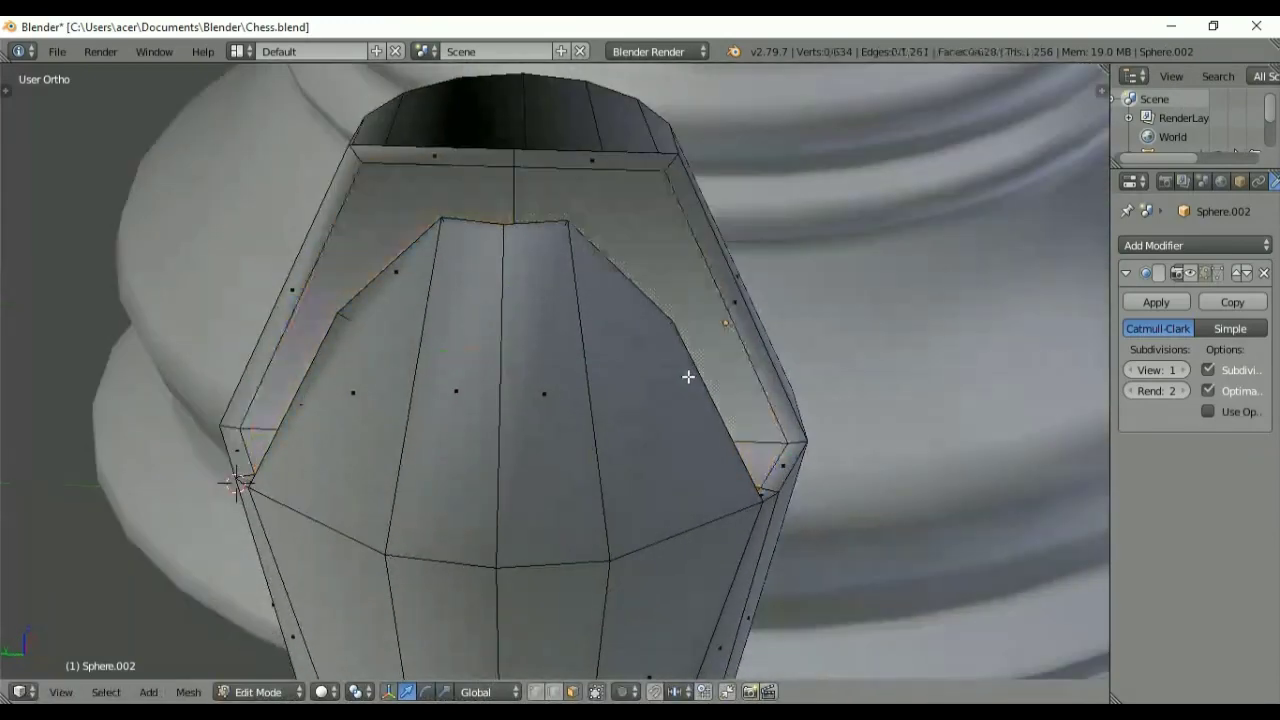
key(a)
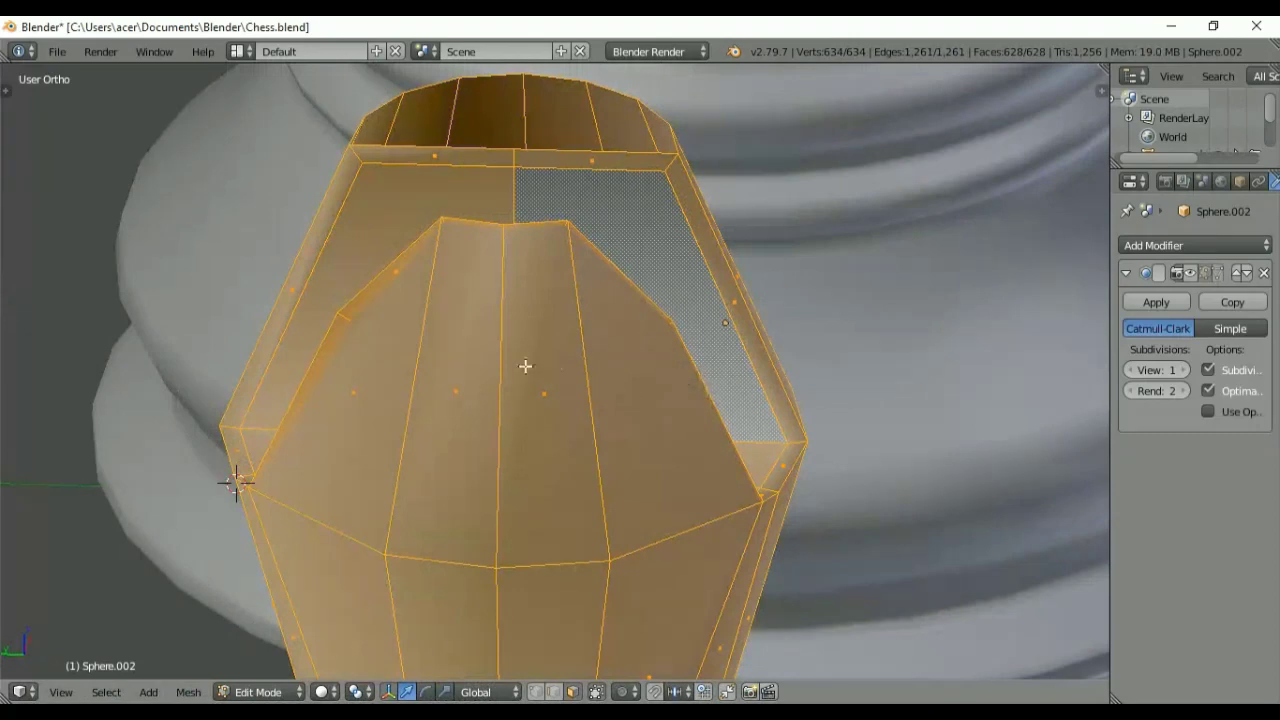
middle_drag(525, 366, 711, 343)
key(Tab)
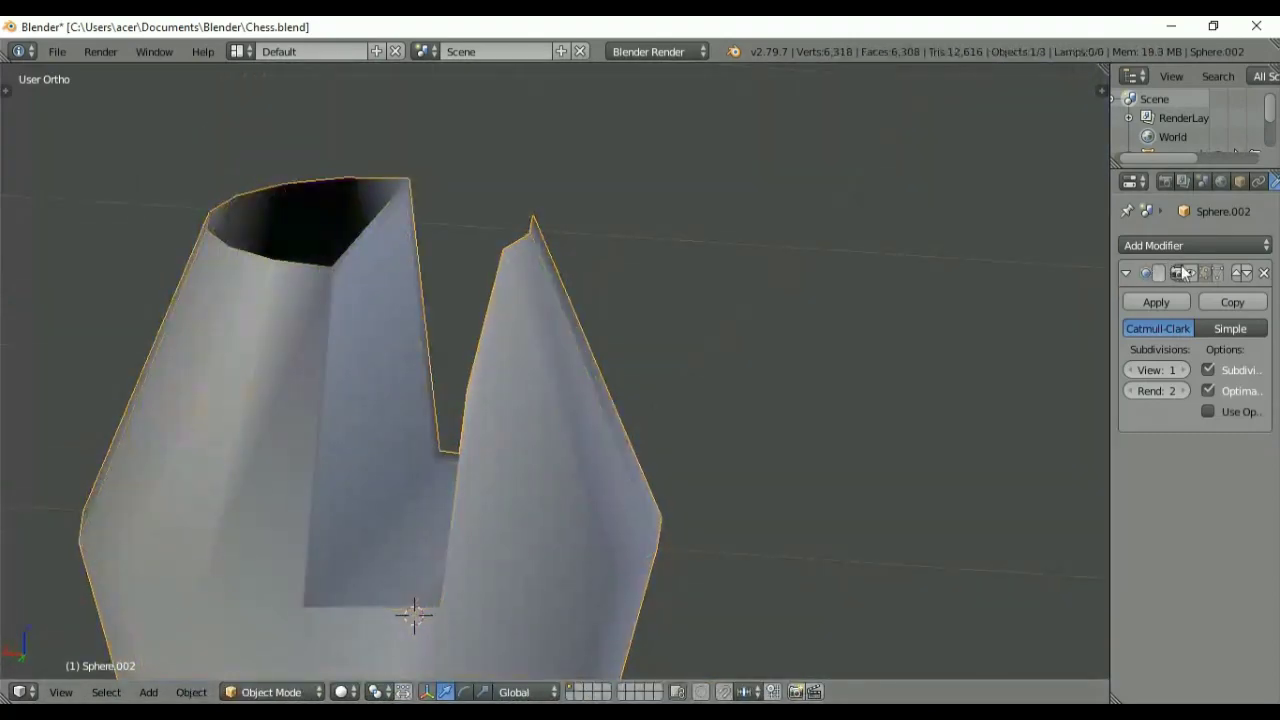
click(1183, 272)
middle_drag(816, 306, 620, 295)
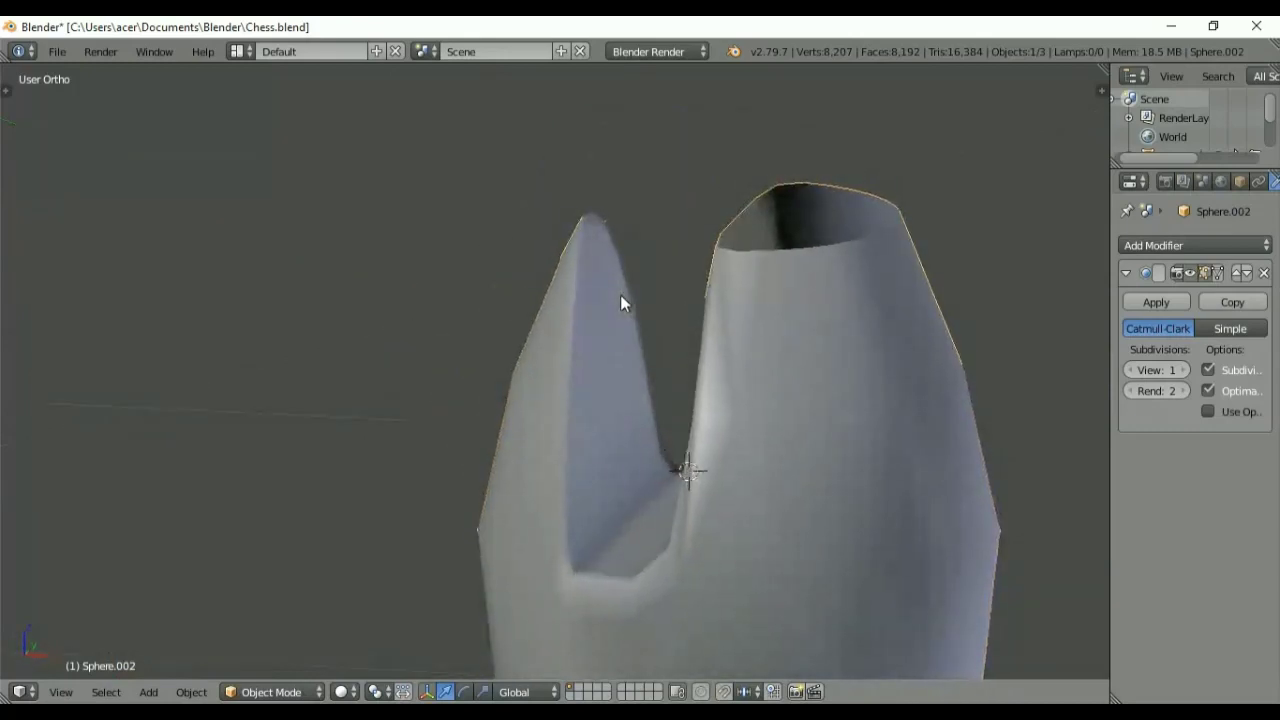
Step: Add two loop cuts around the head's narrow part, sliding one up below the existing diagonal edge and the other down to the slot's base
key(Tab)
key(ctrl+r)
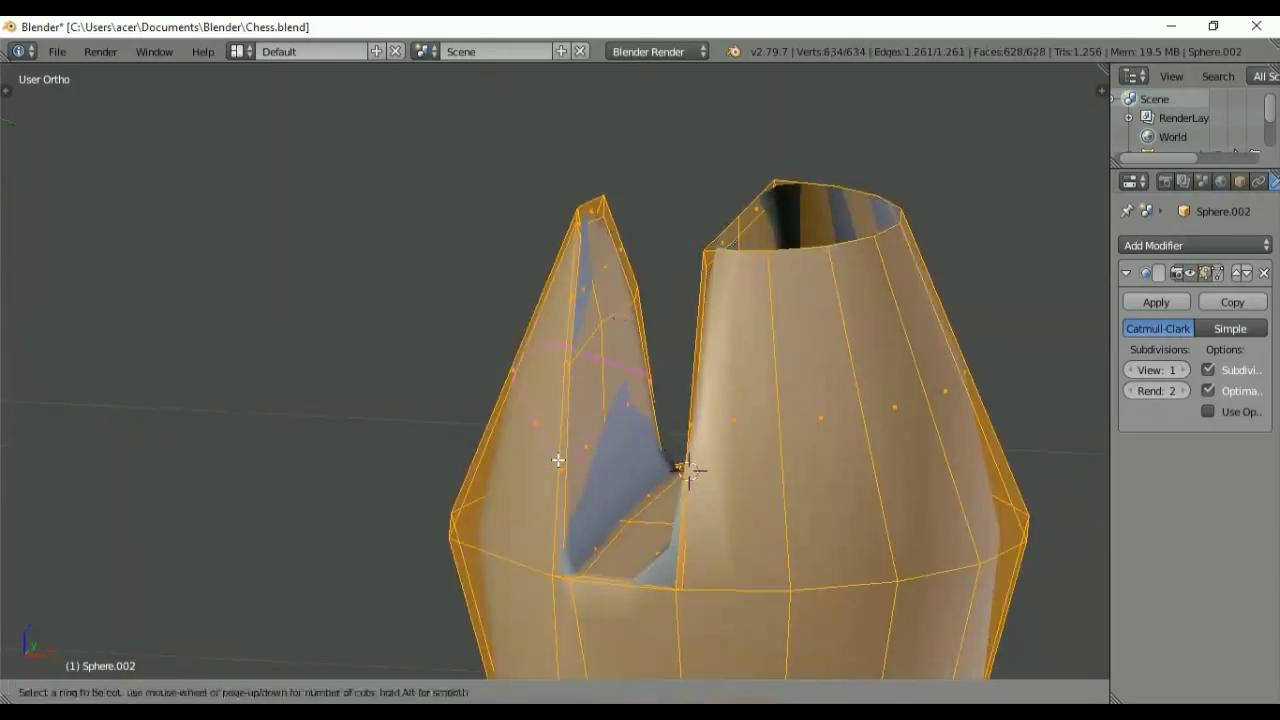
click(621, 318)
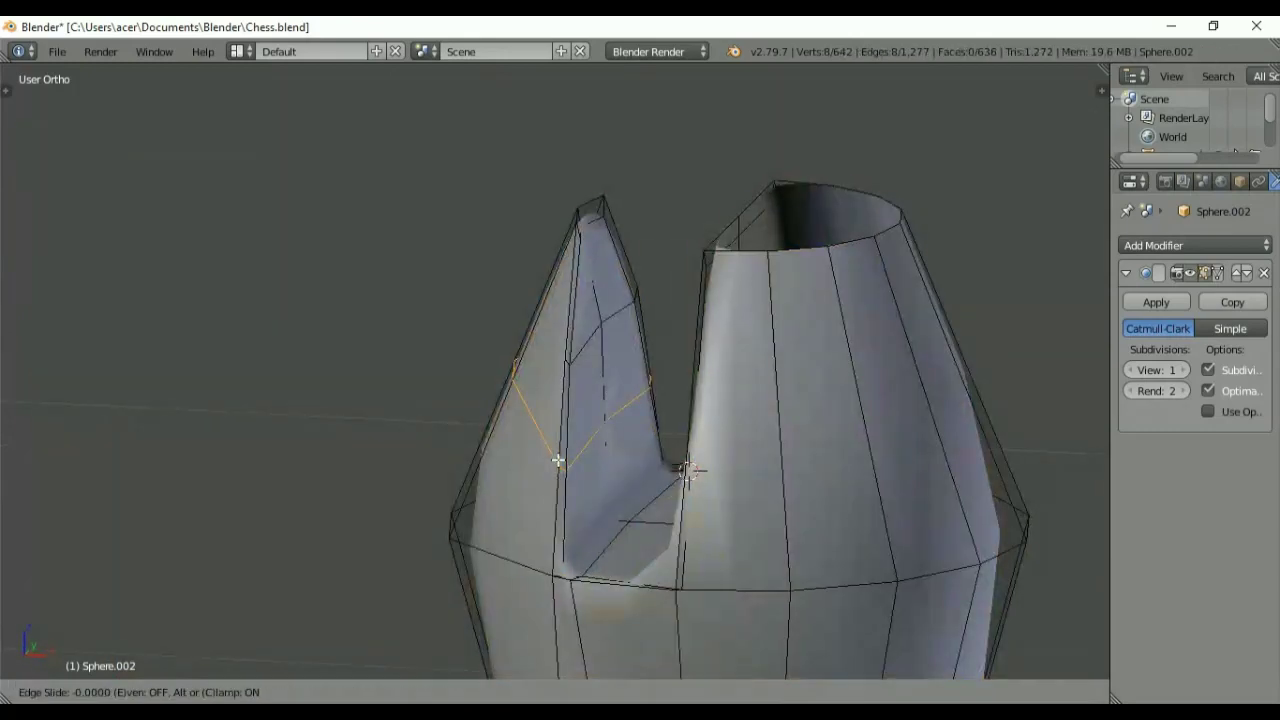
click(551, 364)
key(ctrl+r)
click(569, 403)
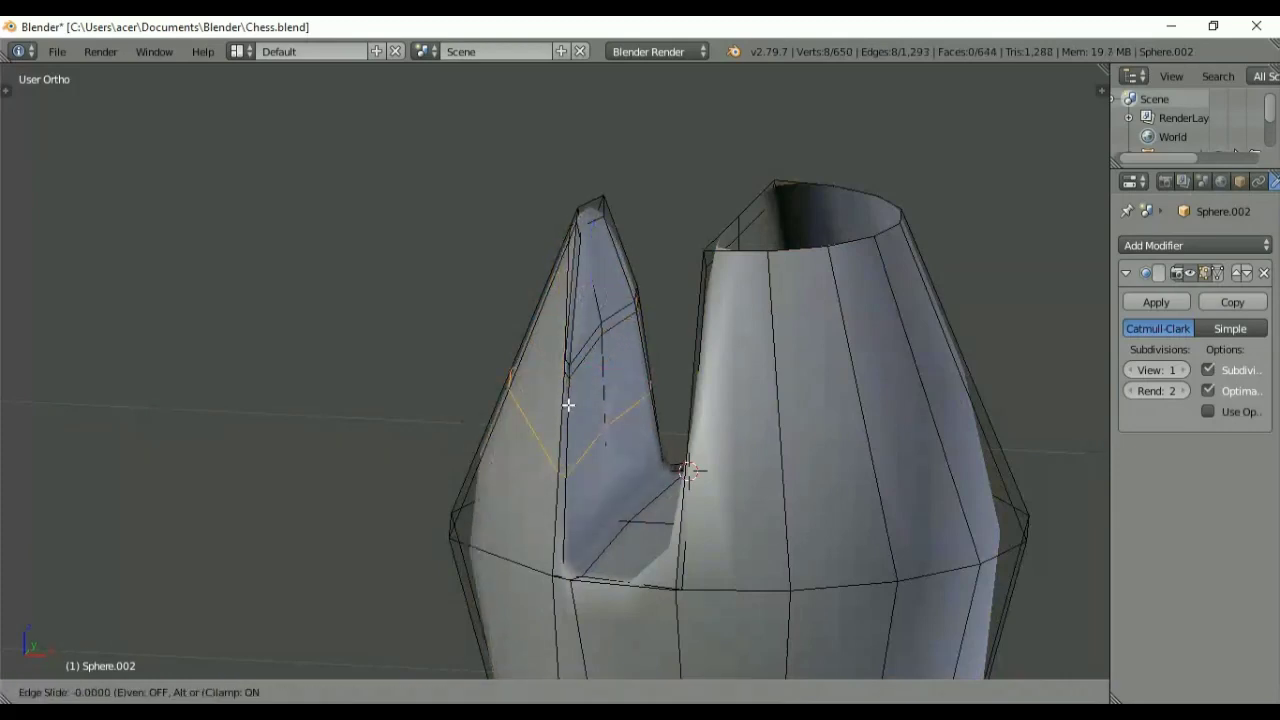
click(568, 490)
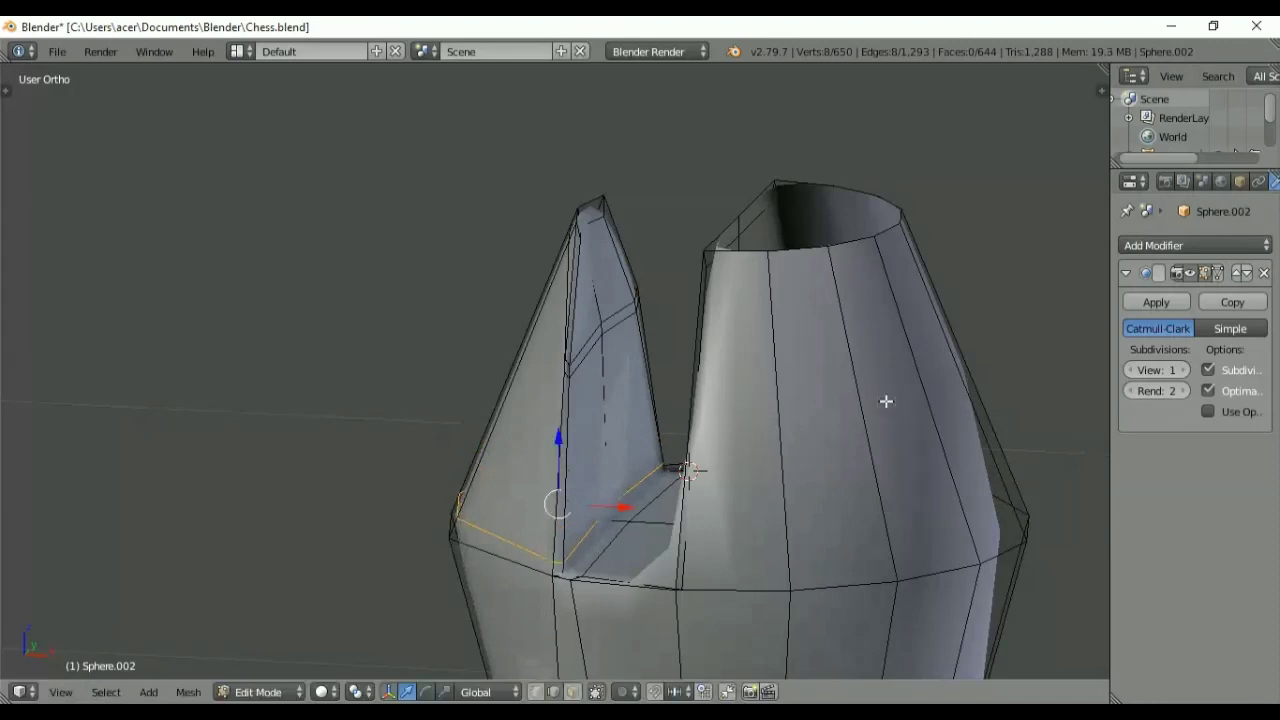
Step: Add a loop cut around the head's wide part and slide it down close to the widest edge ring
key(ctrl+r)
click(872, 430)
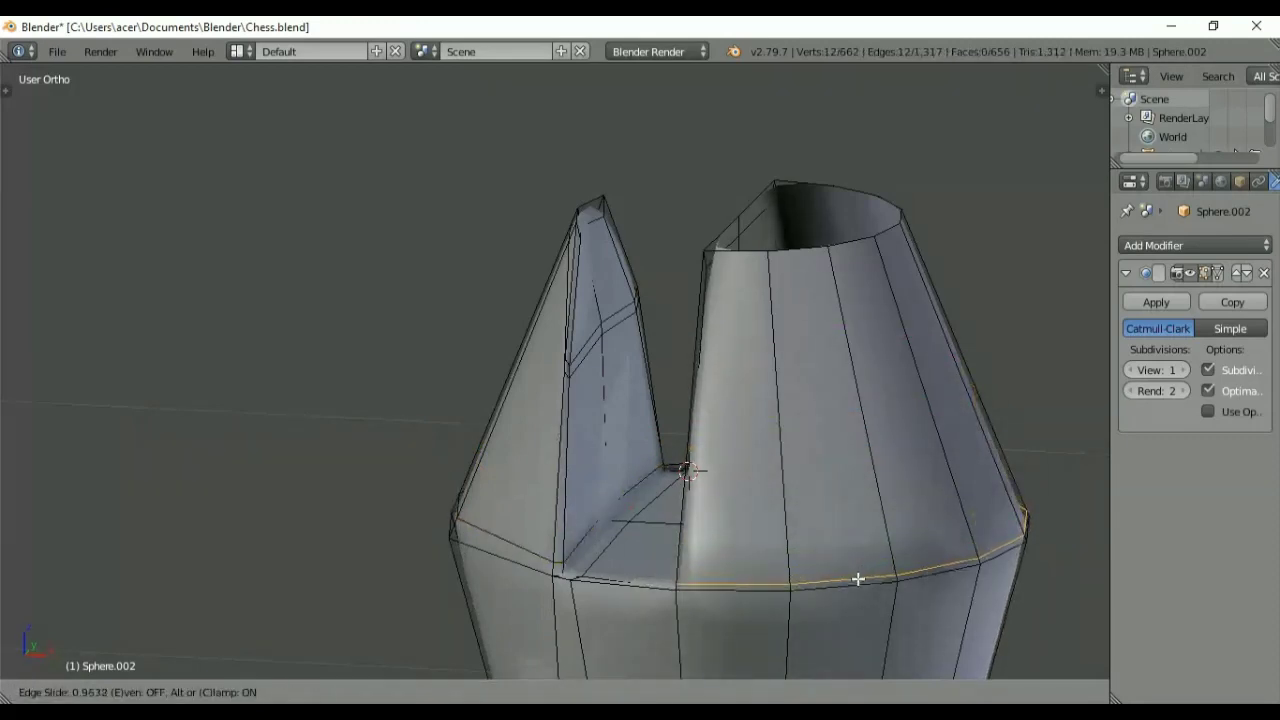
click(858, 579)
Step: In front view, extrude the wide part's open top edge loop upward along Z by about 0.15
key(KP_1)
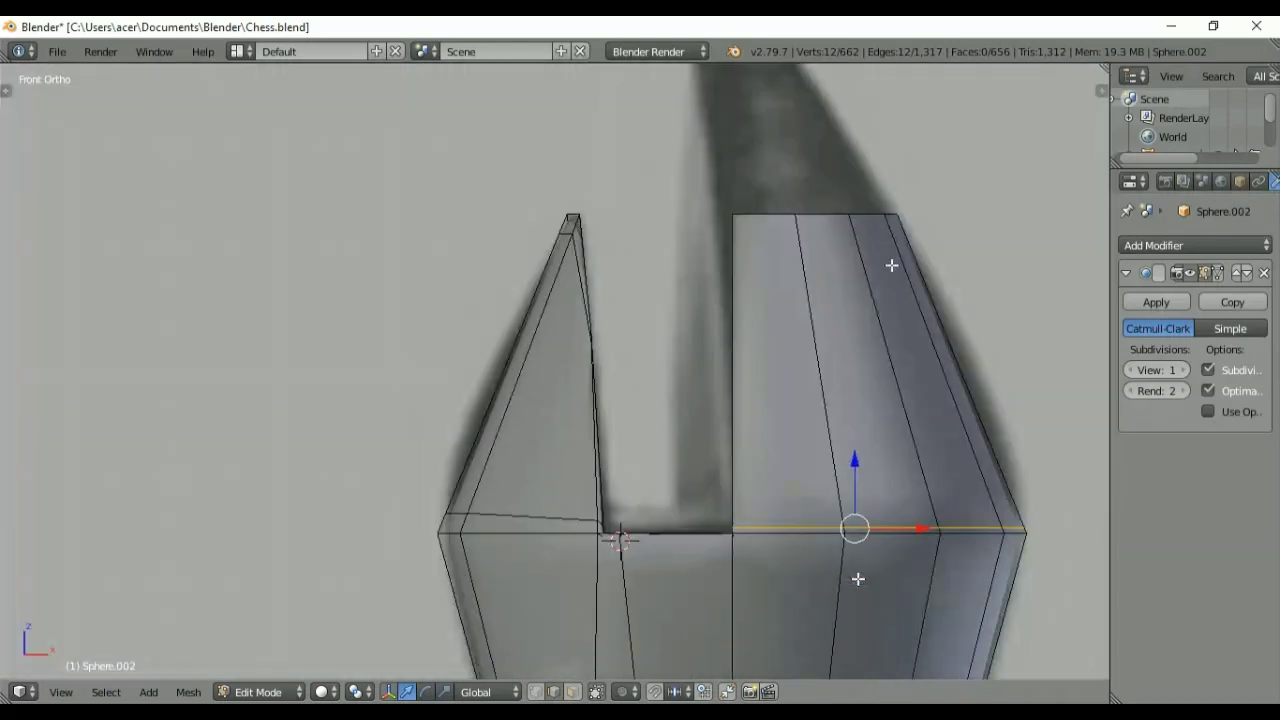
shift+middle_drag(892, 265, 864, 394)
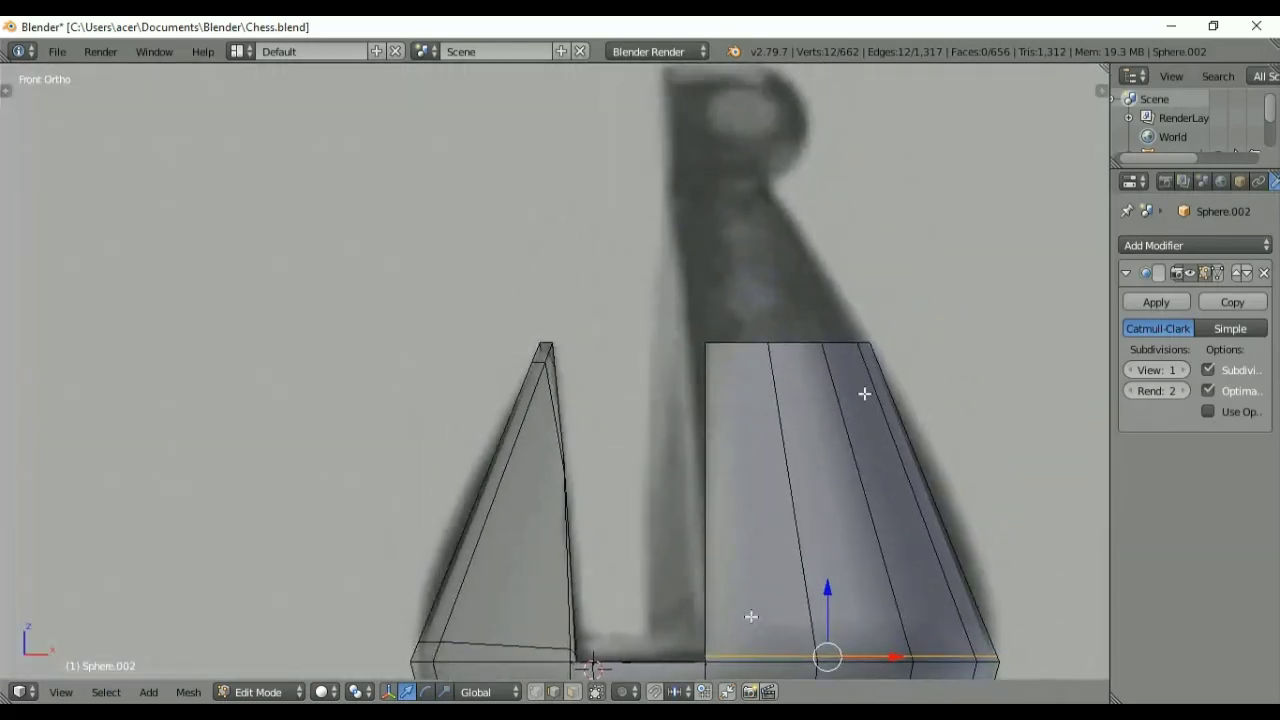
right_click(755, 348)
key(e)
key(z)
click(740, 182)
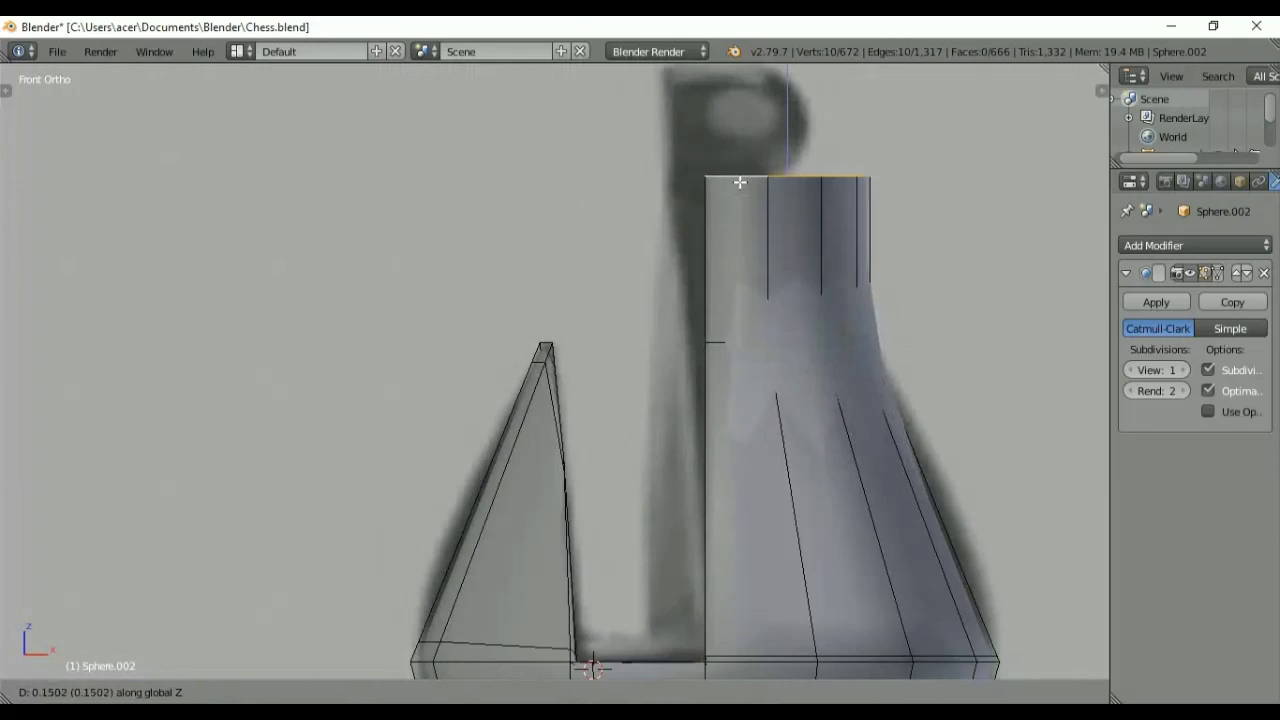
Step: Shift the extruded top loop toward the slot side and scale it down toward the reference's narrowing tip
key(g)
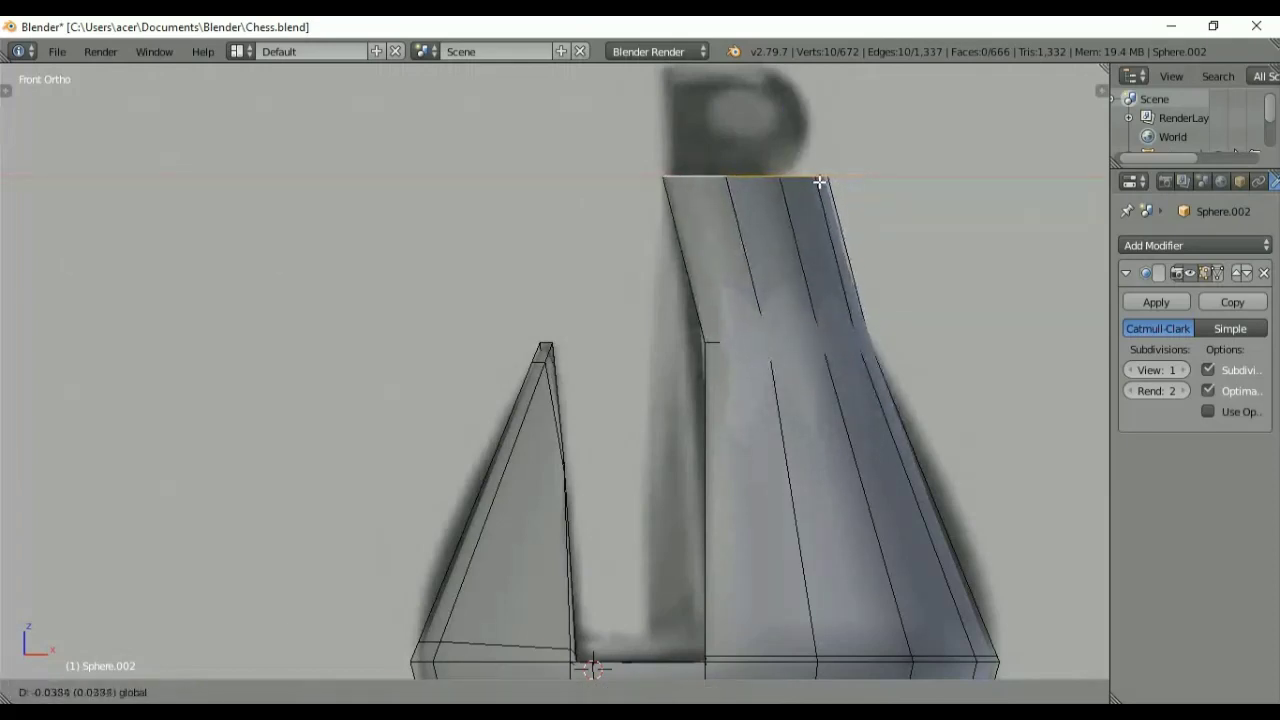
click(880, 200)
key(s)
click(907, 210)
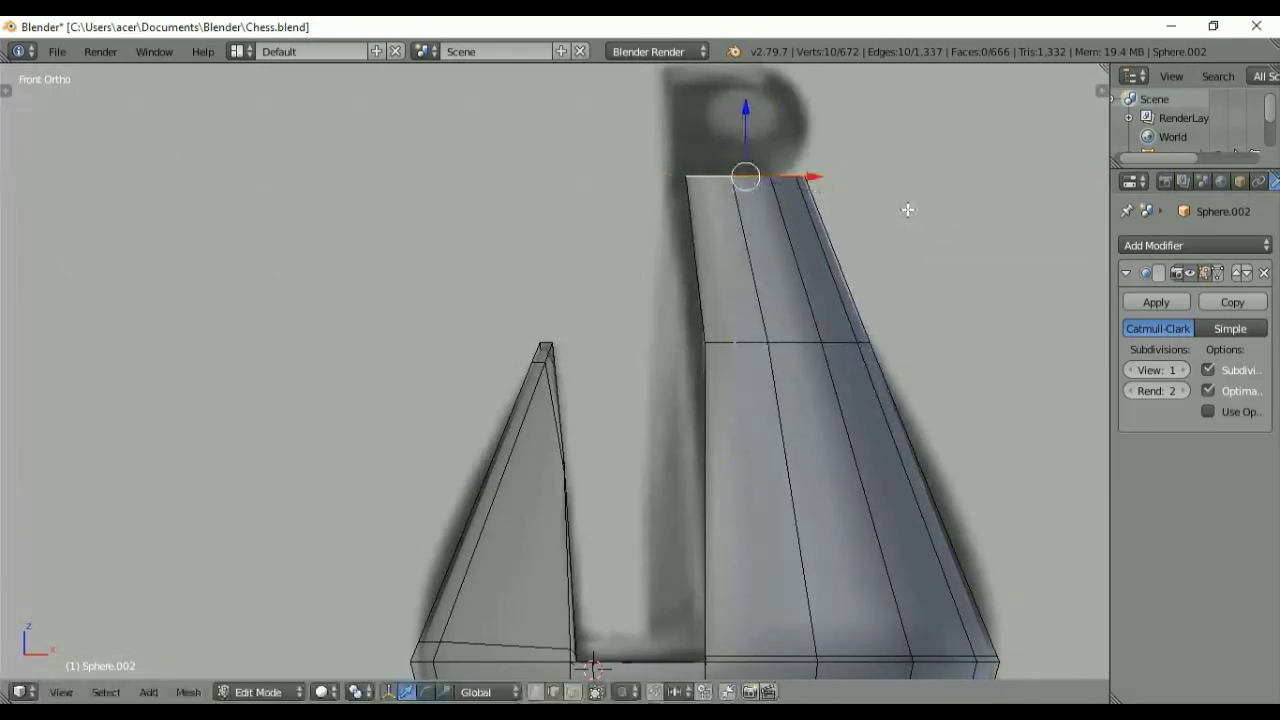
key(g)
click(834, 181)
Step: Switch to wireframe, scale the top loop to about 0.66 and move it along X toward the reference's slot edge
key(z)
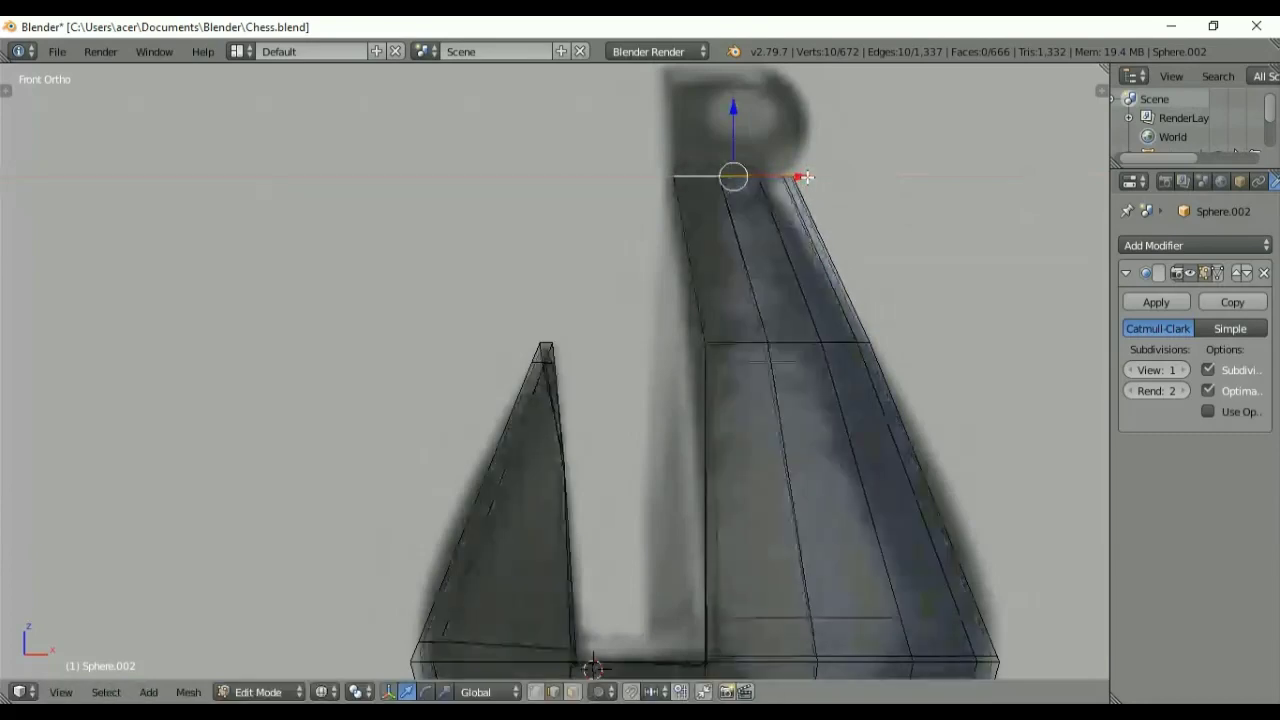
key(s)
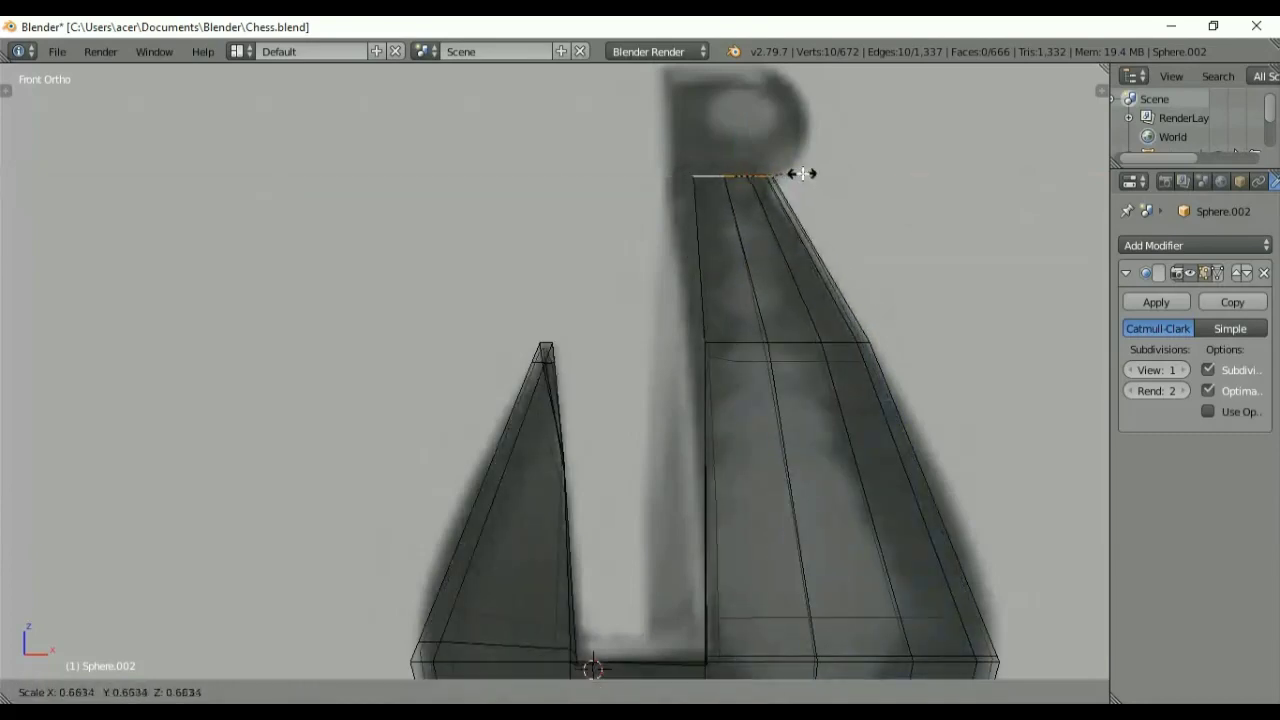
click(798, 174)
key(g)
key(x)
click(785, 181)
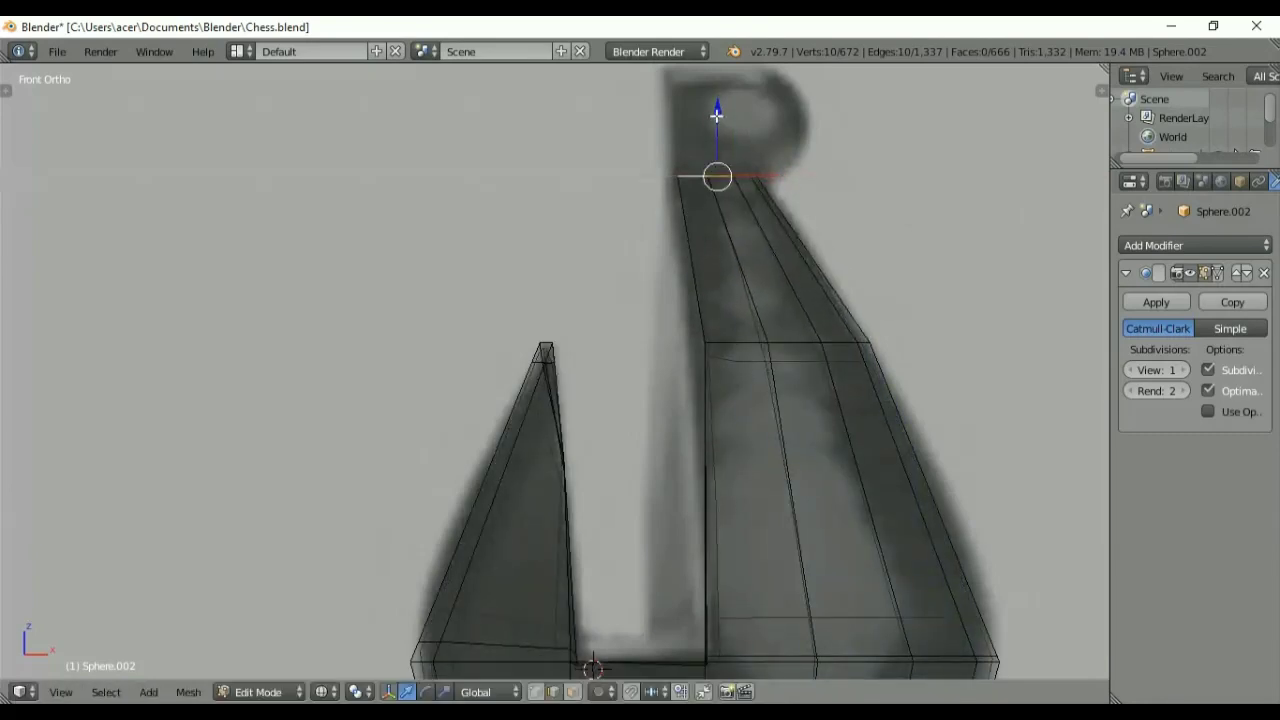
Step: Lower the top loop along Z to the reference's neck below the ball, enlarge it slightly and align it along X
key(g)
key(z)
click(716, 130)
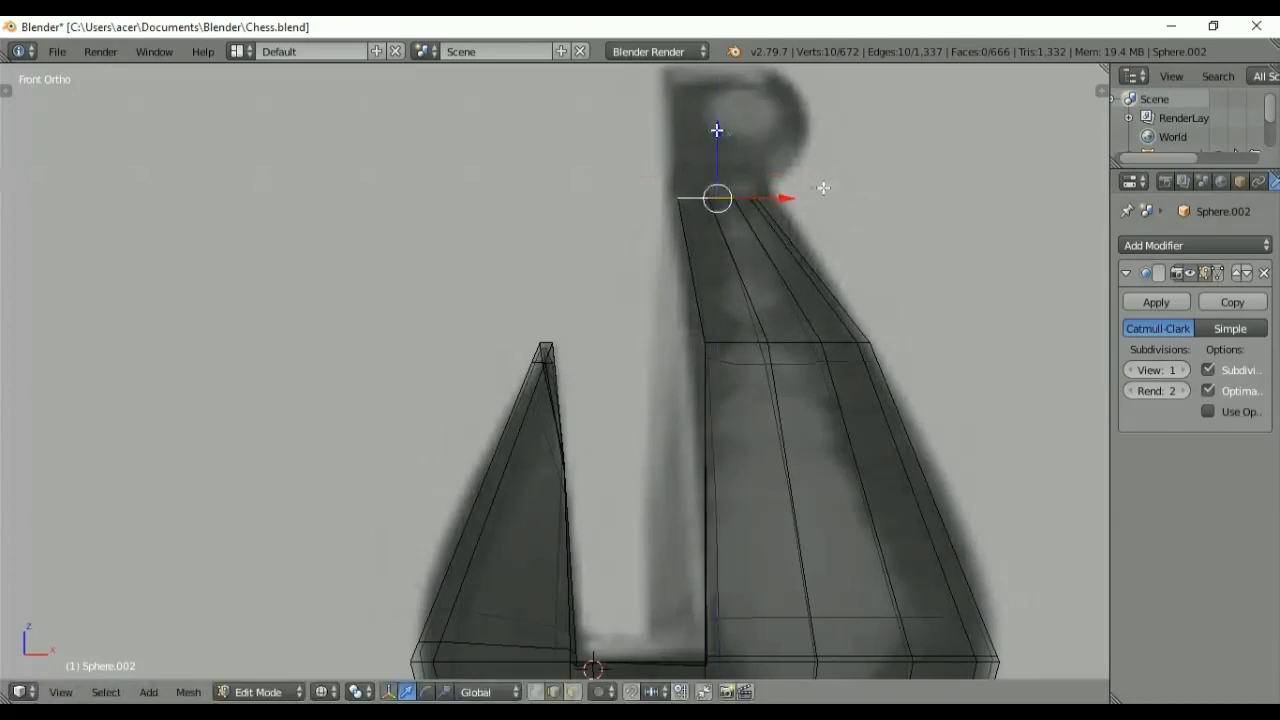
key(s)
click(834, 186)
key(g)
key(x)
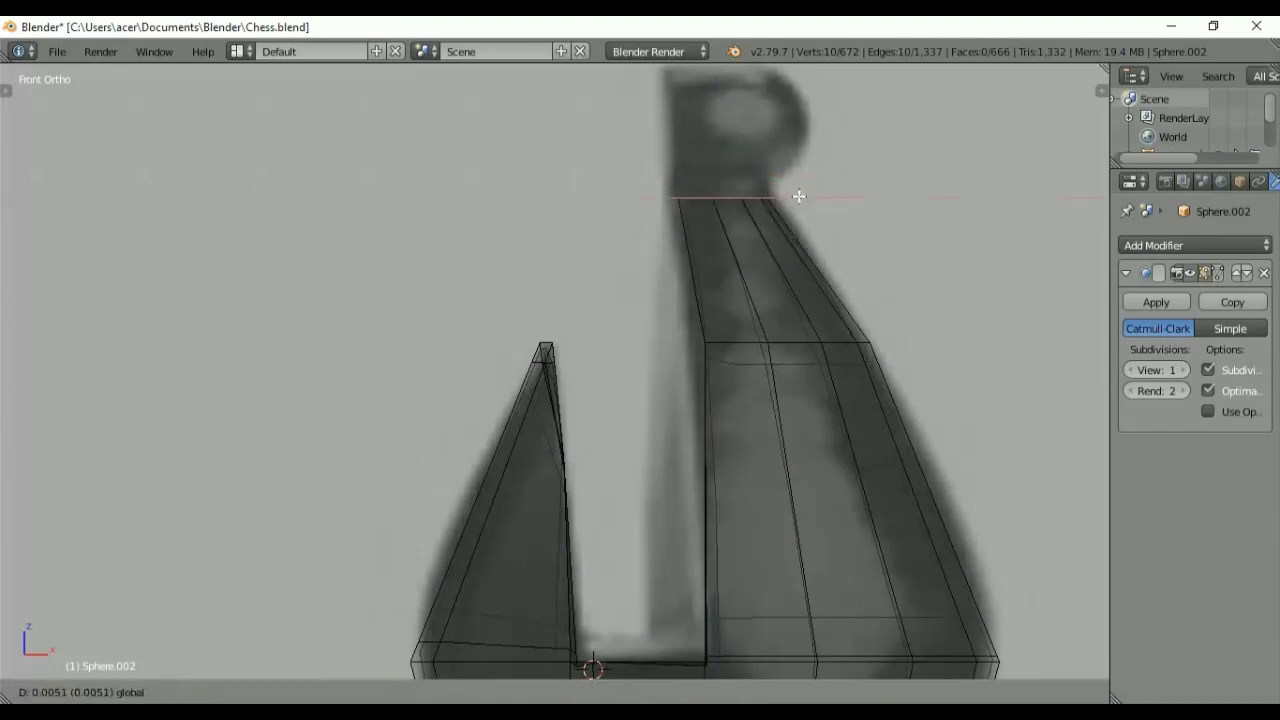
click(799, 196)
Step: Extrude the neck loop upward along Z twice, first a short section, then up to the top of the reference's ball
key(e)
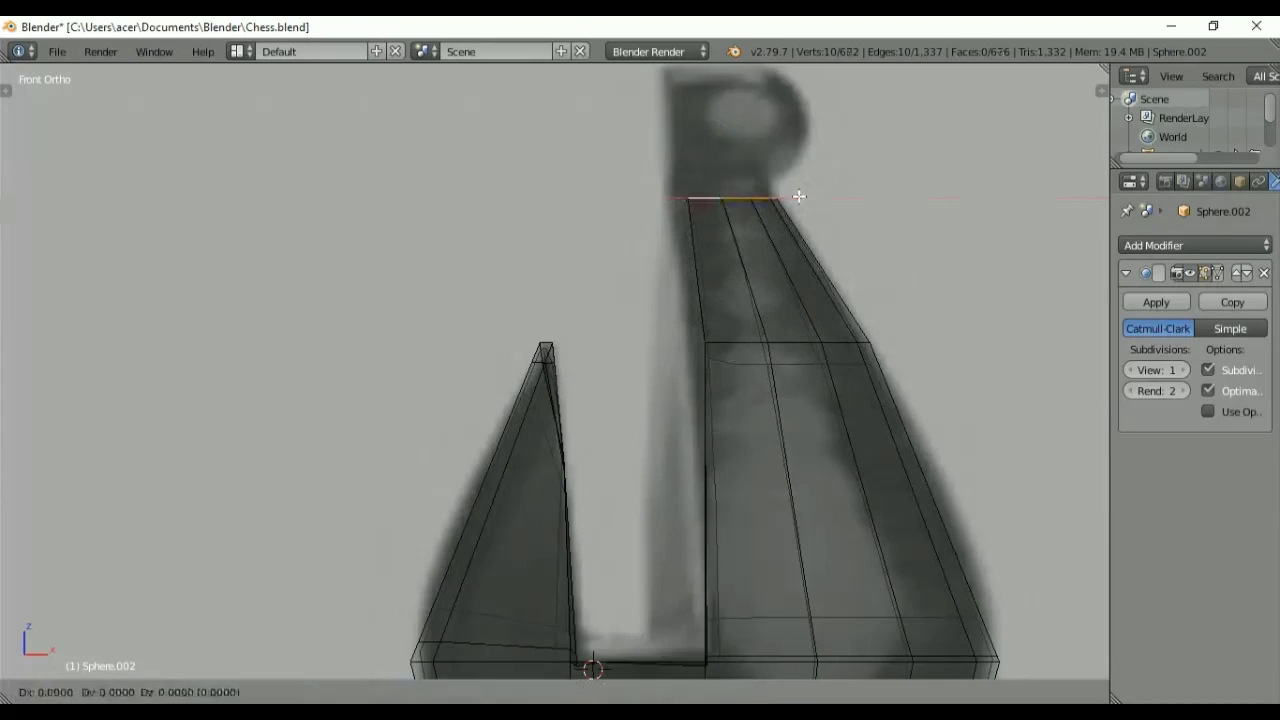
key(z)
click(797, 169)
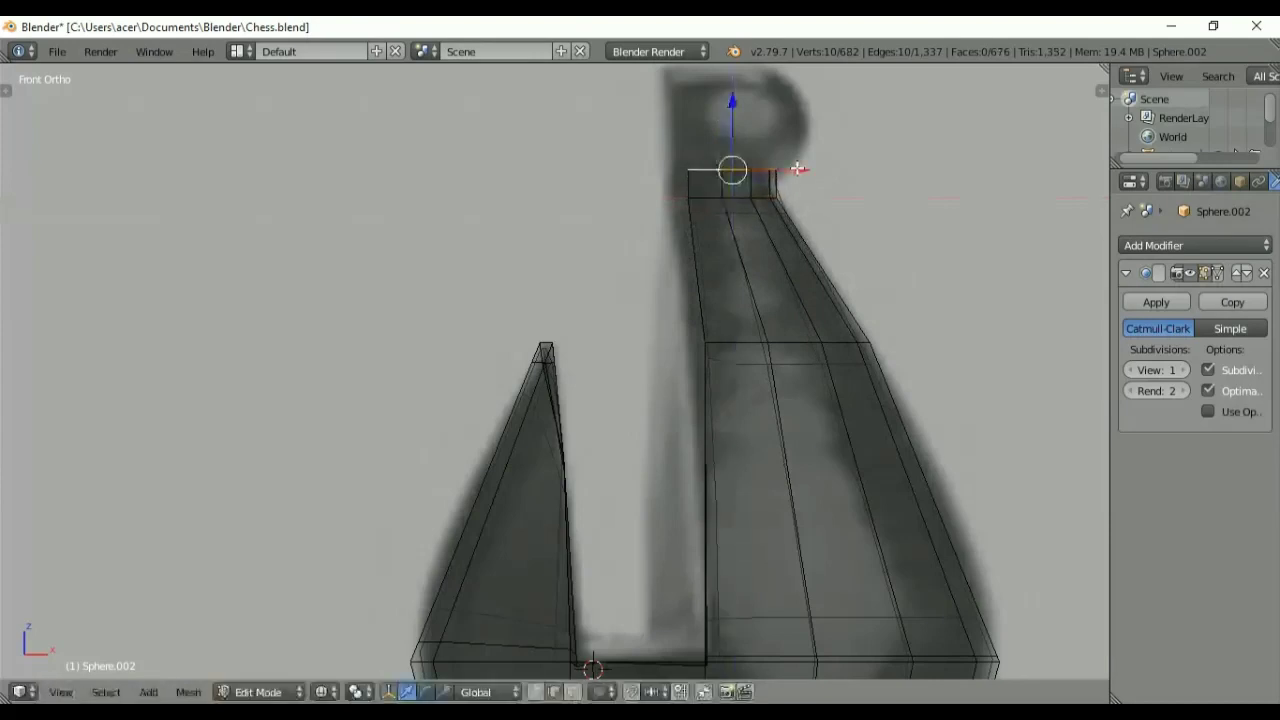
key(e)
key(z)
click(795, 77)
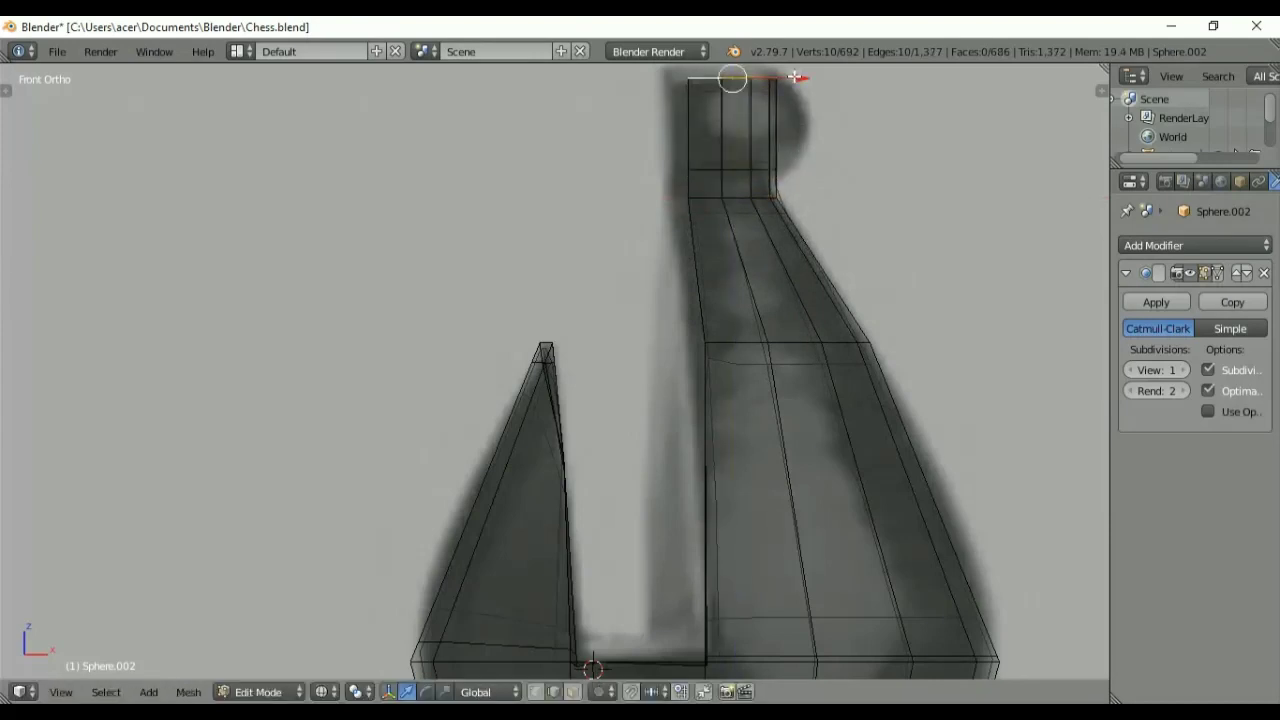
Step: Scale the bishop's top loop very slightly and cut two evenly spaced edge loops around the ball section
key(s)
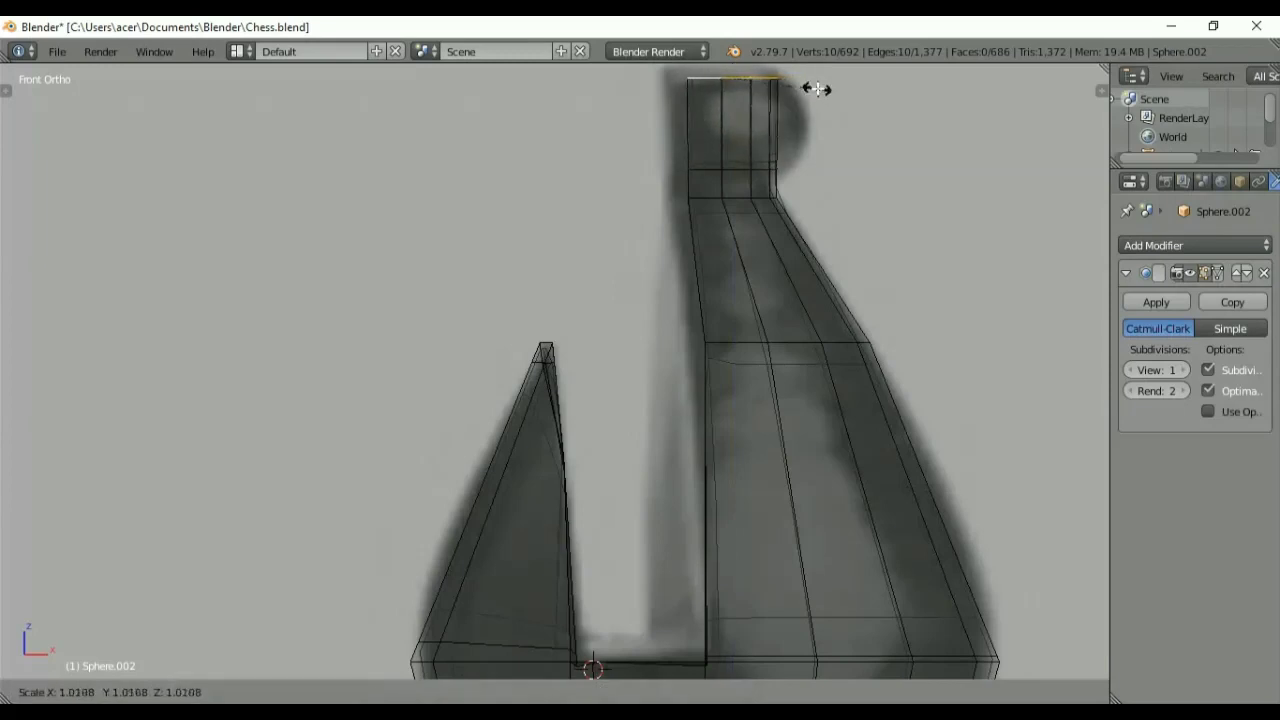
click(817, 89)
key(ctrl+r)
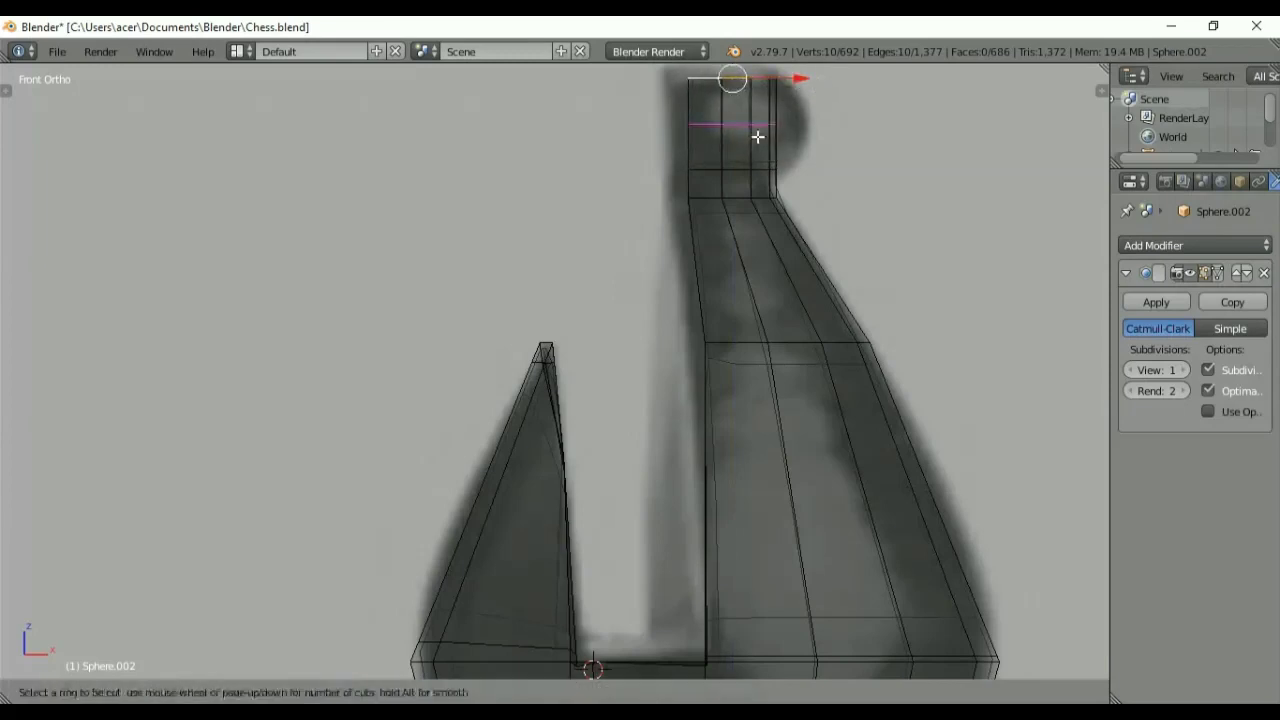
scroll(758, 137, up, 1)
click(758, 137)
click(758, 137)
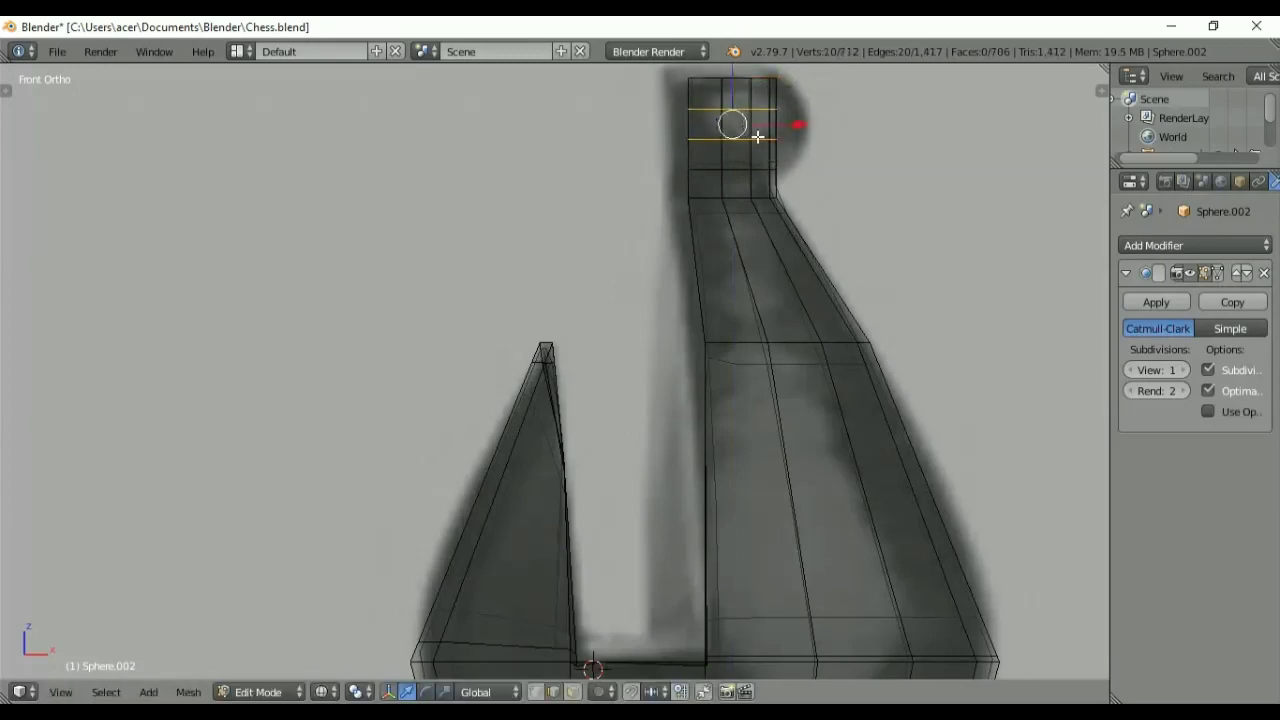
Step: Enlarge the two ball loops with Z locked and shift them along X to match the reference ball's outer edge
key(s)
key(shift+z)
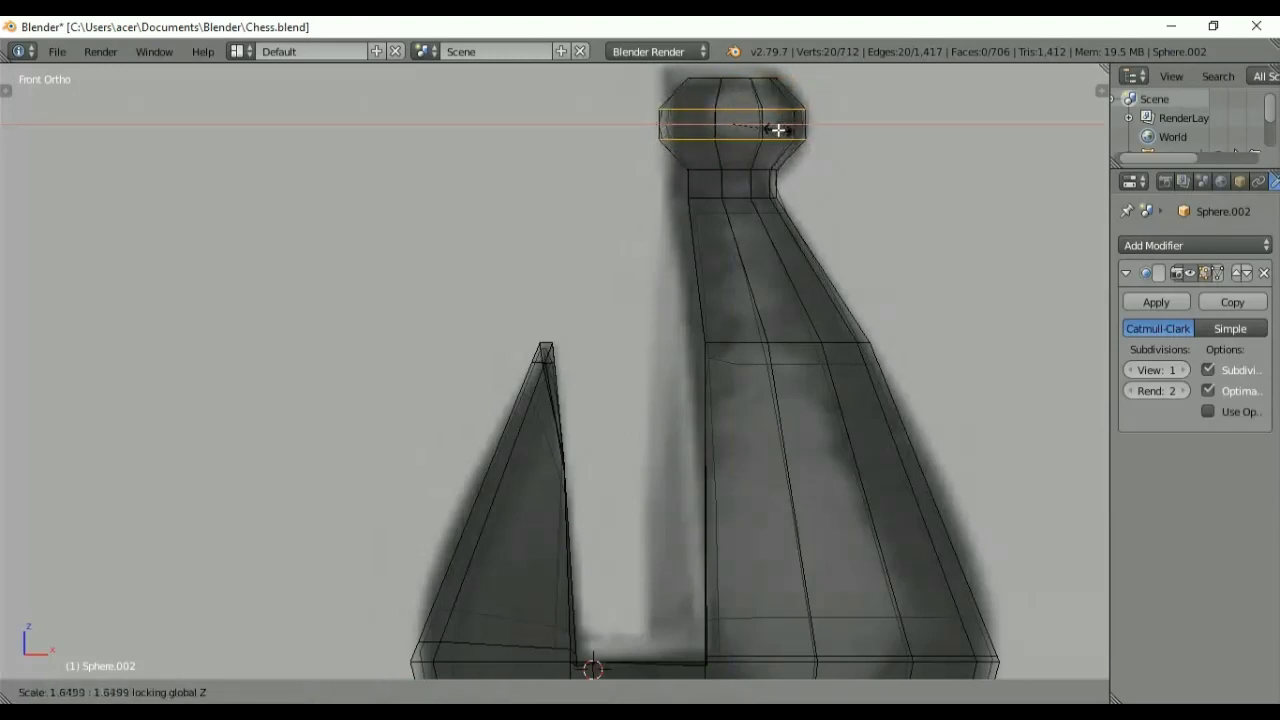
click(778, 130)
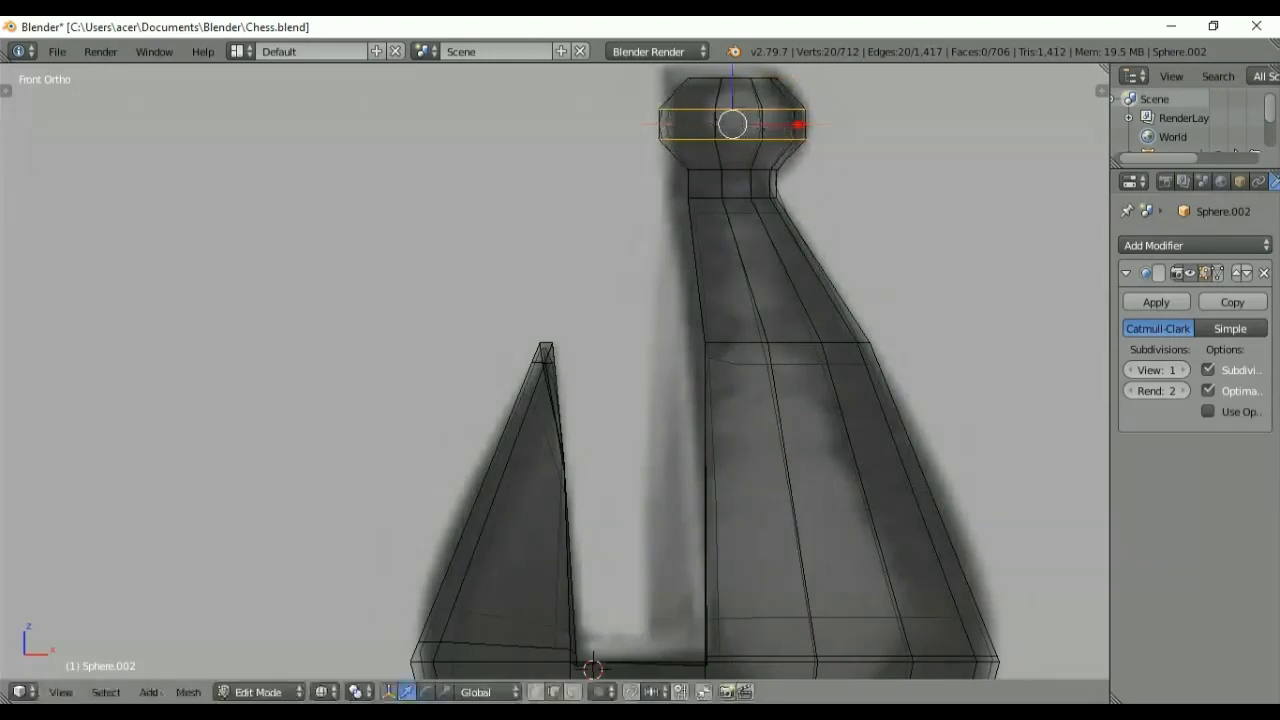
key(s)
key(shift+z)
click(770, 128)
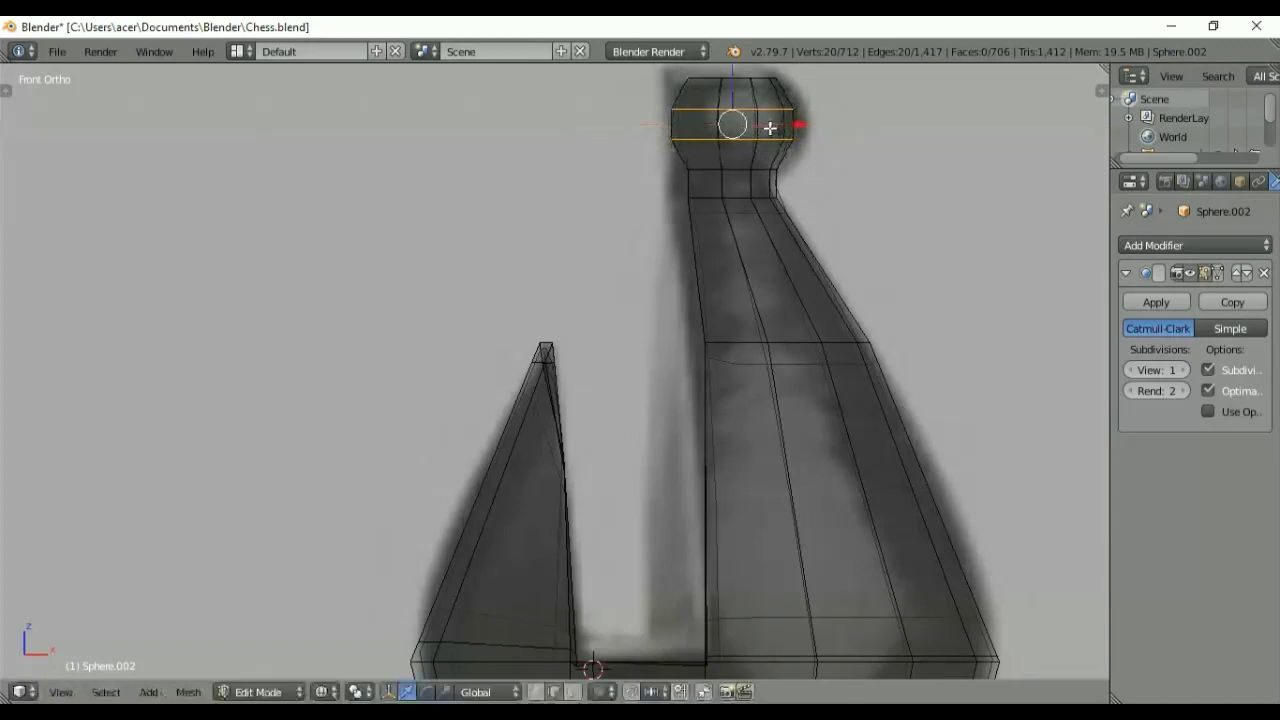
drag(799, 124, 814, 120)
Step: Fill the open loop on top of the ball with faces and inspect the smoothed bishop head in Object Mode
key(z)
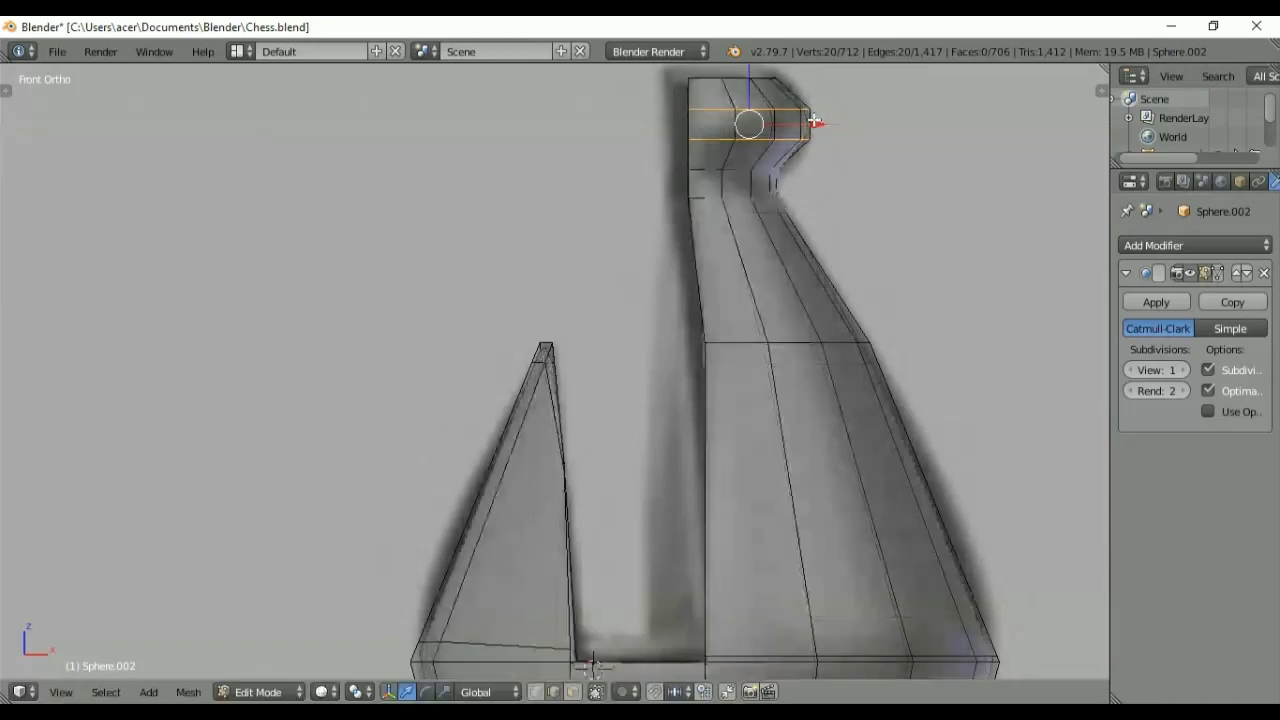
middle_drag(763, 141, 676, 439)
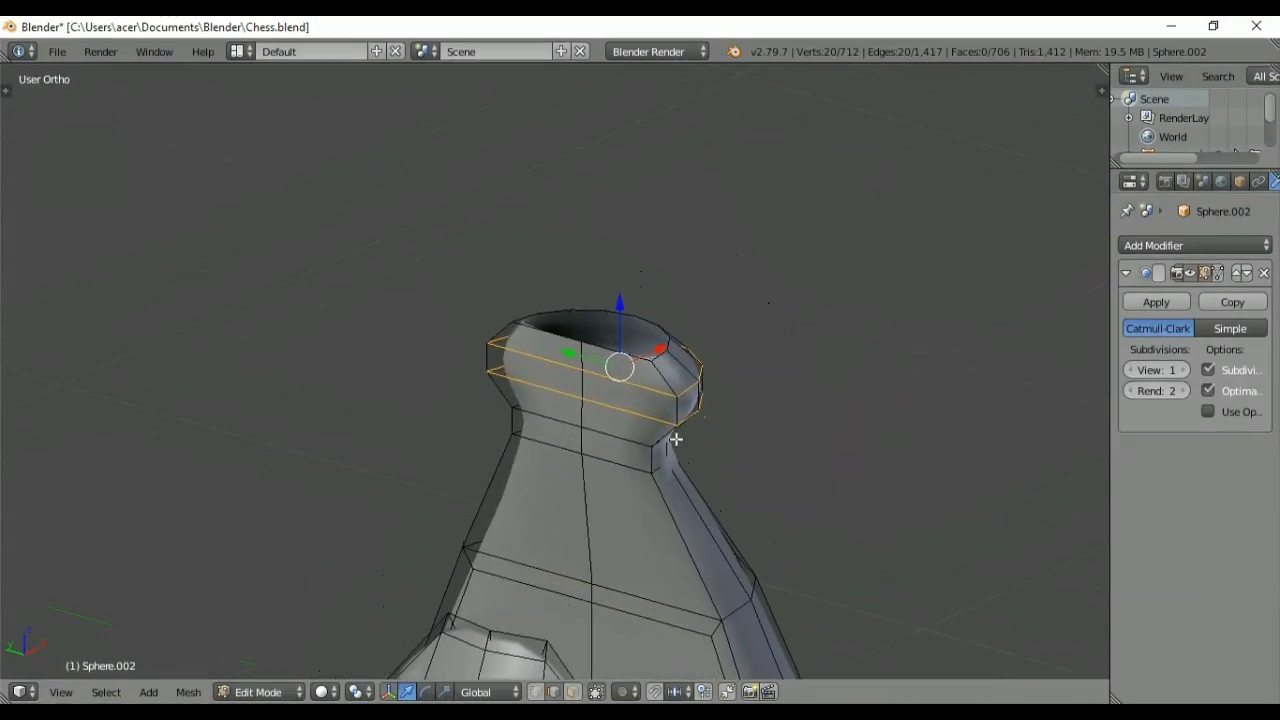
alt+right_click(607, 350)
key(space)
key(Return)
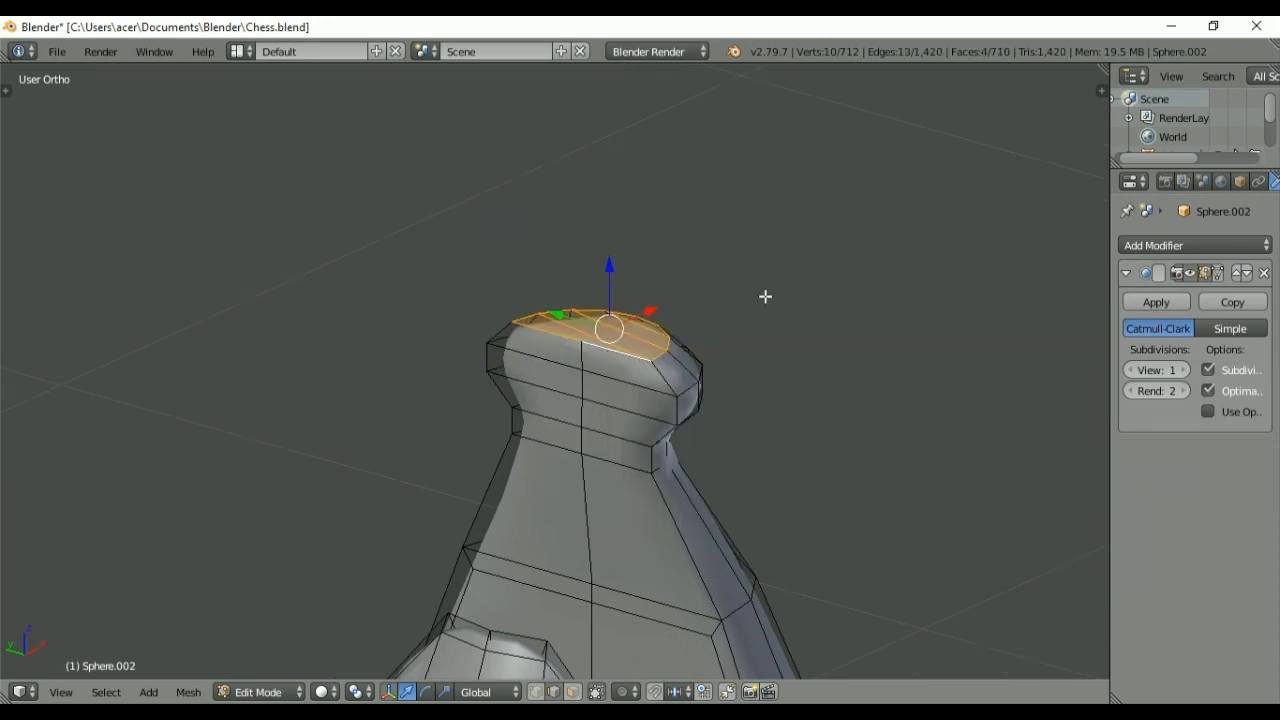
key(Tab)
scroll(754, 240, up, 4)
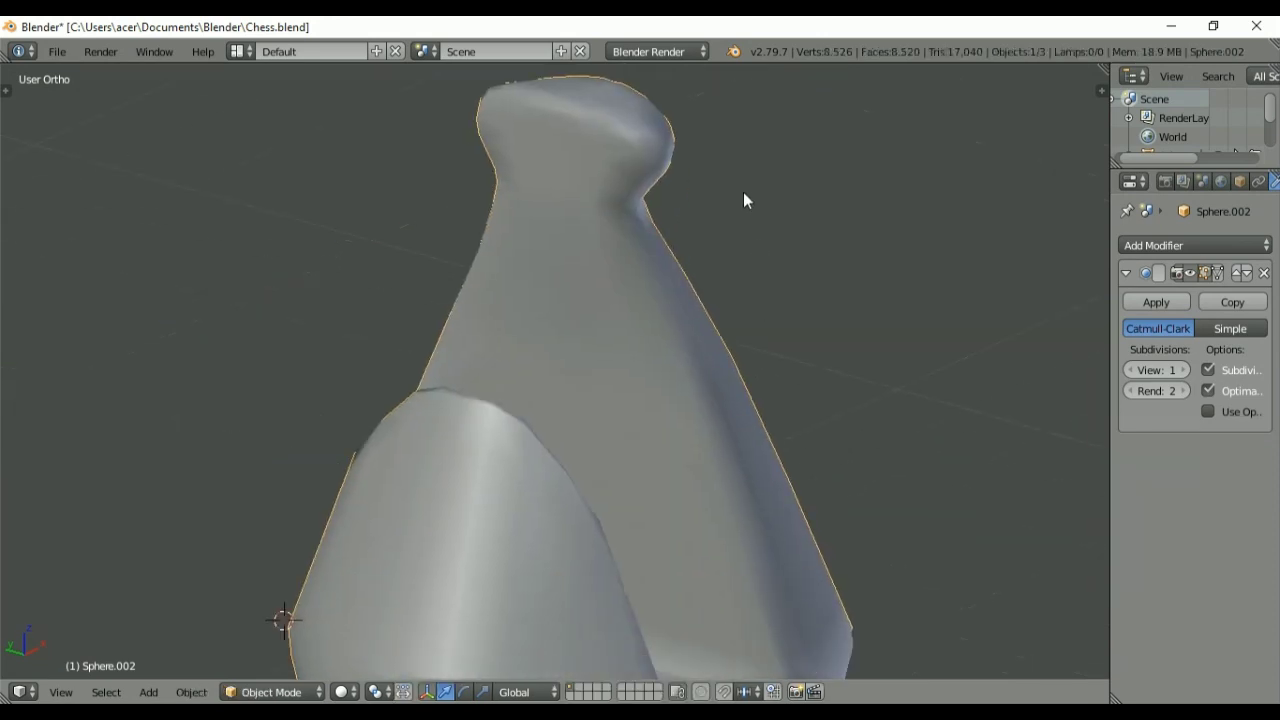
middle_drag(743, 192, 595, 165)
Step: Select the two neck loops below the ball and the loop at the base of the bishop's head, in front wireframe view
key(Tab)
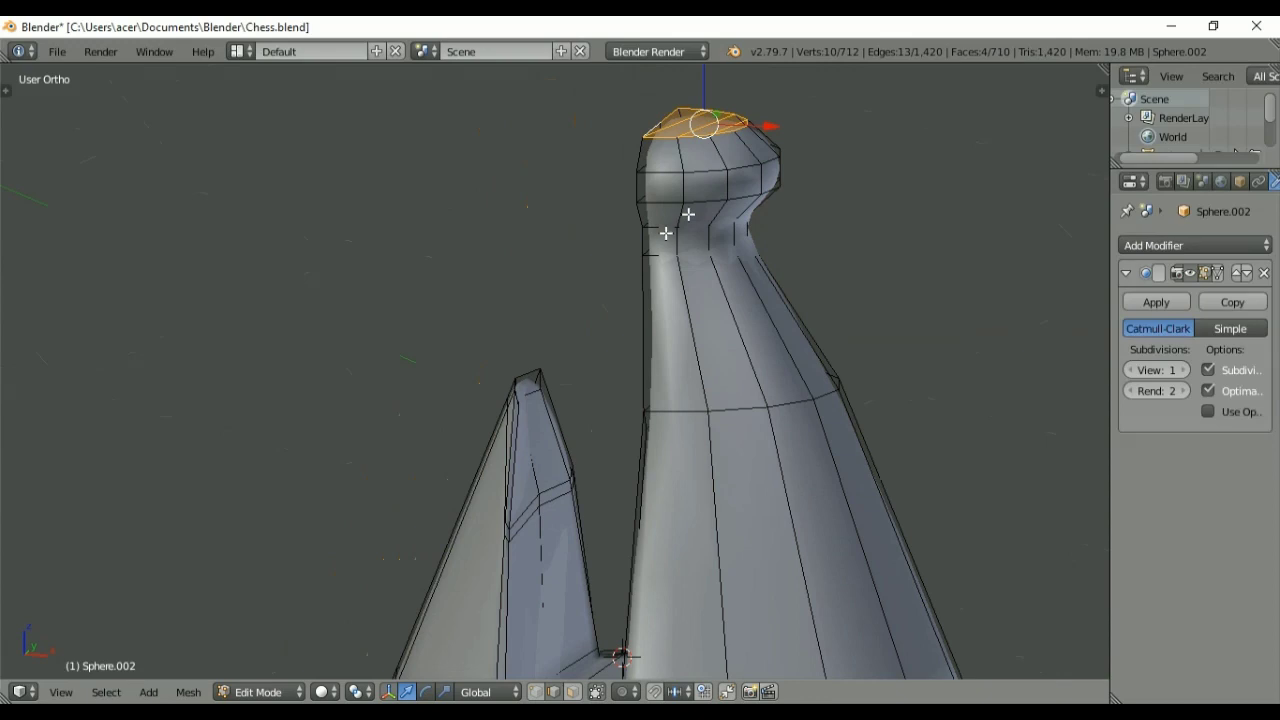
alt+right_click(666, 233)
alt+shift+right_click(666, 259)
scroll(800, 300, down, 4)
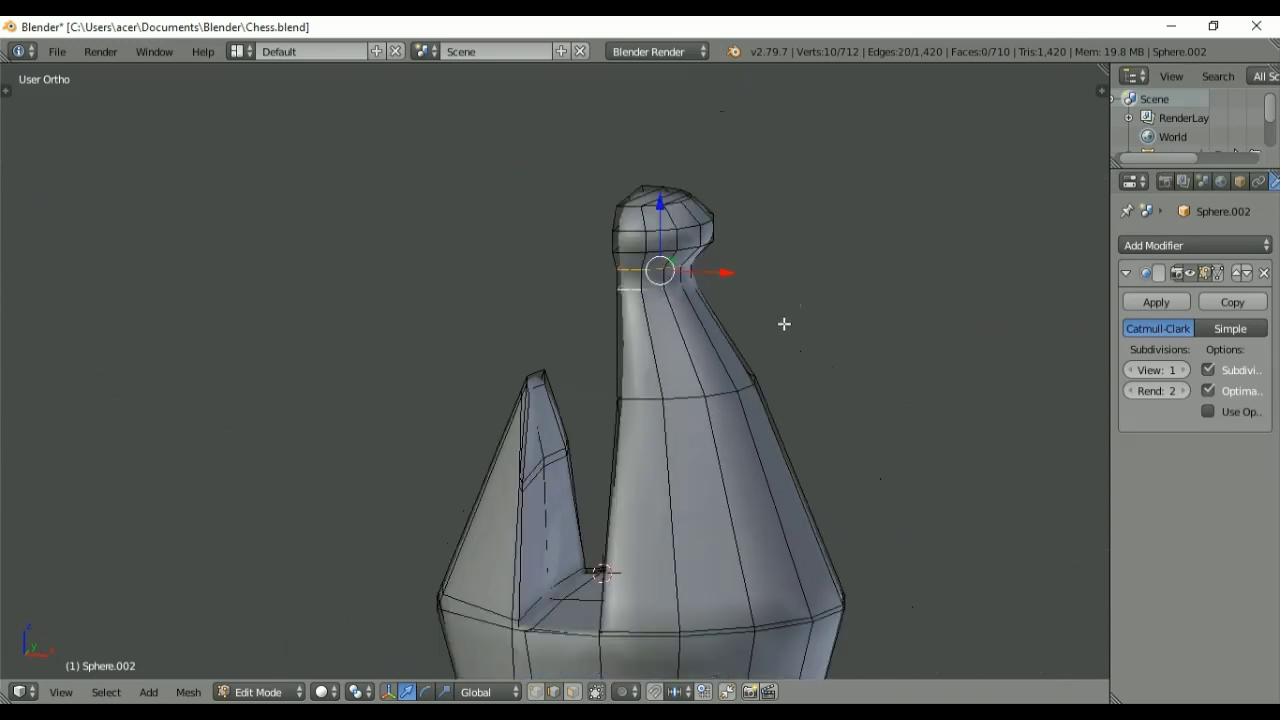
shift+middle_drag(771, 366, 780, 119)
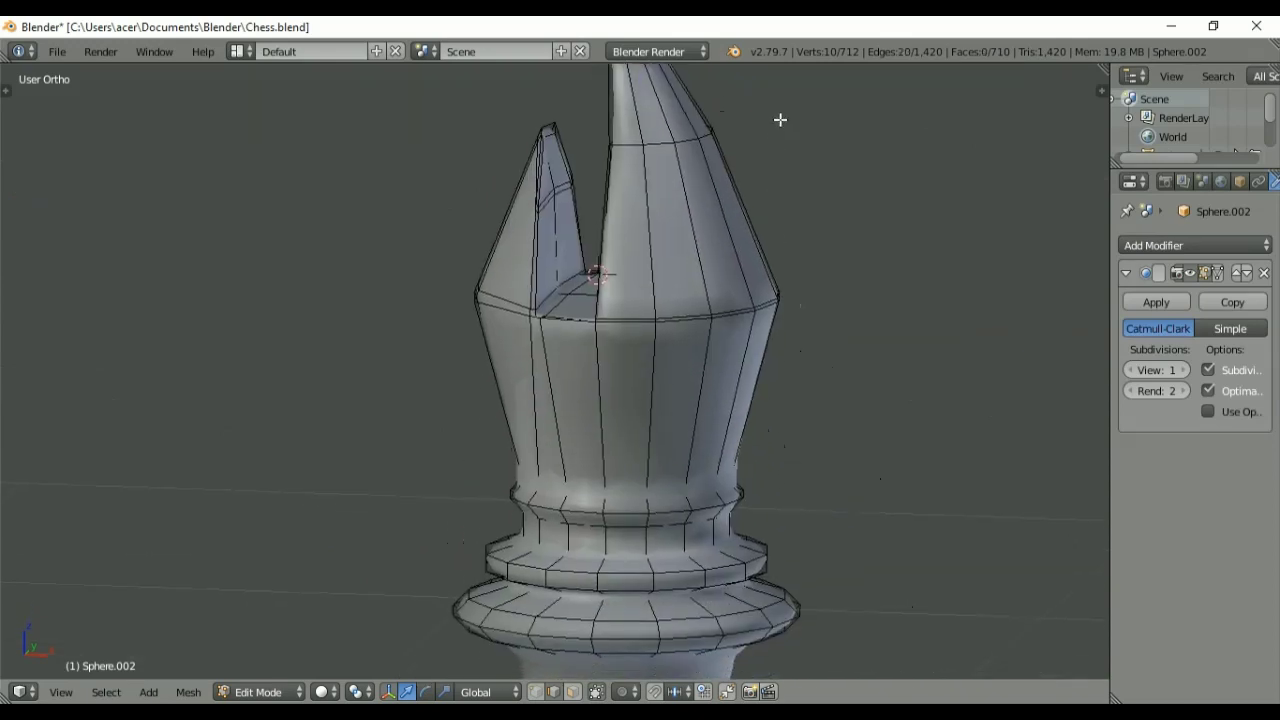
alt+shift+right_click(634, 493)
key(w)
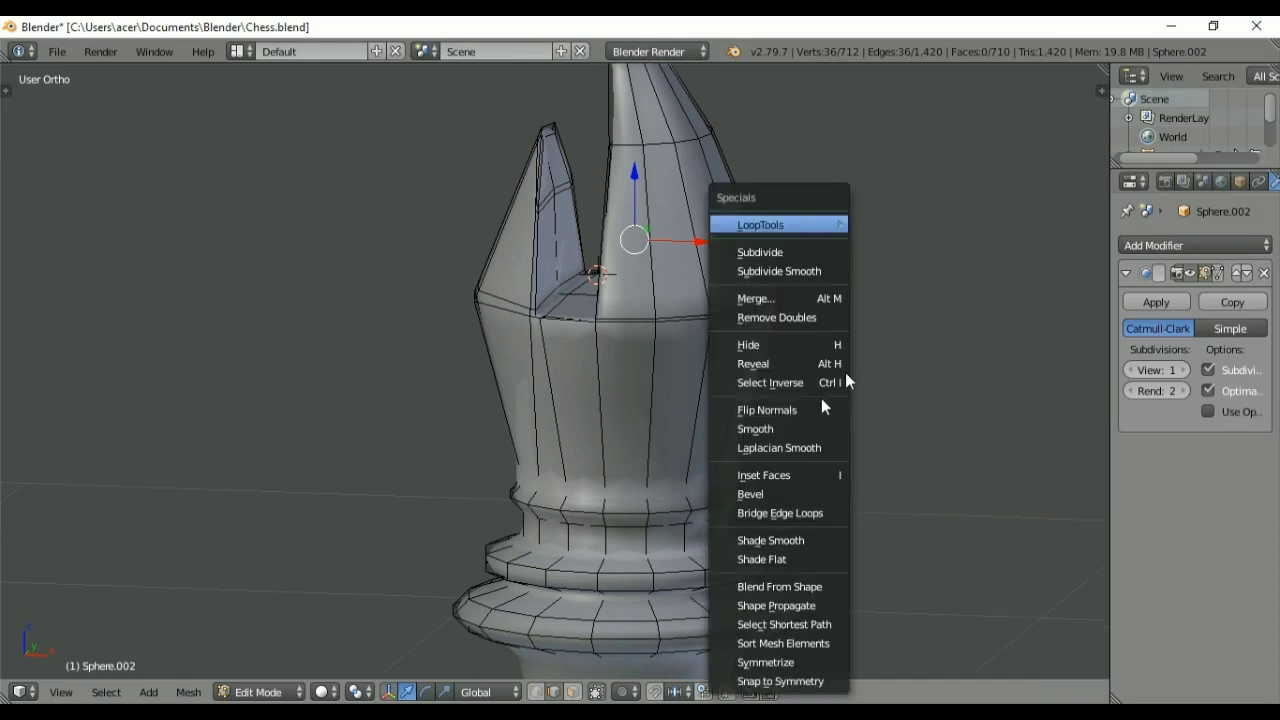
key(z)
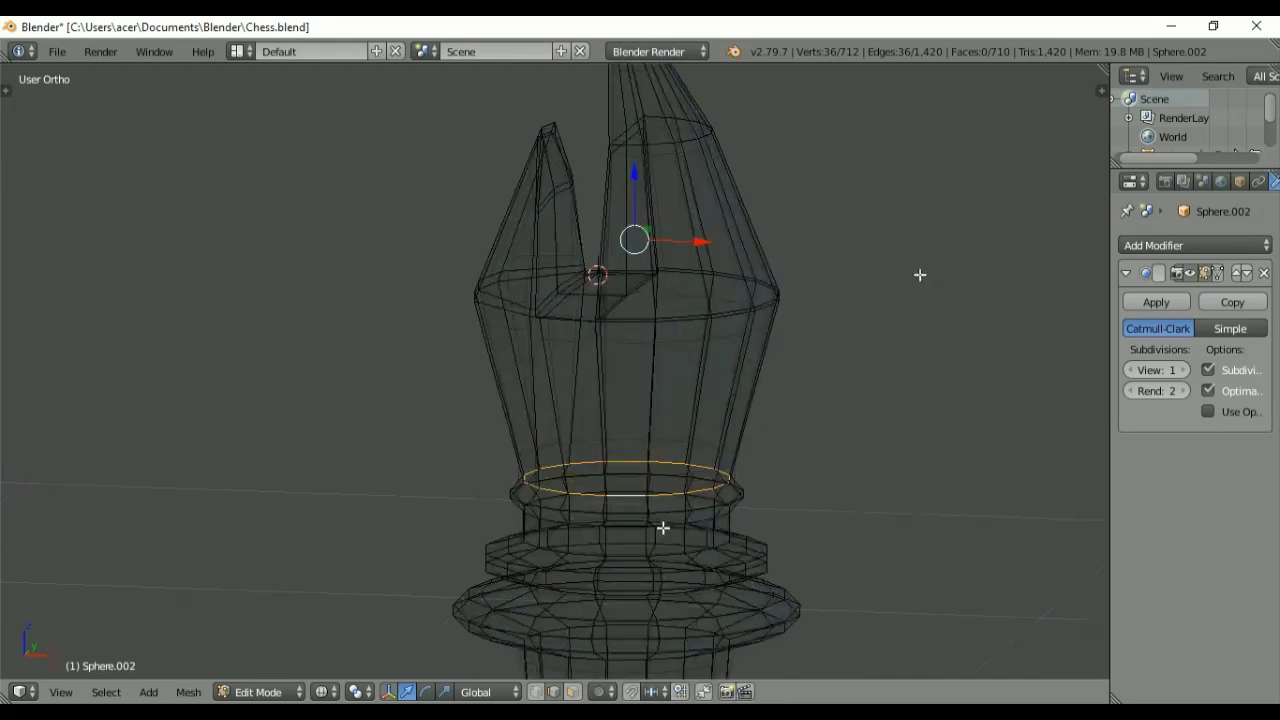
key(z)
key(KP_1)
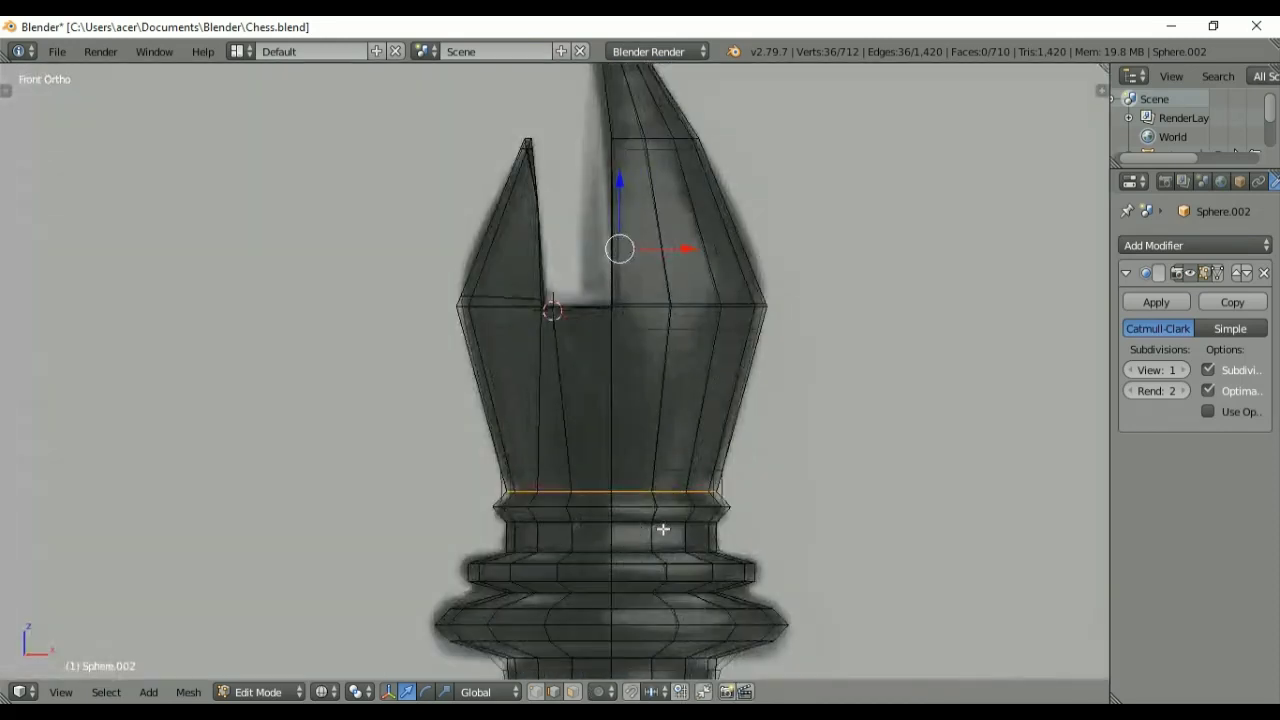
Step: Add the four collar crease loops and the loop above the base ring to the selection, and bevel them all by about 0.0036
alt+shift+right_click(629, 523)
alt+shift+right_click(620, 554)
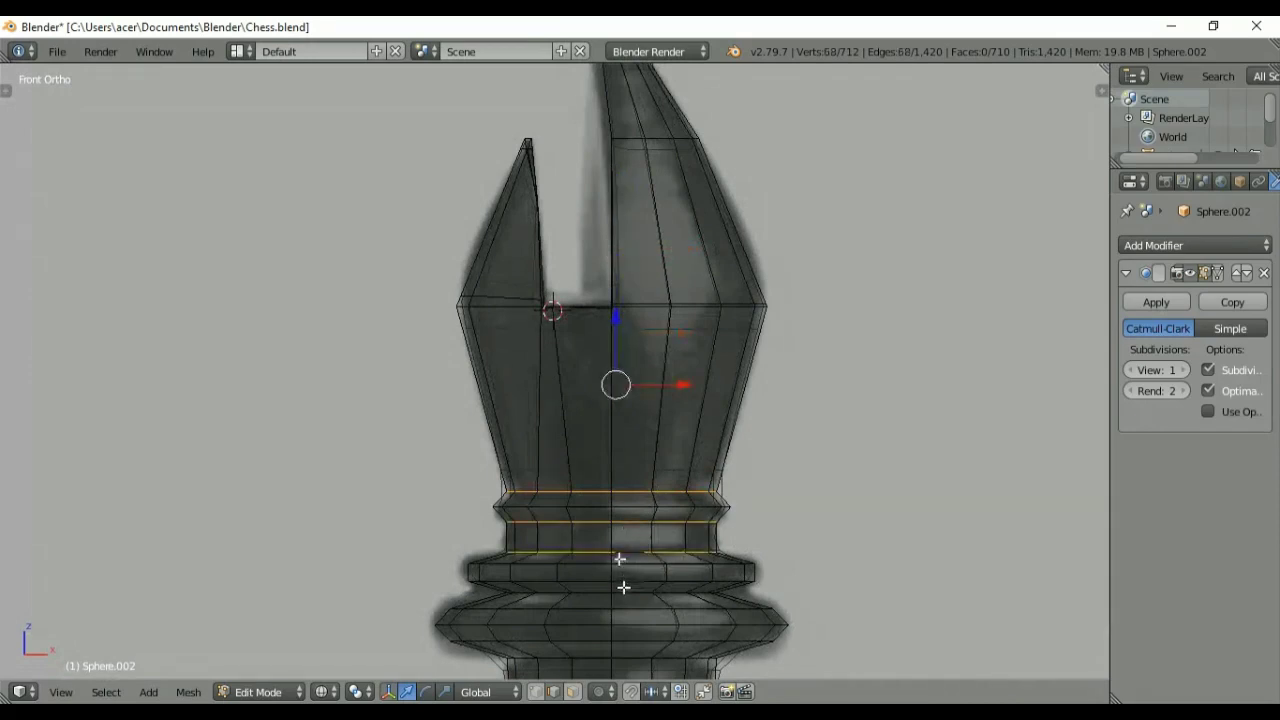
alt+shift+right_click(623, 593)
alt+shift+right_click(640, 659)
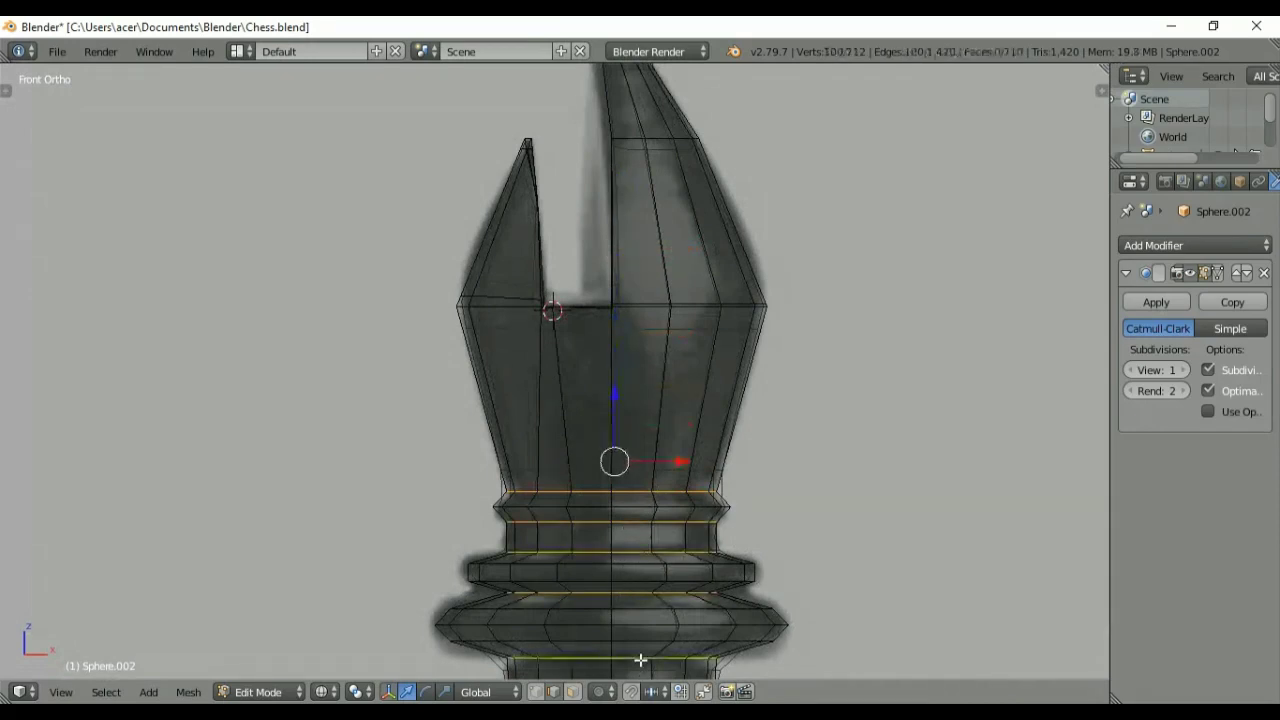
shift+middle_drag(791, 566, 801, 279)
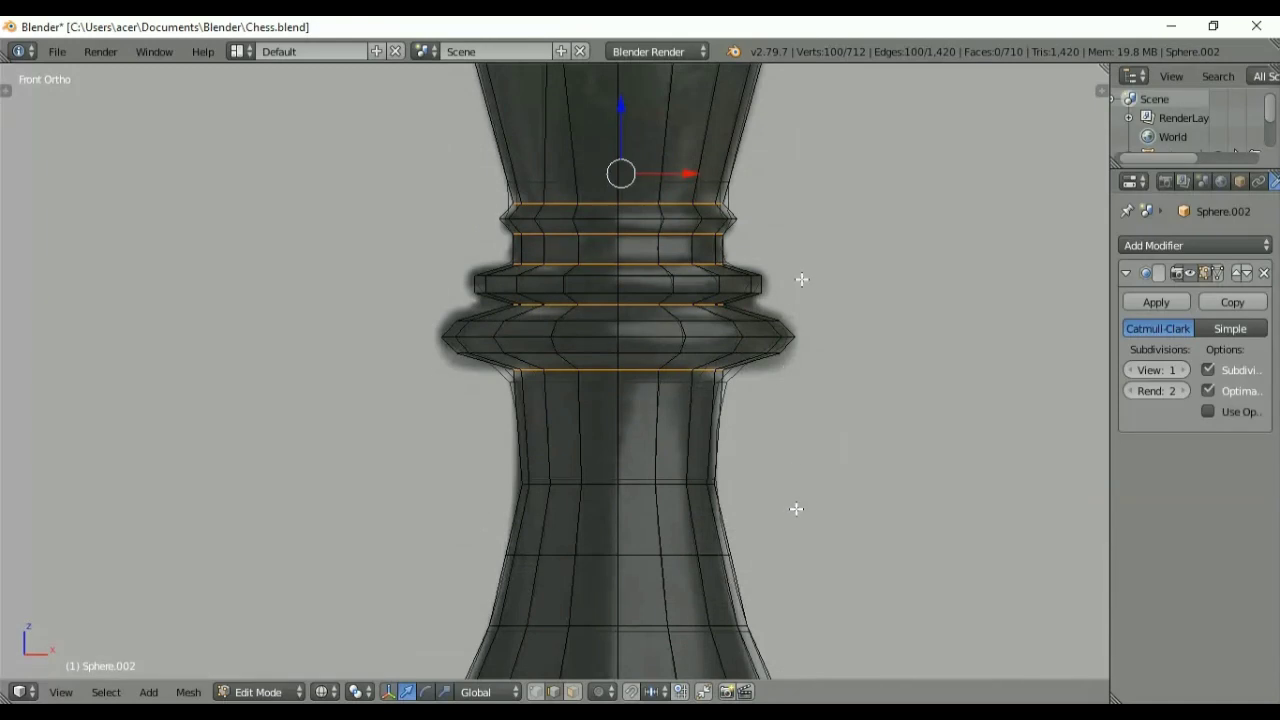
shift+middle_drag(796, 509, 798, 256)
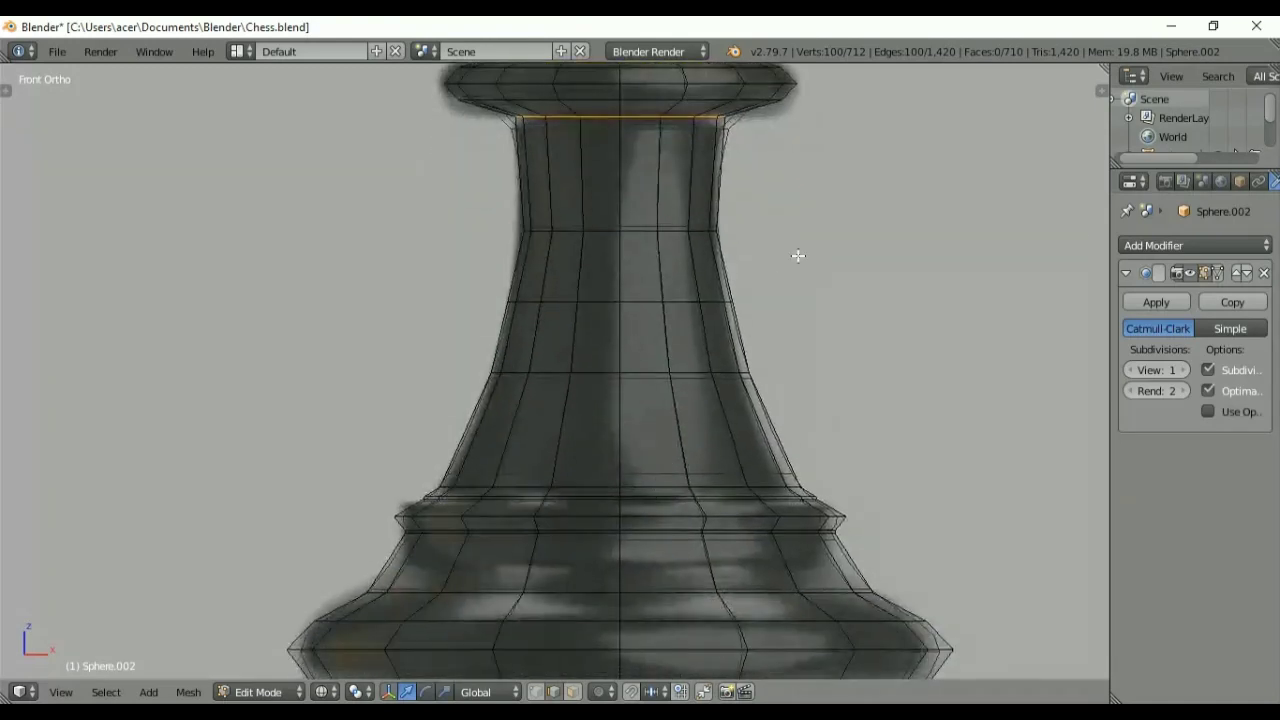
alt+shift+right_click(657, 488)
key(ctrl+b)
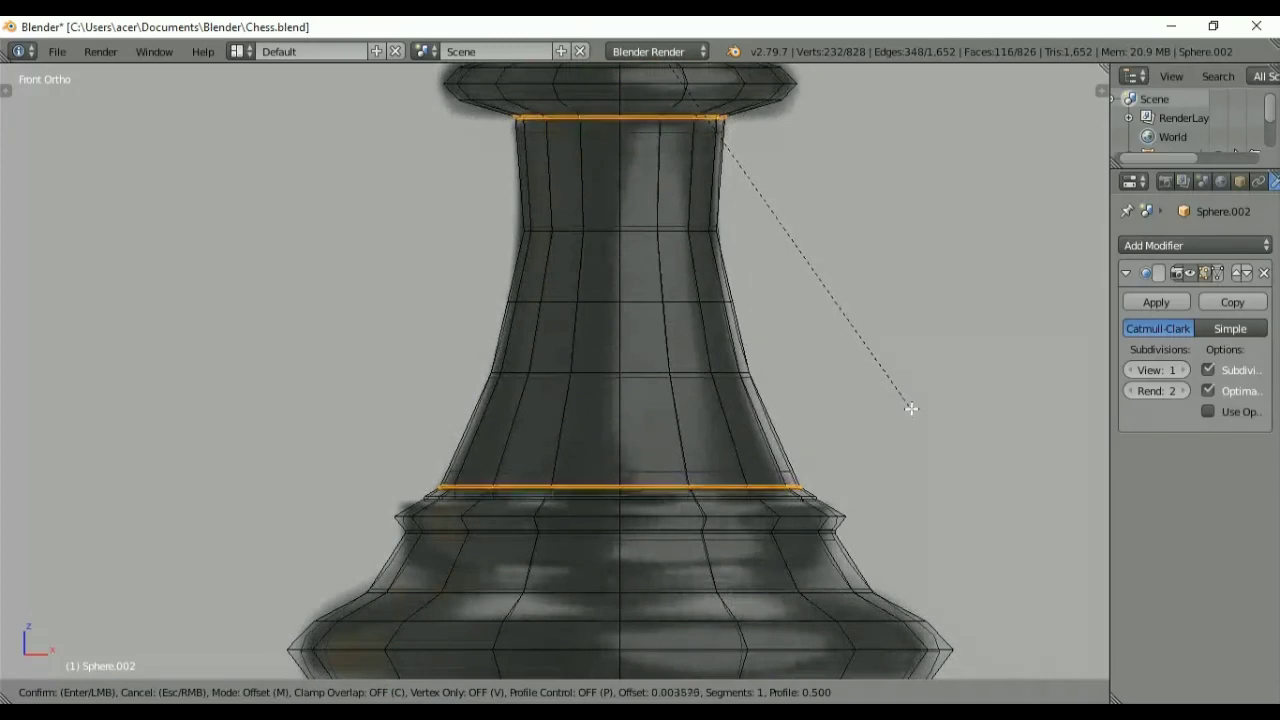
click(909, 407)
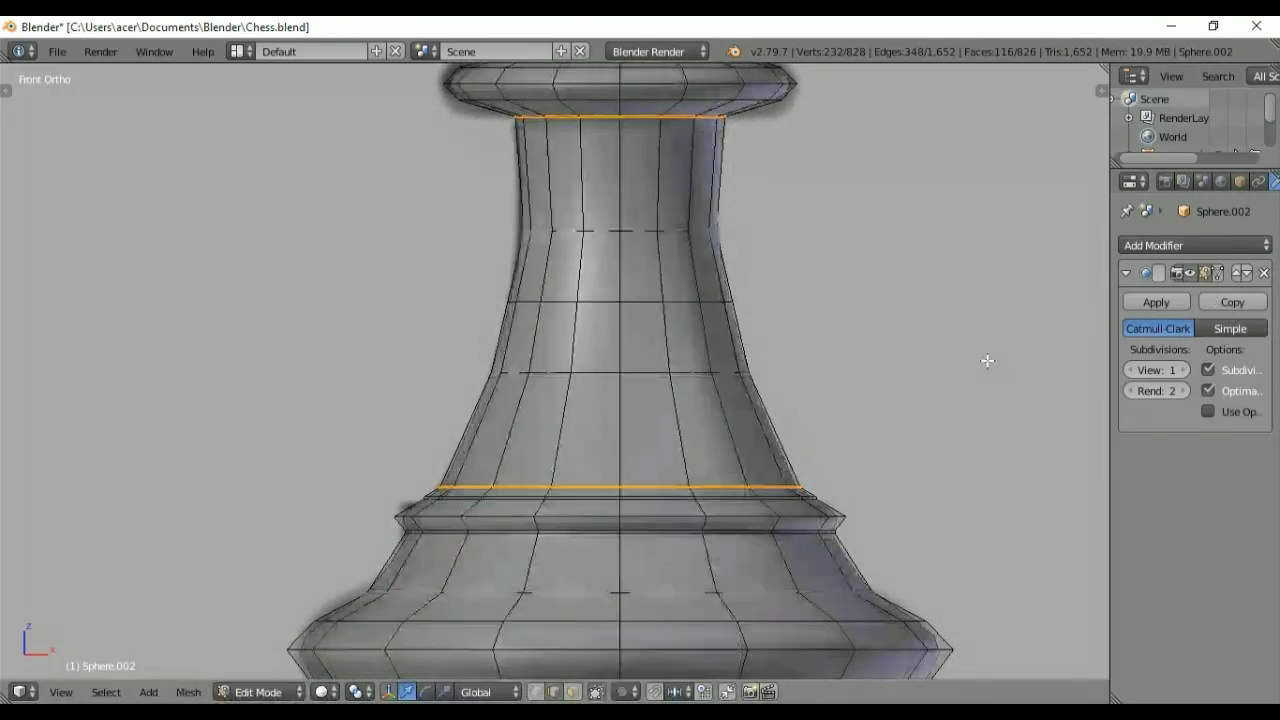
Step: Leave Edit Mode and apply smooth shading to the bishop
key(Tab)
key(t)
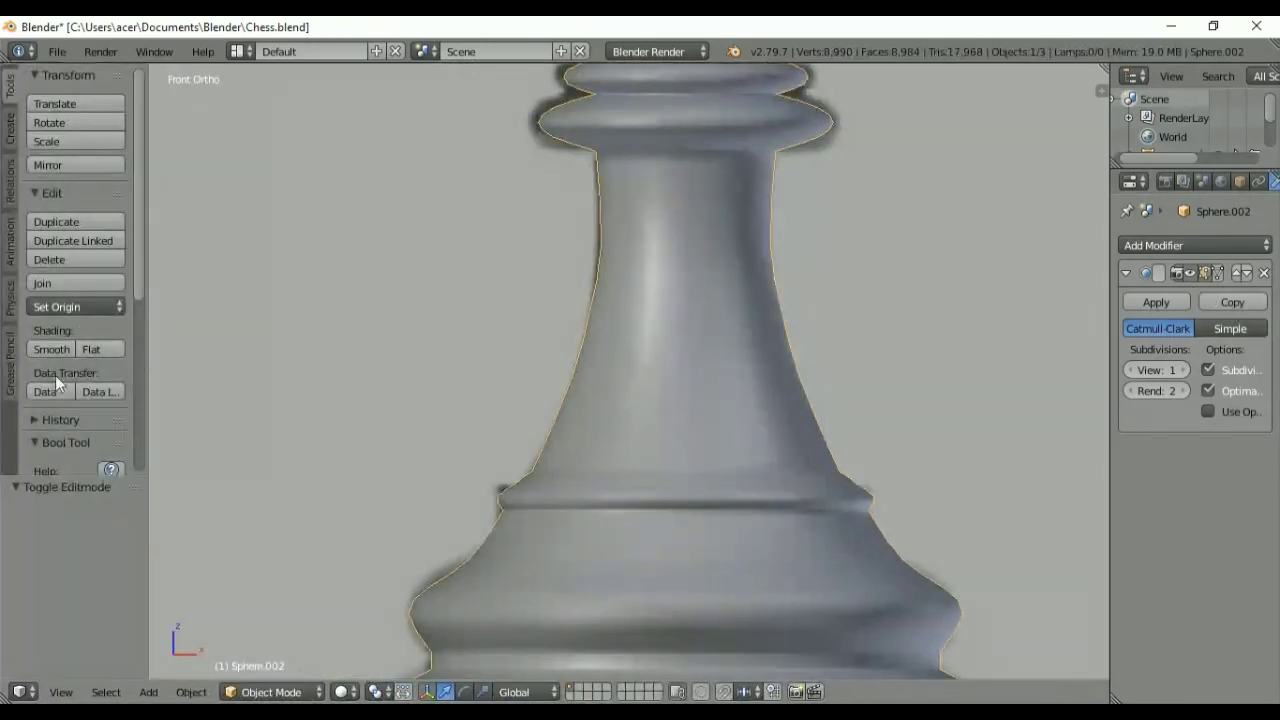
click(54, 350)
key(t)
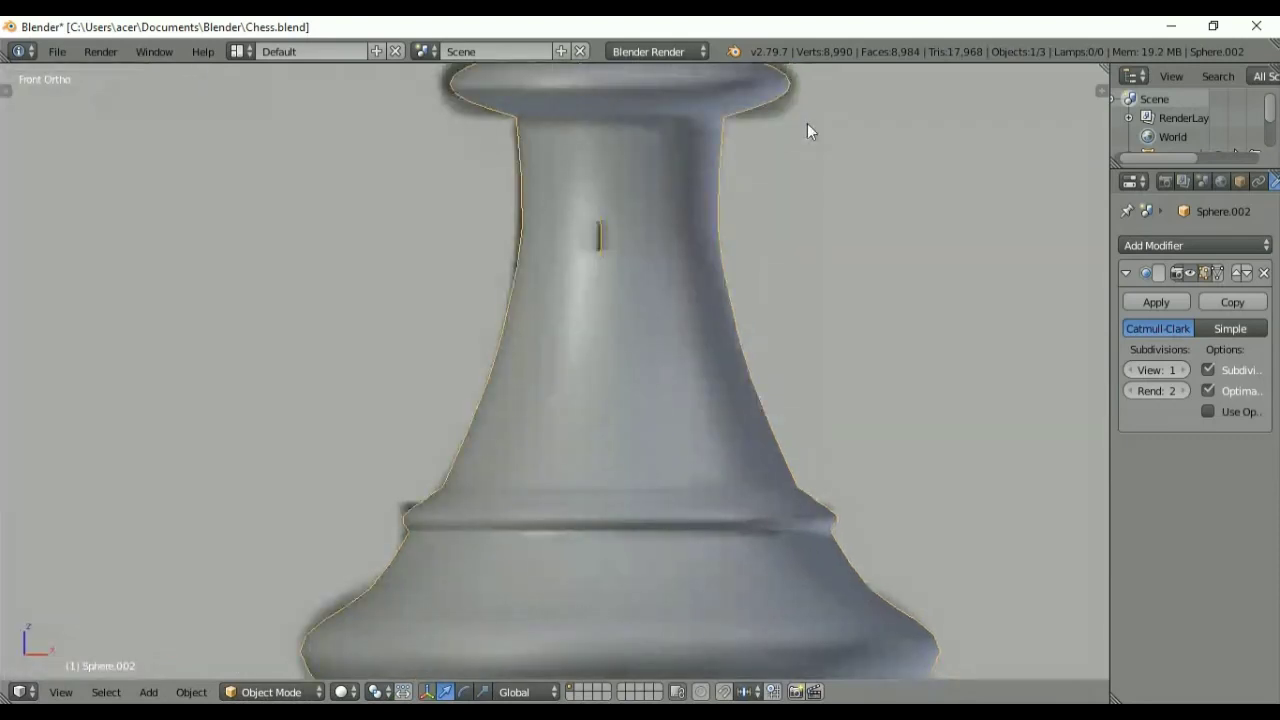
Step: Bring the queen reference into view beside the bishop, return to Edit Mode in wireframe and clear the mesh selection
scroll(780, 180, down, 8)
scroll(762, 211, up, 3)
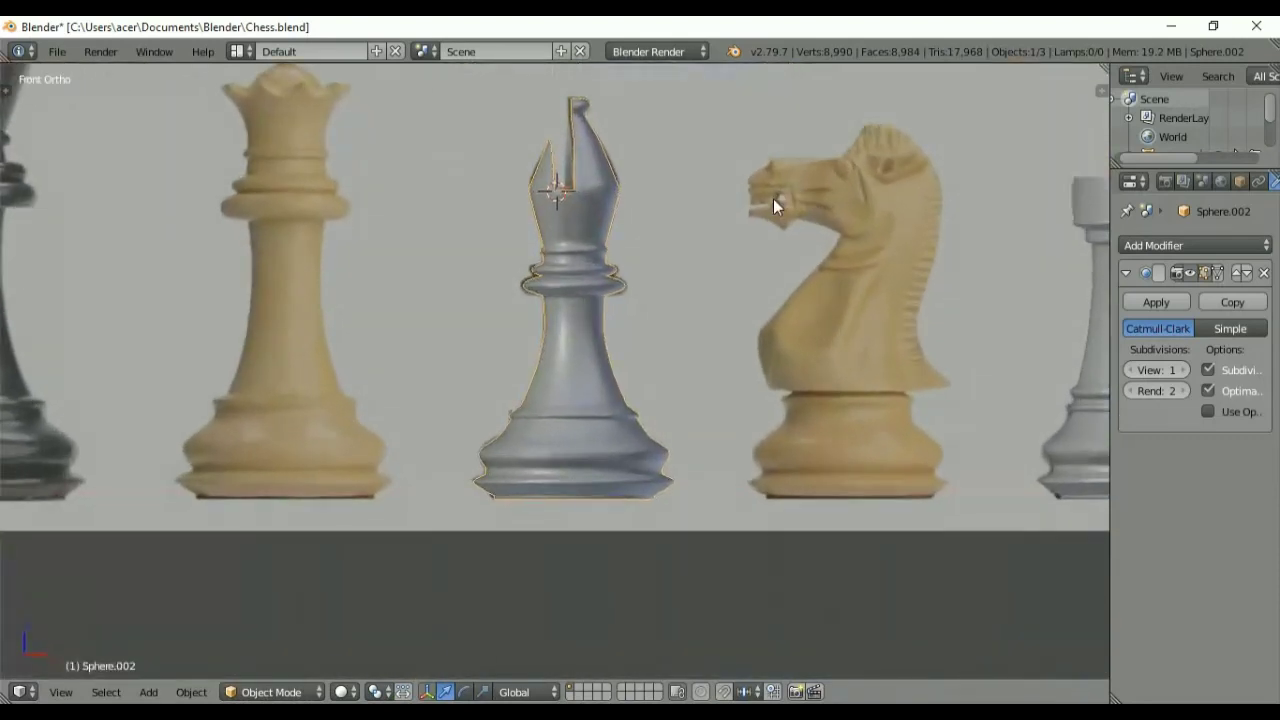
shift+middle_drag(606, 246, 792, 300)
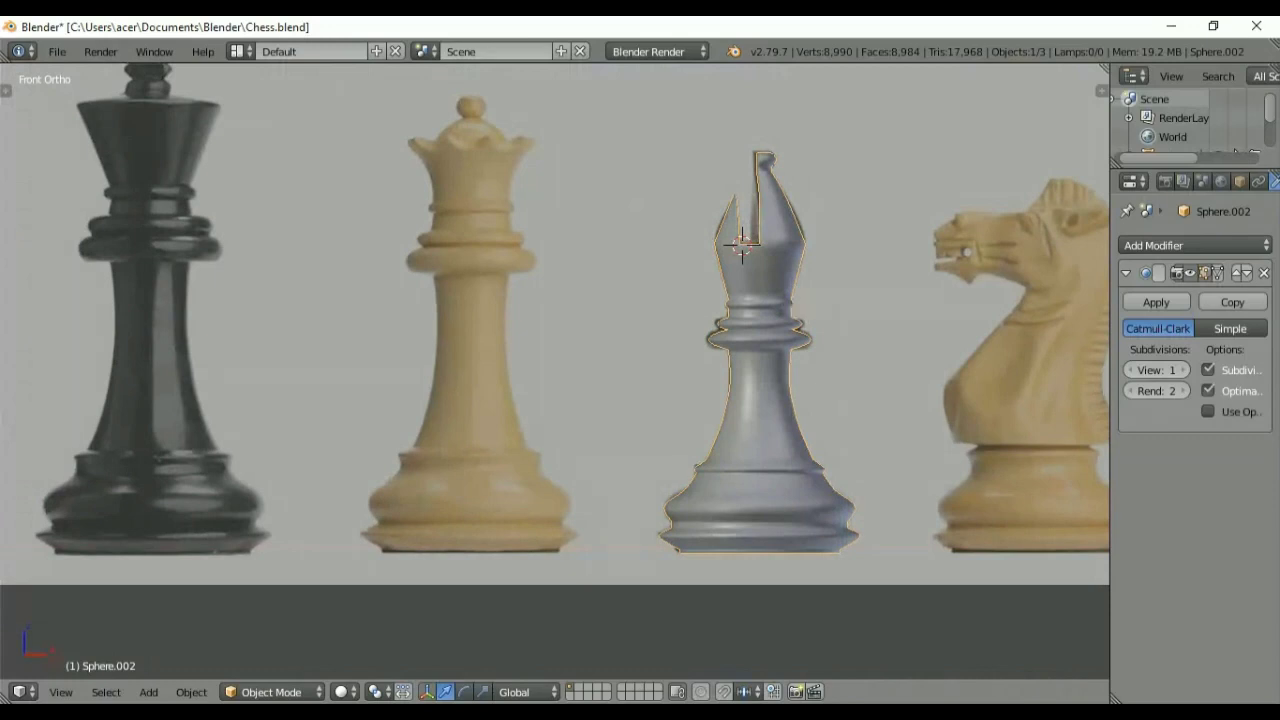
scroll(835, 263, up, 2)
key(Tab)
scroll(865, 276, up, 1)
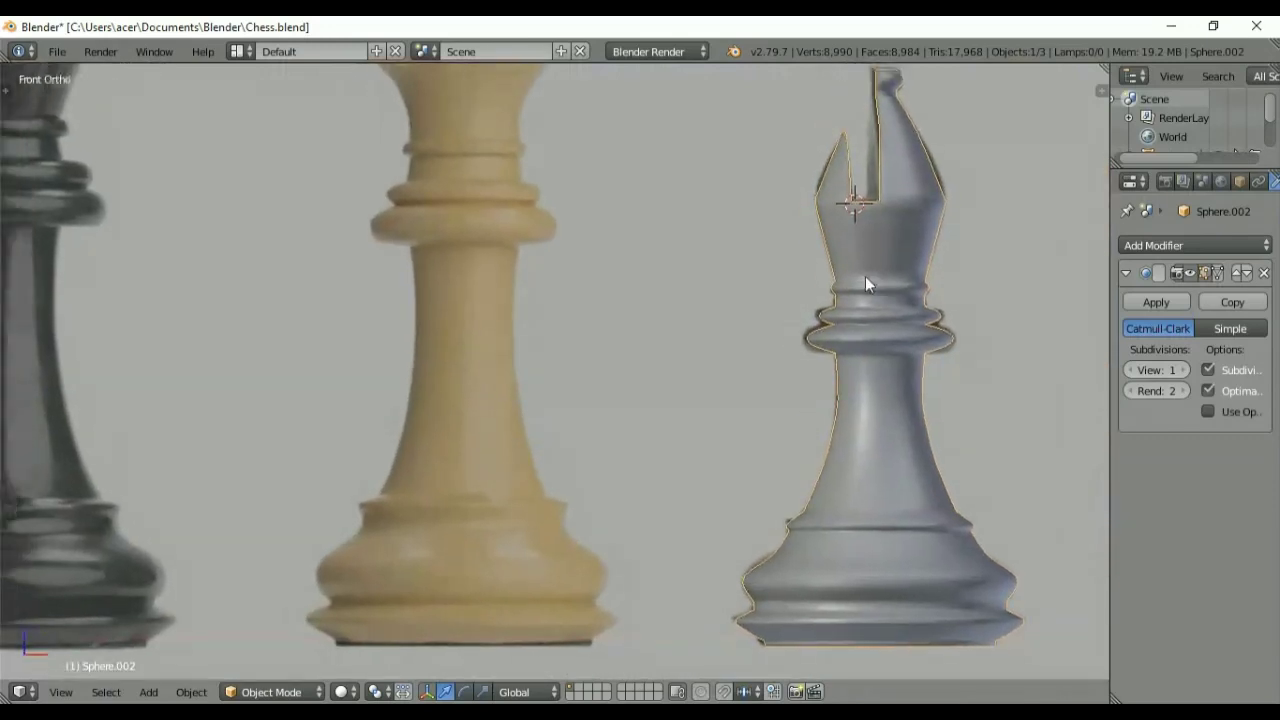
key(z)
key(z)
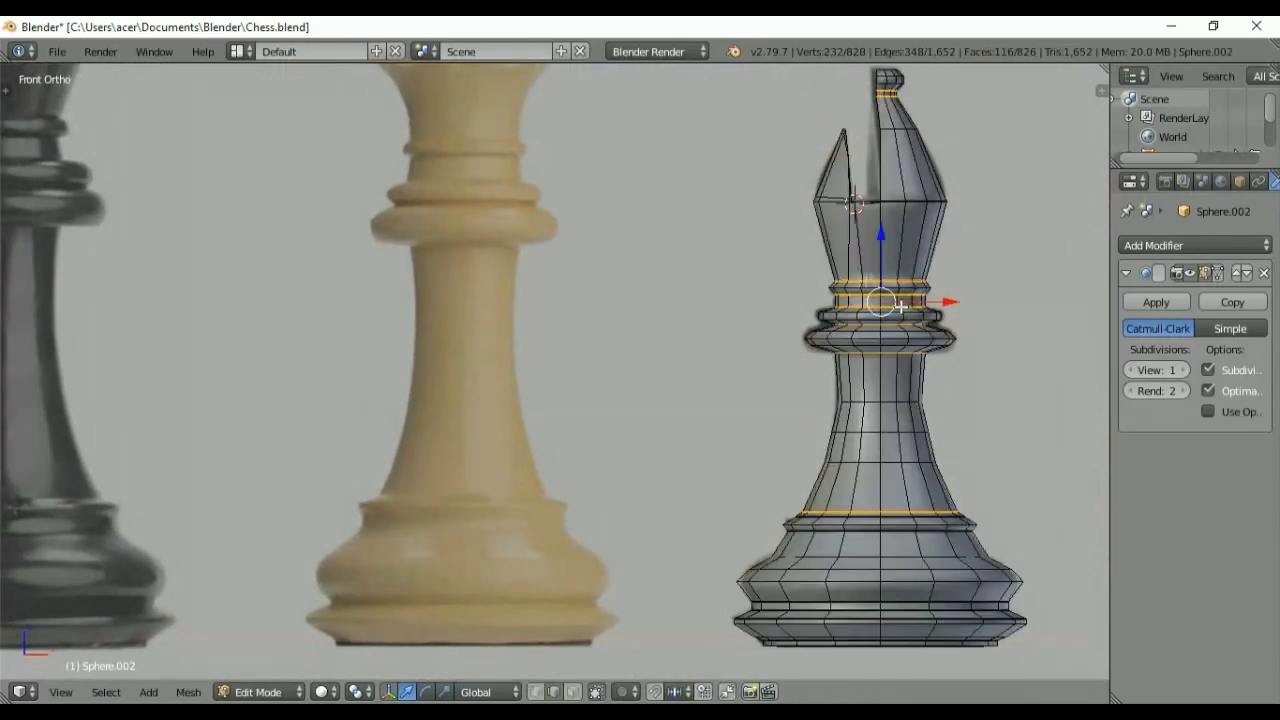
key(a)
key(alt+z)
key(a)
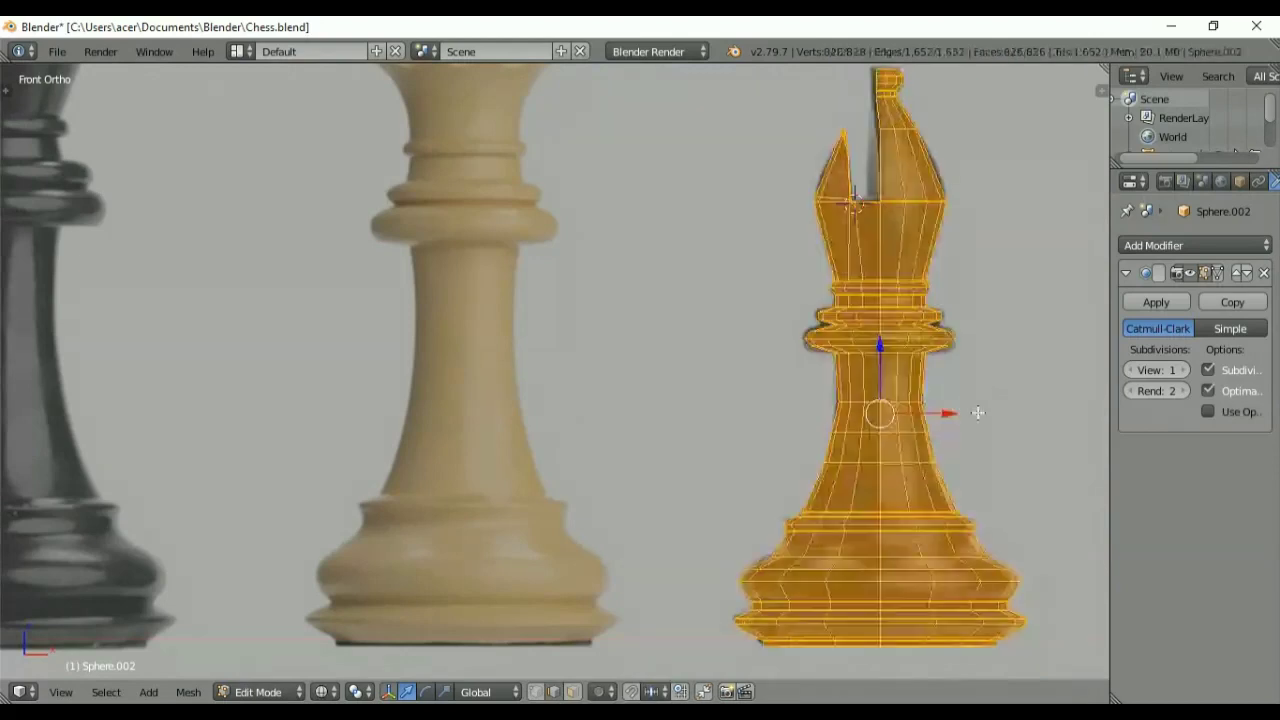
key(a)
Step: Duplicate the bishop's body below the head about -1.68 along X onto the queen reference and separate it into a new object
key(b)
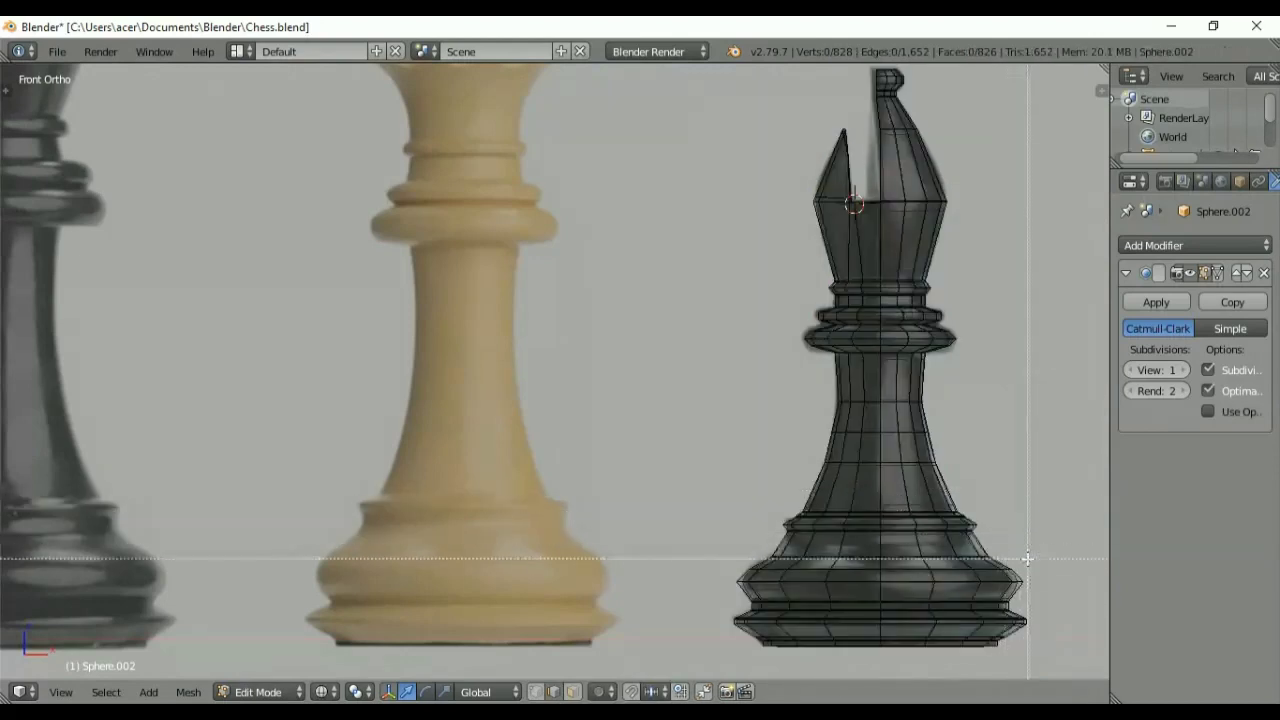
drag(1050, 660, 729, 283)
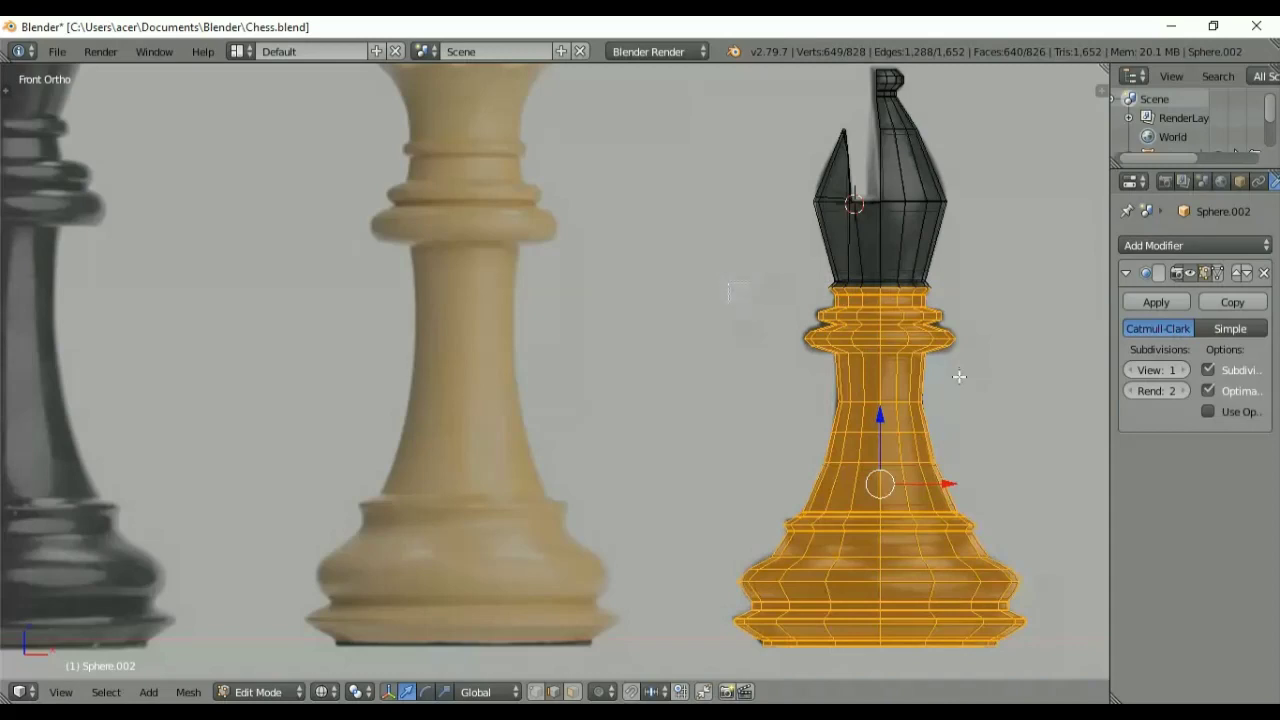
key(ctrl+KP_Add)
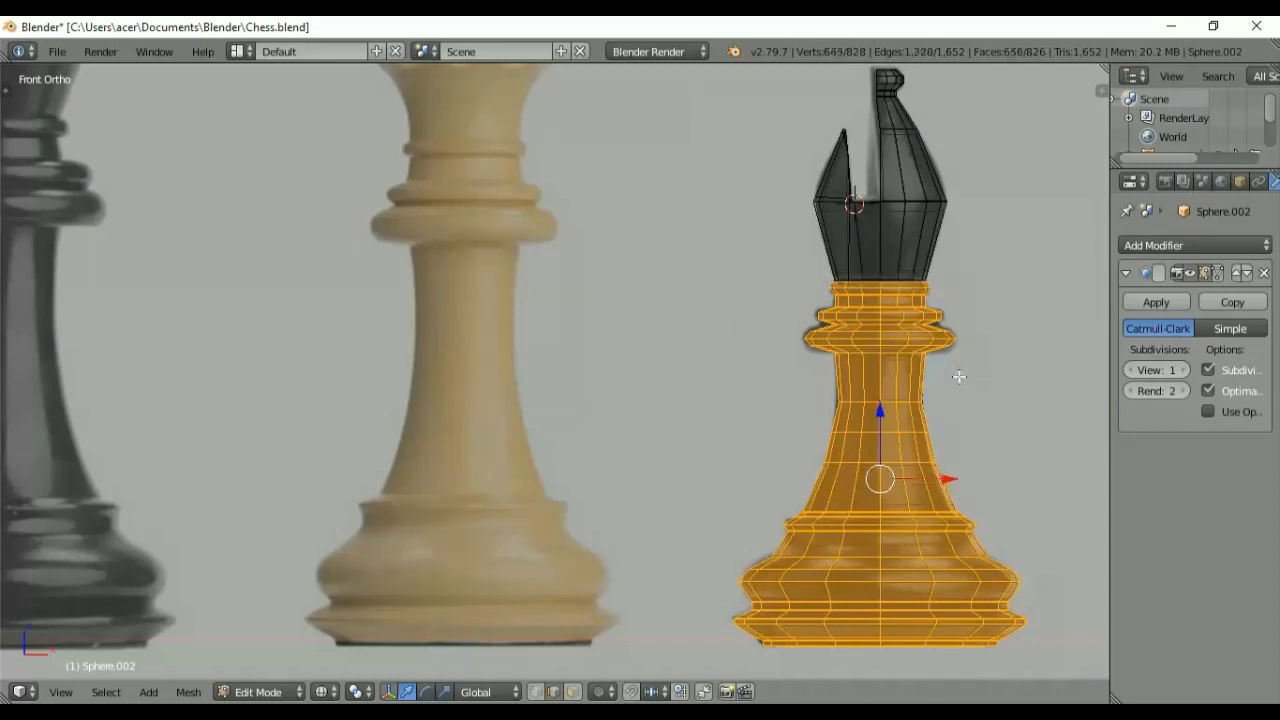
key(shift+d)
key(x)
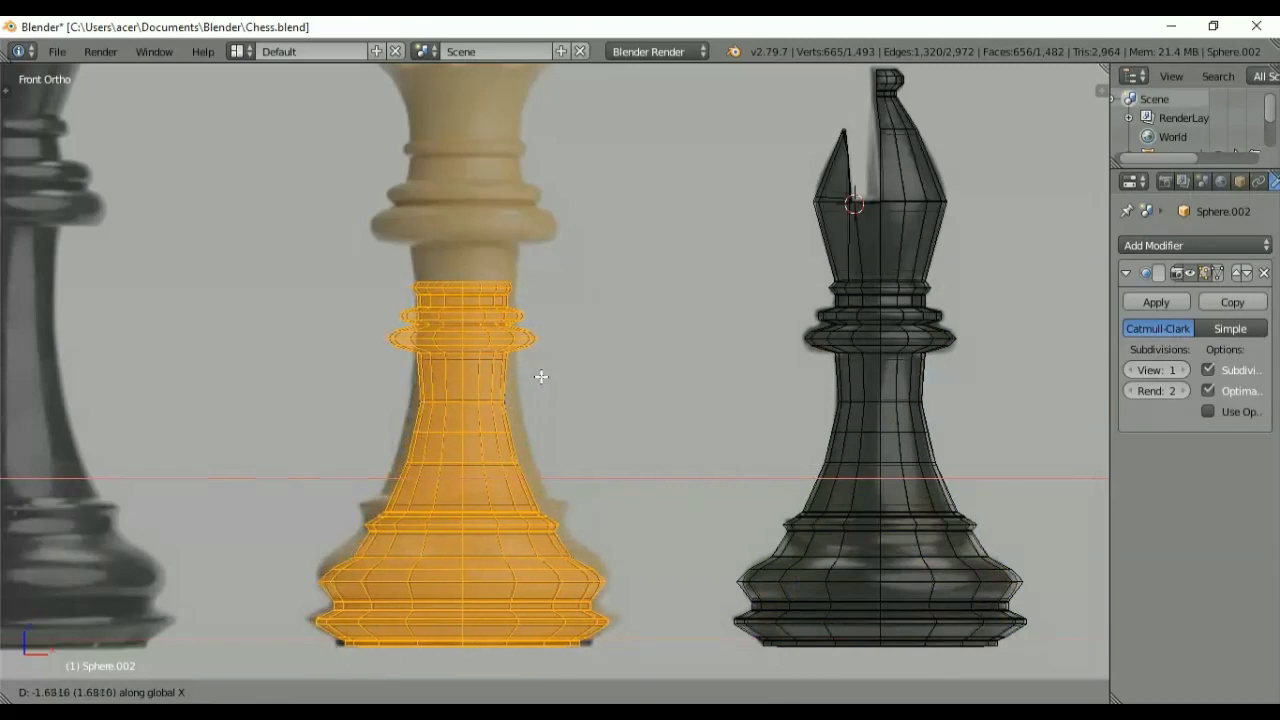
click(541, 376)
key(p)
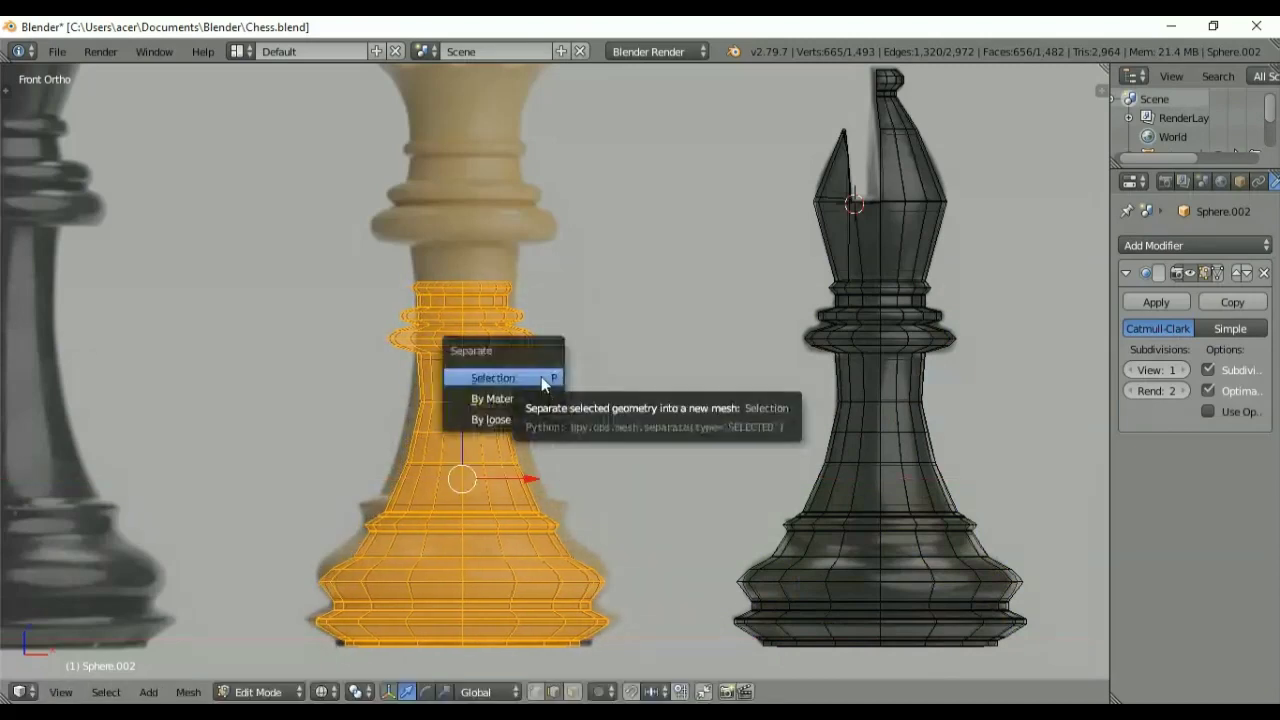
click(532, 377)
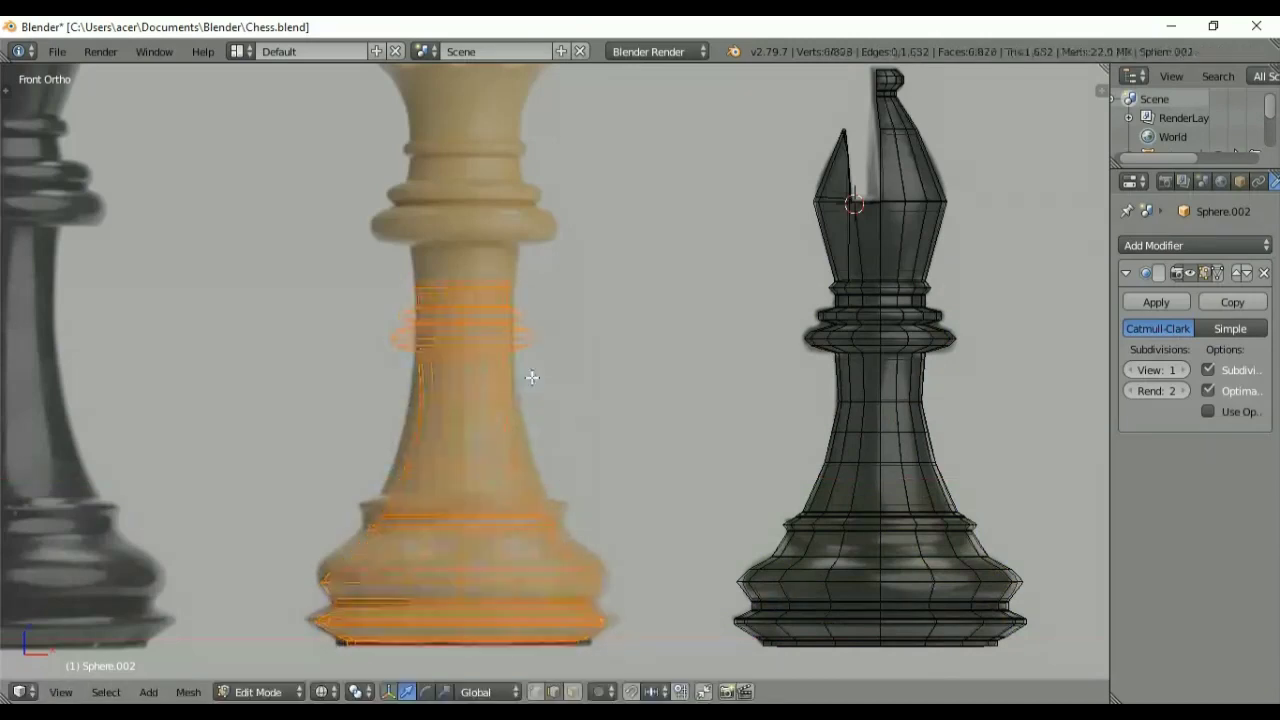
Step: Select the separated queen body, frame it in the front view and open its mesh in Edit Mode
key(Tab)
right_click(475, 386)
key(Tab)
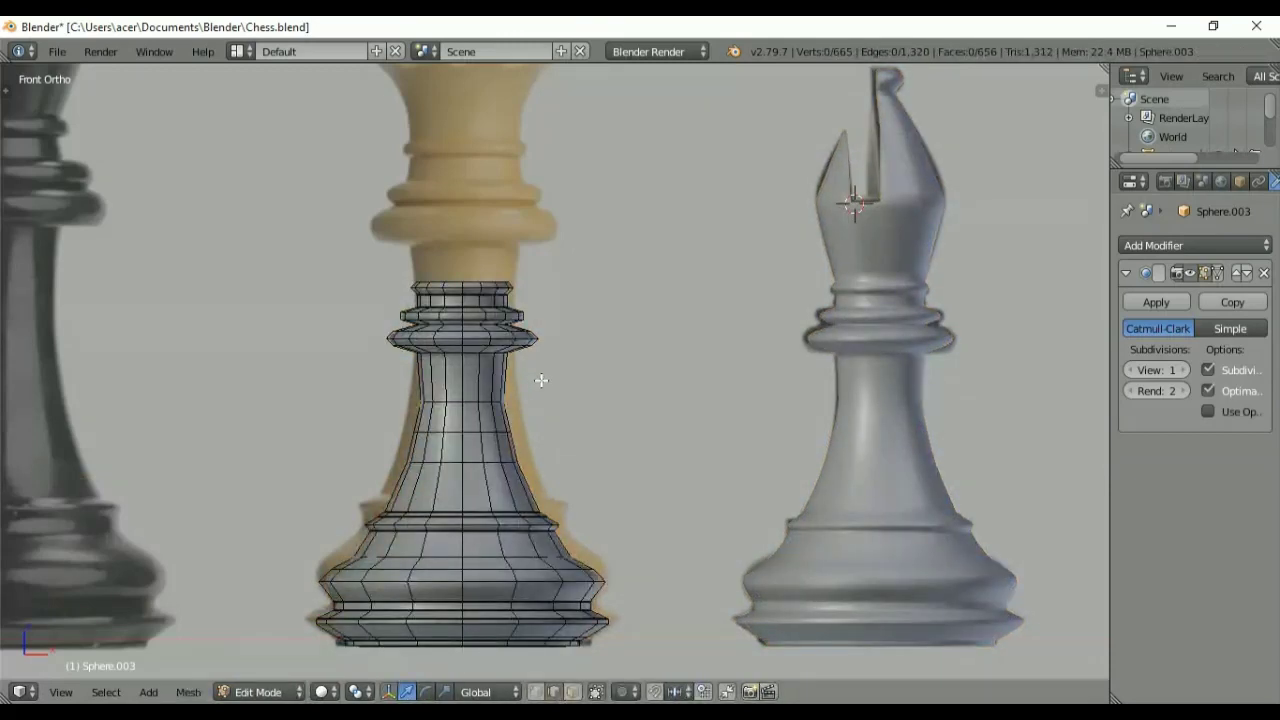
scroll(573, 357, down, 8)
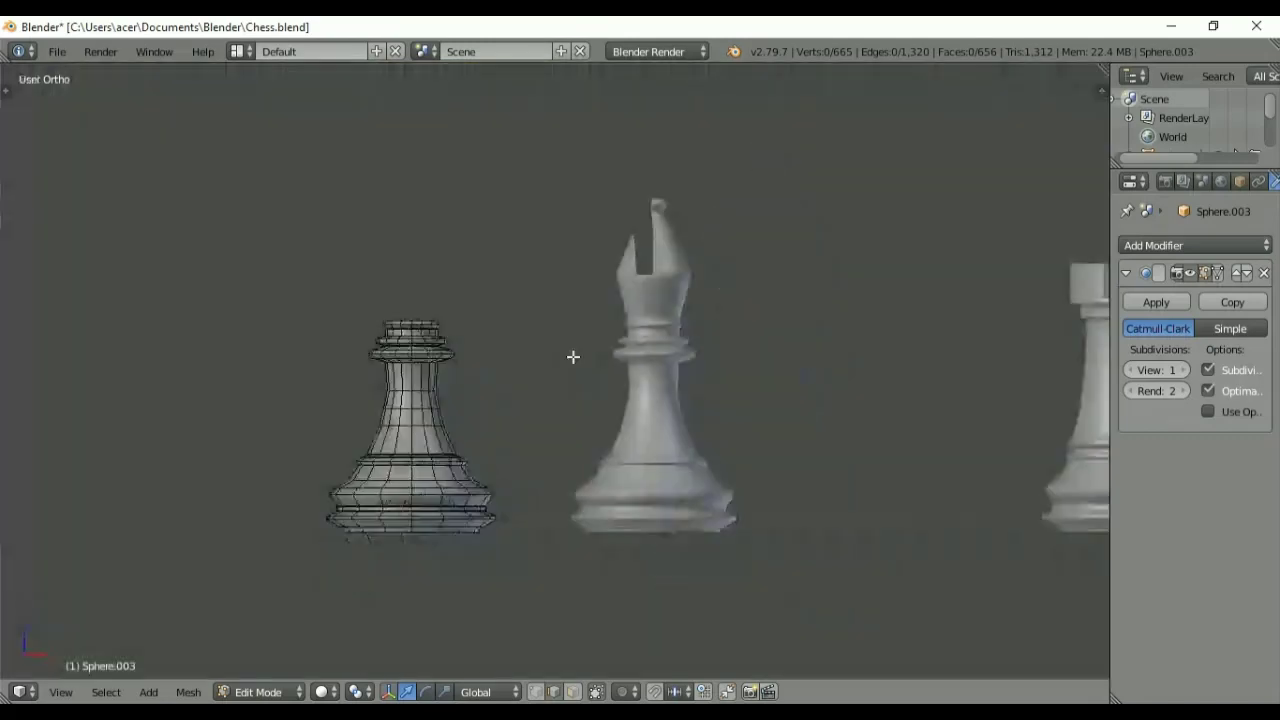
key(Tab)
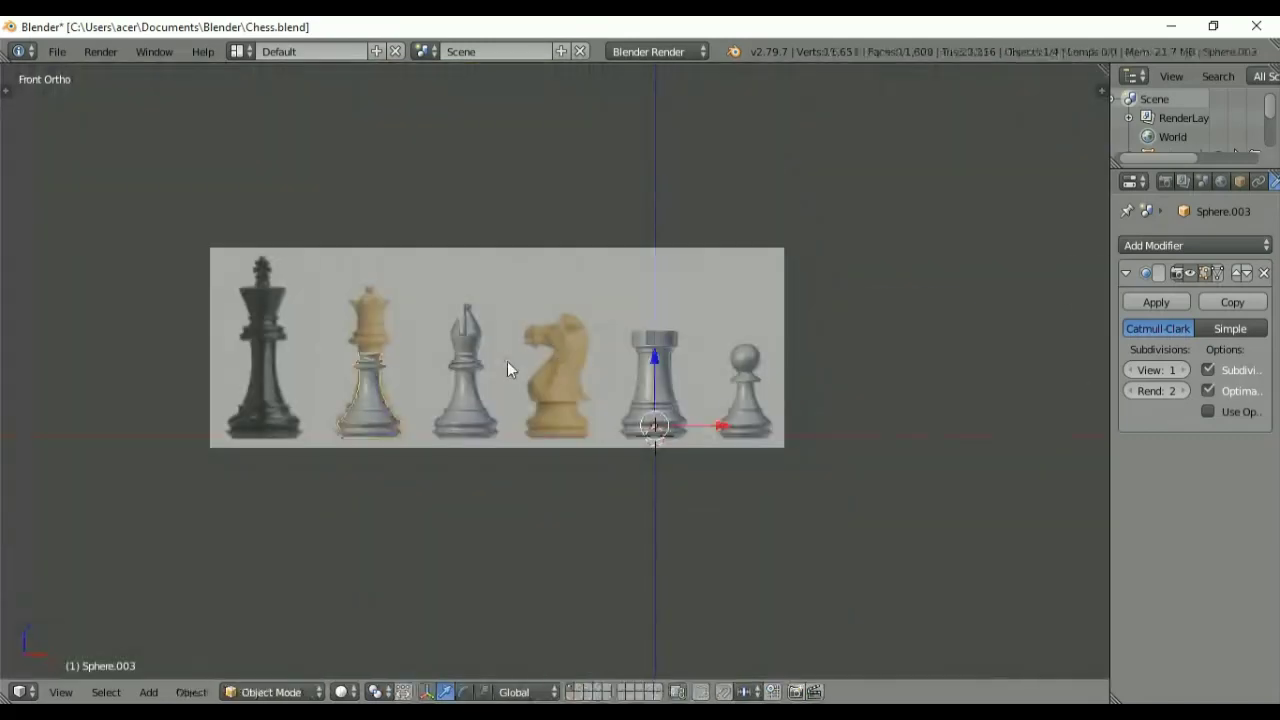
key(KP_Decimal)
key(Tab)
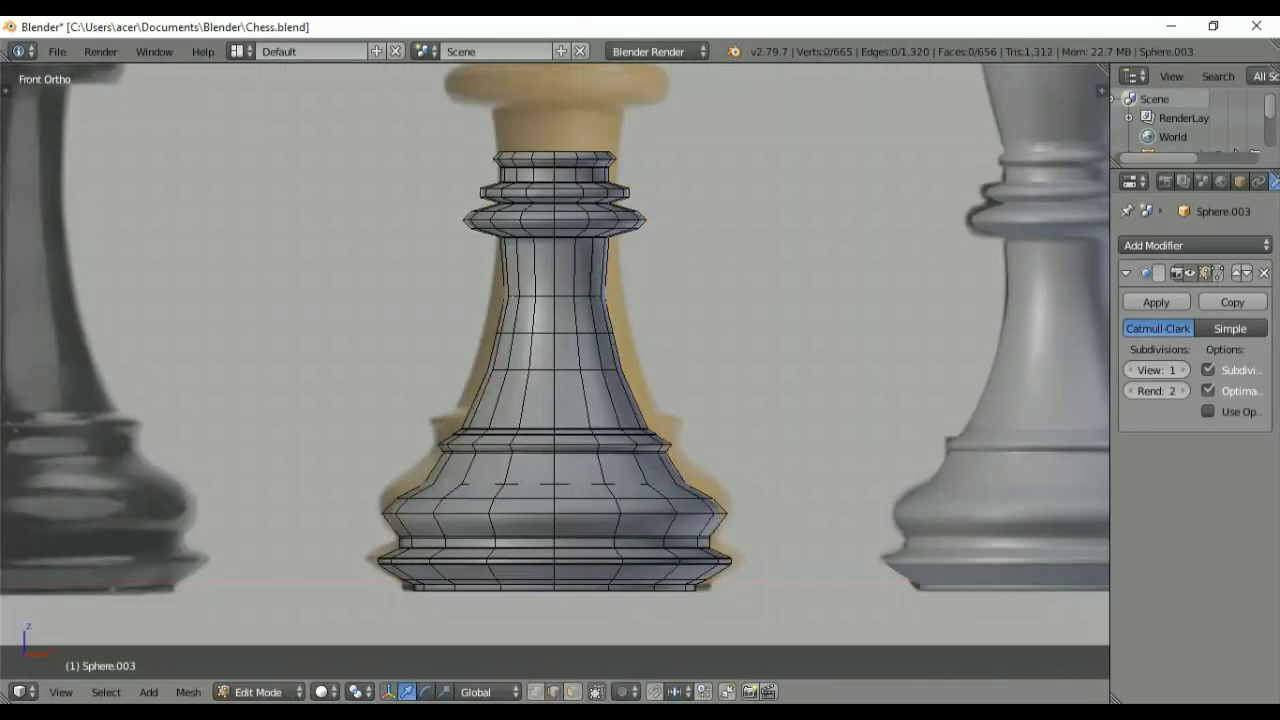
Step: Switch the queen body to wireframe display over its reference and enable proportional editing
scroll(609, 256, up, 2)
shift+middle_drag(611, 254, 647, 311)
key(z)
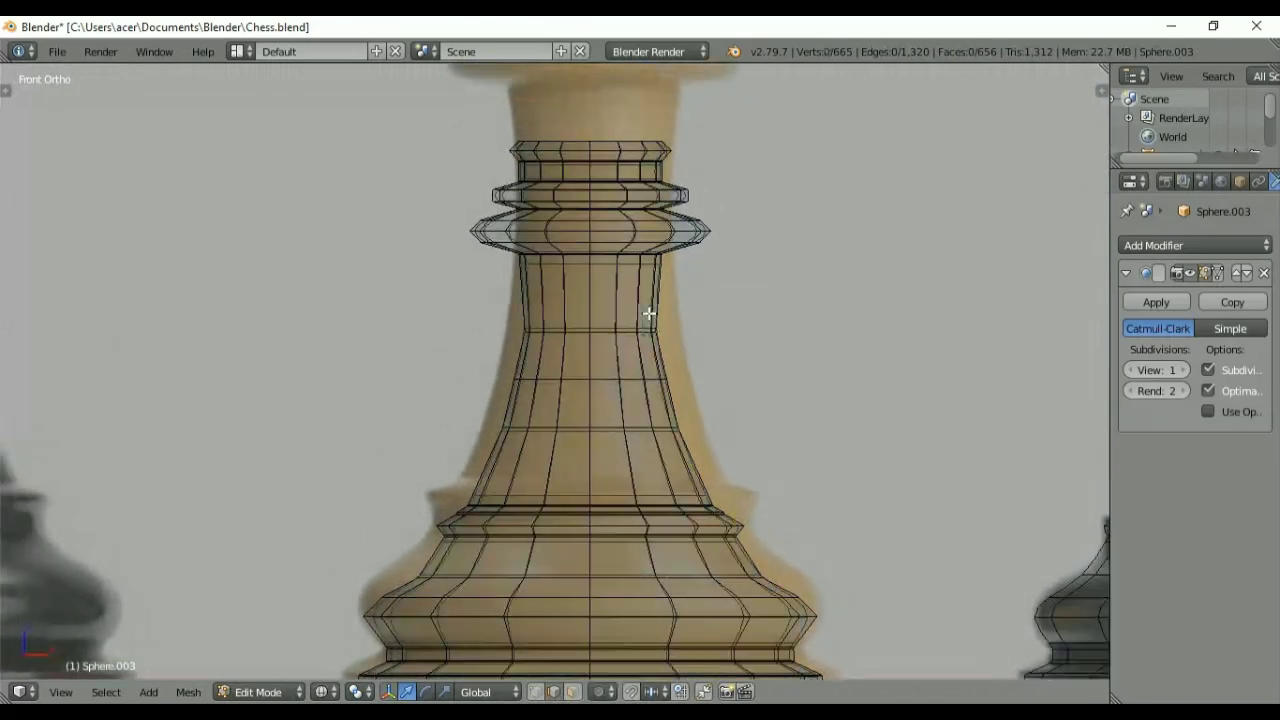
scroll(751, 283, down, 3)
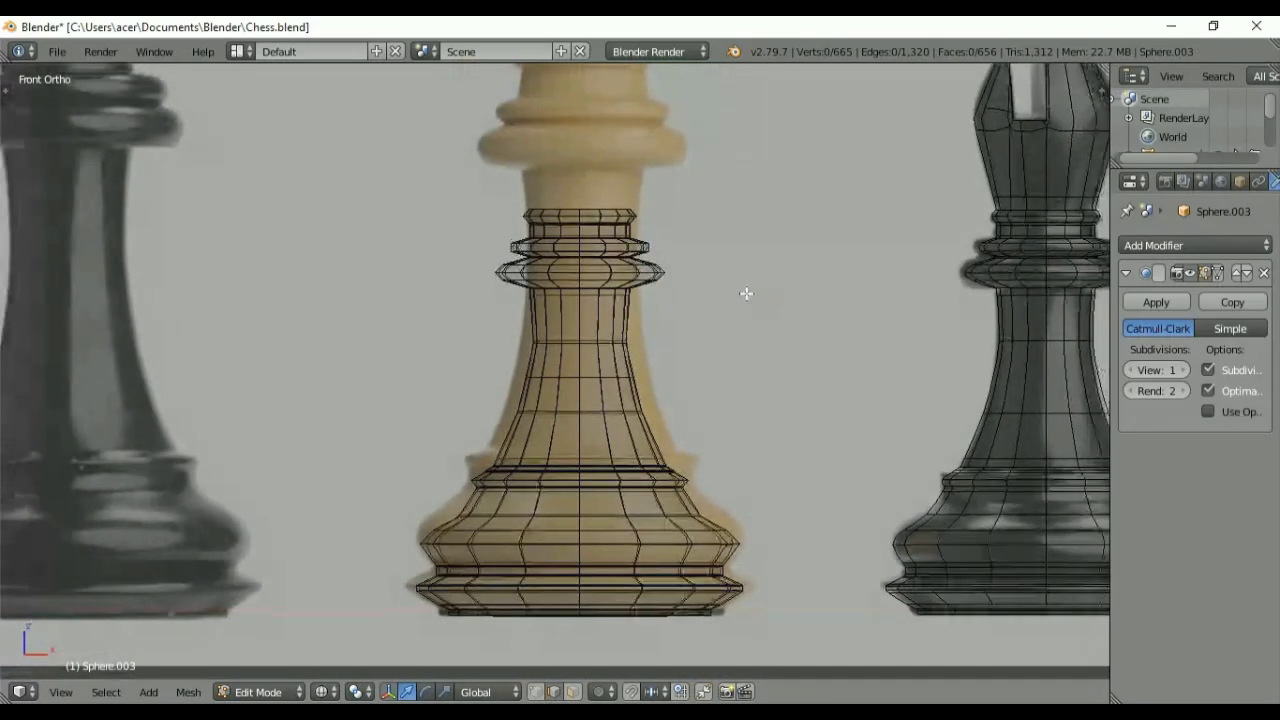
shift+middle_drag(740, 309, 784, 390)
key(o)
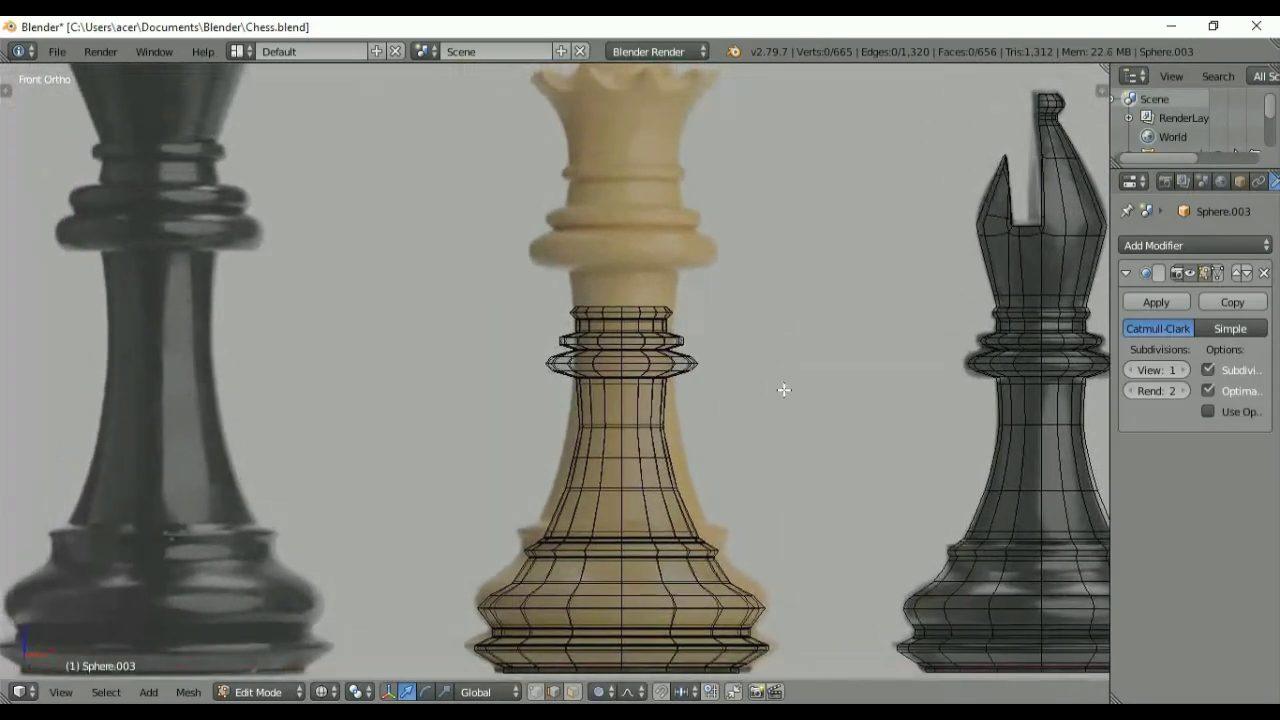
Step: Select the whole queen mesh and nudge it slightly along X to align with the reference
alt+right_click(629, 309)
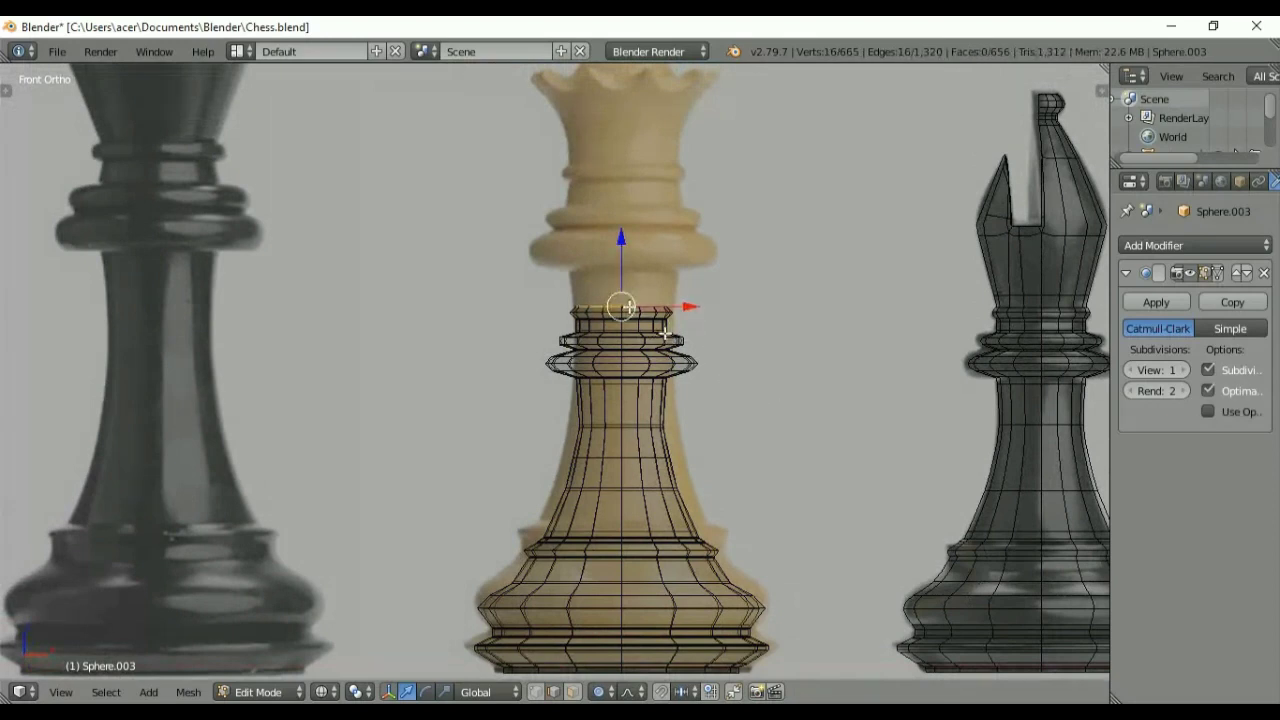
key(a)
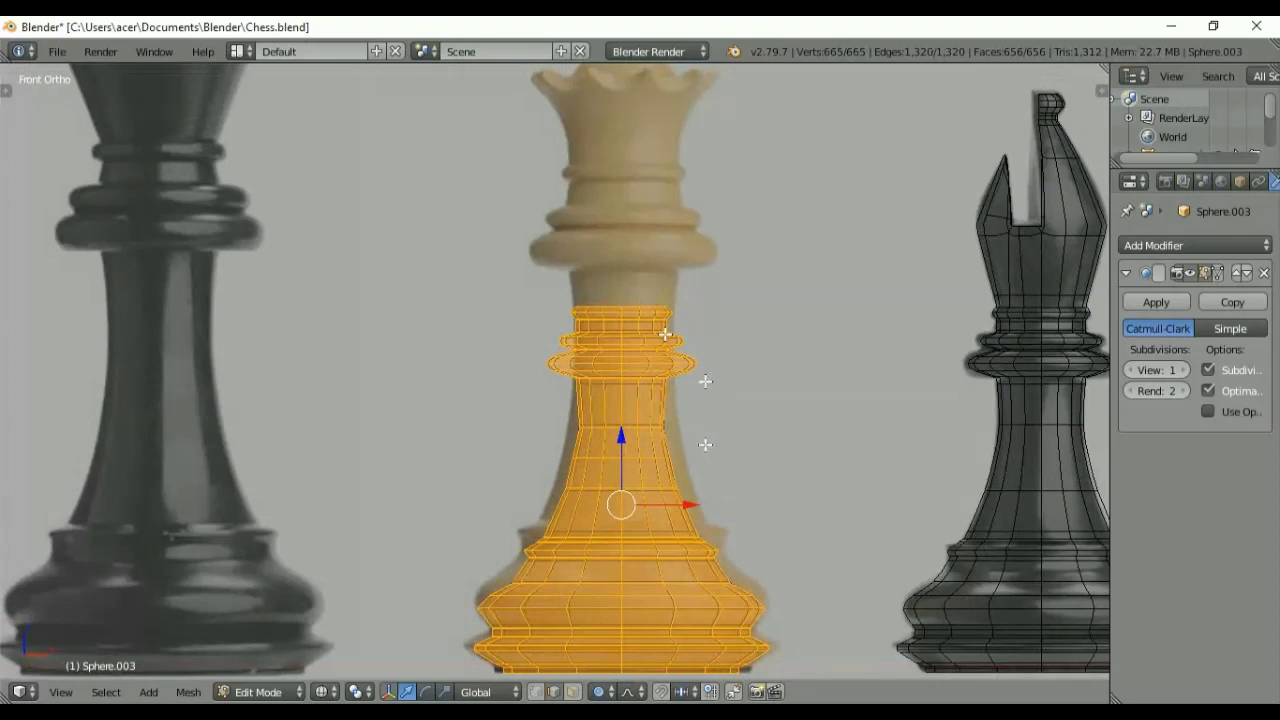
drag(690, 503, 691, 503)
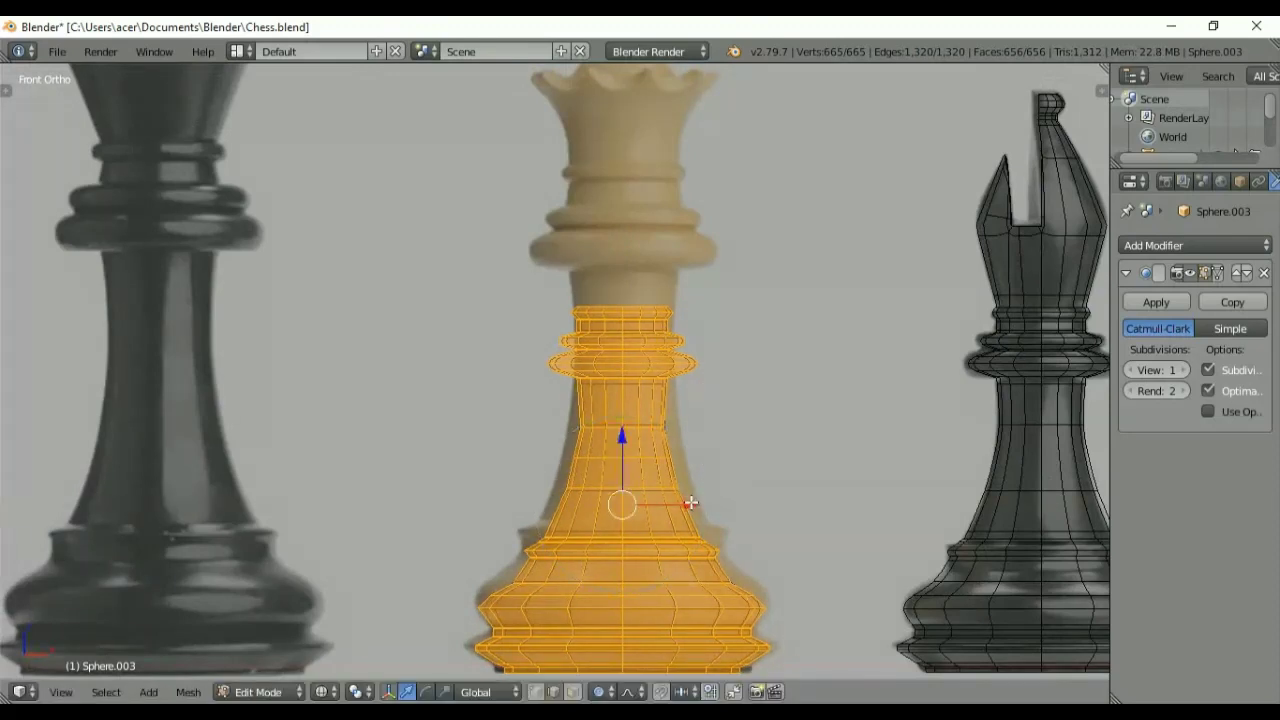
Step: Raise the queen's top edge loop about 0.38 along Z with smooth proportional falloff of size 1.33, stretching the body upward
alt+click(630, 318)
key(g)
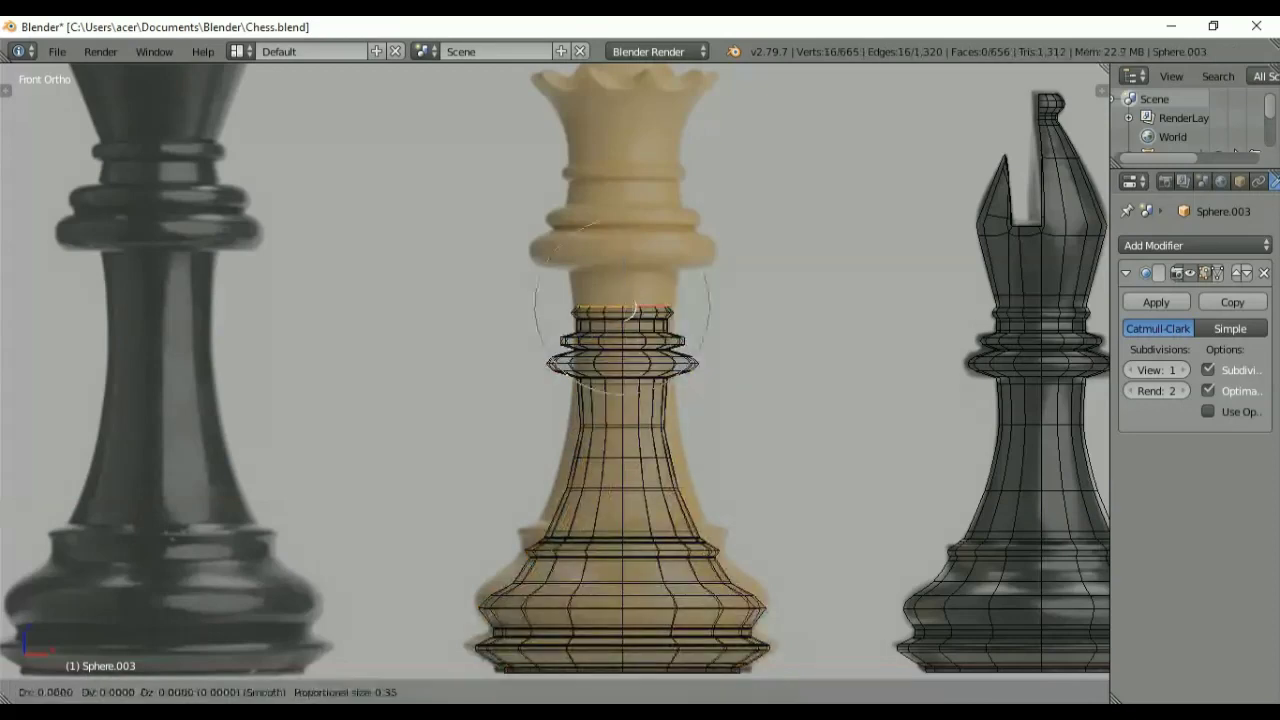
key(z)
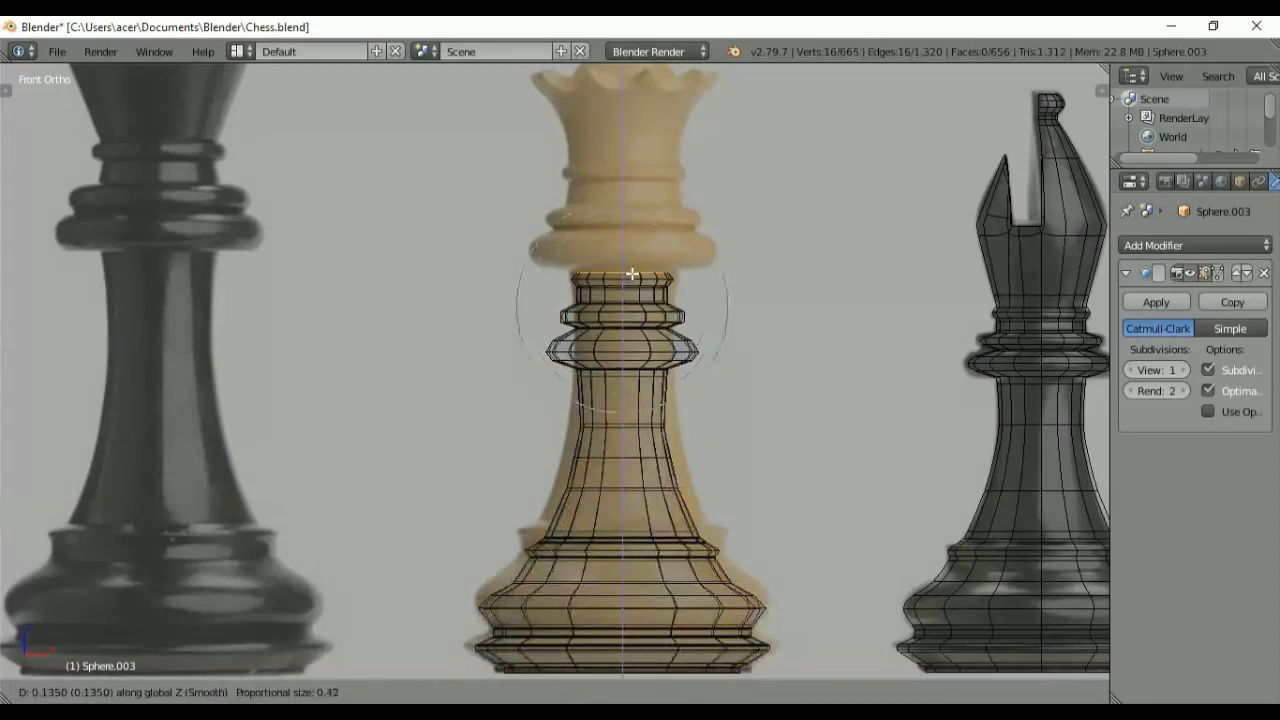
scroll(633, 270, down, 5)
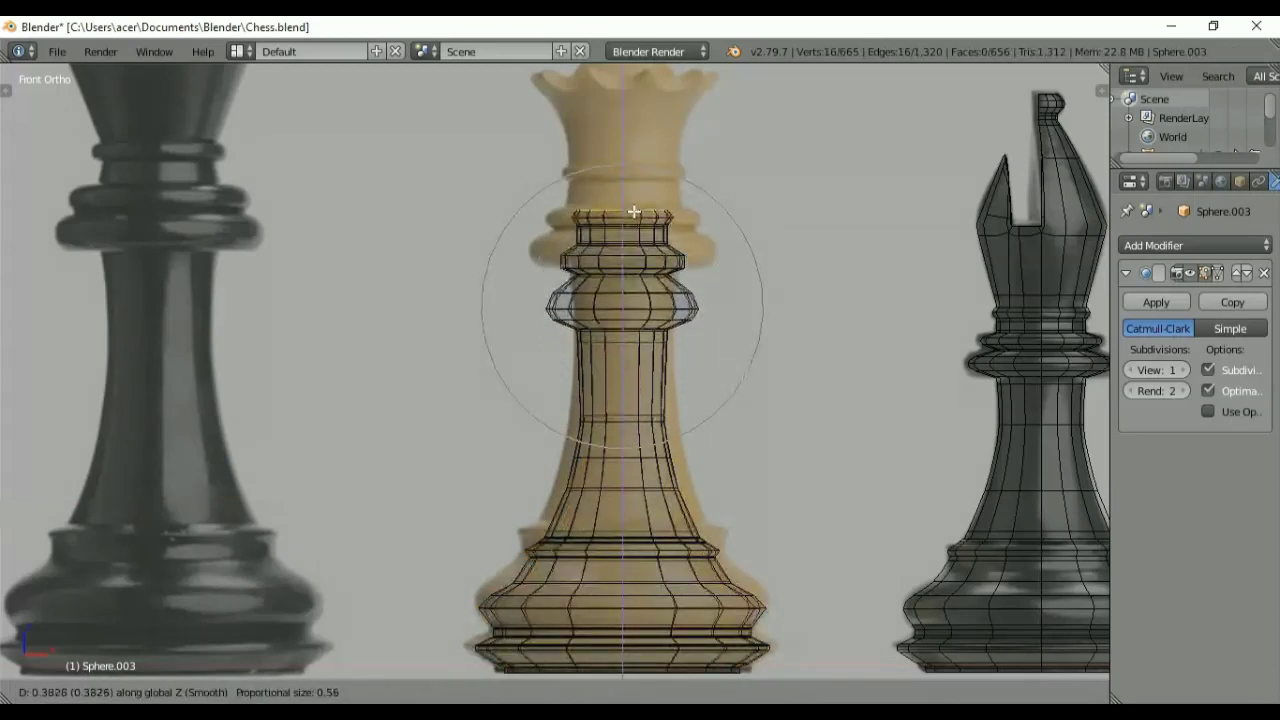
scroll(634, 222, down, 6)
scroll(634, 212, down, 2)
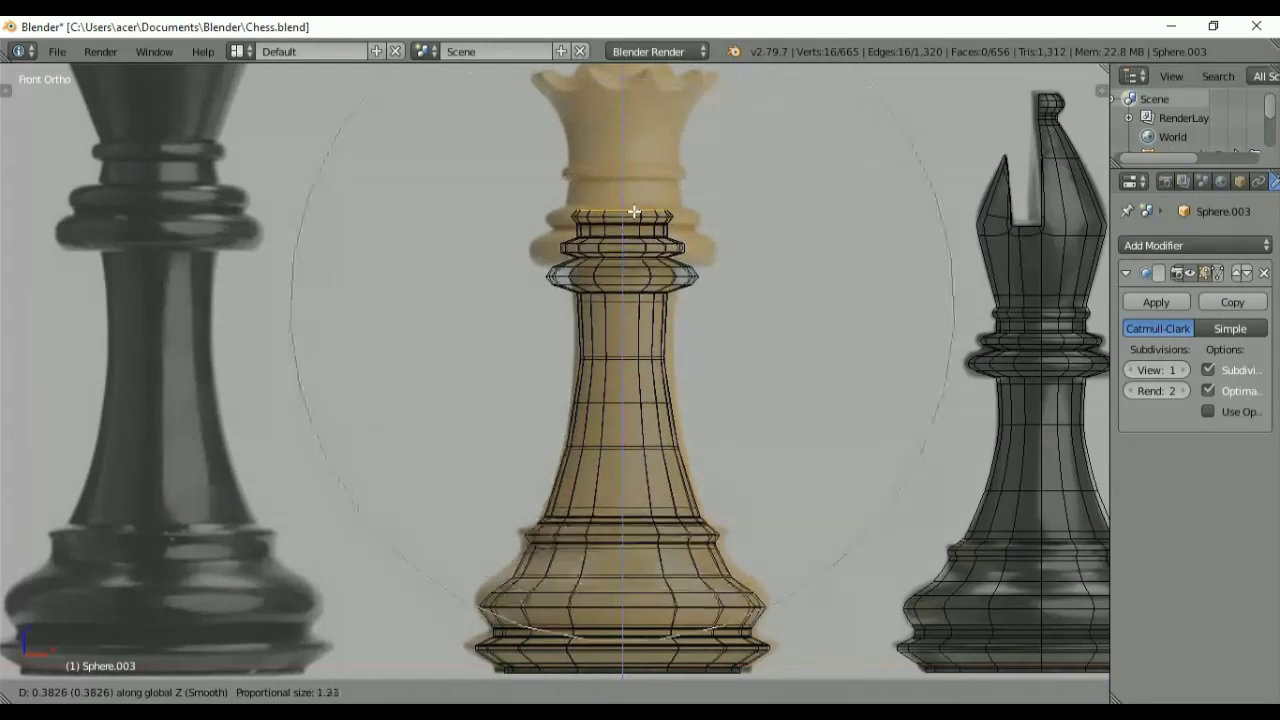
click(634, 212)
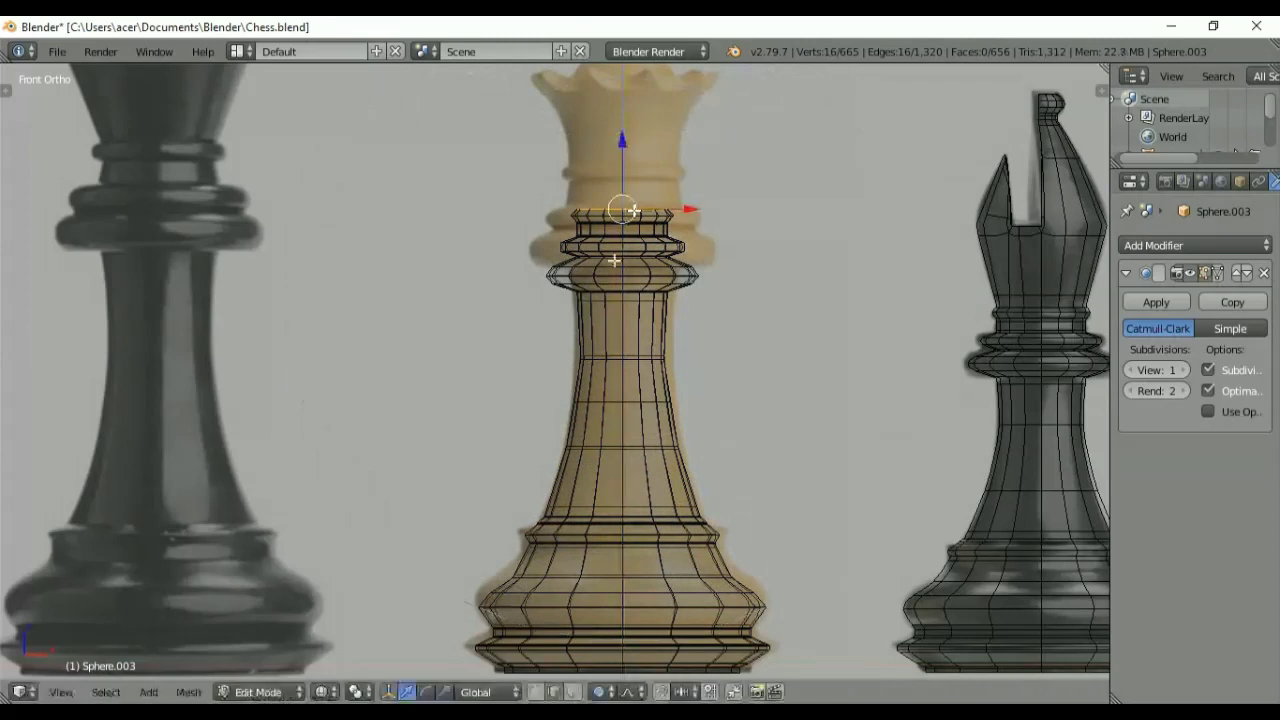
Step: Raise the edge loop above the base bulge about 0.04 along Z with proportional size 0.47 and scale it slightly outward
alt+right_click(602, 572)
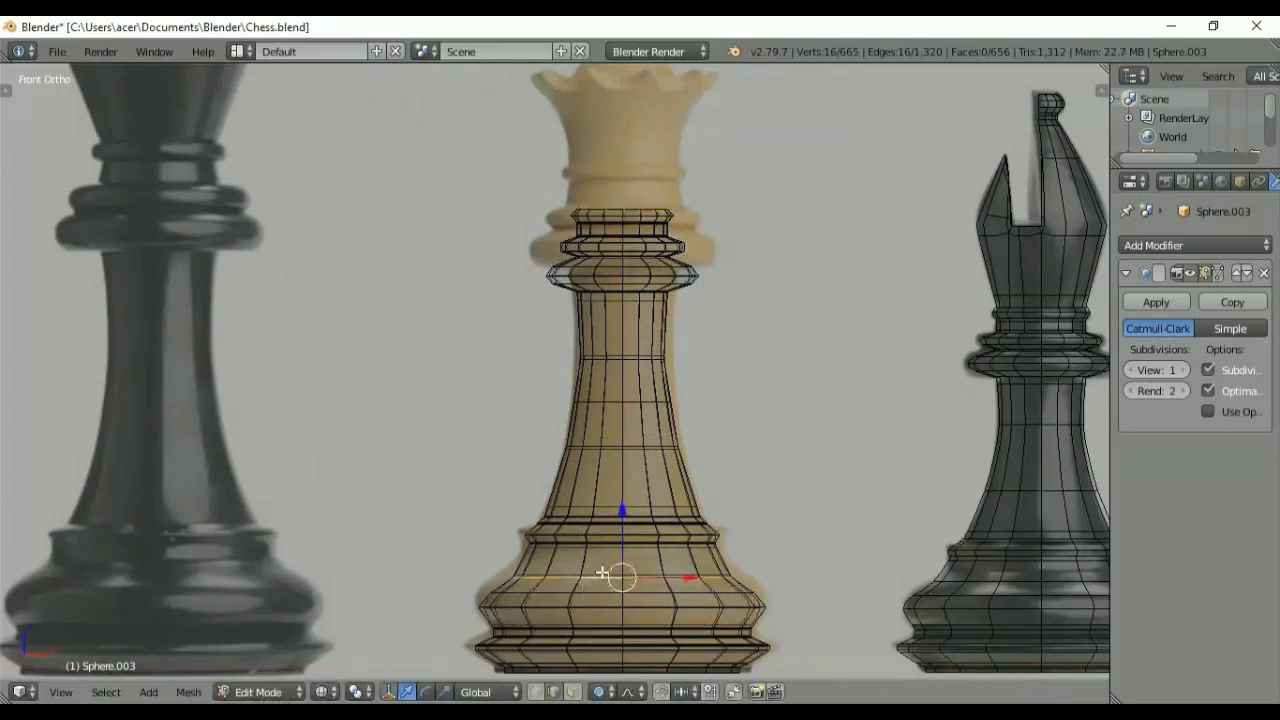
key(g)
key(z)
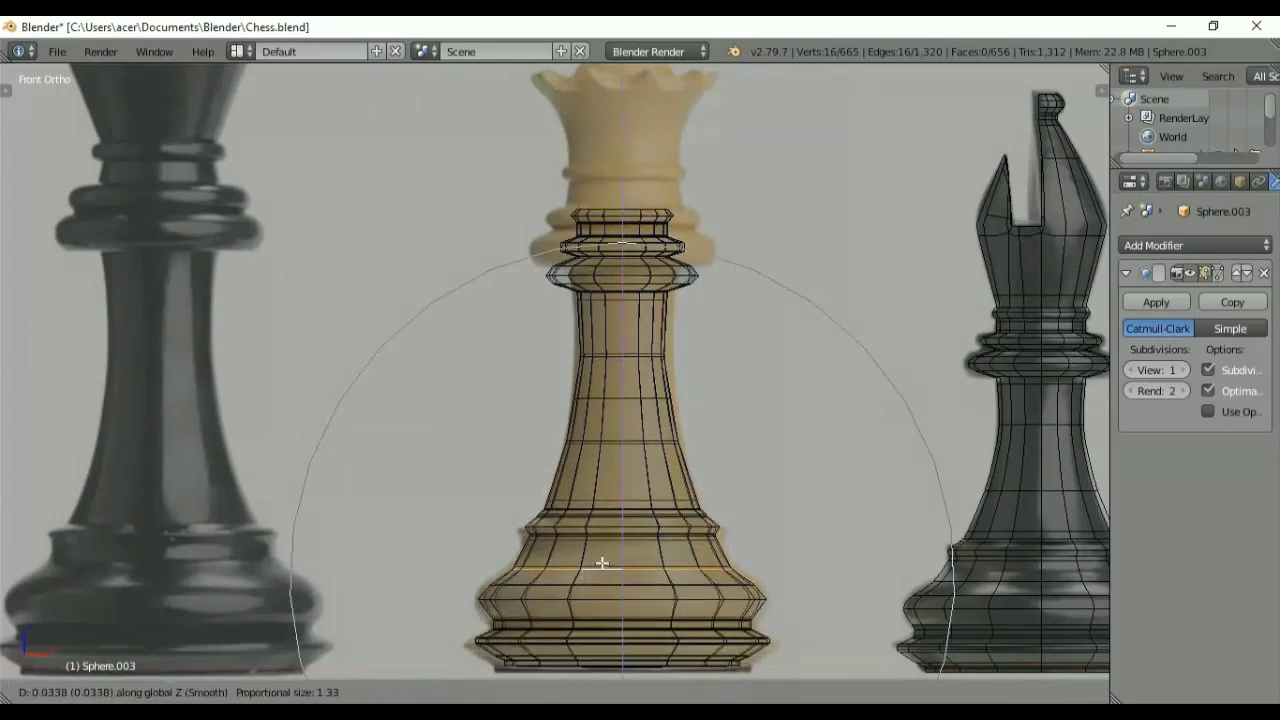
scroll(601, 567, up, 11)
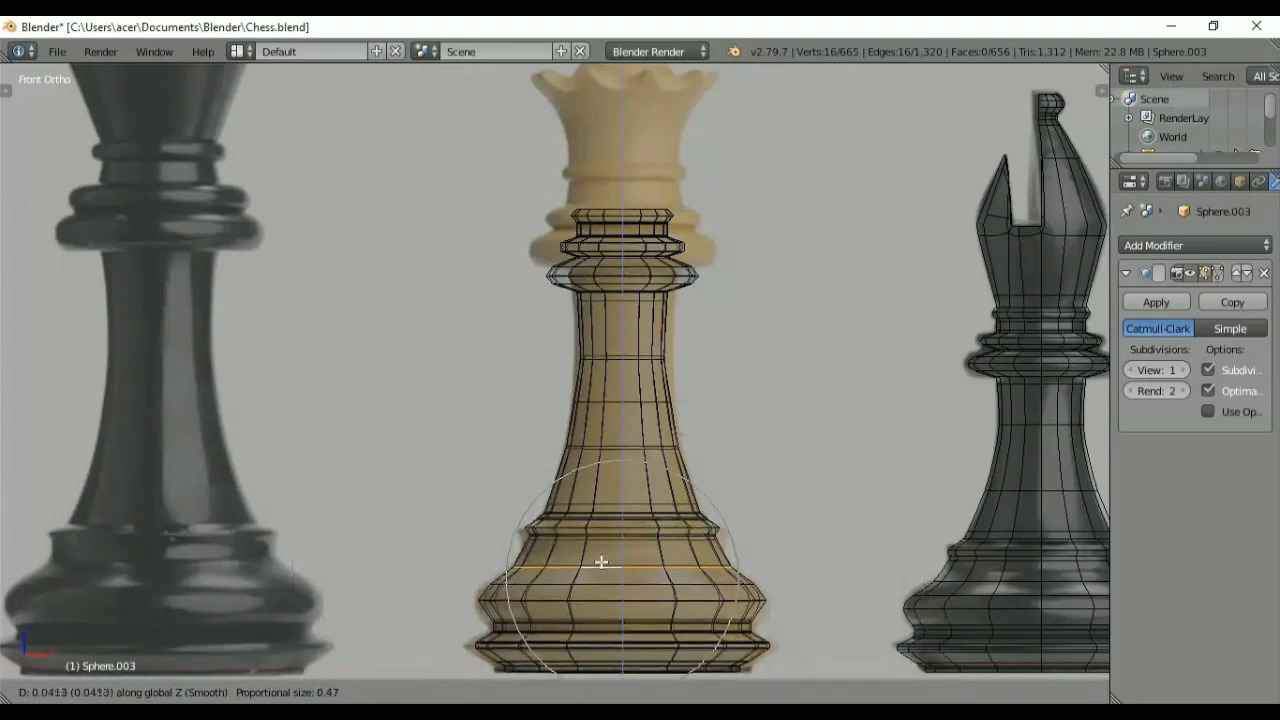
click(601, 562)
key(s)
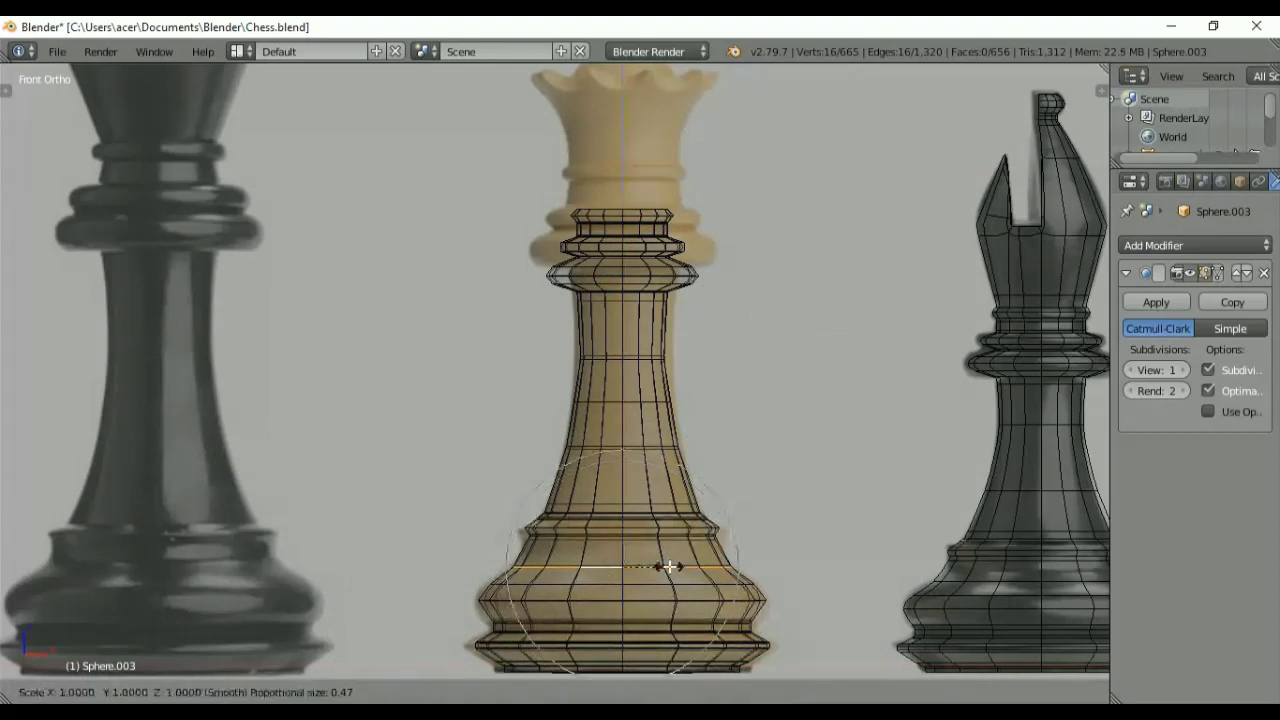
click(672, 566)
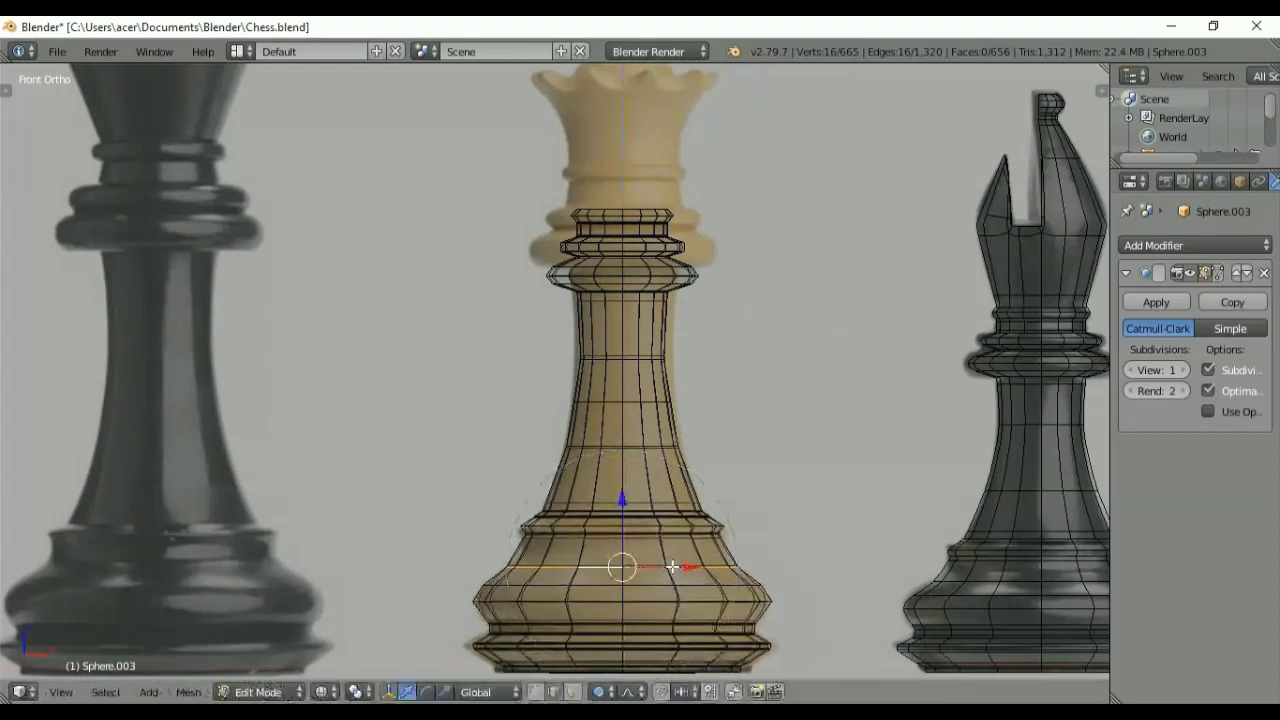
Step: Scale the wide edge loop of the bottom base ring slightly outward with proportional size 0.47 to match the reference
shift+middle_drag(720, 542, 726, 404)
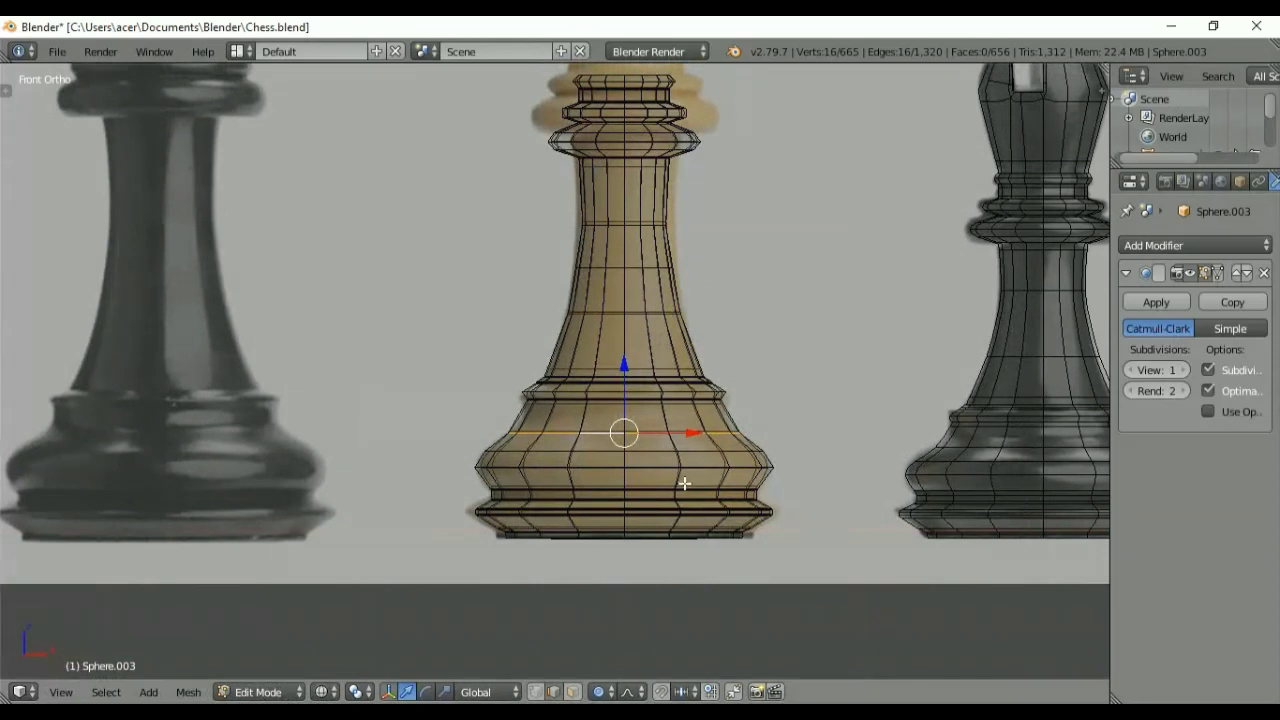
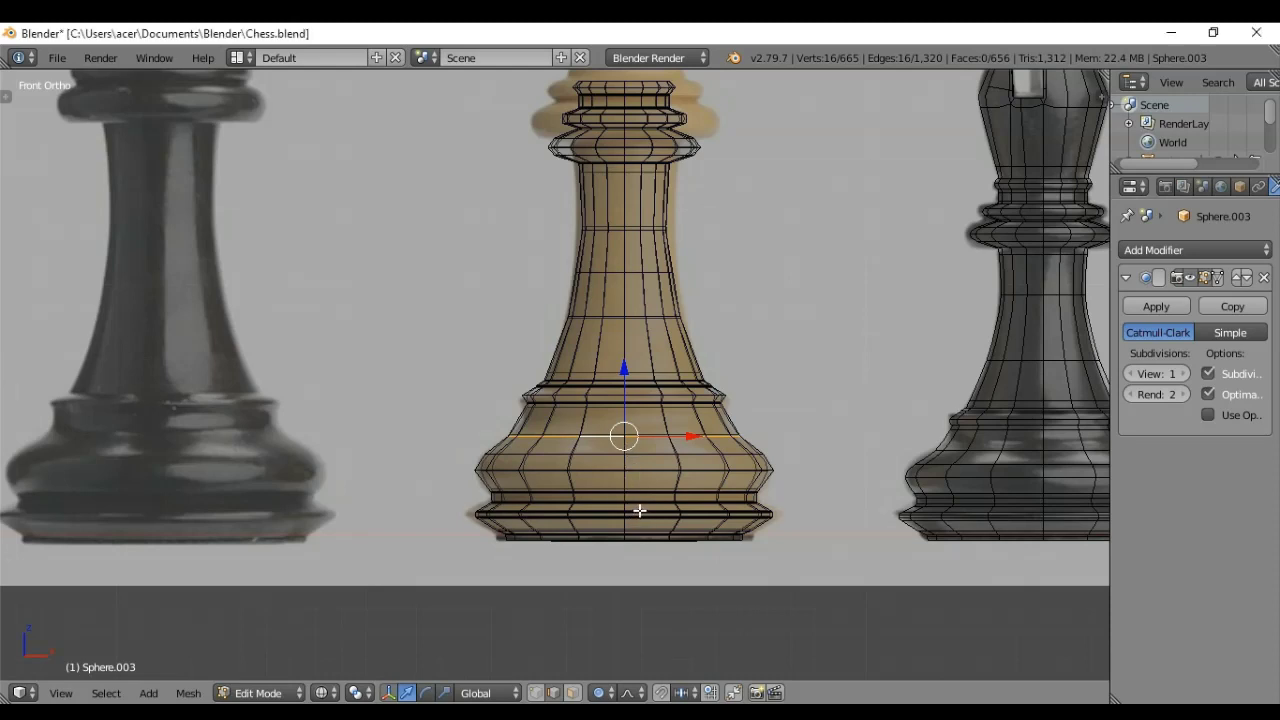
alt+right_click(639, 511)
key(s)
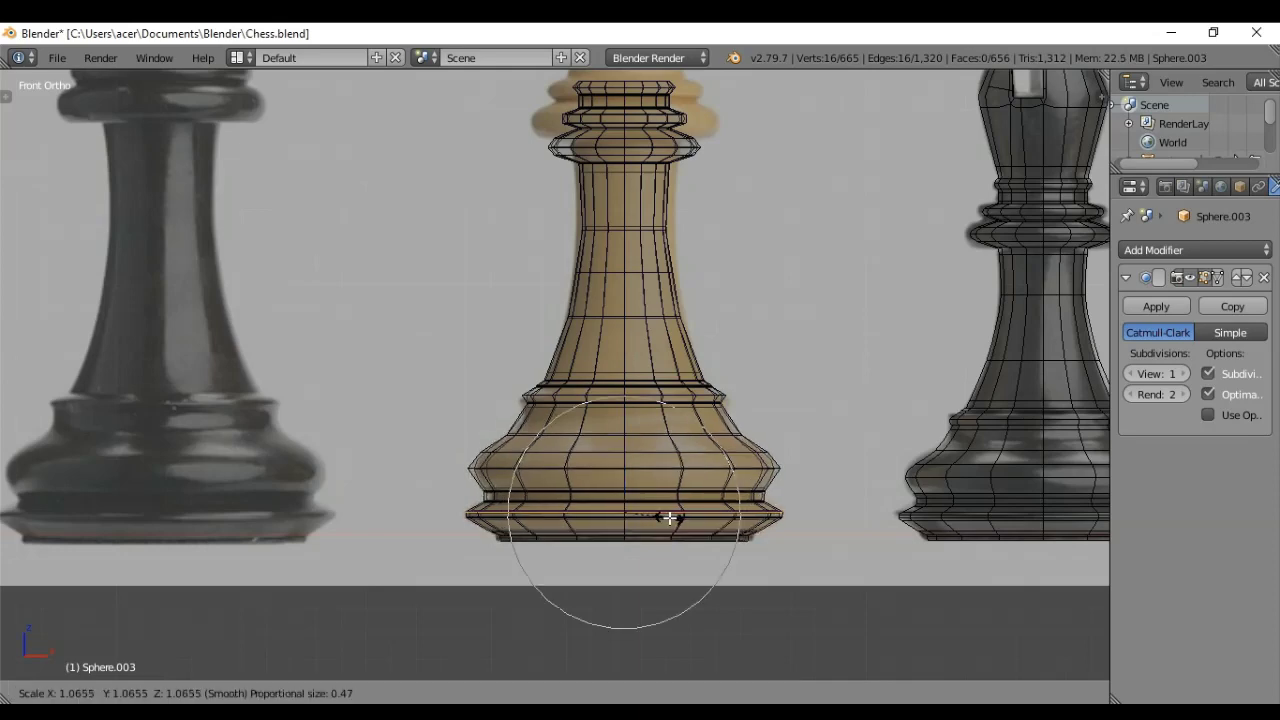
click(668, 517)
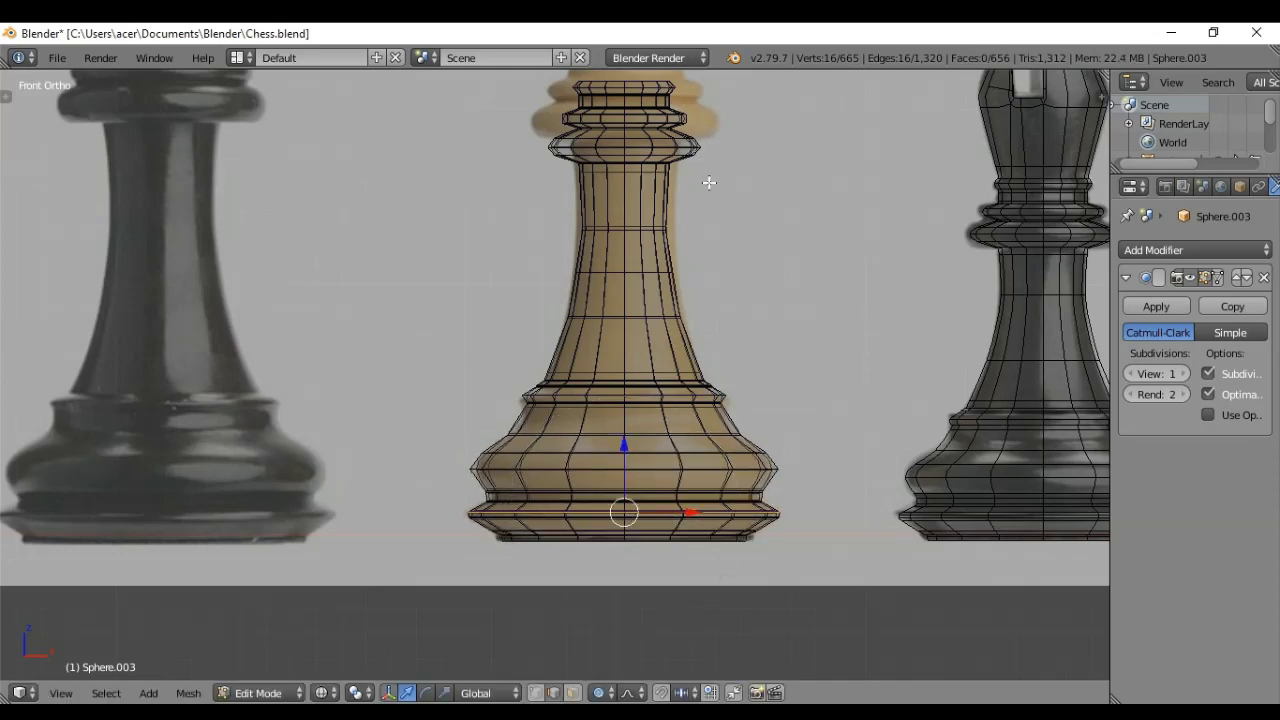
Step: Shift the entire queen mesh about 0.007 along X to centre it on the reference
shift+middle_drag(709, 183, 765, 358)
scroll(786, 310, up, 1)
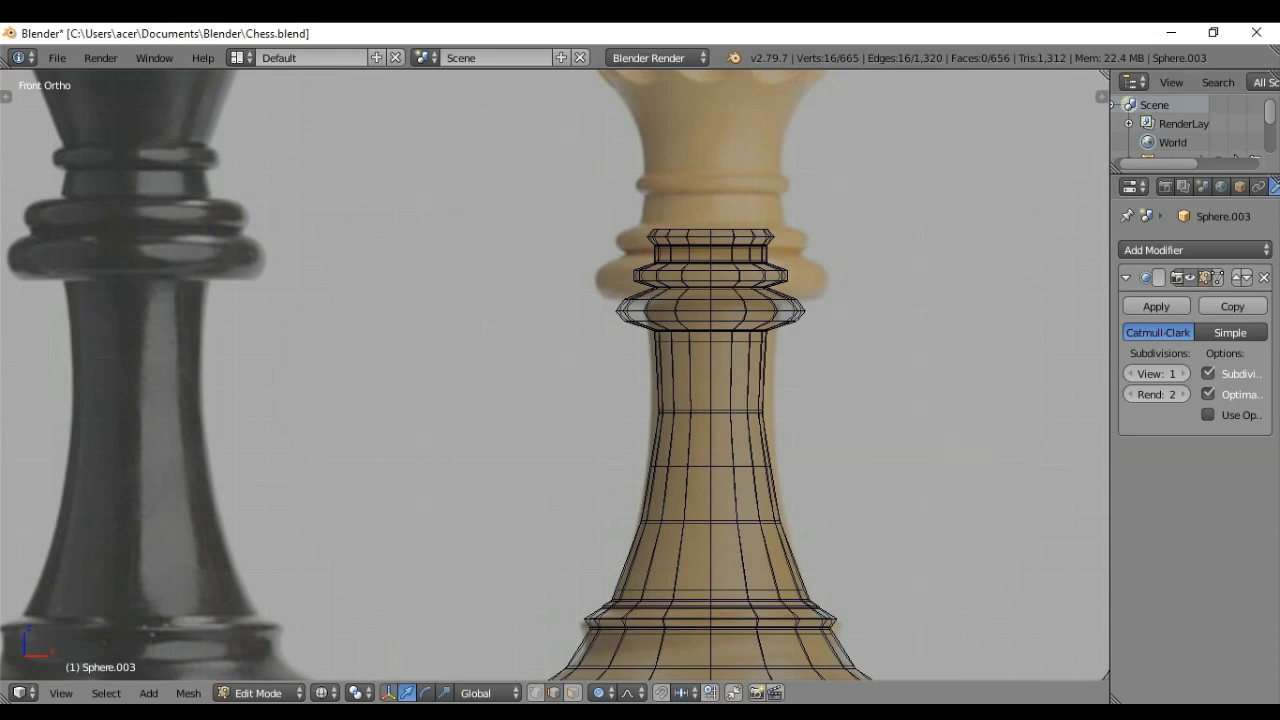
scroll(905, 422, up, 1)
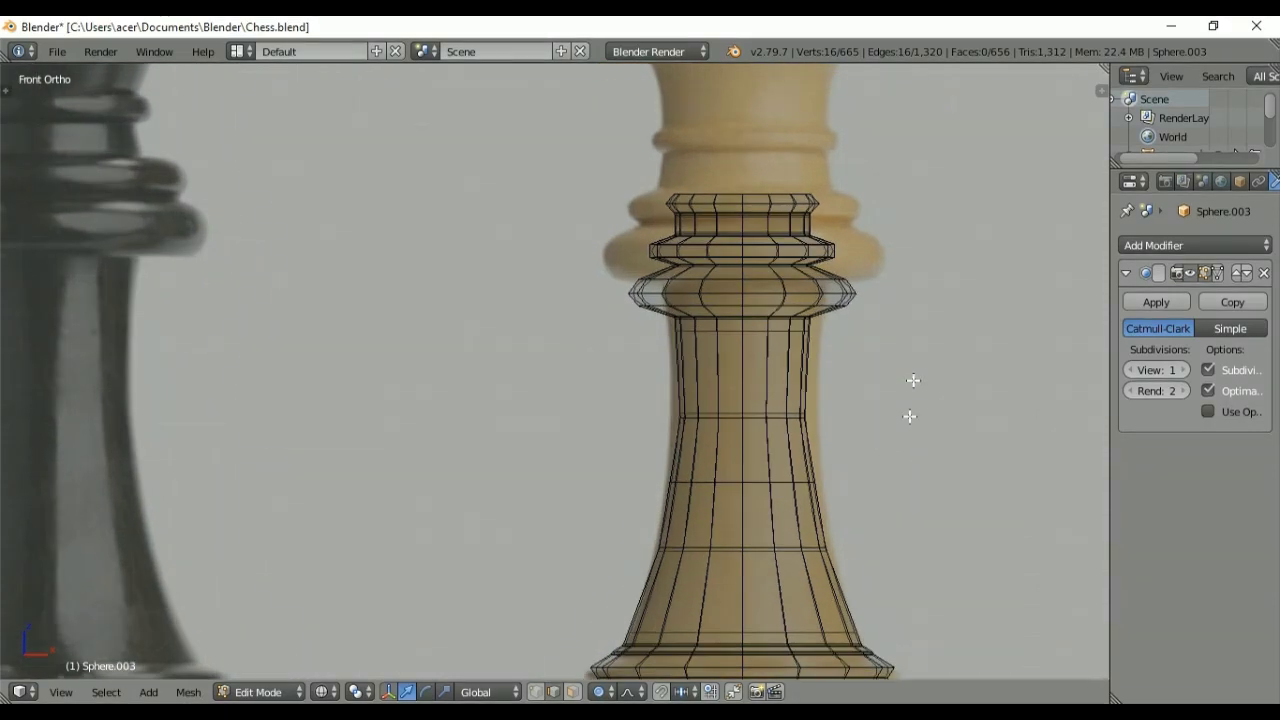
scroll(905, 395, up, 1)
shift+middle_drag(903, 372, 881, 373)
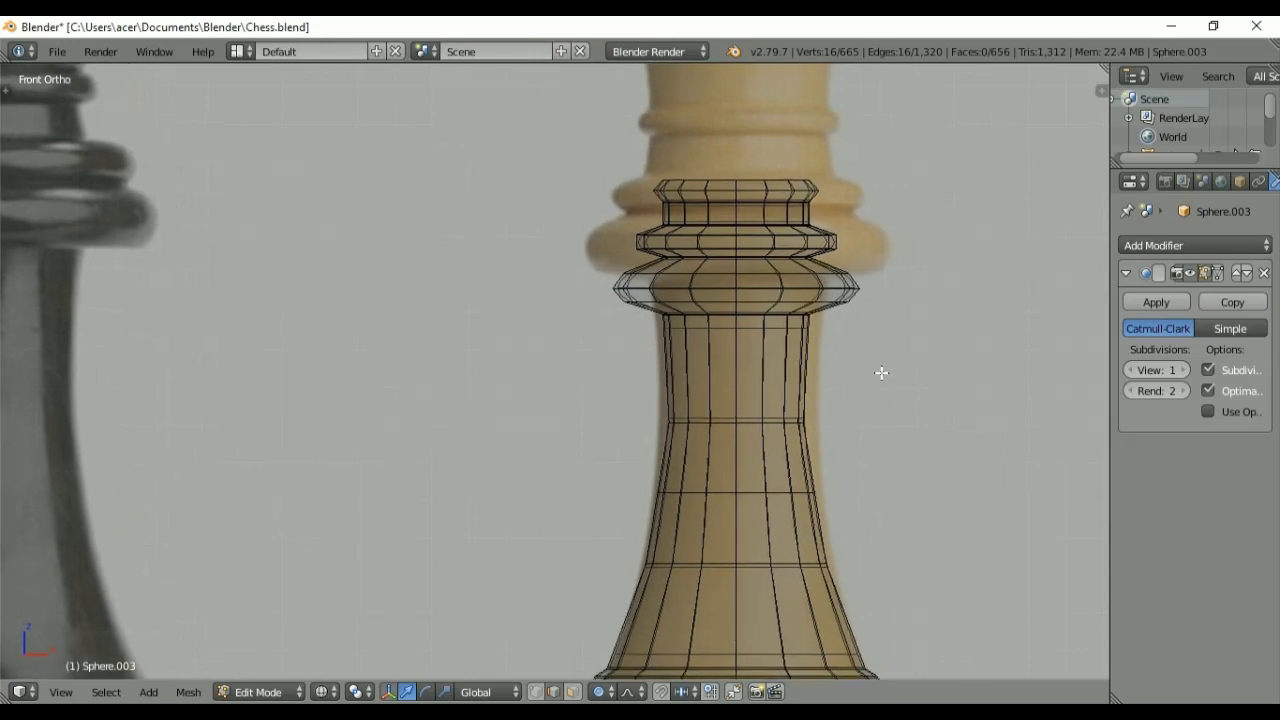
key(a)
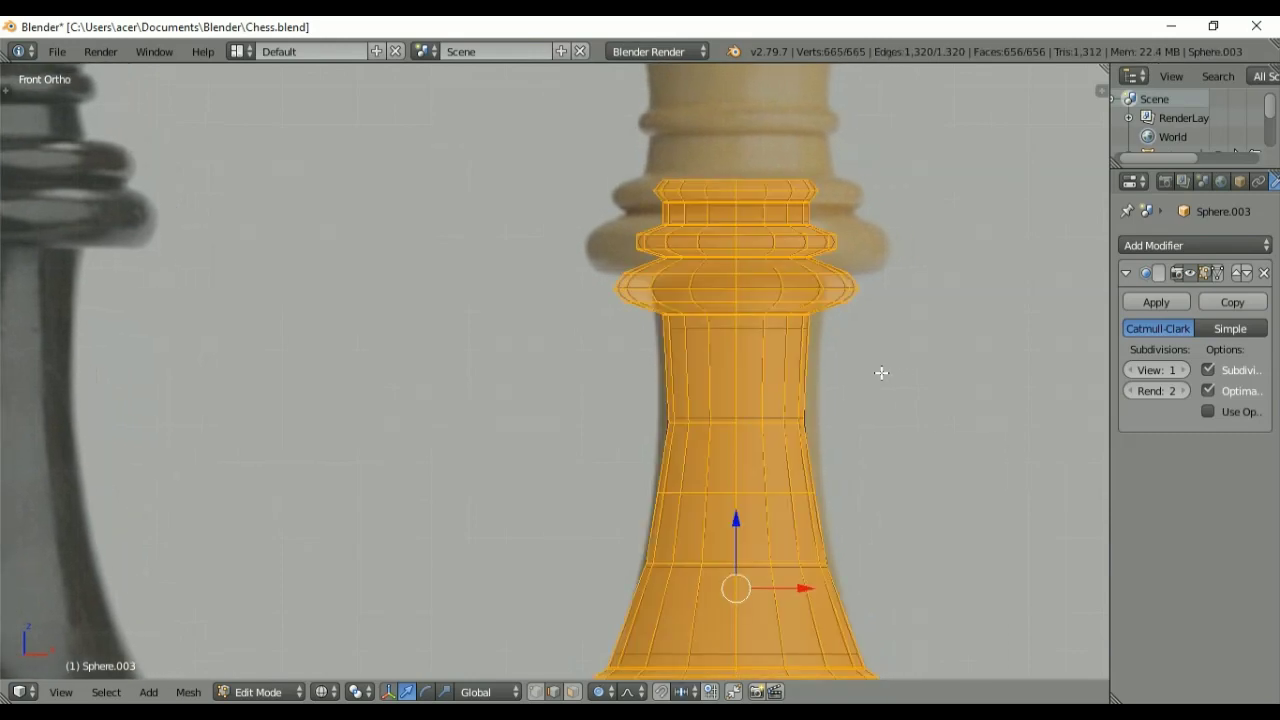
key(g)
key(x)
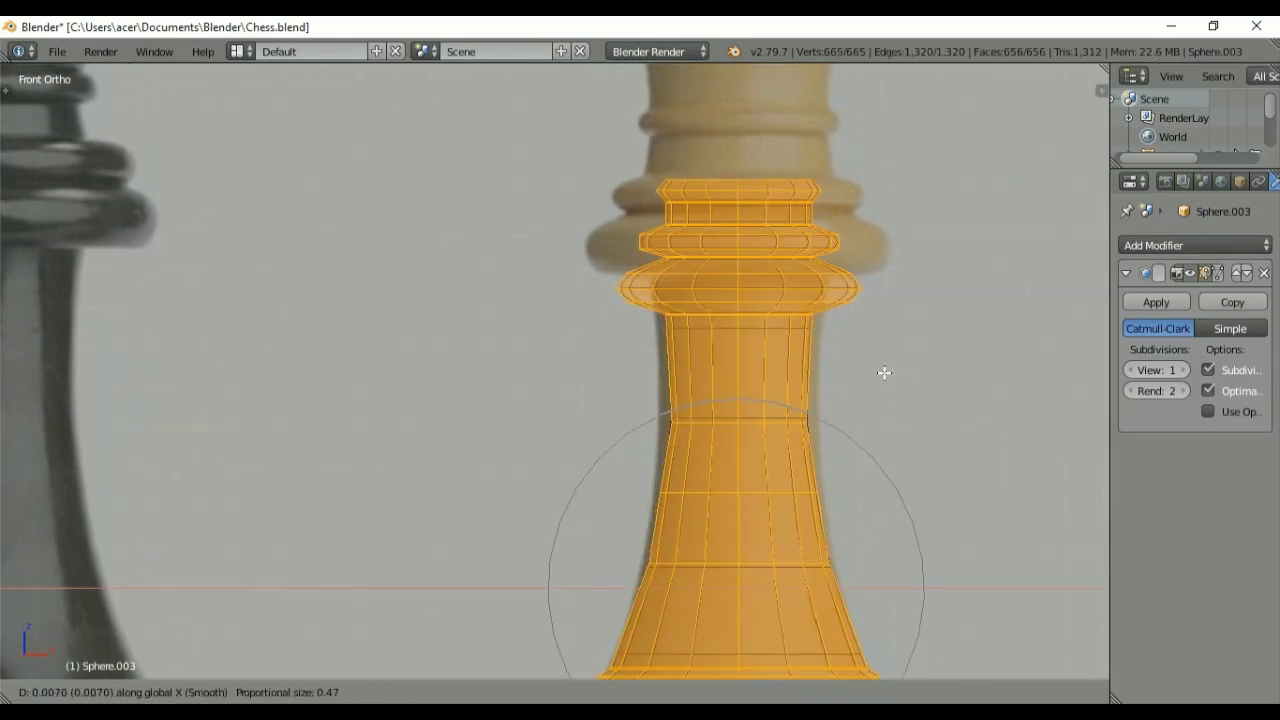
right_click(884, 373)
Step: Raise the edge loop just above the upper collar ring about 0.12 along Z with proportional size 0.91
alt+right_click(757, 311)
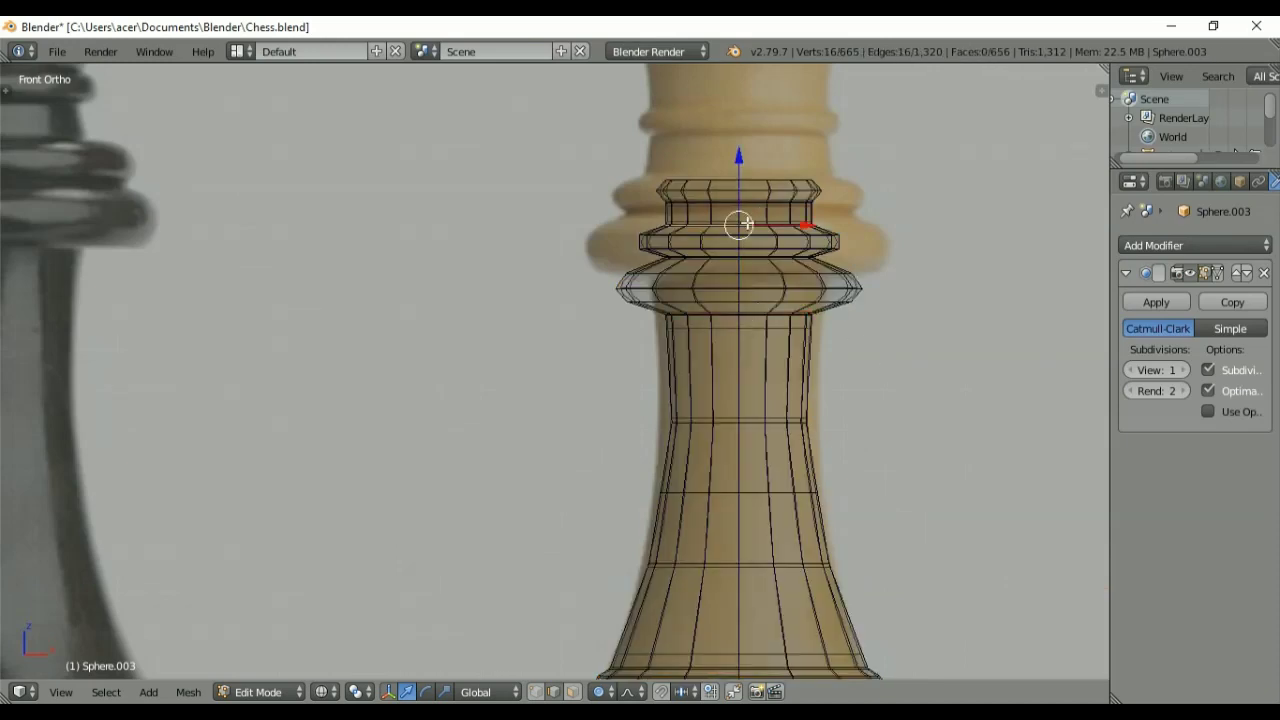
key(g)
key(z)
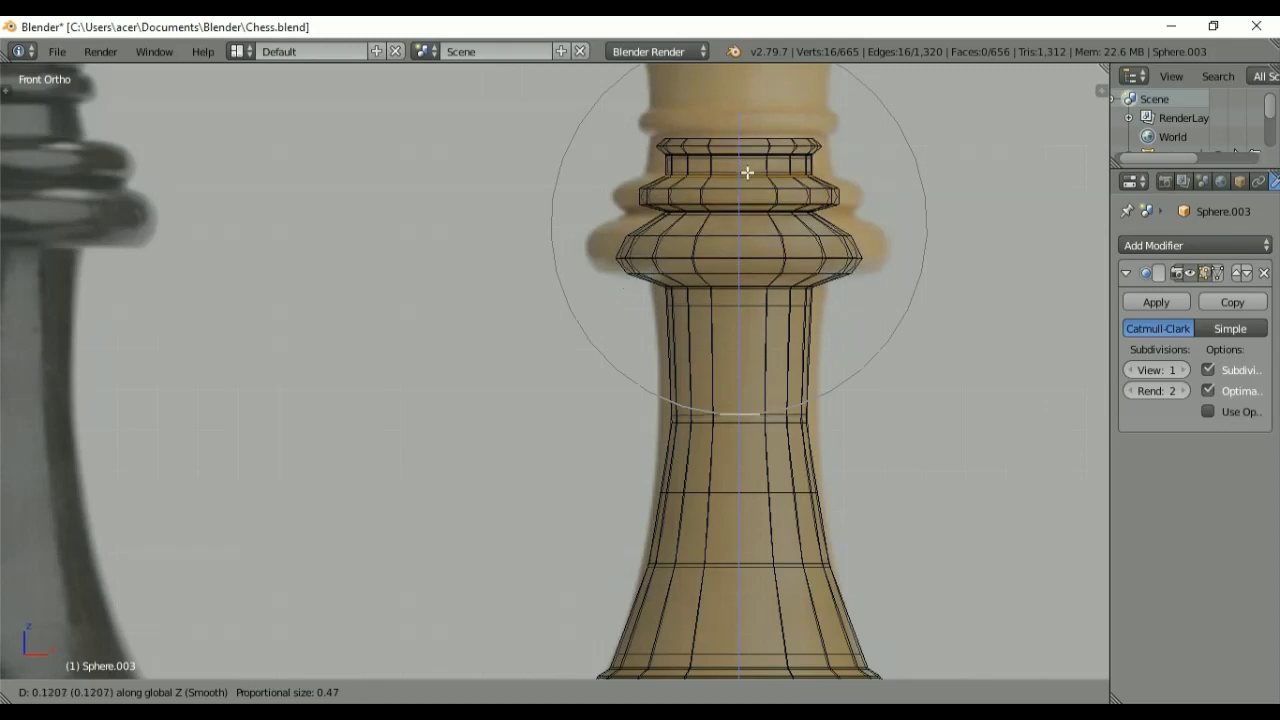
scroll(747, 173, down, 3)
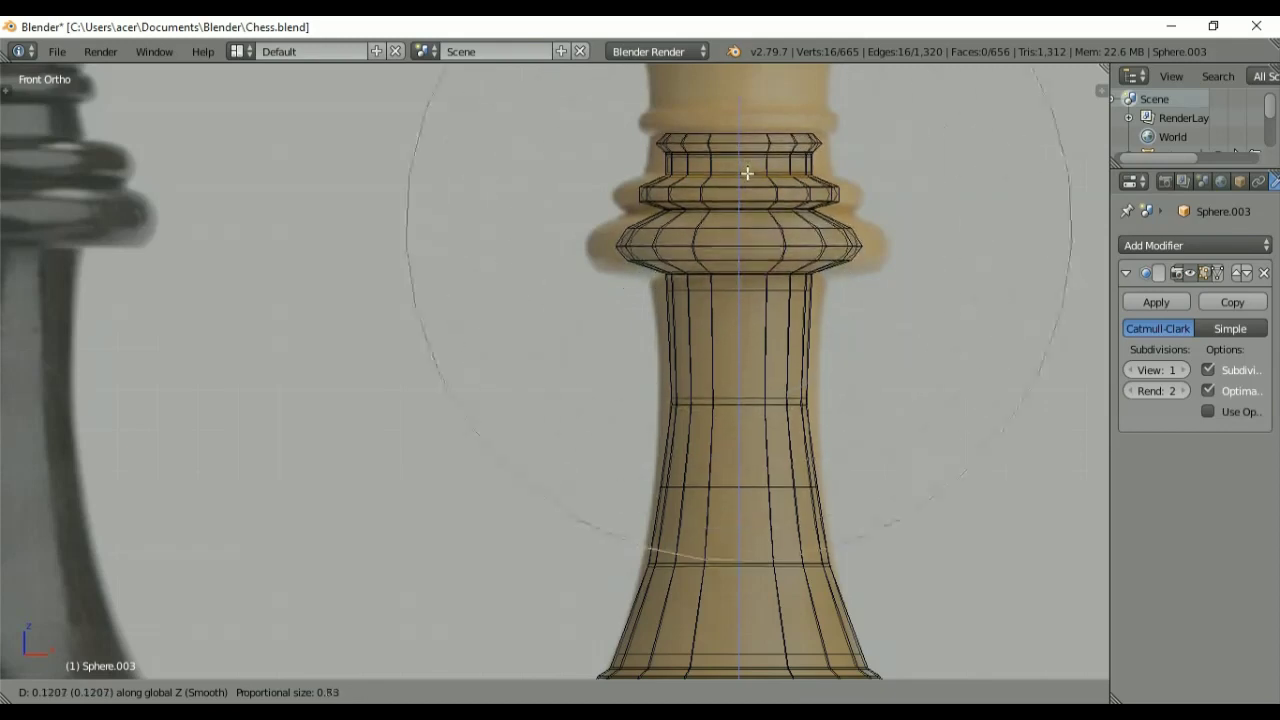
scroll(747, 173, down, 6)
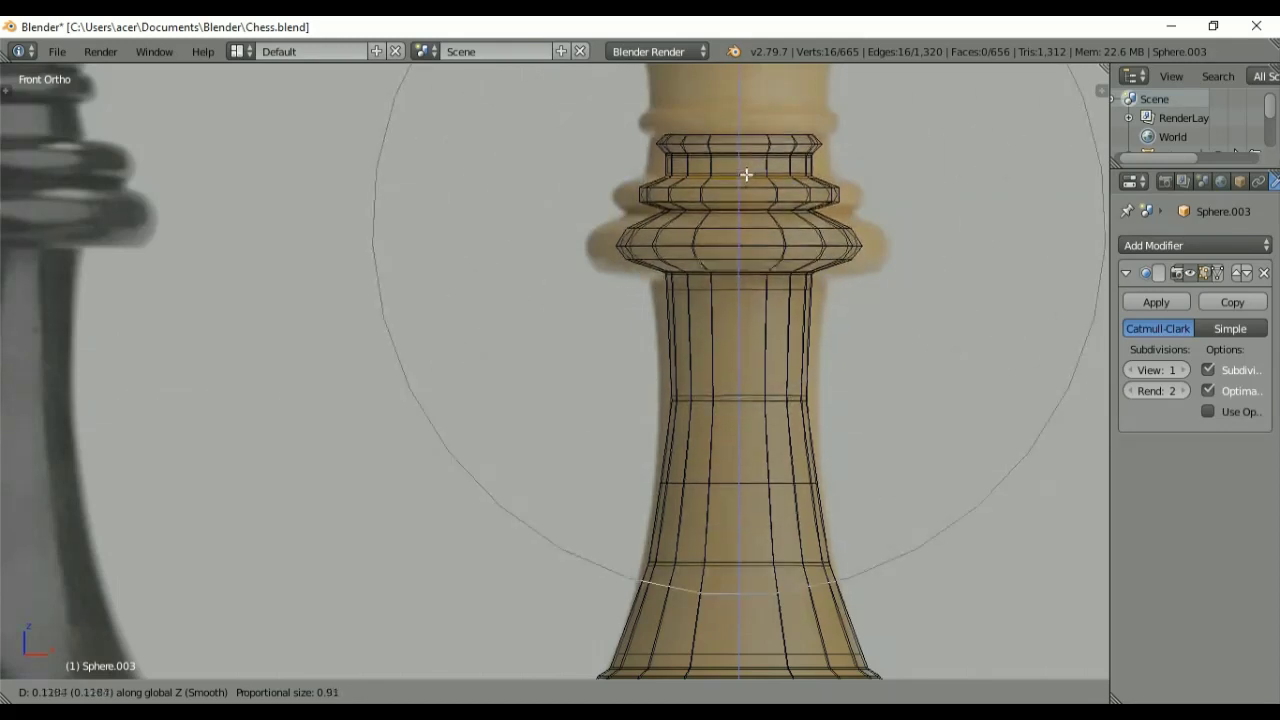
click(747, 174)
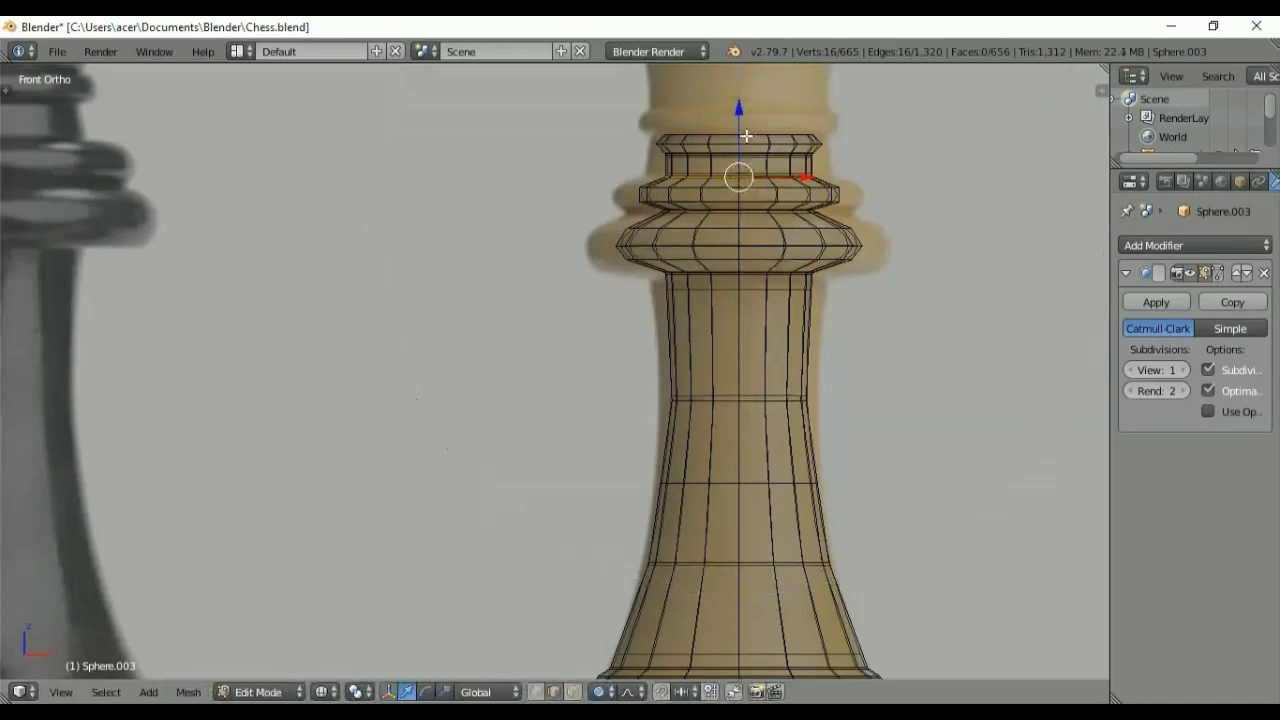
Step: Try raising the top two edge loops about 0.056 along Z with proportional size 0.91
alt+right_click(746, 134)
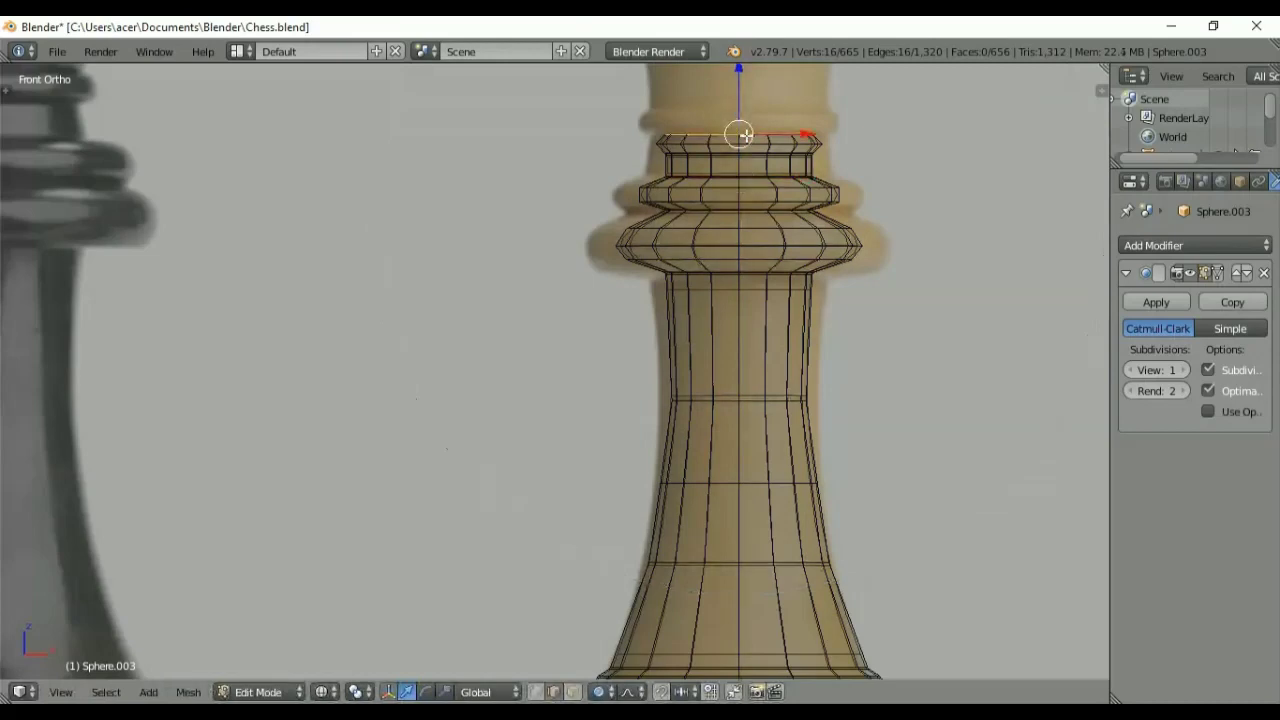
shift+right_click(746, 141)
alt+right_click(748, 142)
alt+shift+right_click(745, 130)
key(g)
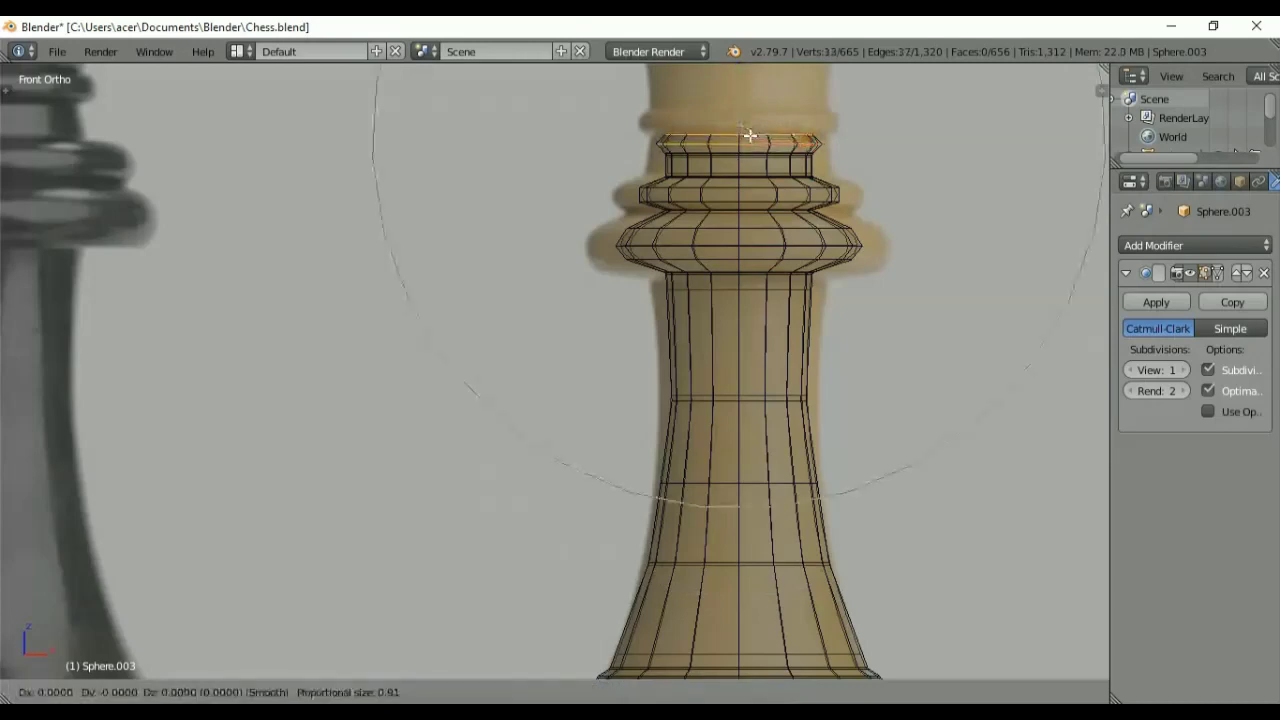
key(z)
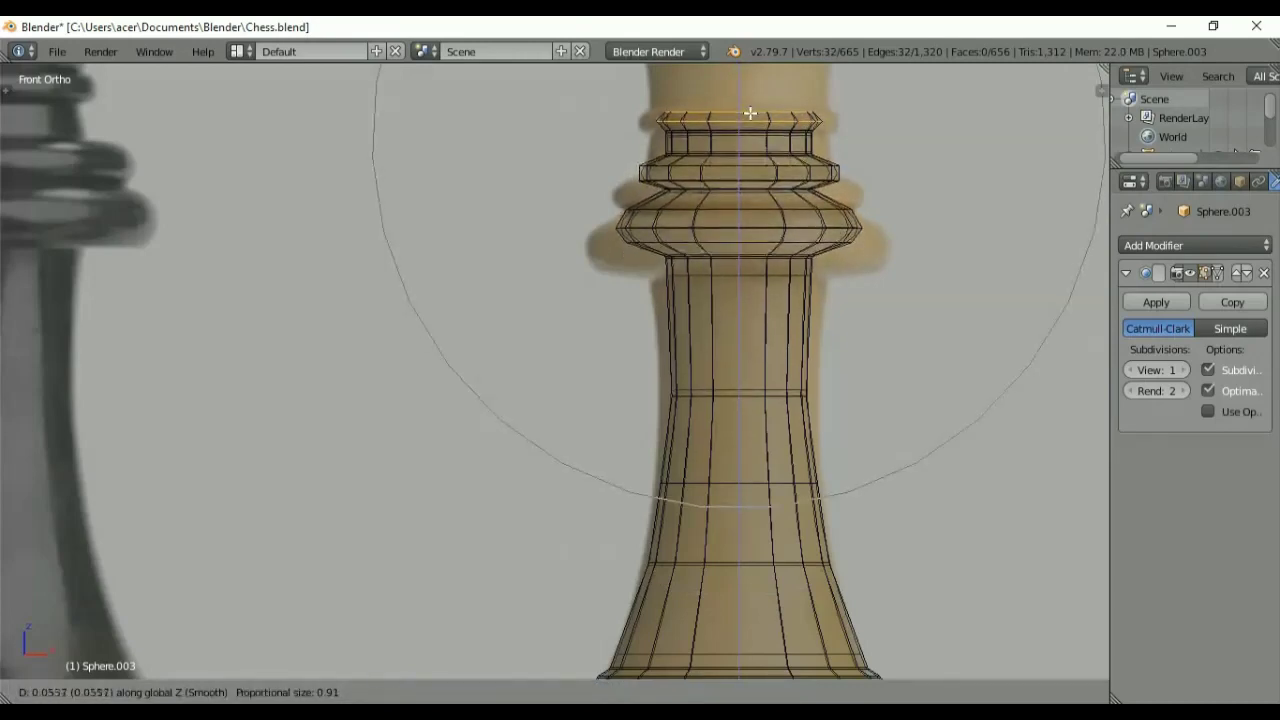
click(750, 113)
key(ctrl+z)
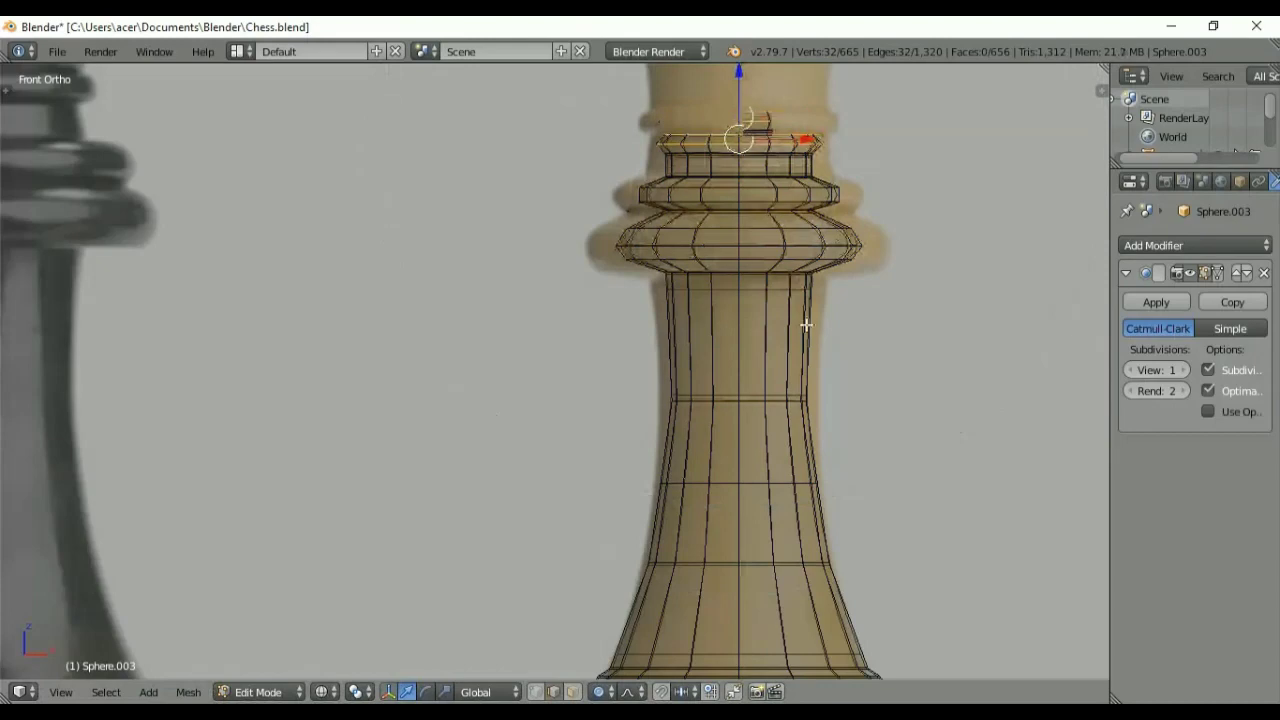
Step: Scale the widest collar edge loop outward by about 1.21, locking Z, with proportional size 0.91
alt+right_click(802, 245)
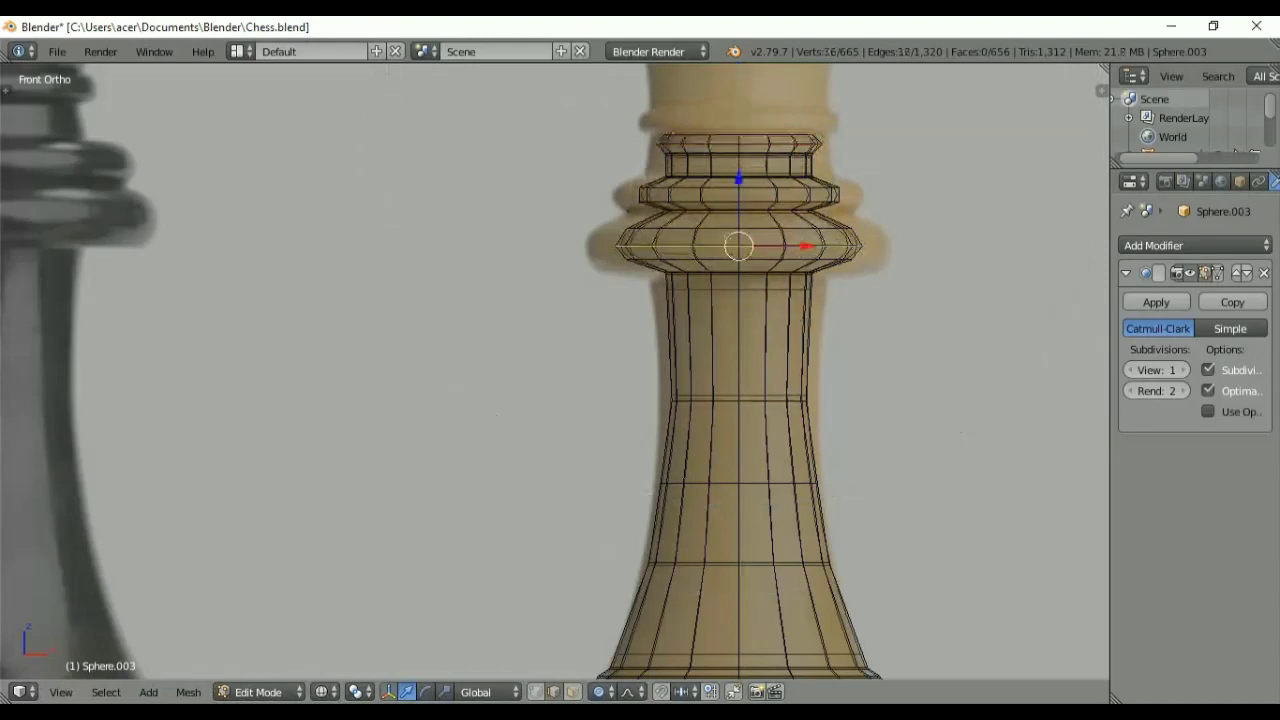
key(s)
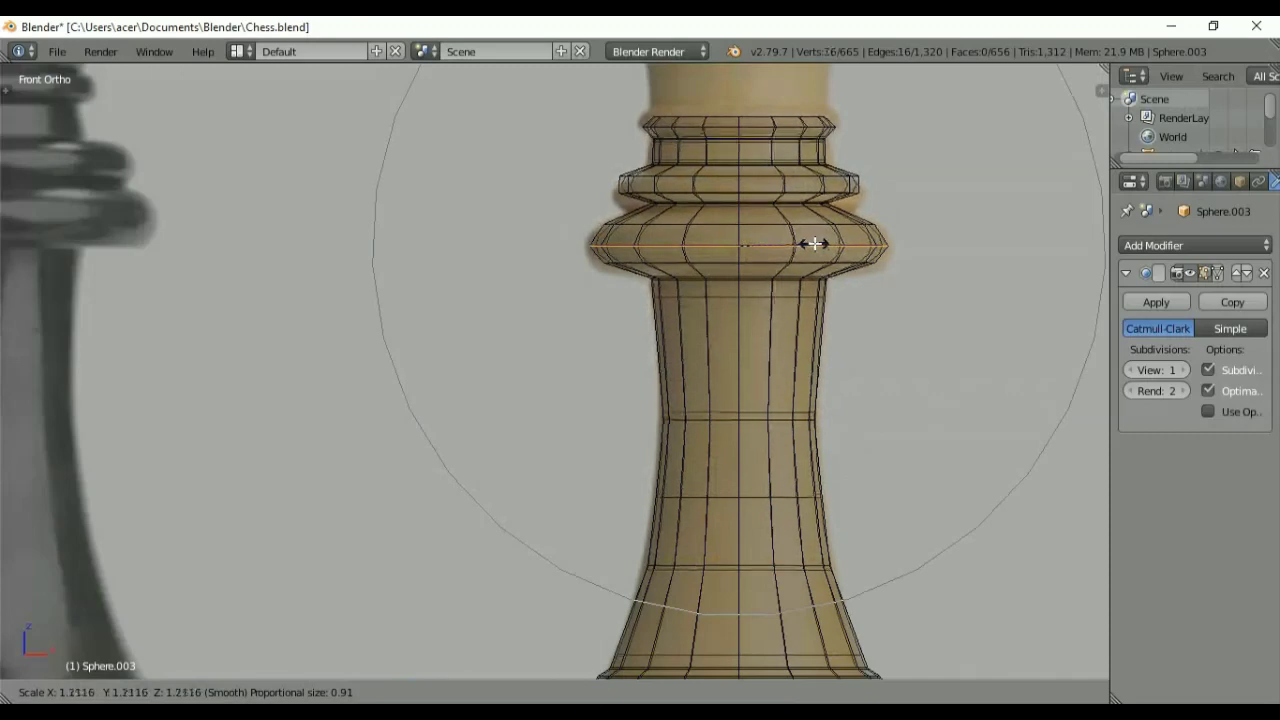
key(shift+z)
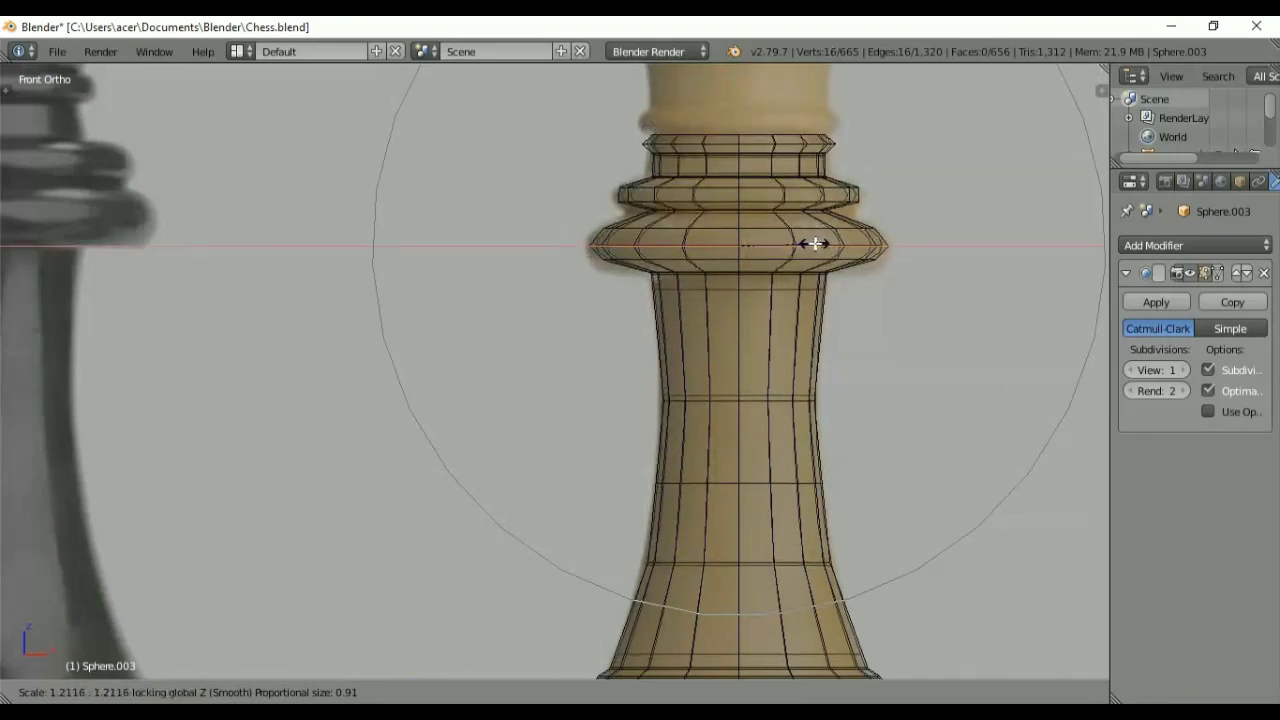
click(814, 244)
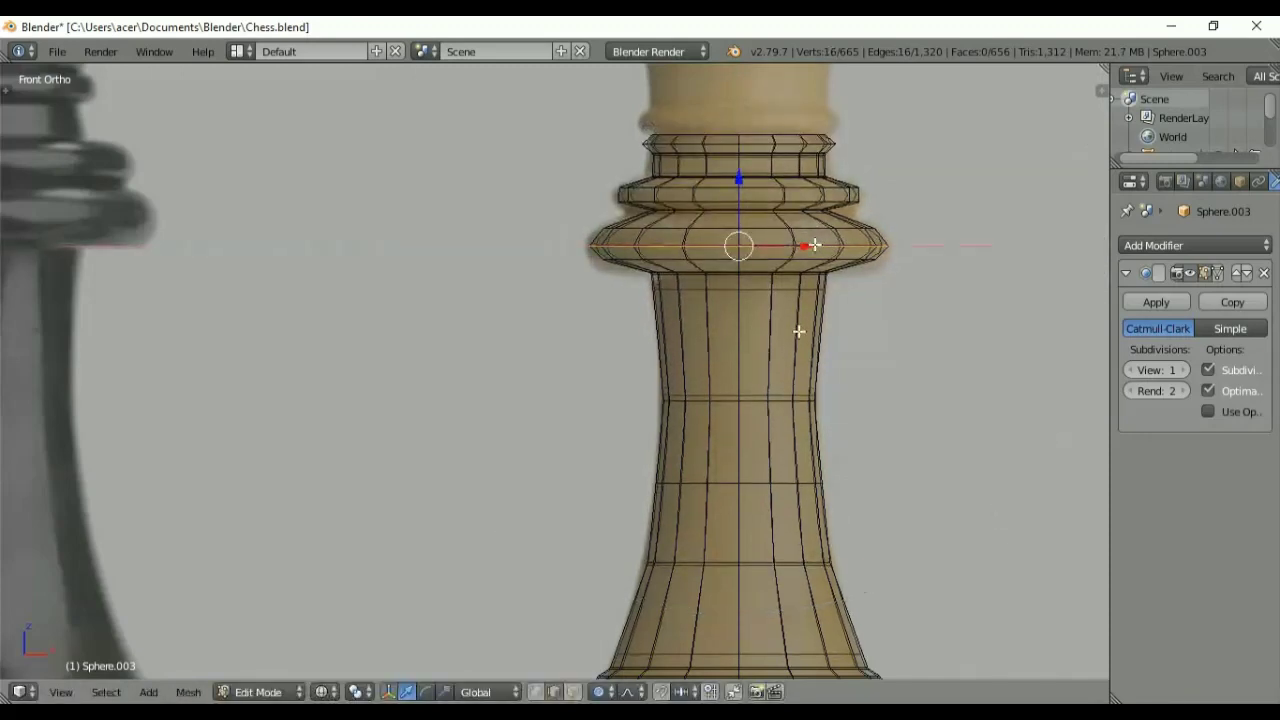
Step: Turn off proportional editing and raise the topmost ring along Z to the small ring beneath the crown in the reference
shift+middle_drag(799, 332, 795, 452)
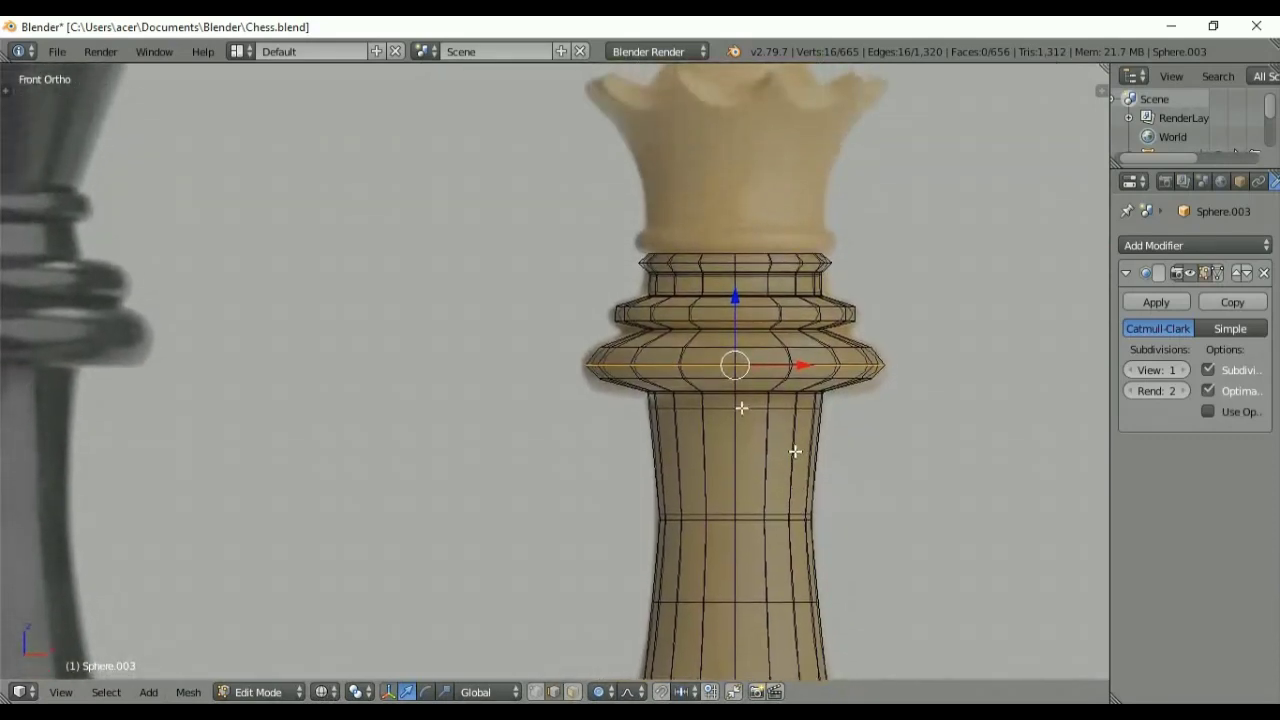
key(o)
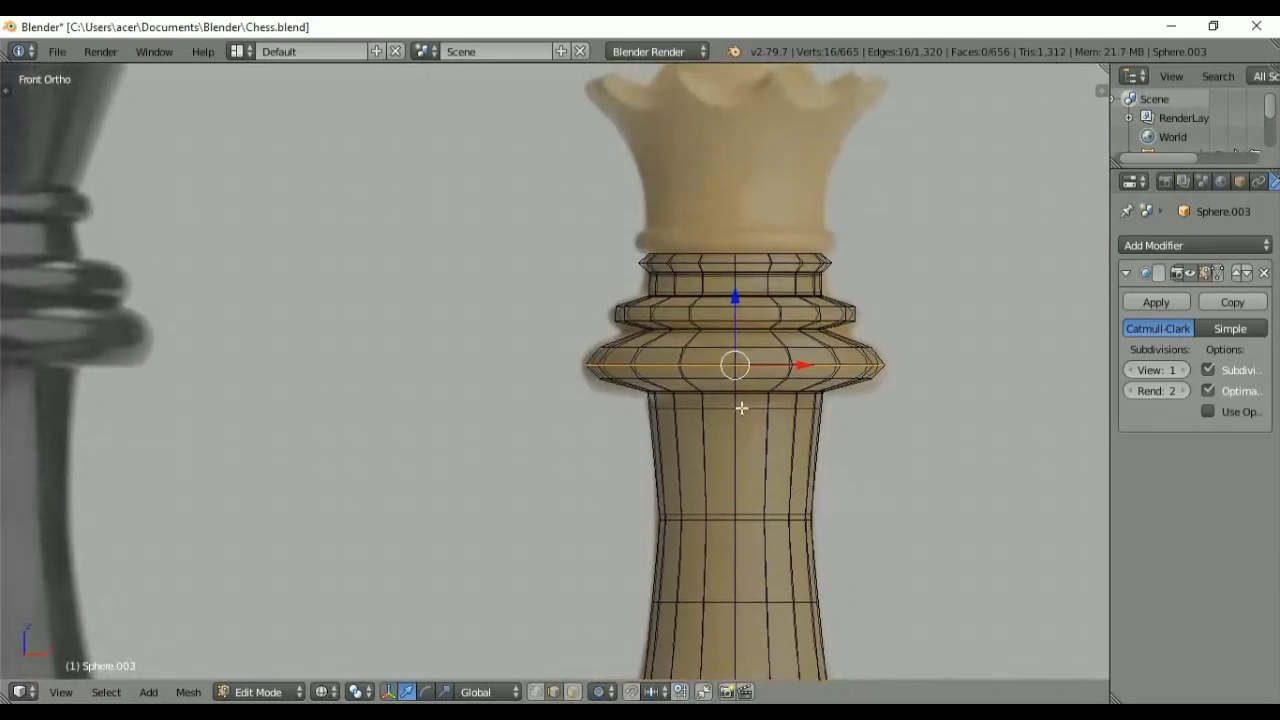
alt+click(750, 255)
key(ctrl+KP_Add)
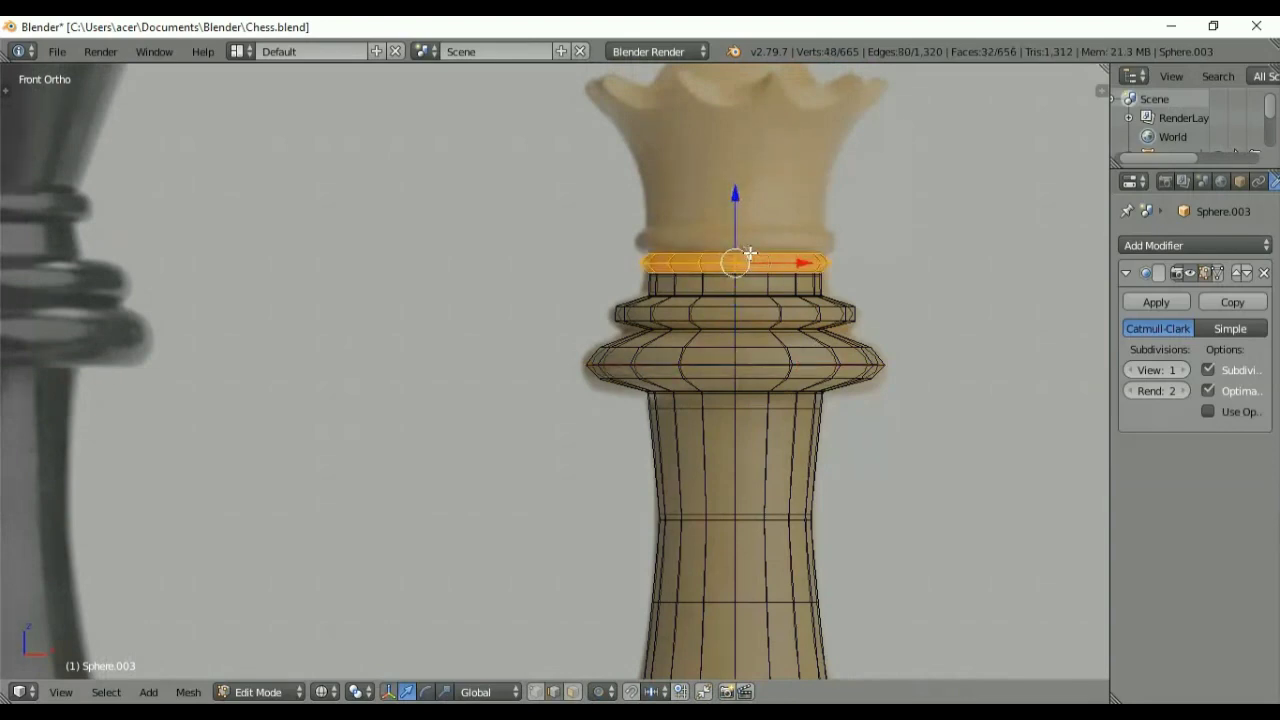
key(ctrl+KP_Add)
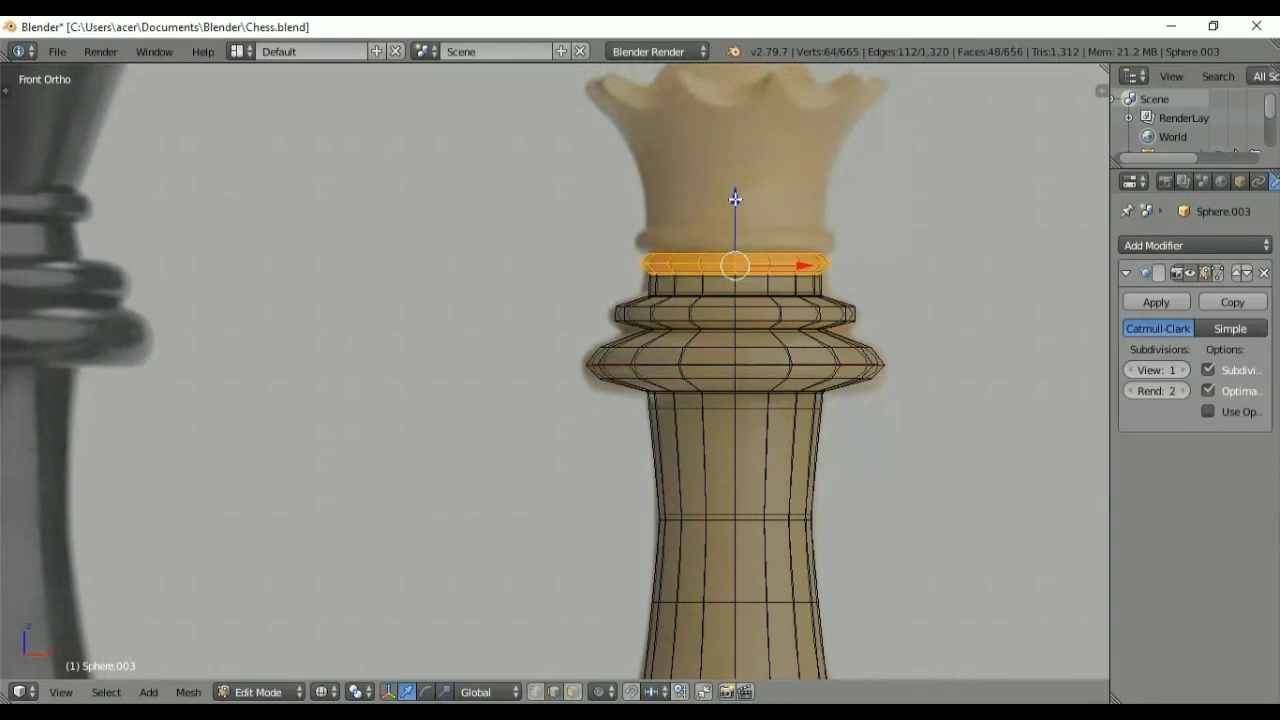
drag(735, 198, 736, 174)
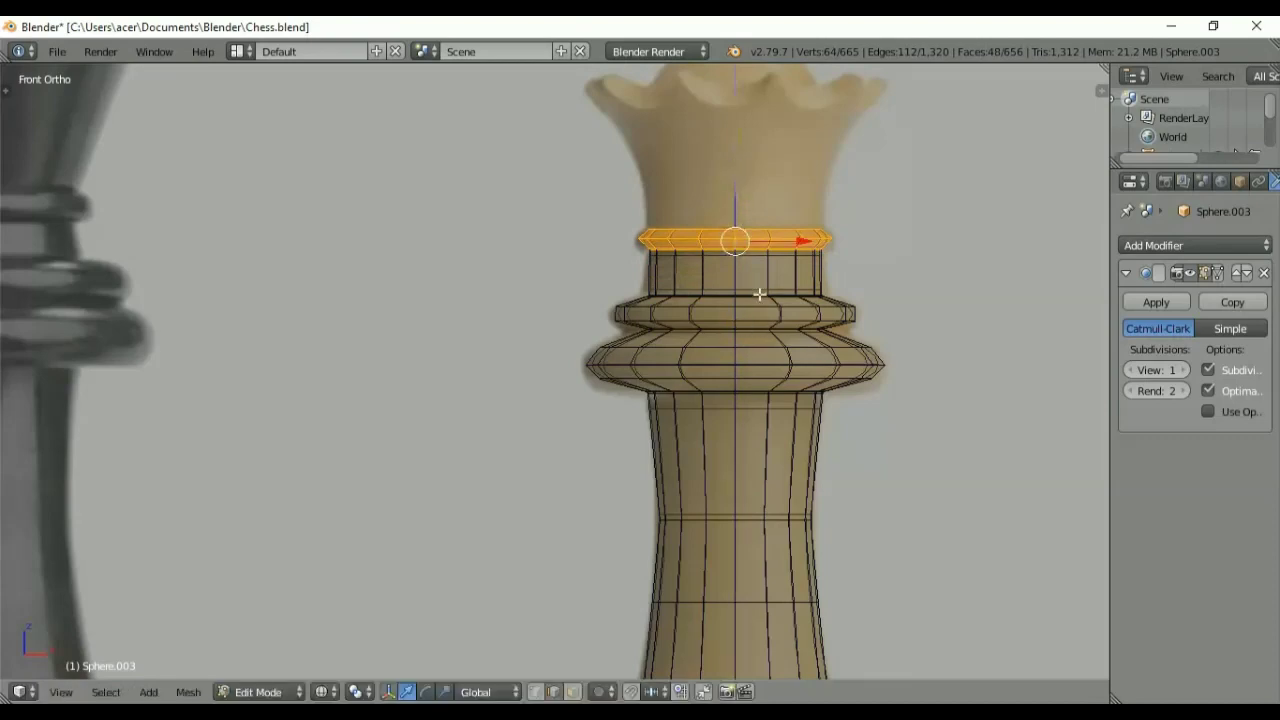
Step: Scale the pair of edge loops at the base of the neck above the collar slightly outward to match the reference
alt+right_click(755, 293)
key(ctrl+KP_Add)
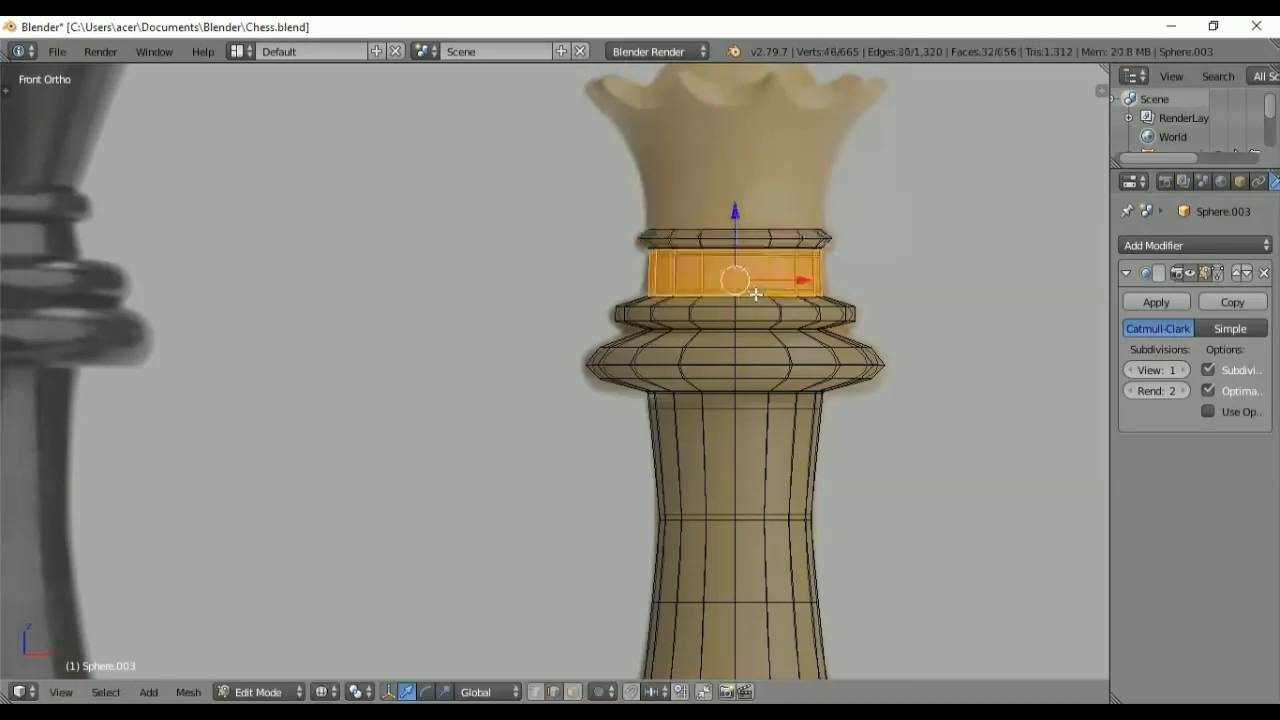
key(ctrl+KP_Subtract)
alt+shift+right_click(757, 296)
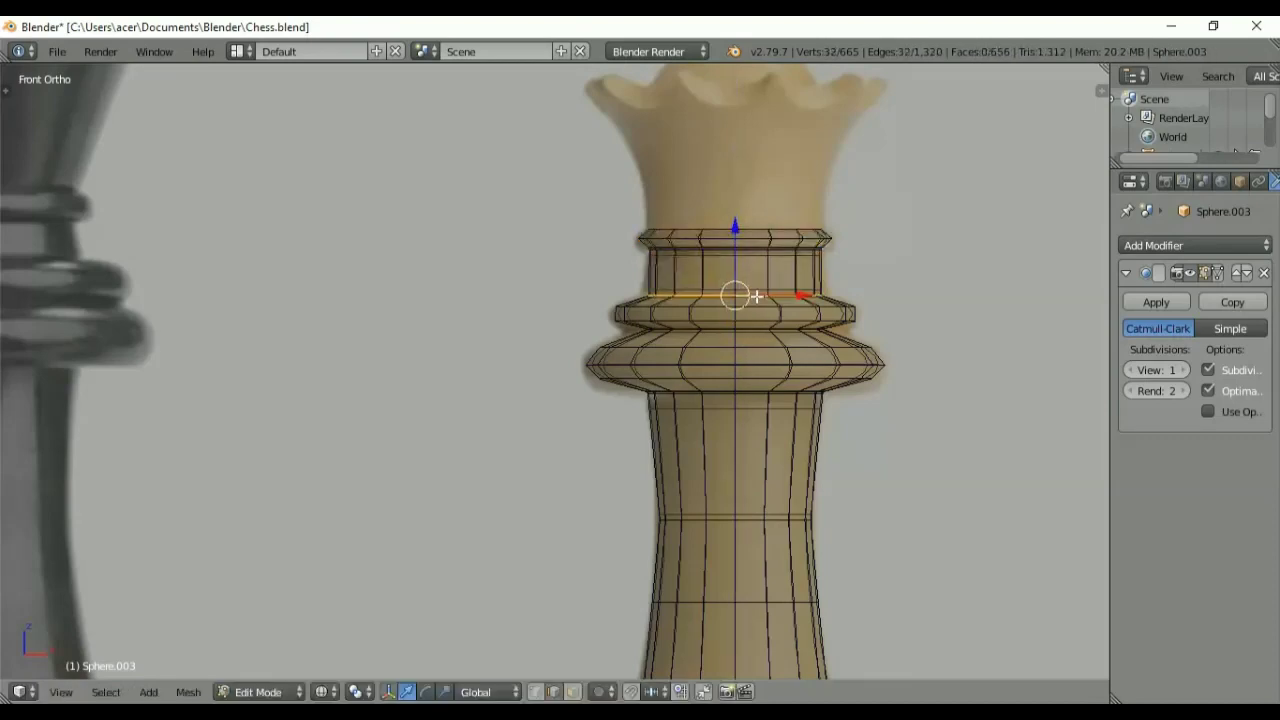
key(s)
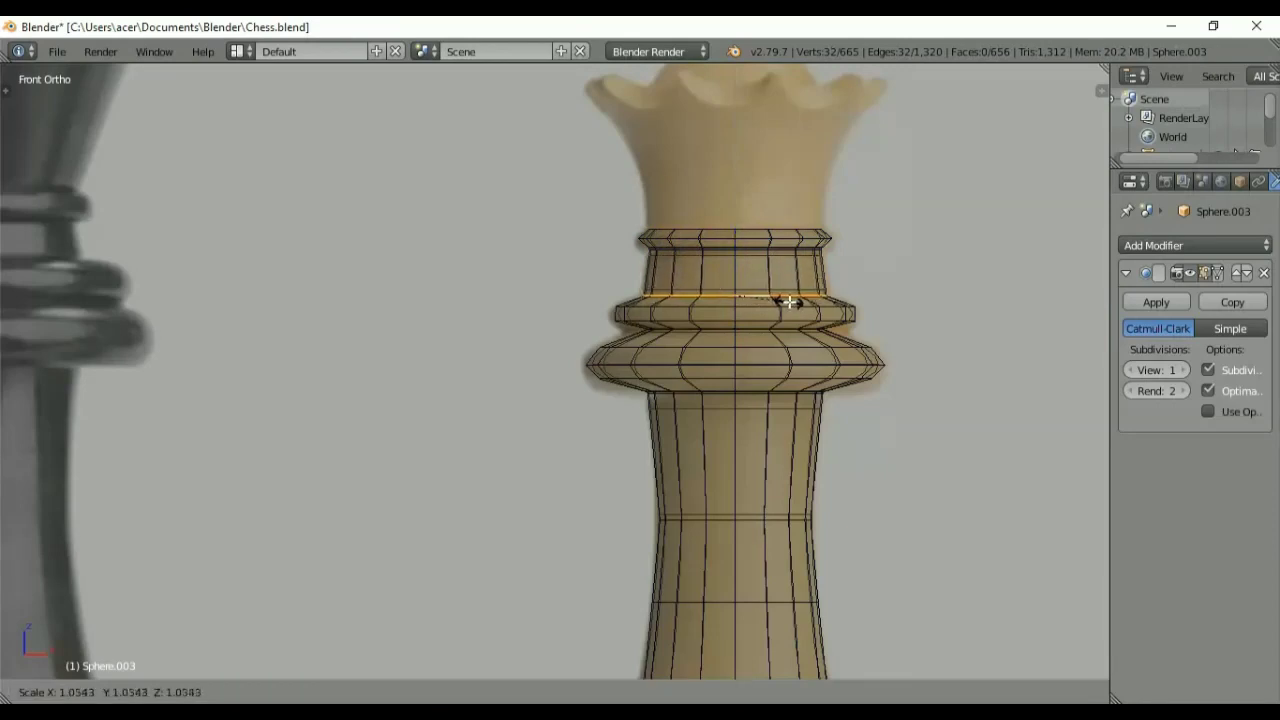
click(793, 302)
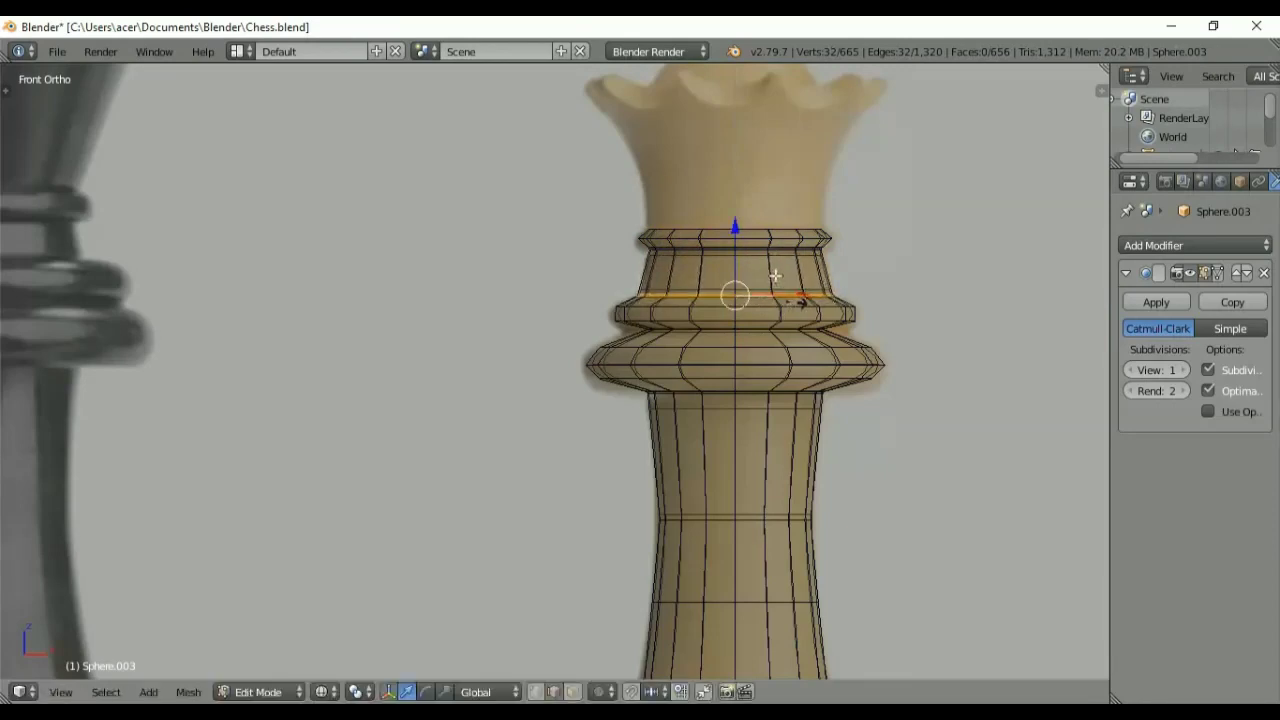
shift+middle_drag(774, 277, 768, 384)
scroll(795, 351, up, 1)
scroll(795, 351, up, 1)
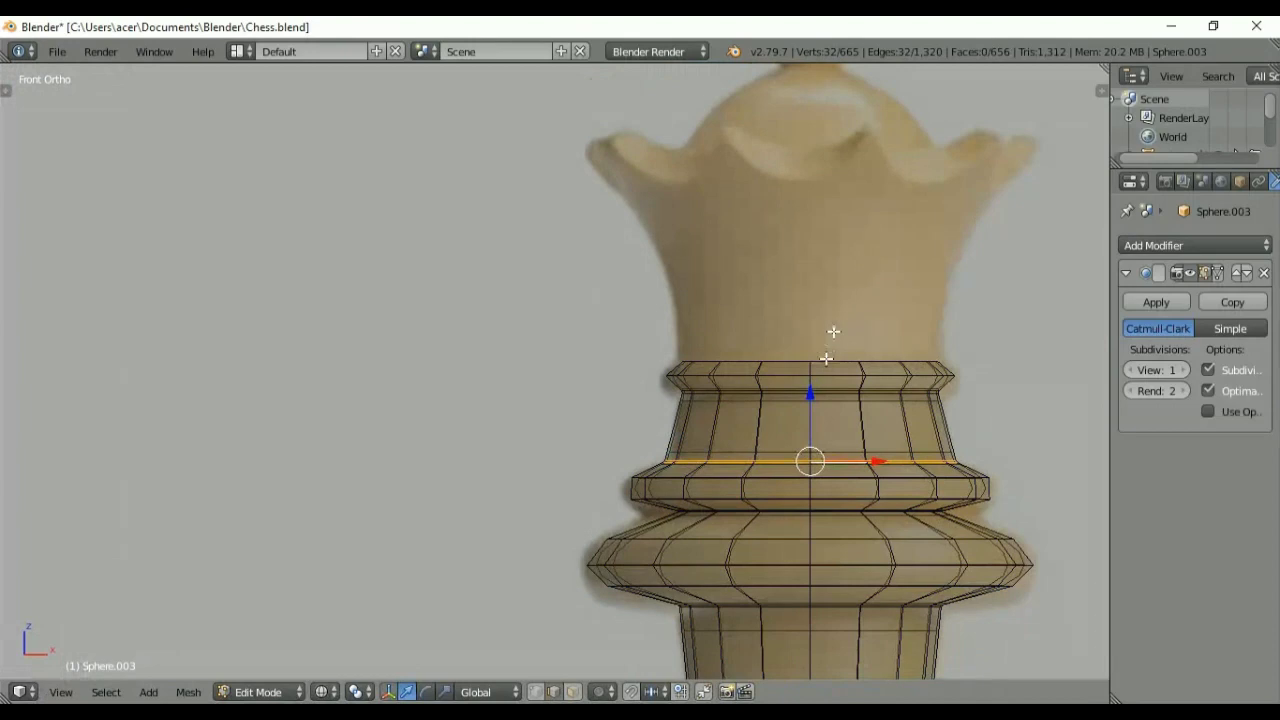
alt+right_click(826, 358)
shift+middle_drag(871, 394, 711, 406)
key(r)
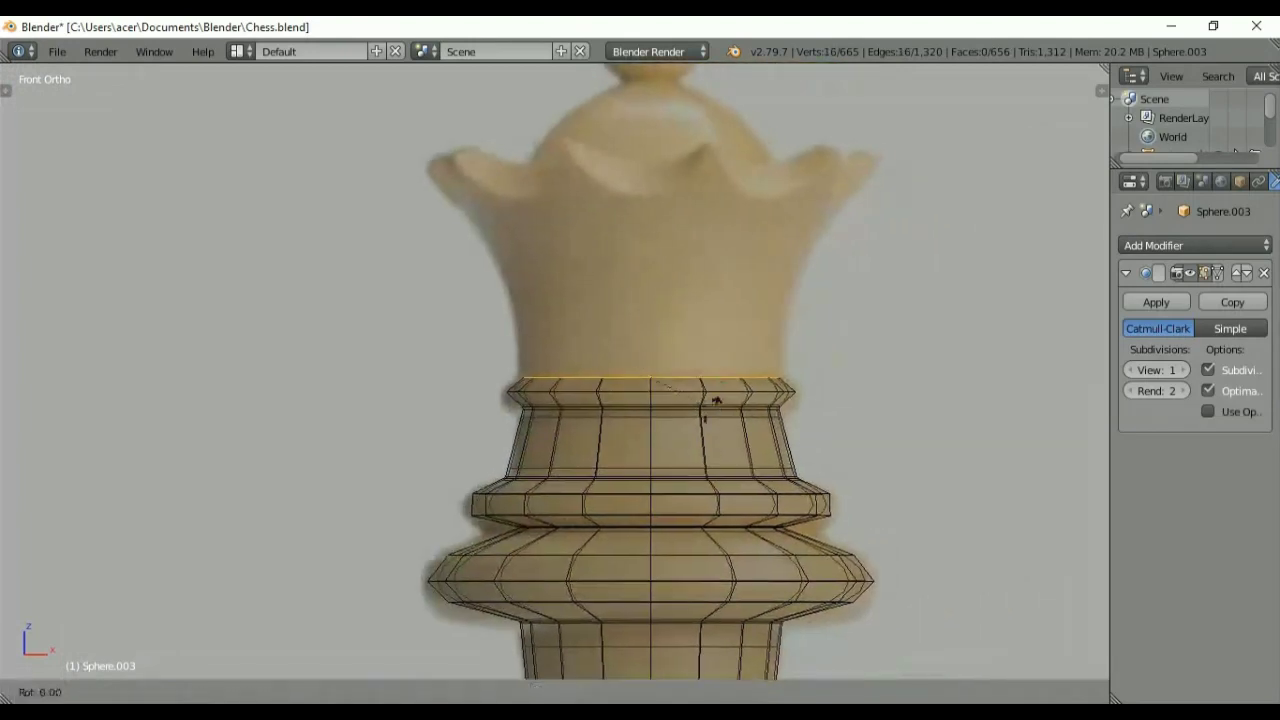
key(z)
right_click(708, 341)
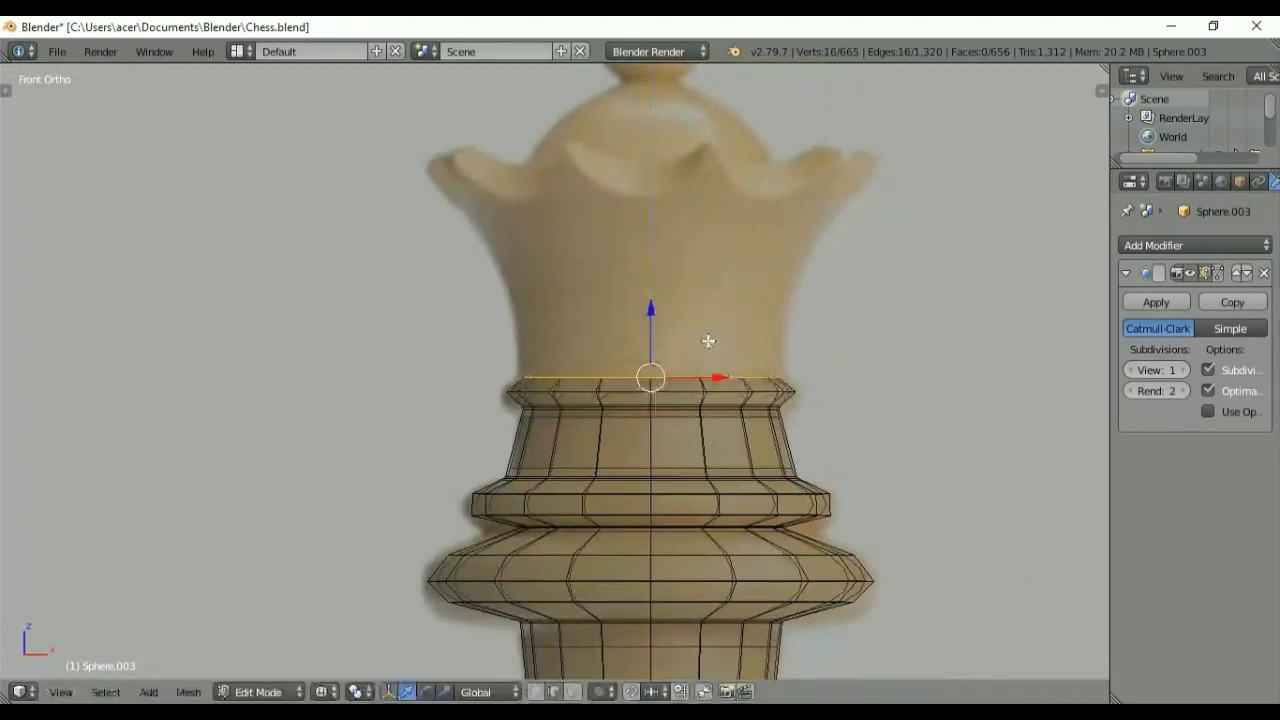
key(ctrl+z)
Step: Extrude the top edge loop upward along Z to the crown's tips and scale it outward by about 1.82
alt+right_click(681, 379)
key(r)
key(Escape)
key(e)
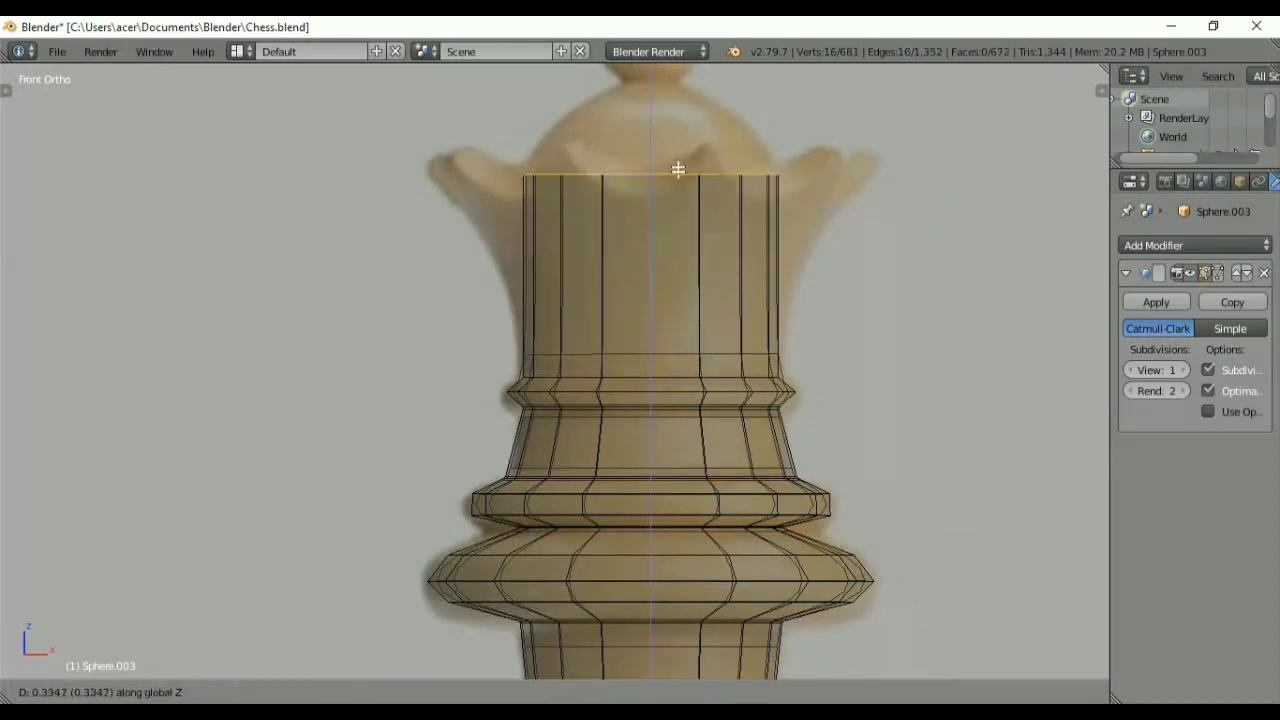
click(678, 150)
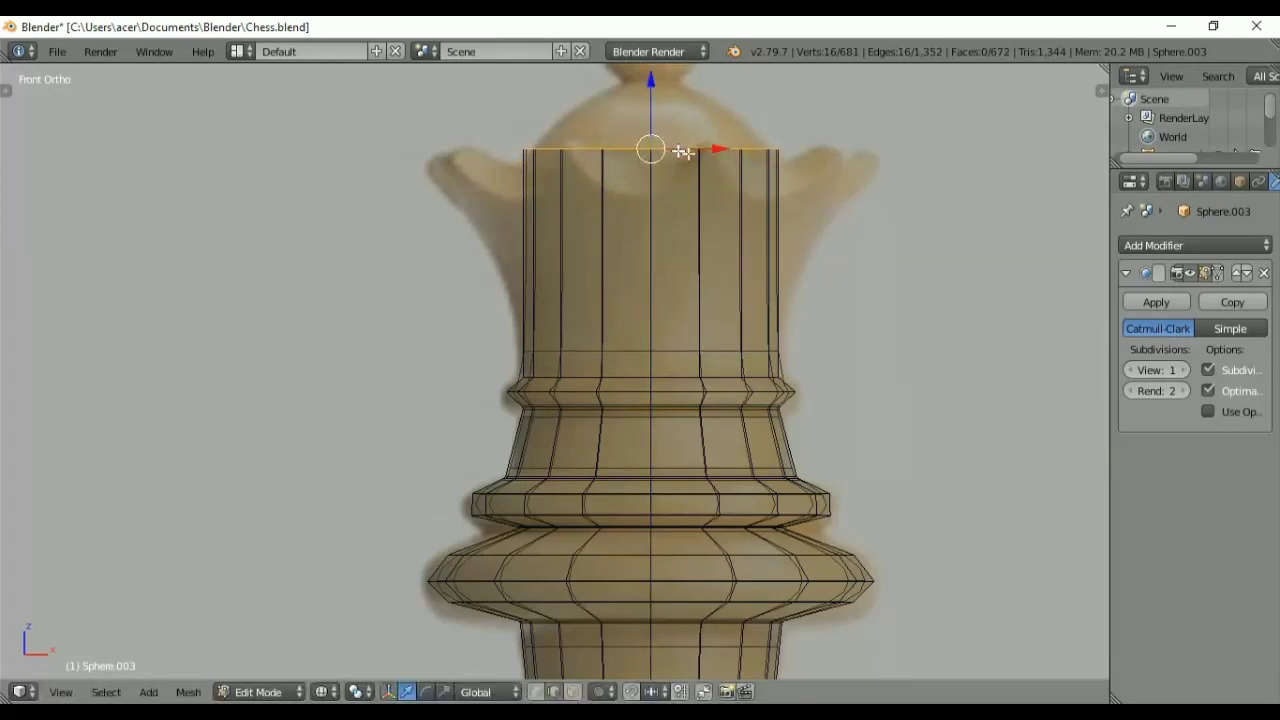
key(s)
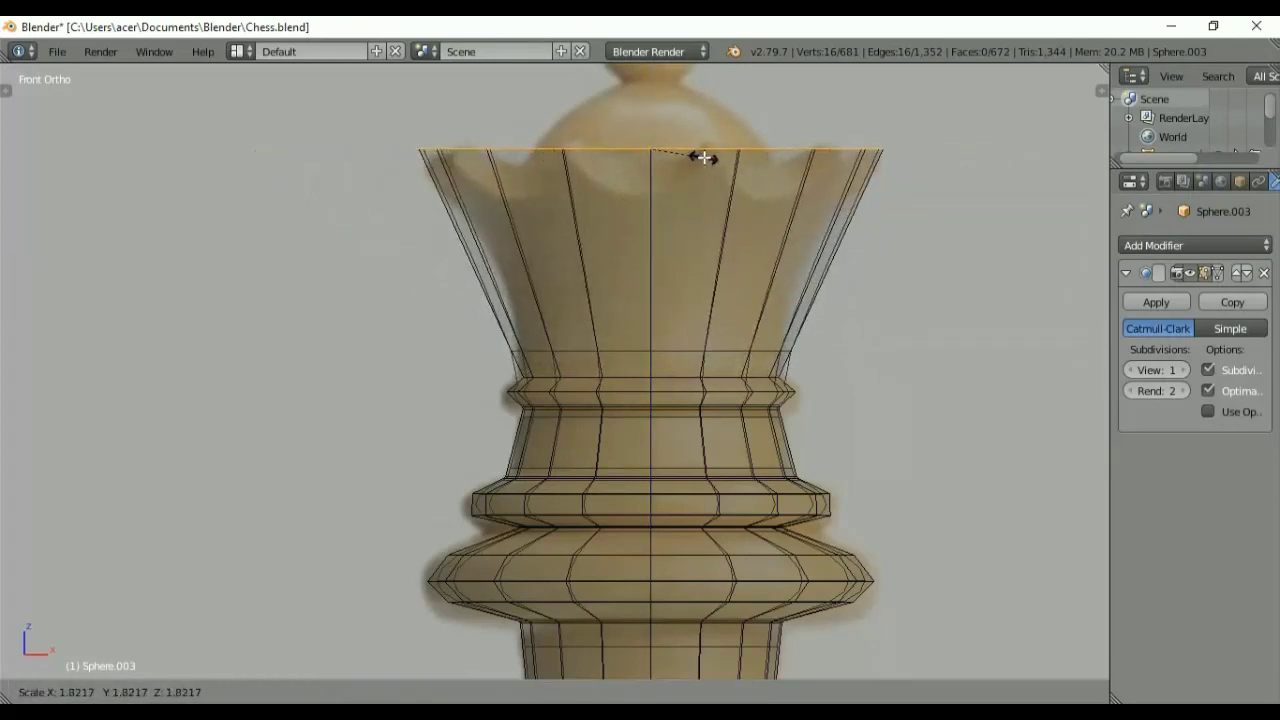
click(703, 157)
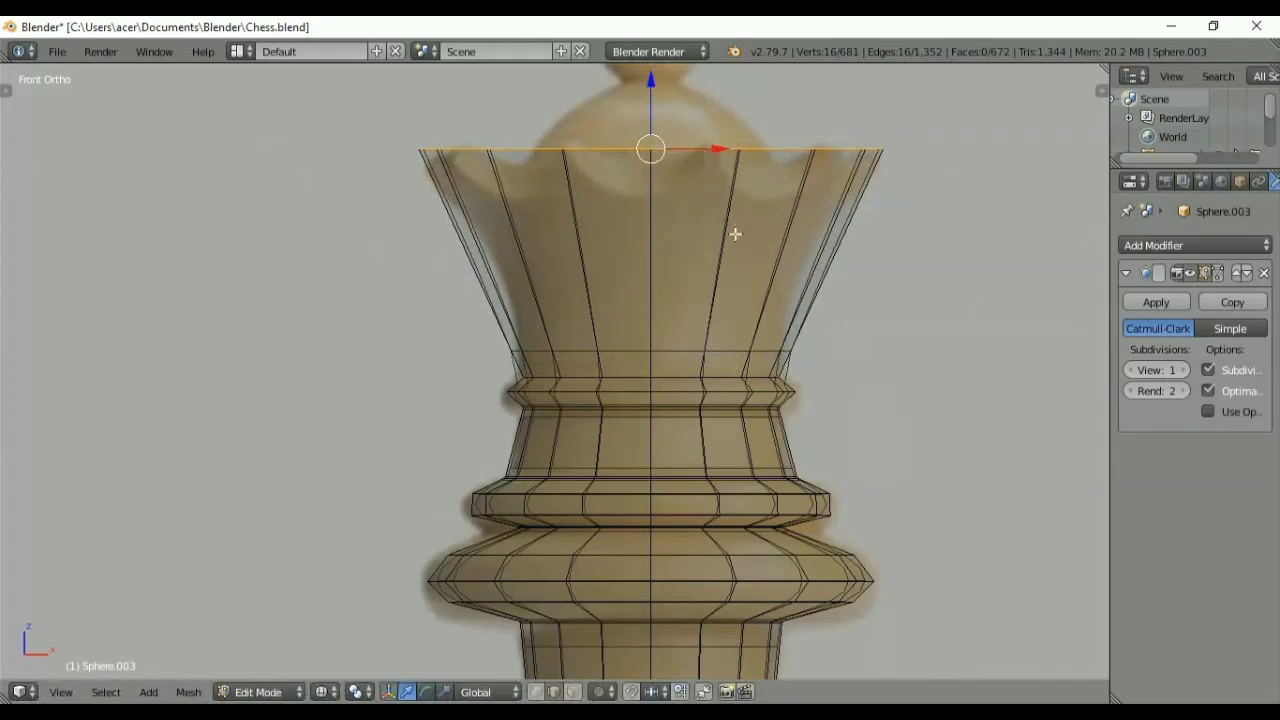
Step: Add a centred loop cut around the crown and scale it inward to about 0.86 to follow the curved profile
key(ctrl+r)
click(768, 321)
right_click(768, 321)
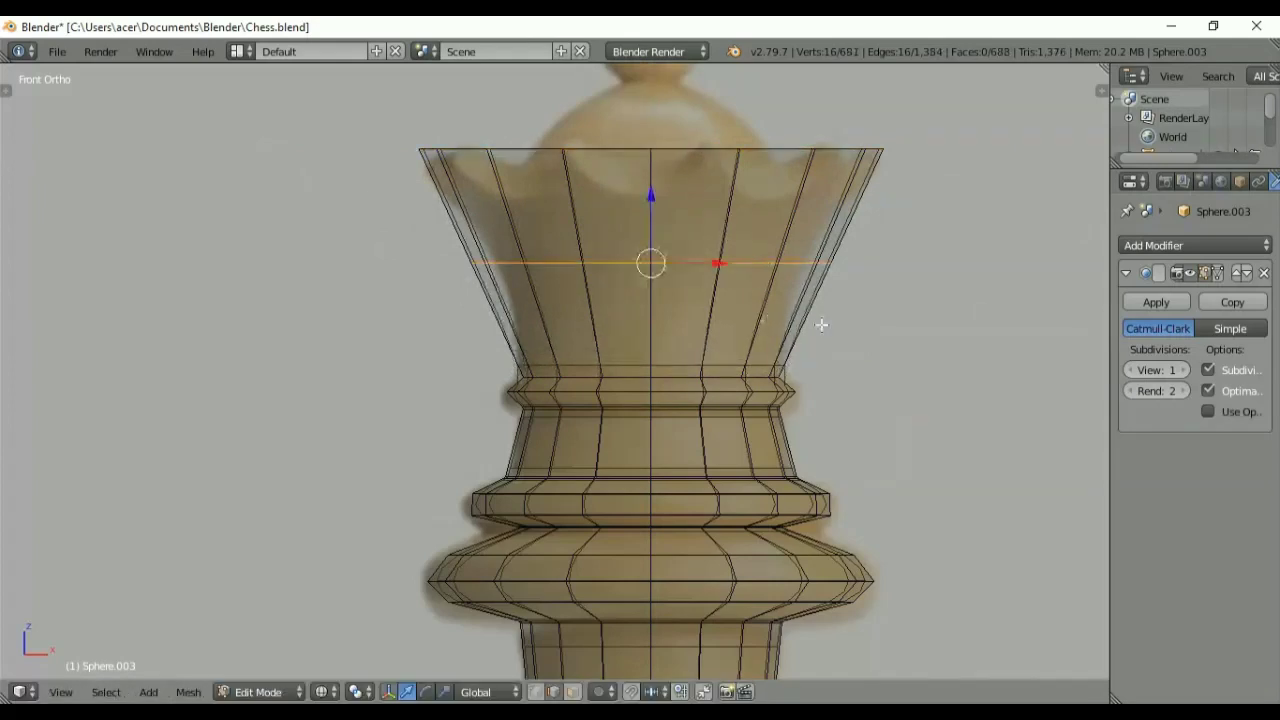
key(s)
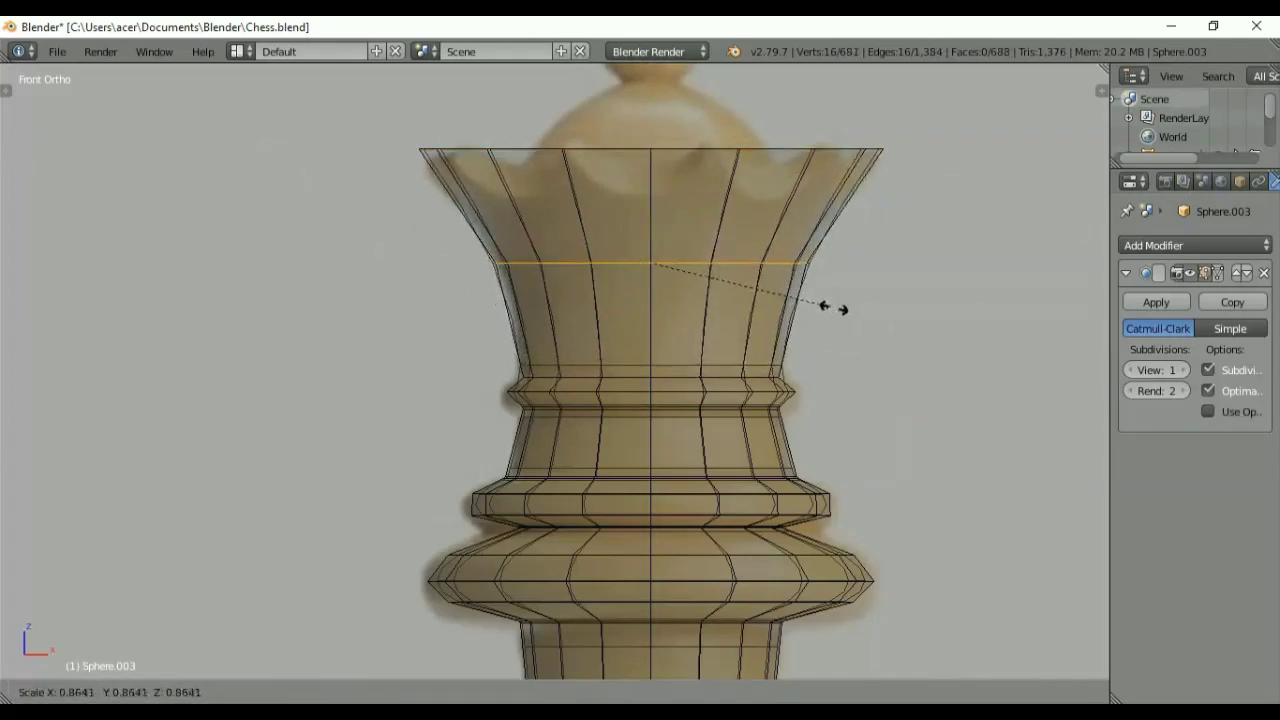
click(833, 308)
Step: Extrude the crown's top rim edge loop in place and scale it inward to form the rim's thickness
key(z)
middle_drag(803, 337, 760, 363)
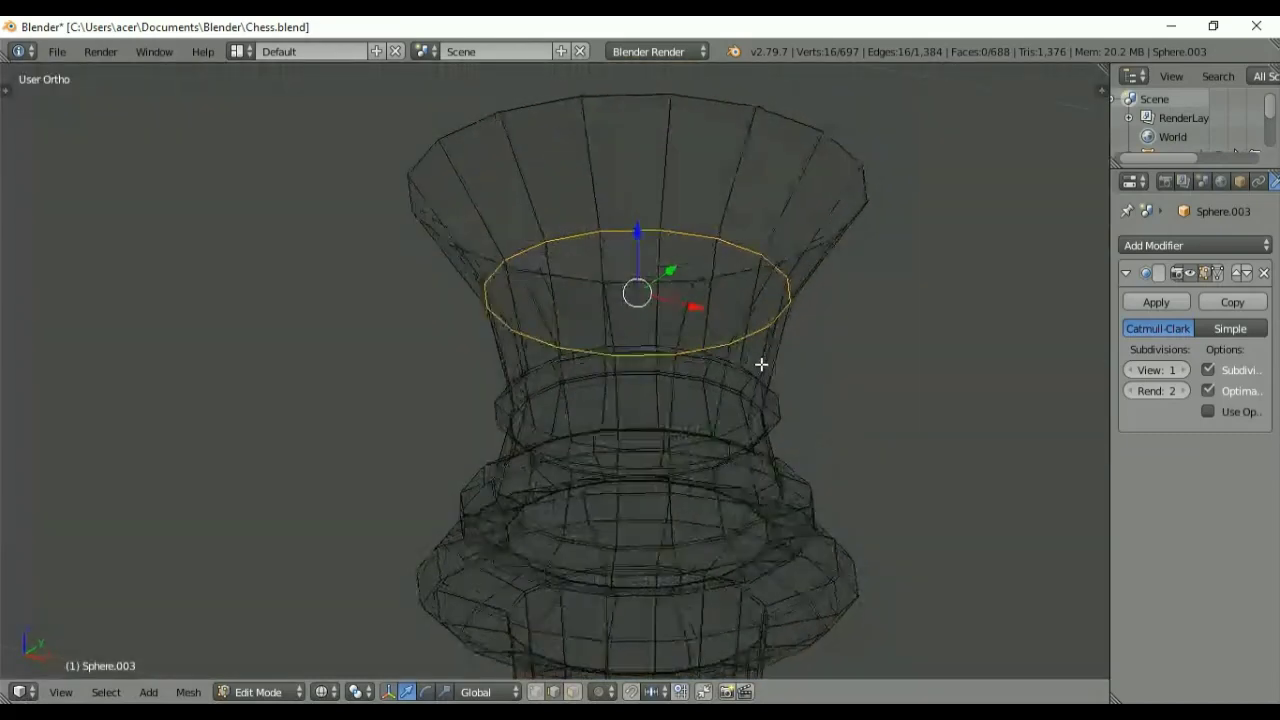
alt+right_click(732, 267)
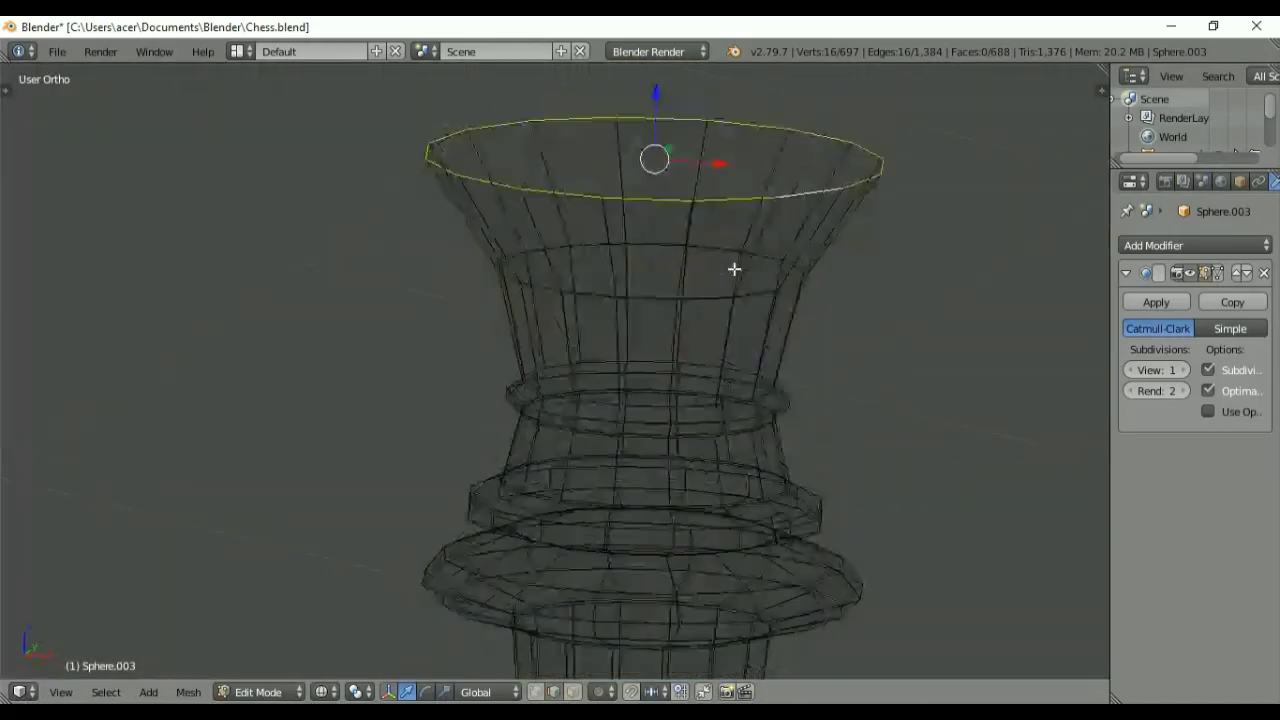
key(KP_1)
key(e)
key(z)
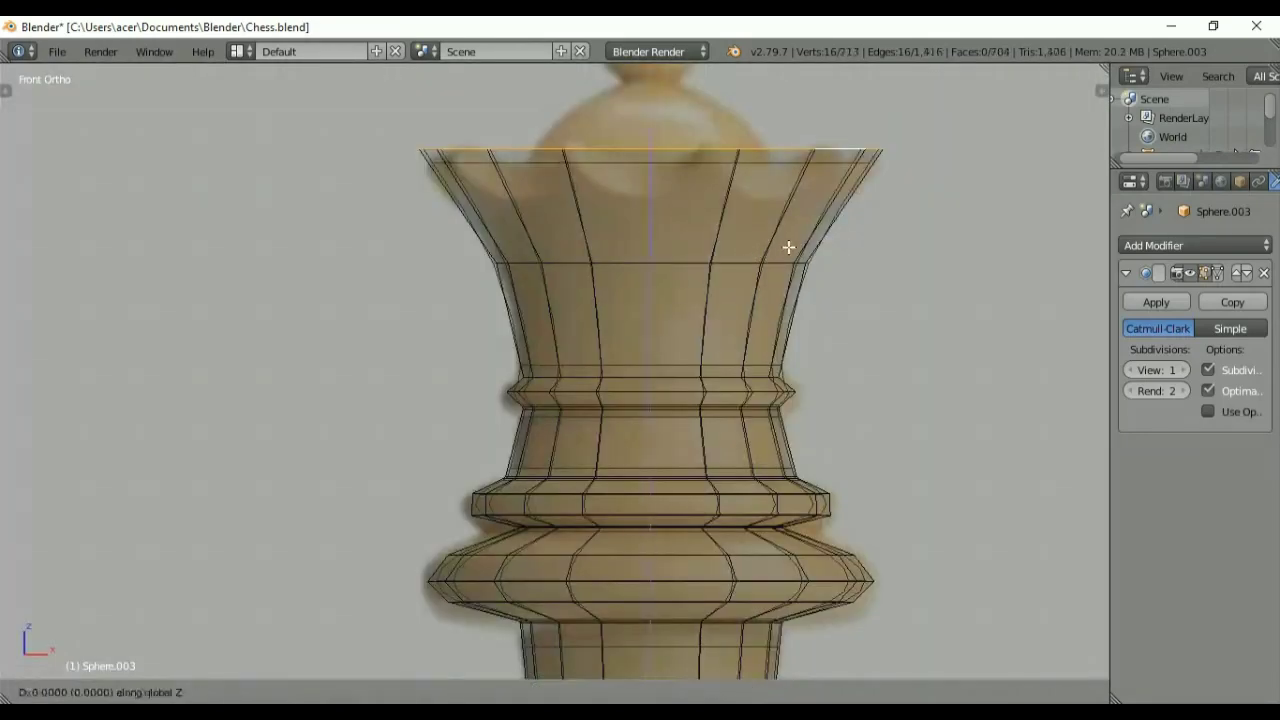
right_click(758, 235)
key(s)
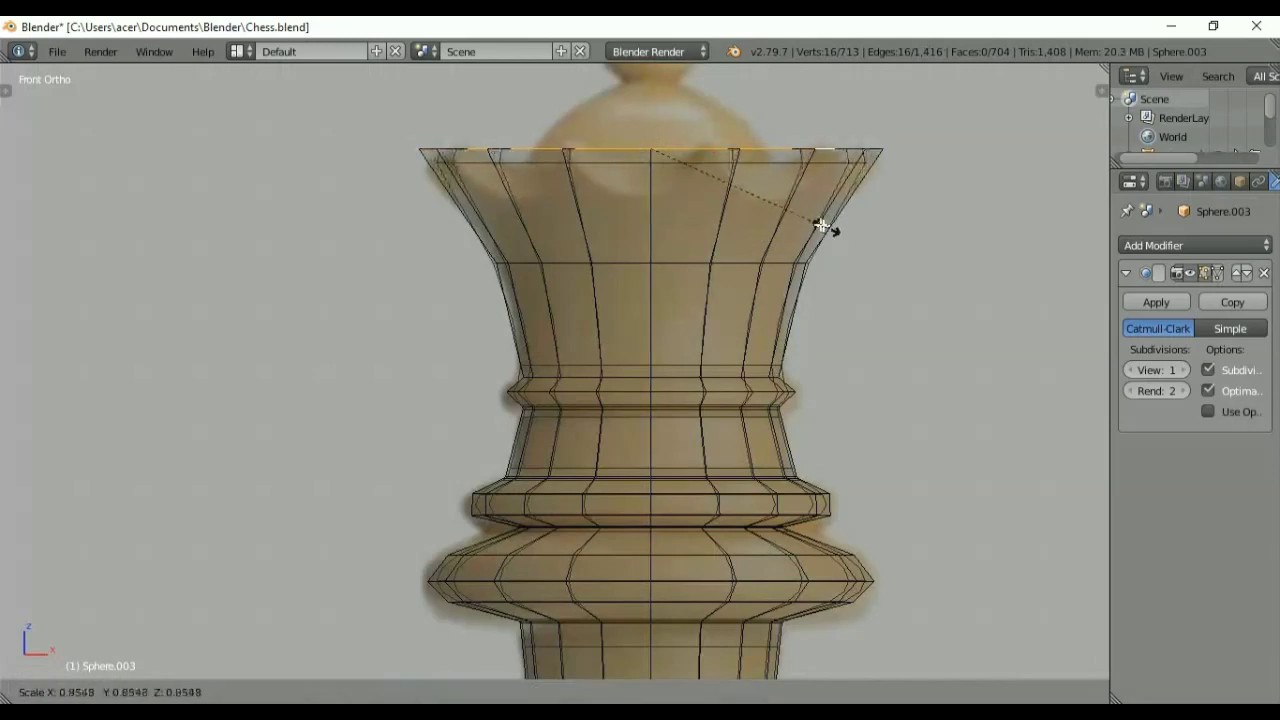
click(806, 214)
Step: Lower the inner crown edge loop along Z to the bottom of the scallops and scale it further inward
key(g)
key(z)
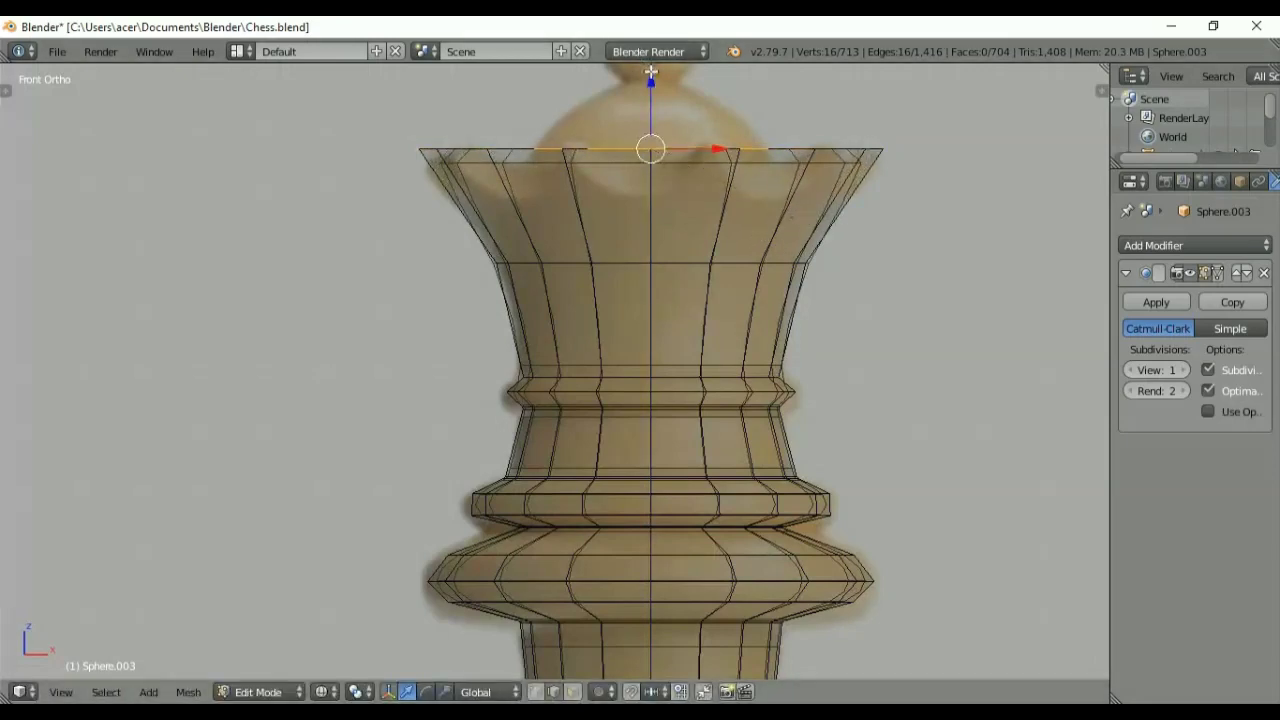
click(826, 221)
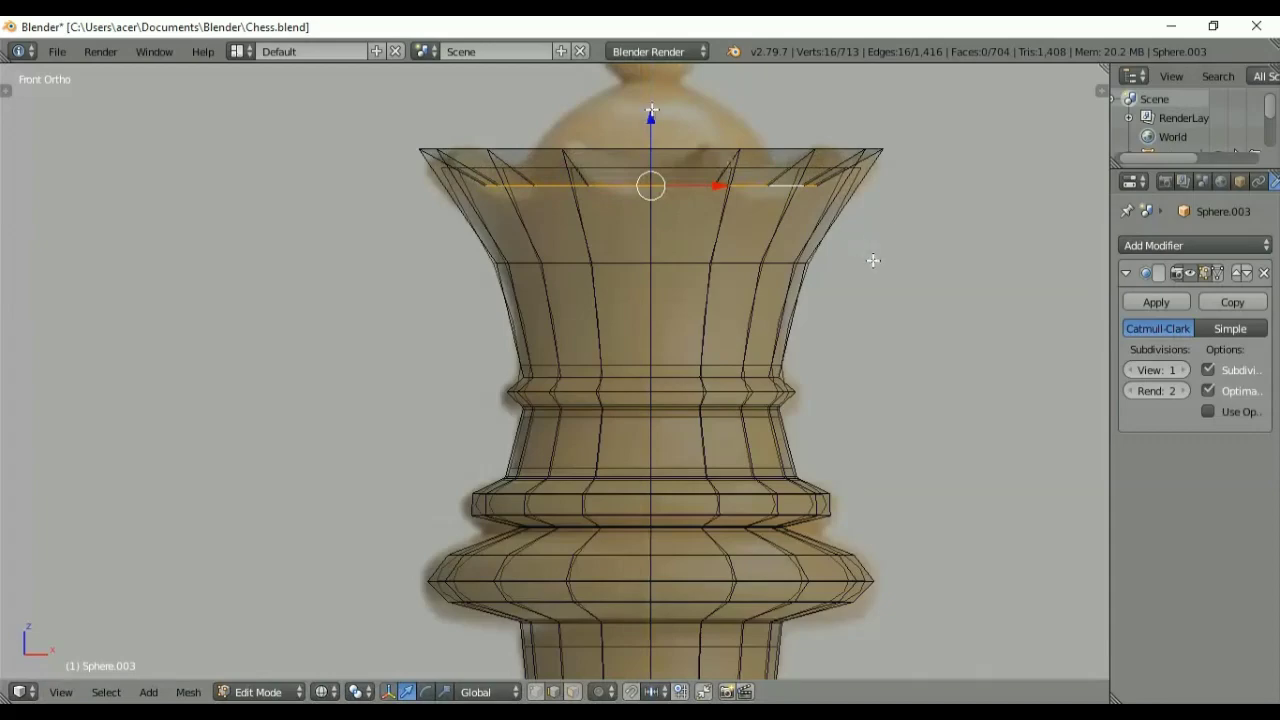
key(s)
click(822, 250)
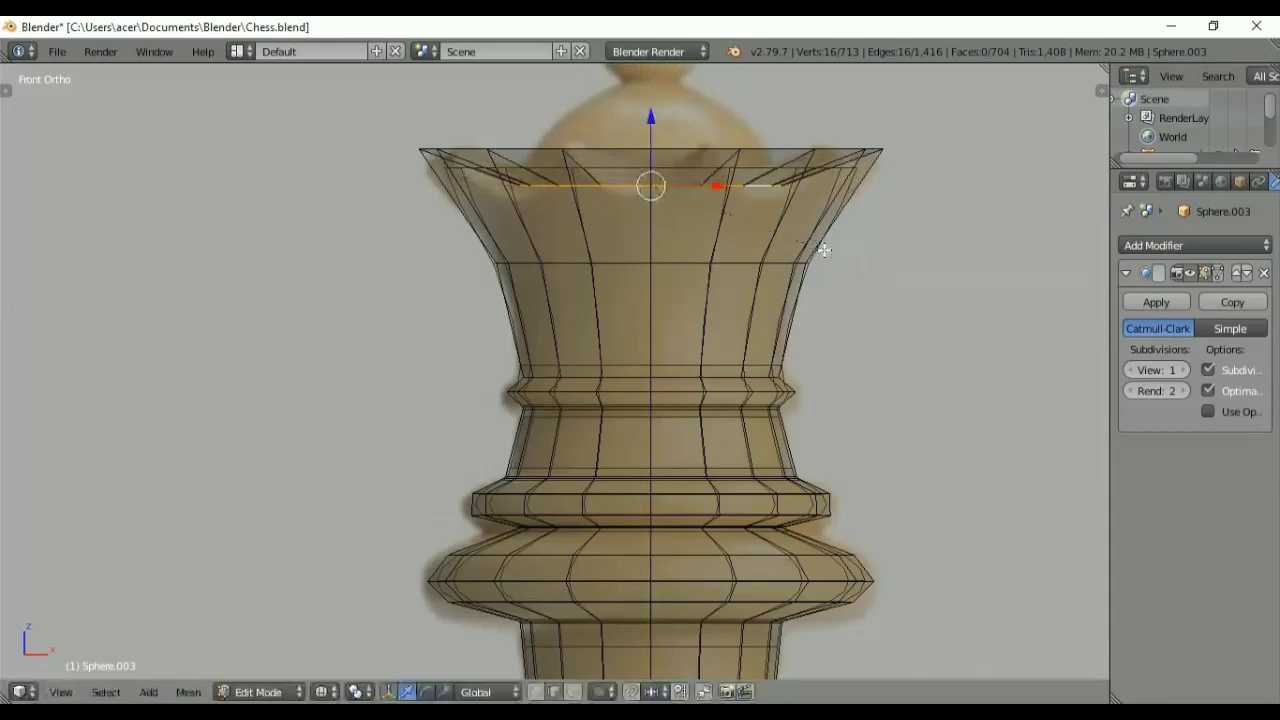
Step: Snap the 3D cursor to the centre of the selected inner edge loop of the queen's crown
key(z)
middle_drag(829, 251, 831, 343)
key(shift+s)
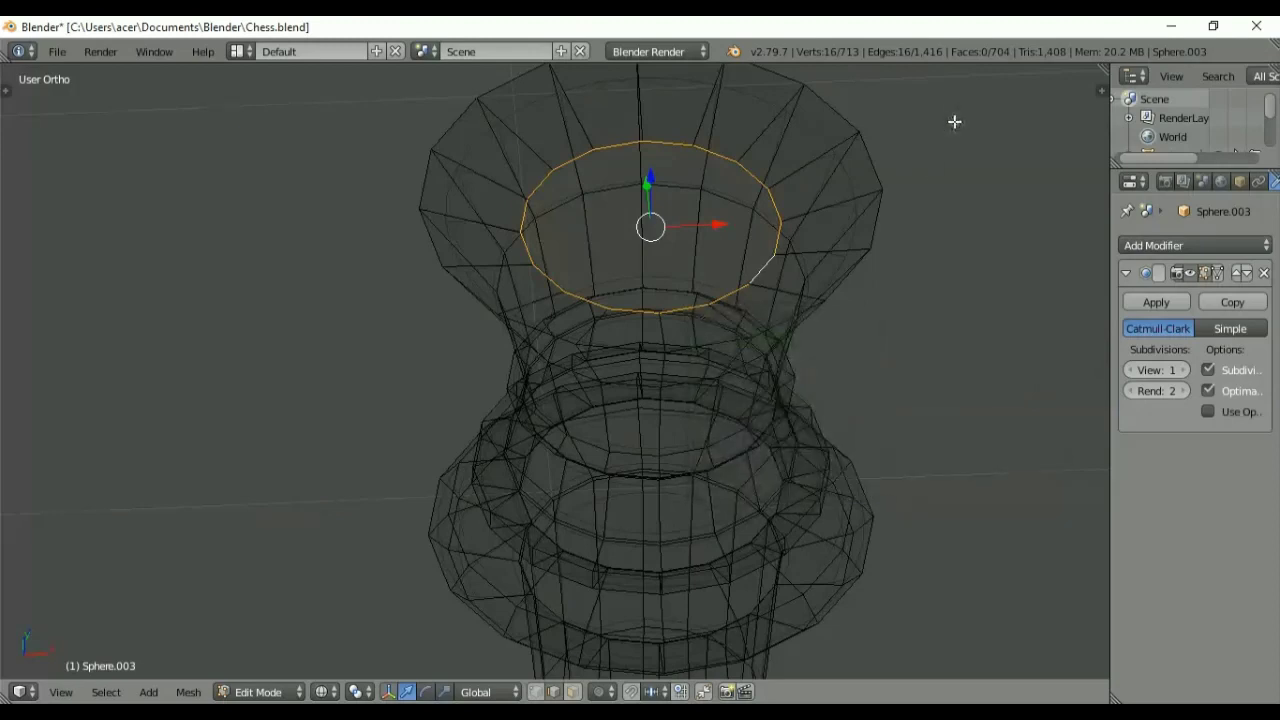
key(shift+s)
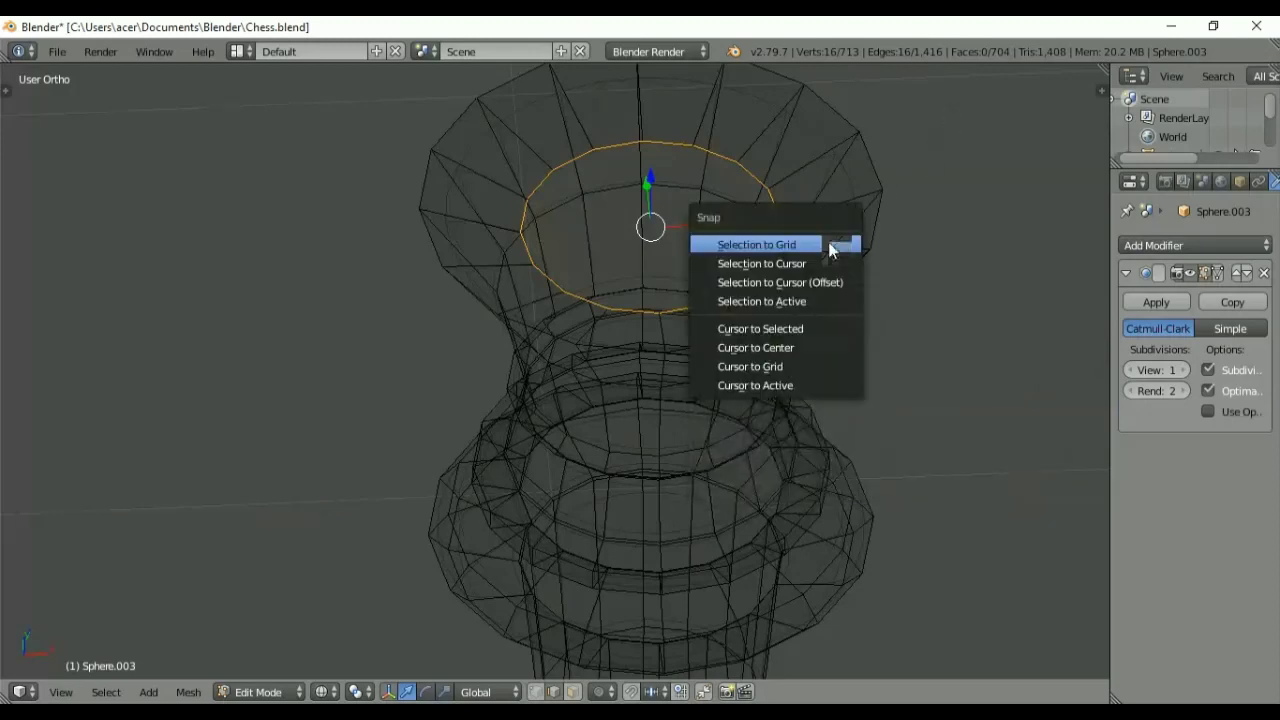
click(806, 327)
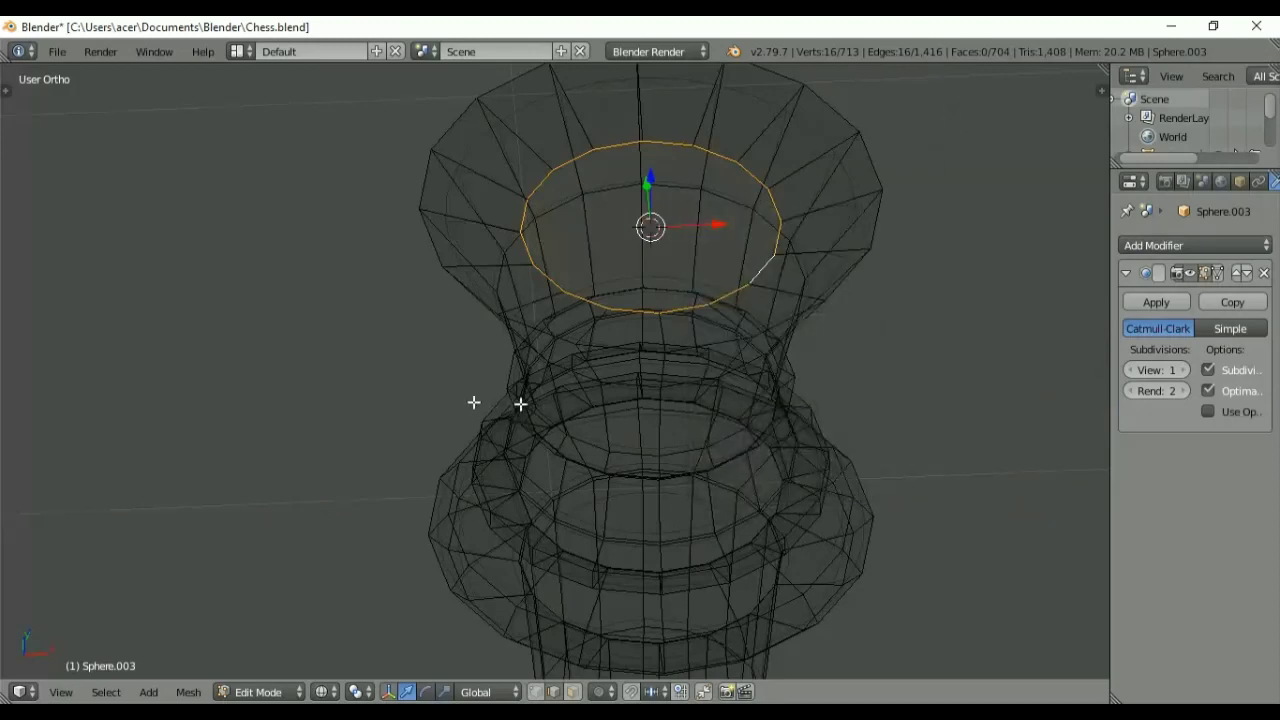
Step: Add a UV sphere at the 3D cursor inside the crown, within the same mesh
key(shift+a)
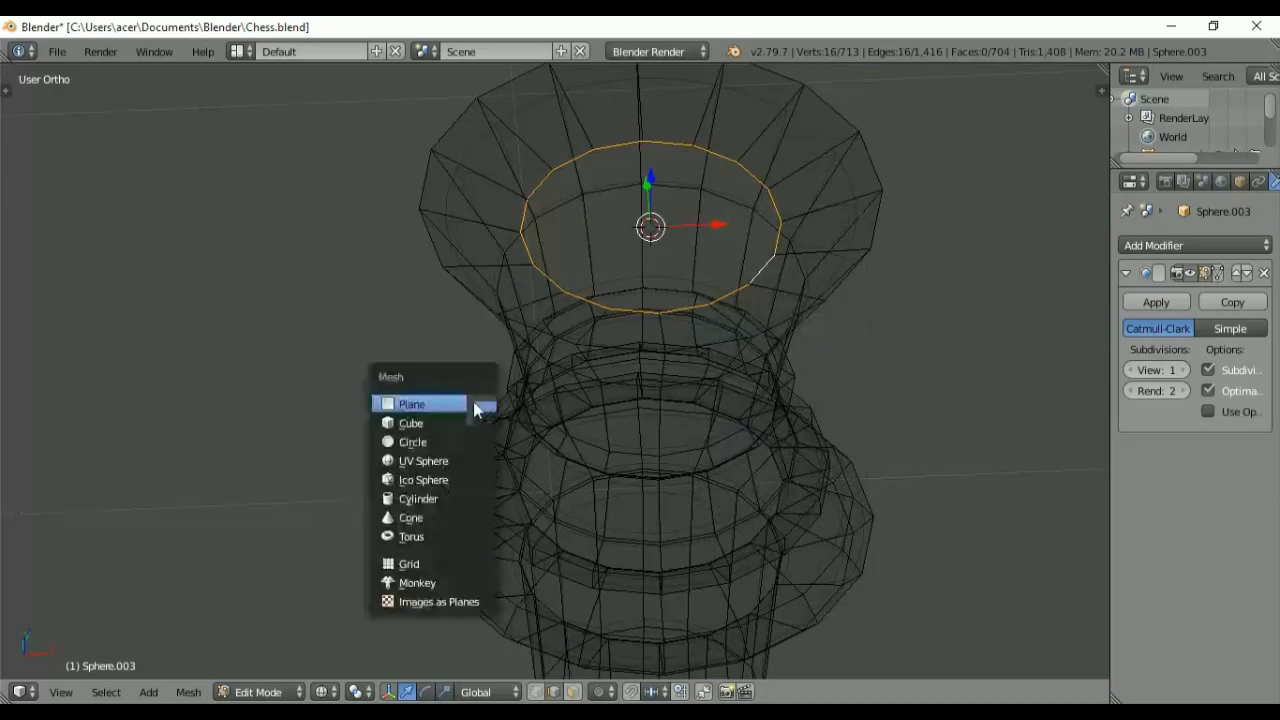
click(440, 457)
key(r)
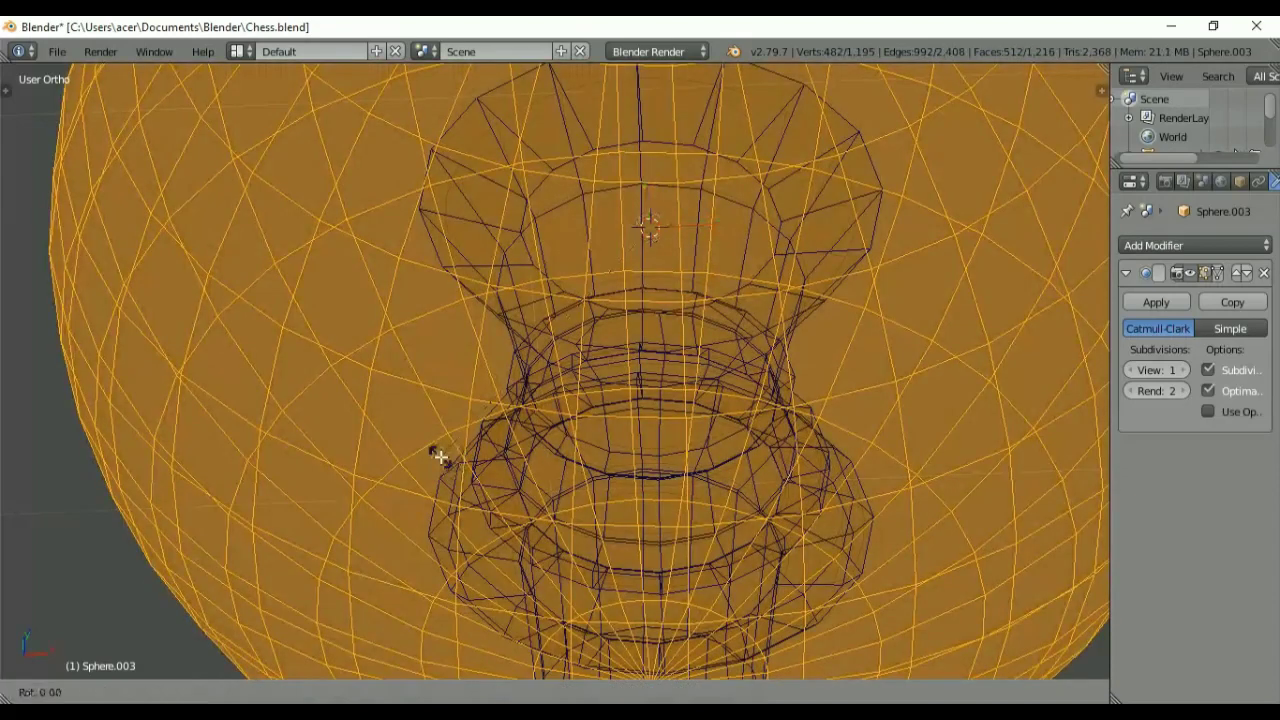
key(Escape)
Step: Set the new UV sphere to 16 segments and 8 rings and view it from the front
key(t)
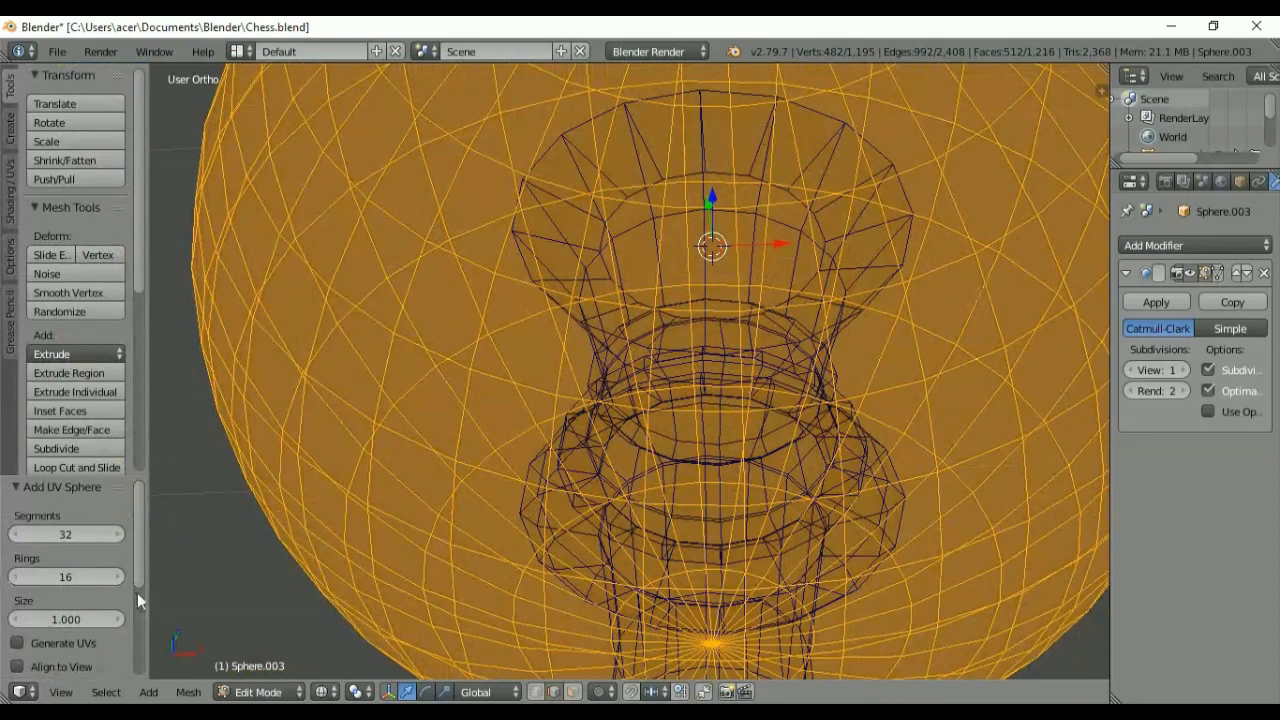
drag(79, 538, 53, 540)
click(79, 535)
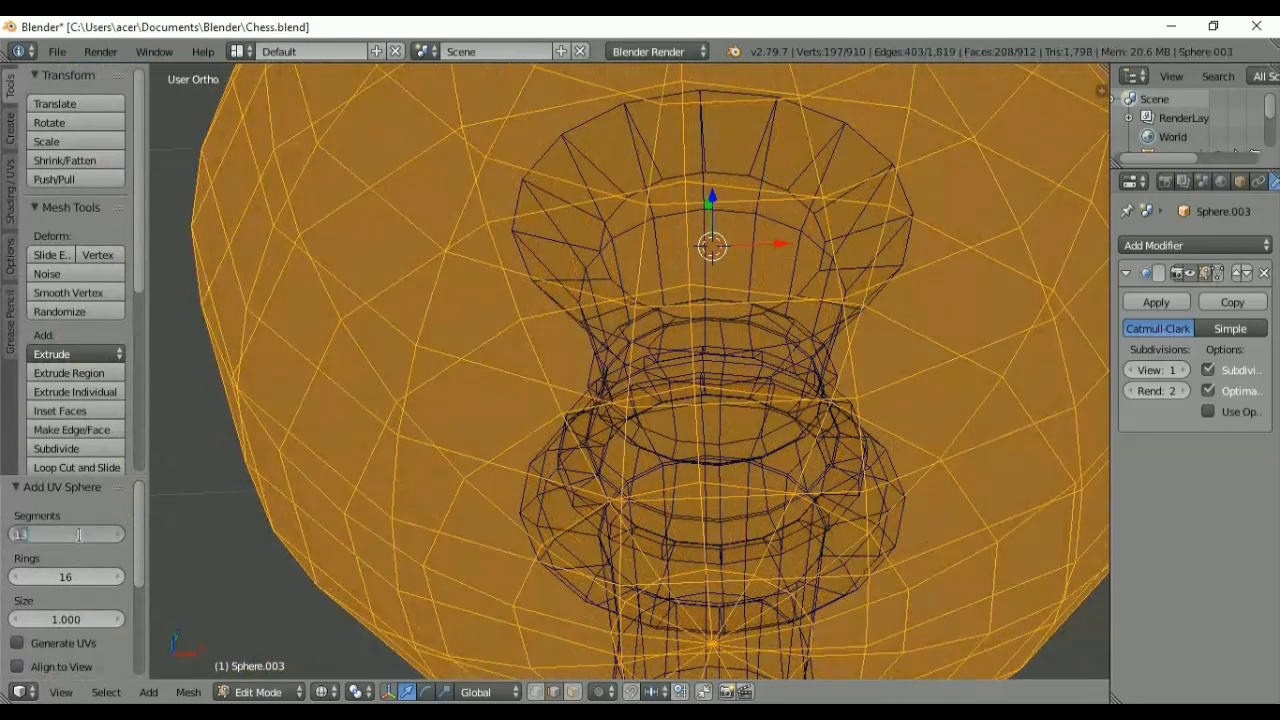
key(Return)
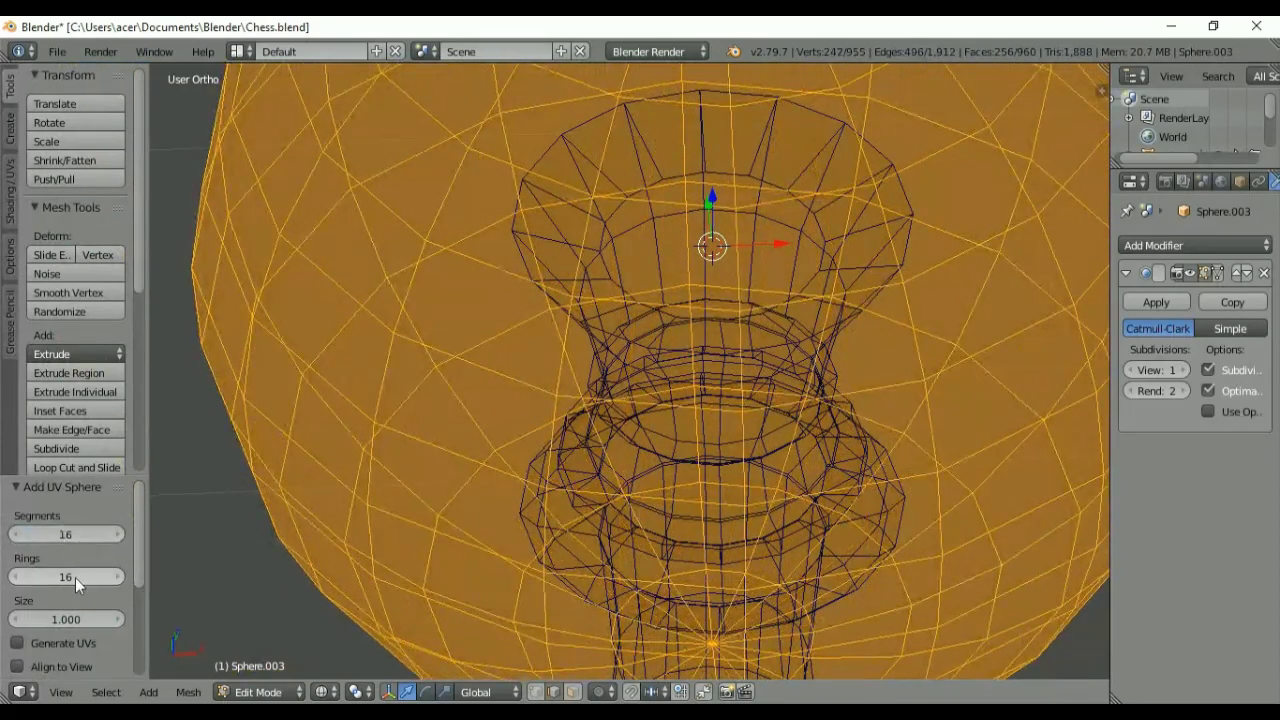
drag(75, 577, 65, 587)
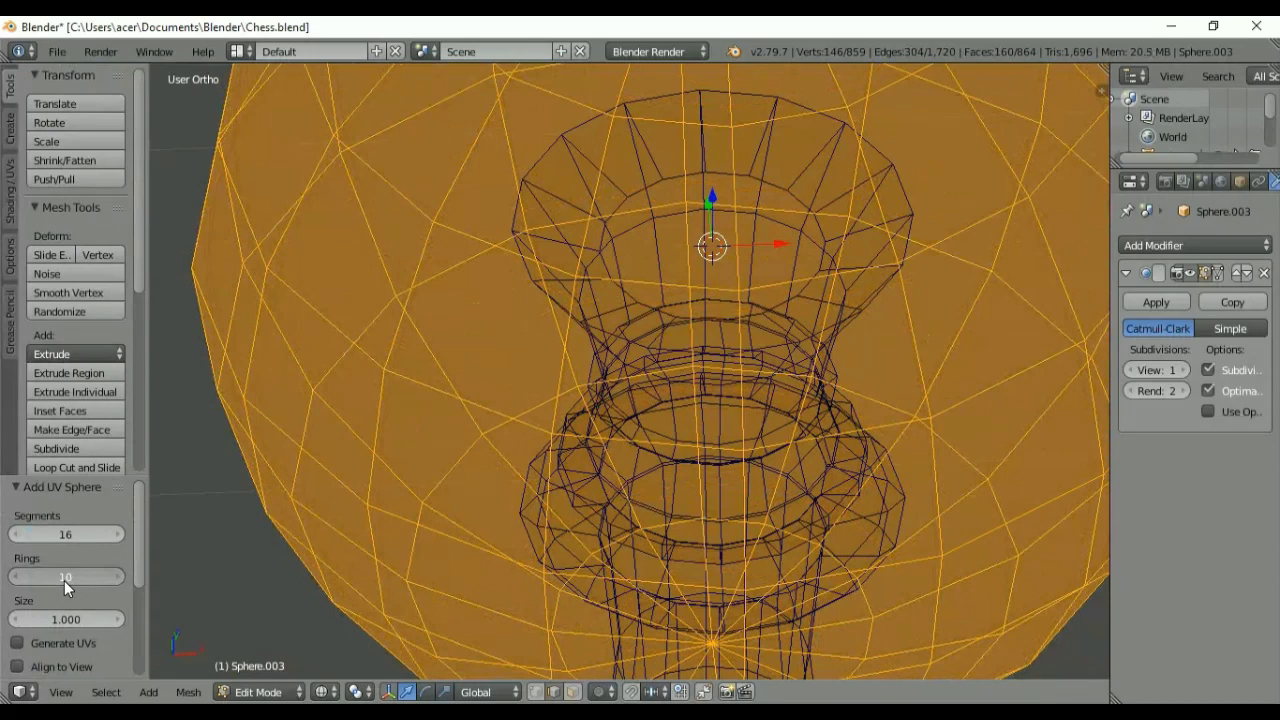
click(74, 577)
text(8)
key(Return)
key(KP_1)
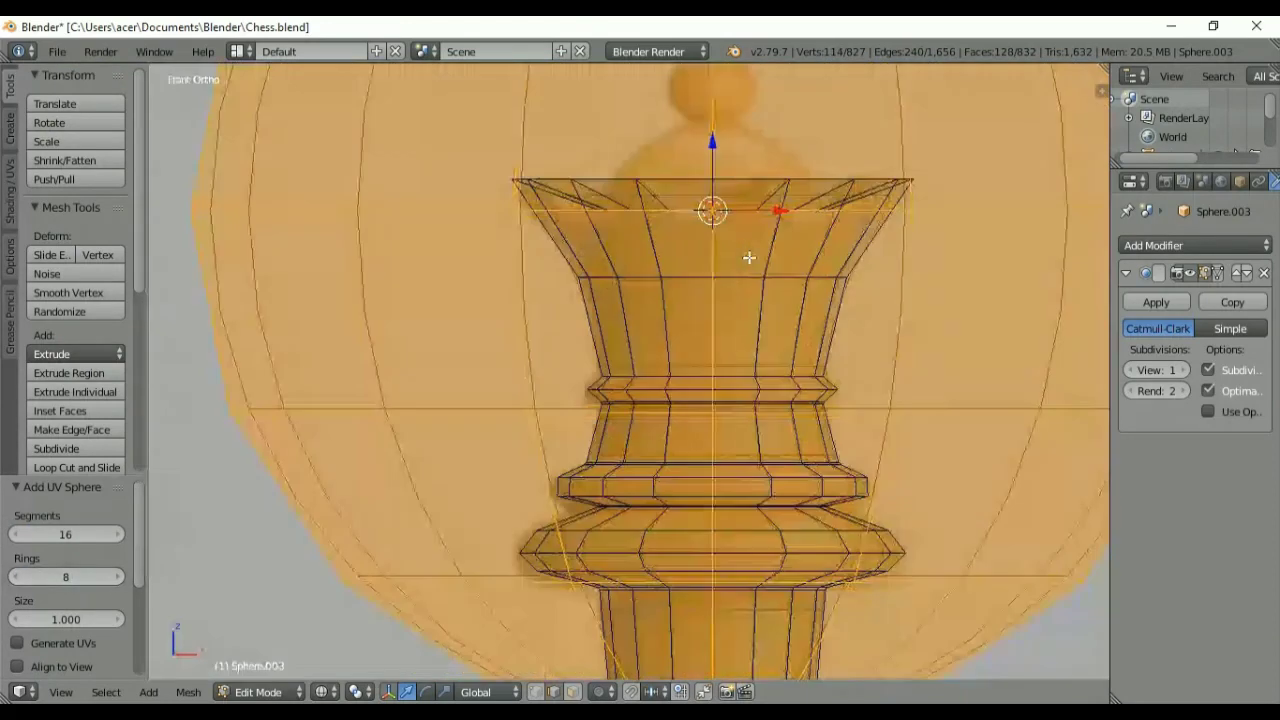
Step: Scale the new sphere by 0.147, then again by 1.395 so it nearly fills the crown's opening
key(s)
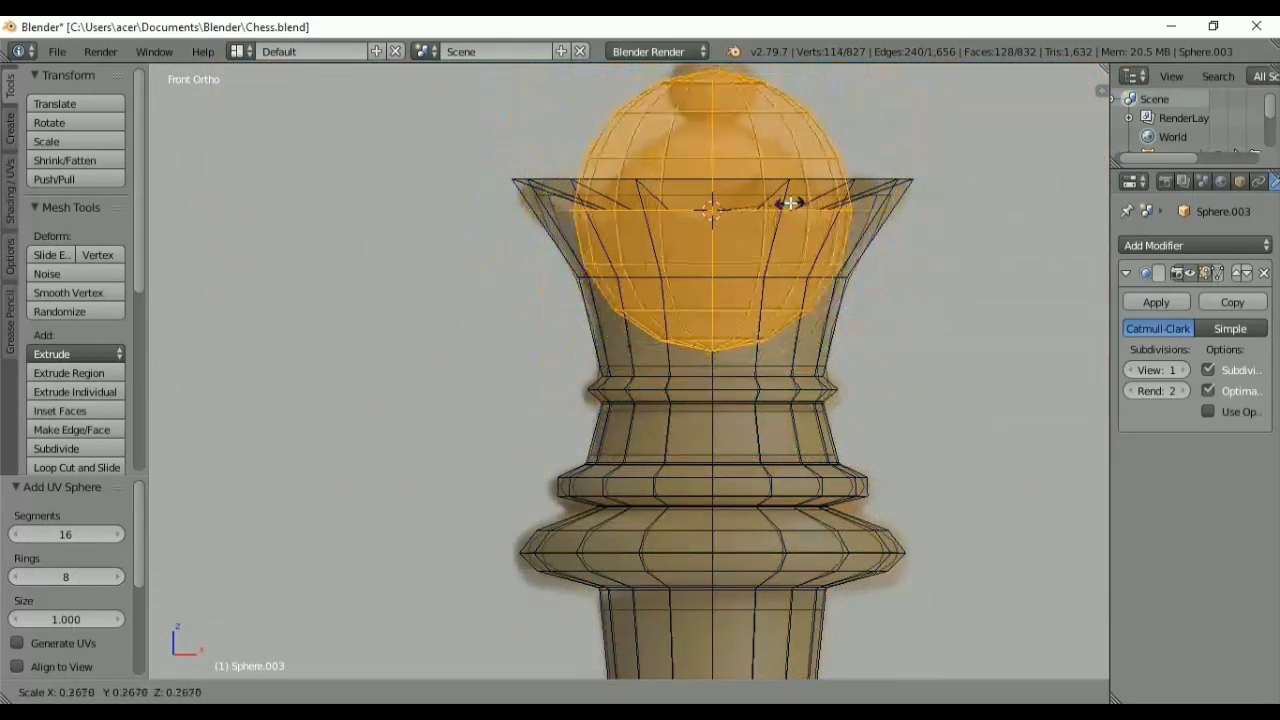
click(754, 198)
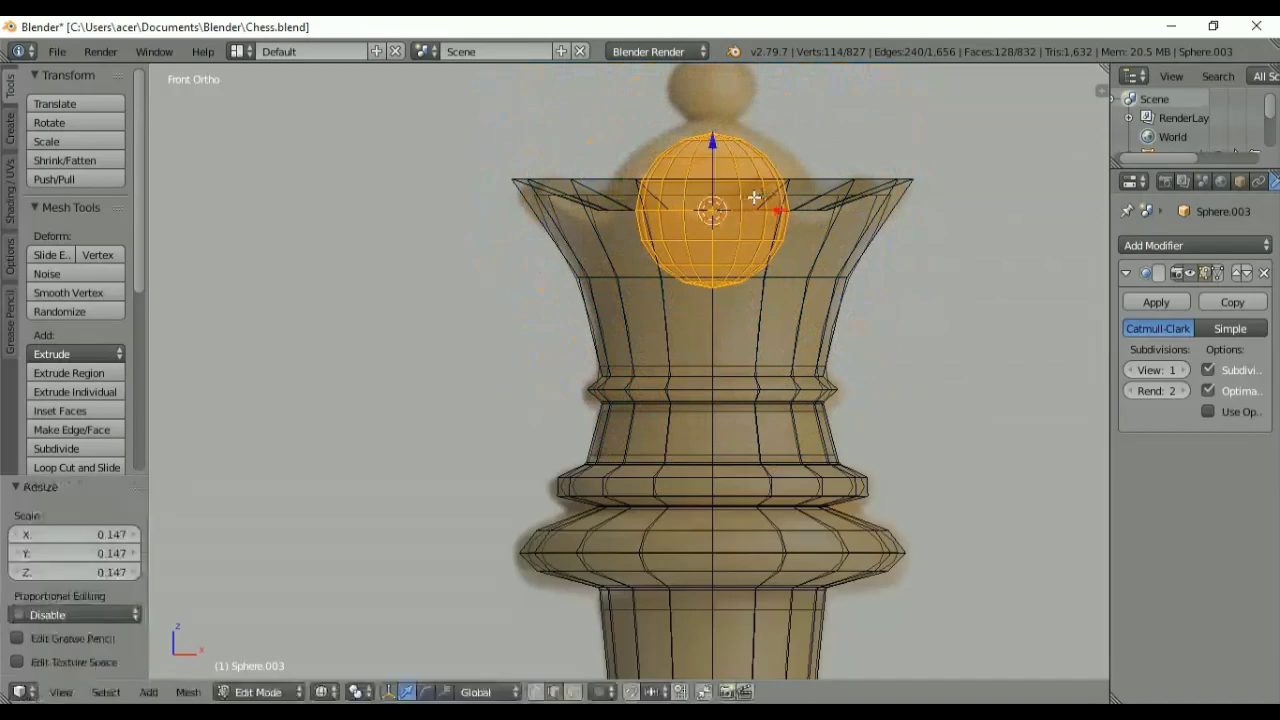
key(KP_7)
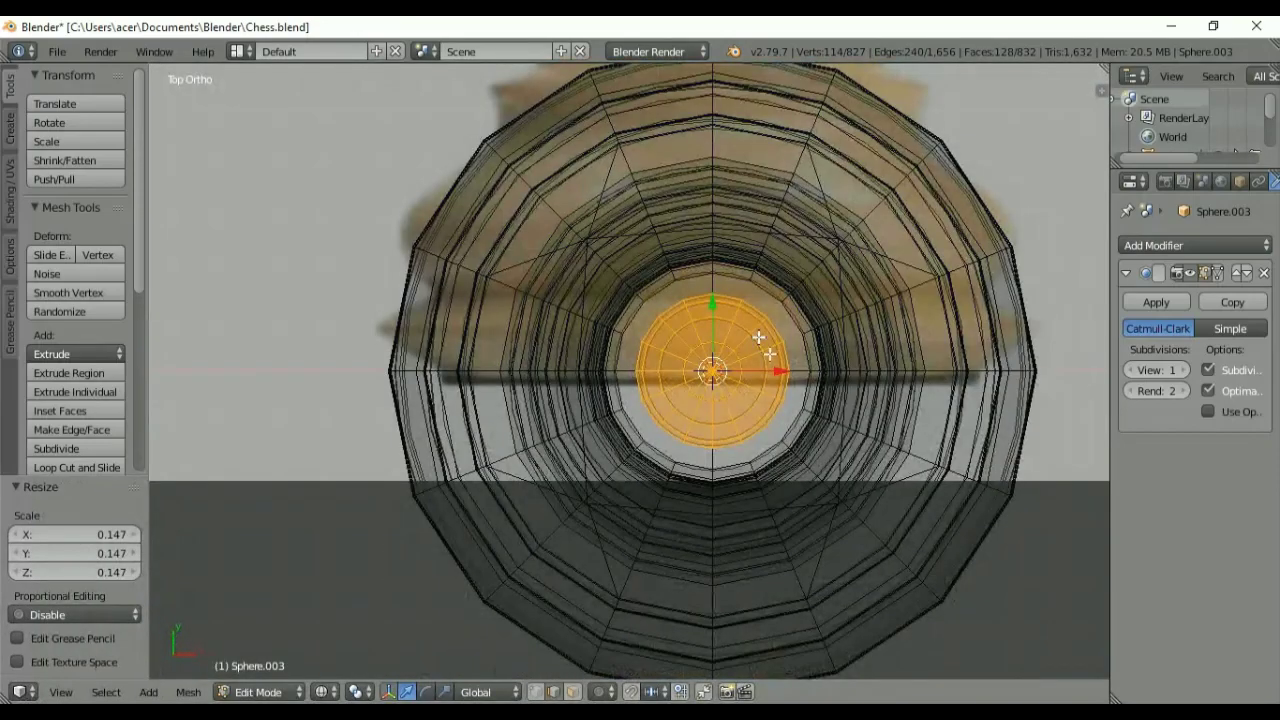
scroll(790, 330, up, 3)
key(z)
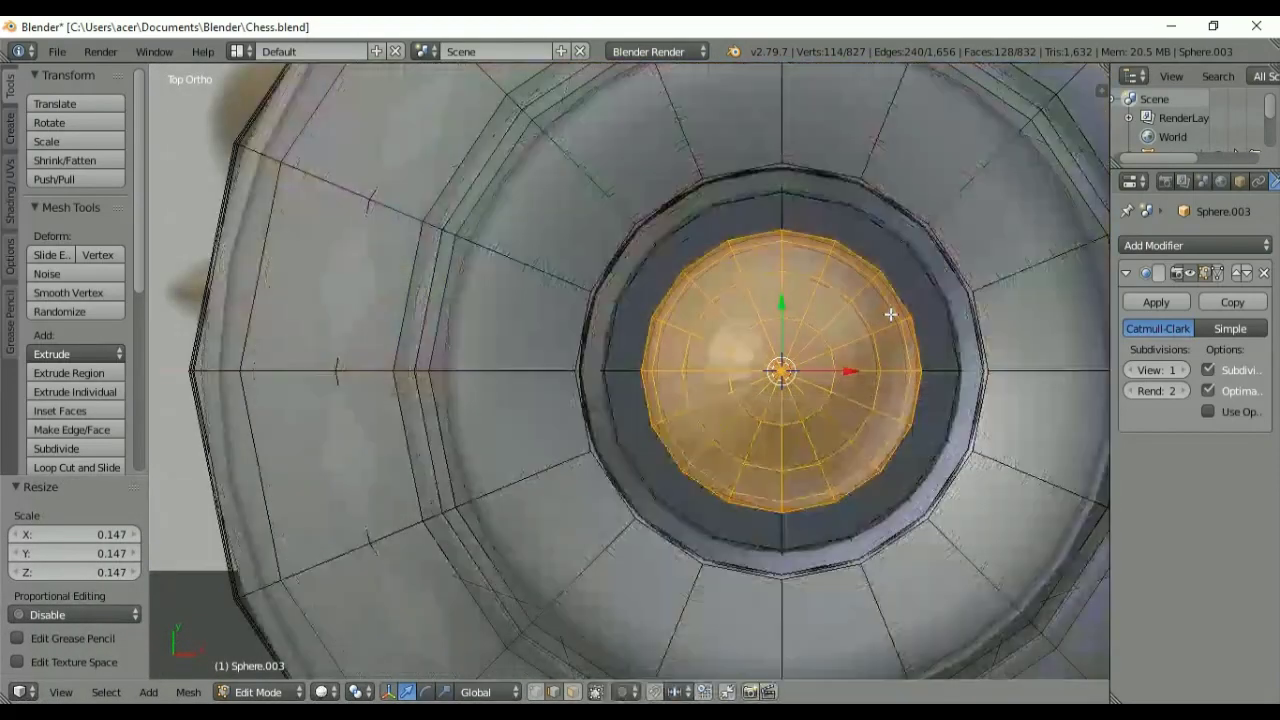
middle_drag(898, 417, 888, 372)
key(s)
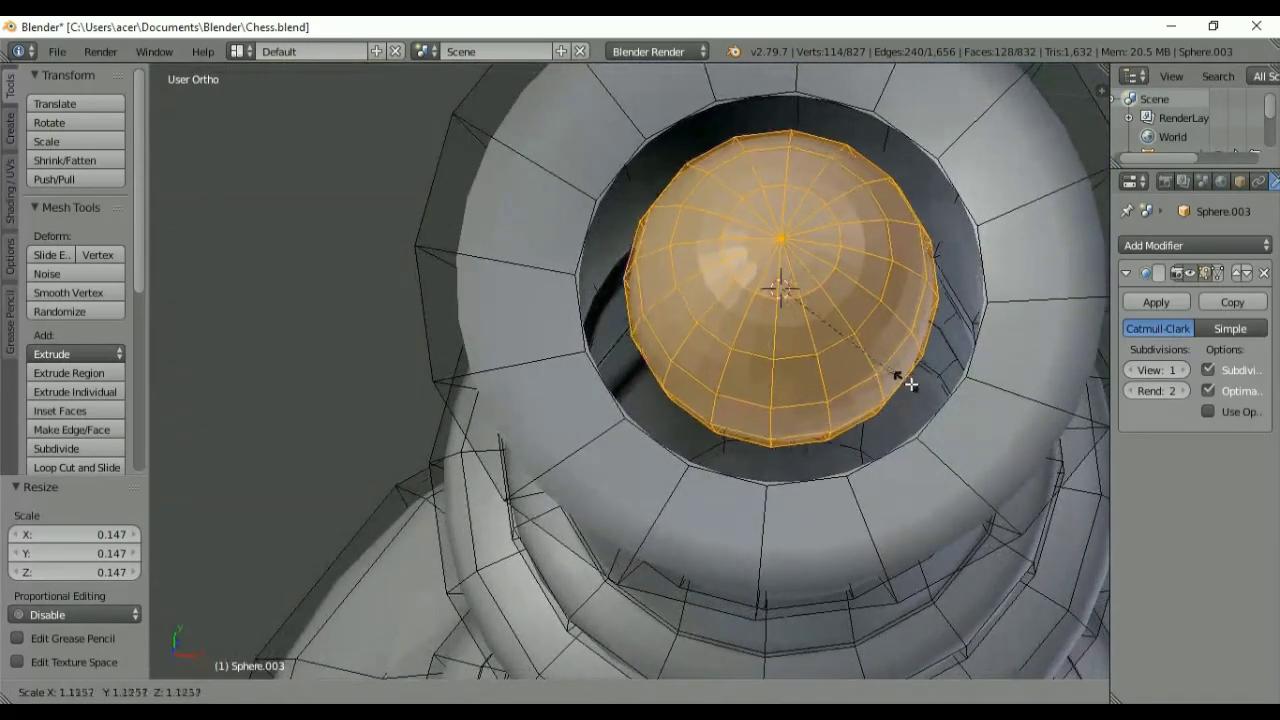
click(938, 390)
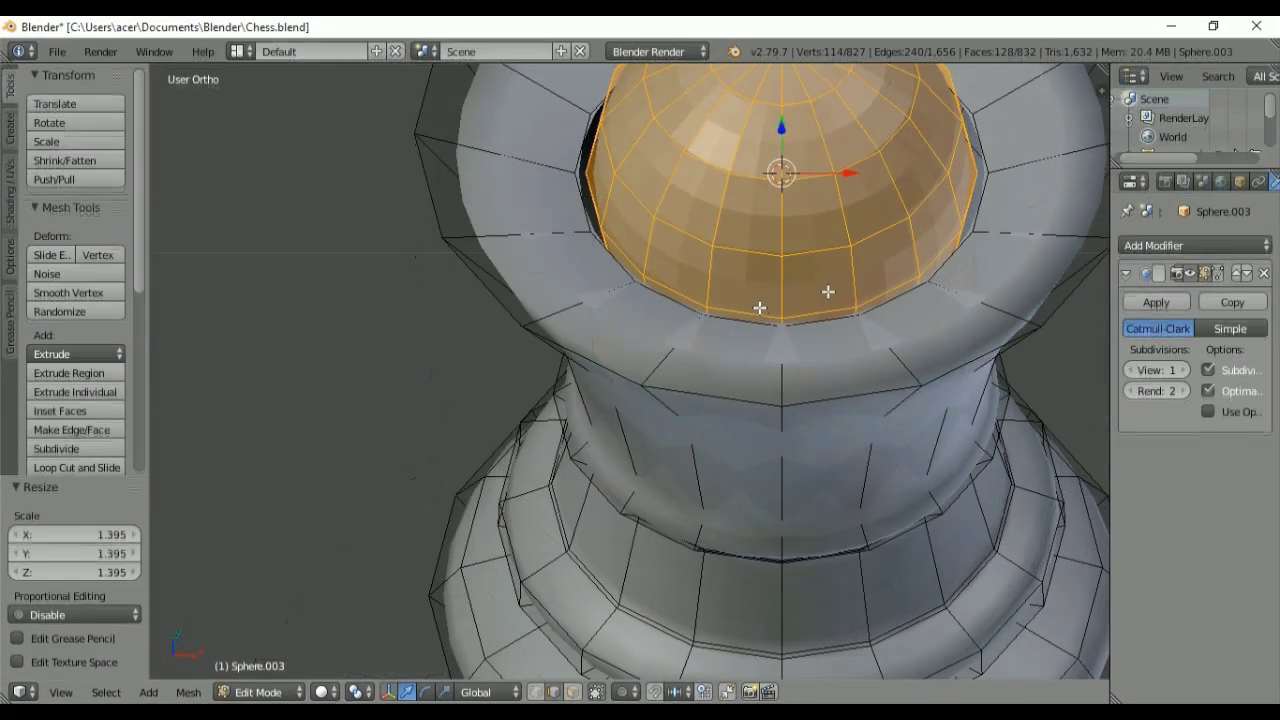
Step: Rip the sphere along its edge loop level with the crown opening and delete the faces of its detached lower part
alt+right_click(760, 308)
key(v)
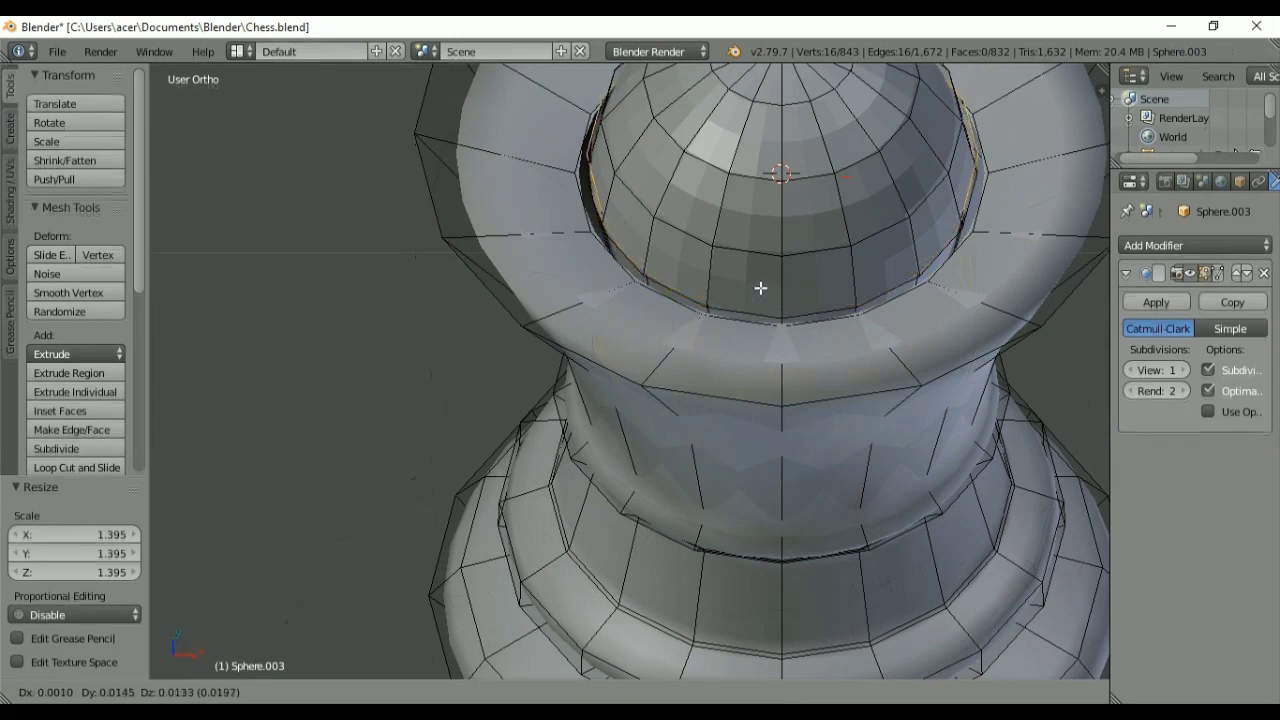
click(757, 290)
key(KP_1)
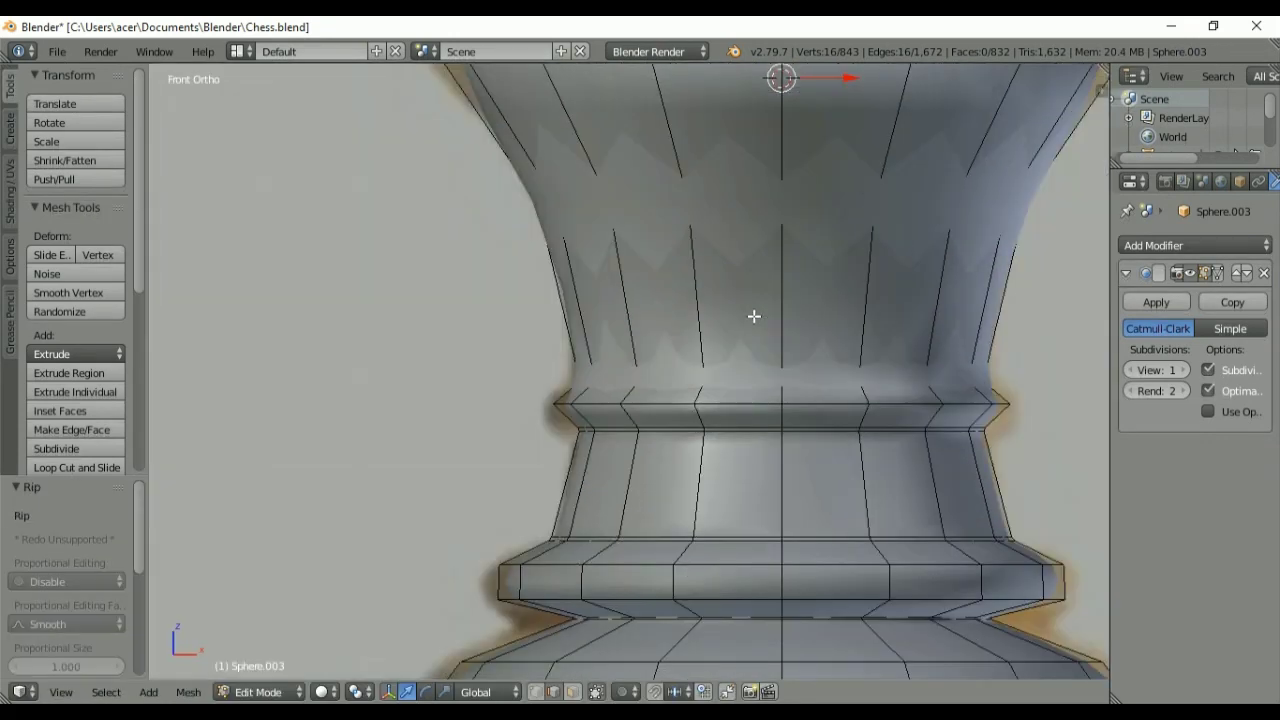
key(z)
right_click(805, 168)
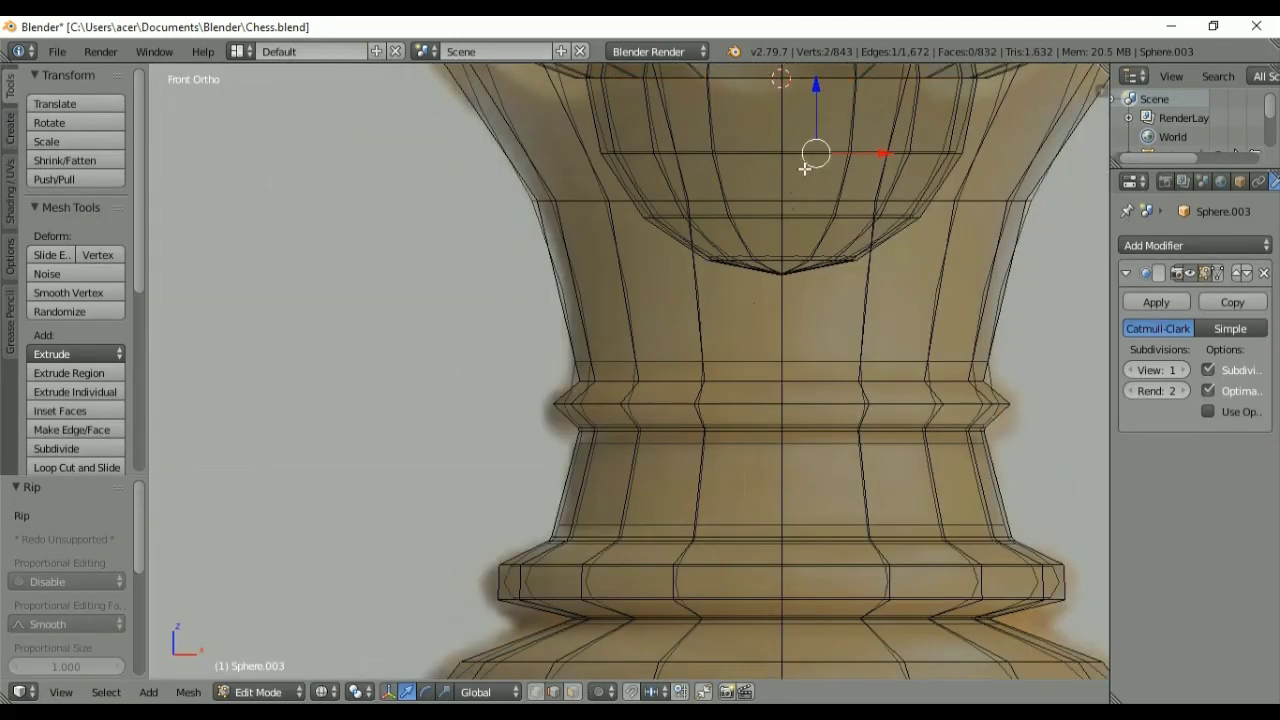
key(ctrl+l)
key(x)
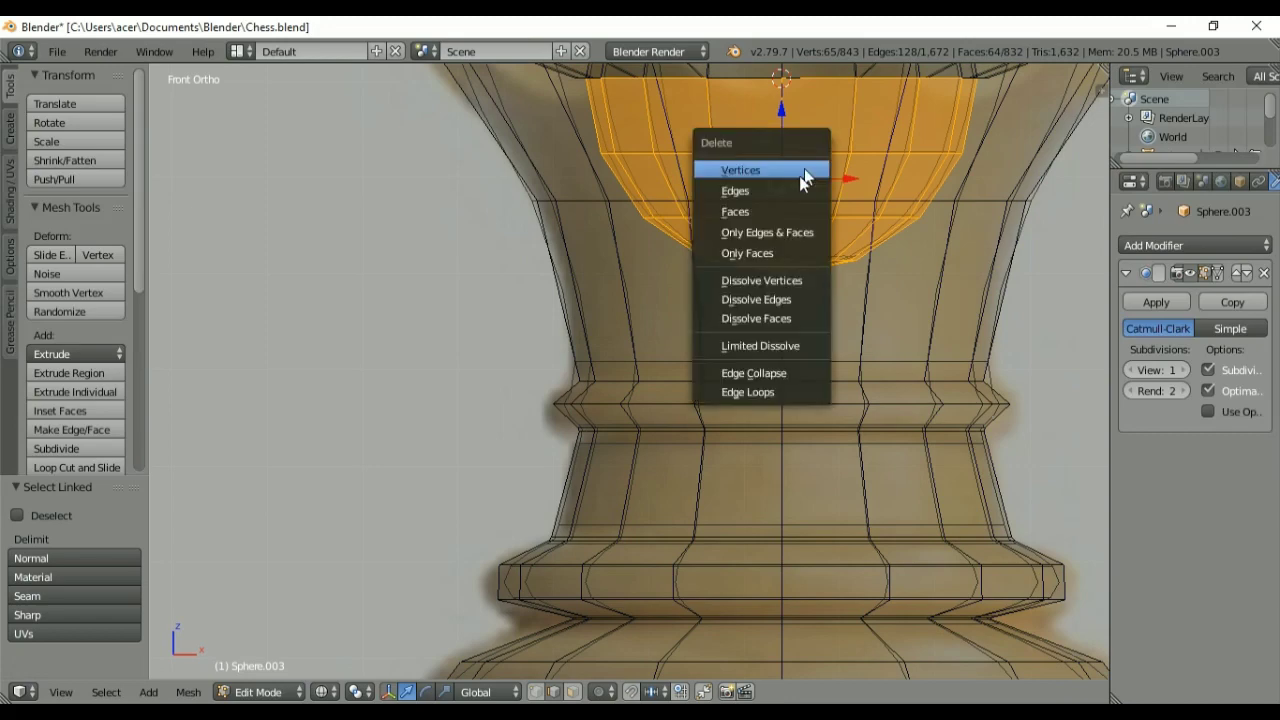
click(774, 210)
Step: Bridge the dome's open lower edge loop with the crown's inner edge loop to close the gap between them
scroll(800, 167, down, 4)
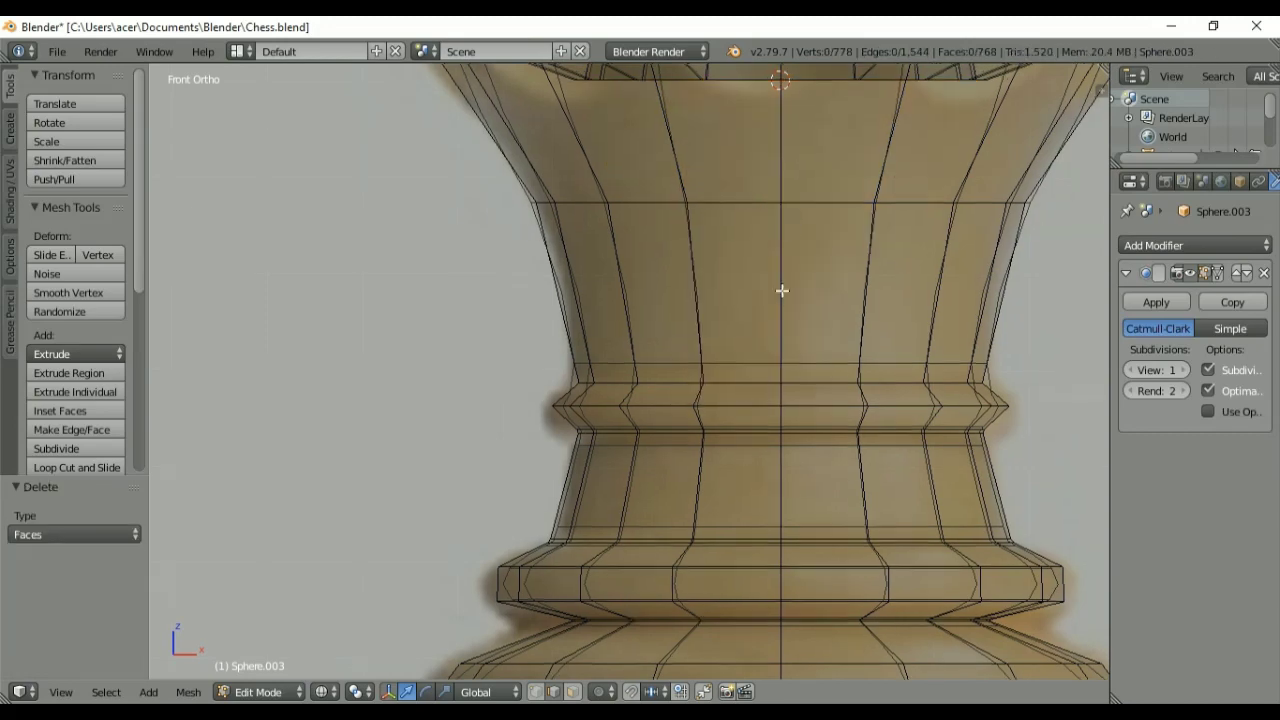
key(z)
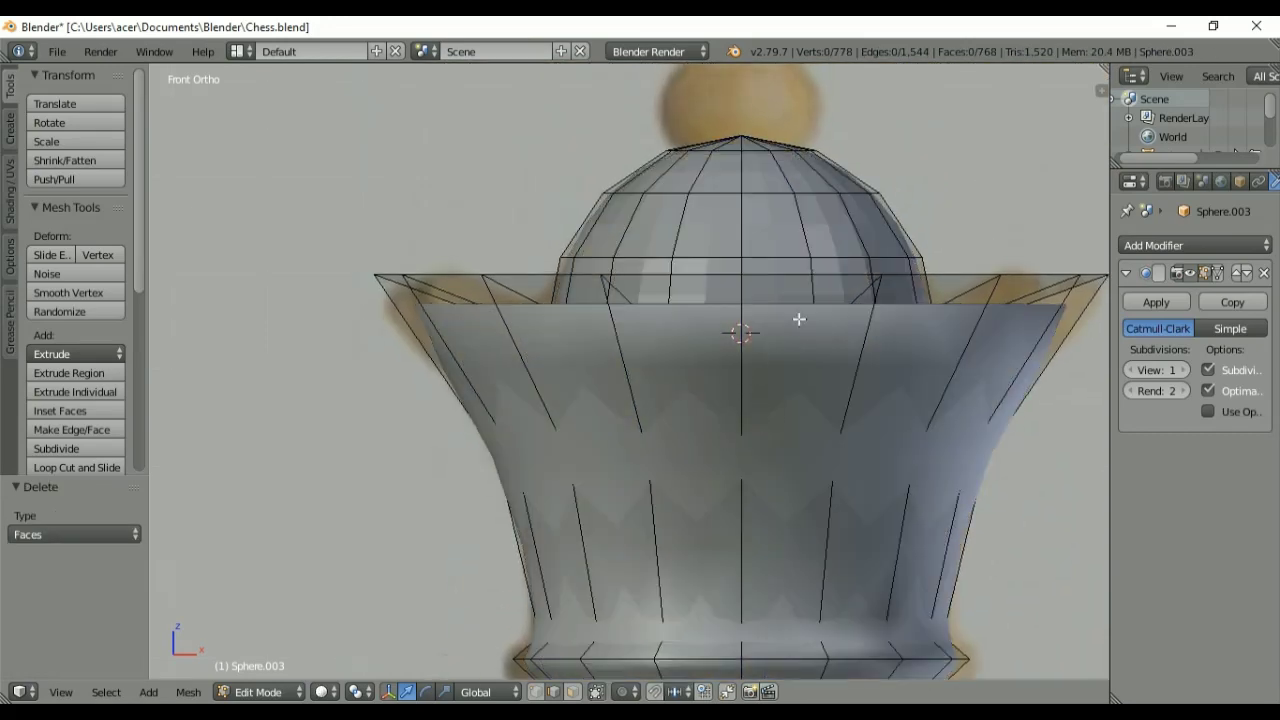
middle_drag(799, 319, 780, 430)
alt+click(689, 497)
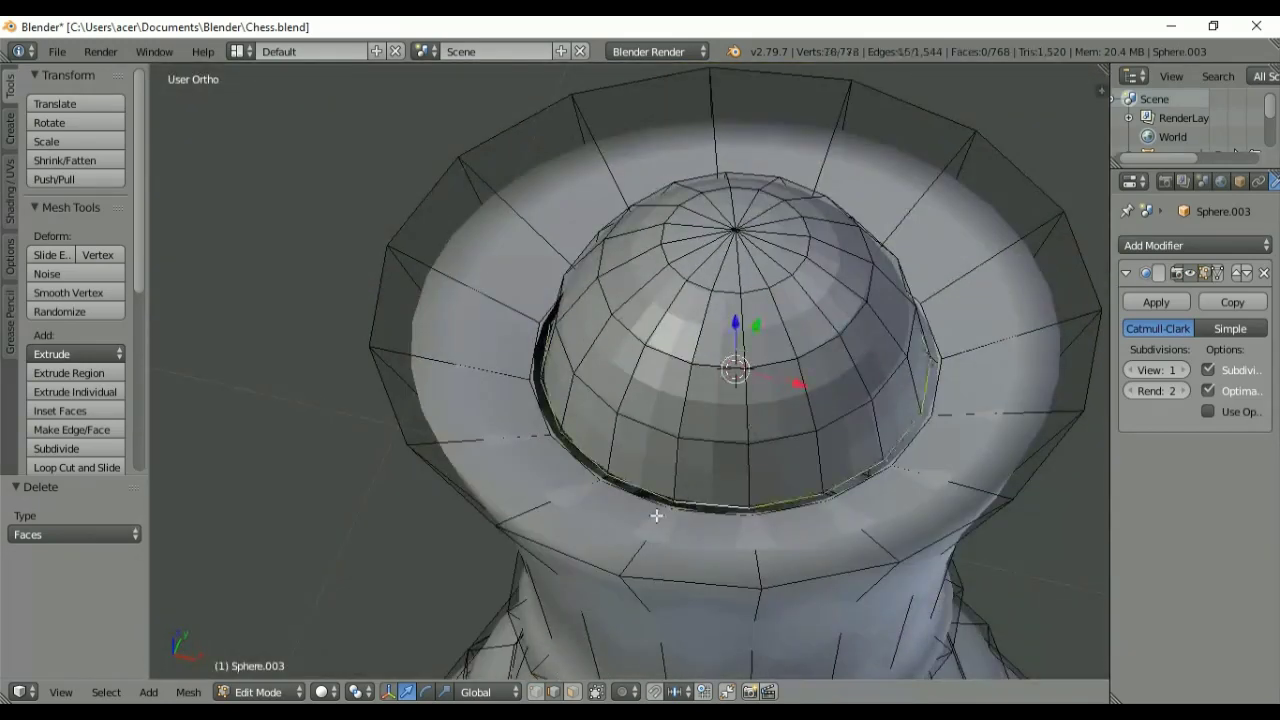
key(space)
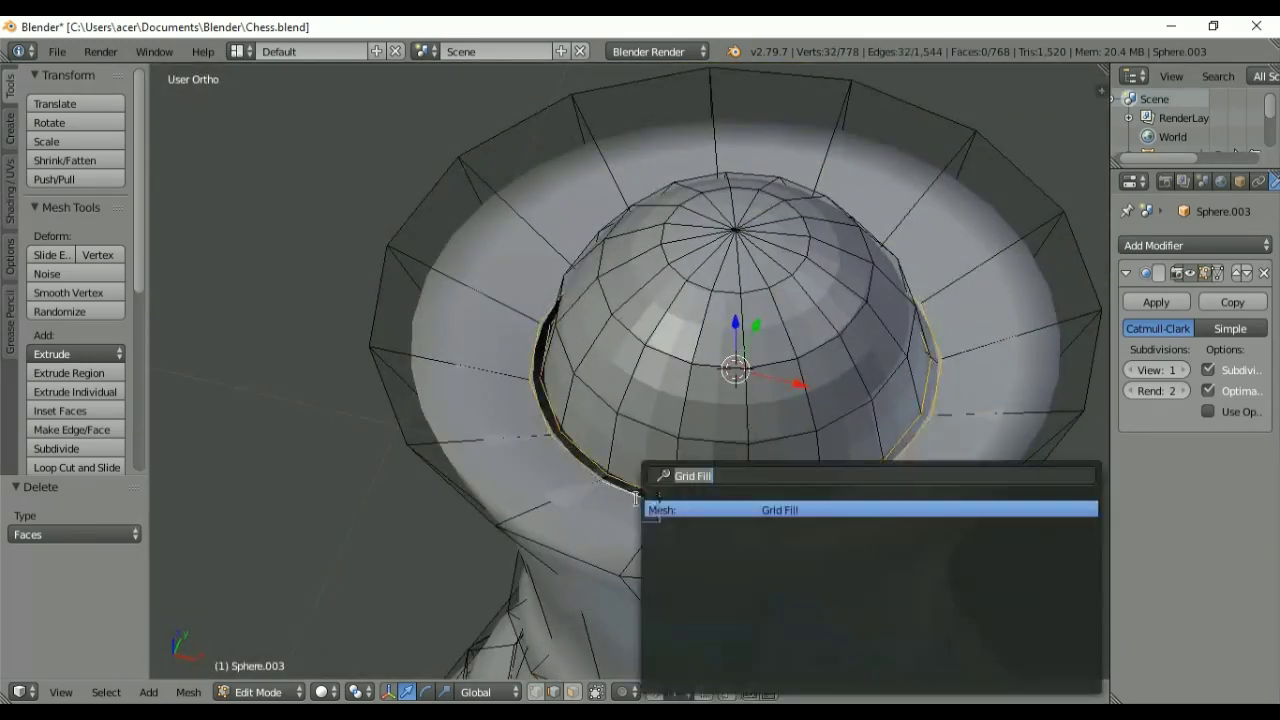
text(bri)
key(Return)
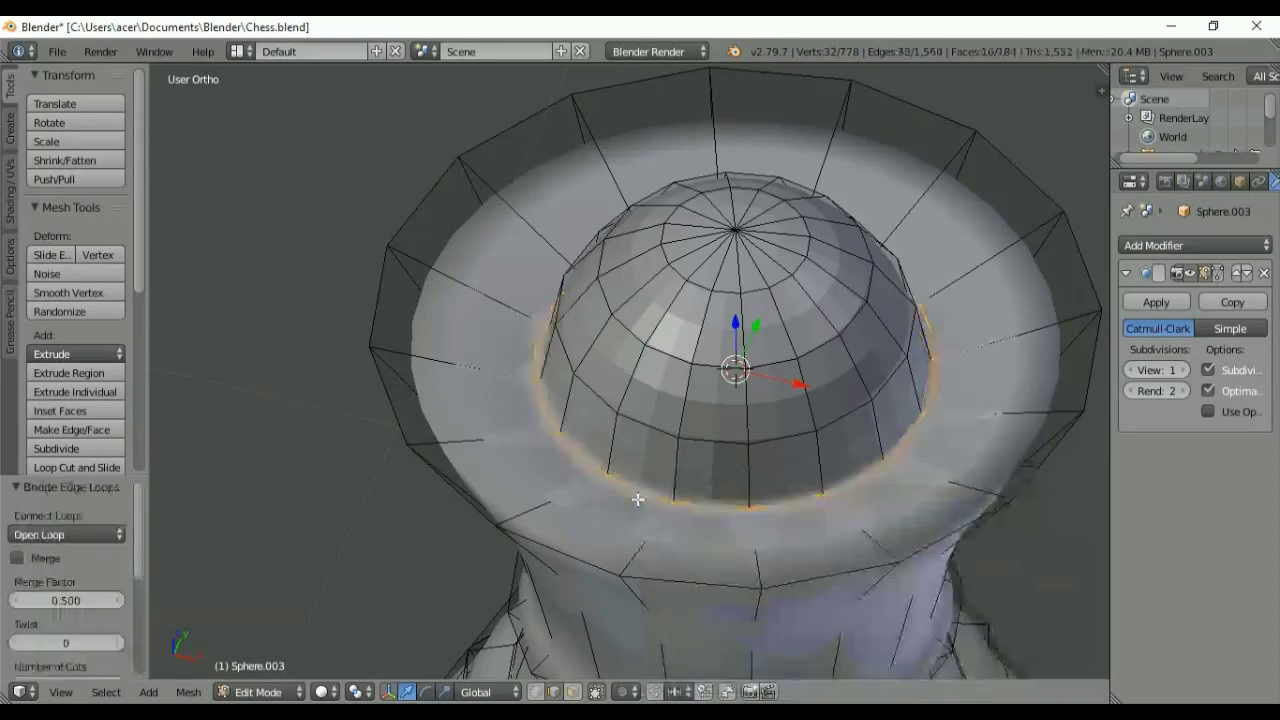
Step: Turn off the viewport display of the subdivision surface modifier and return to editing the mesh
key(z)
key(z)
key(Tab)
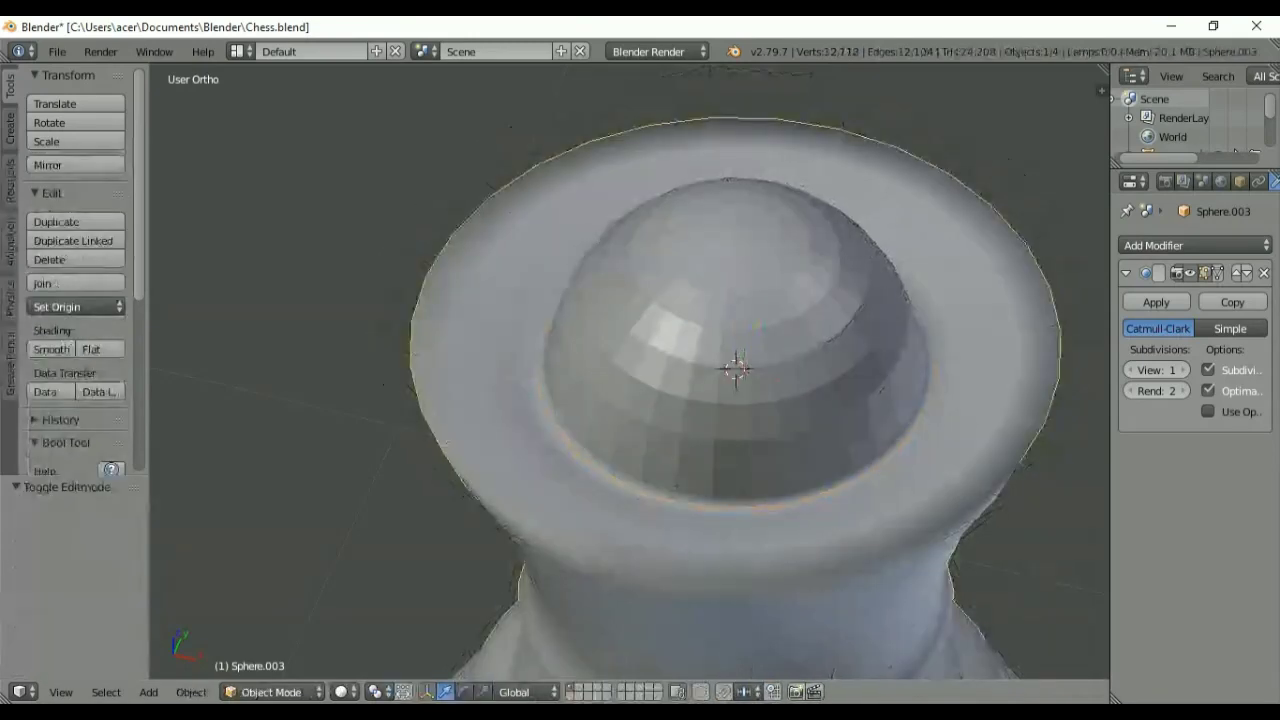
click(1190, 273)
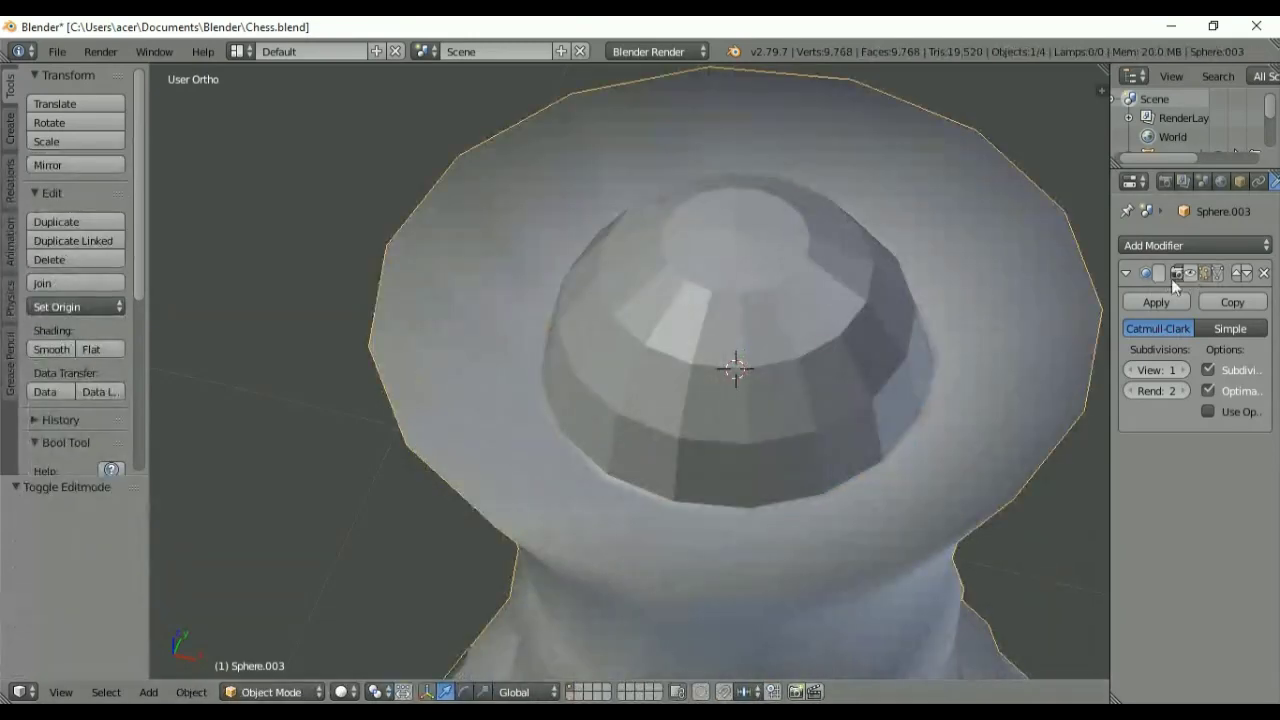
key(Tab)
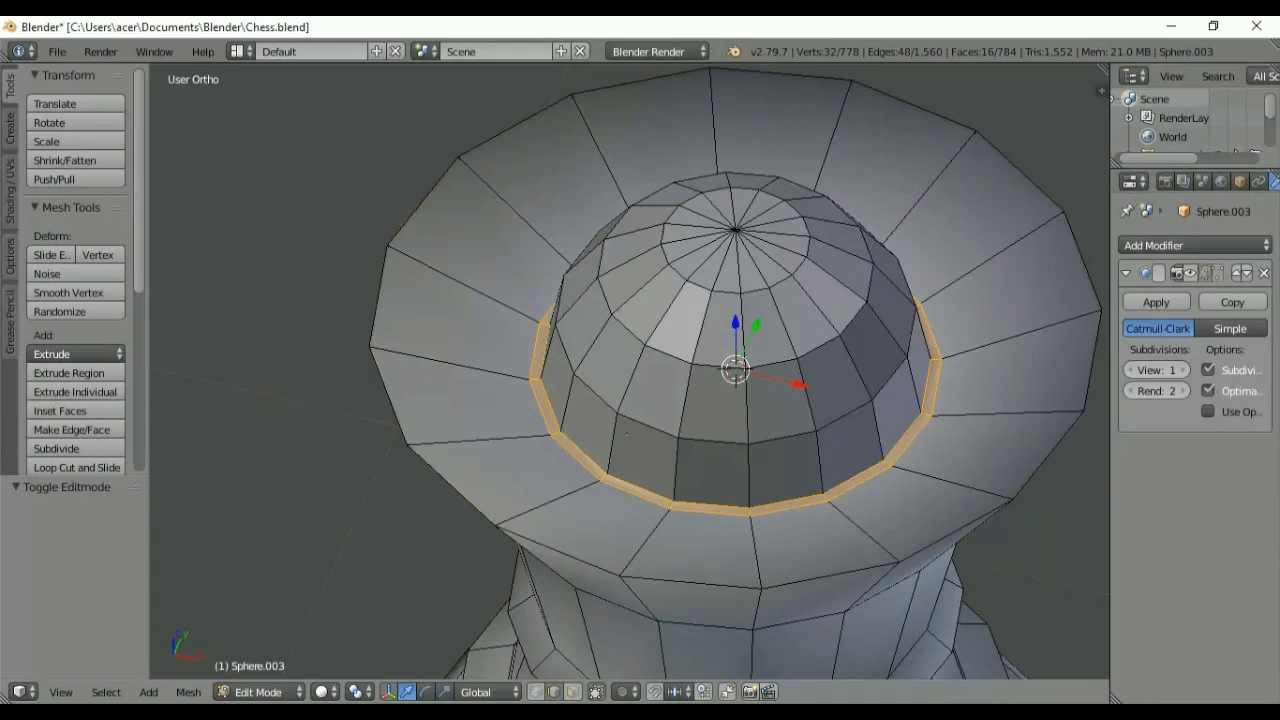
Step: Checker-deselect every second vertex of the crown's outer rim loop and scale the remaining ones inward by 0.738
middle_drag(627, 434, 611, 476)
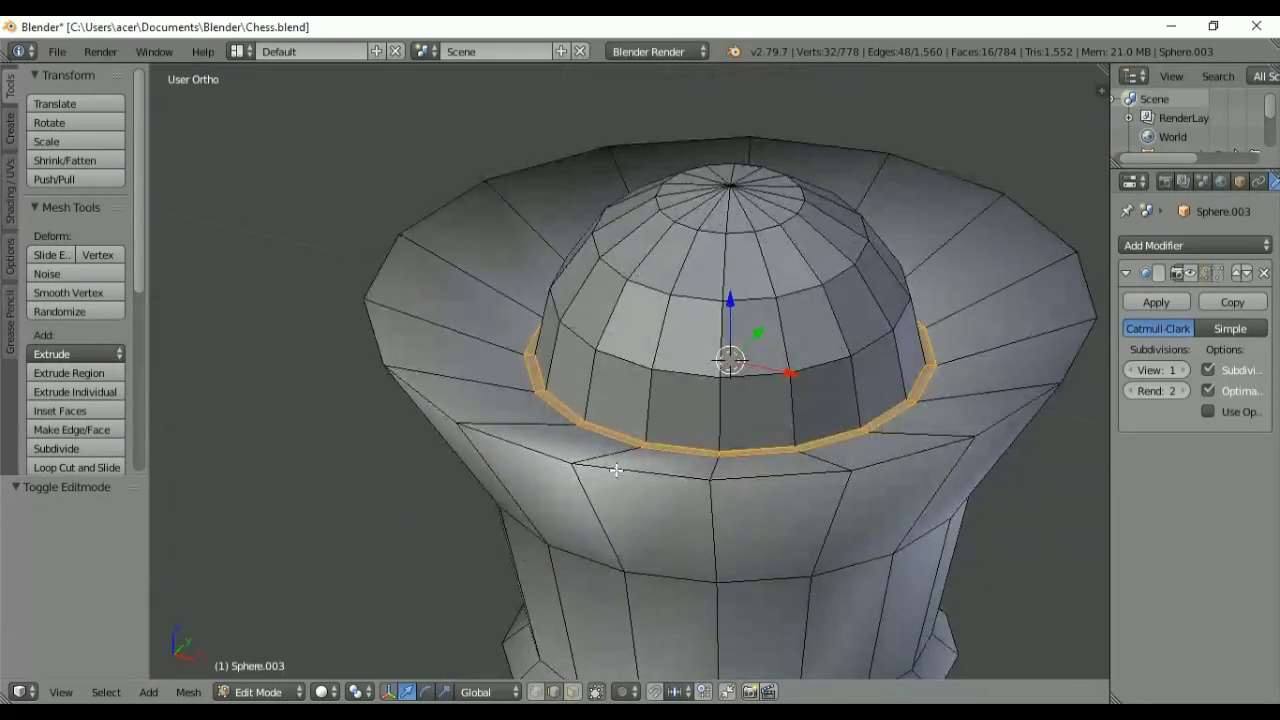
alt+right_click(616, 470)
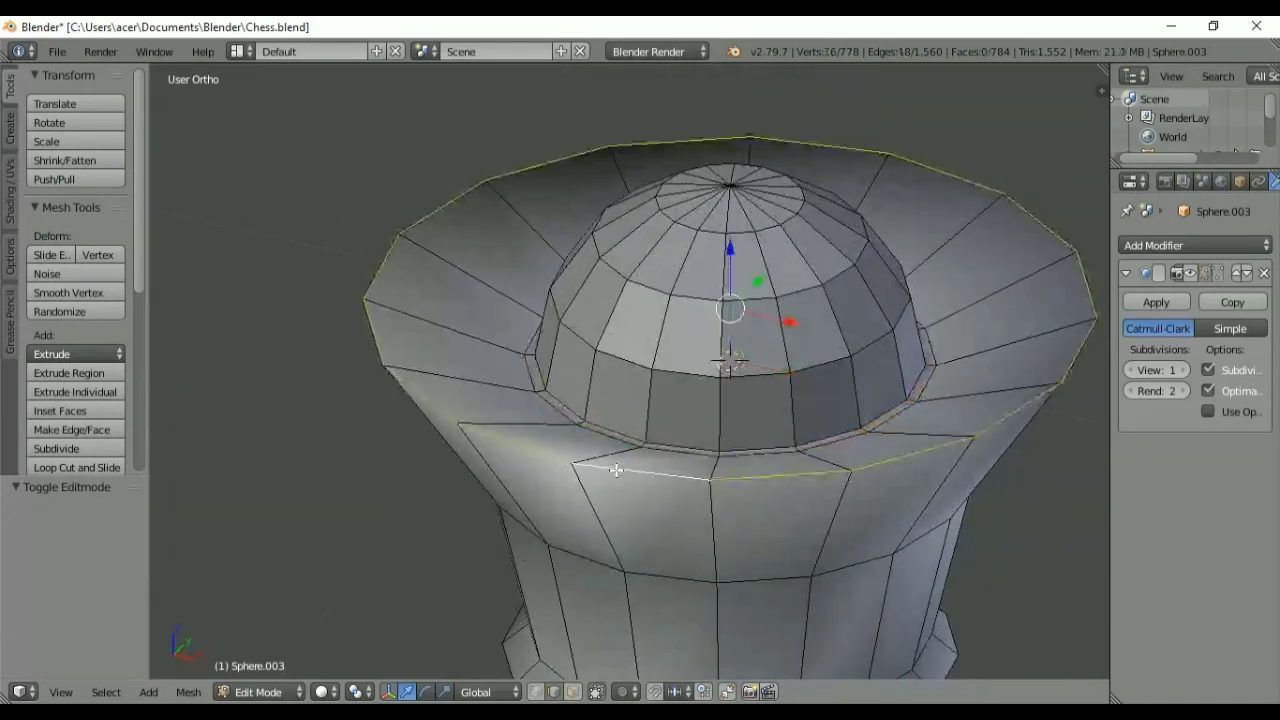
click(540, 693)
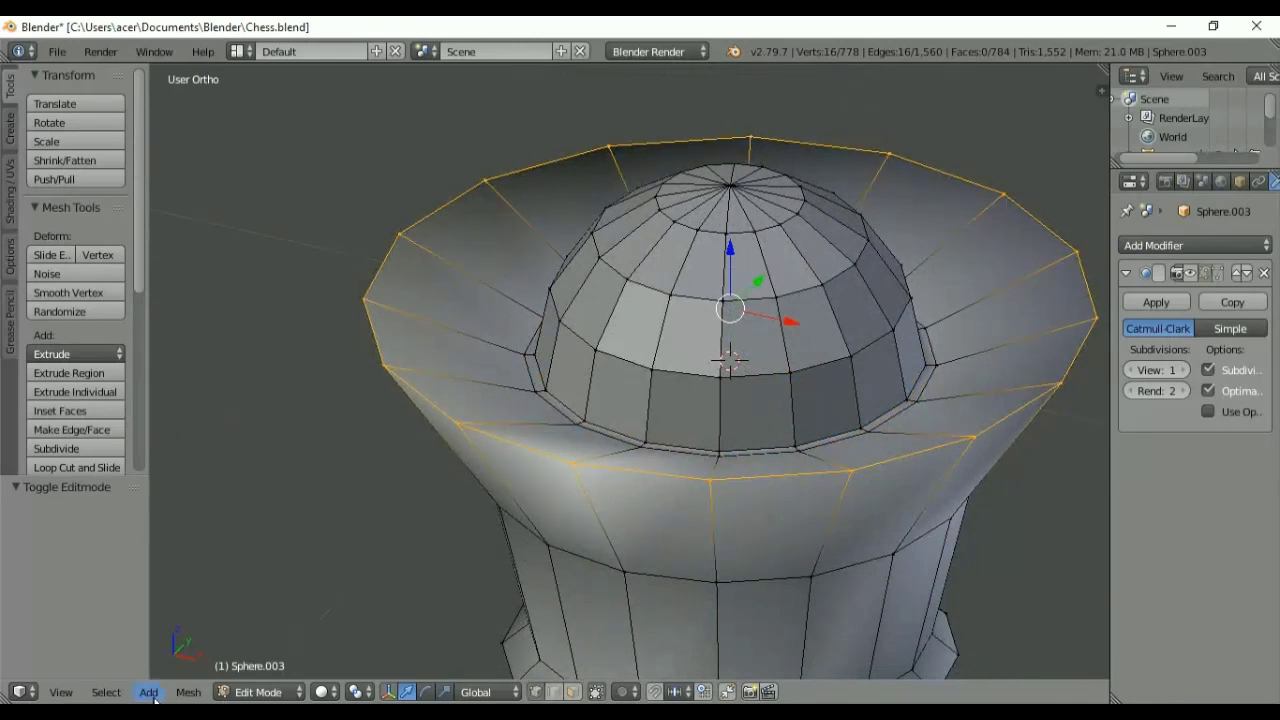
click(107, 692)
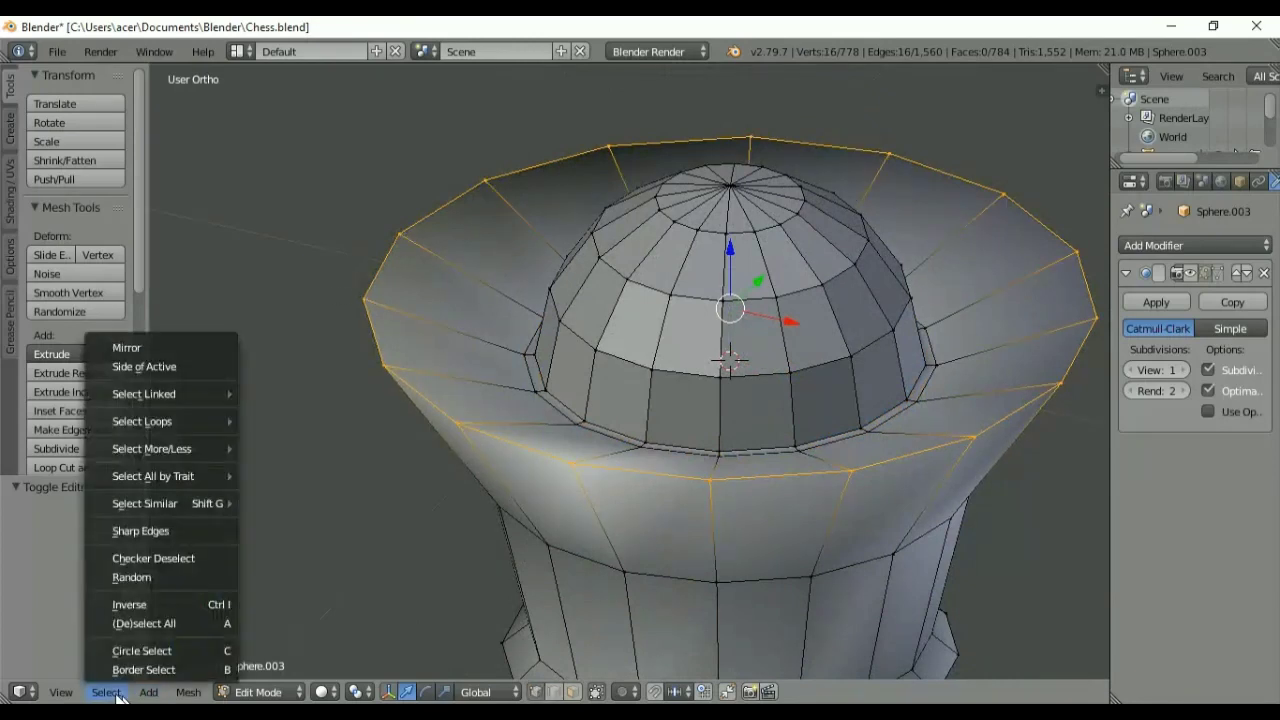
click(190, 559)
key(s)
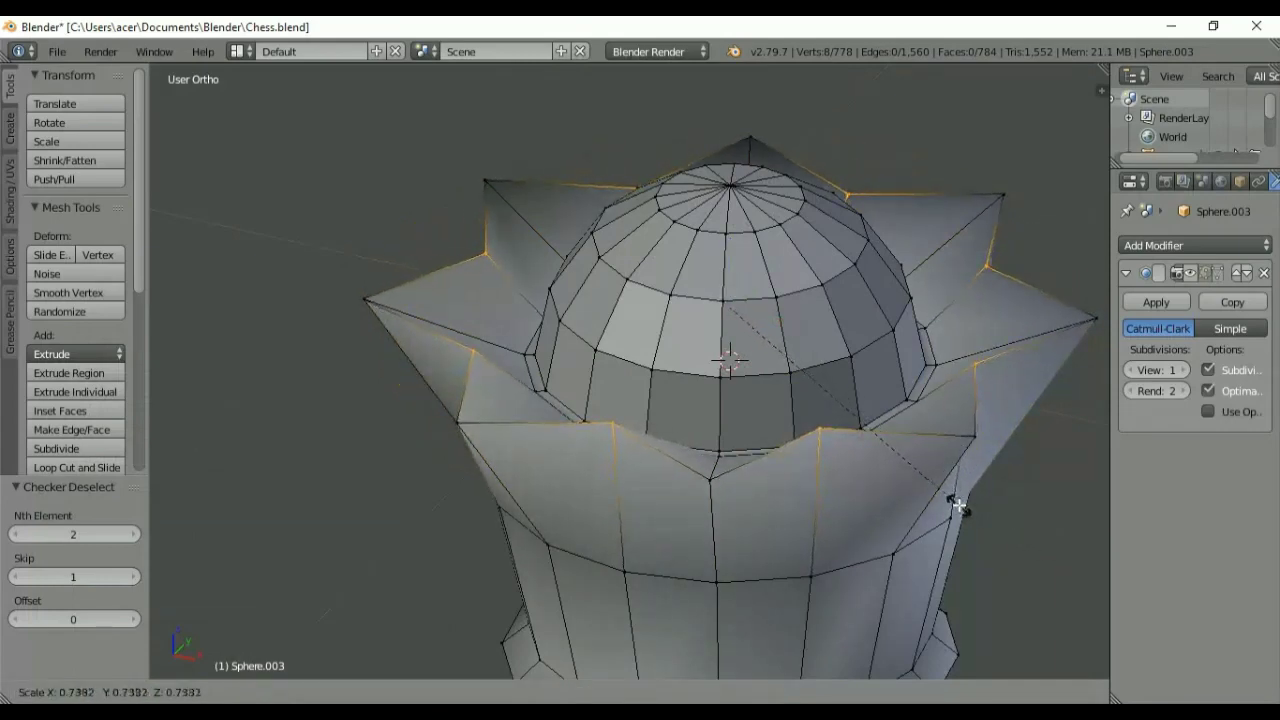
click(960, 507)
Step: Move the selected alternate rim vertices down 0.053 along Z to form the notches between the crown's points
key(ctrl+KP_1)
key(KP_1)
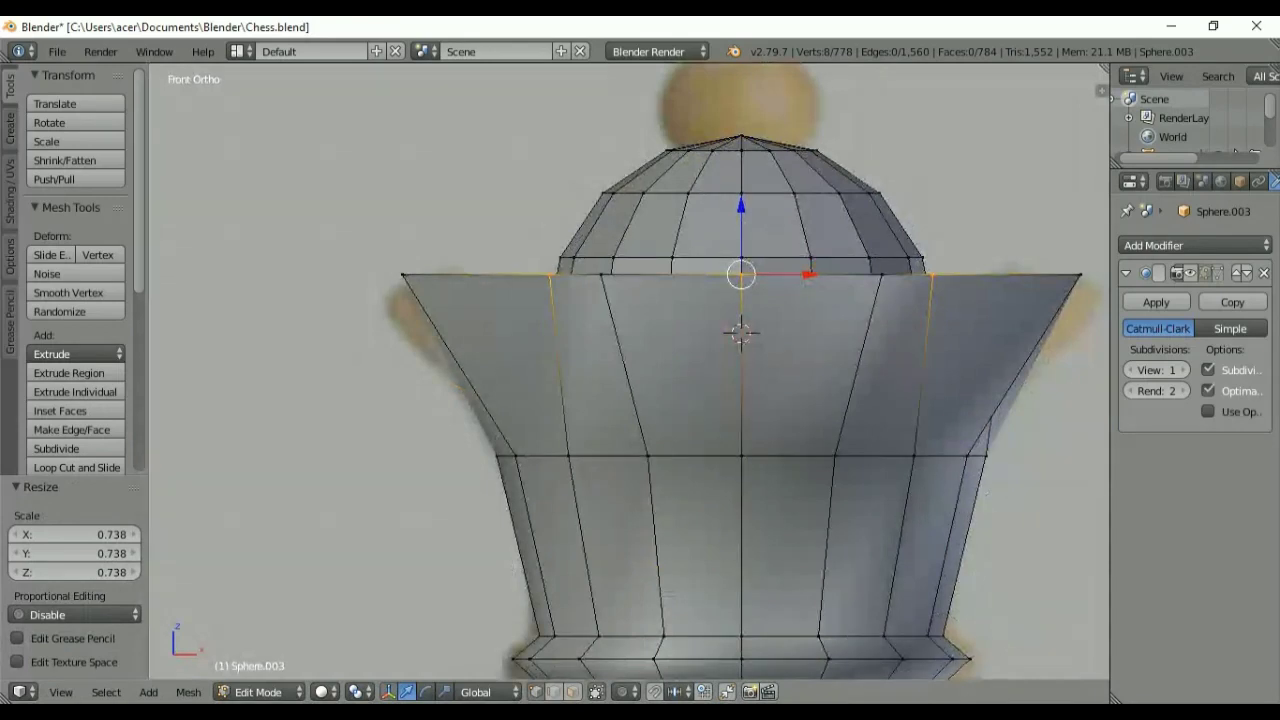
key(z)
key(g)
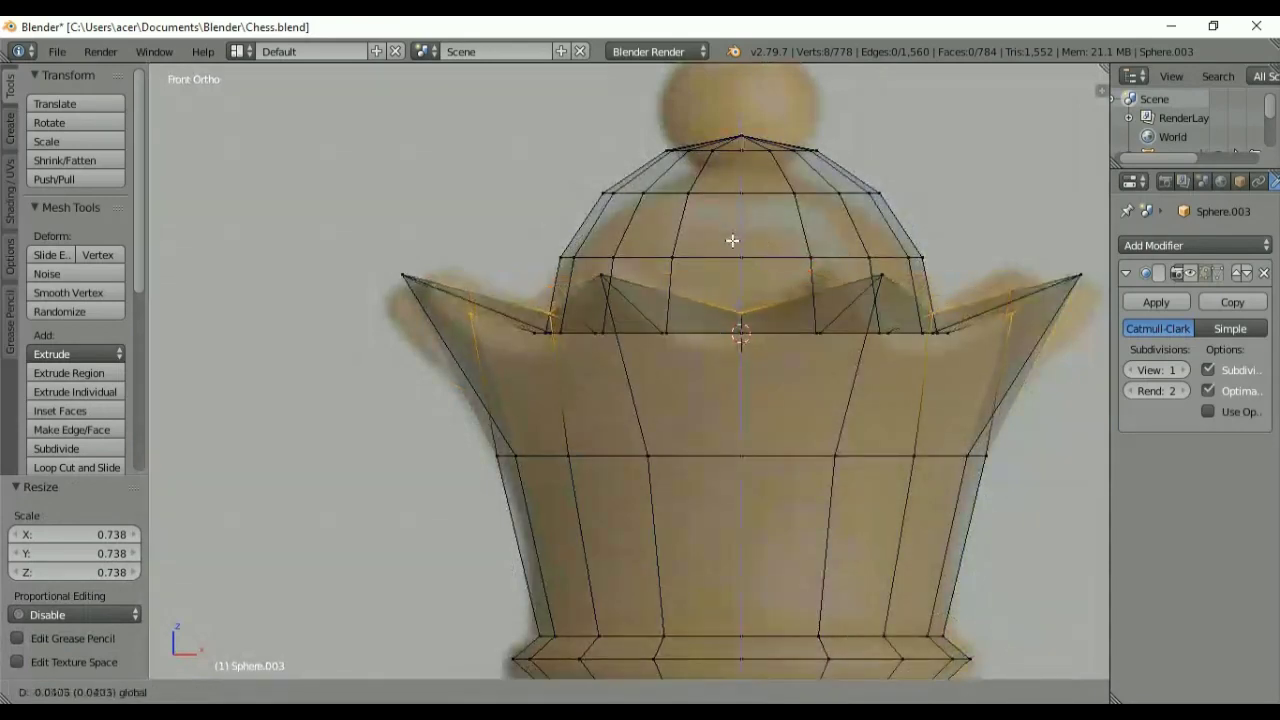
drag(735, 248, 735, 252)
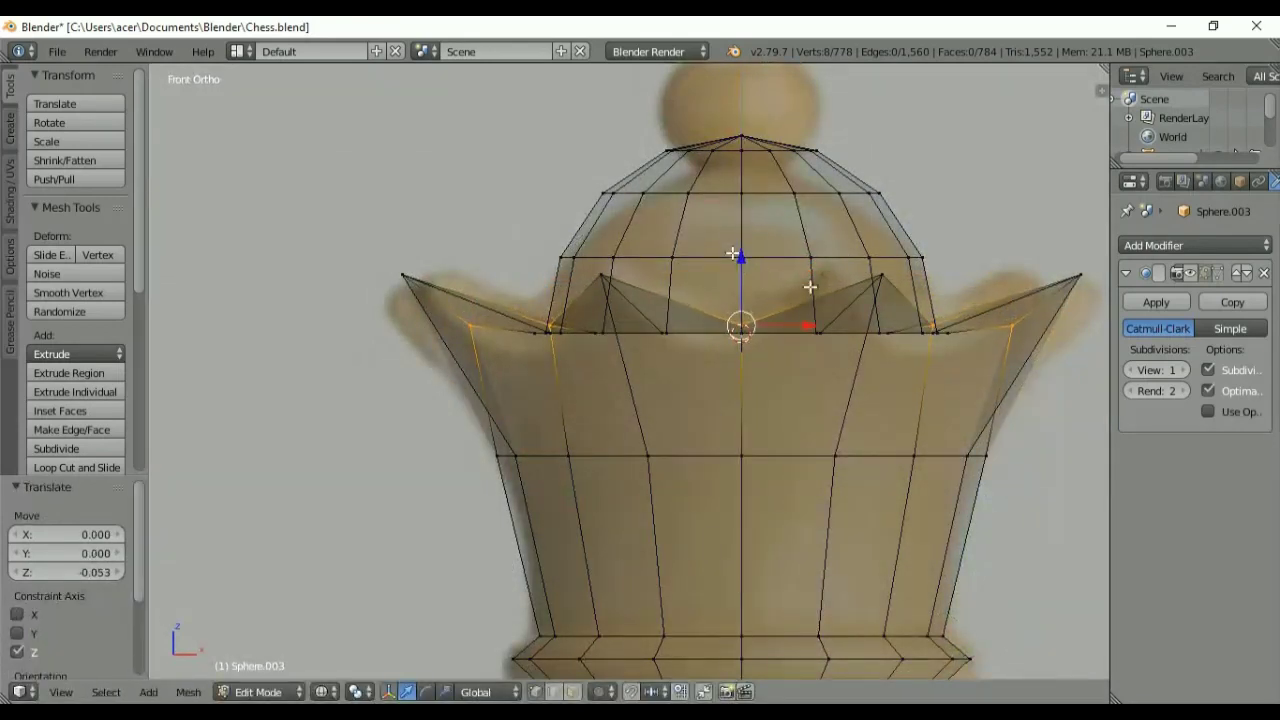
Step: Select the crown's entire zigzag rim loop and set its mean crease to 1.00
middle_drag(810, 287, 677, 417)
alt+shift+right_click(460, 419)
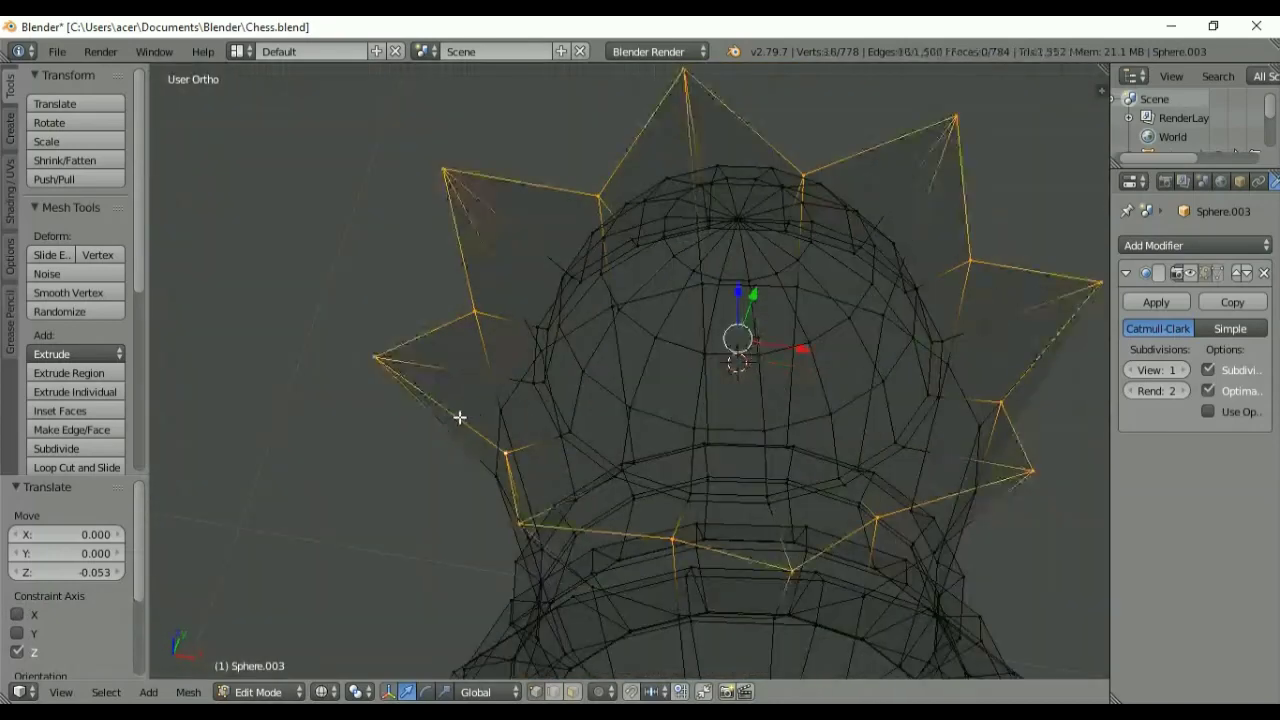
key(n)
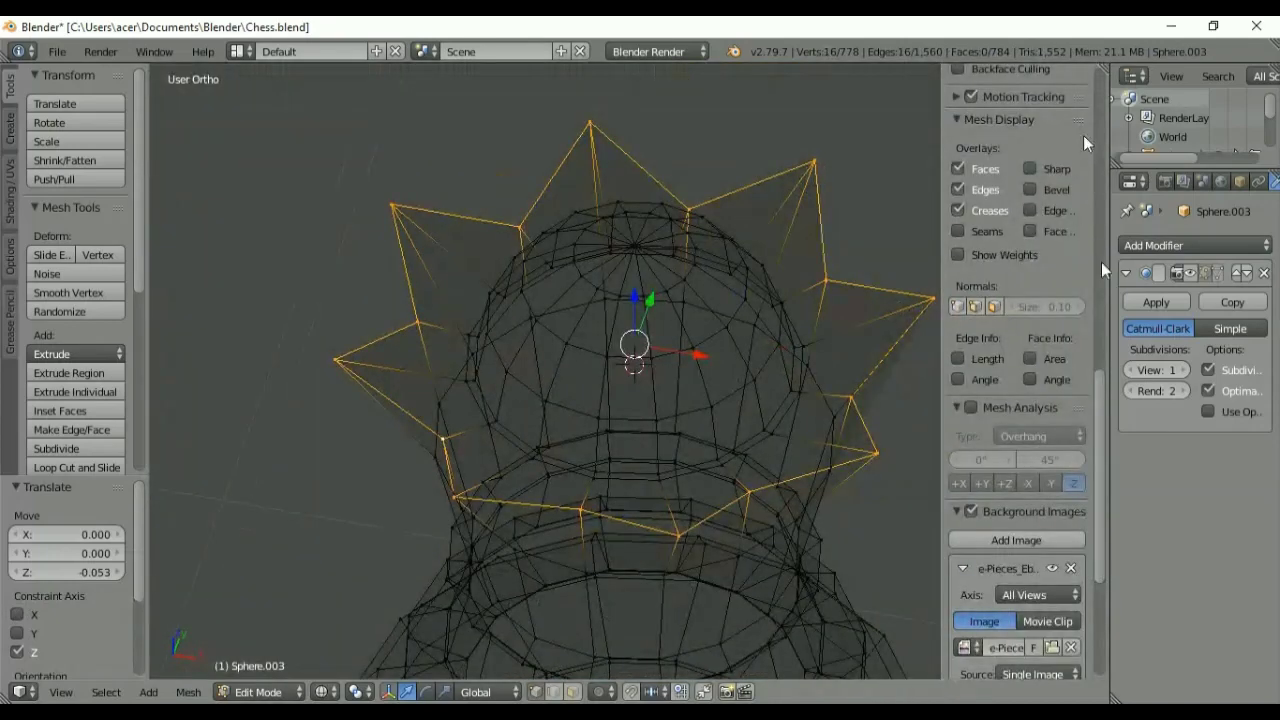
scroll(1105, 270, up, 10)
drag(1105, 268, 1106, 137)
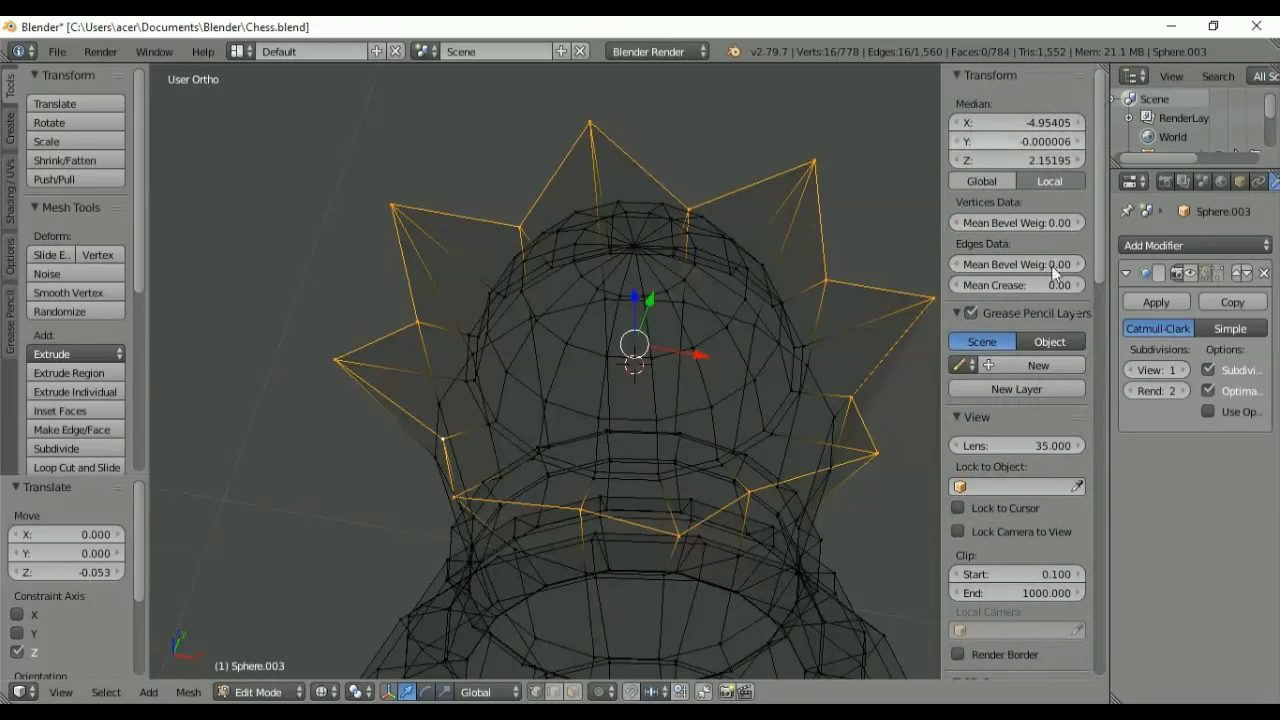
drag(1006, 290, 1268, 268)
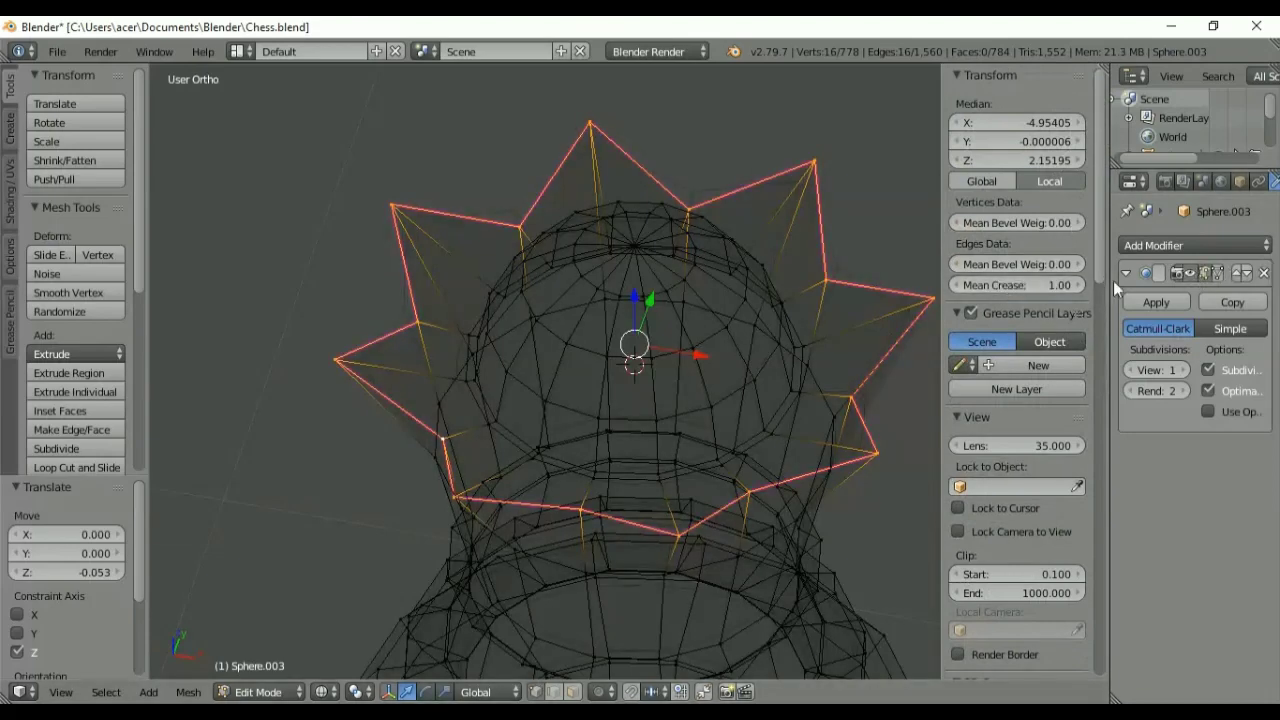
Step: Hide the tool shelf and the properties sidebar to enlarge the 3D view
key(t)
key(t)
key(n)
key(t)
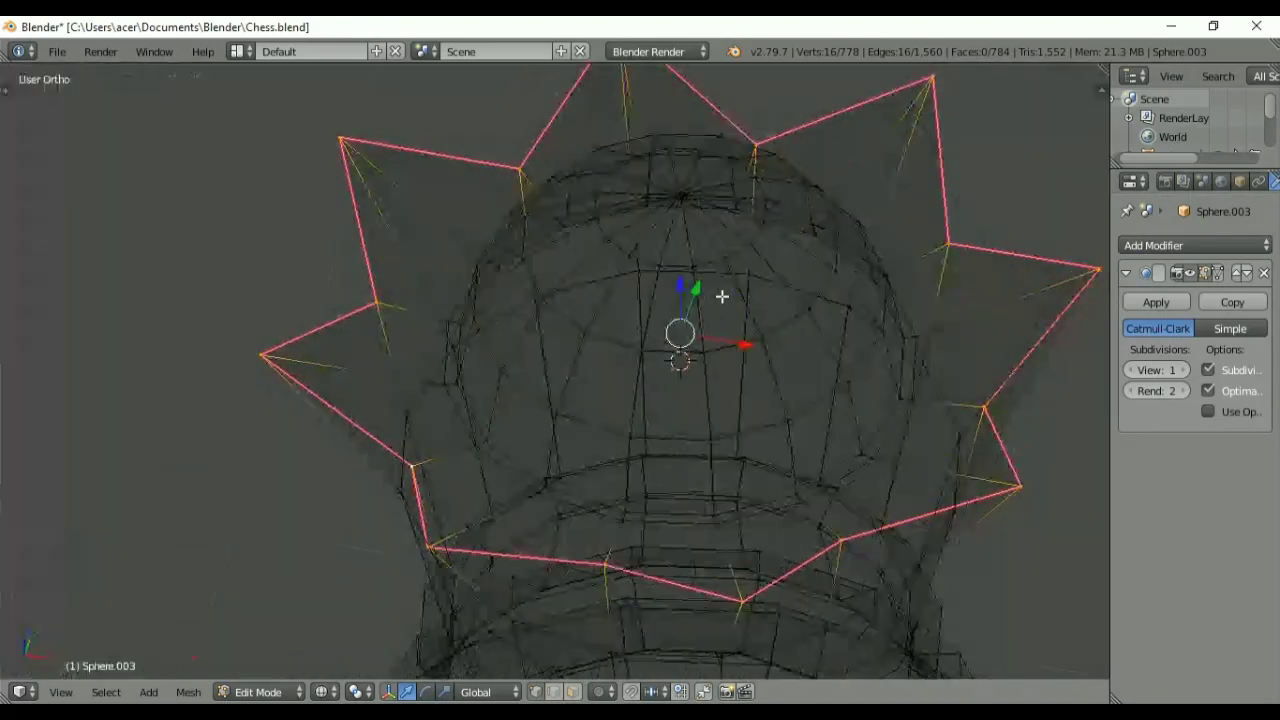
Step: Add an edge loop around the outside of the crown and slide it up close beneath the creased rim
key(z)
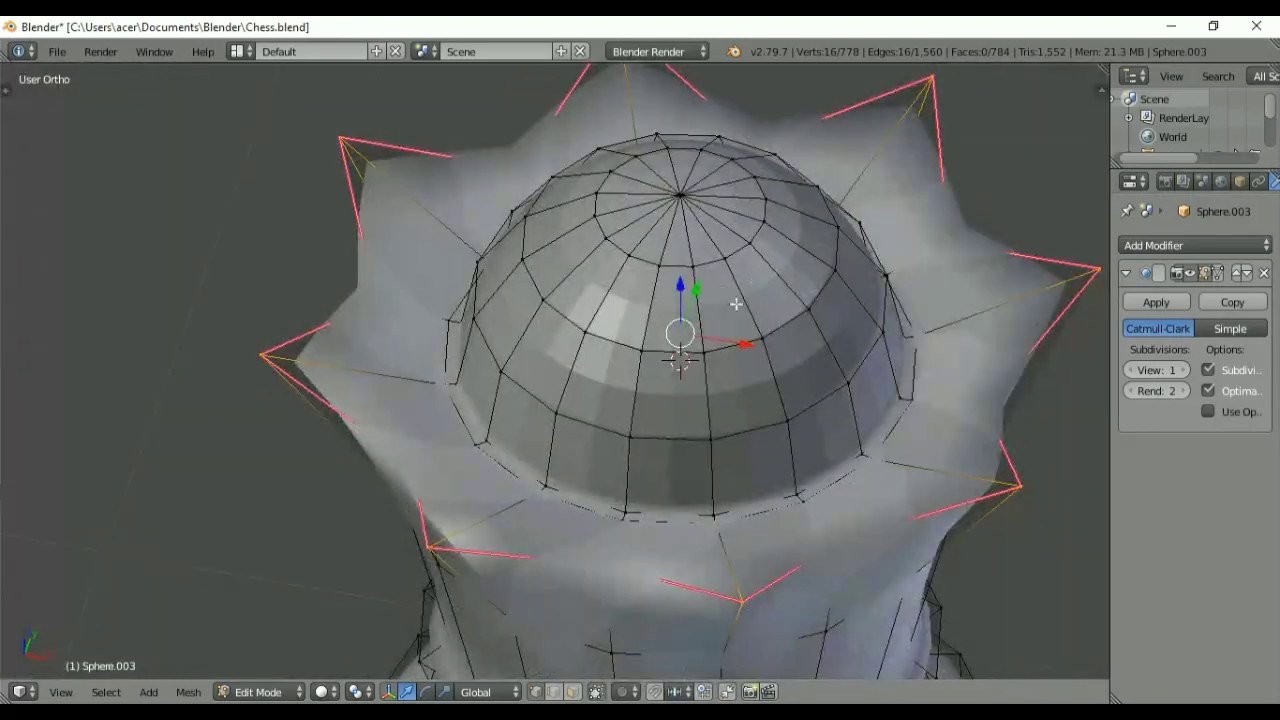
middle_drag(736, 303, 703, 285)
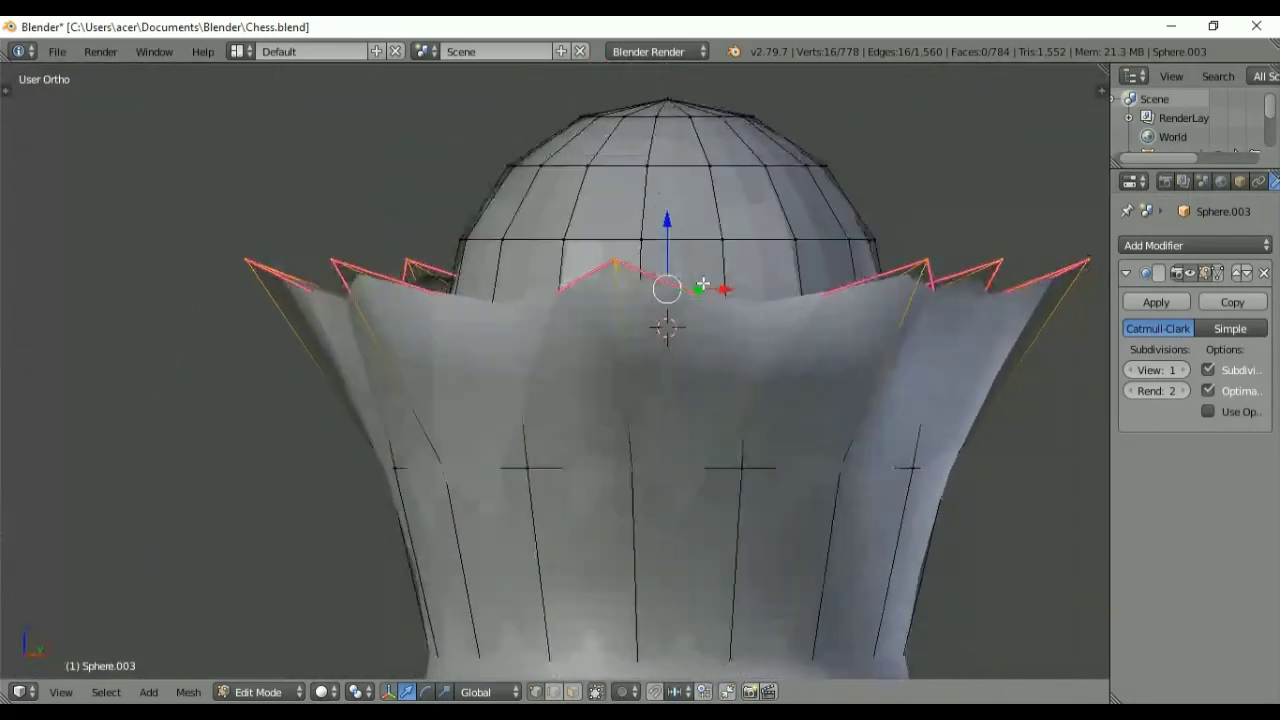
key(ctrl+r)
click(737, 380)
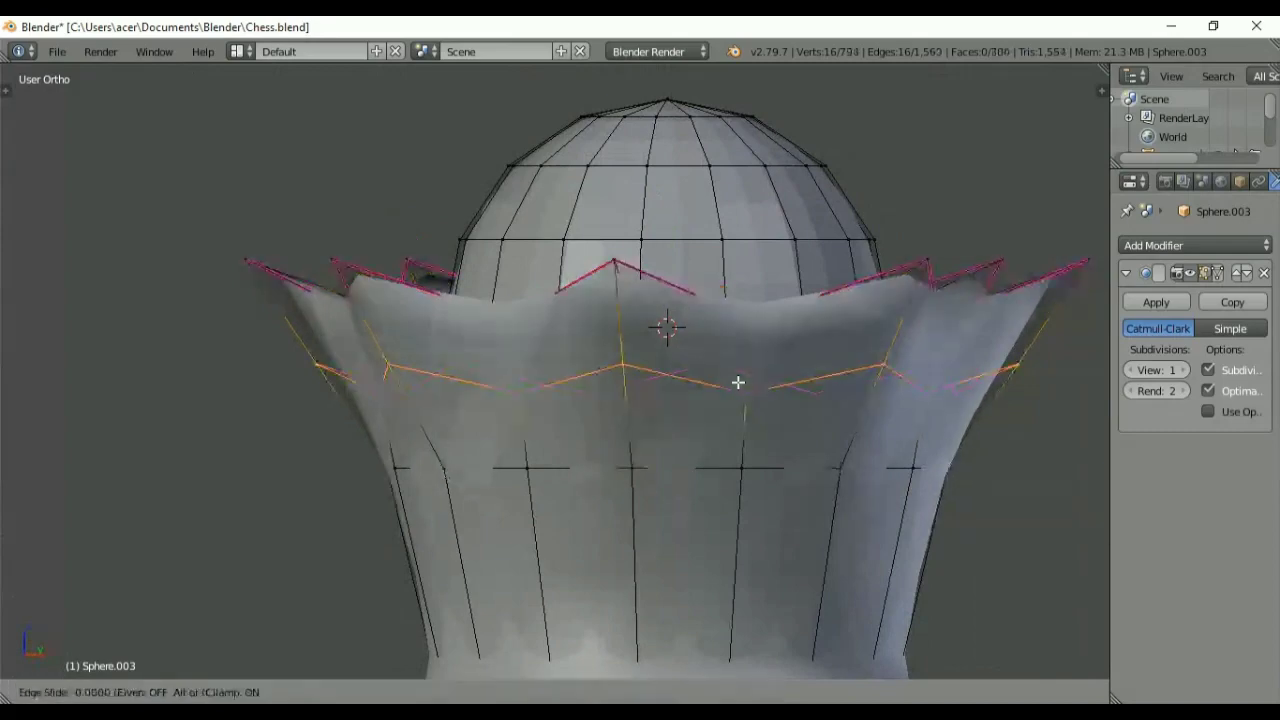
click(726, 324)
middle_drag(725, 325, 647, 400)
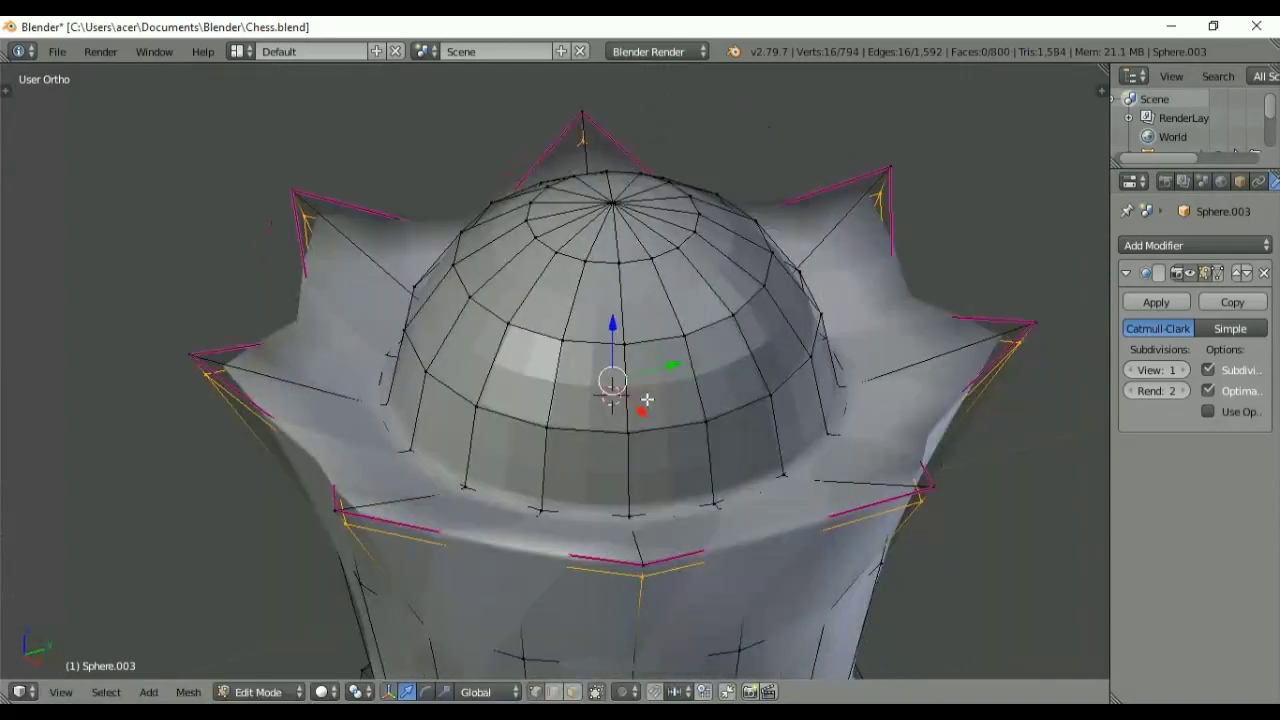
Step: Add an edge loop around the inside of the crown and slide it outward close to the creased rim
key(ctrl+r)
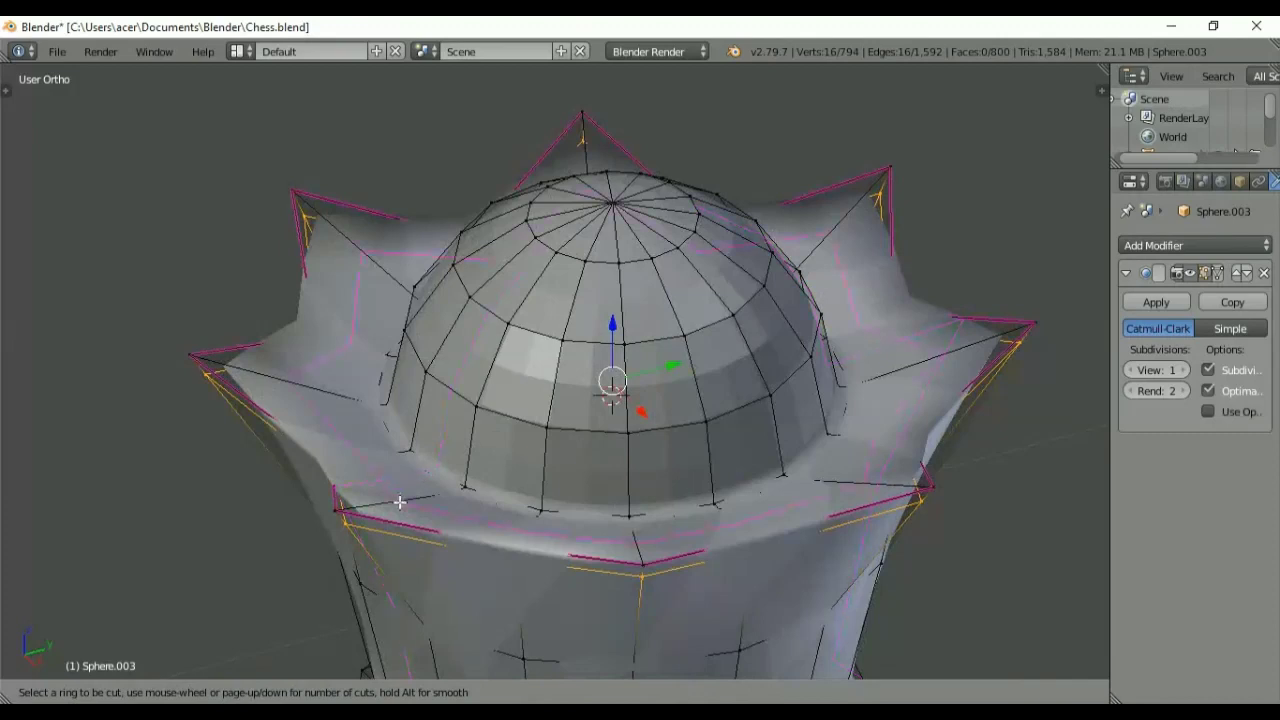
click(400, 500)
click(369, 502)
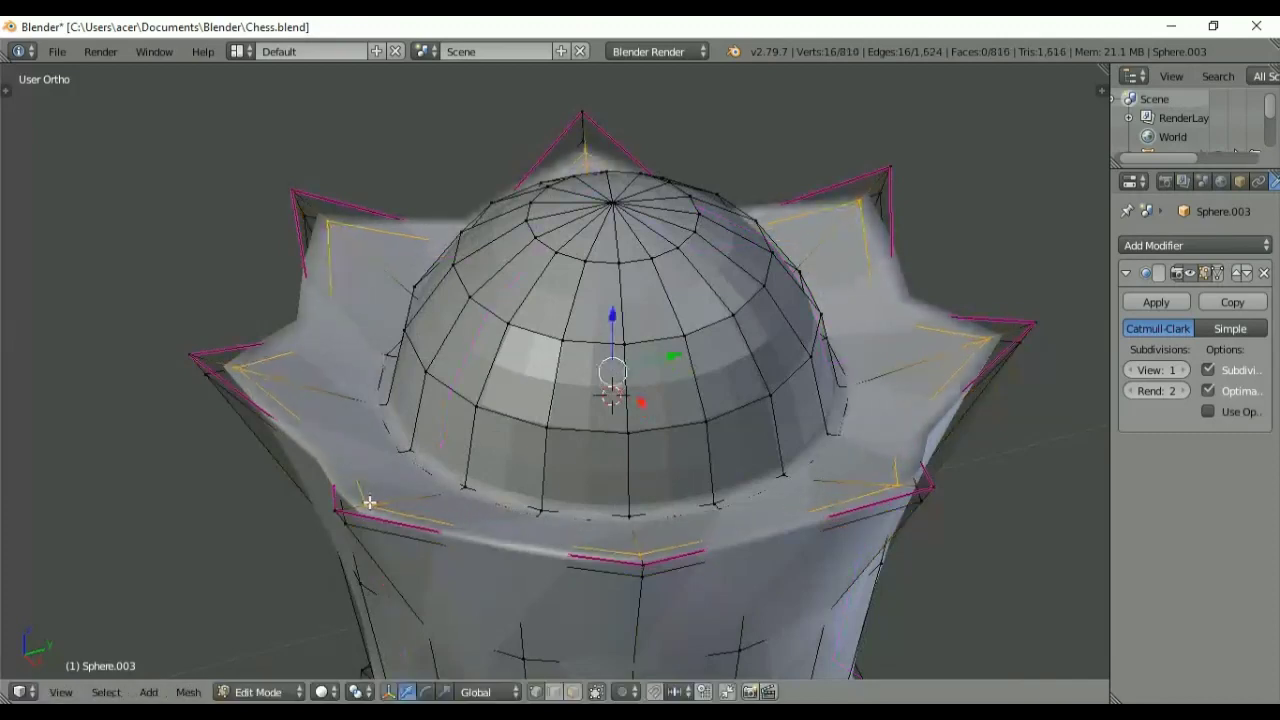
Step: Scale the crown's creased rim loop slightly outward and return to Object Mode
key(s)
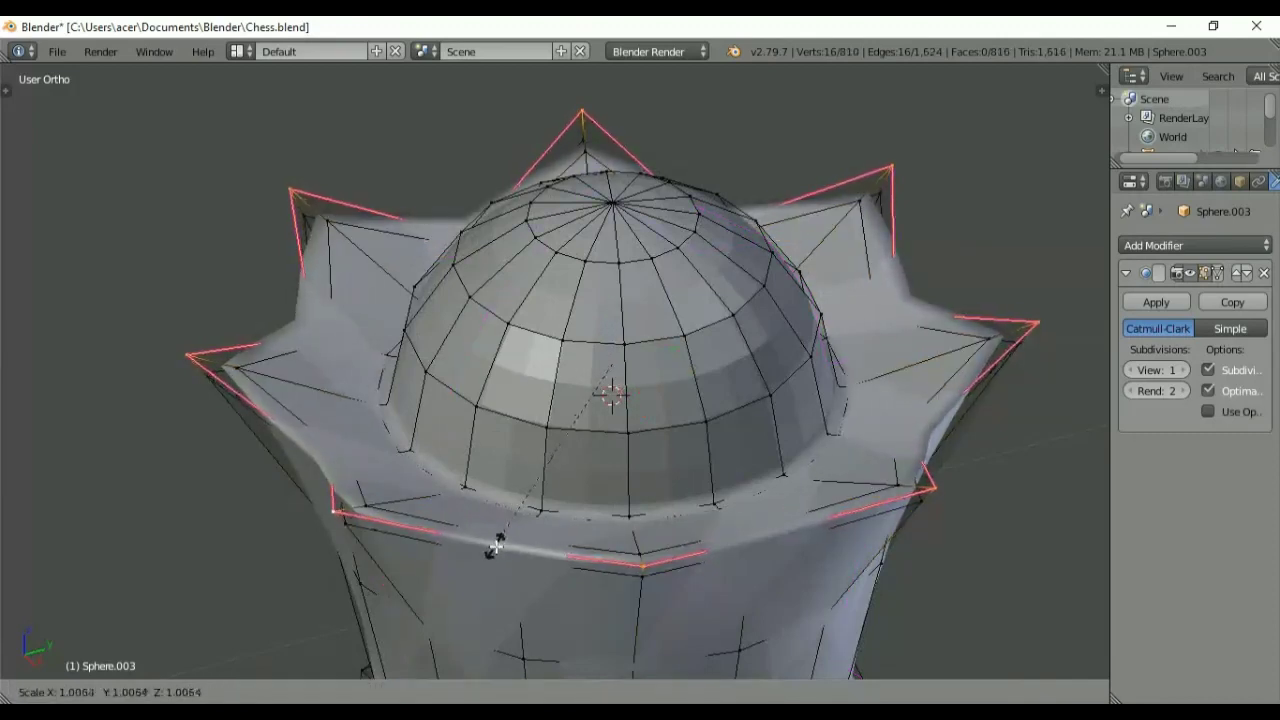
click(490, 573)
key(Tab)
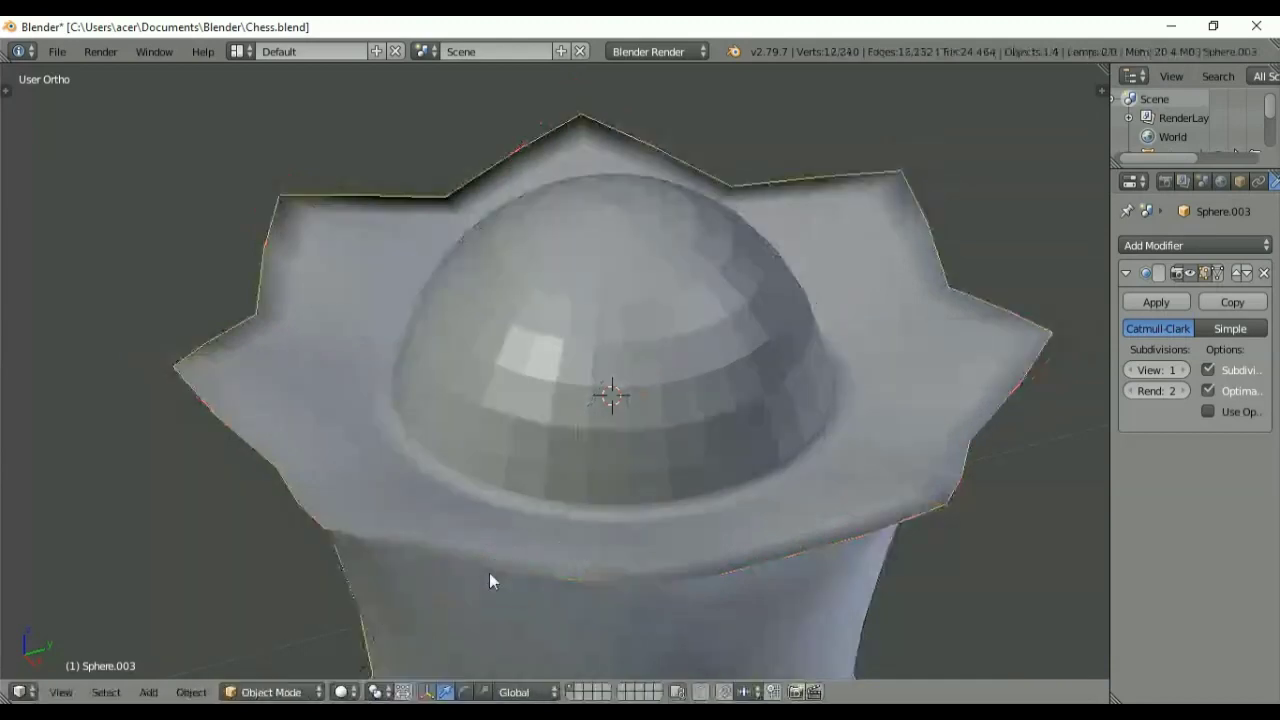
Step: Delete the vertex at the very top of the dome to open a round hole there
key(KP_1)
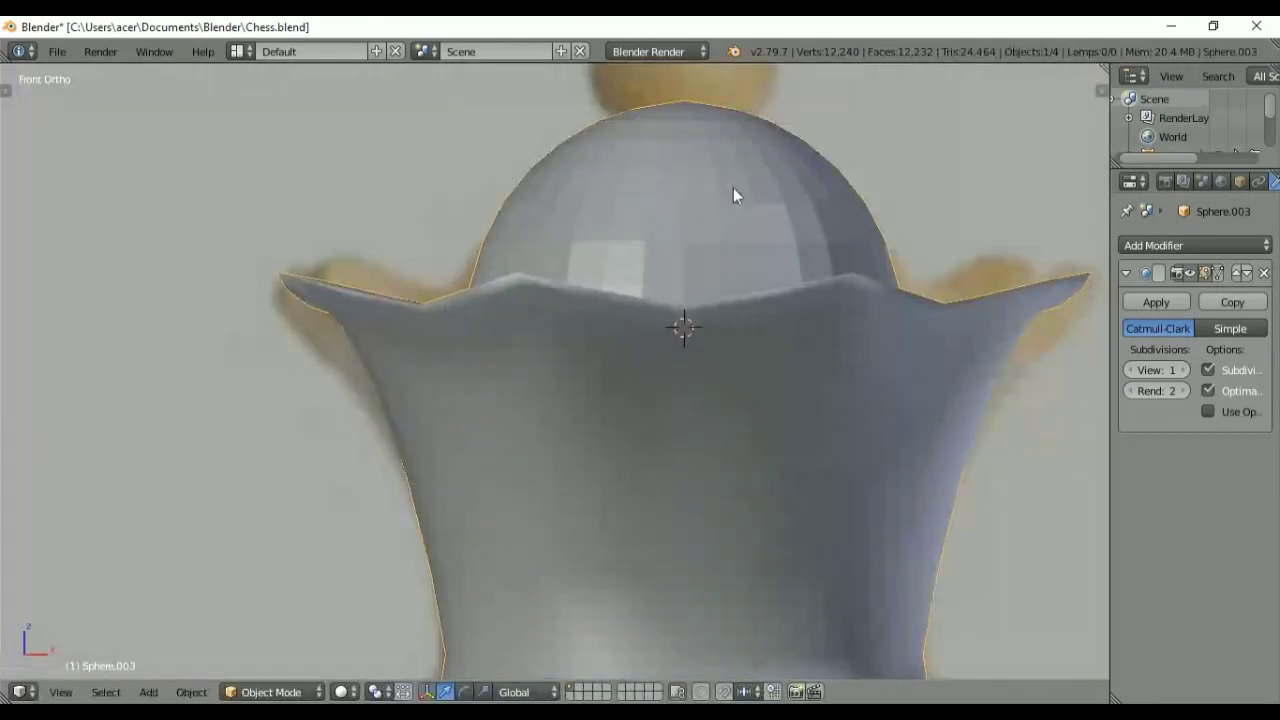
shift+middle_drag(729, 168, 711, 366)
key(Tab)
right_click(678, 265)
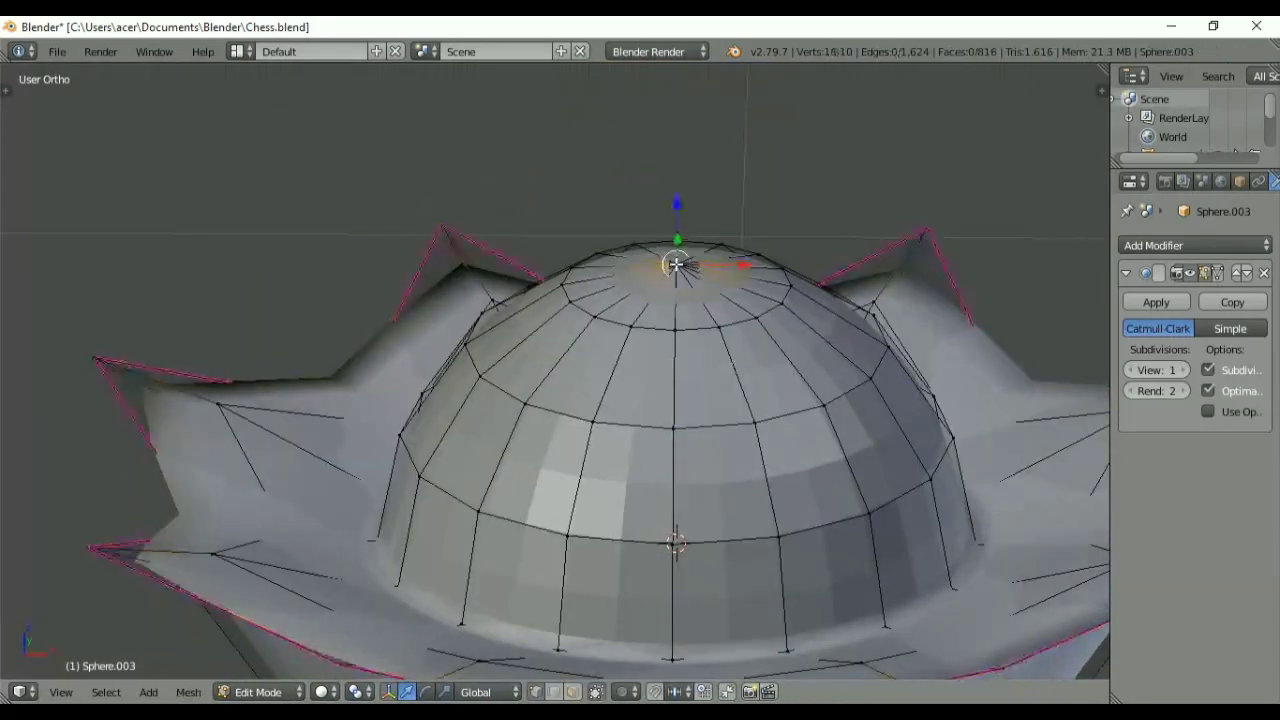
key(x)
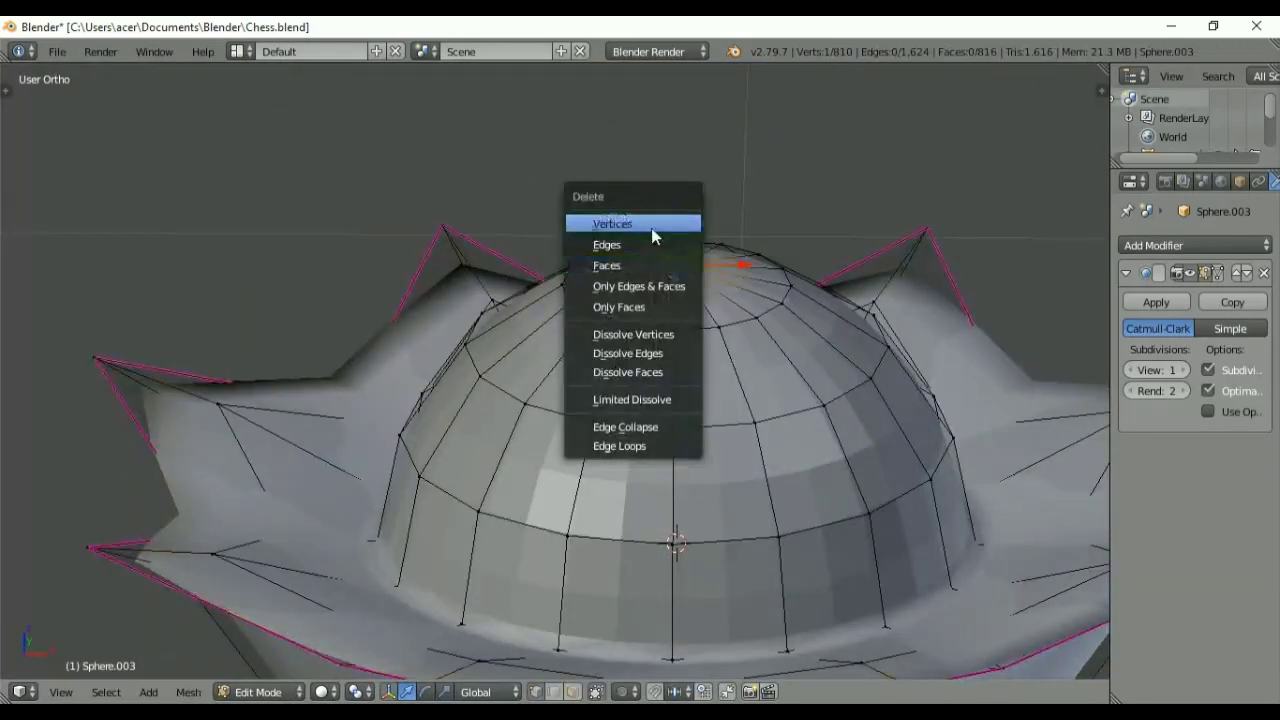
click(651, 228)
Step: Narrow the ring around the dome's opening and extrude it straight up along Z to the top of the reference ball
key(KP_1)
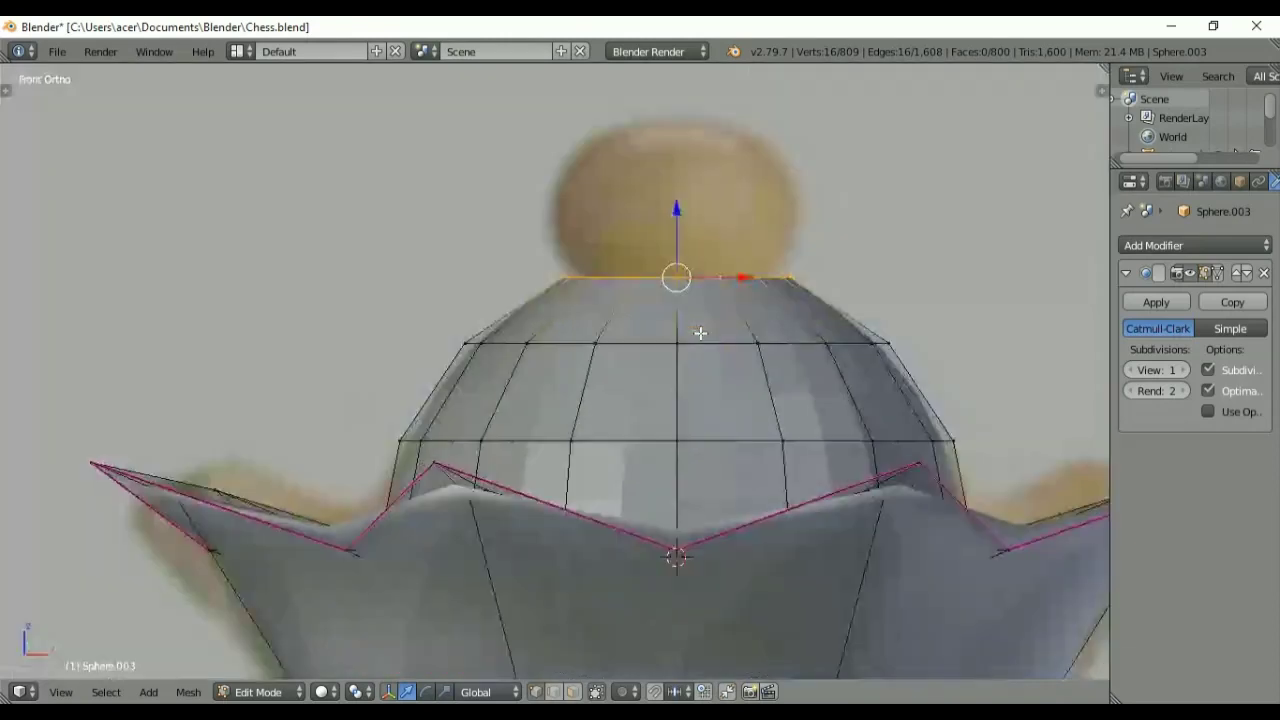
key(e)
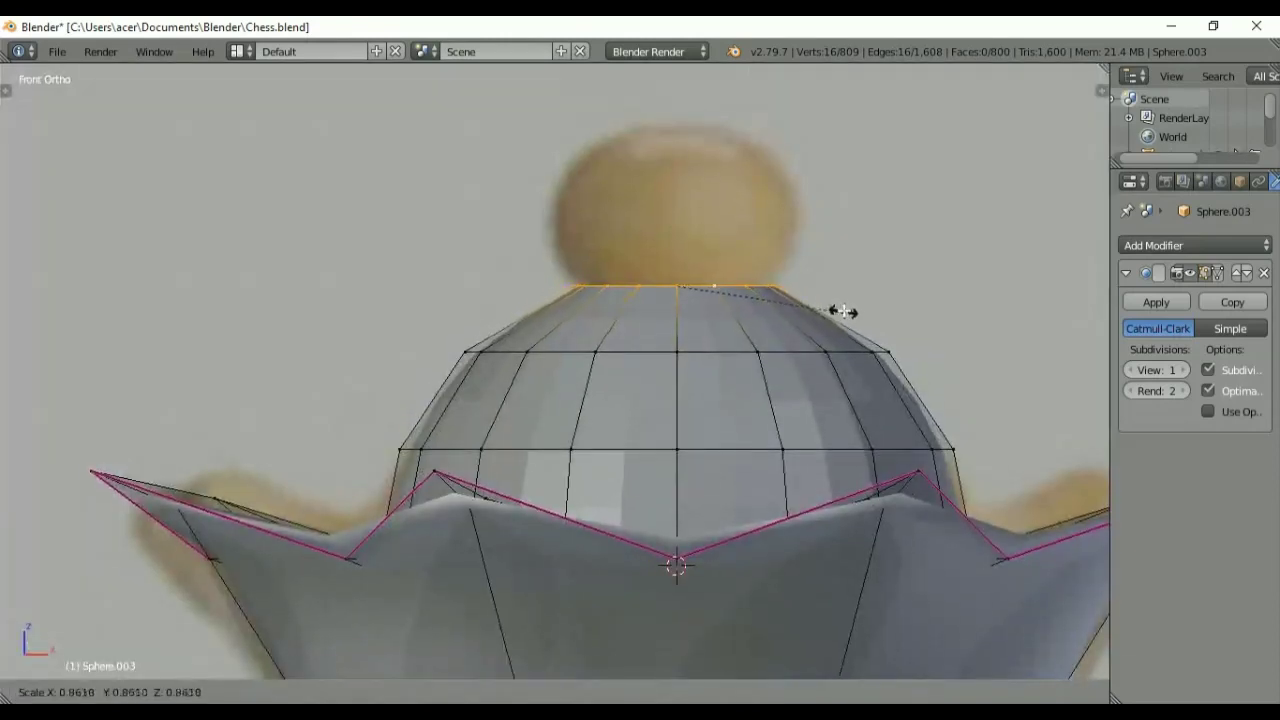
key(z)
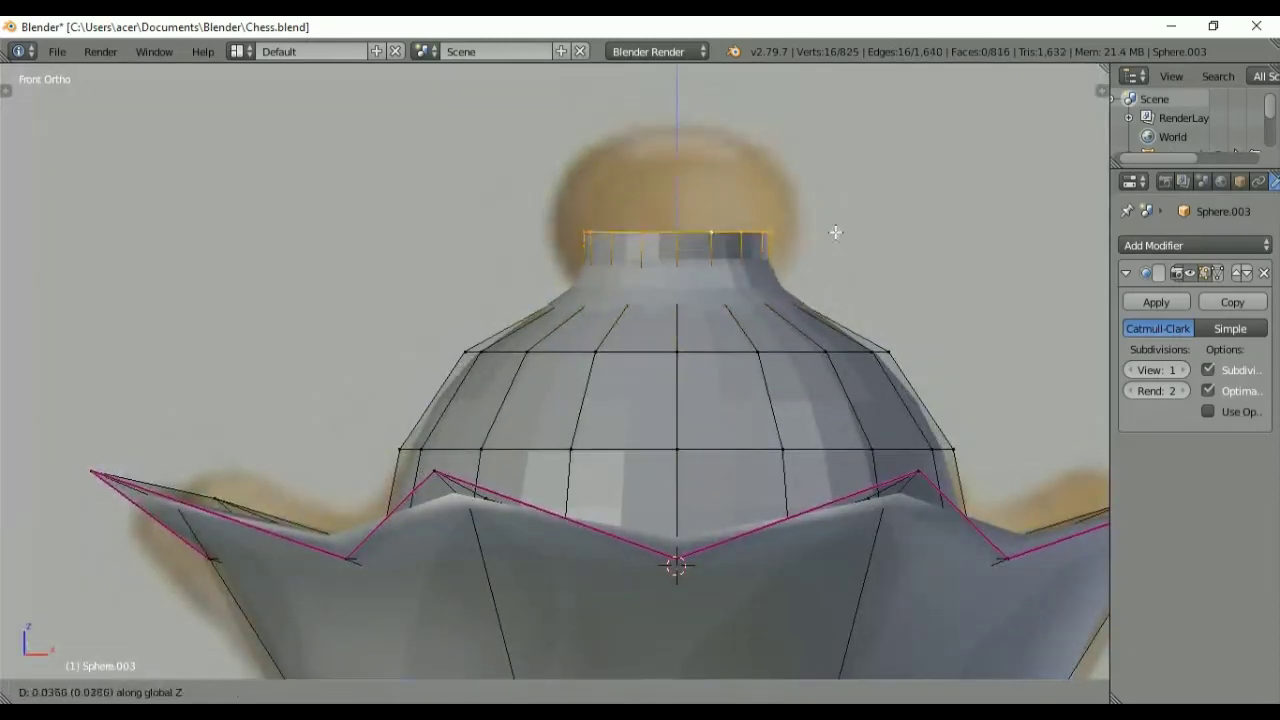
click(820, 181)
Step: Add three edge loops around the extruded neck and scale them outward with Z locked towards the reference ball's width
key(ctrl+r)
scroll(746, 246, up, 2)
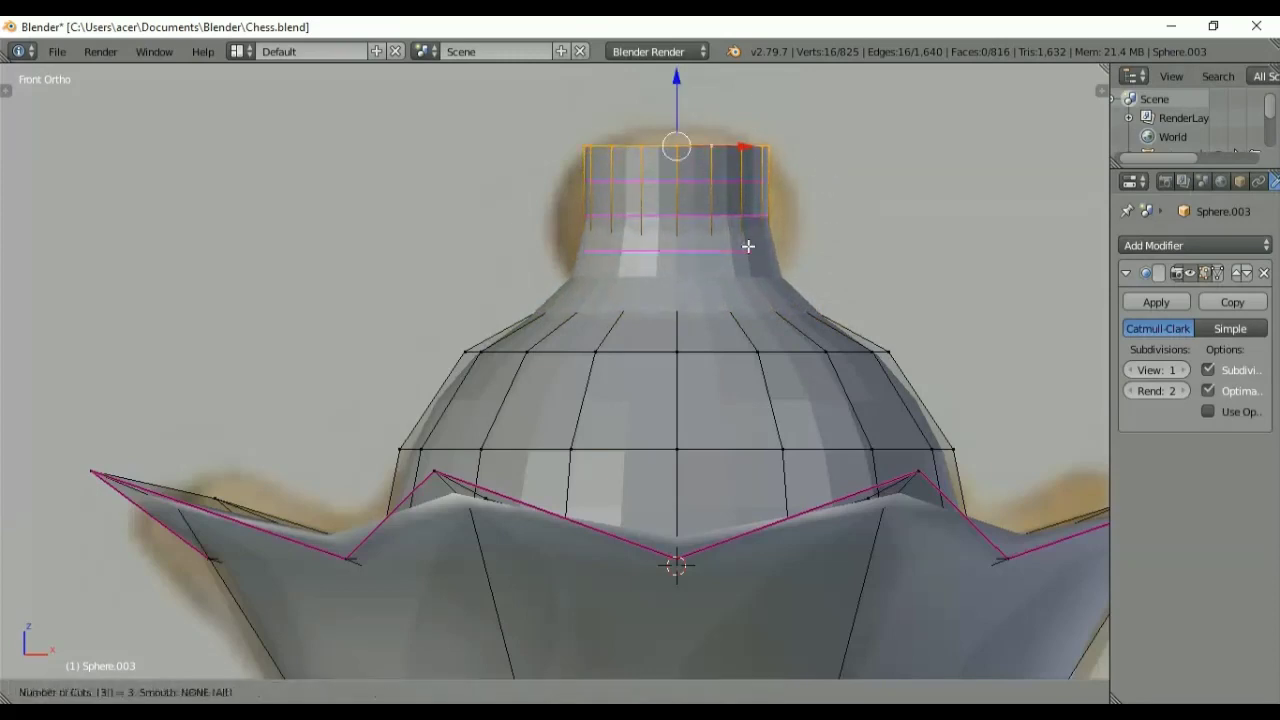
click(746, 246)
click(746, 246)
key(s)
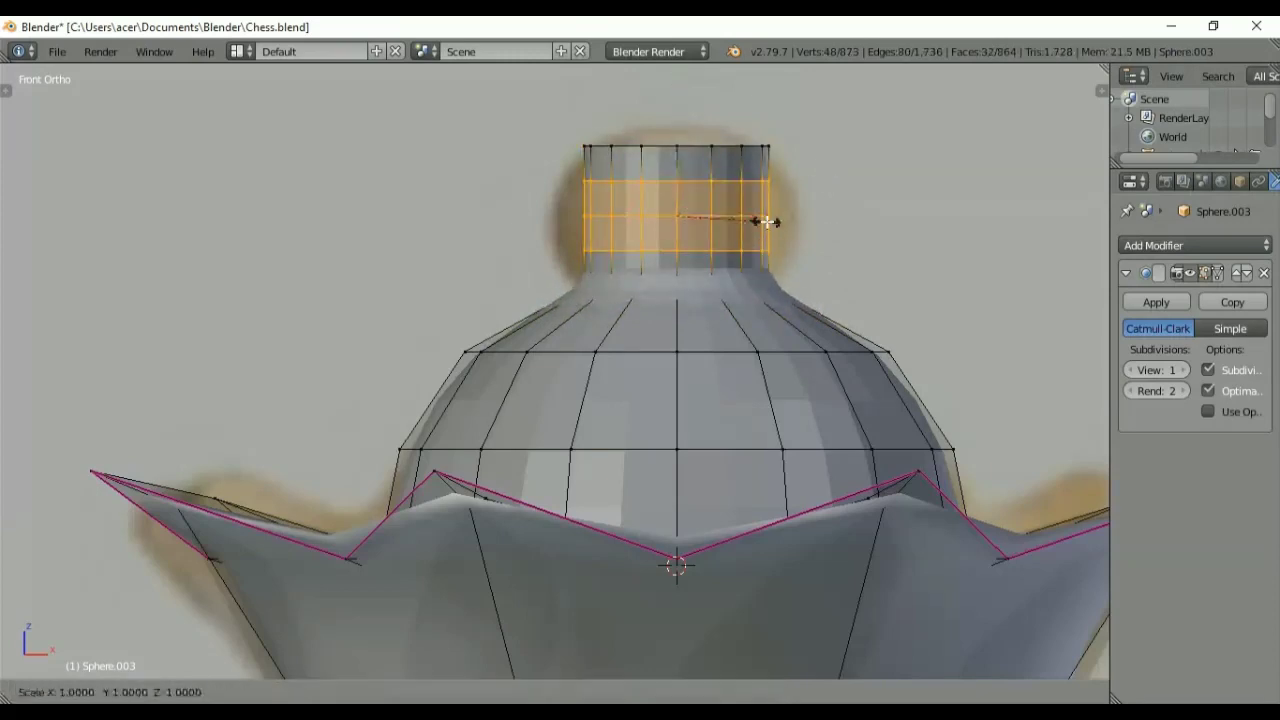
key(shift+z)
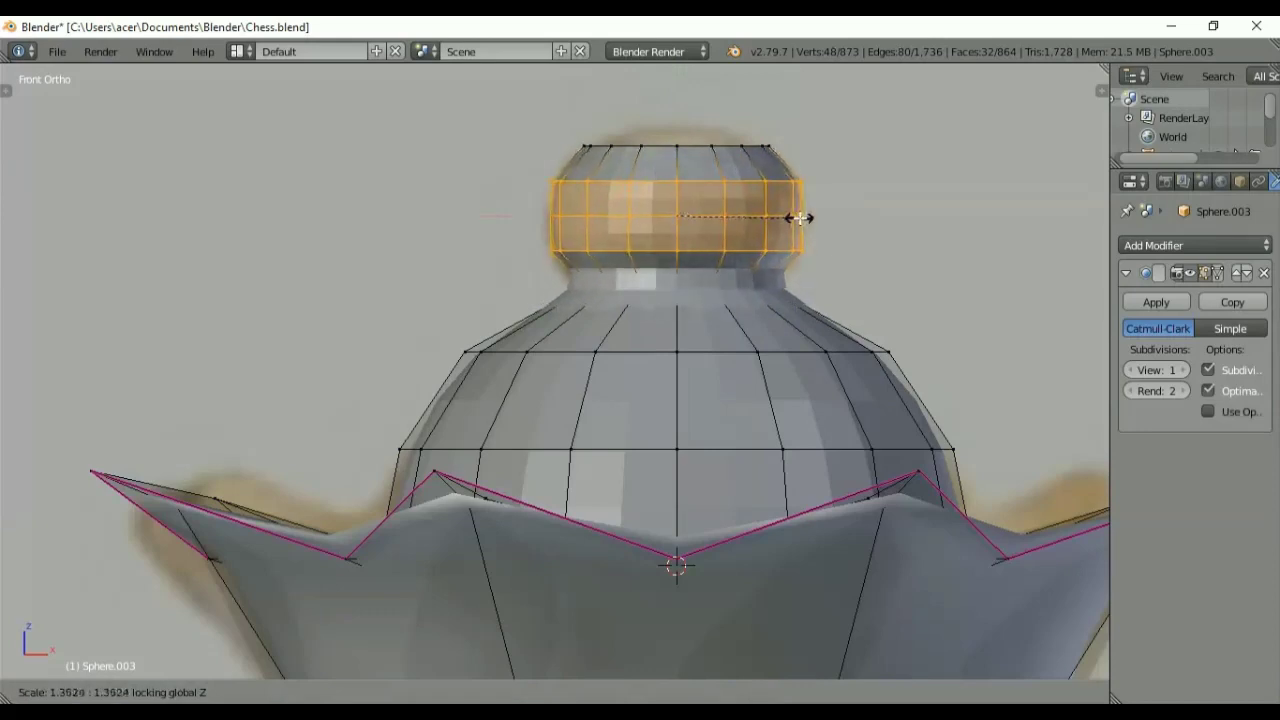
click(788, 215)
Step: Scale the ball's middle edge loop outward by about 1.166 with Z locked to round its profile
alt+right_click(771, 215)
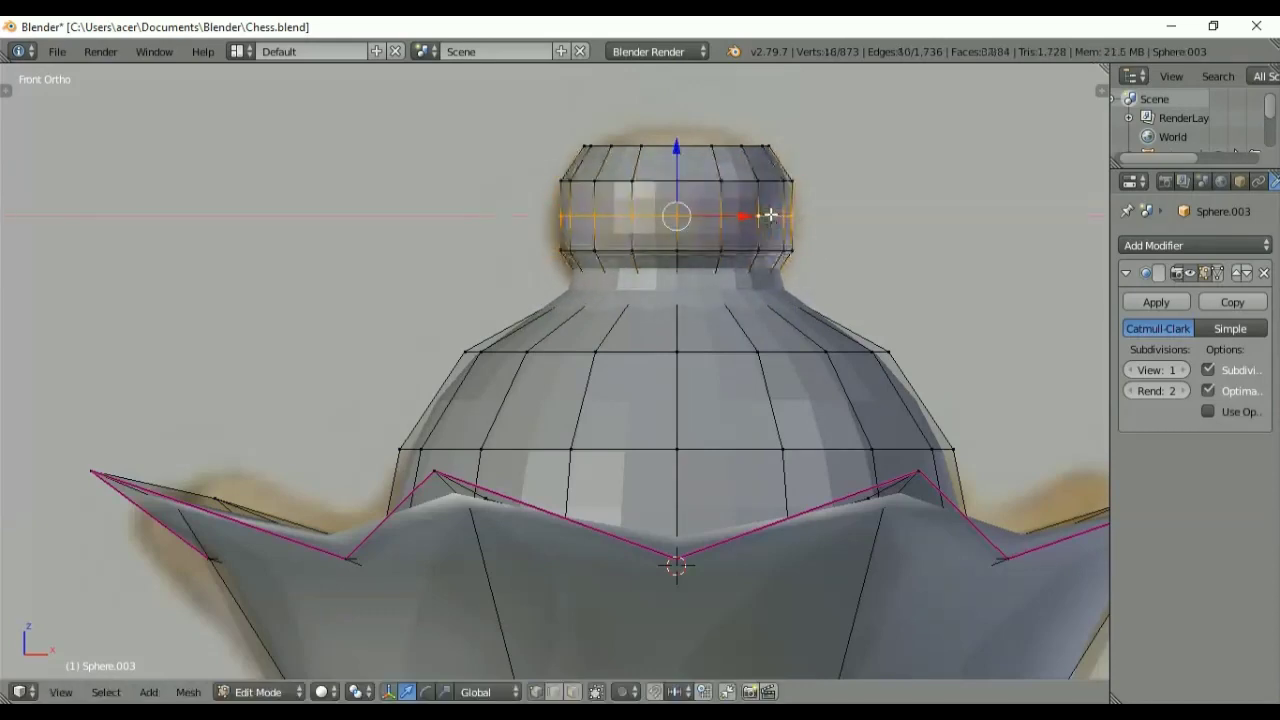
key(s)
key(shift+z)
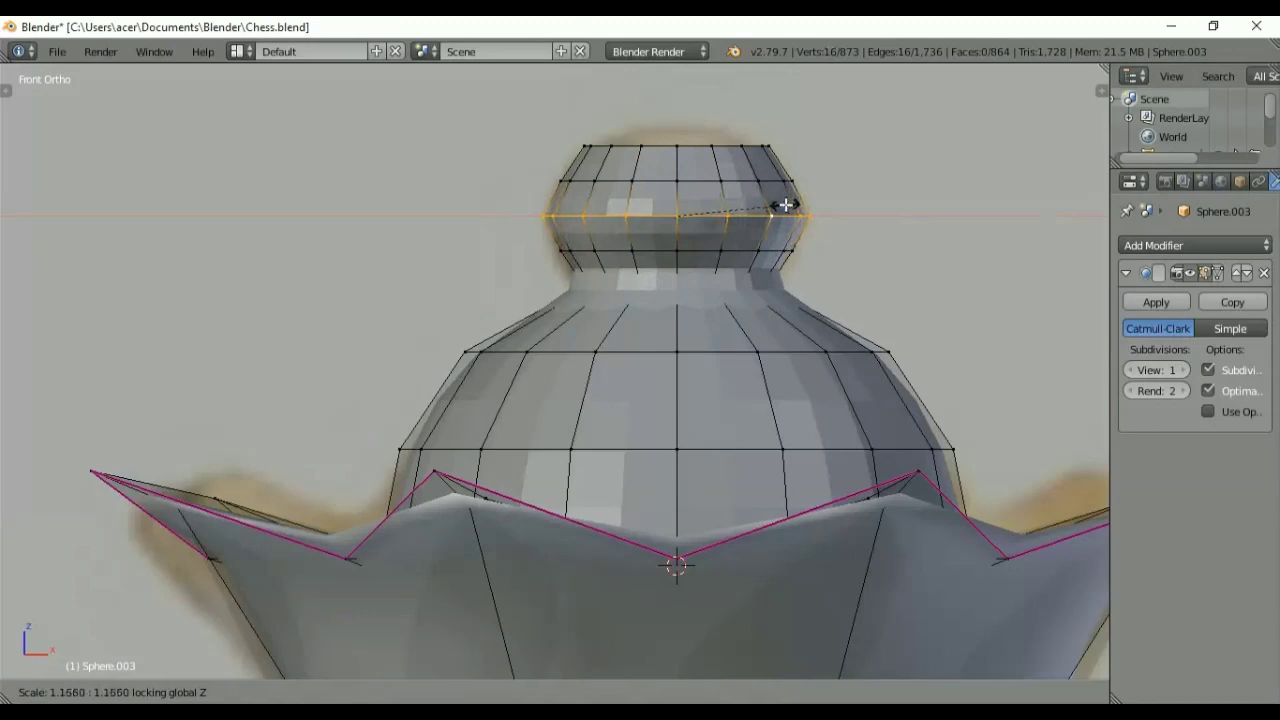
click(786, 205)
Step: Extrude the ball's top edge ring inward and fill the remaining opening with a grid of faces
alt+right_click(697, 144)
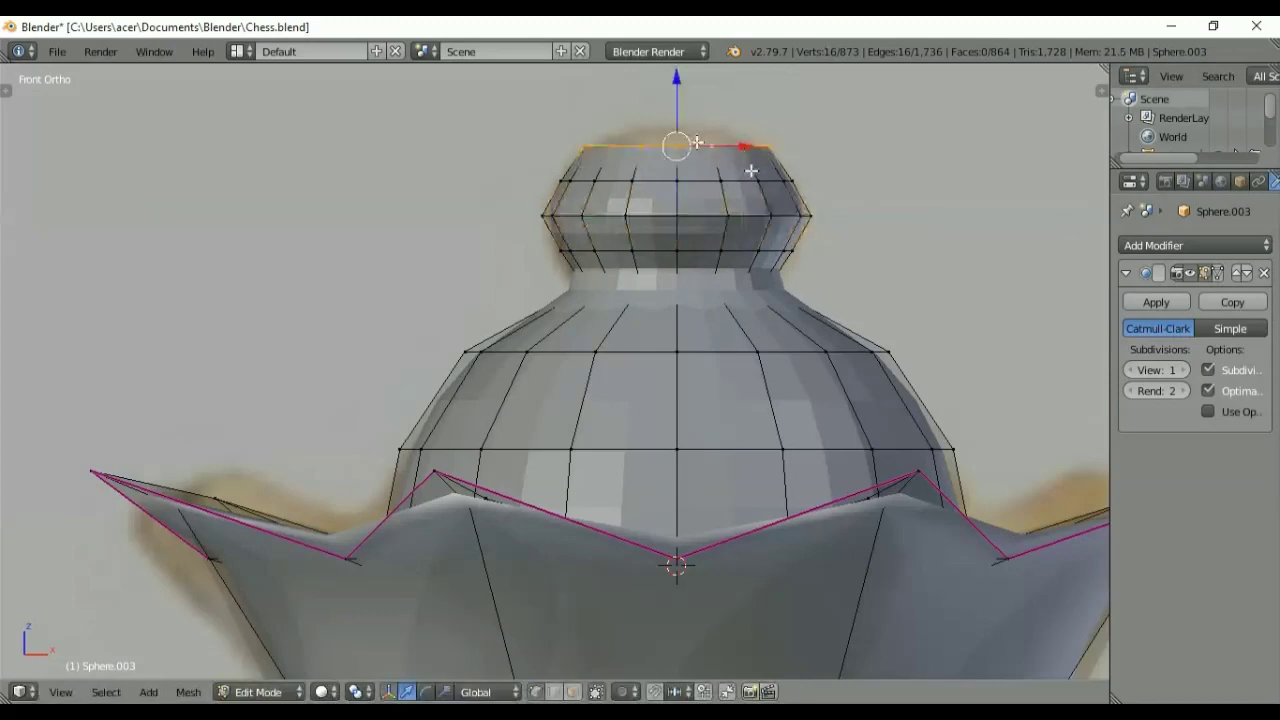
middle_drag(697, 144, 757, 386)
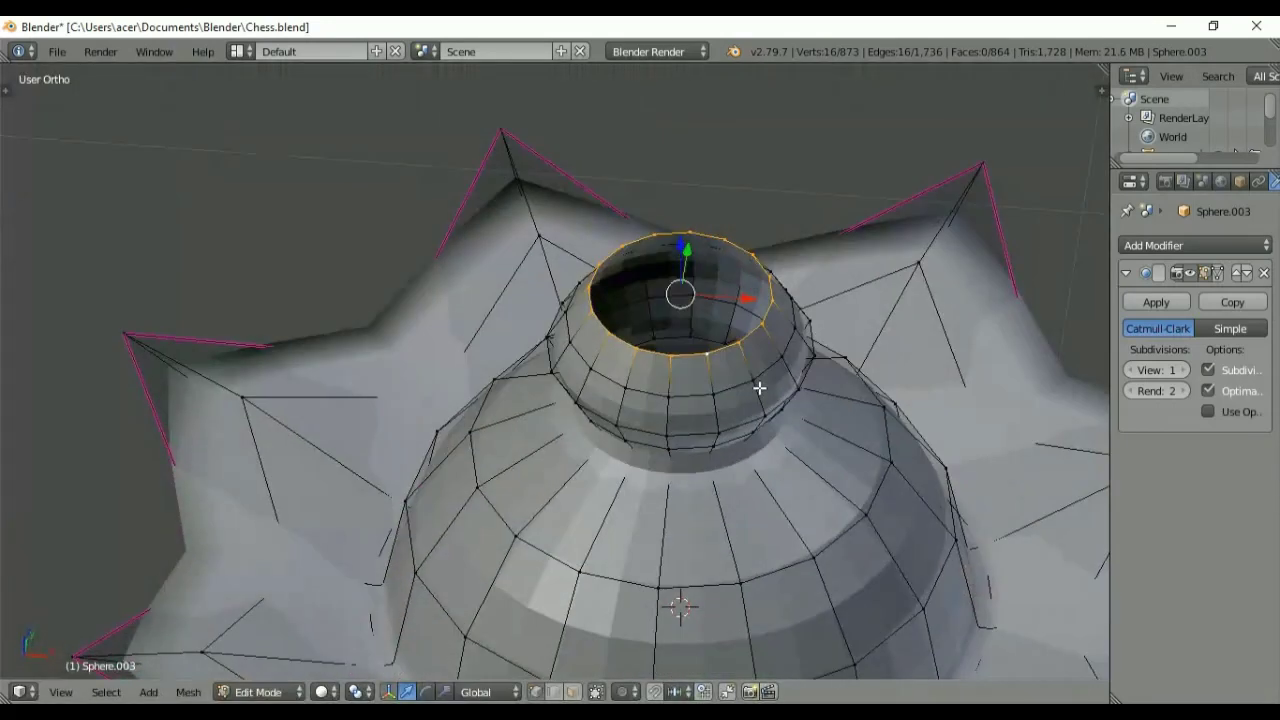
key(e)
key(s)
click(728, 364)
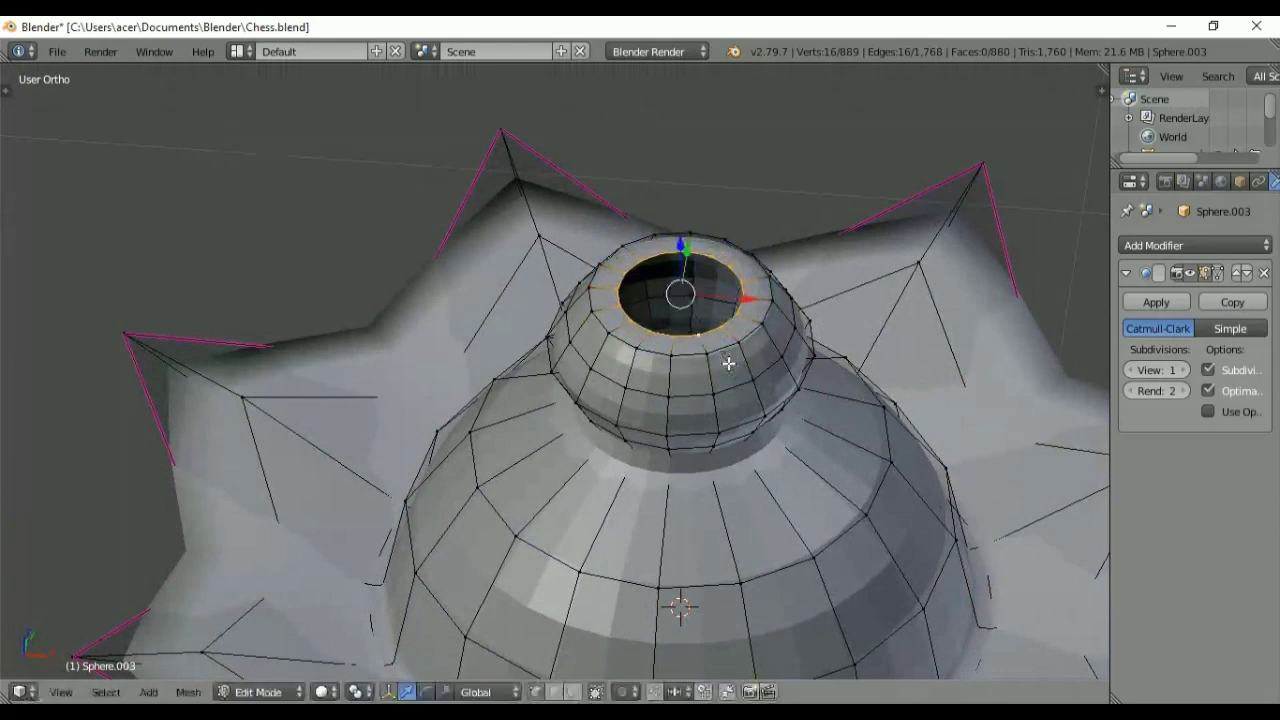
key(space)
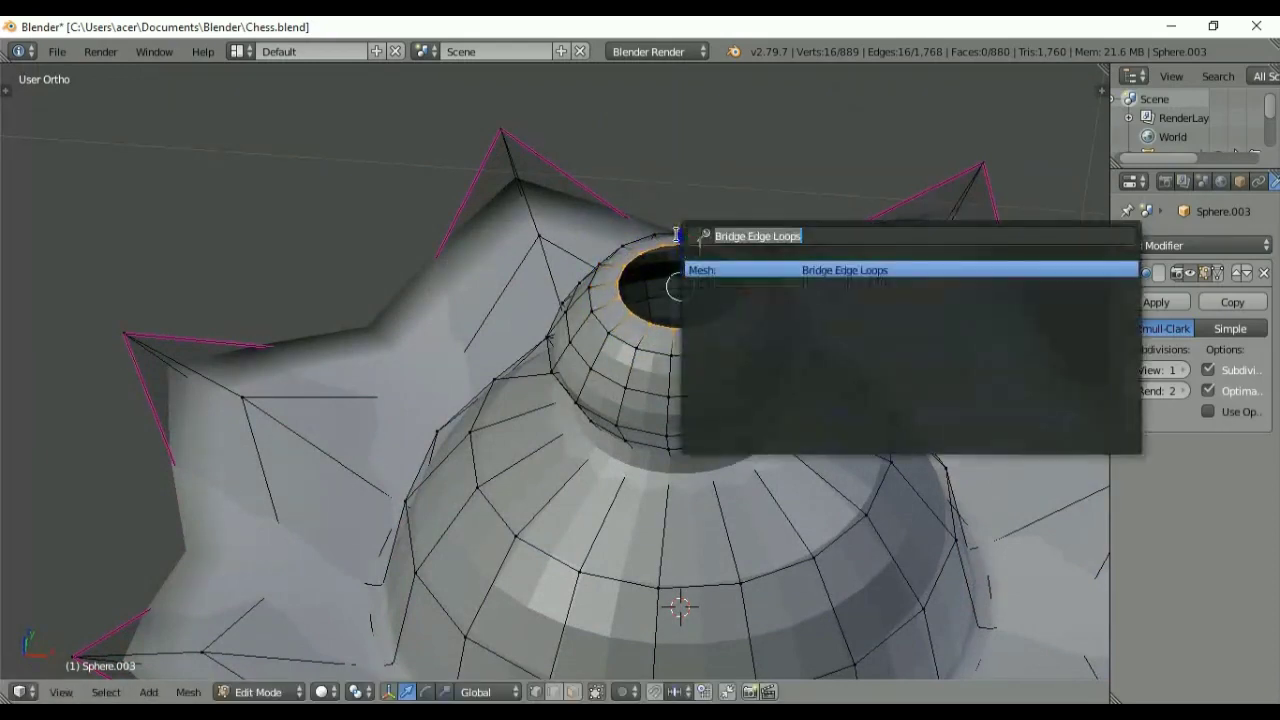
text(fill)
key(Return)
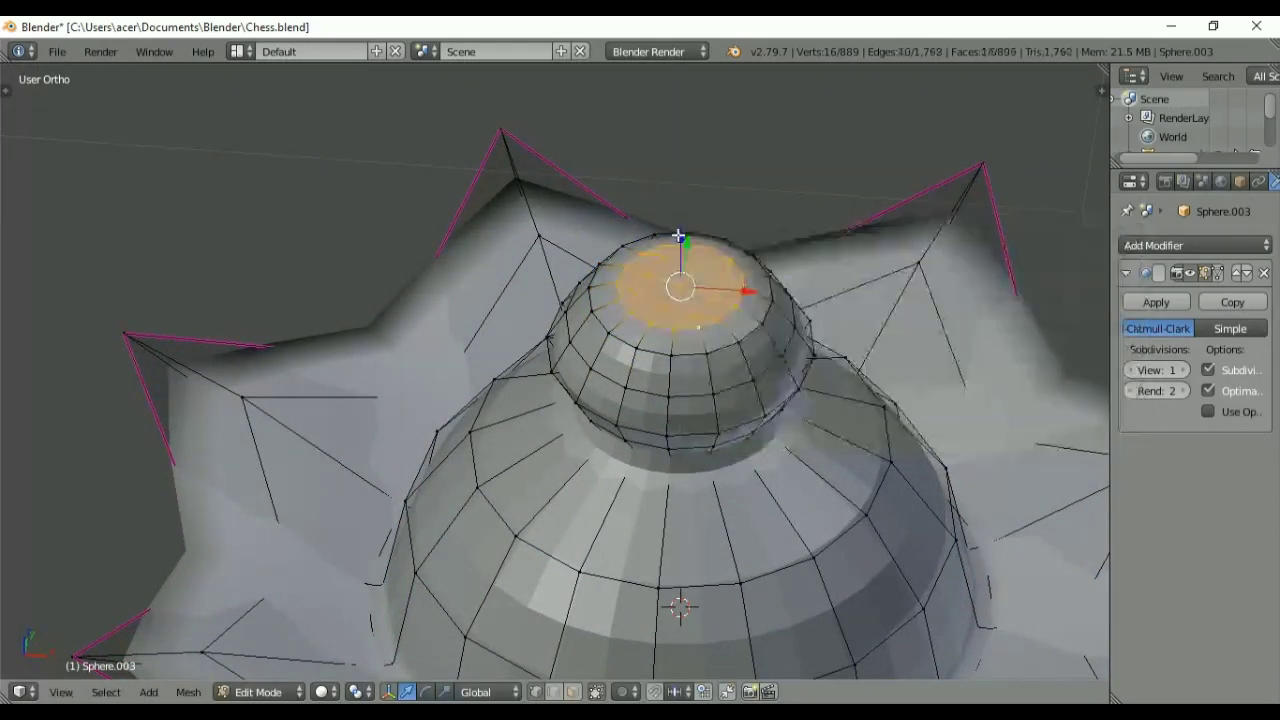
Step: Return to Object Mode, show the tool shelf and apply smooth shading to the queen
key(Tab)
key(t)
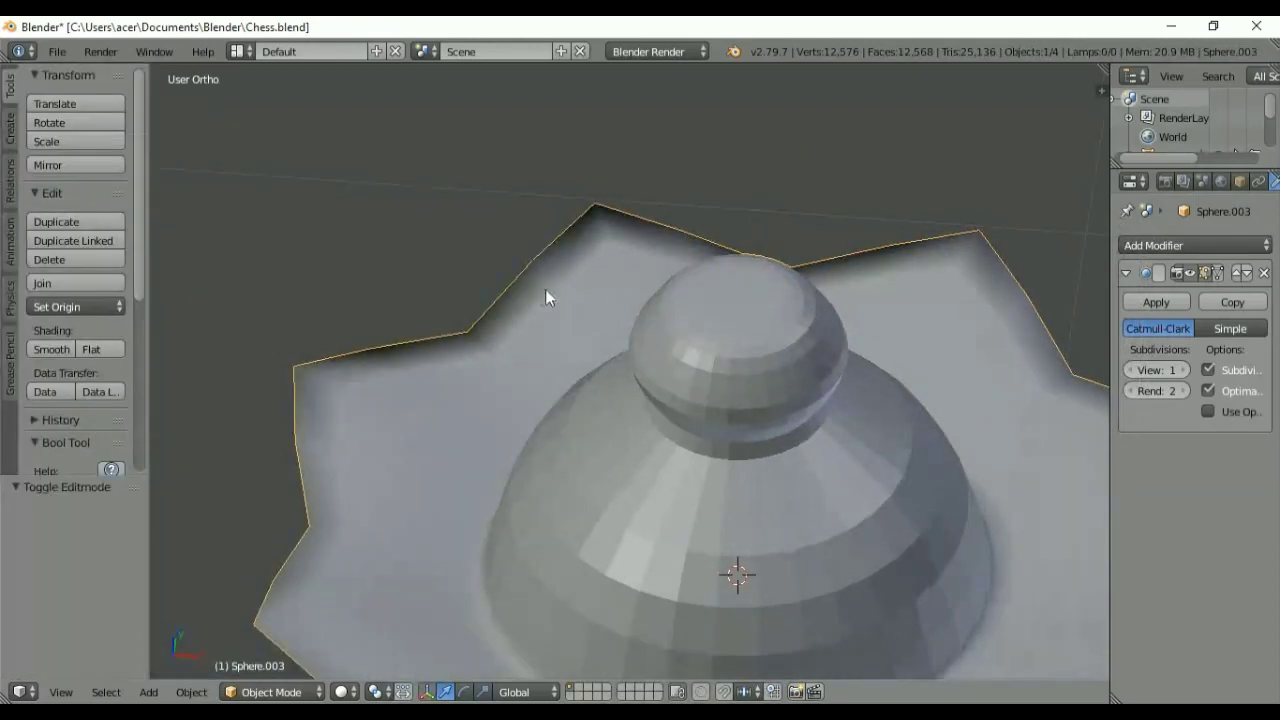
click(51, 349)
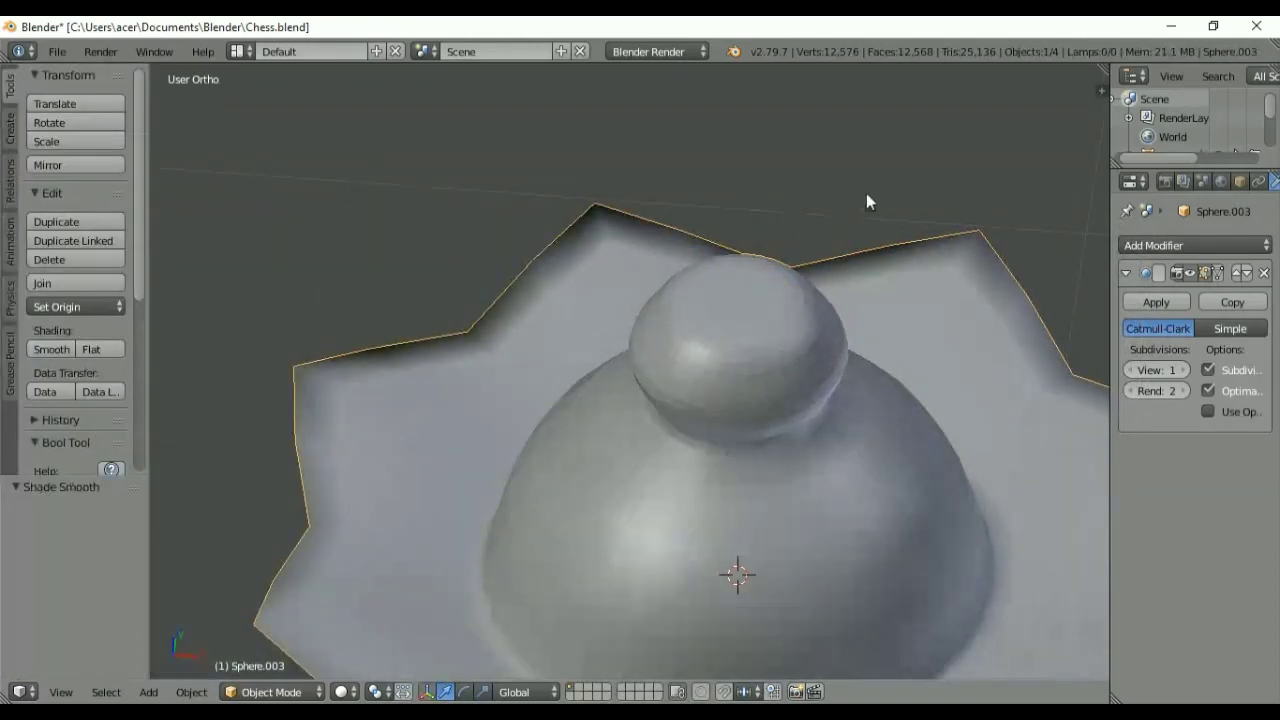
Step: Examine the whole queen beside the bishop and compare its head with the reference in front view
scroll(866, 193, down, 5)
middle_drag(791, 307, 774, 212)
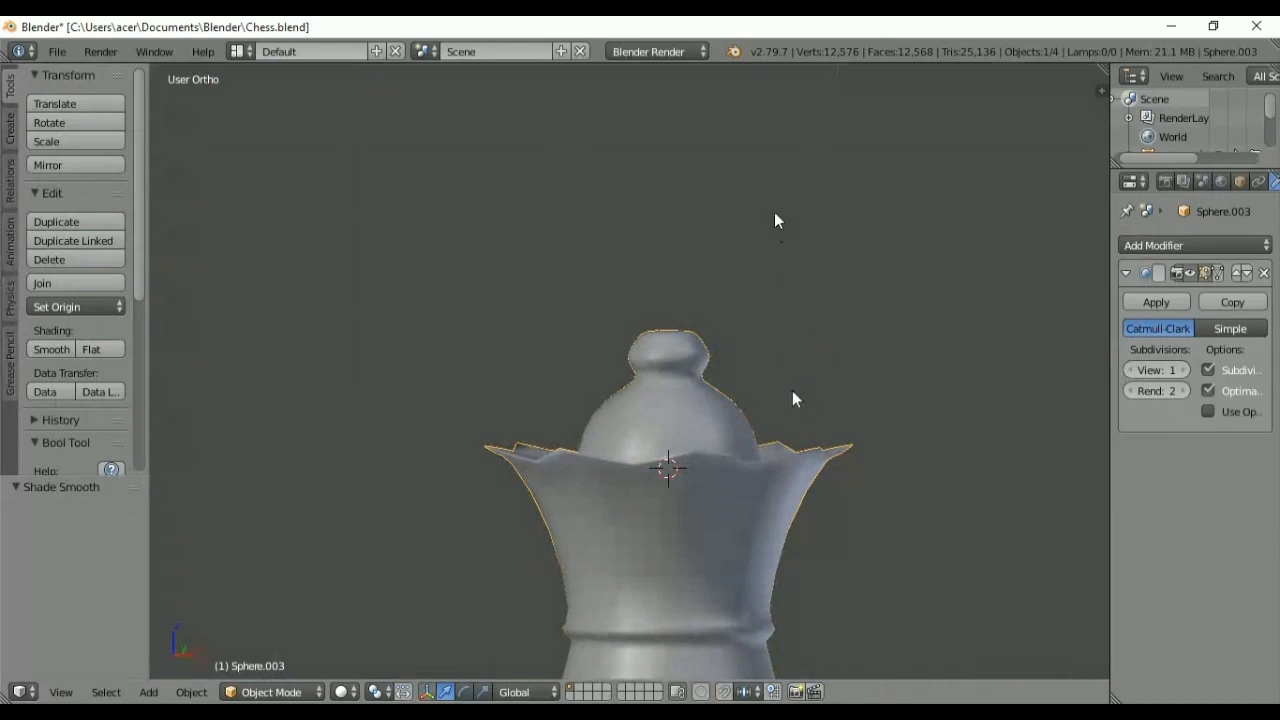
scroll(755, 400, down, 3)
shift+middle_drag(737, 520, 741, 325)
scroll(700, 400, down, 5)
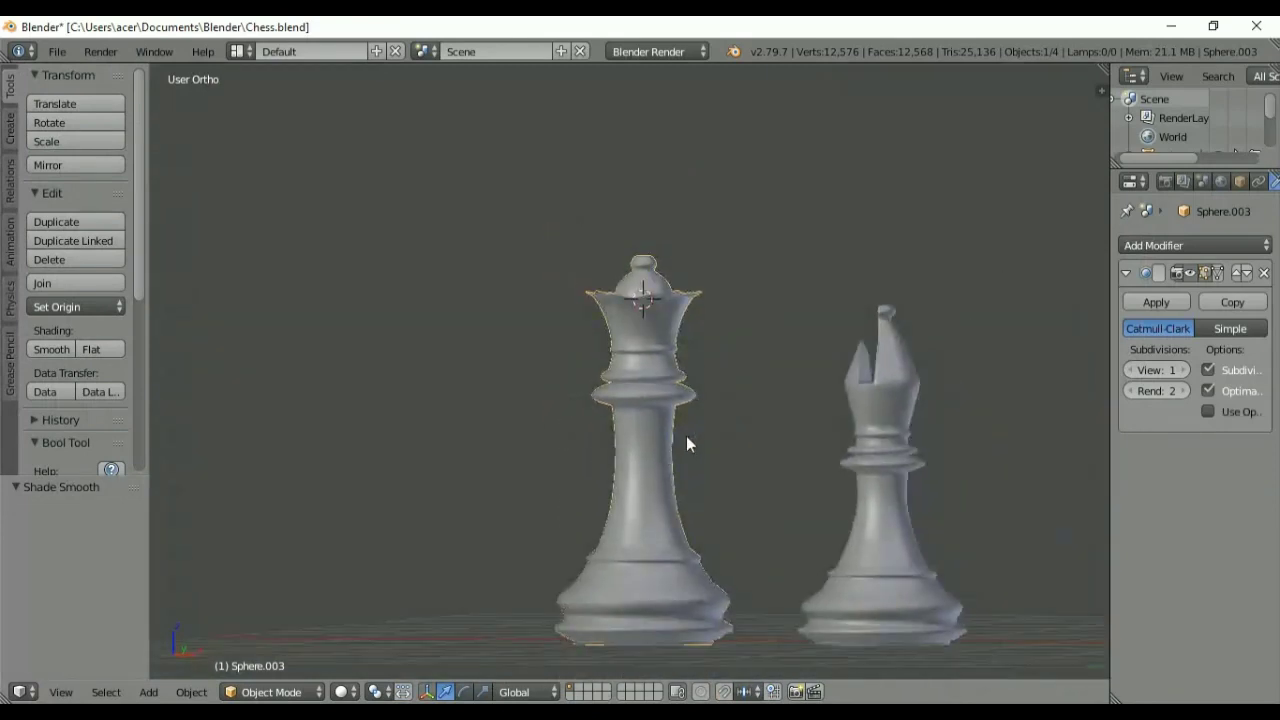
middle_drag(686, 443, 590, 483)
key(KP_1)
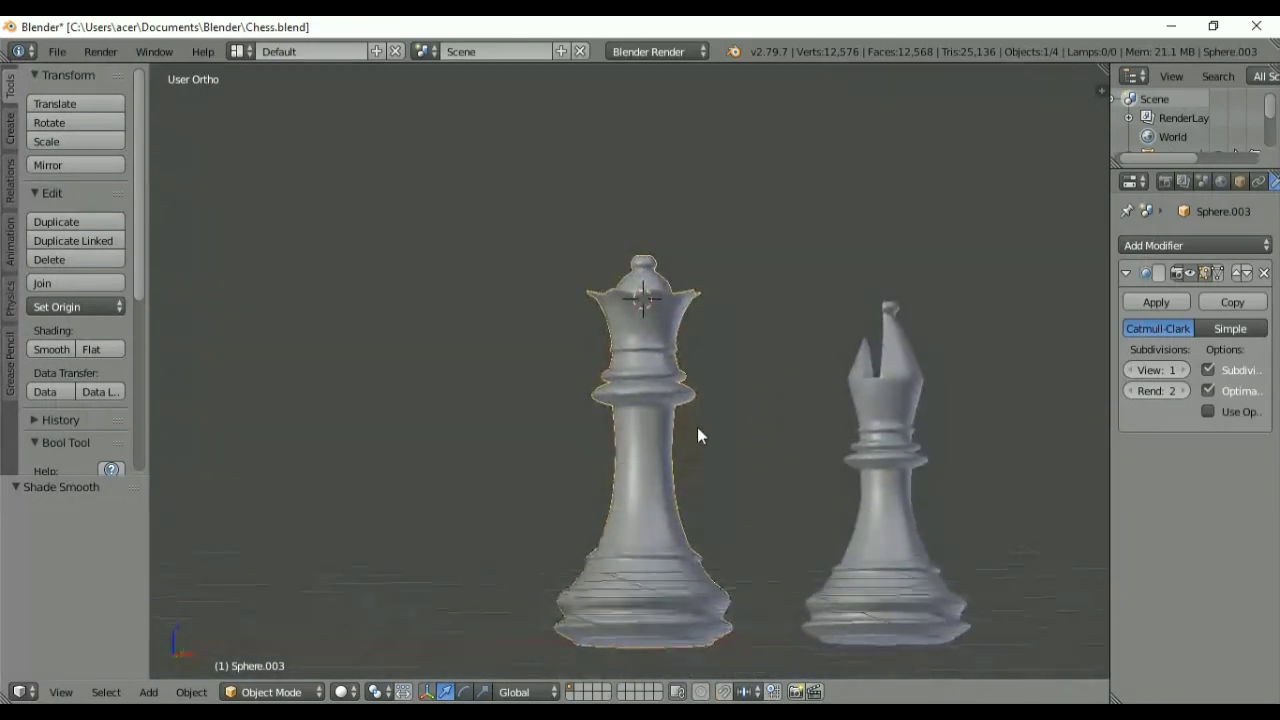
scroll(698, 445, up, 3)
scroll(751, 342, up, 2)
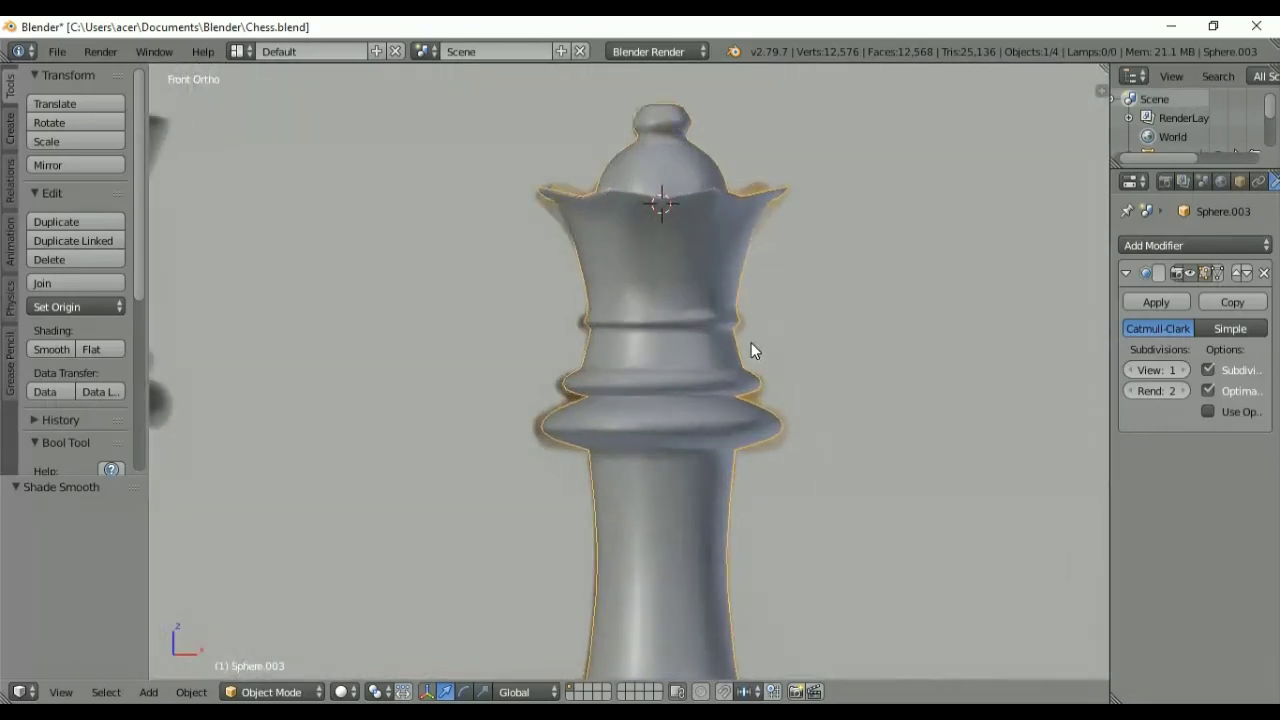
scroll(762, 325, up, 1)
scroll(785, 360, up, 1)
Step: Select the edge loop just inside the crown's rim and raise it about 0.028 along Z
middle_drag(799, 396, 734, 457)
key(Tab)
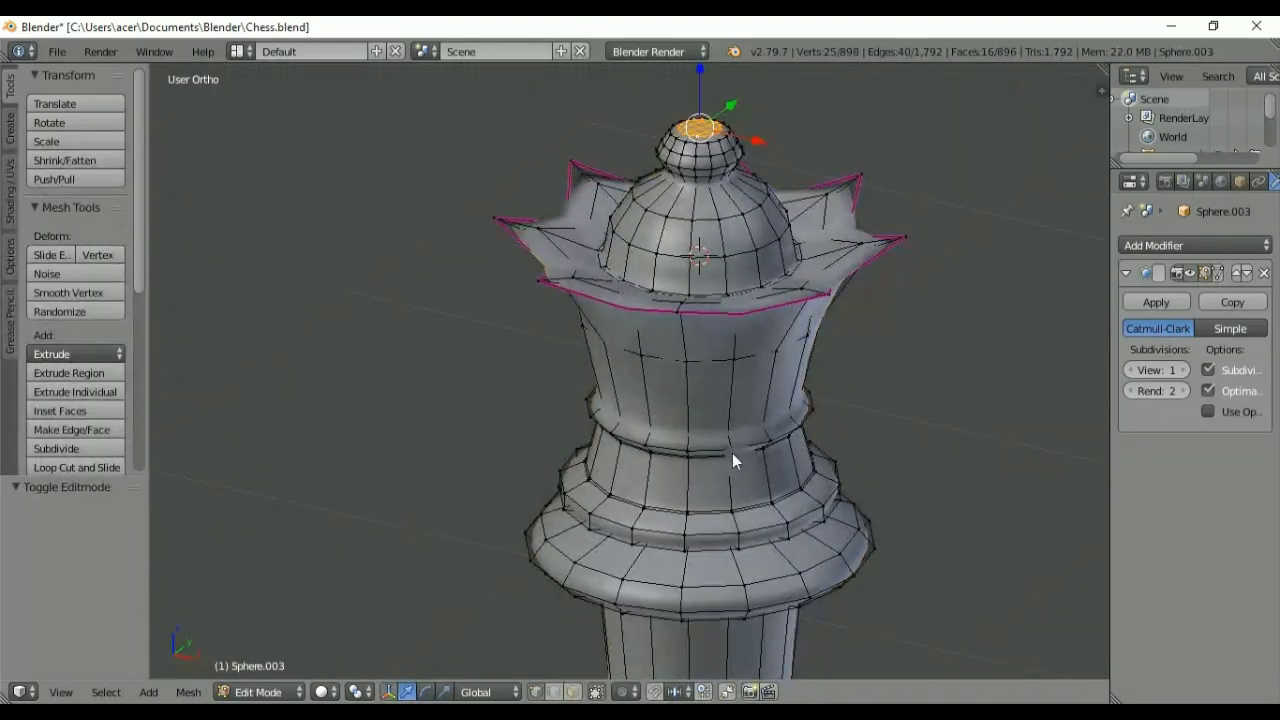
alt+right_click(543, 228)
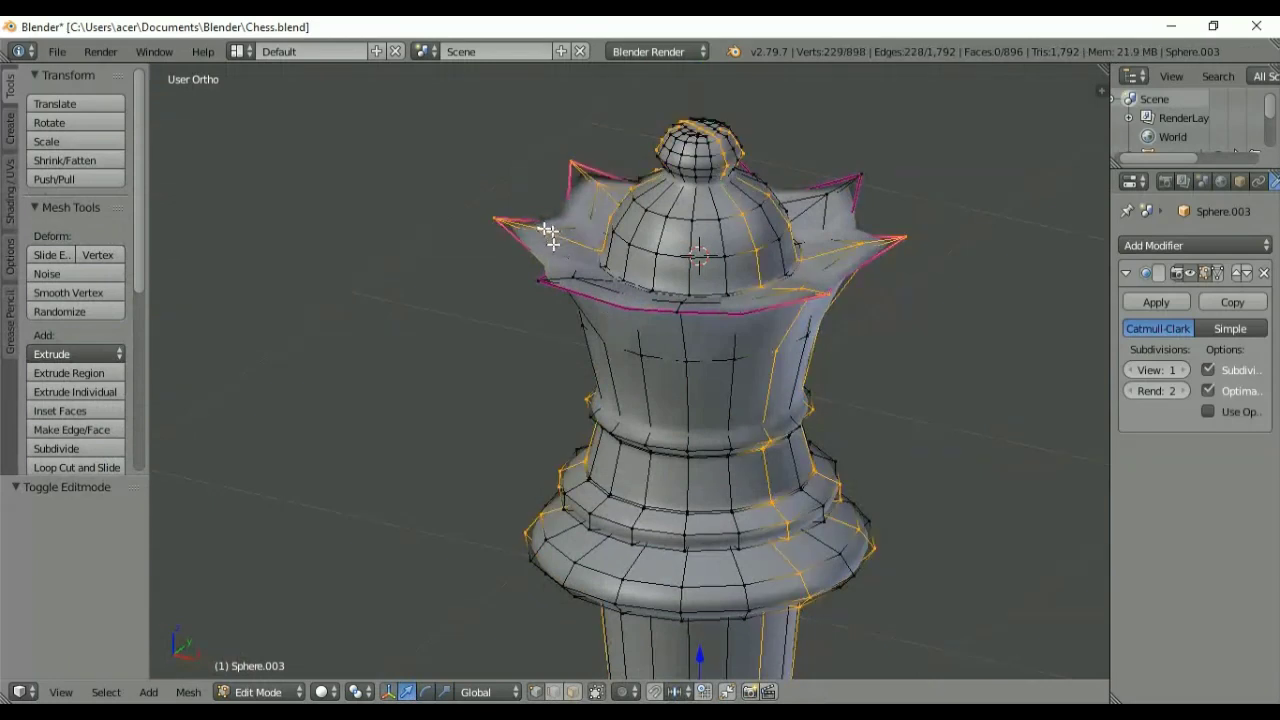
alt+right_click(548, 232)
key(g)
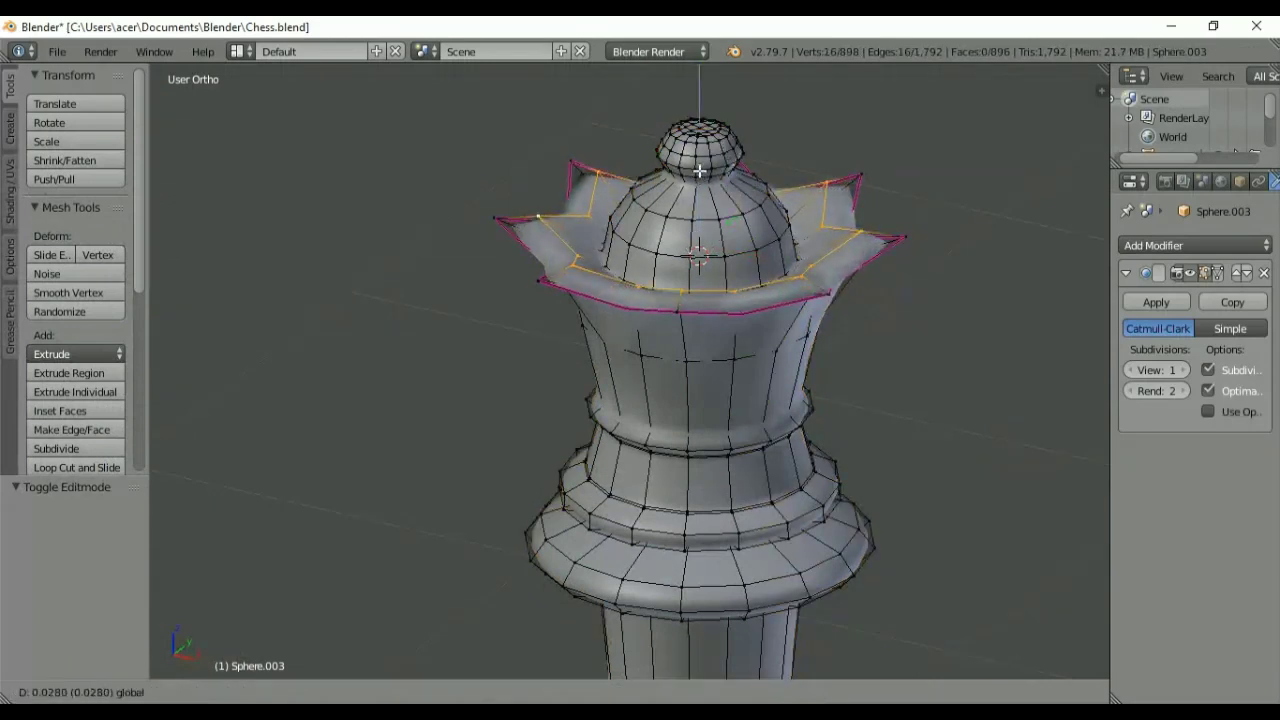
click(699, 170)
key(Tab)
middle_drag(699, 170, 738, 226)
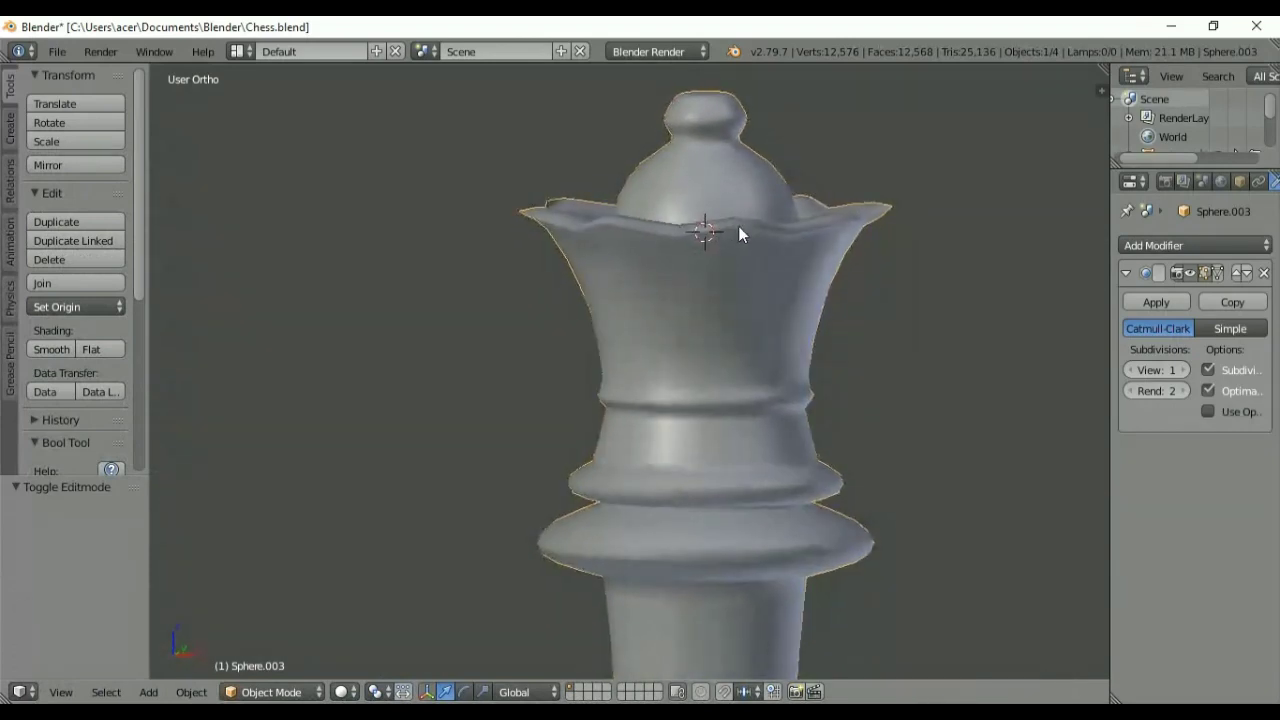
key(Tab)
key(g)
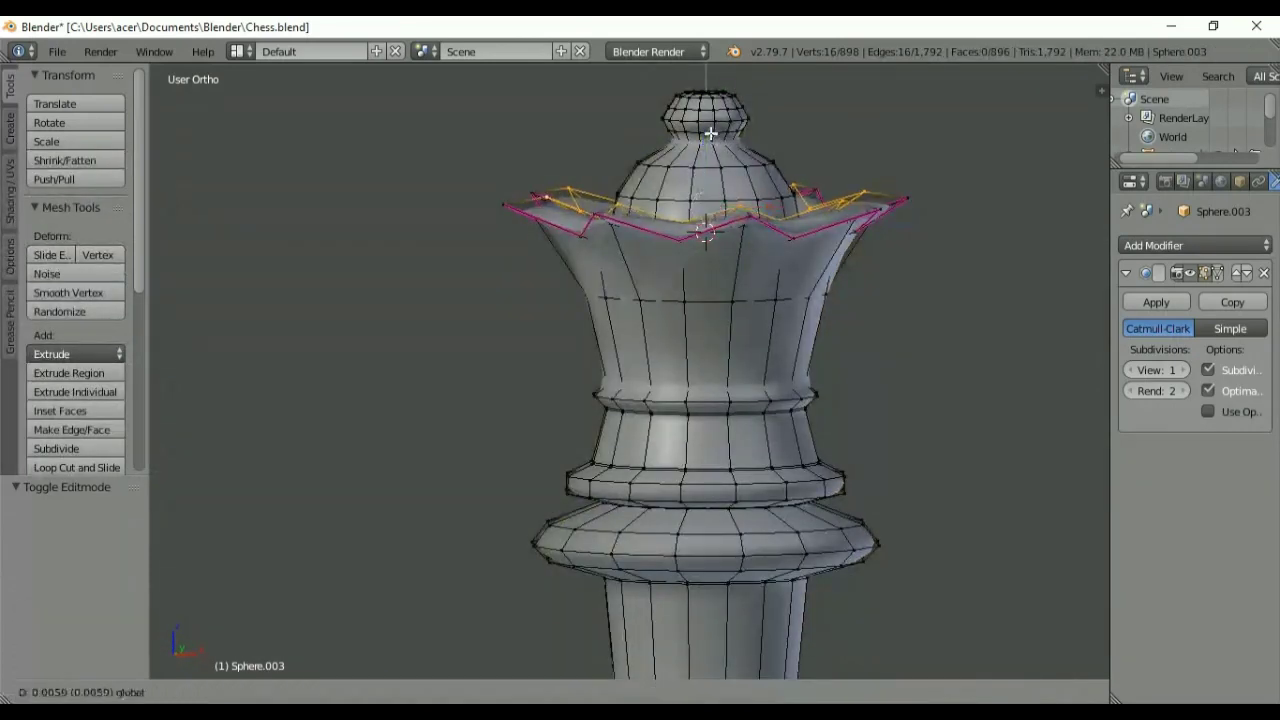
click(710, 133)
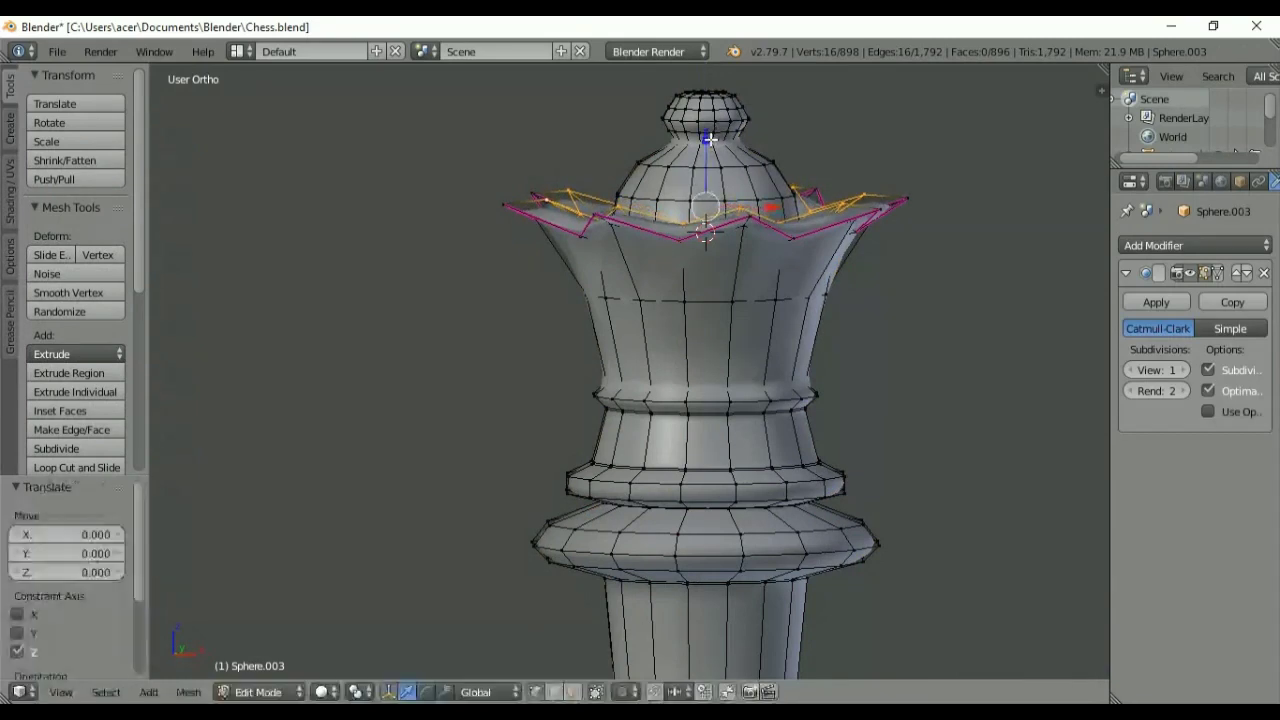
Step: Select the crown's creased zigzag rim loop, scale it up by 1.057 and return to Object Mode
alt+right_click(646, 231)
alt+right_click(703, 232)
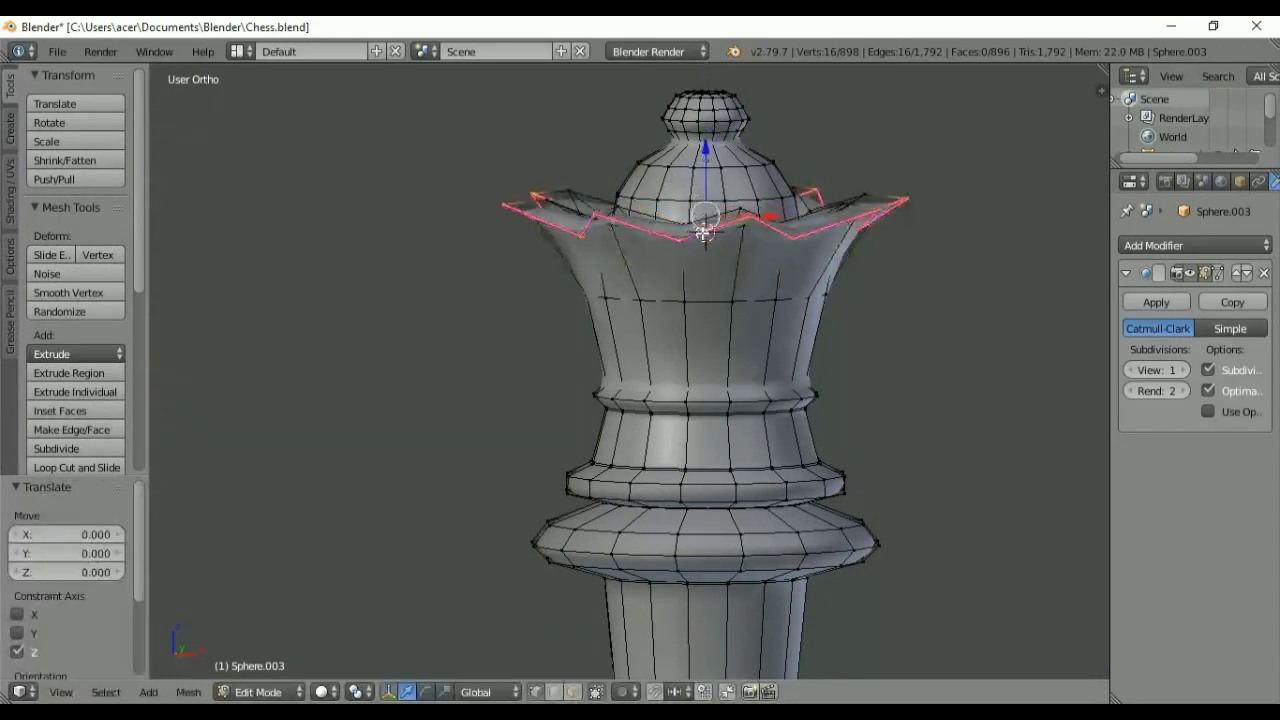
key(s)
click(815, 307)
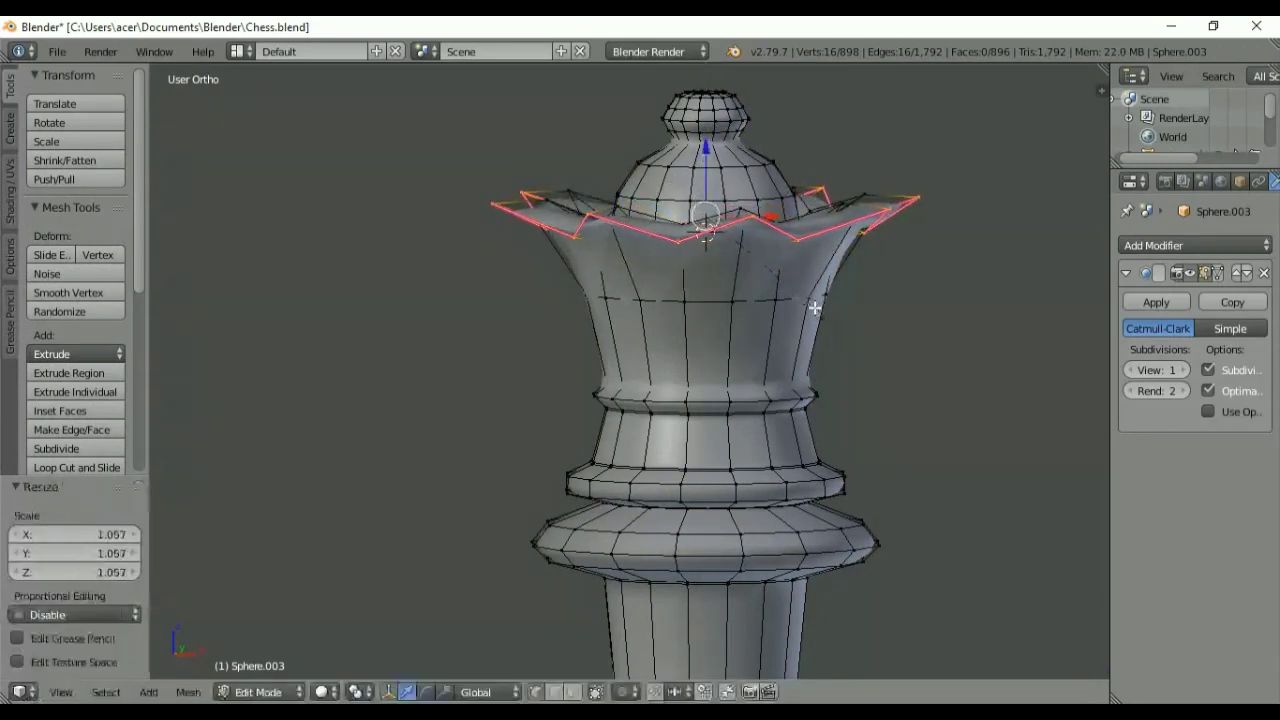
key(Tab)
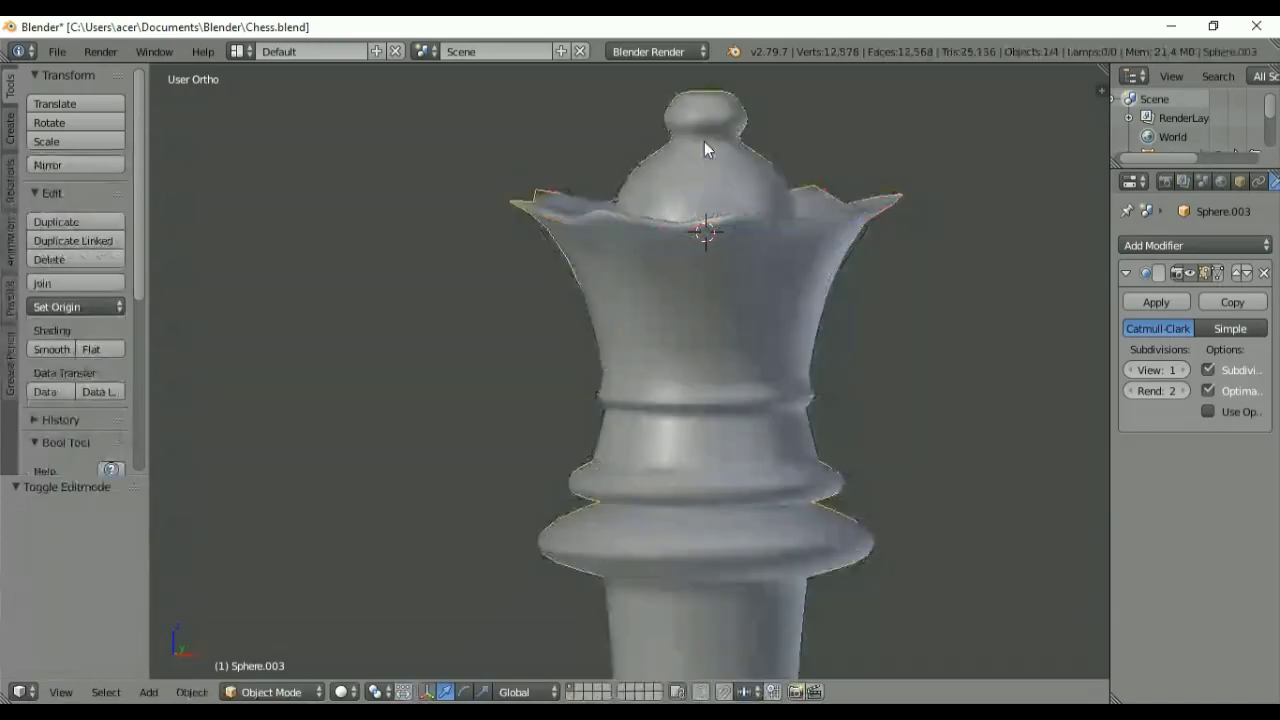
Step: Bevel the edge loops below the queen's top ball and just above the upper collar ring by about 0.005, then return to Object Mode
middle_drag(754, 278, 791, 265)
key(Tab)
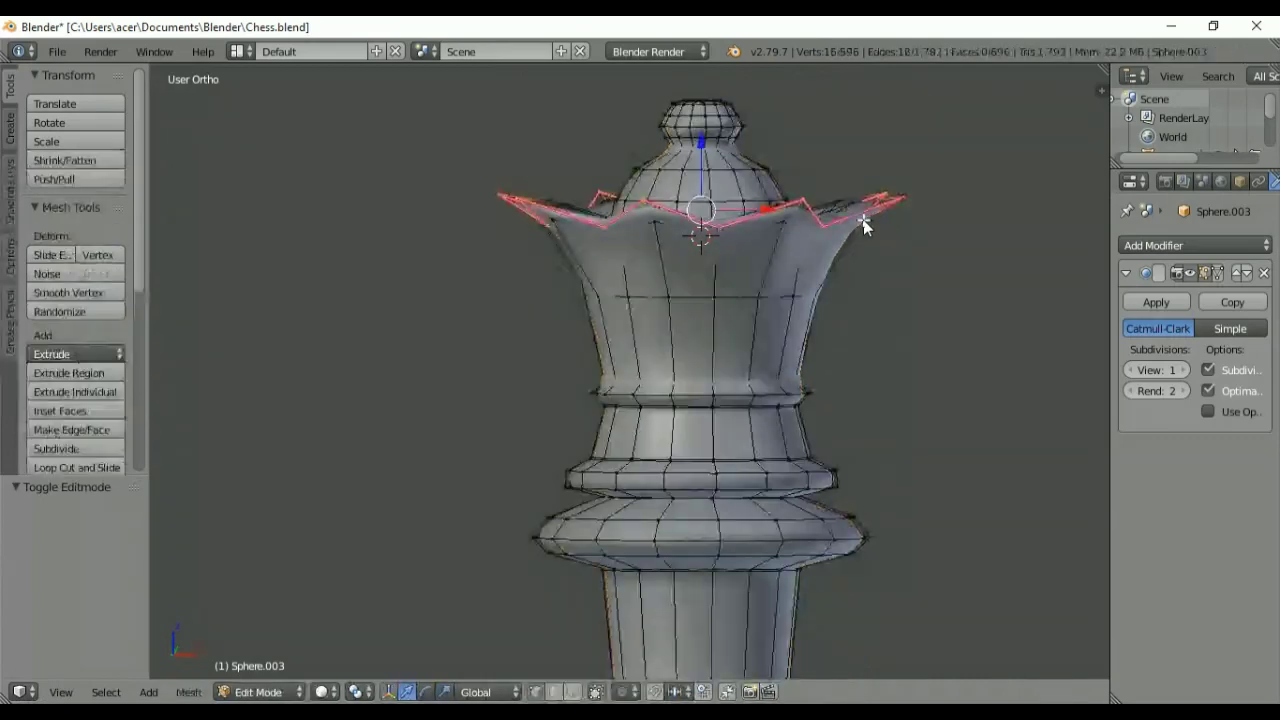
scroll(780, 186, up, 4)
shift+middle_drag(804, 160, 743, 477)
alt+click(719, 226)
key(z)
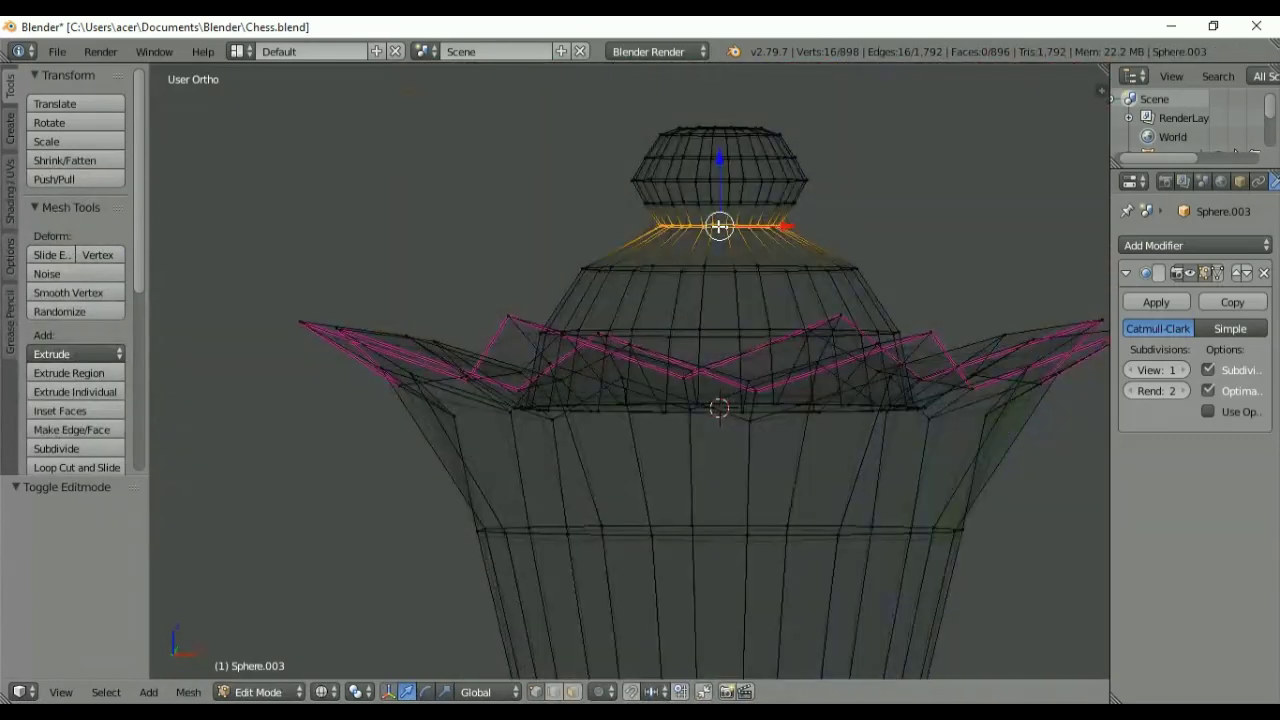
key(z)
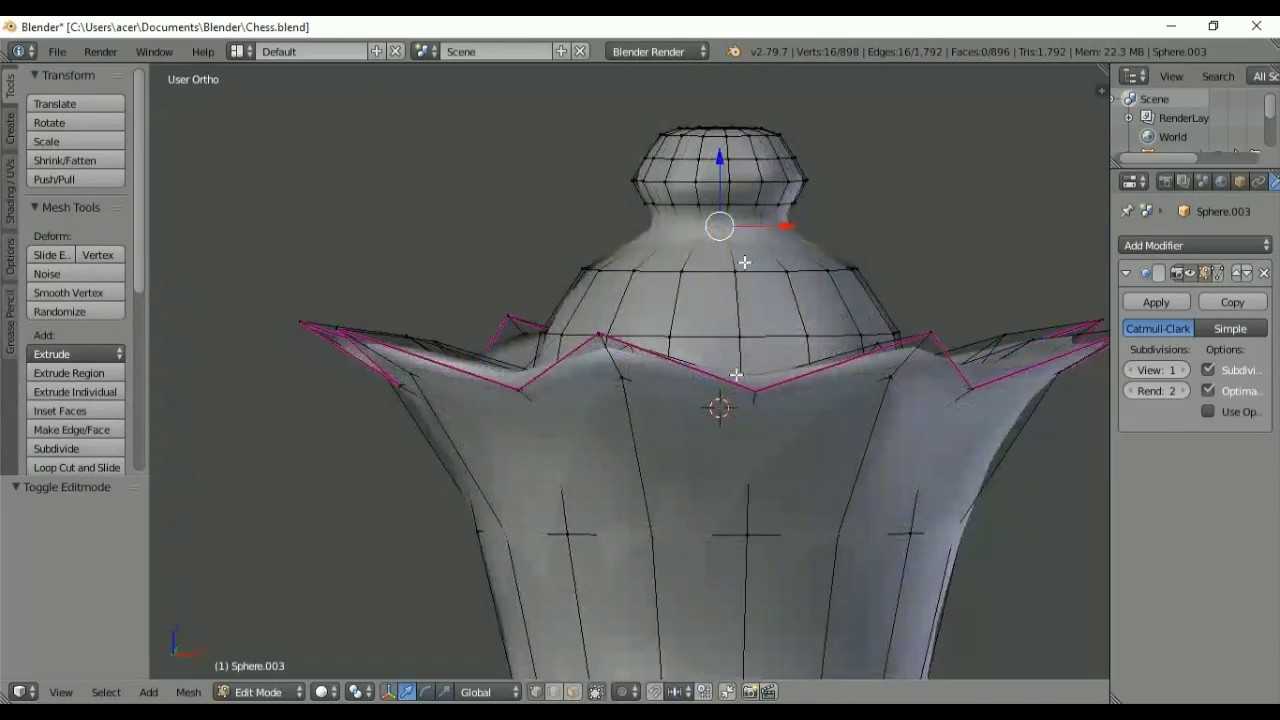
middle_drag(744, 262, 642, 424)
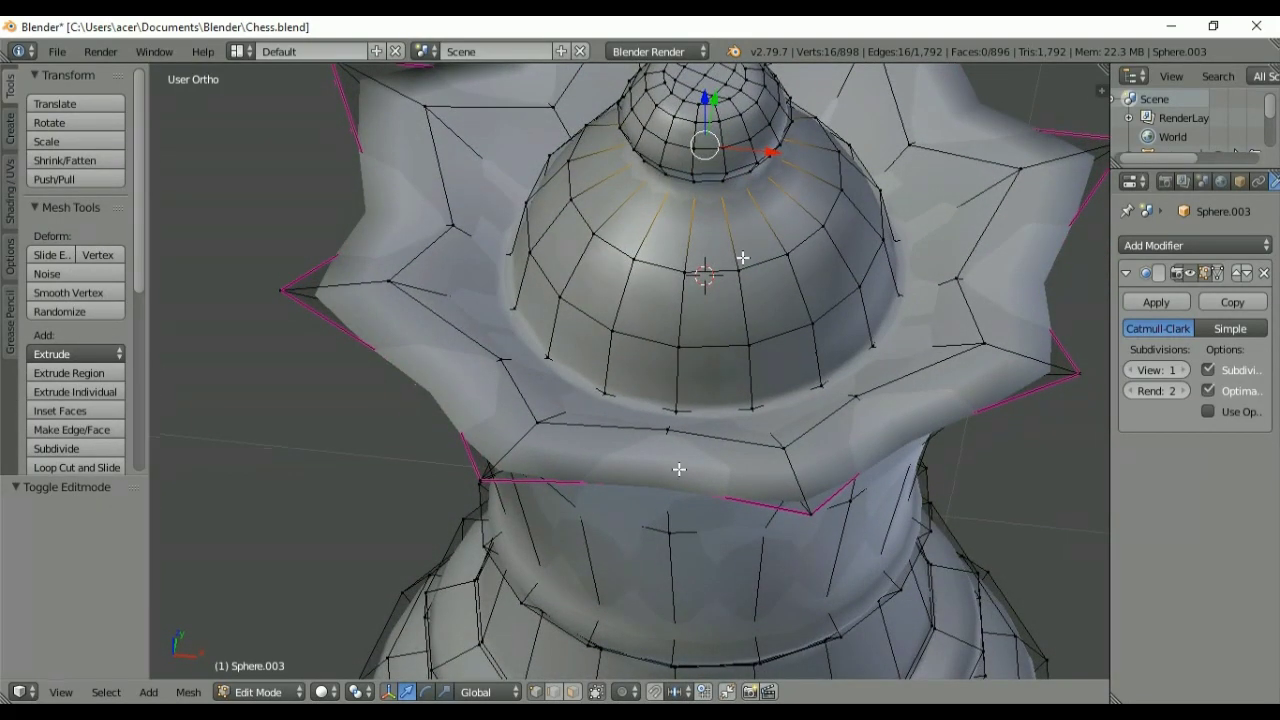
middle_drag(677, 466, 669, 146)
alt+shift+right_click(614, 457)
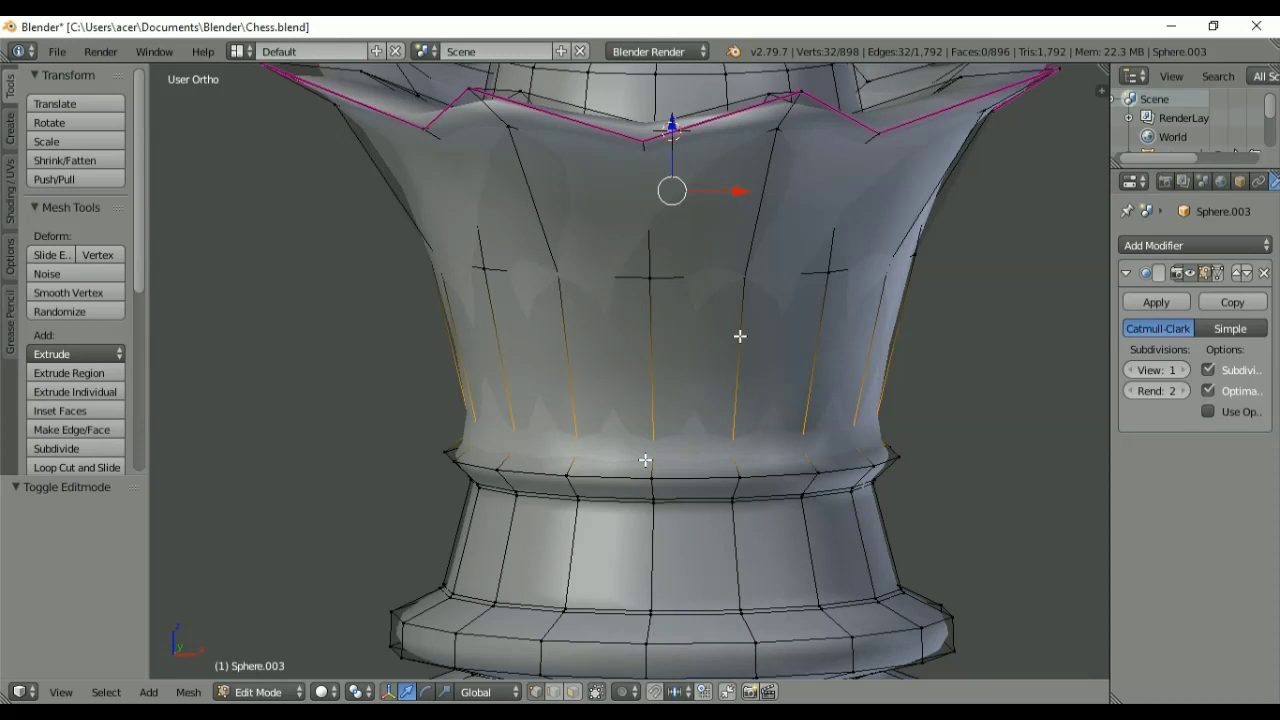
key(ctrl+b)
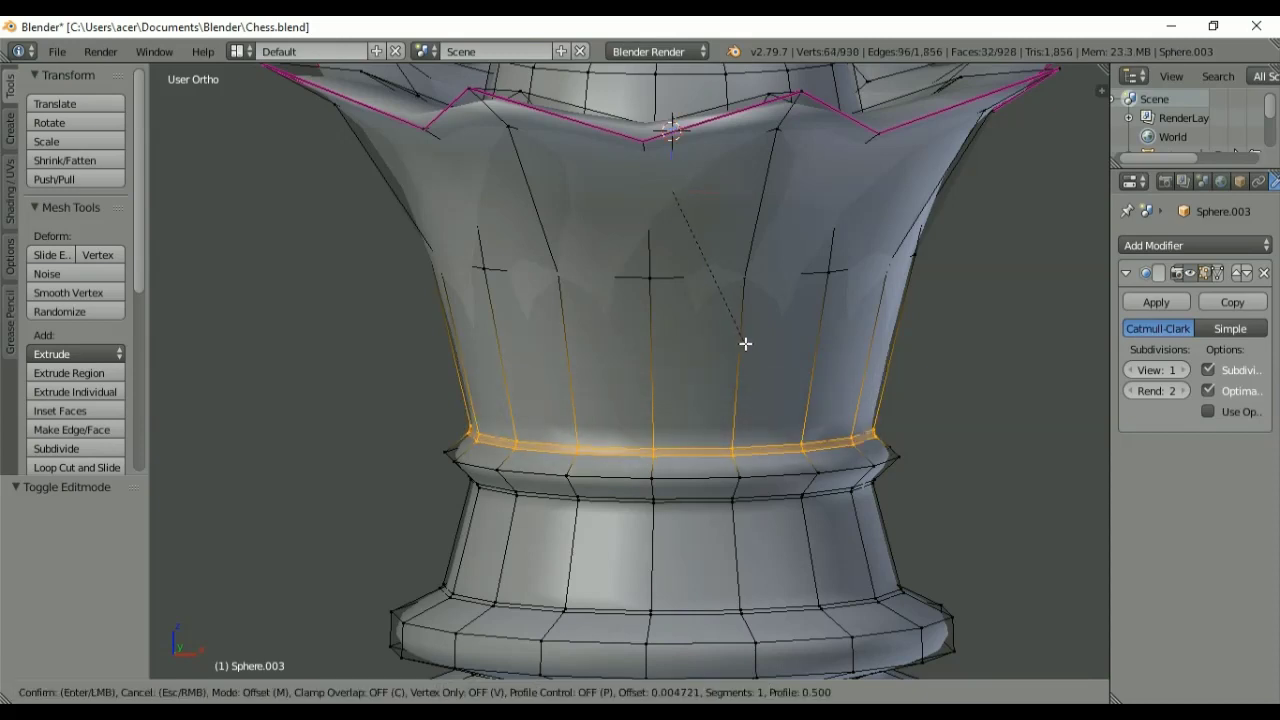
click(745, 342)
key(Tab)
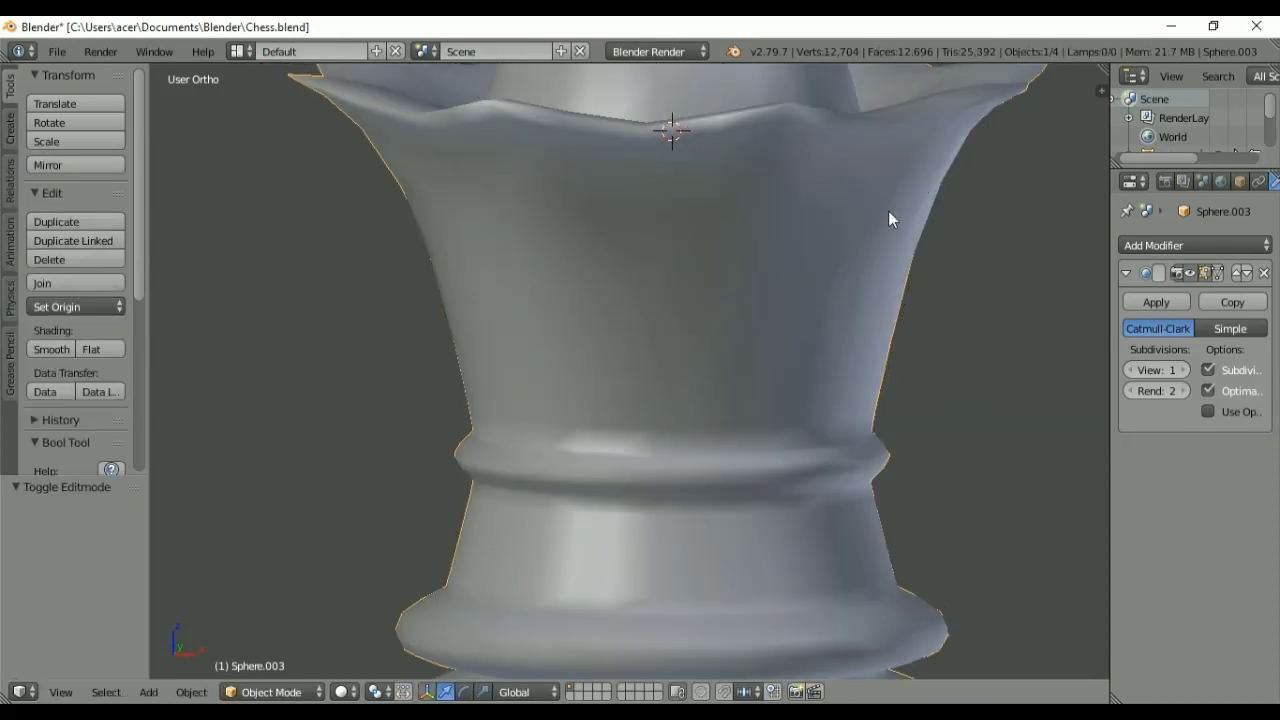
Step: In front view, select the queen's base, stem and collars and duplicate them -1.844 along X onto the black king's reference
scroll(850, 256, down, 6)
middle_drag(791, 365, 801, 338)
scroll(801, 338, down, 4)
shift+middle_drag(767, 474, 827, 375)
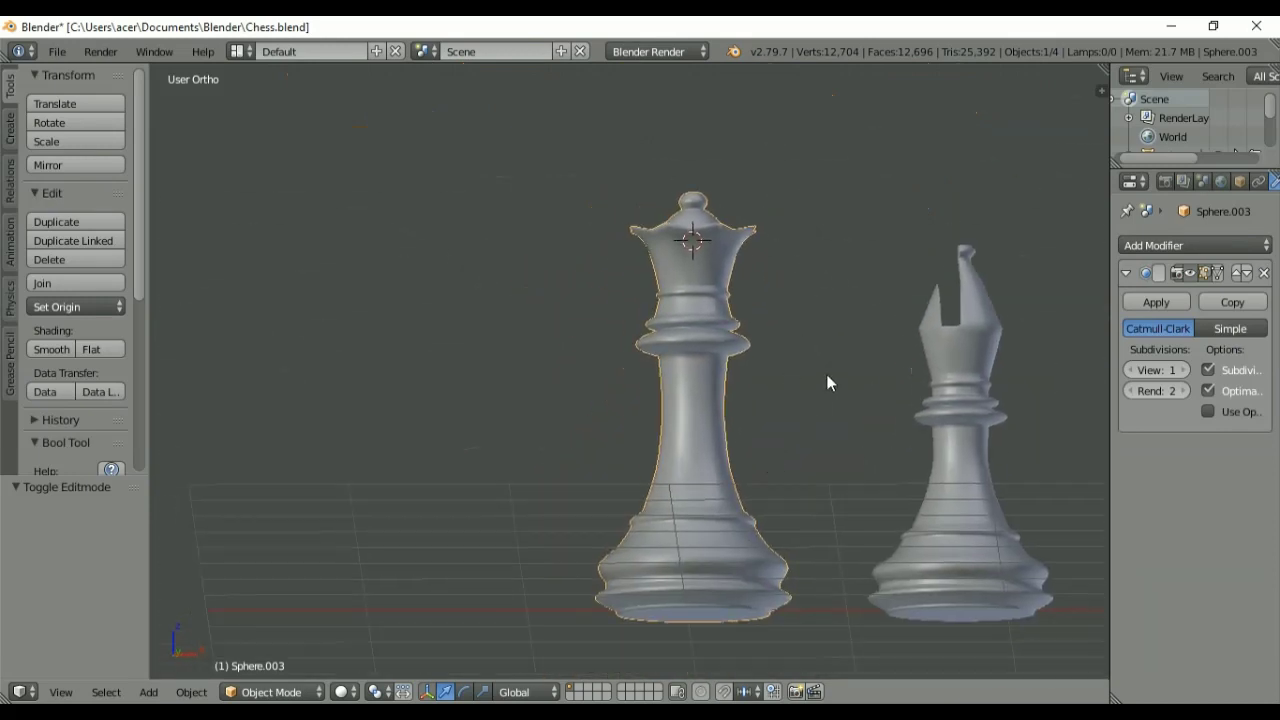
key(KP_1)
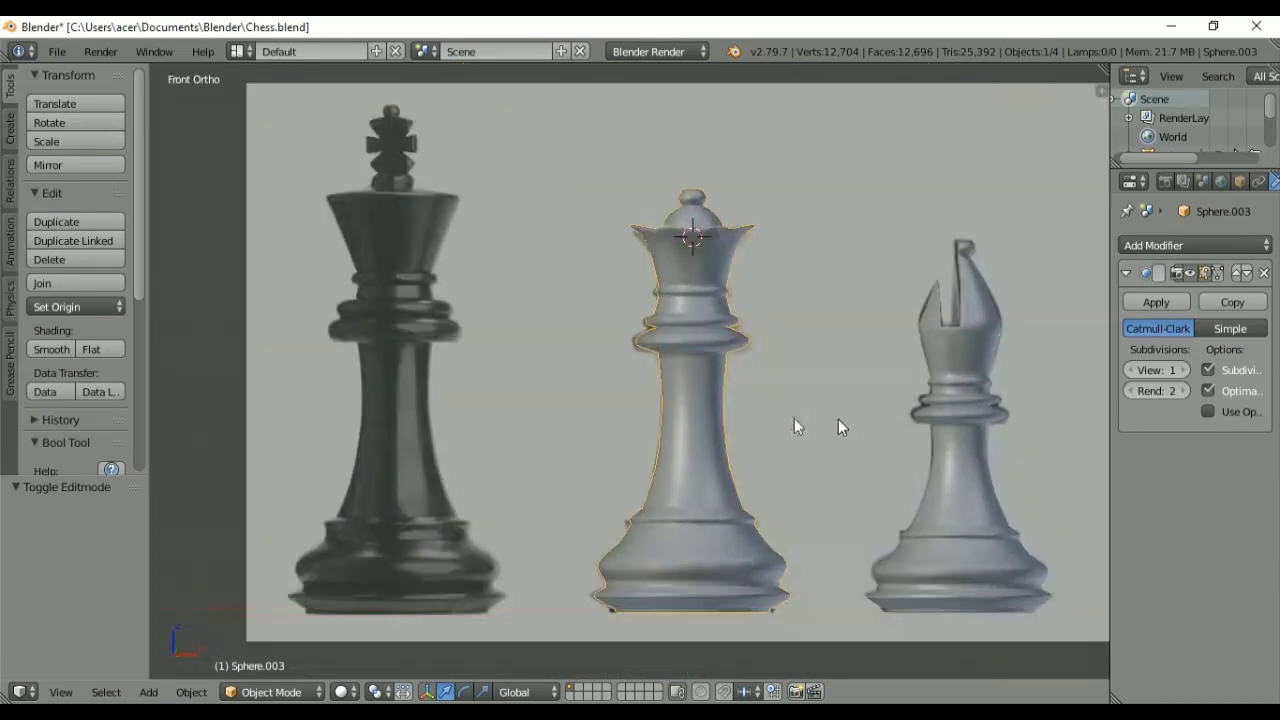
shift+middle_drag(838, 420, 891, 419)
key(Tab)
key(w)
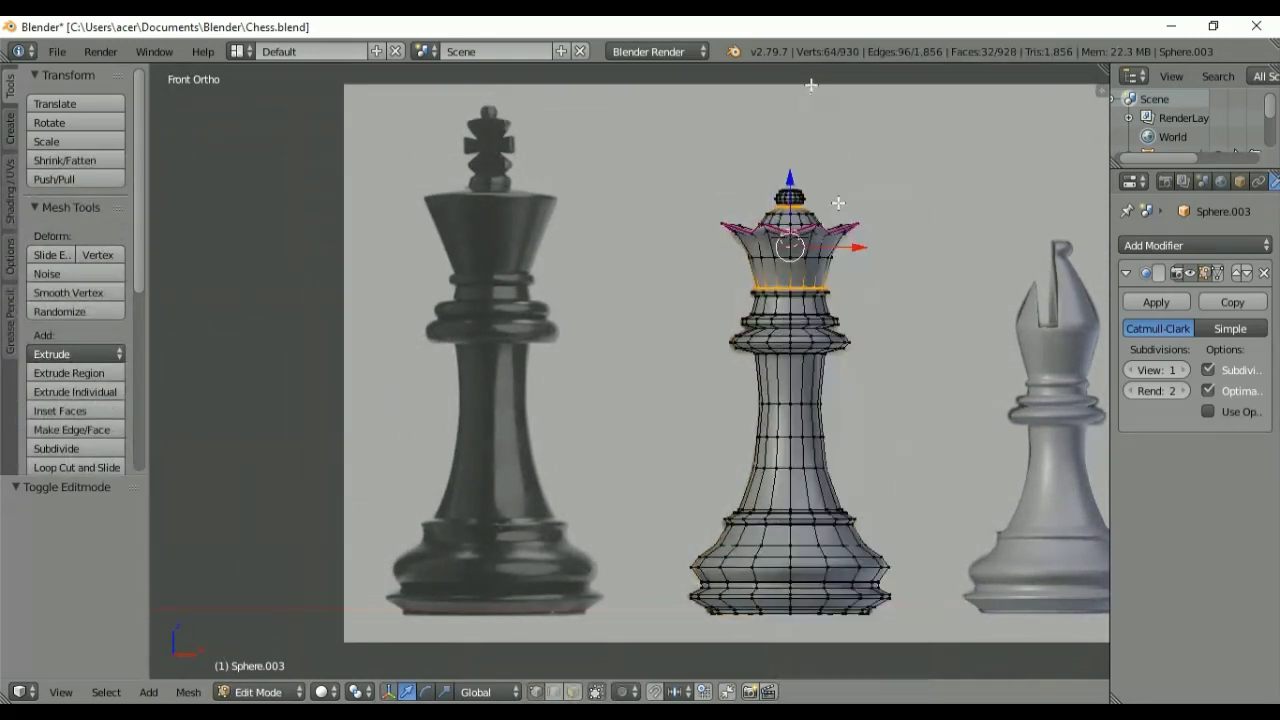
key(z)
key(a)
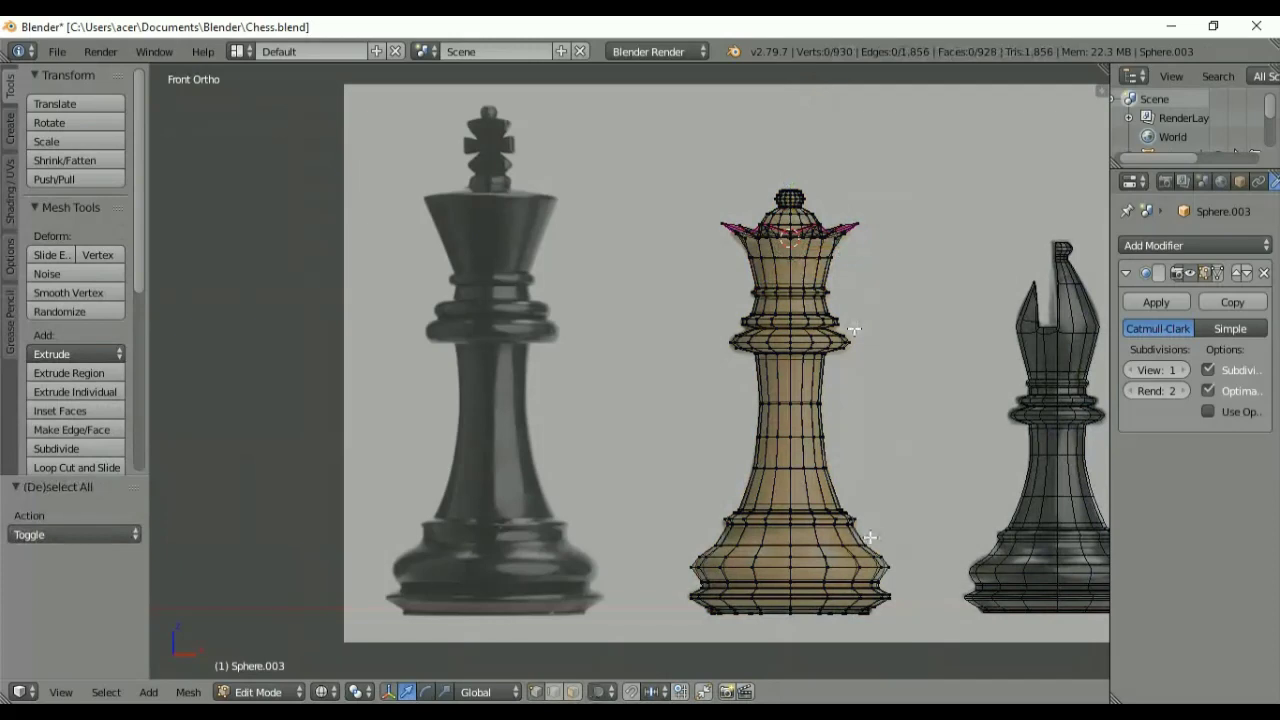
key(b)
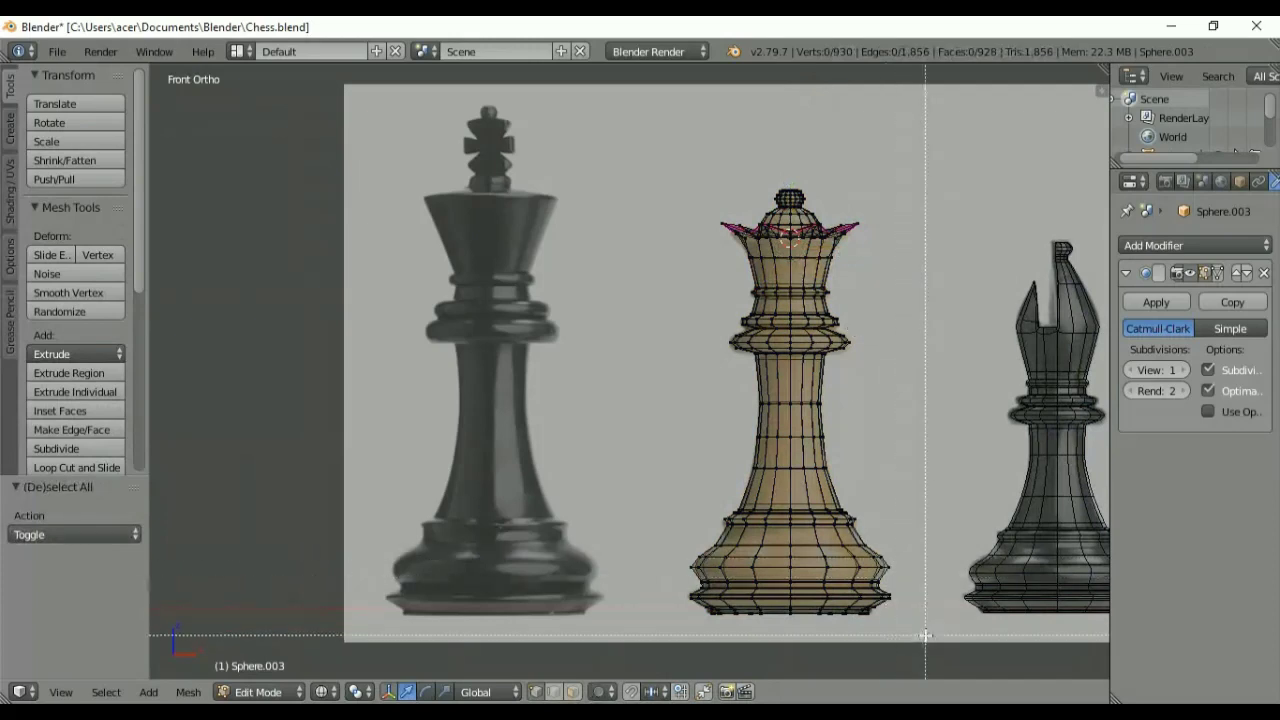
drag(926, 635, 663, 271)
key(shift+d)
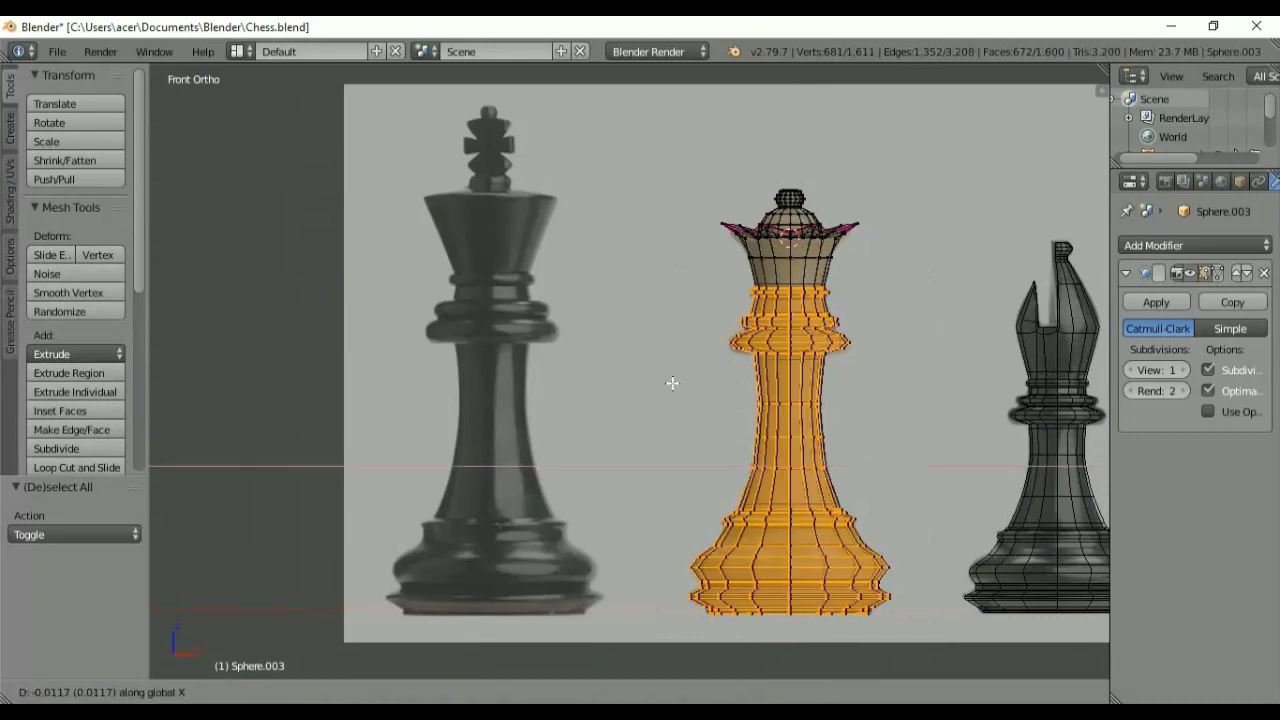
key(x)
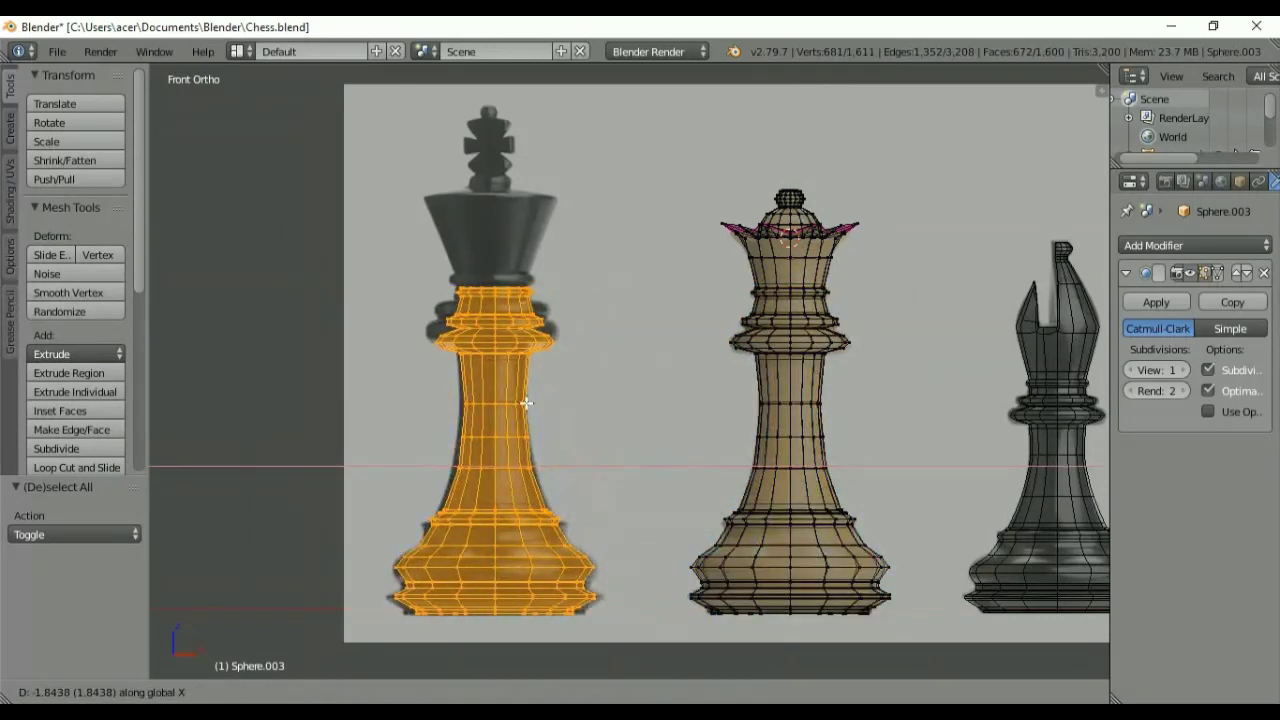
click(527, 403)
Step: Scale the duplicated body by 1.085 in X and Y, keeping its height locked
key(s)
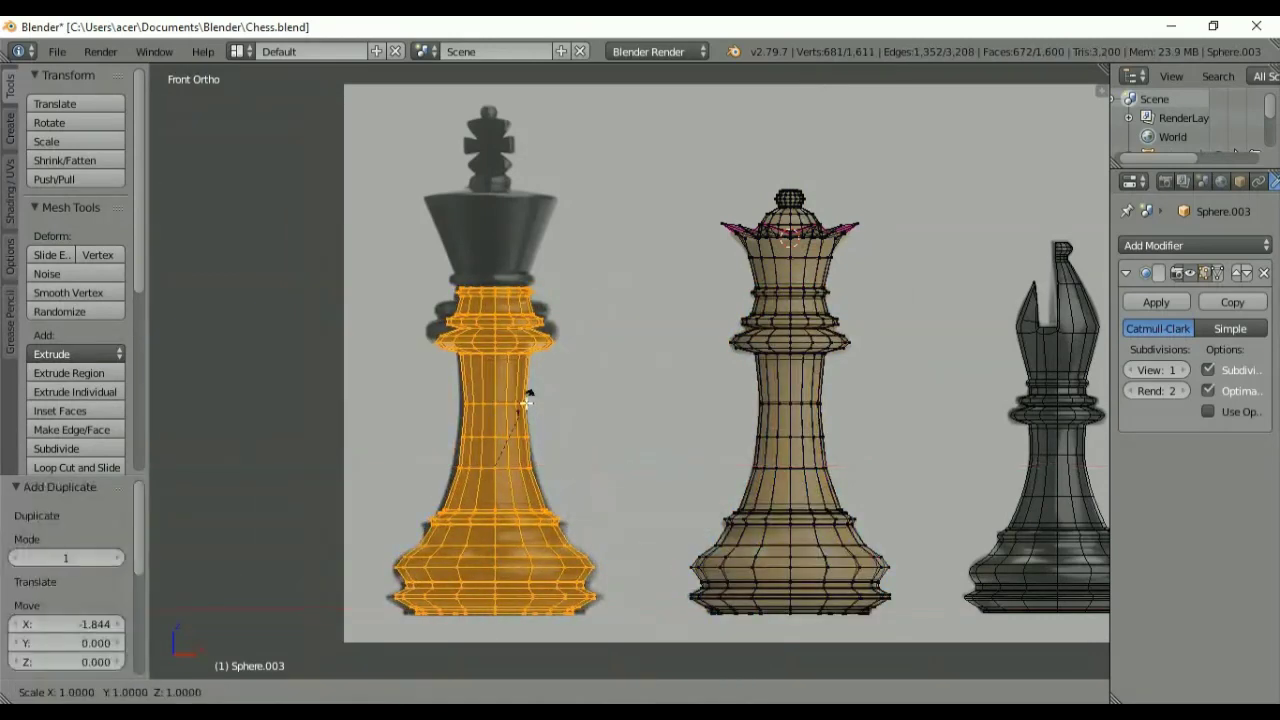
key(shift+z)
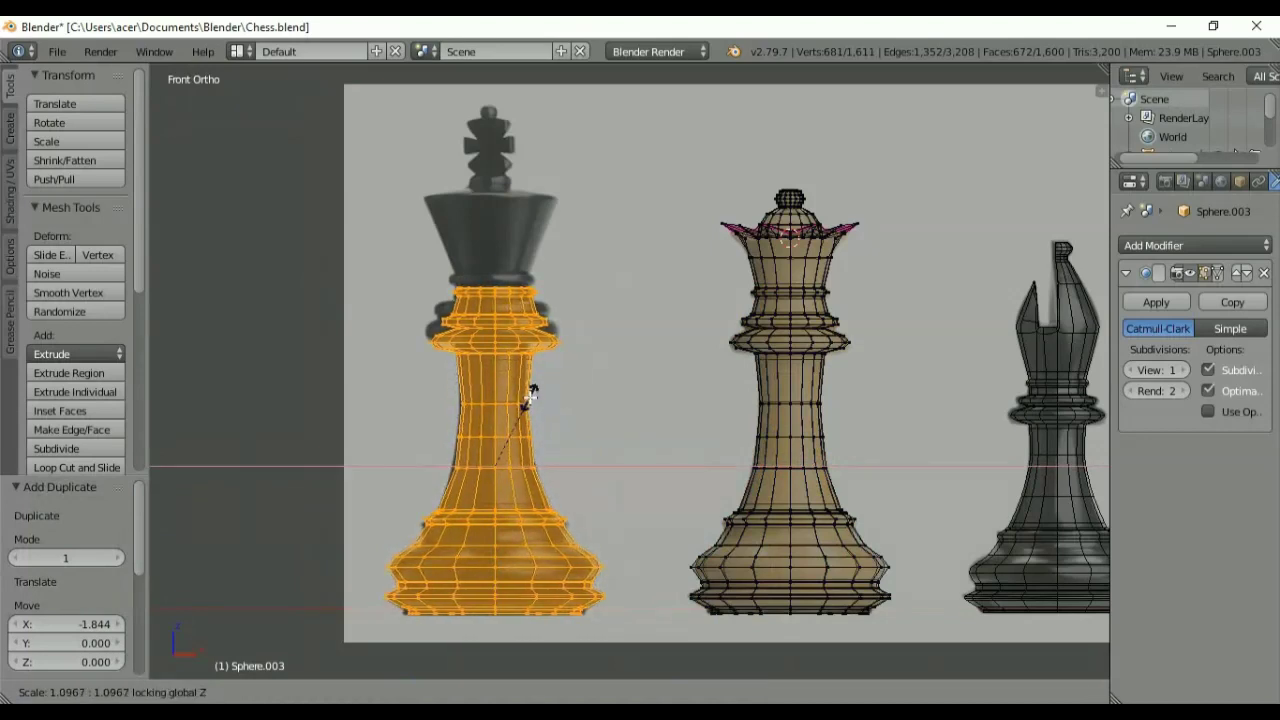
click(530, 398)
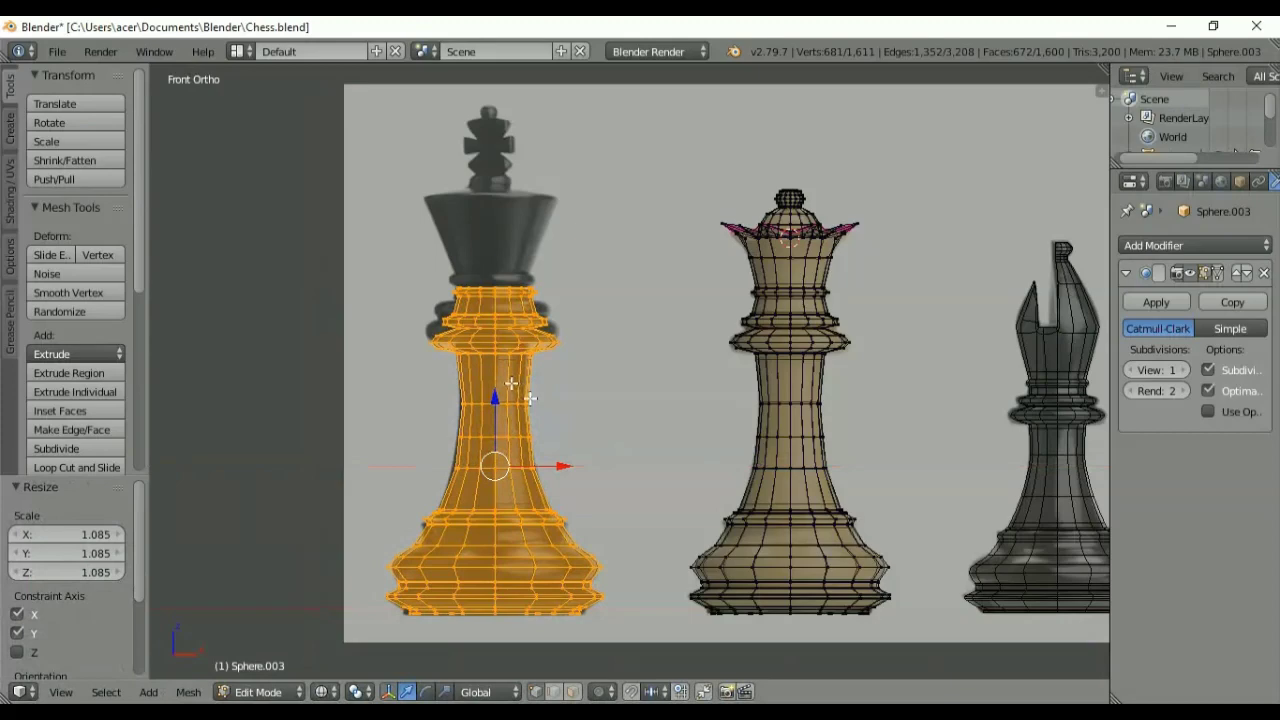
Step: Separate the duplicated king body into its own object and open that object in Edit Mode
shift+middle_drag(530, 398, 583, 407)
key(p)
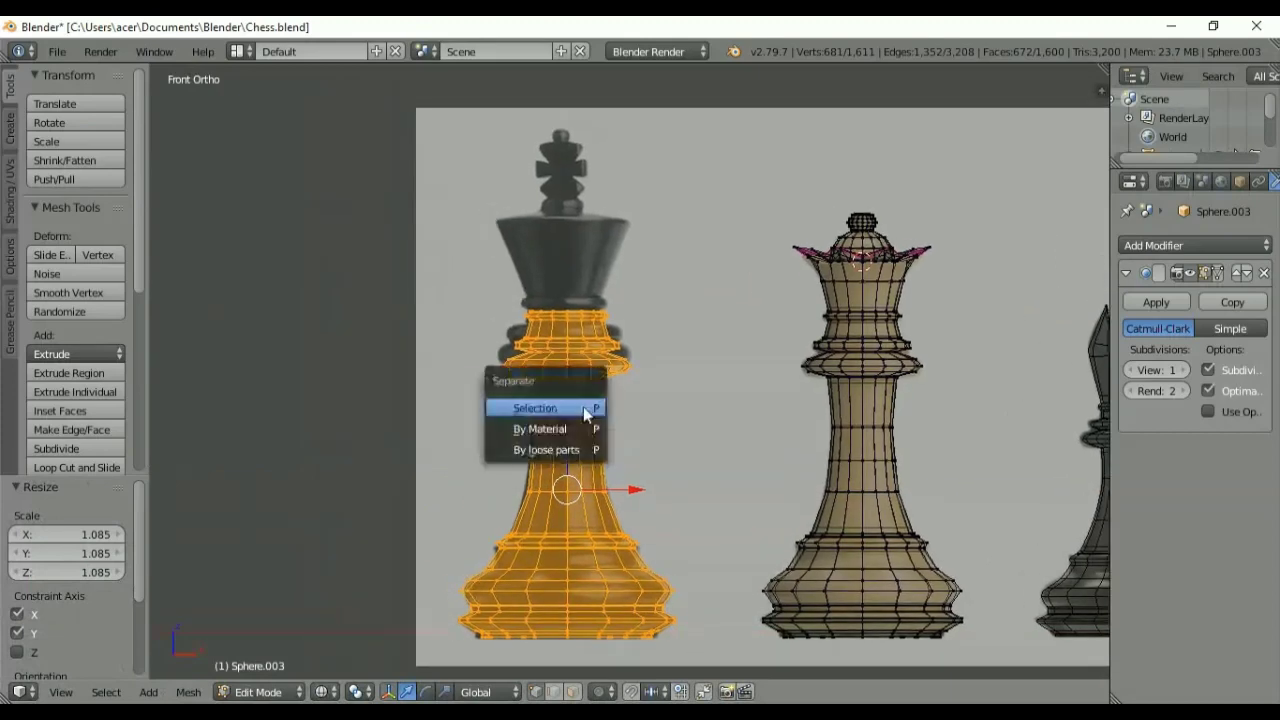
click(581, 407)
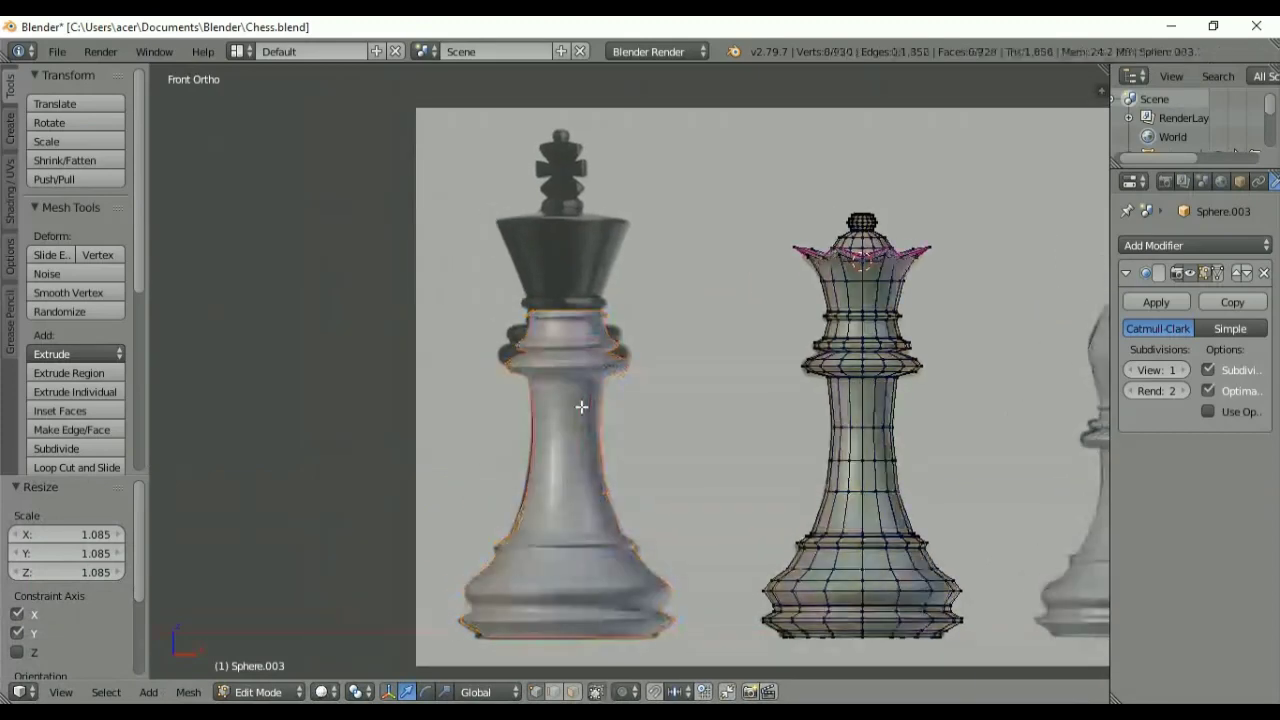
key(Tab)
key(Tab)
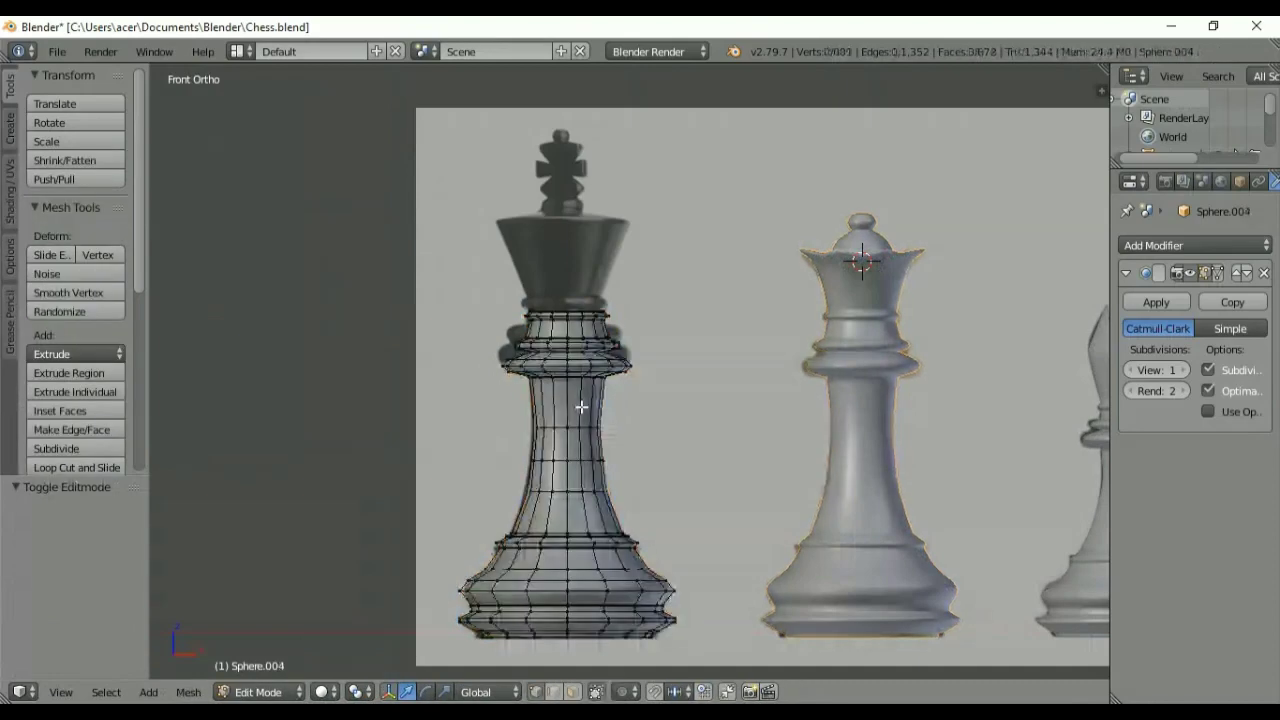
Step: Hide the tool shelf, show the king body in wireframe and scale the edge loop on its lower stem by about 1.06
shift+middle_drag(581, 406, 710, 382)
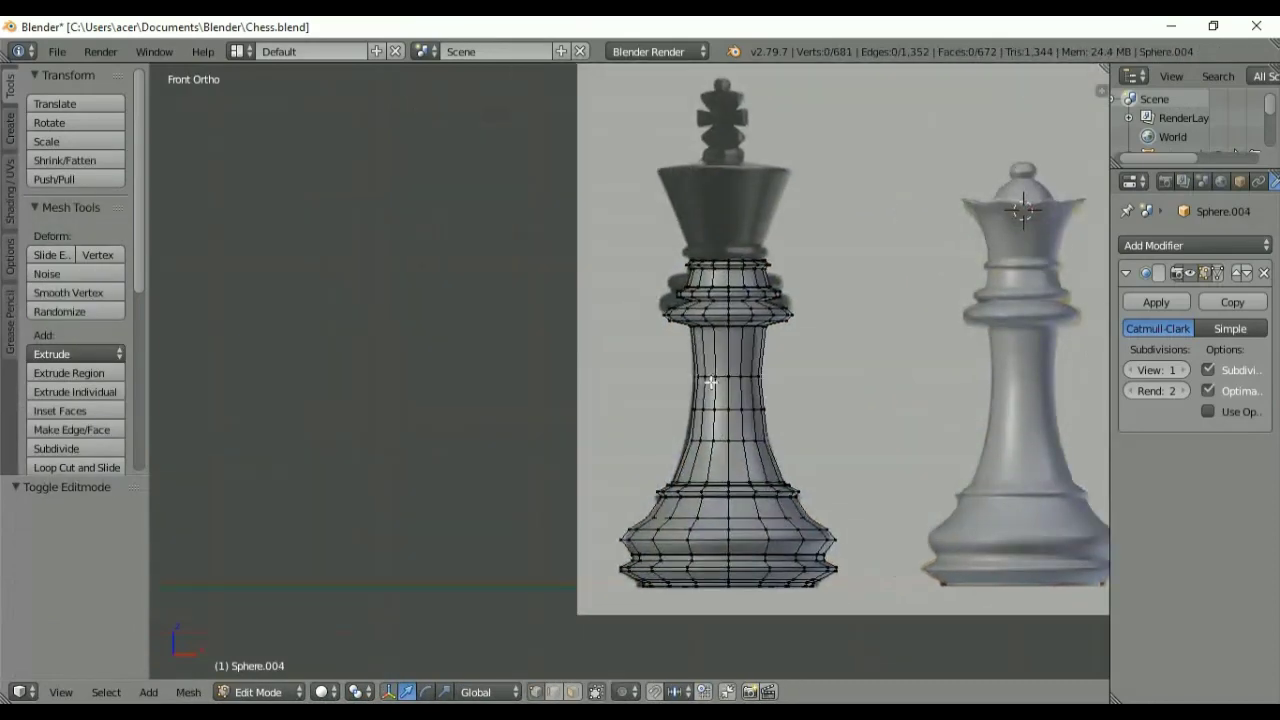
key(a)
scroll(710, 382, up, 4)
key(t)
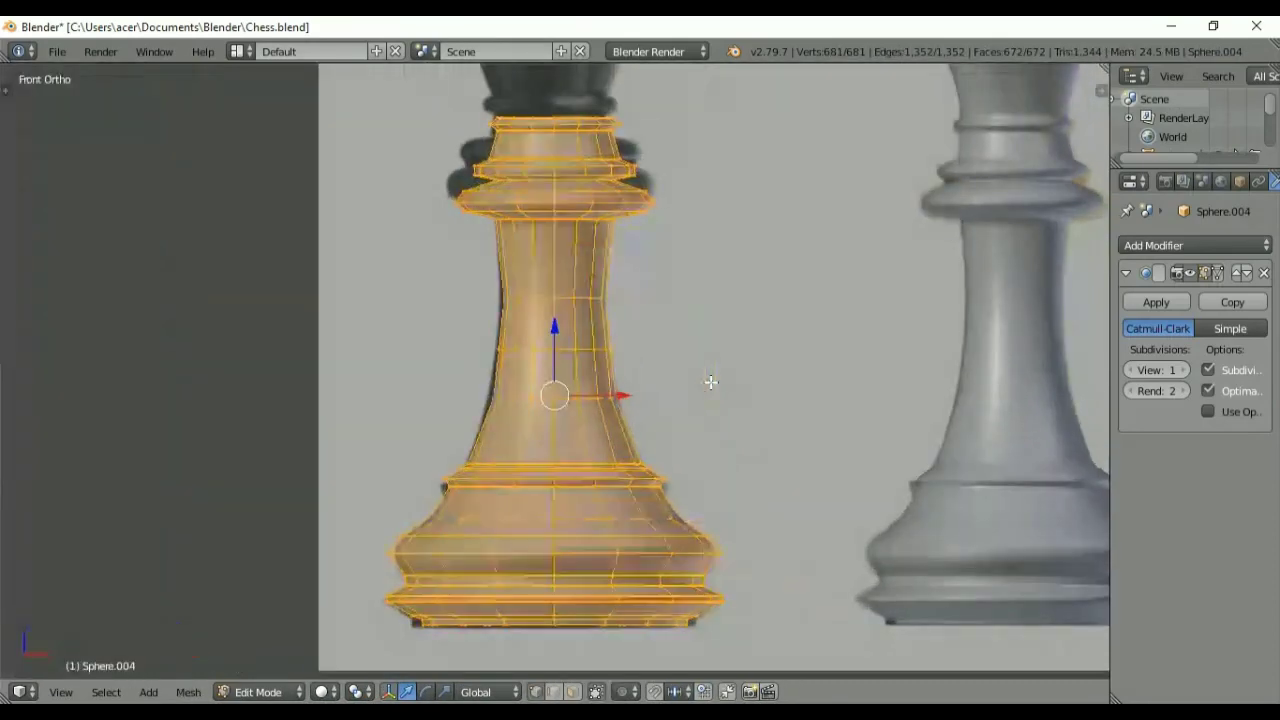
shift+middle_drag(710, 382, 800, 401)
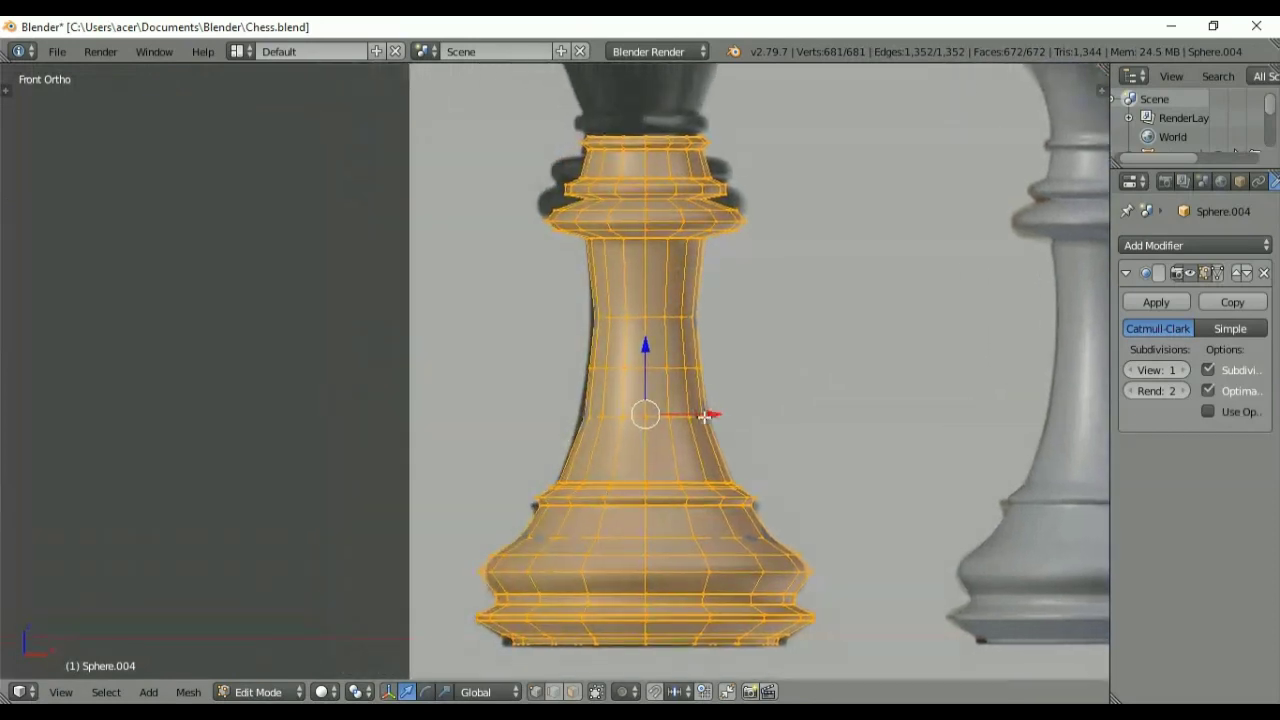
ctrl+middle_drag(704, 417, 709, 412)
key(z)
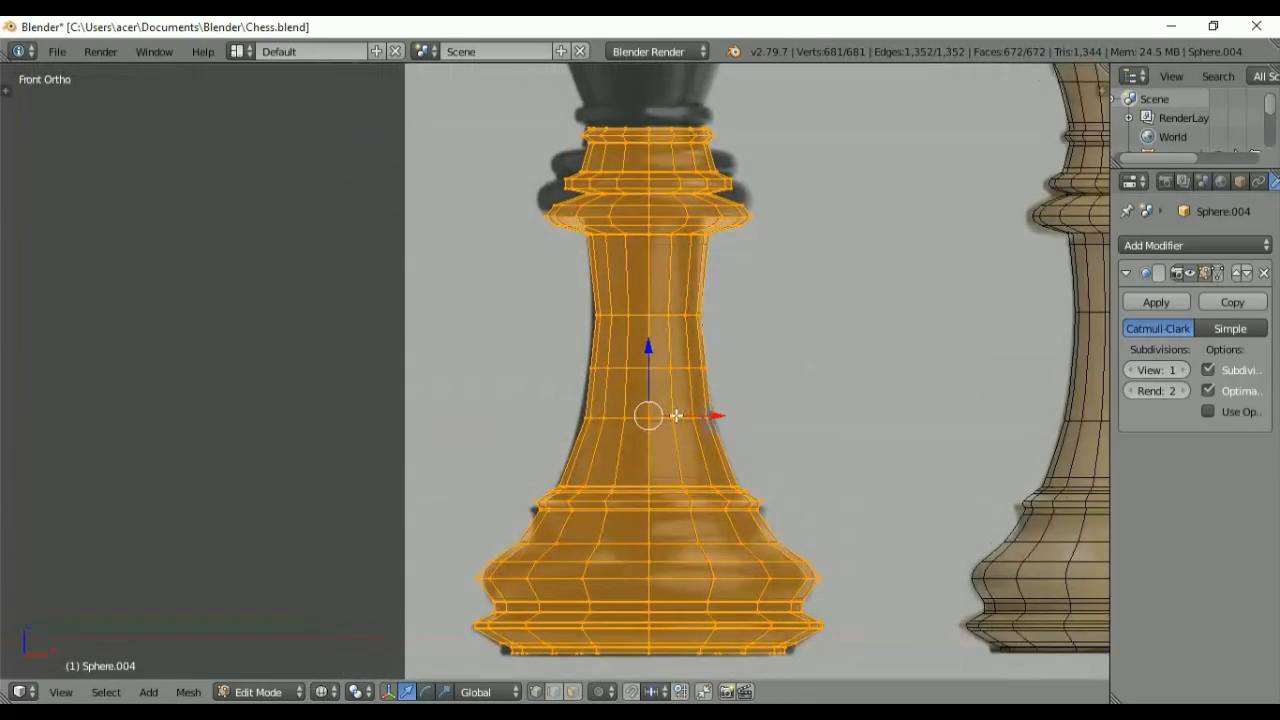
alt+right_click(712, 417)
key(s)
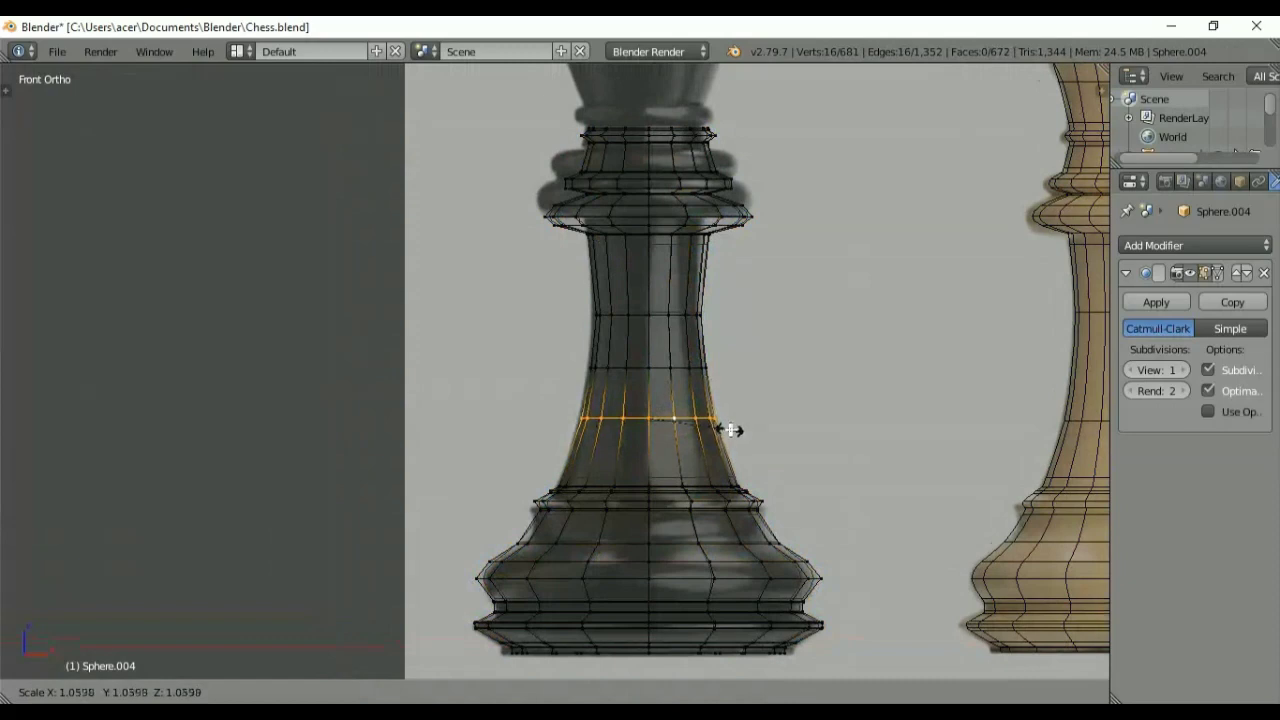
click(733, 430)
Step: Select the whole king body and shift it slightly along positive X to line up with the reference
key(a)
key(a)
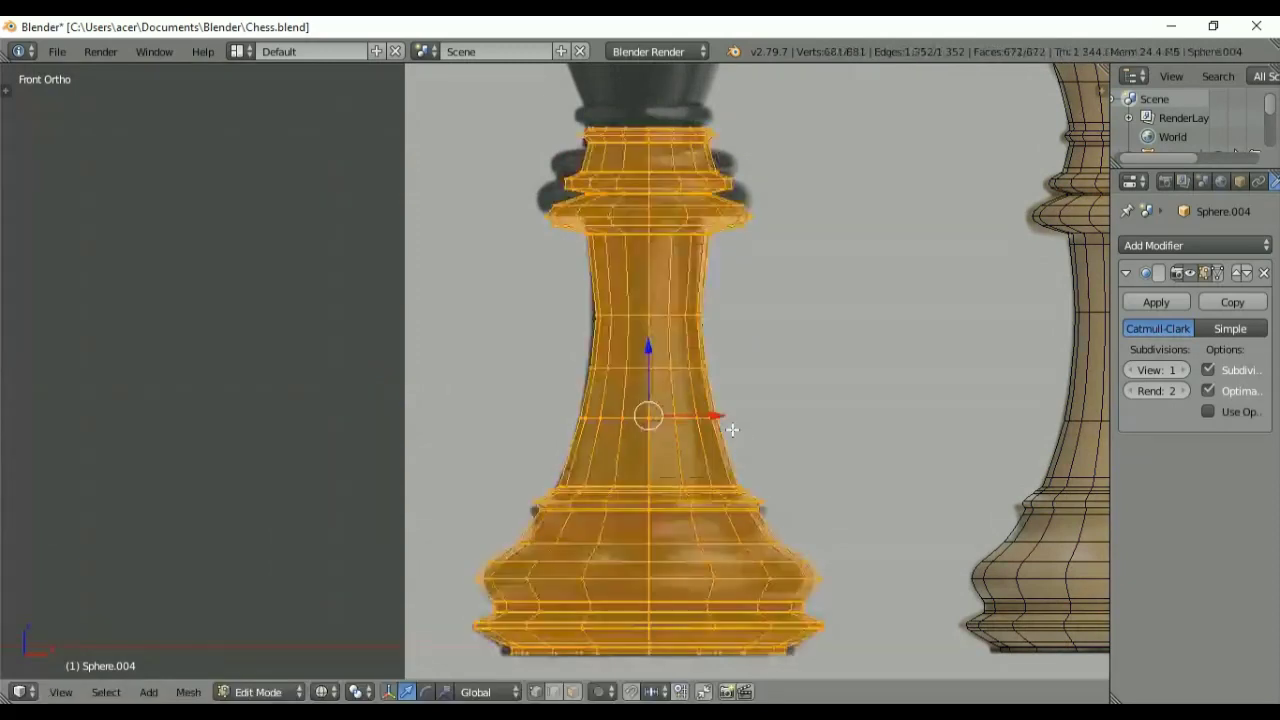
drag(719, 417, 721, 419)
Step: With proportional editing, lower the ledge loop at the foot of the king's stem along Z and scale it up by about 1.04
alt+right_click(673, 500)
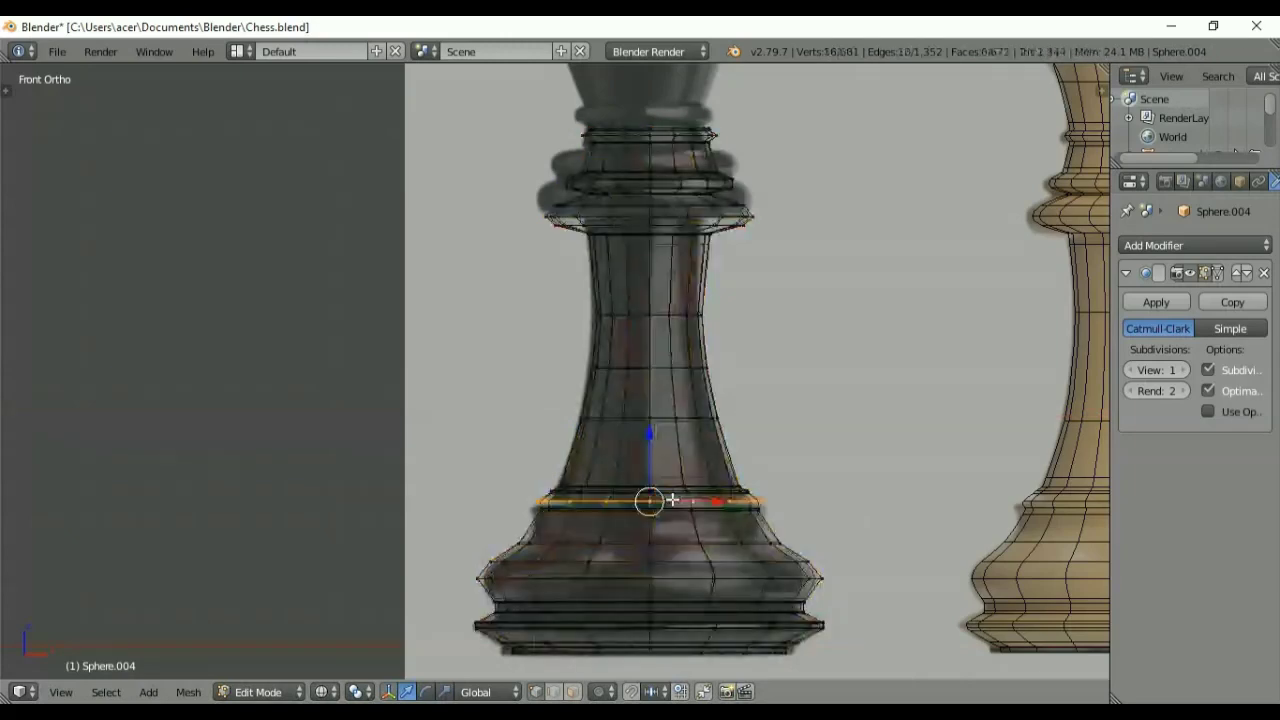
key(o)
key(g)
key(z)
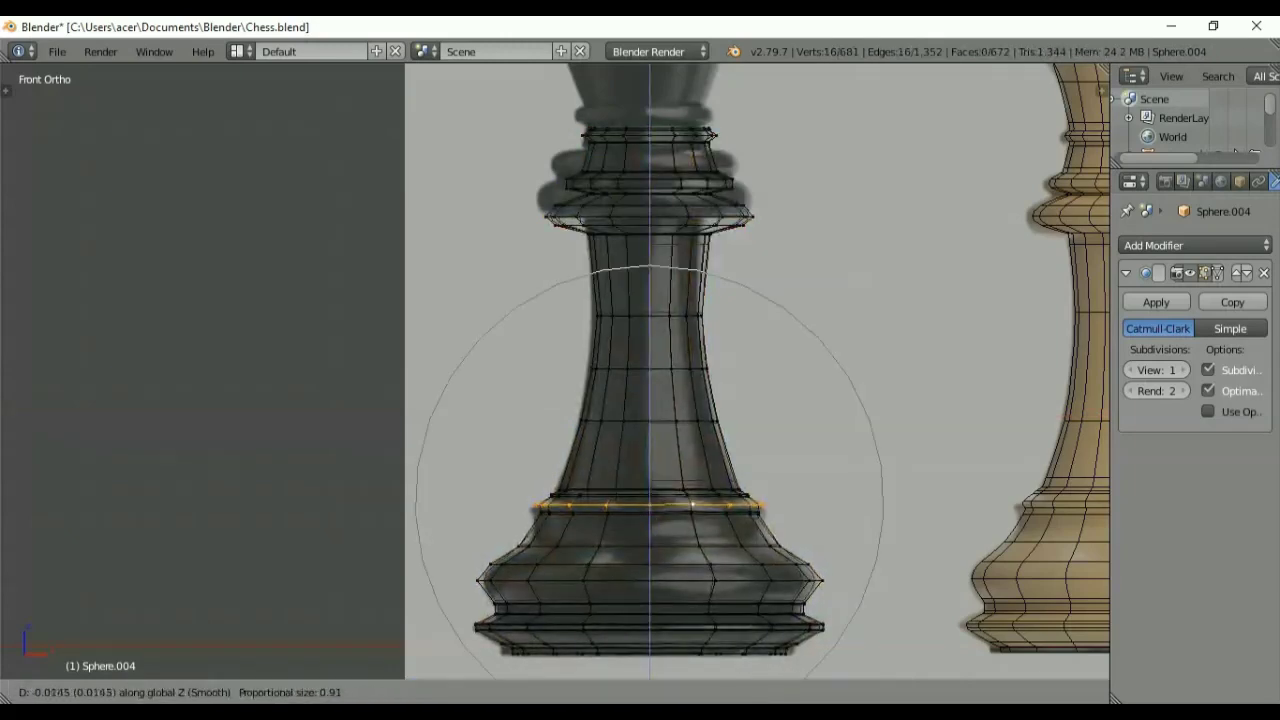
click(673, 511)
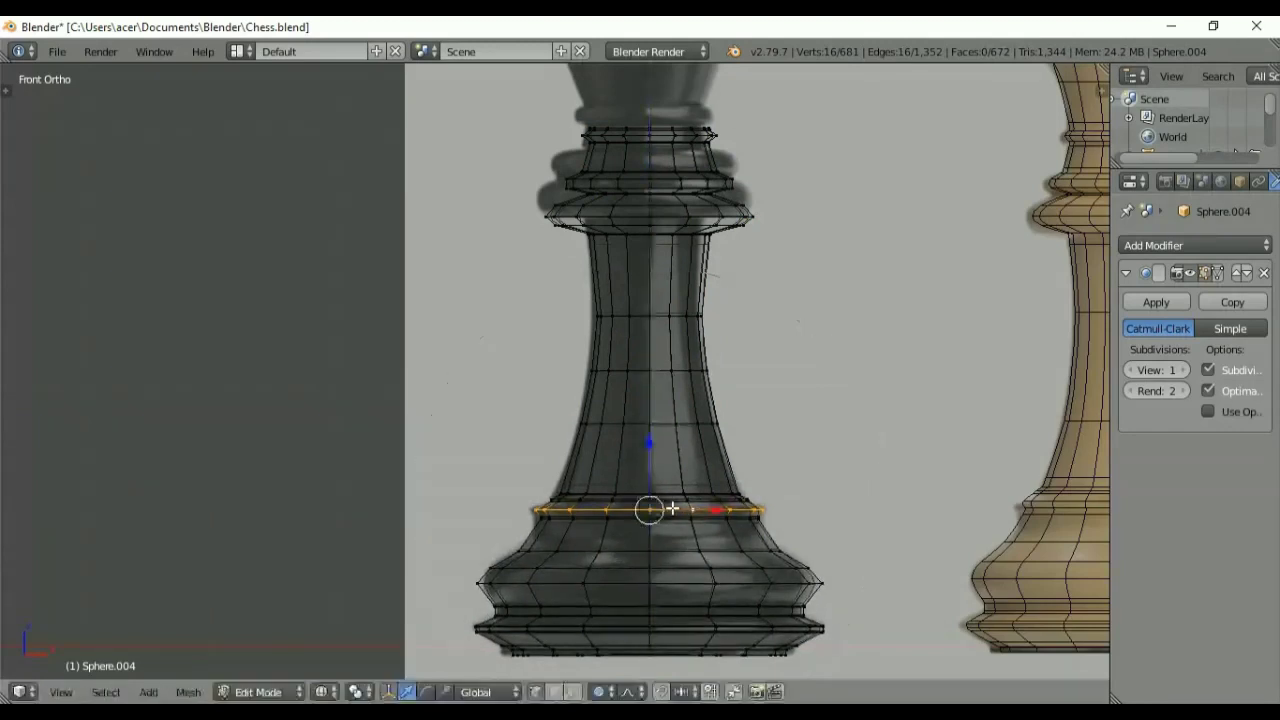
key(s)
scroll(673, 509, up, 4)
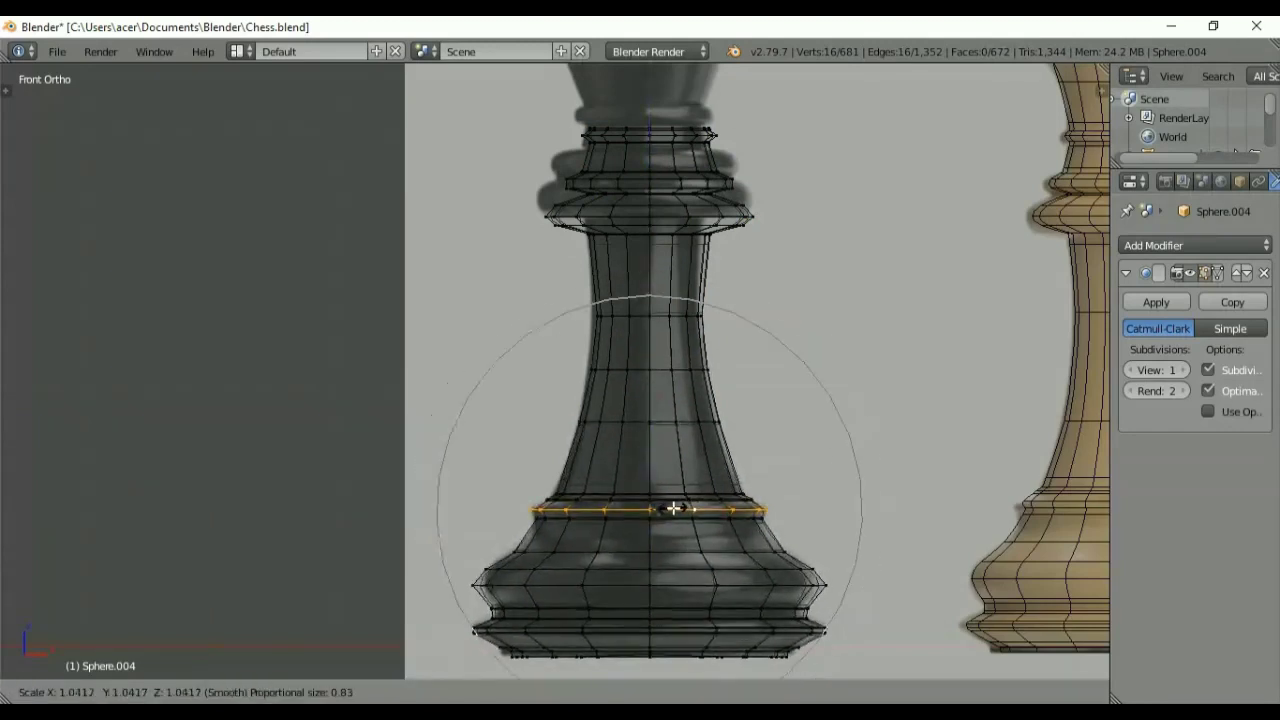
click(675, 509)
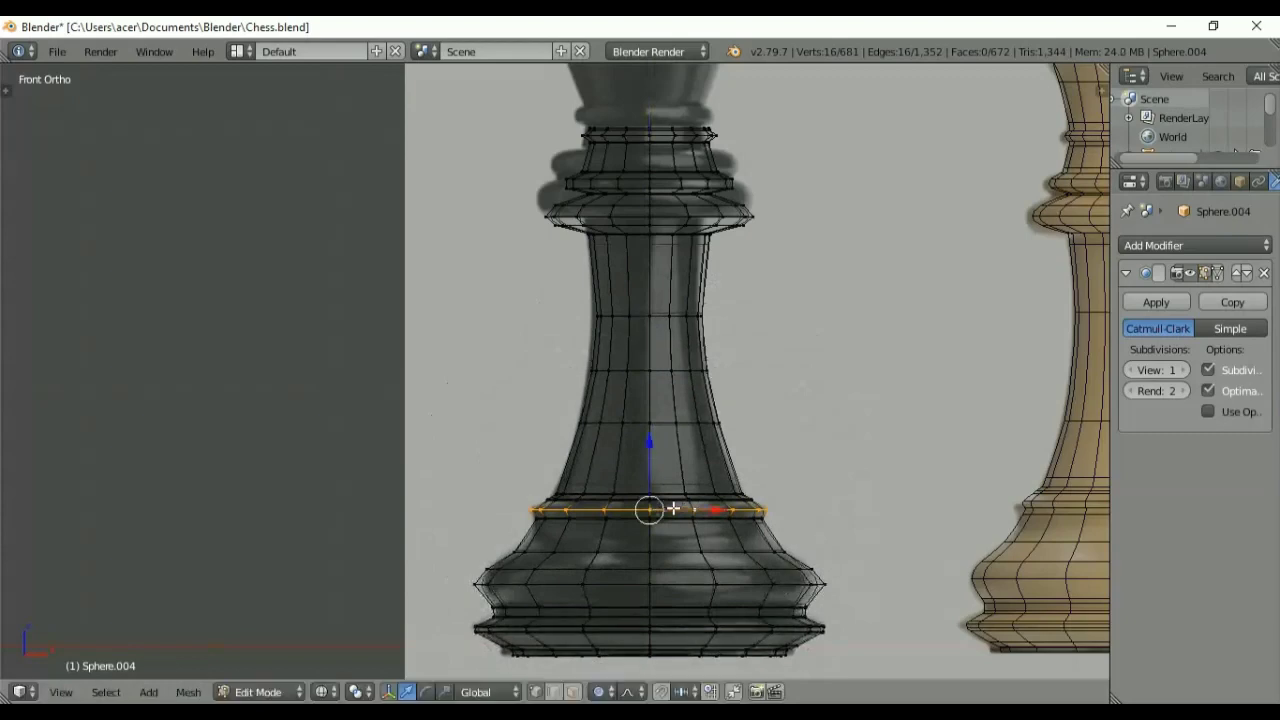
Step: Scale the edge loop near the bottom of the king's base by about 1.02 with a proportional size of 0.47
alt+right_click(662, 646)
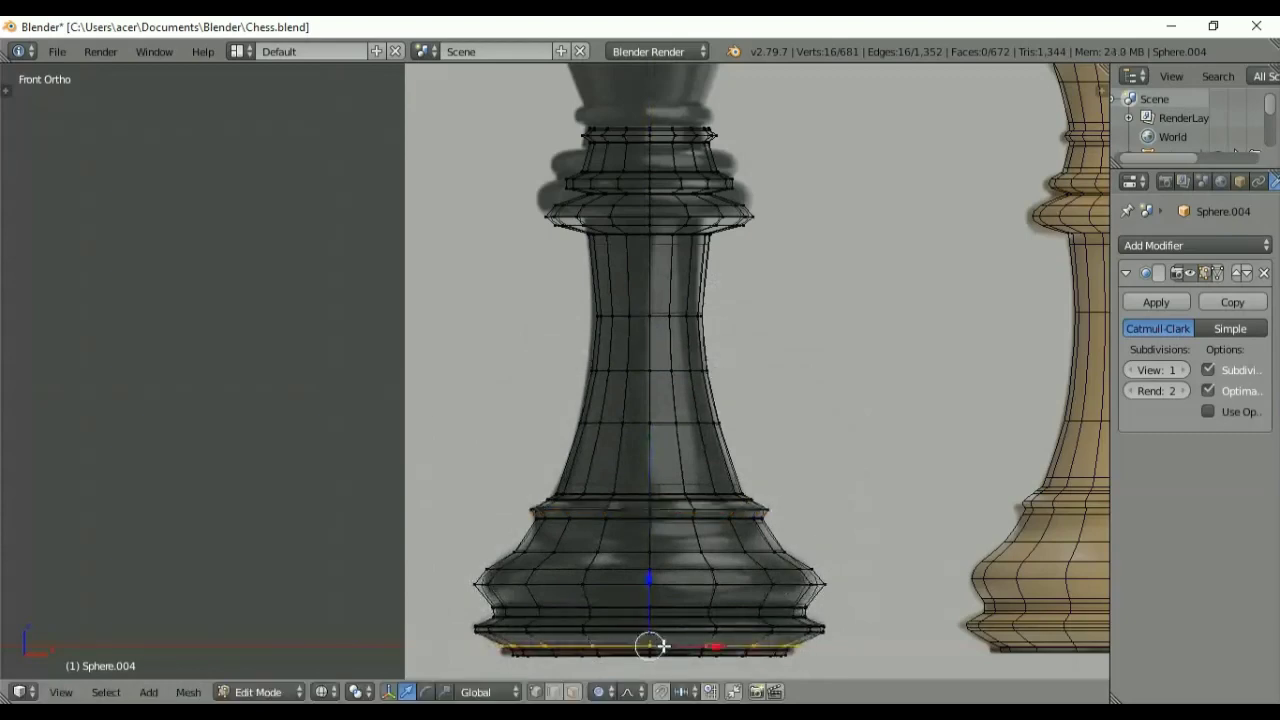
key(s)
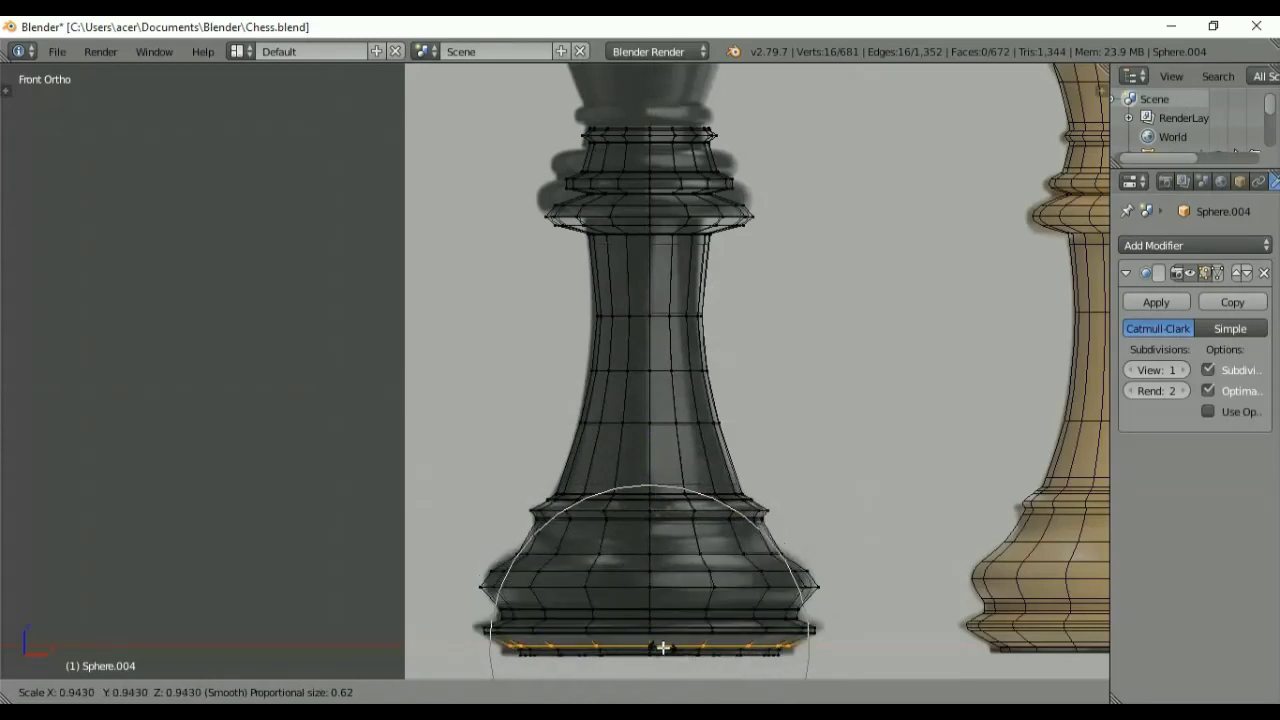
scroll(663, 647, up, 3)
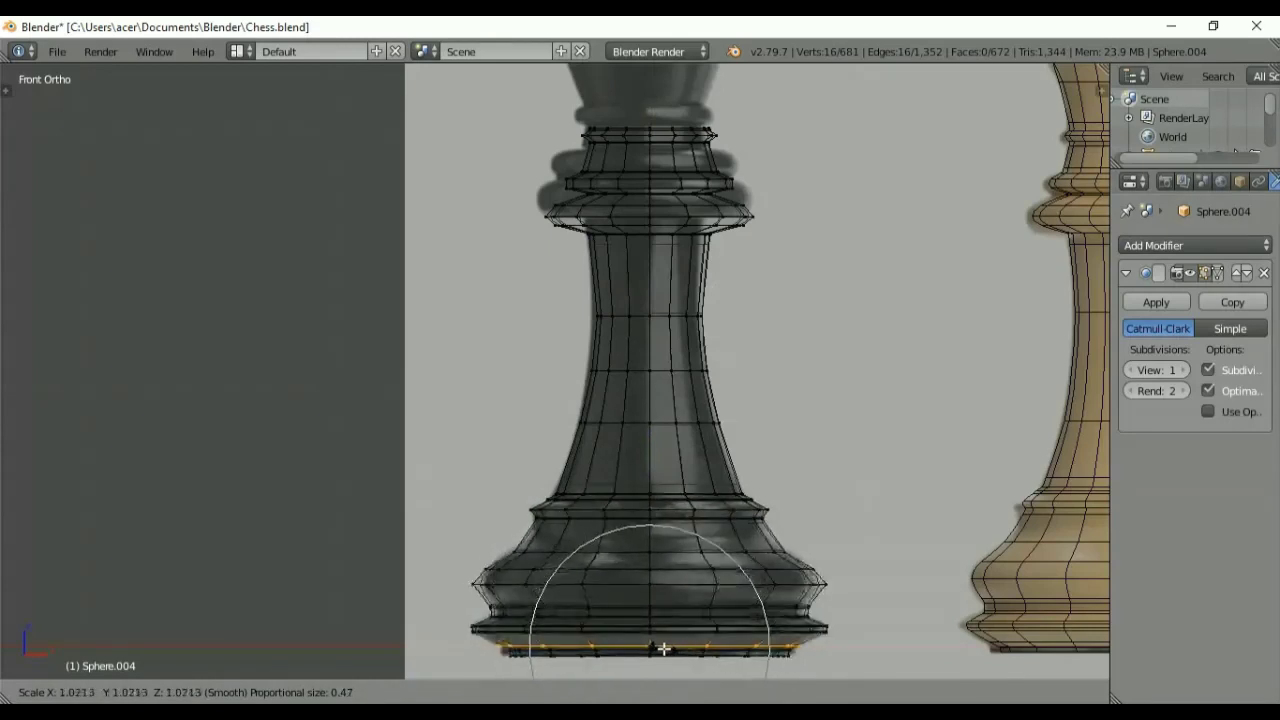
click(663, 648)
Step: Scale the groove edge loop in the king's base to about 0.98 with a proportional size of 0.47
alt+right_click(663, 606)
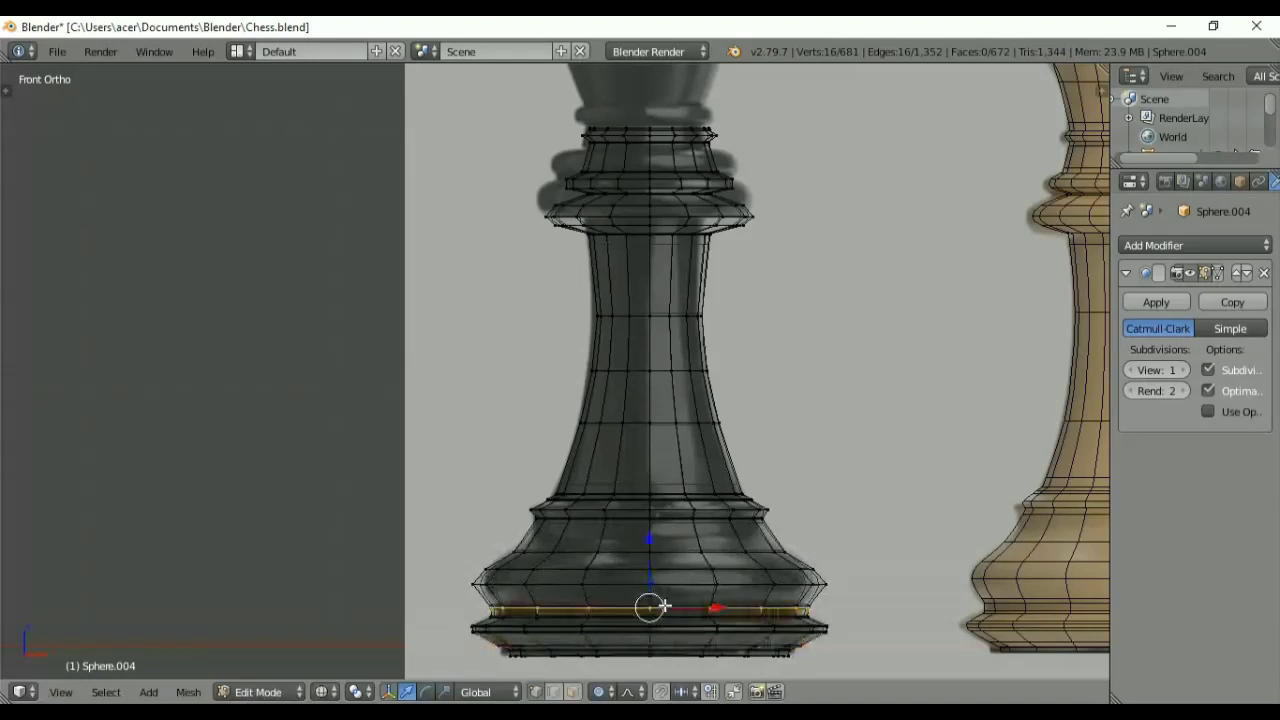
key(s)
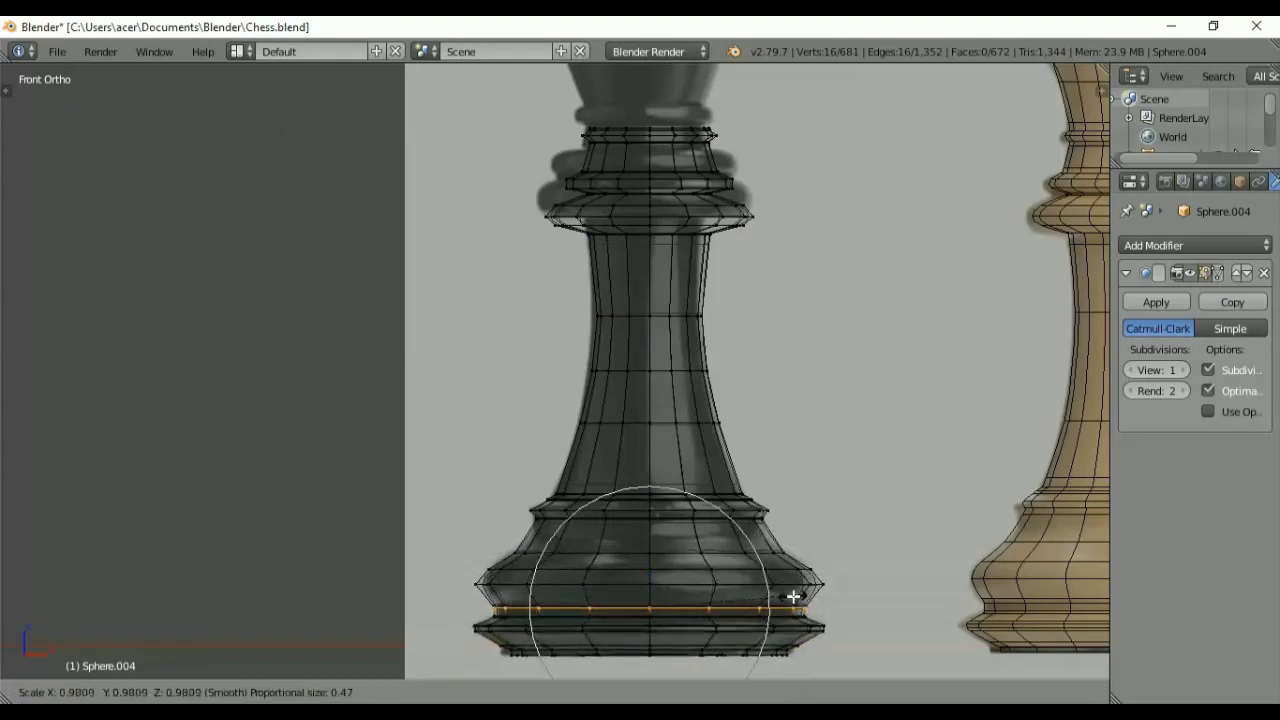
click(792, 597)
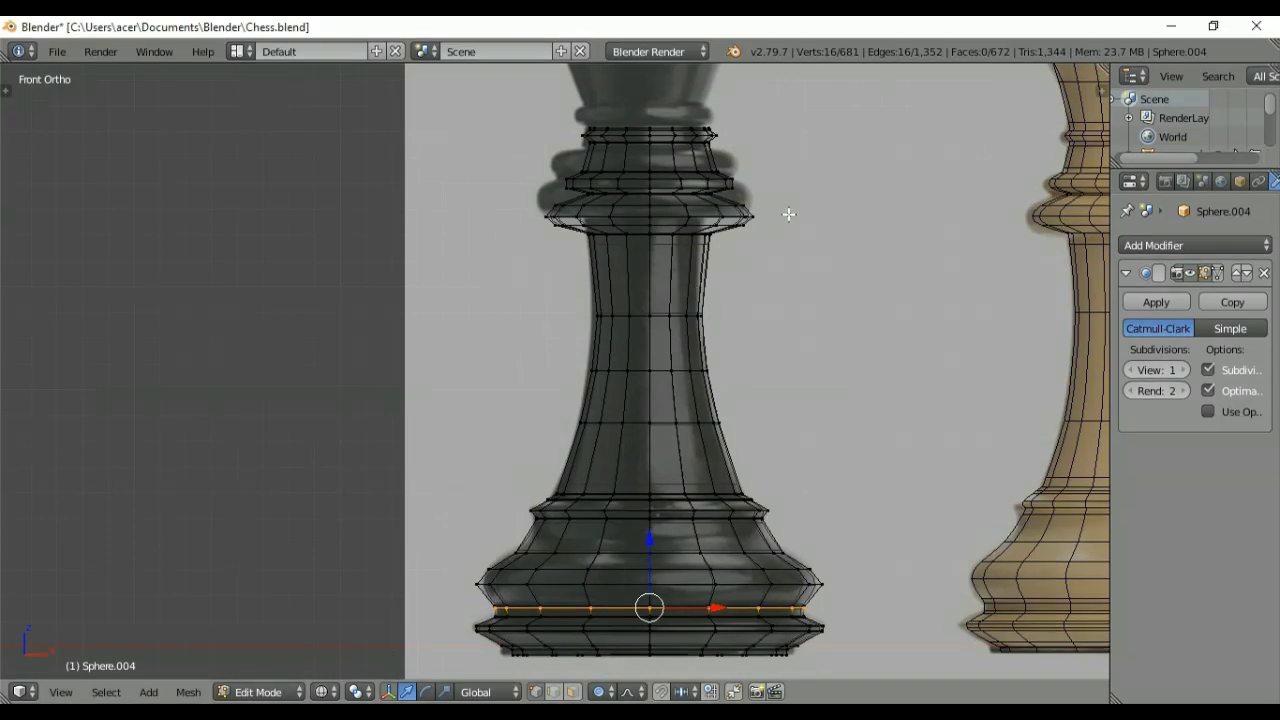
Step: Raise the groove loop between the two collar rings about 0.056 along Z with a proportional size of 0.47
shift+middle_drag(789, 214, 859, 303)
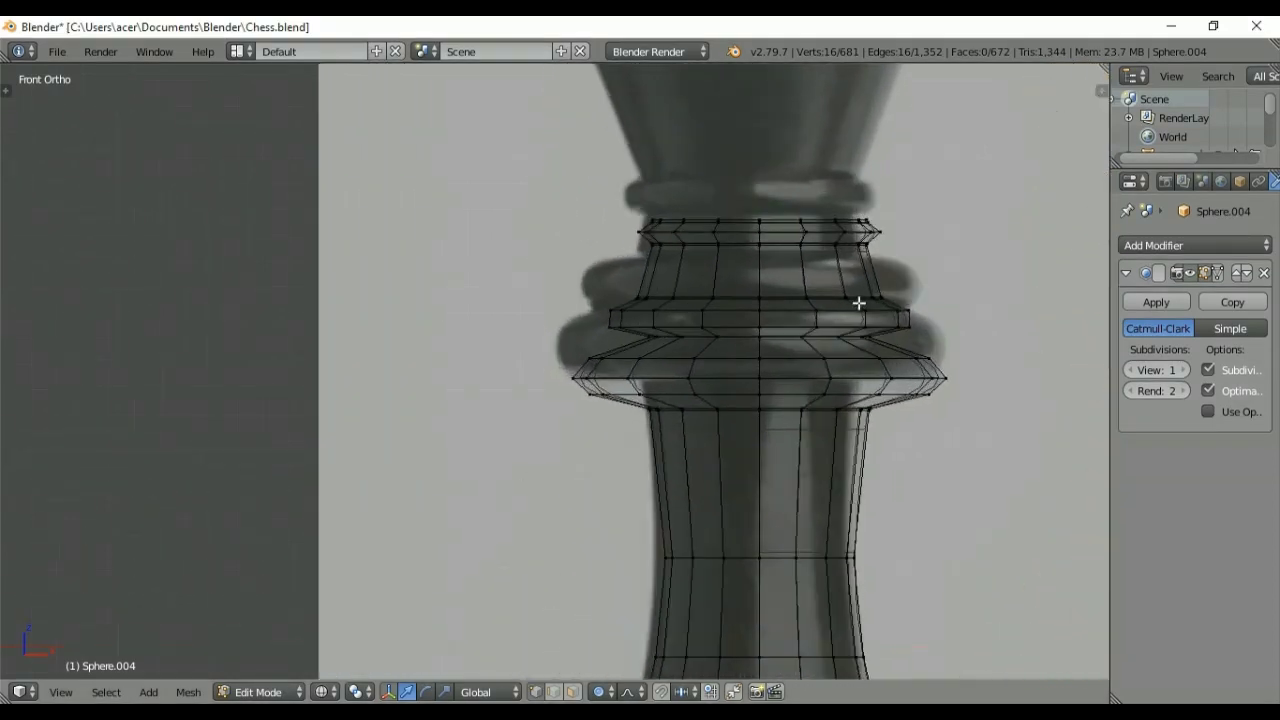
alt+click(796, 337)
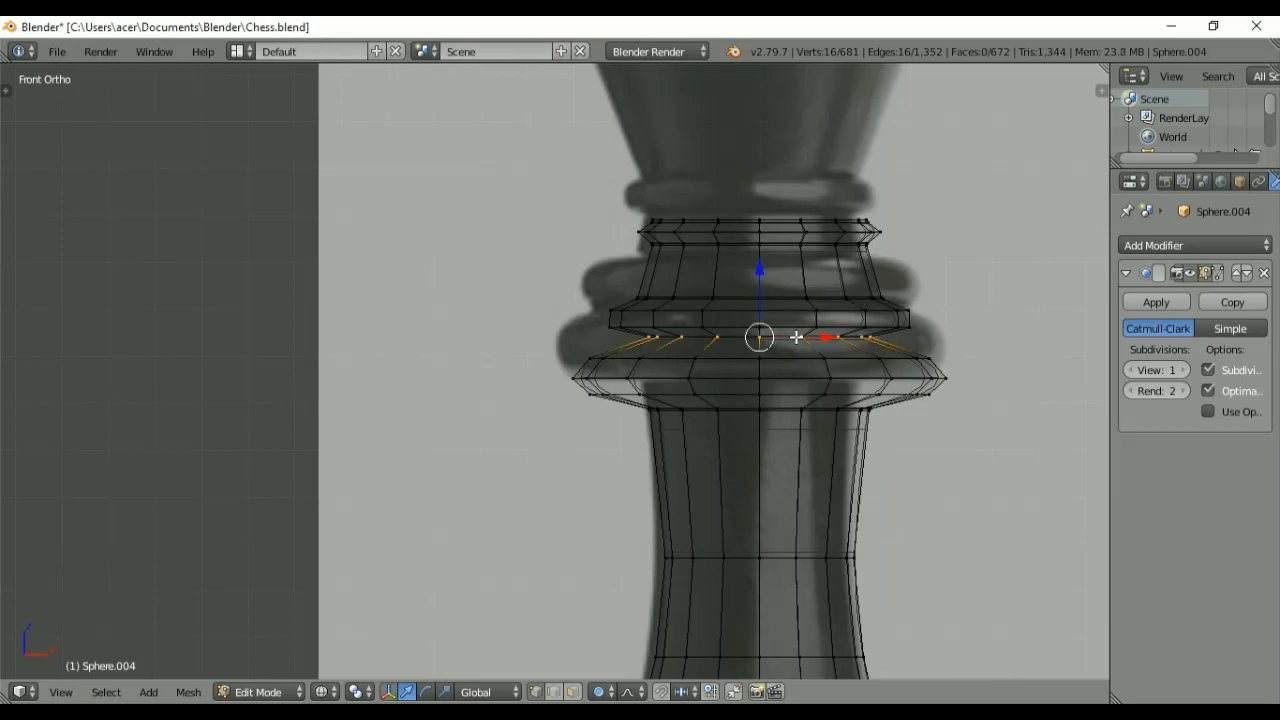
alt+right_click(796, 337)
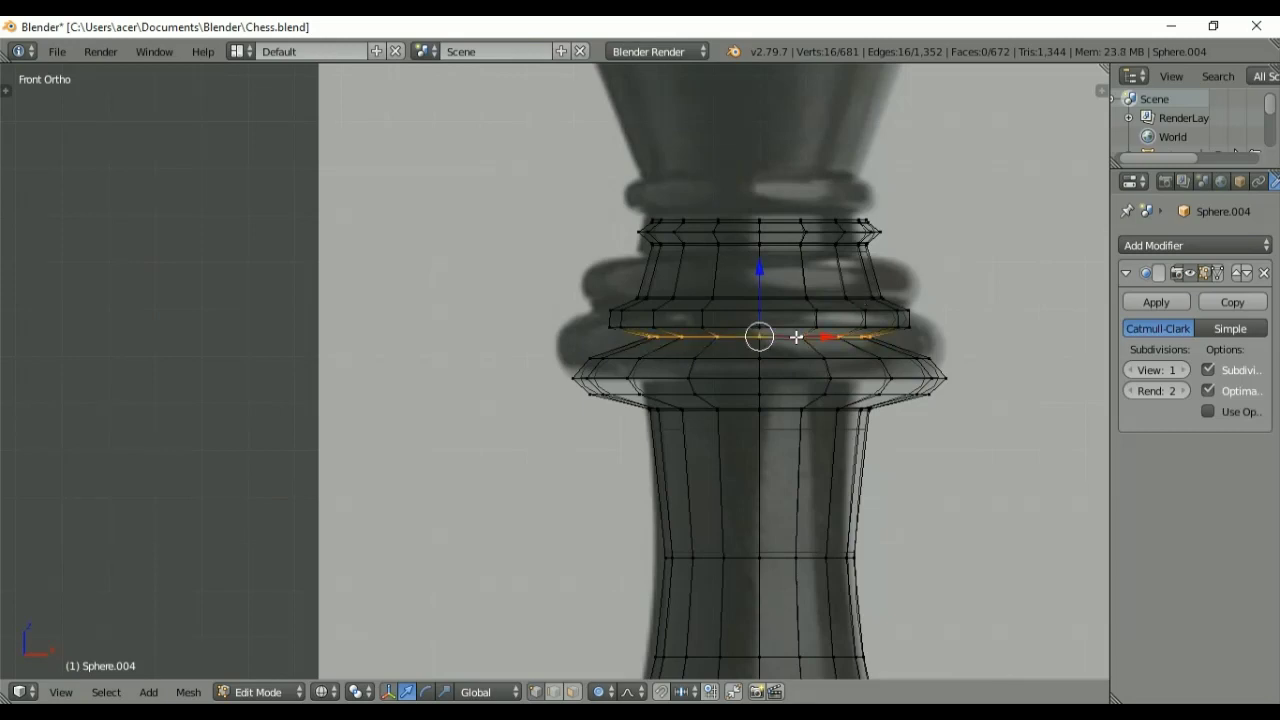
key(g)
key(z)
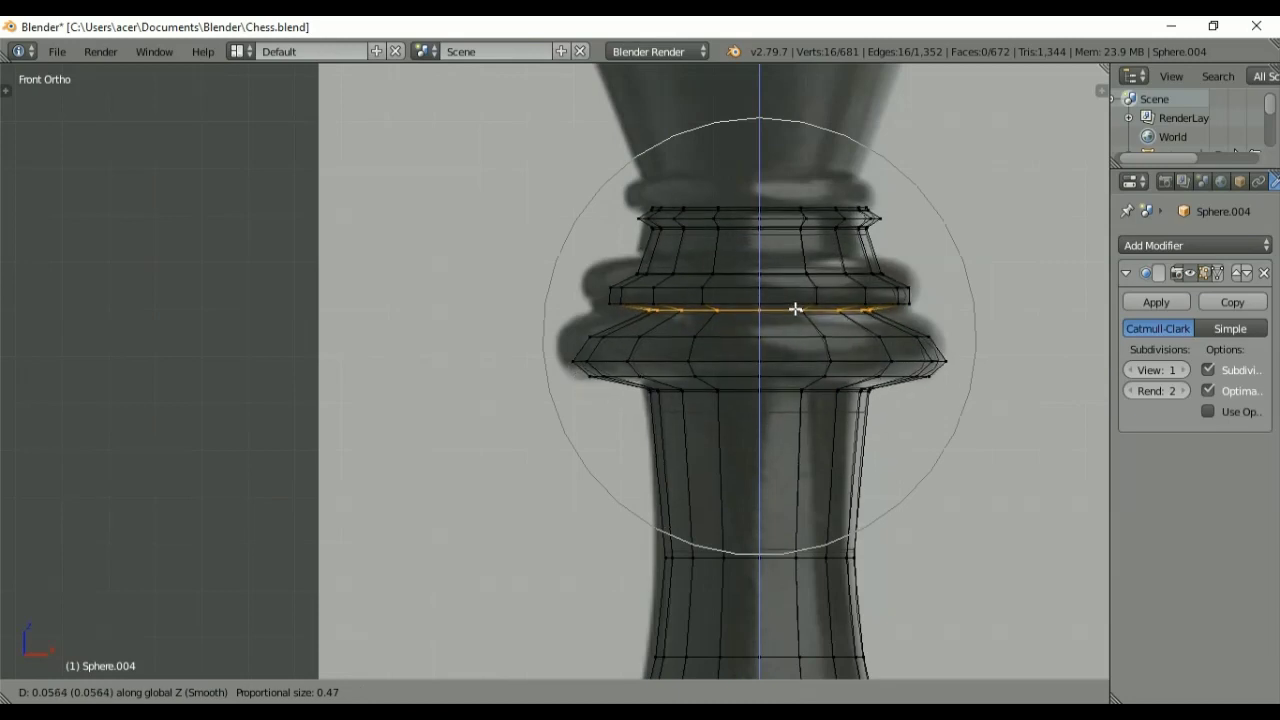
click(794, 310)
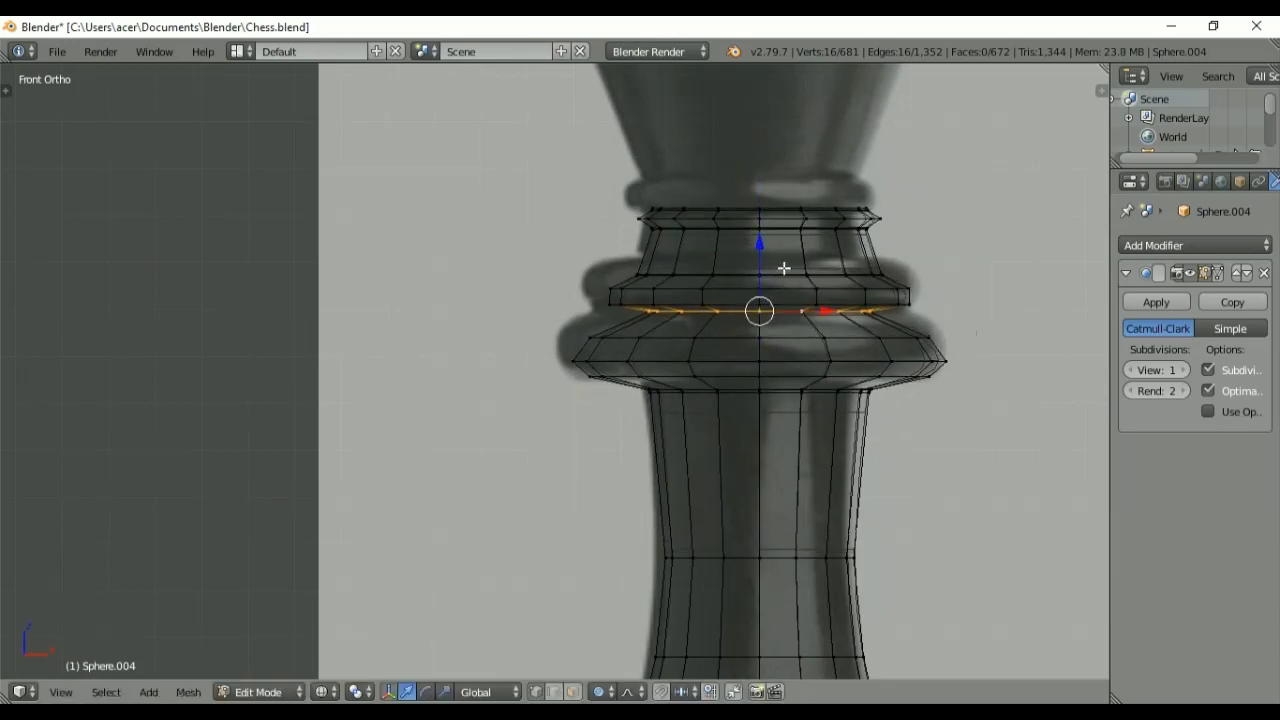
Step: Raise the edge loop just above the upper collar ring about 0.034 along Z with proportional editing
alt+right_click(784, 268)
key(g)
key(z)
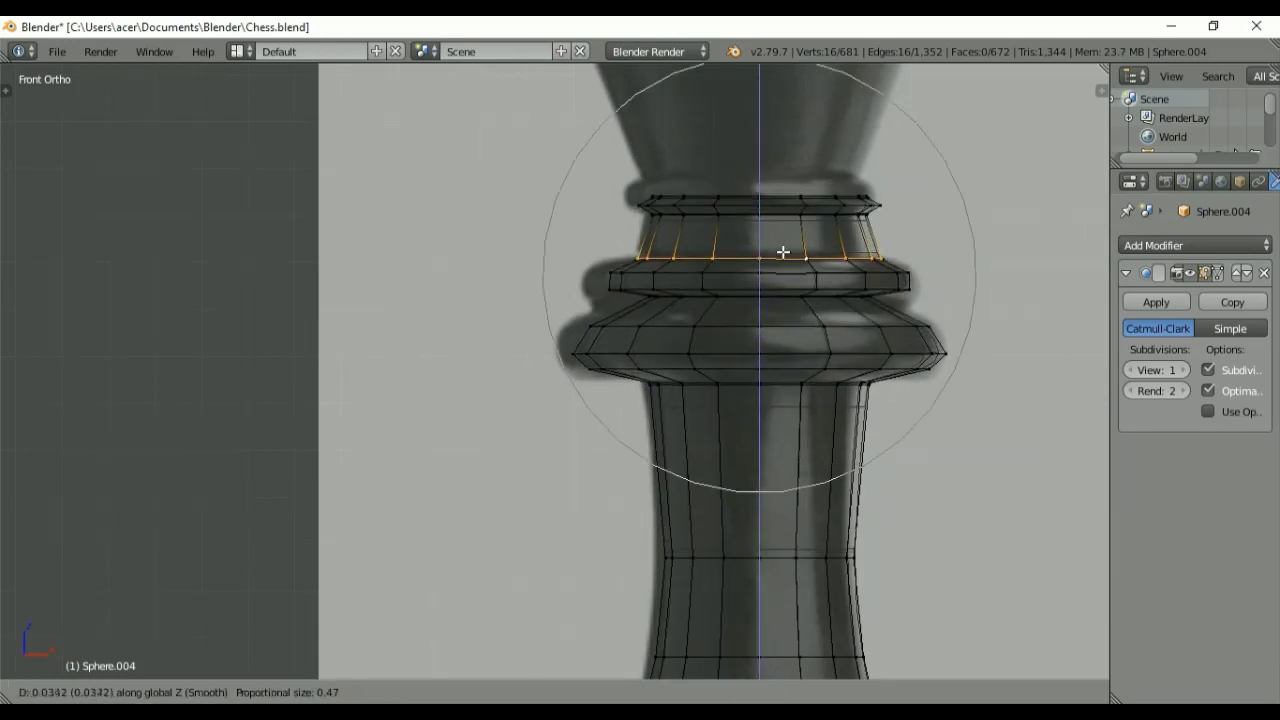
click(783, 252)
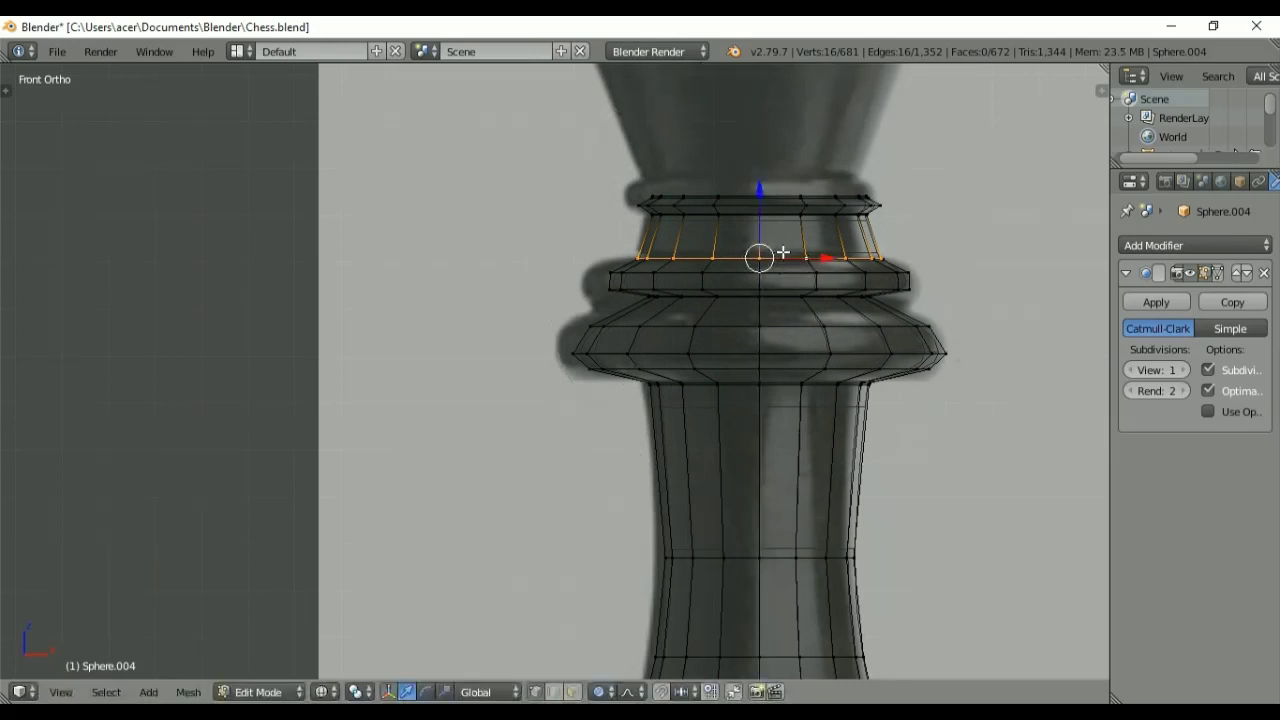
Step: Lower the groove loop between the collar rings slightly and scale it by about 1.3 with a proportional size of 0.24
alt+right_click(766, 298)
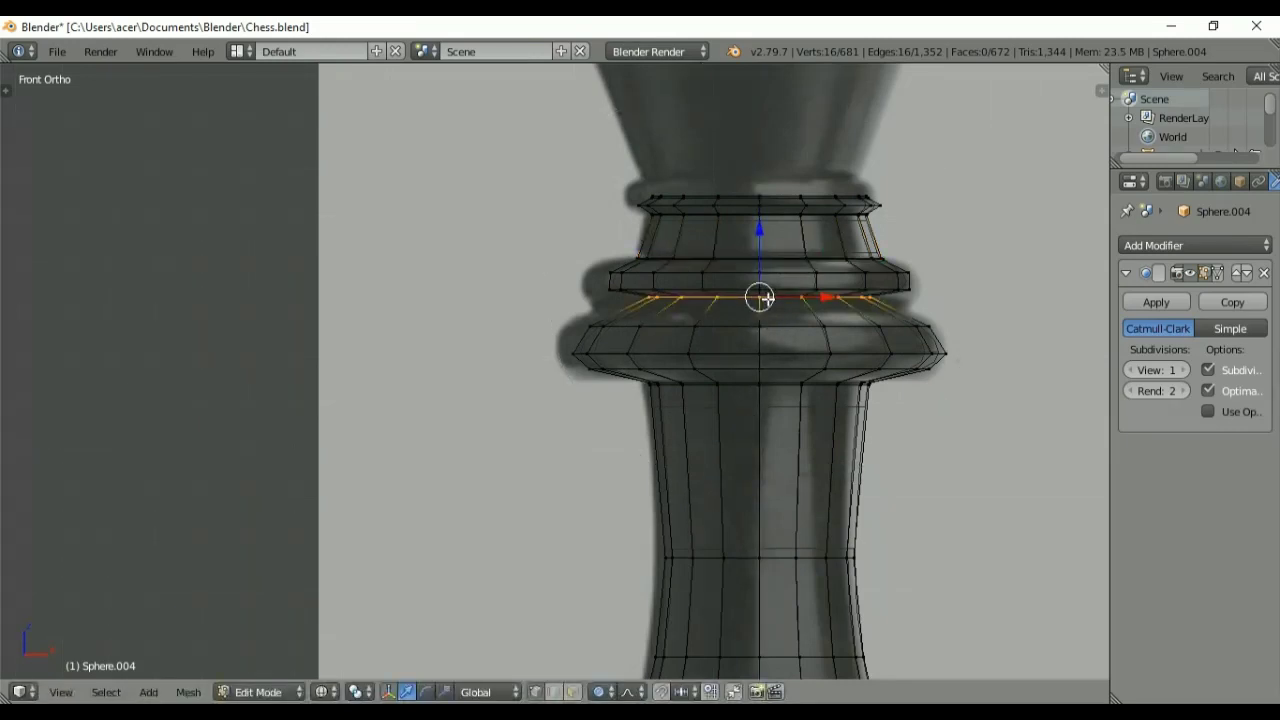
key(g)
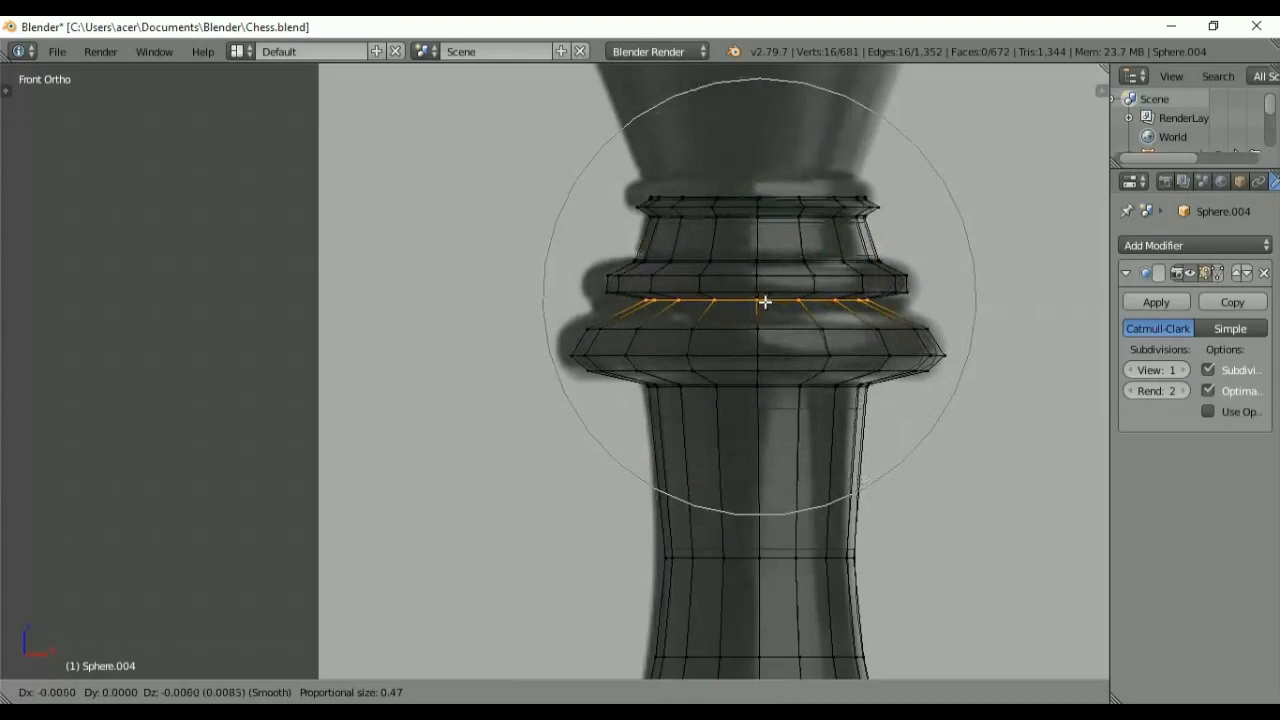
scroll(765, 301, up, 7)
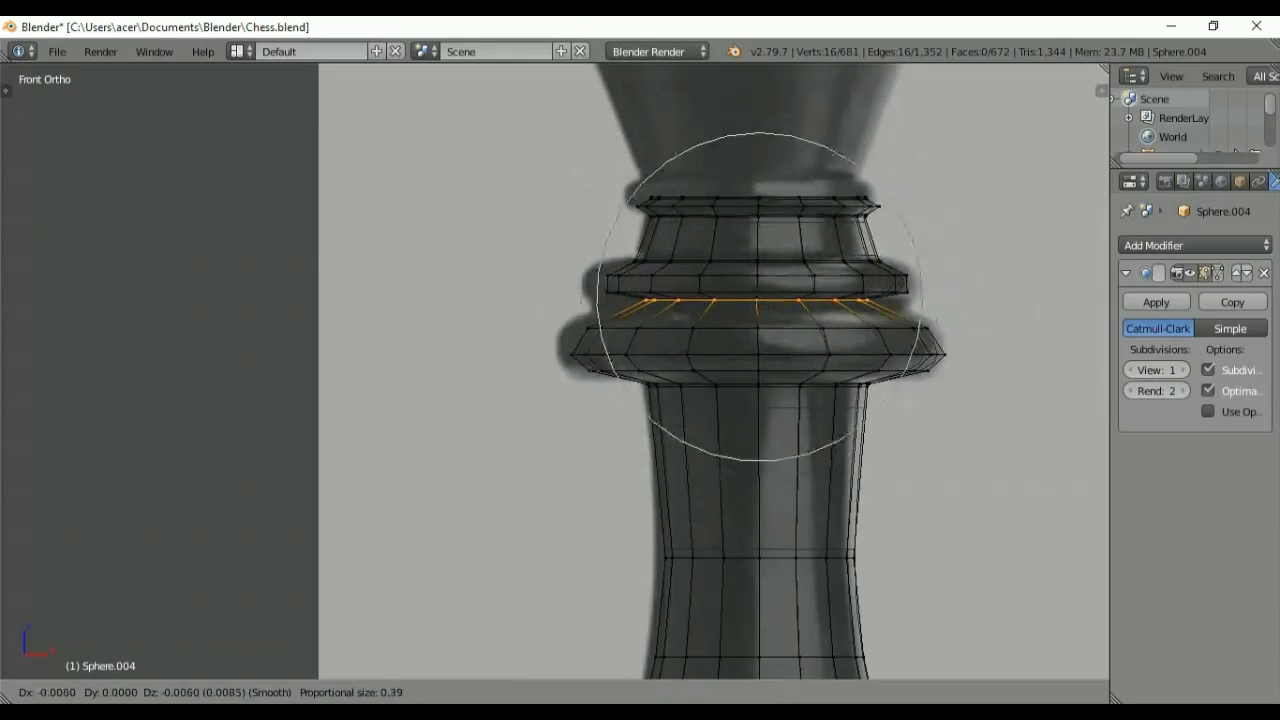
click(765, 311)
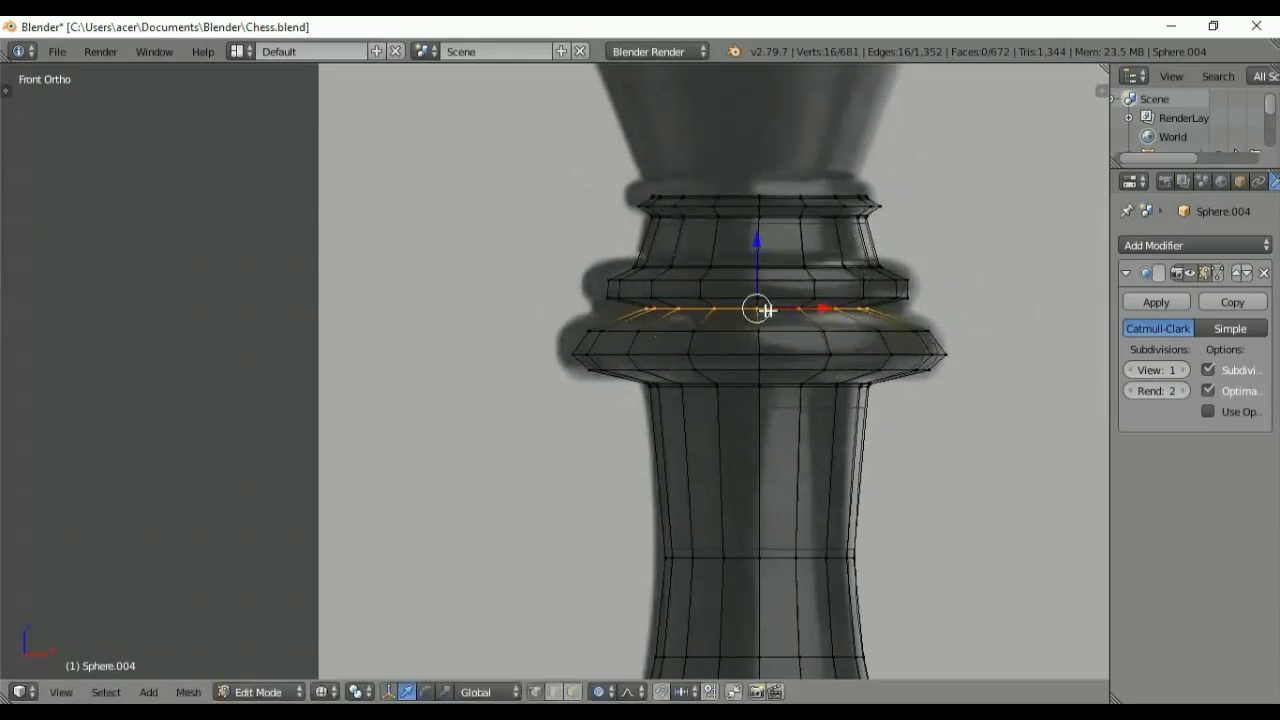
key(s)
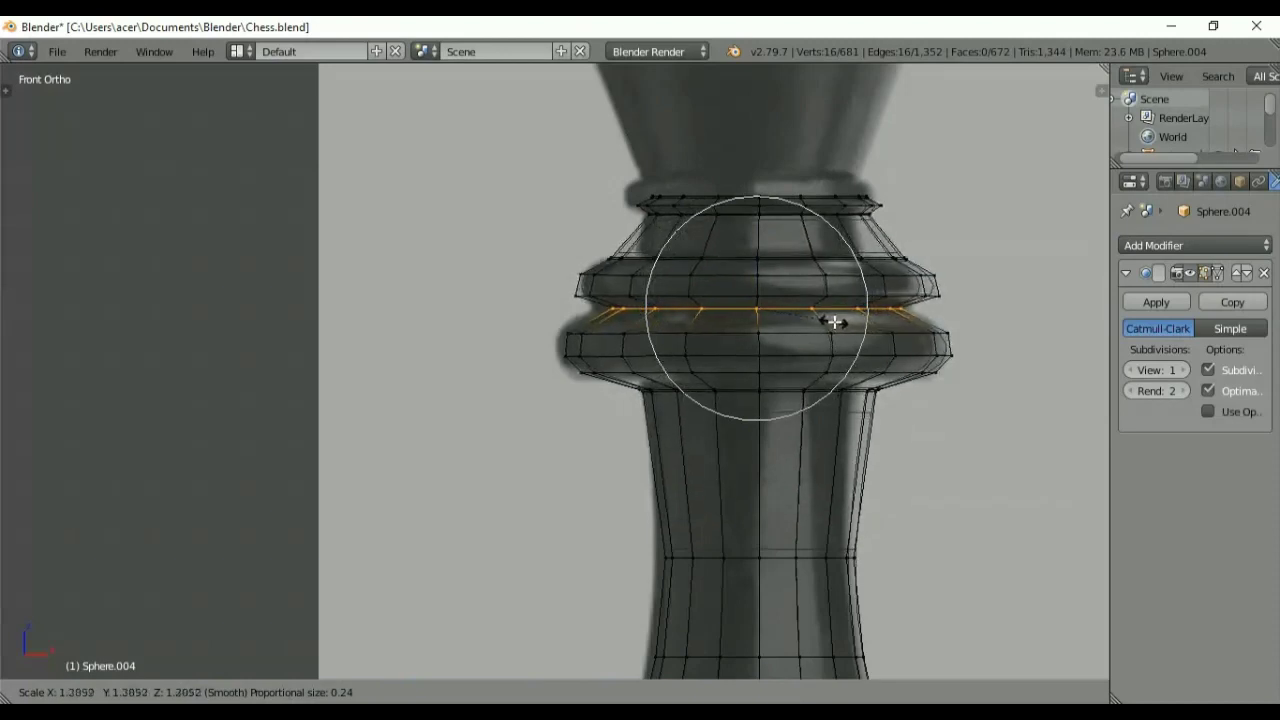
click(835, 321)
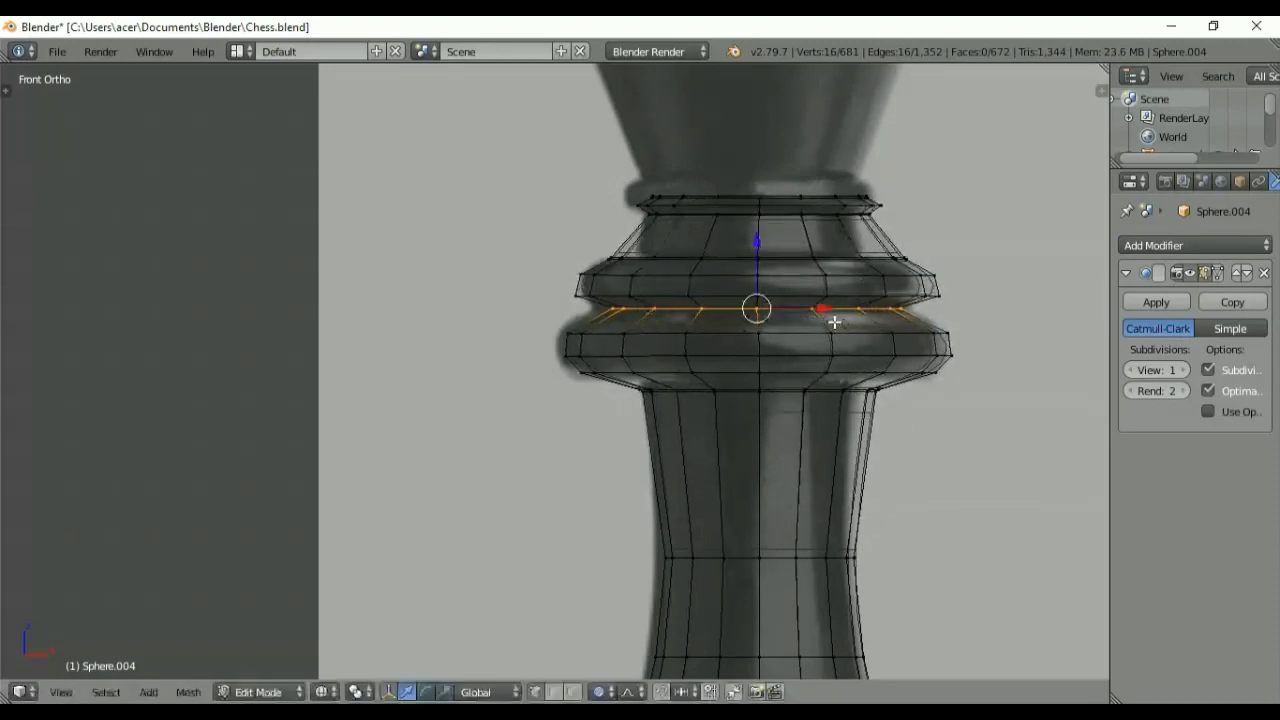
Step: Narrow the edge loop above the upper collar ring along X with a reduced proportional size of 0.18
alt+right_click(845, 256)
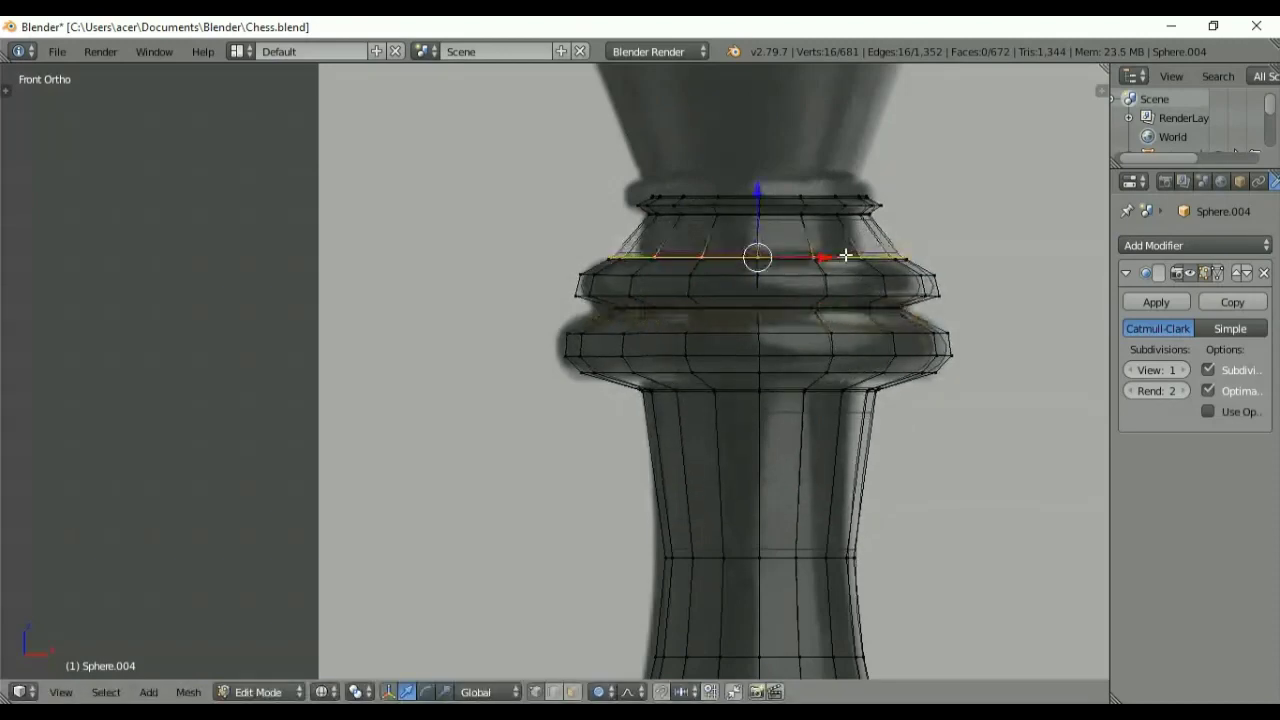
key(s)
key(x)
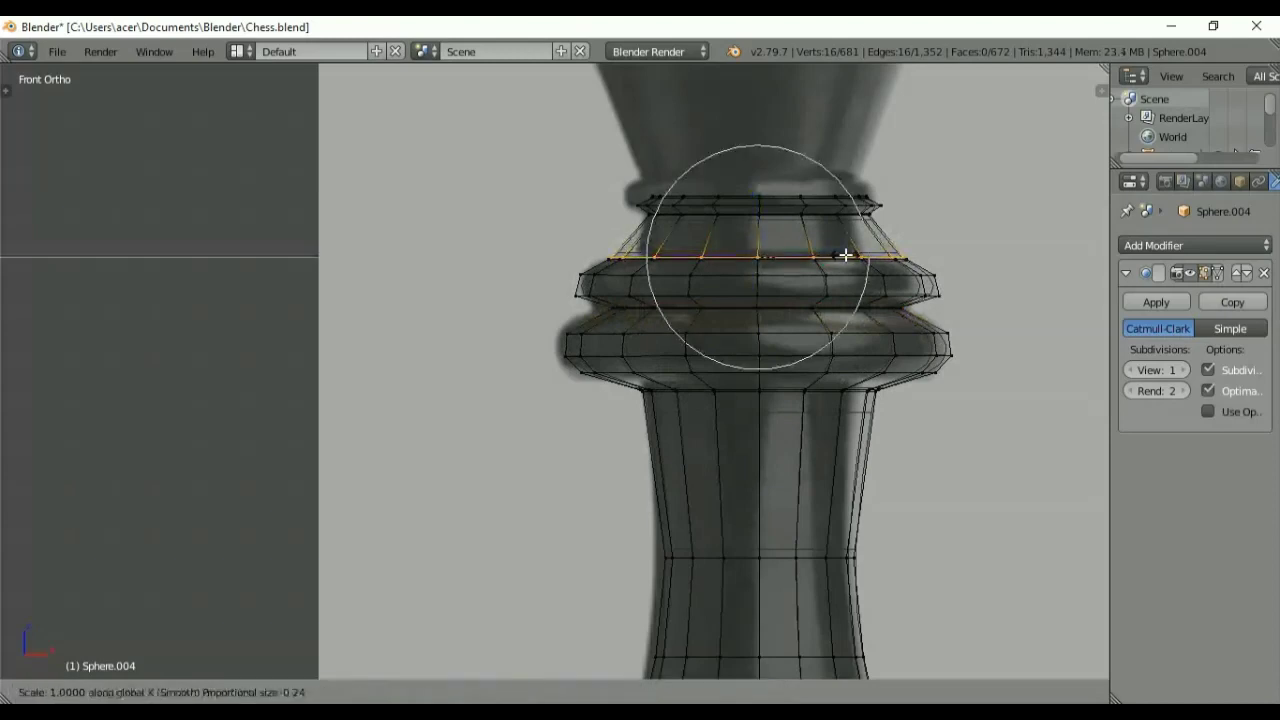
scroll(837, 255, up, 2)
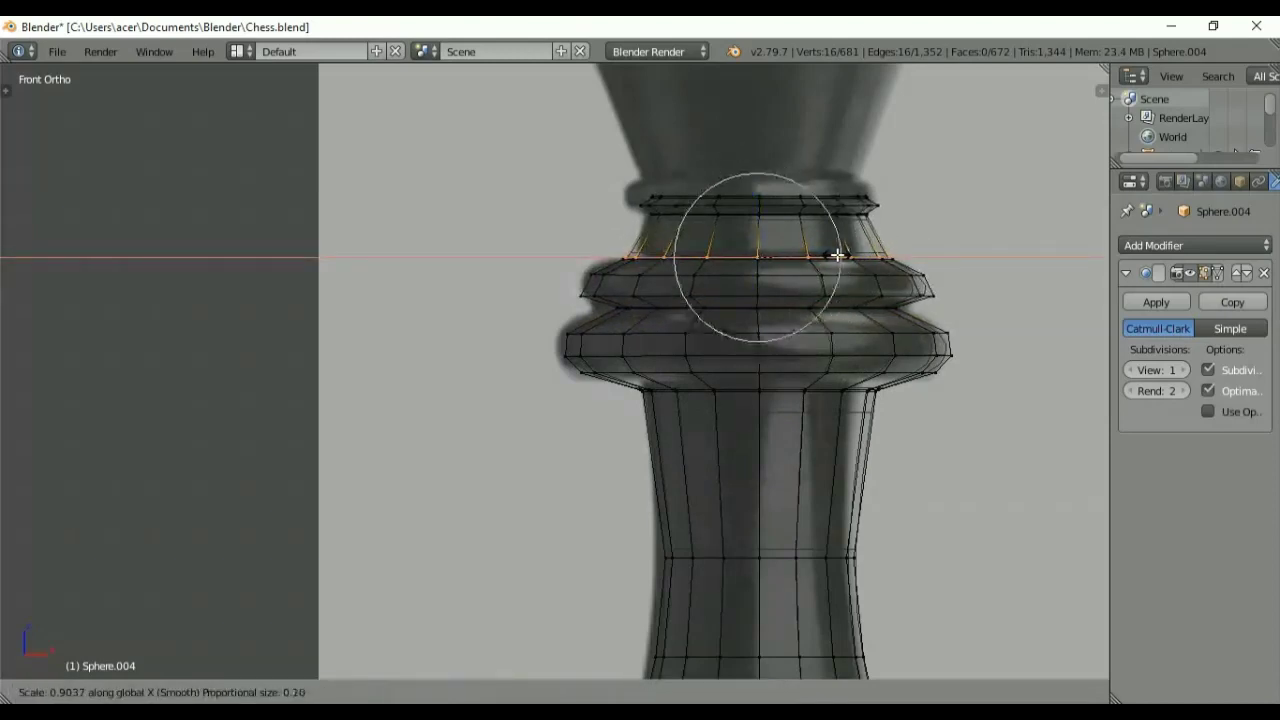
click(831, 260)
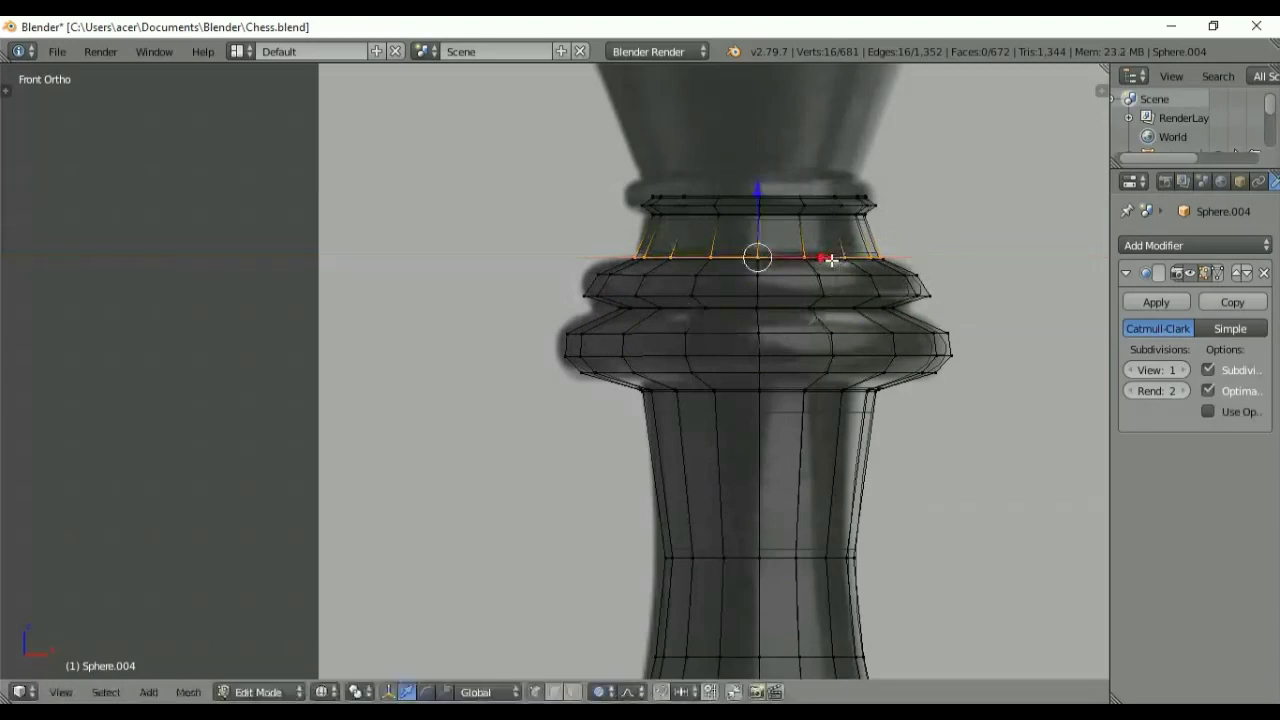
Step: Raise the upper edge loop of the upper collar ring slightly along Z with a proportional size of 0.18
alt+right_click(810, 275)
key(g)
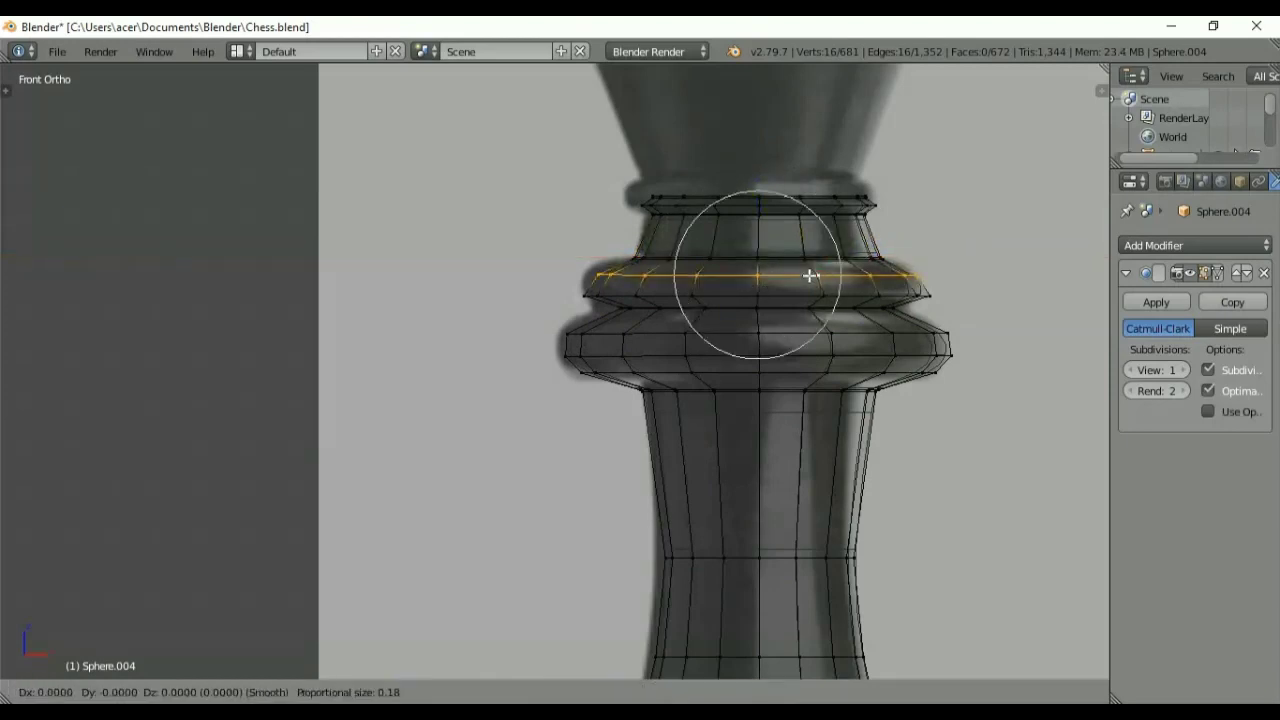
key(z)
click(810, 268)
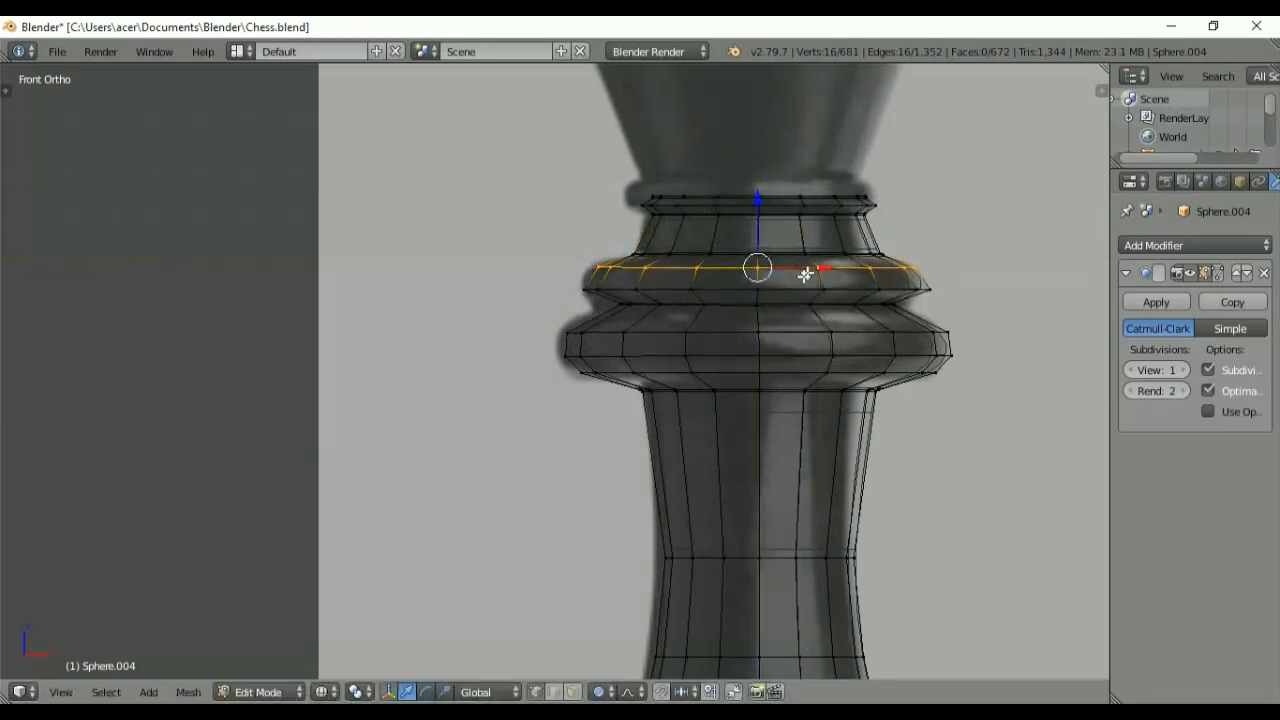
Step: Scale the groove loop between the collar rings by about 1.11 with a proportional size of 0.18
alt+right_click(790, 304)
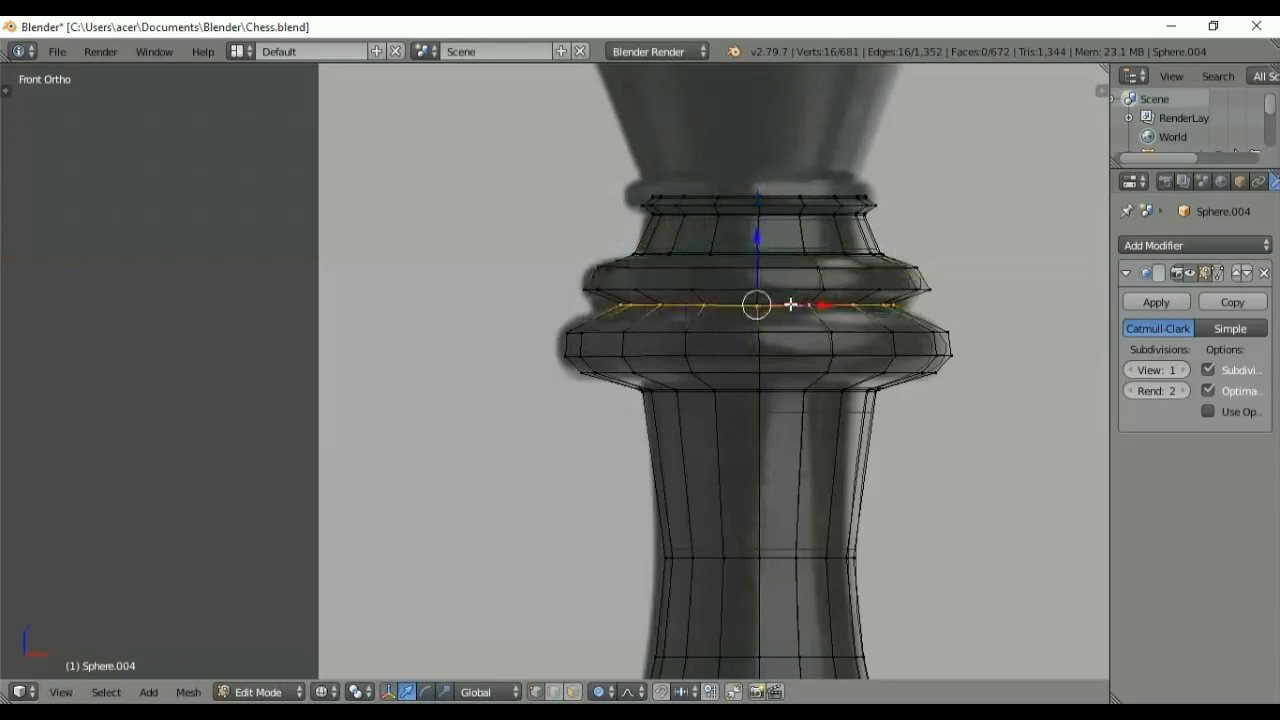
key(s)
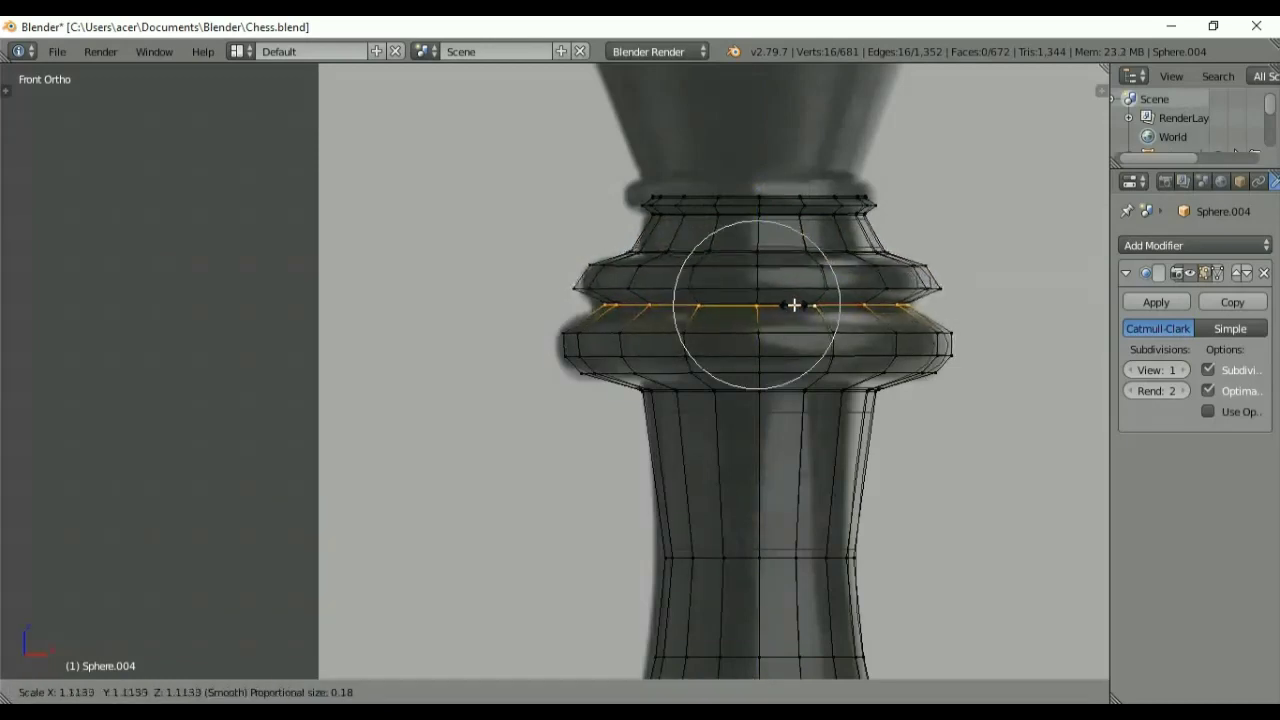
click(794, 304)
Step: Scale down the edge loop where the stem meets the lower collar ring slightly to match the reference
alt+right_click(809, 391)
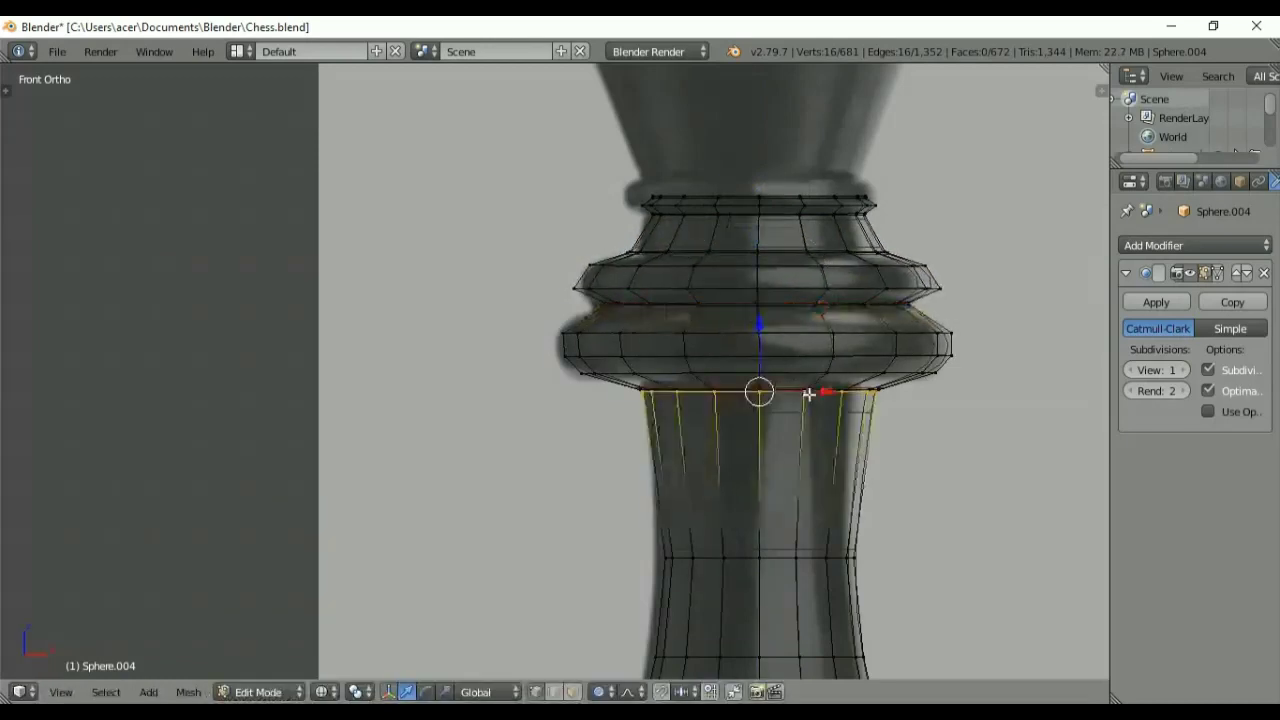
key(s)
click(869, 428)
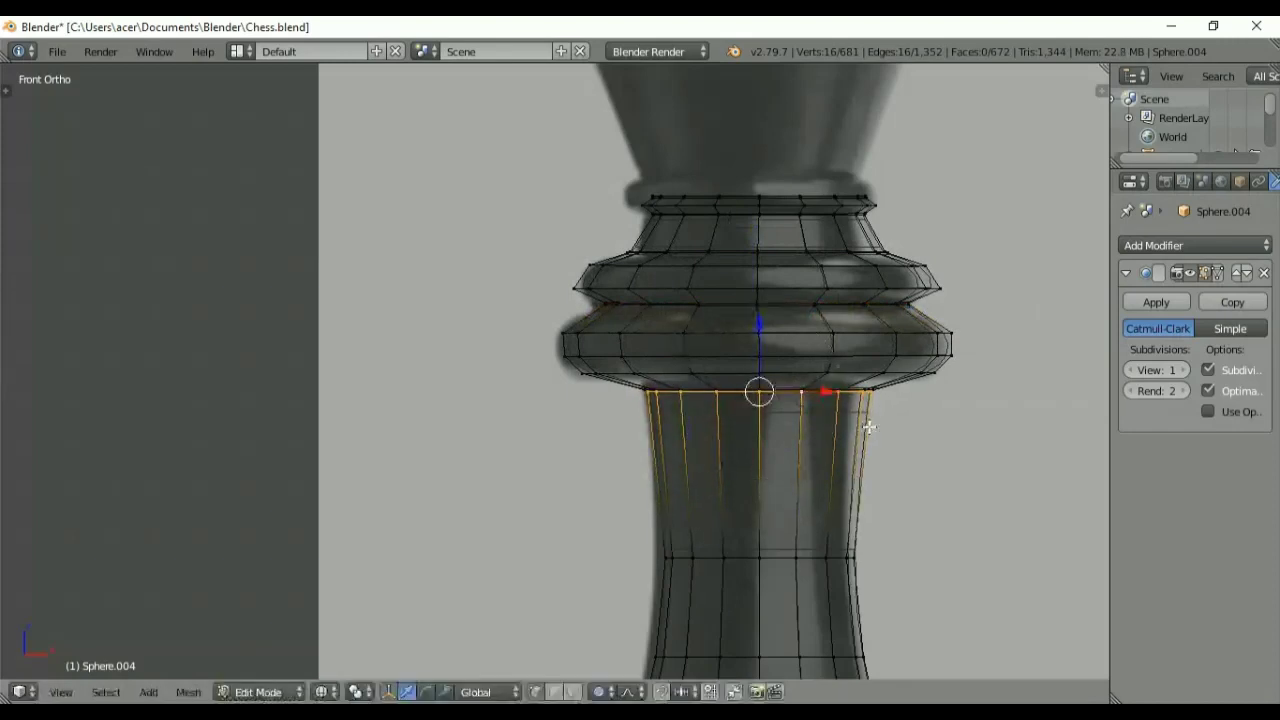
Step: Check the smoothed king body in Object Mode, then shift its whole mesh about -0.016 along X in Edit Mode
key(Tab)
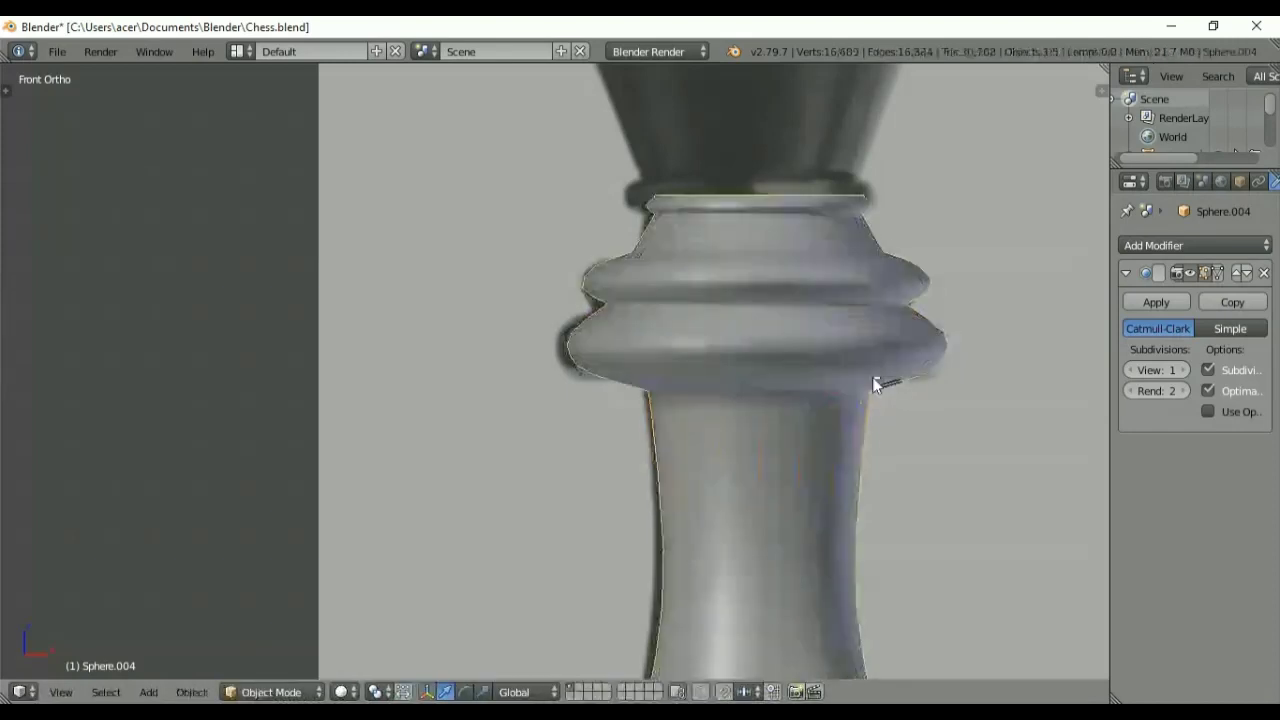
key(z)
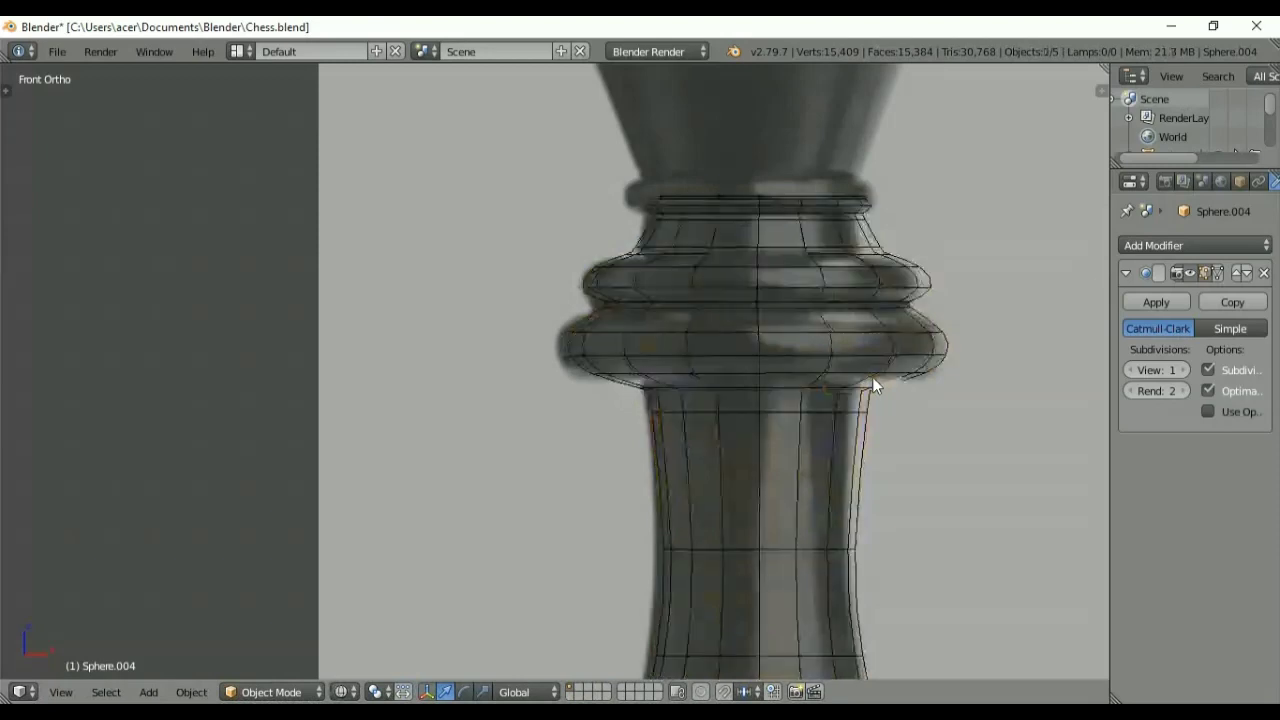
key(Tab)
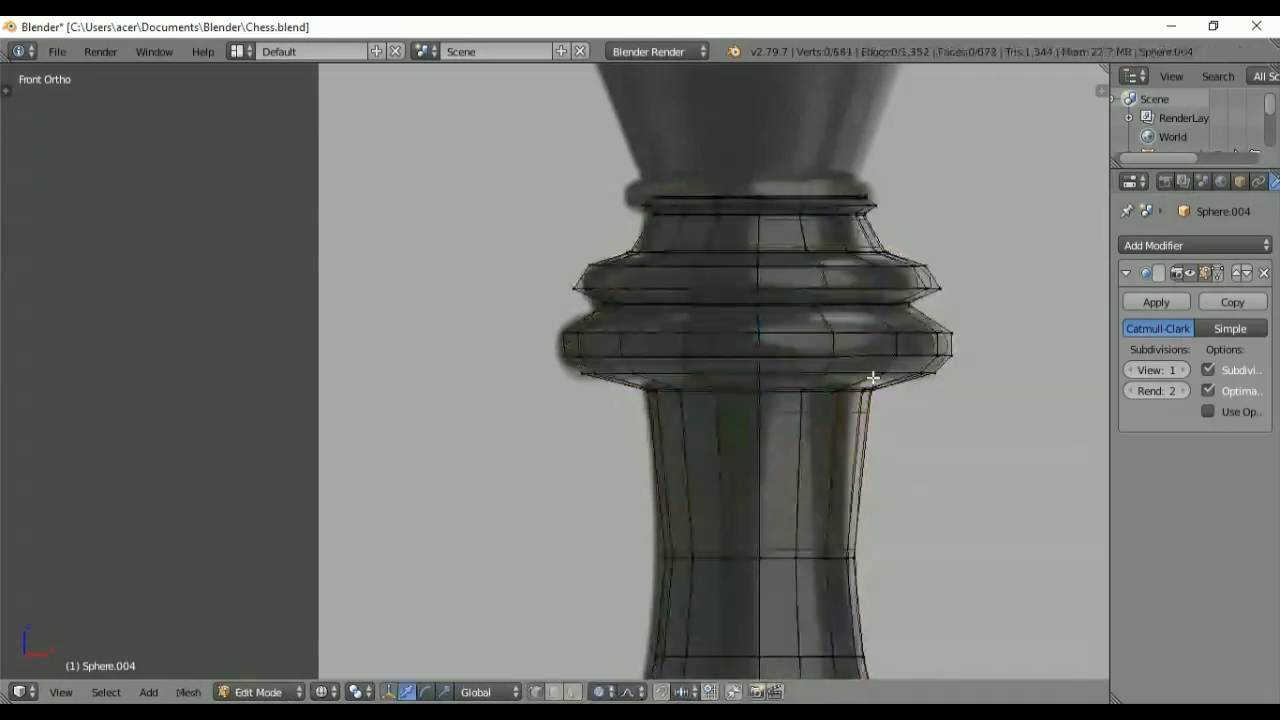
key(a)
key(g)
key(x)
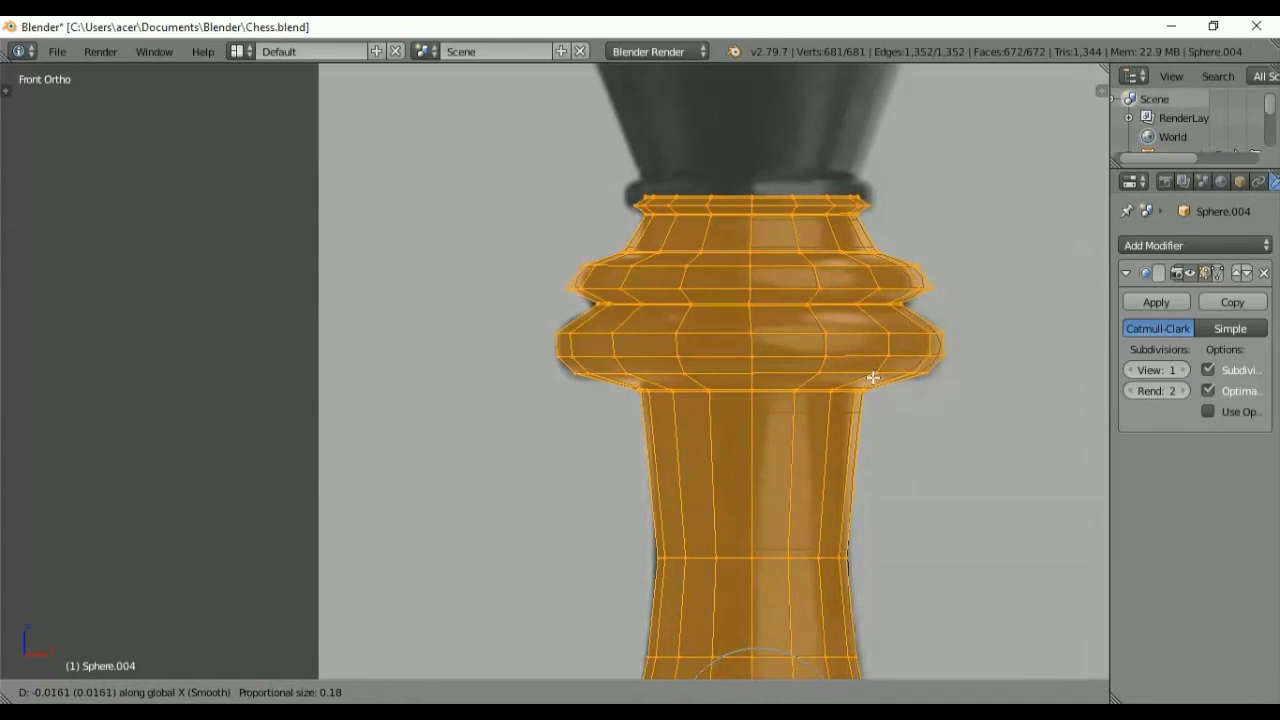
click(873, 377)
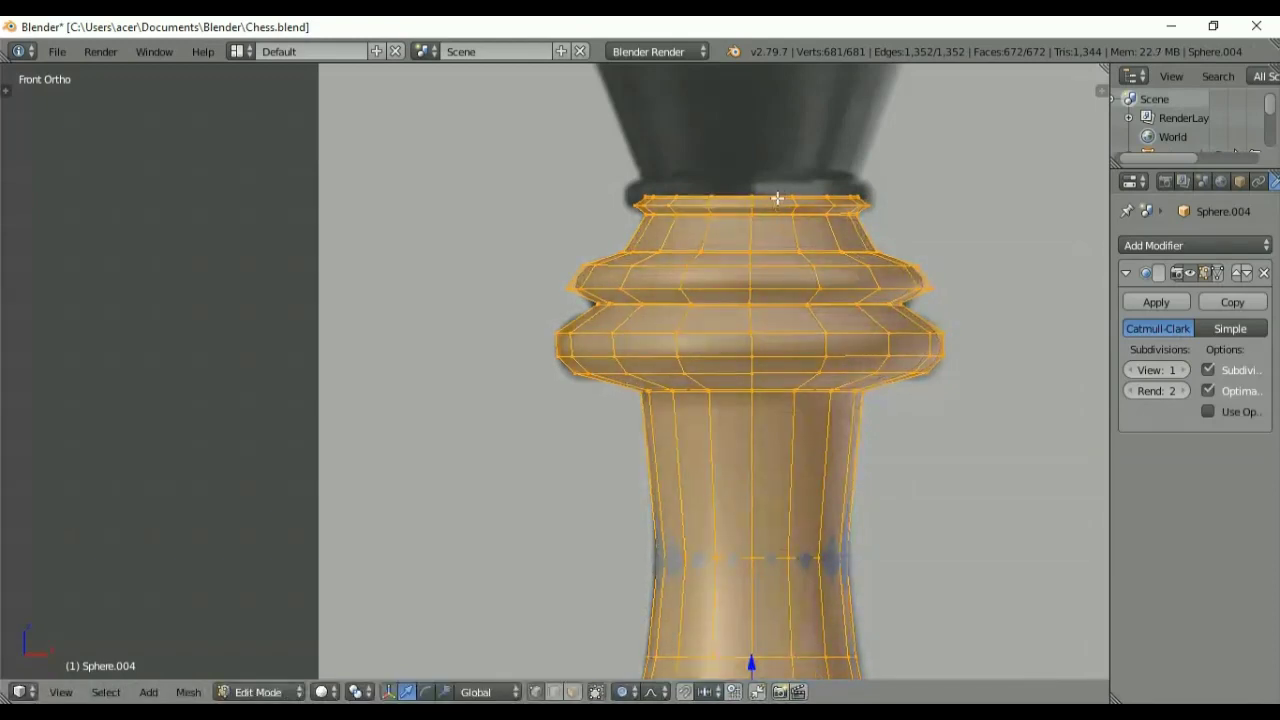
Step: Raise the narrow rim ring at the body's top about 0.028 along Z and scale it by about 1.15
alt+right_click(777, 198)
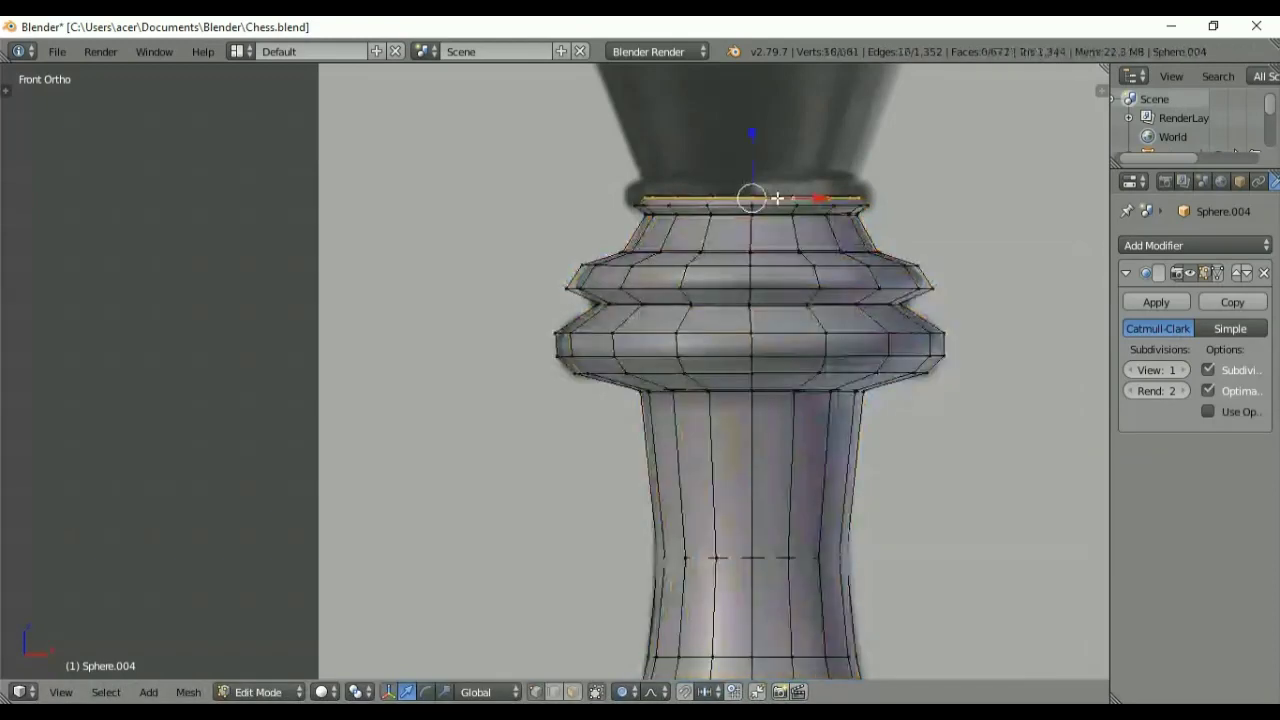
key(ctrl+KP_Add)
key(ctrl+KP_Add)
key(ctrl+KP_Add)
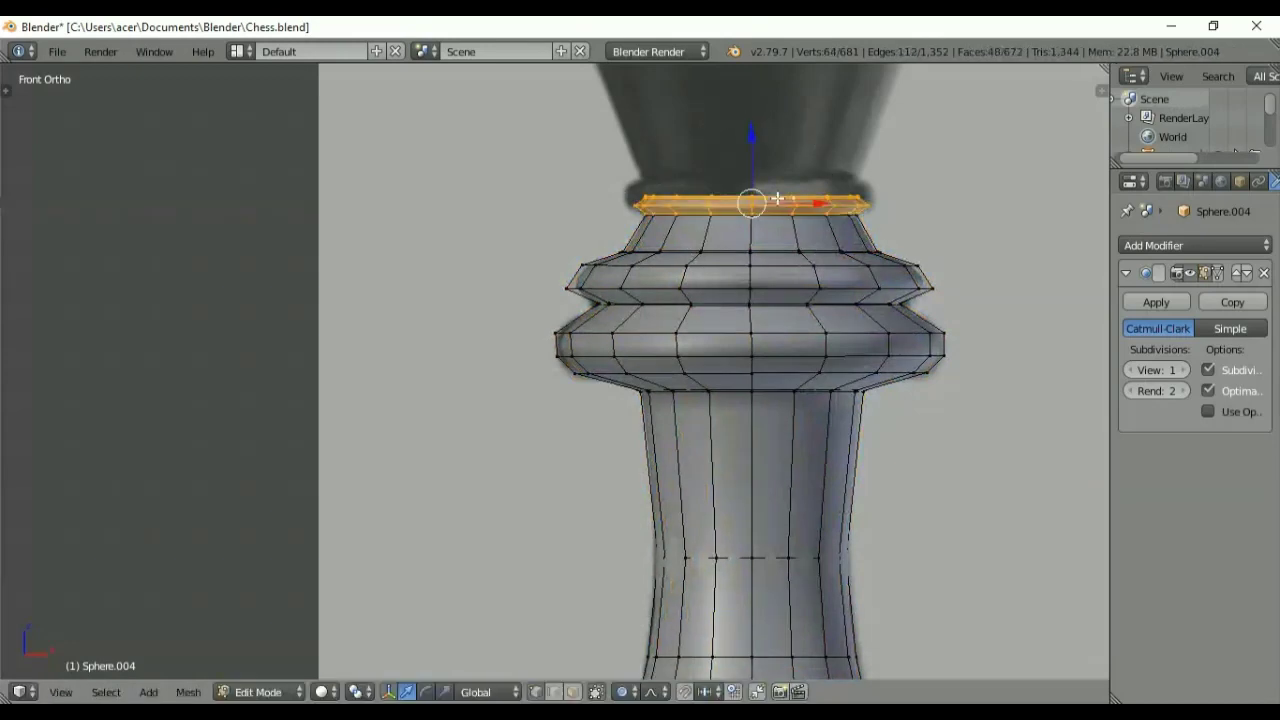
key(alt+z)
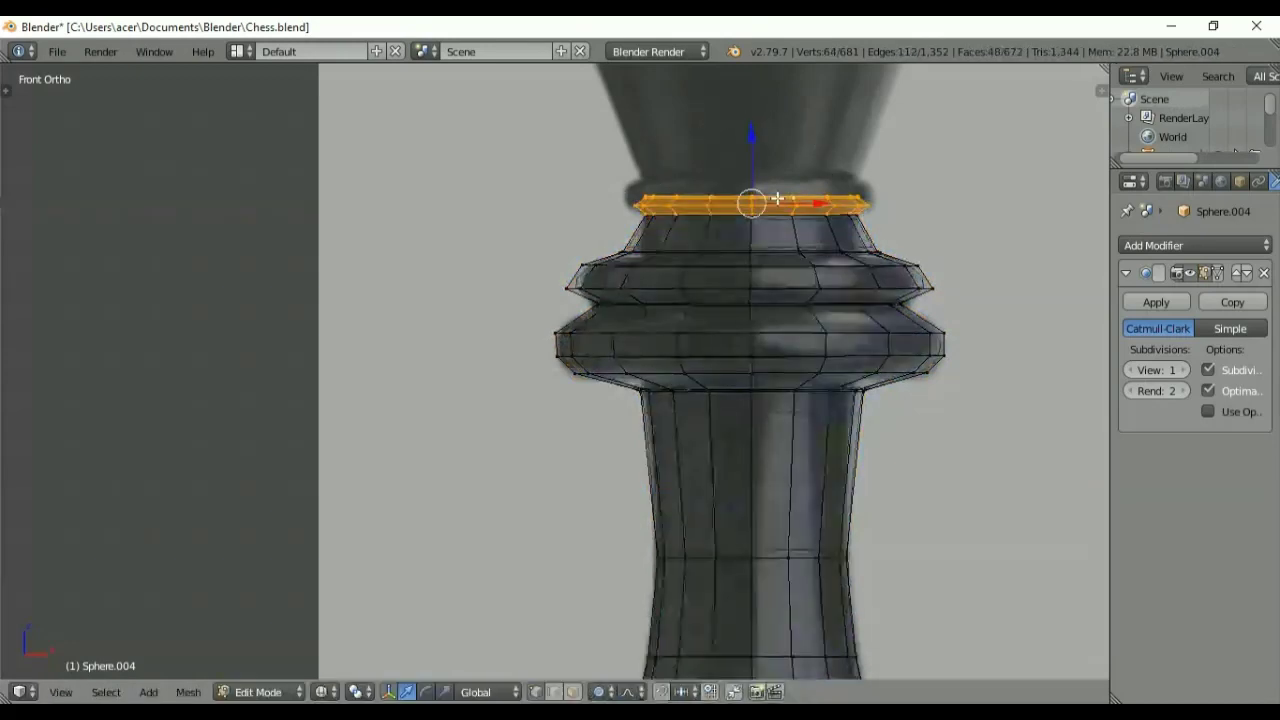
key(g)
key(z)
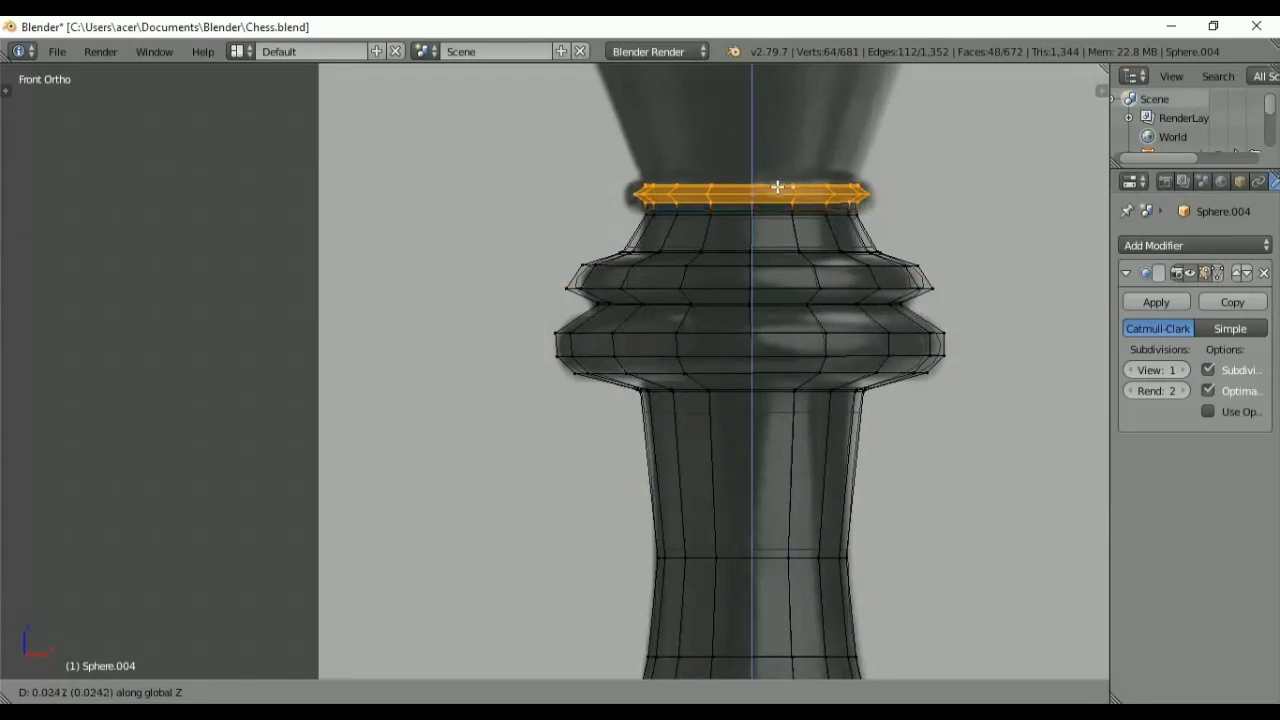
right_click(777, 188)
key(ctrl+KP_Add)
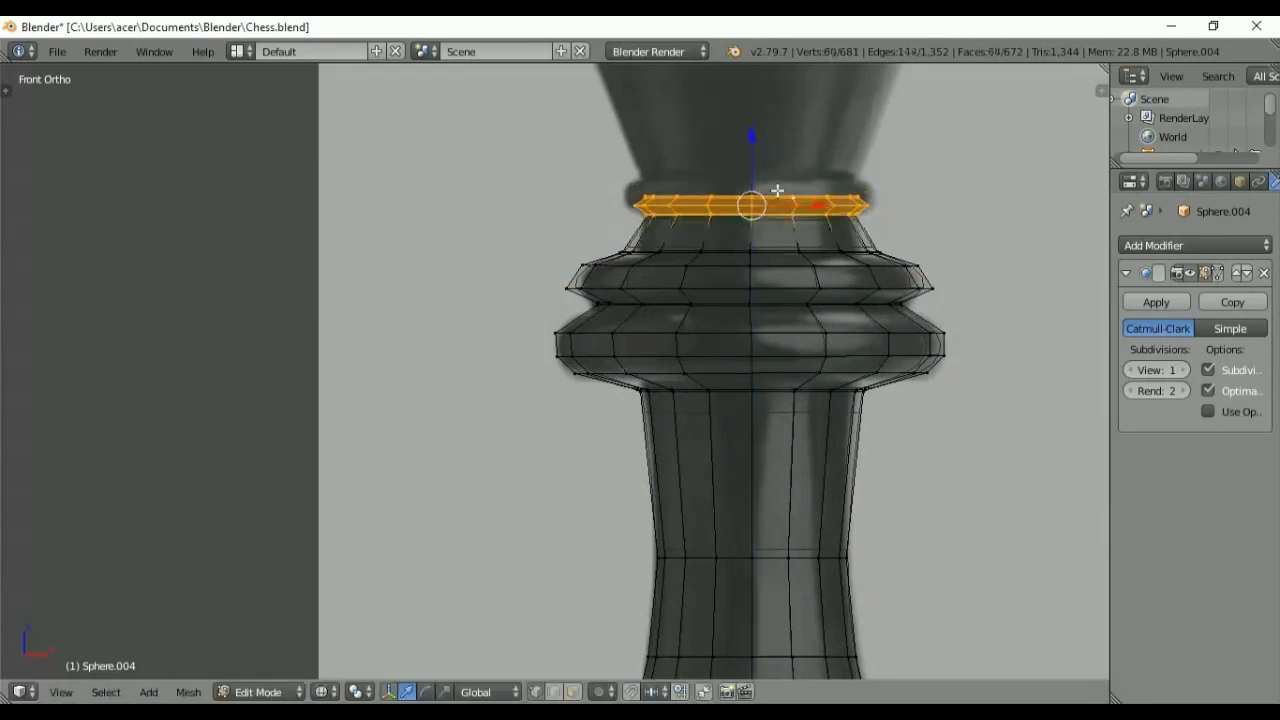
key(g)
key(z)
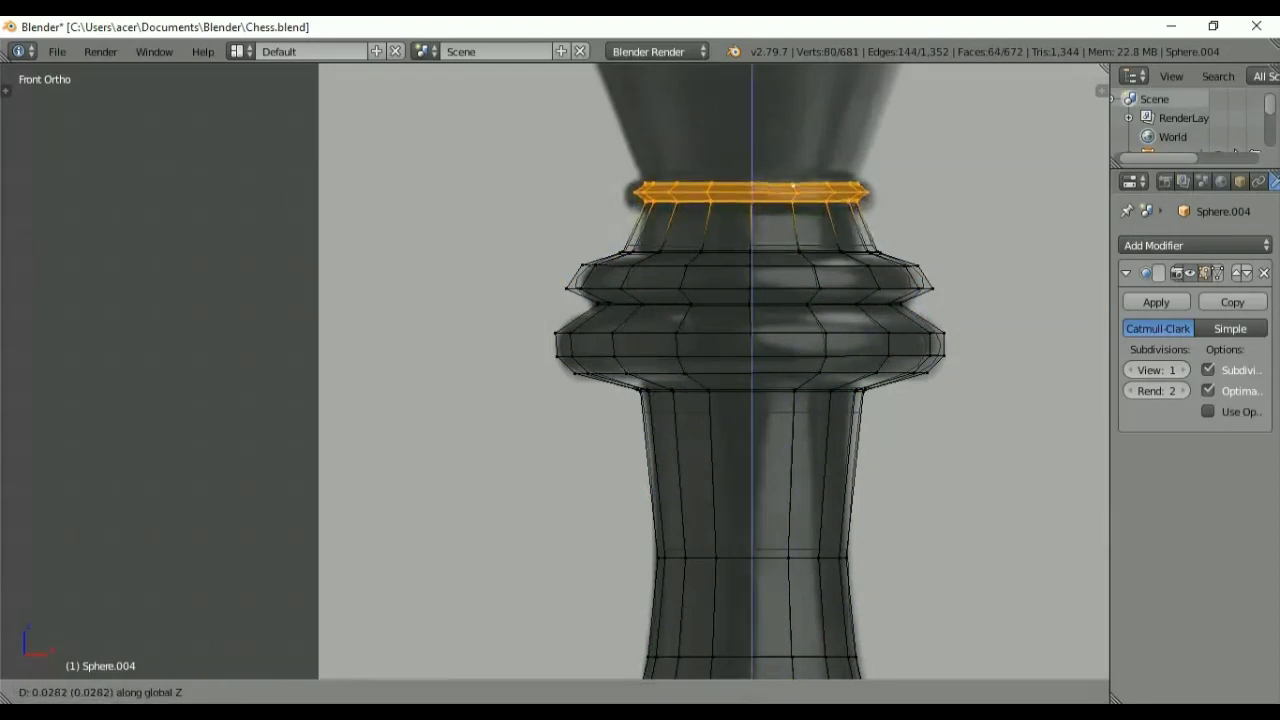
click(777, 177)
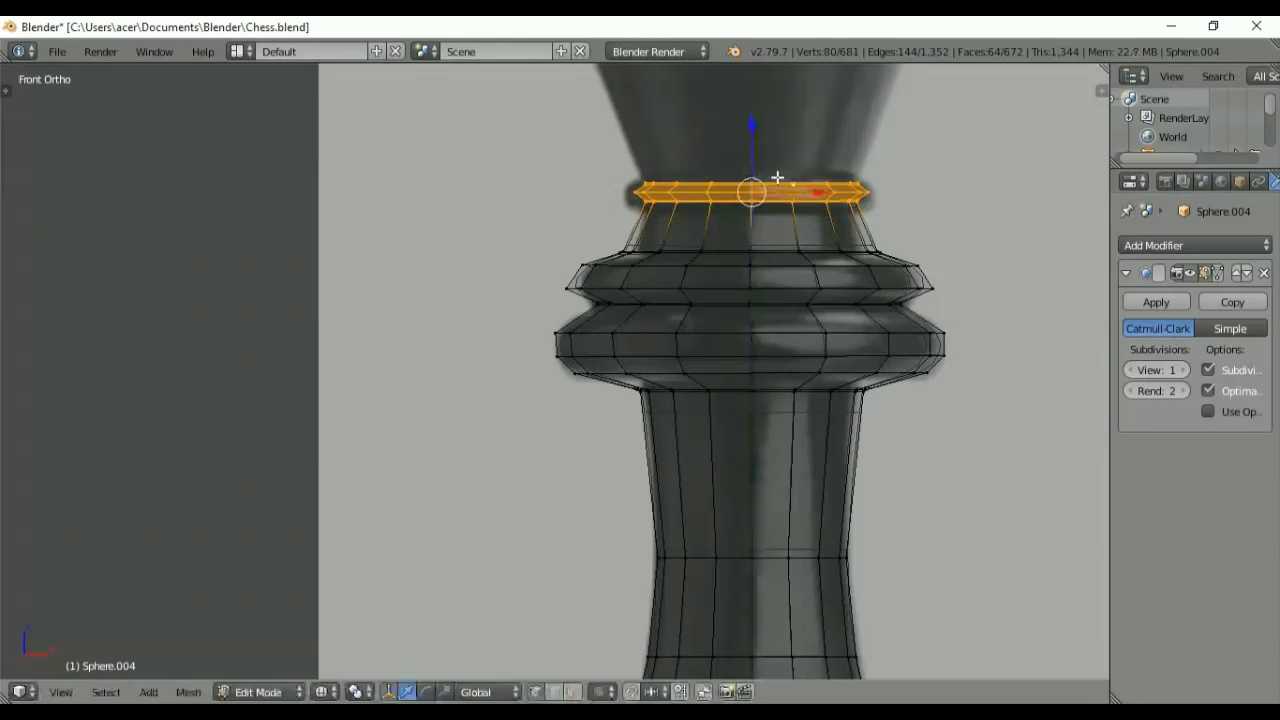
key(s)
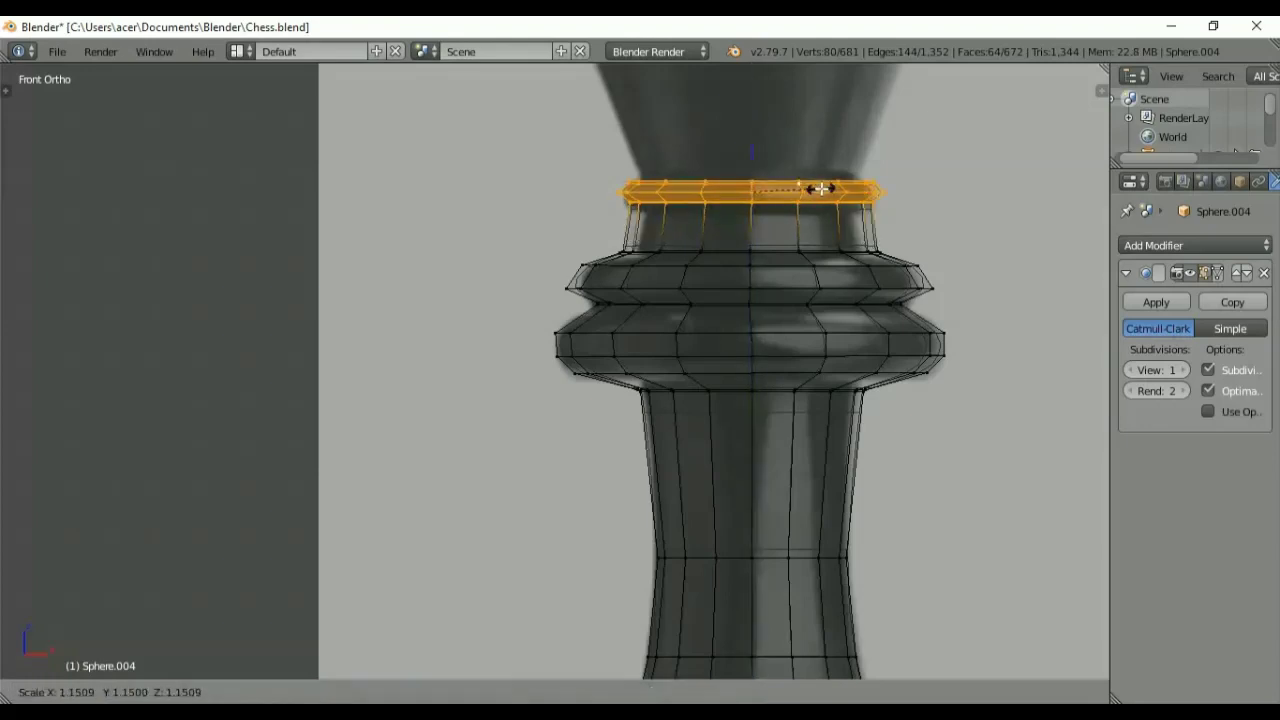
click(820, 188)
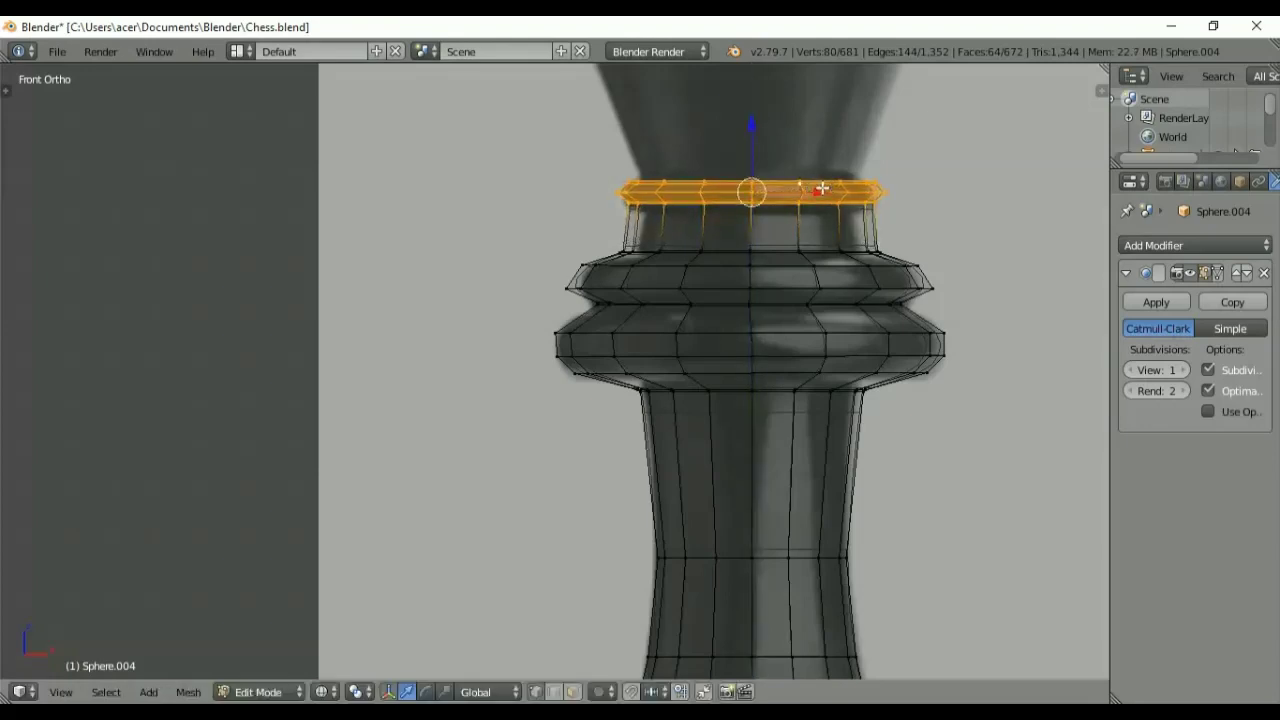
Step: Add an edge loop around the neck just below the top rim ring and scale it to about 0.88
key(ctrl+r)
click(832, 215)
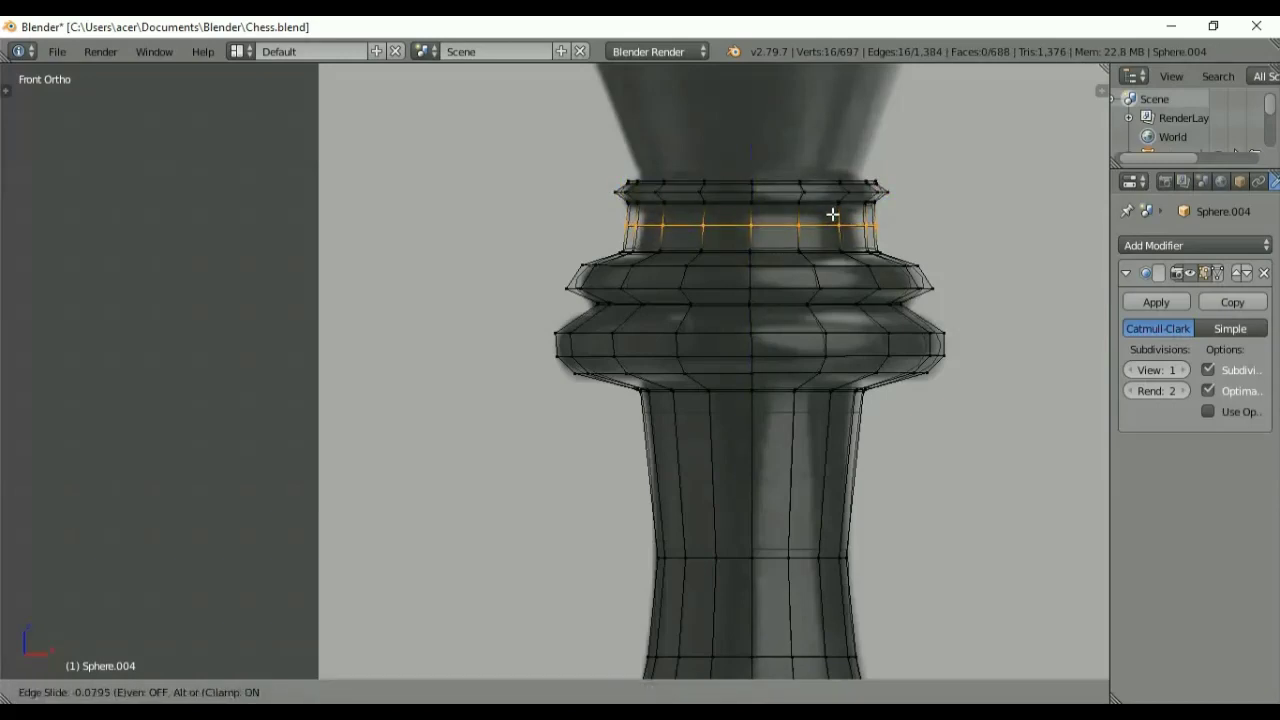
click(832, 215)
key(s)
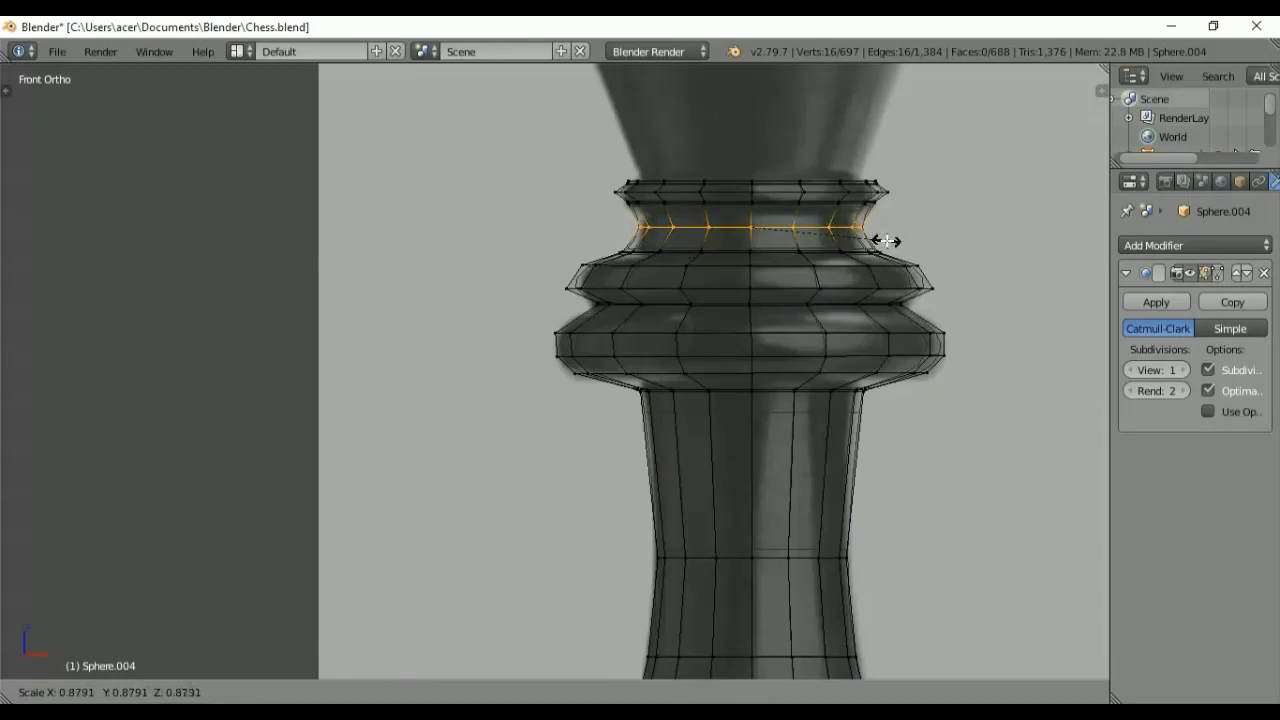
click(887, 241)
Step: Bevel the new neck loop by about 0.042 with one segment and narrow the resulting band slightly without changing its height
key(ctrl+b)
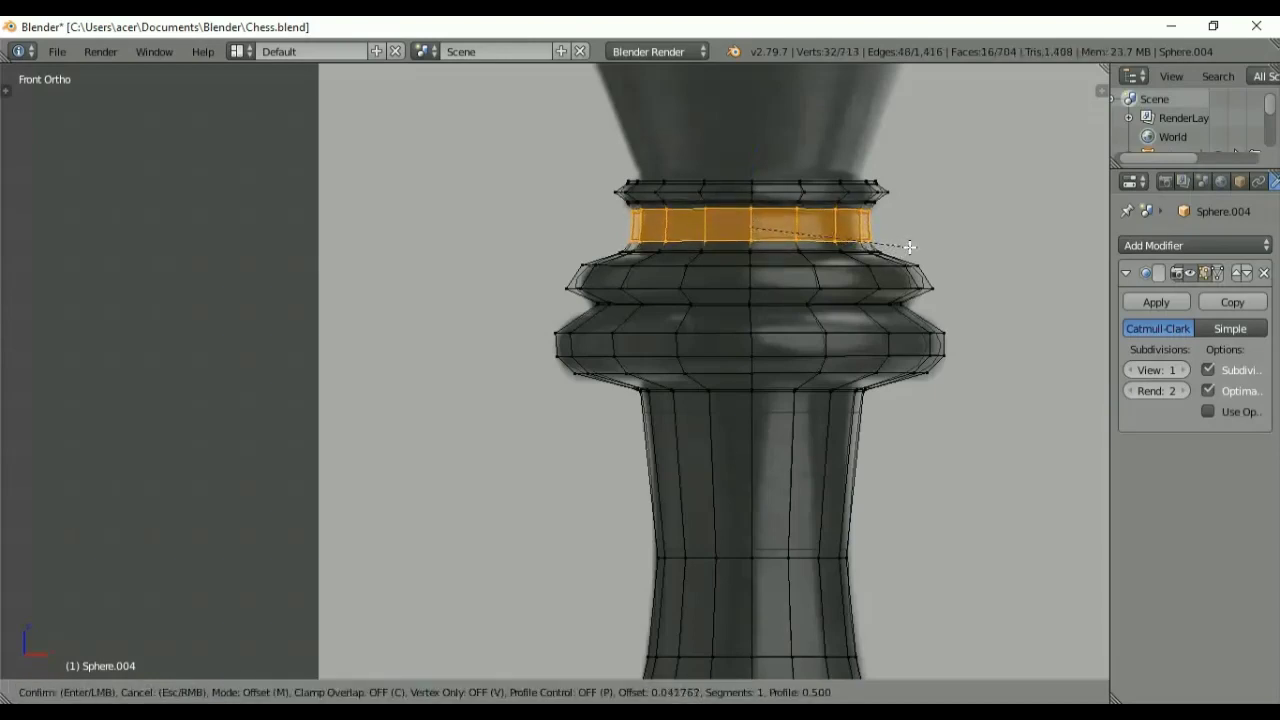
click(911, 246)
key(s)
key(shift+z)
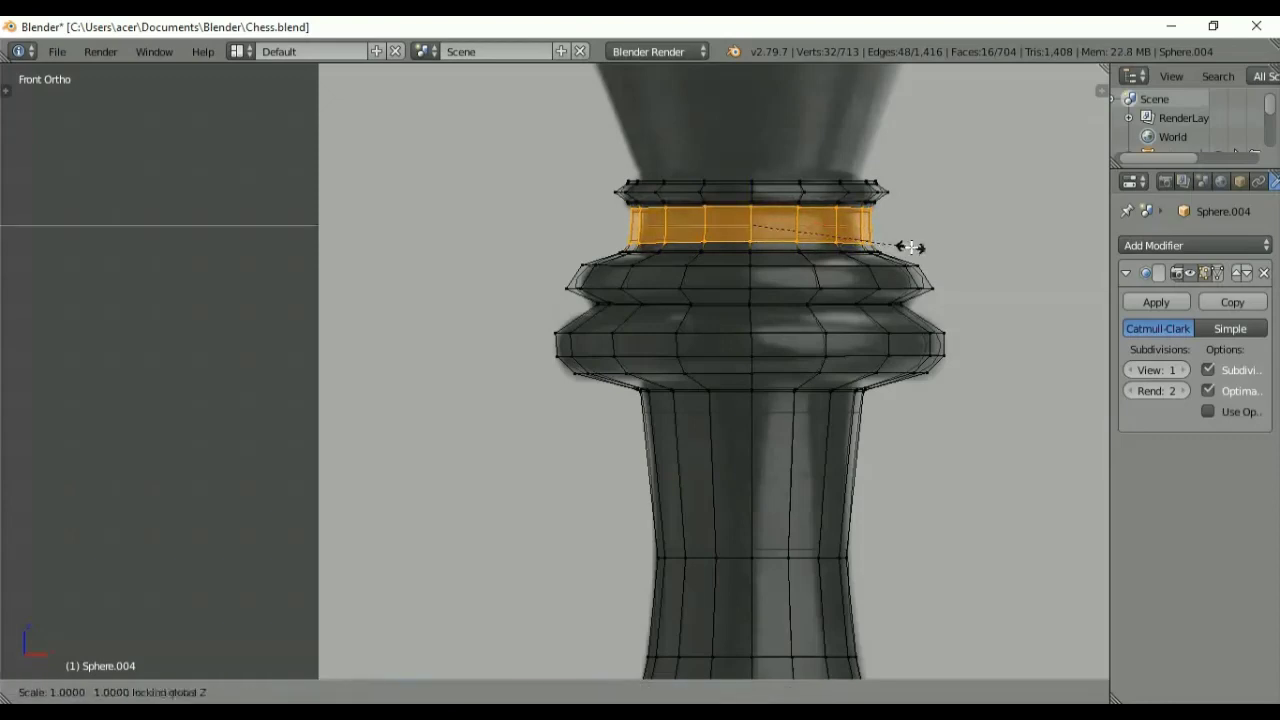
click(905, 243)
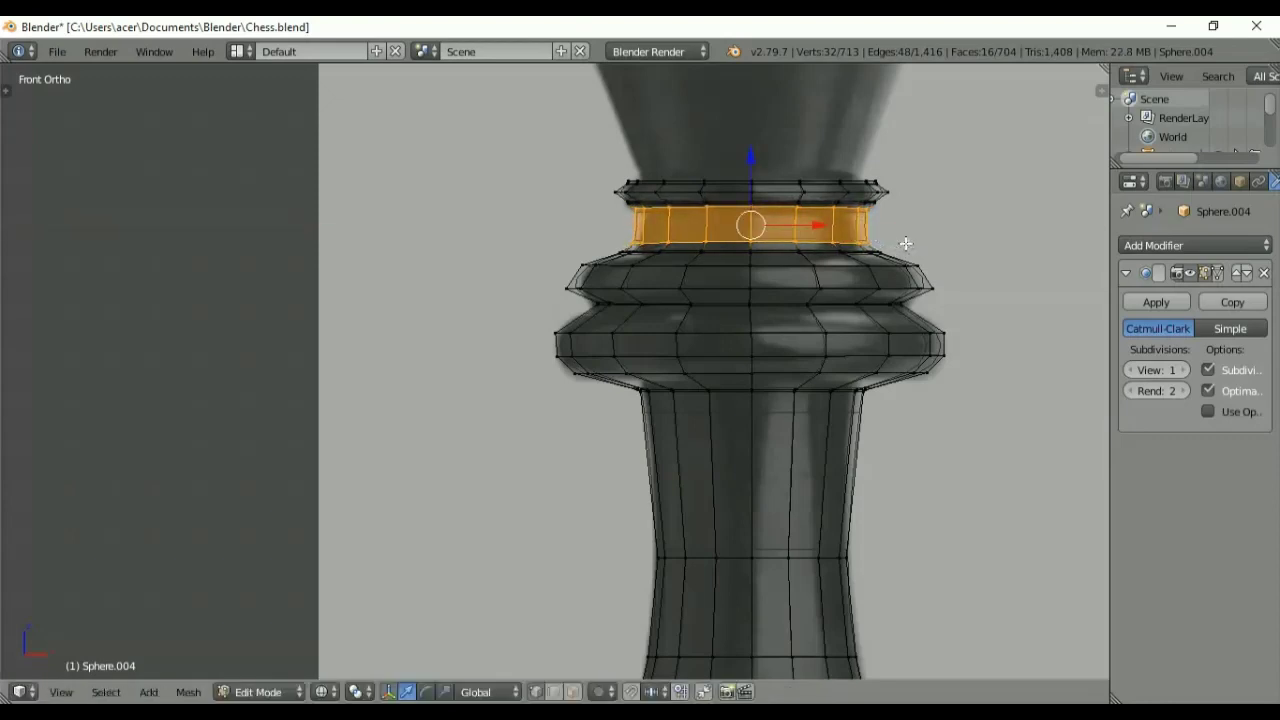
key(ctrl+b)
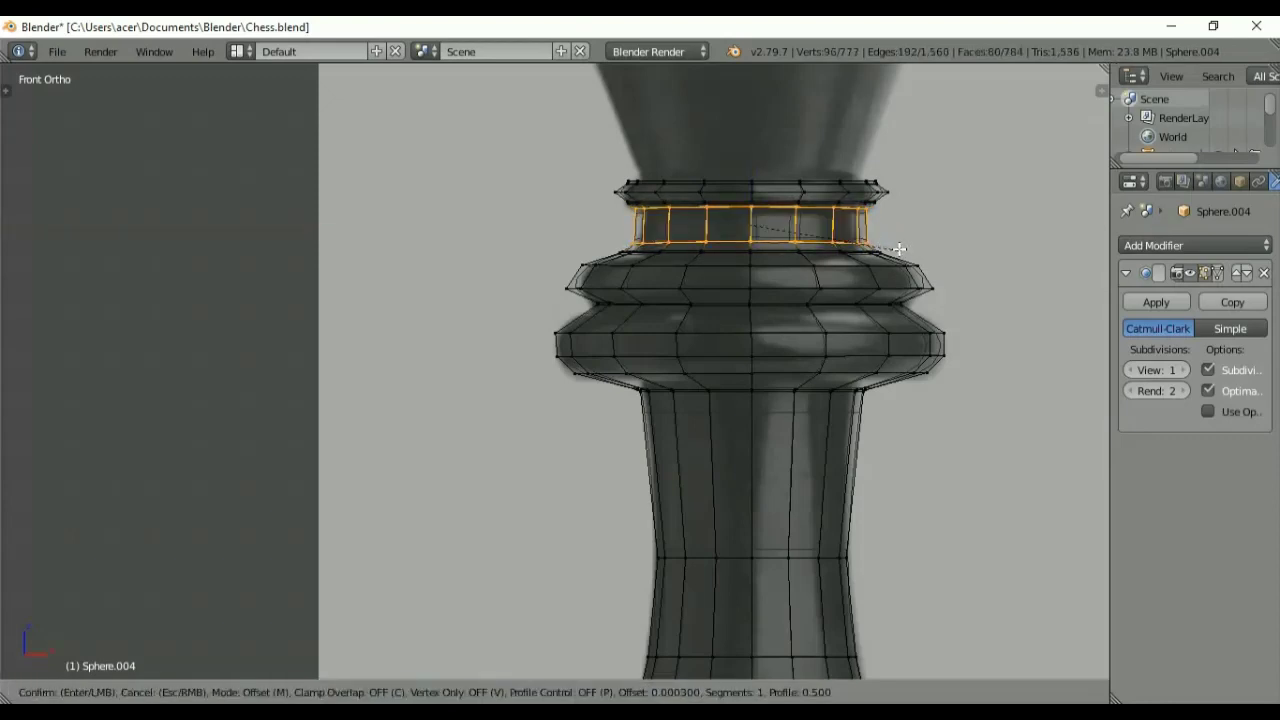
right_click(898, 250)
alt+right_click(773, 243)
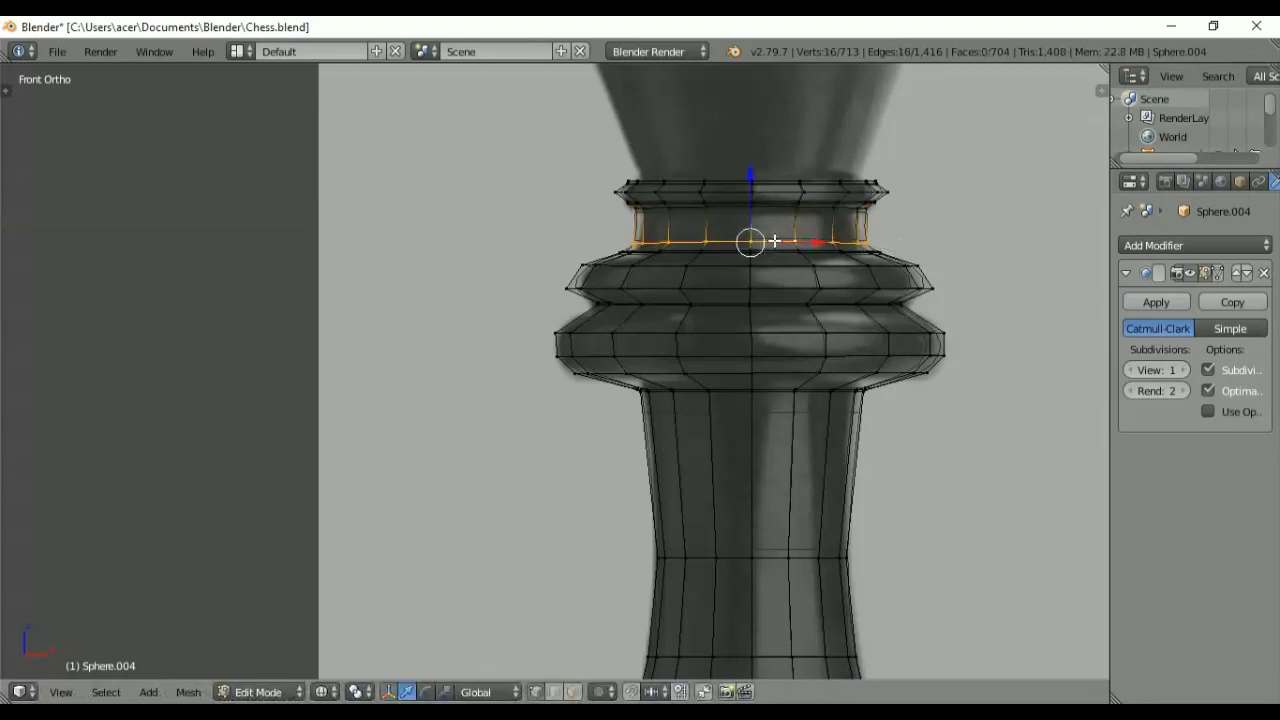
alt+shift+right_click(776, 210)
key(ctrl+b)
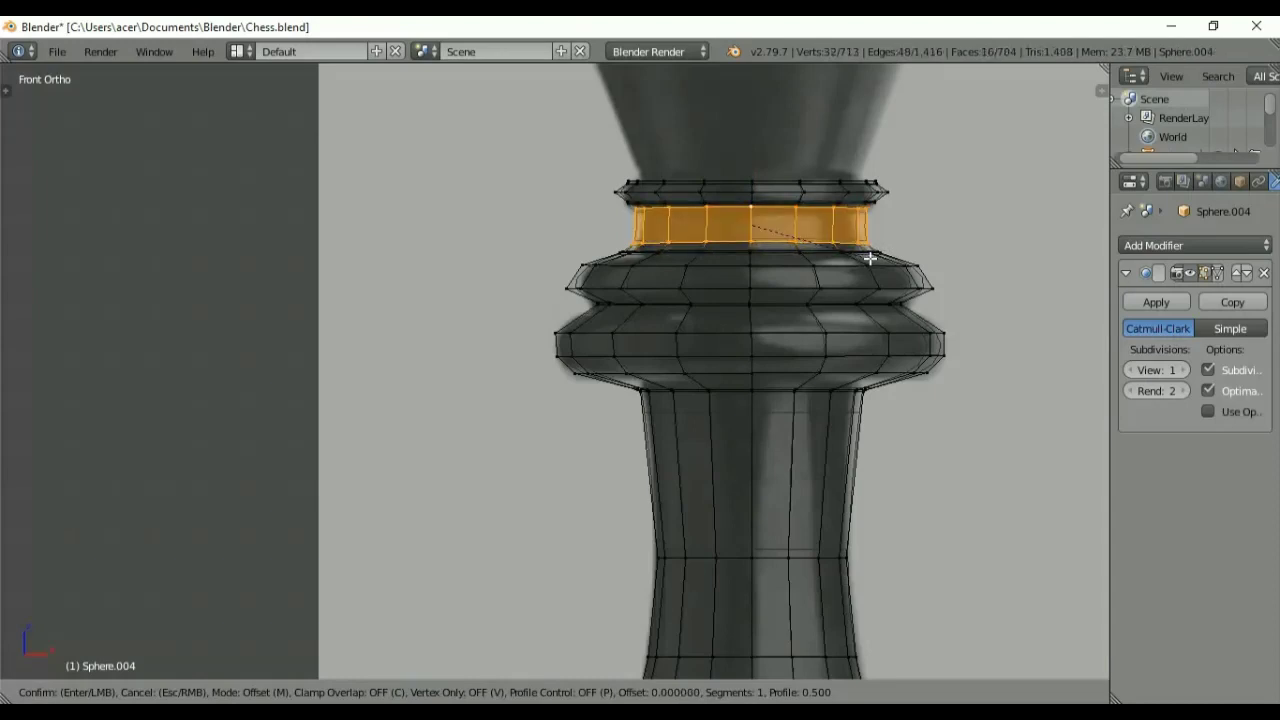
click(872, 259)
key(a)
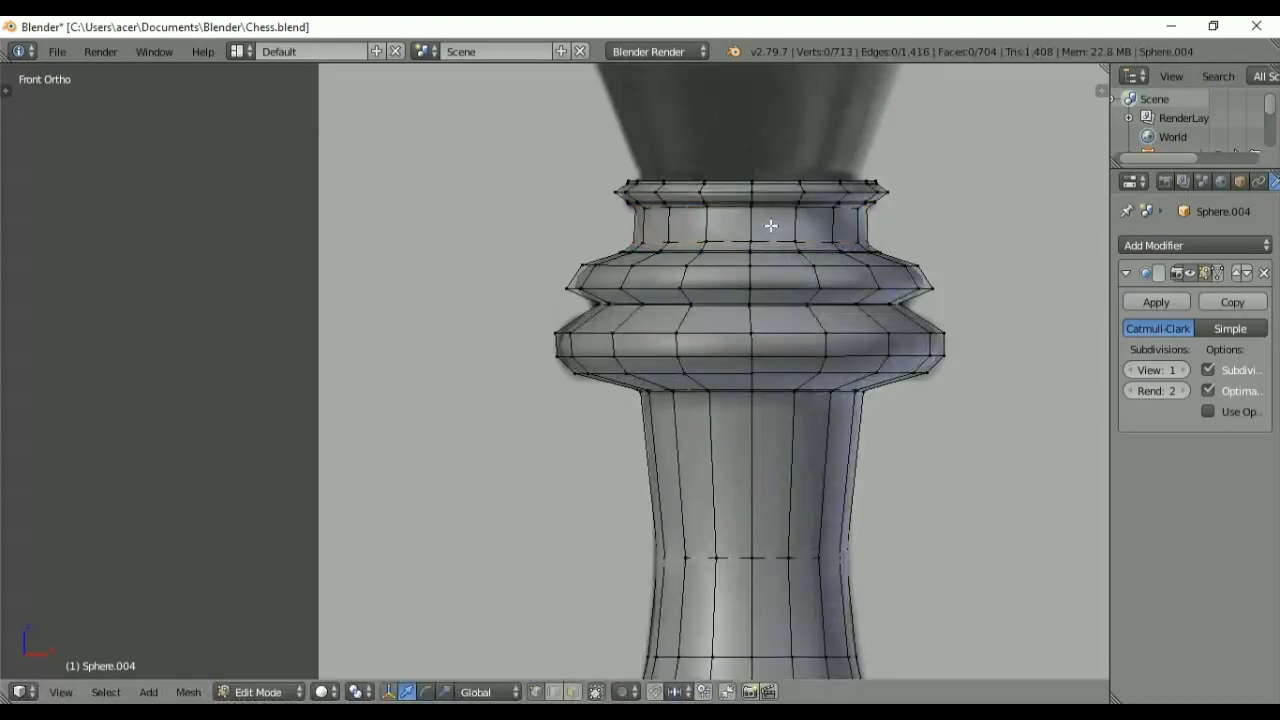
Step: Extrude the edge loop of the body's open top about 0.46 up along Z to the reference head's upper edge
middle_drag(814, 181, 768, 289)
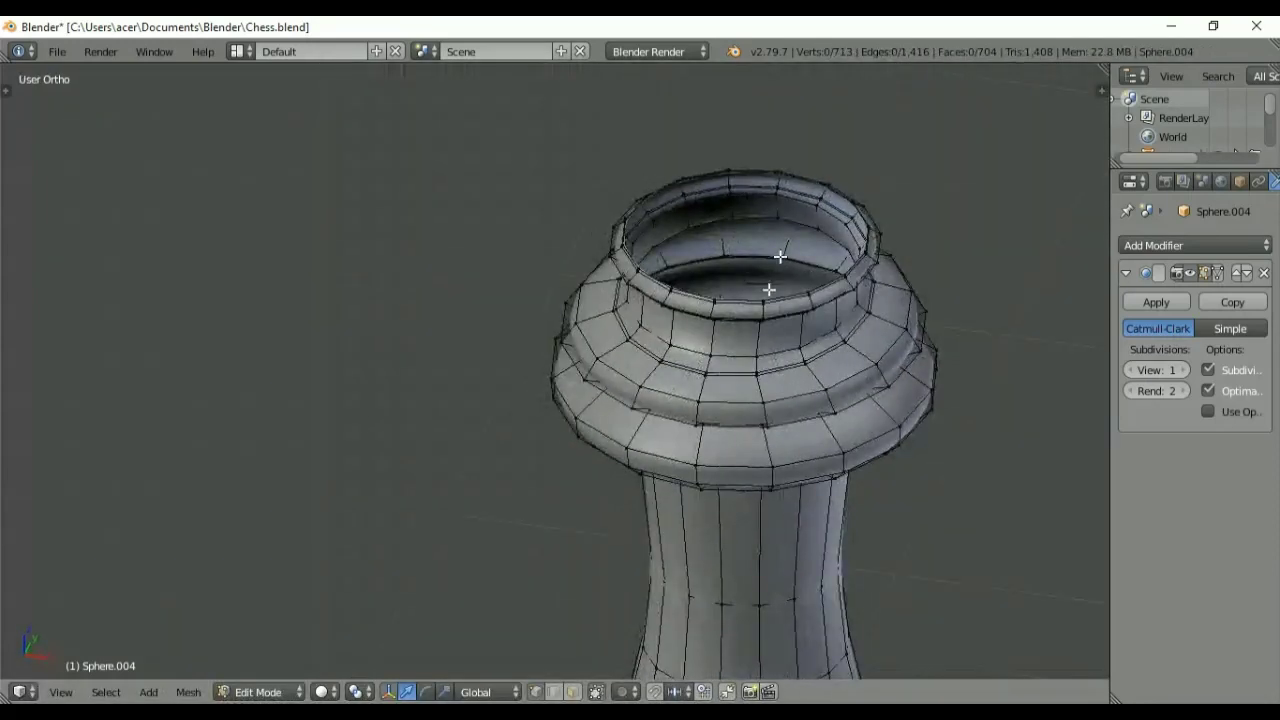
alt+right_click(747, 299)
key(KP_1)
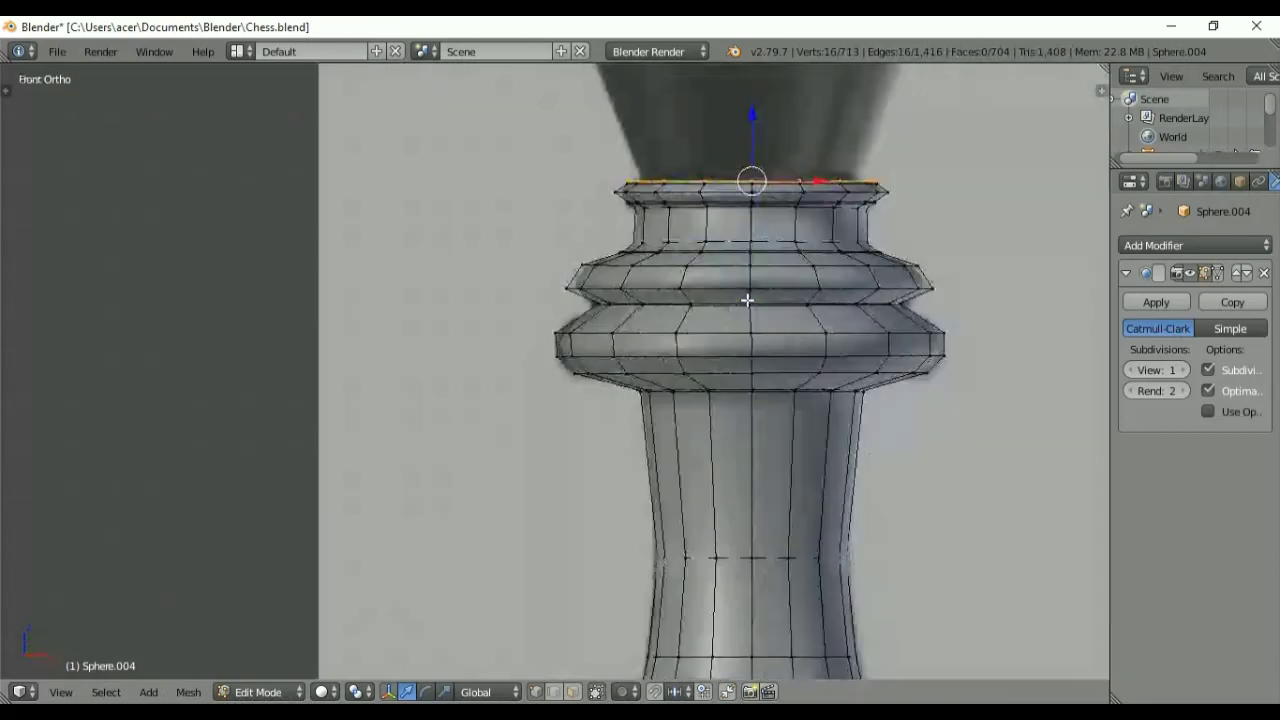
shift+middle_drag(863, 170, 817, 469)
key(e)
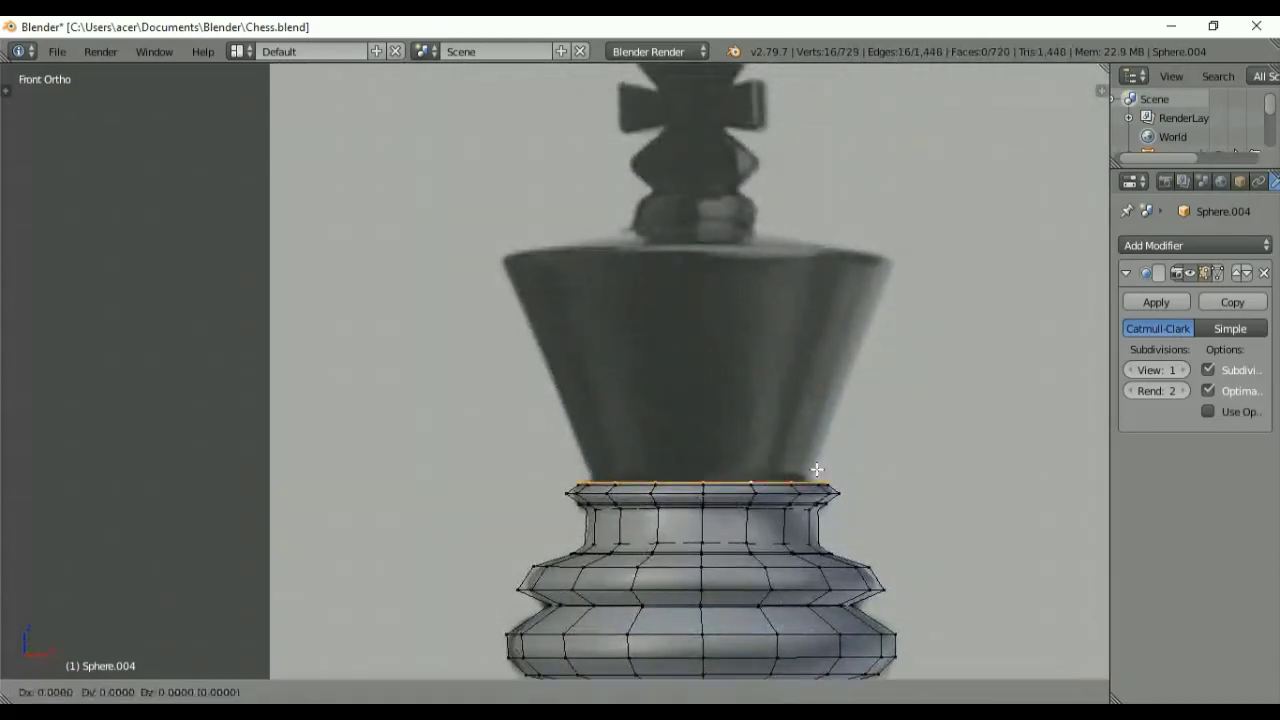
key(z)
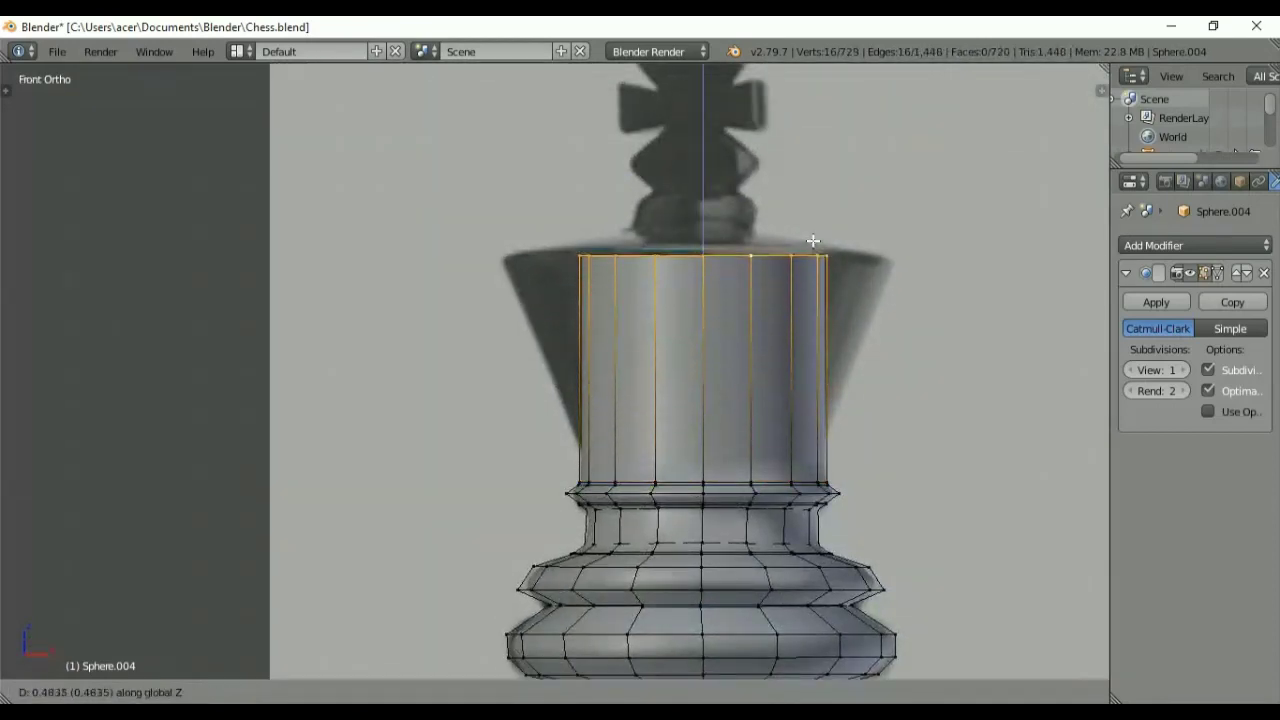
click(813, 239)
Step: Scale the head's upper edge loop by about 1.58 in wireframe shading to match the flared reference outline
key(z)
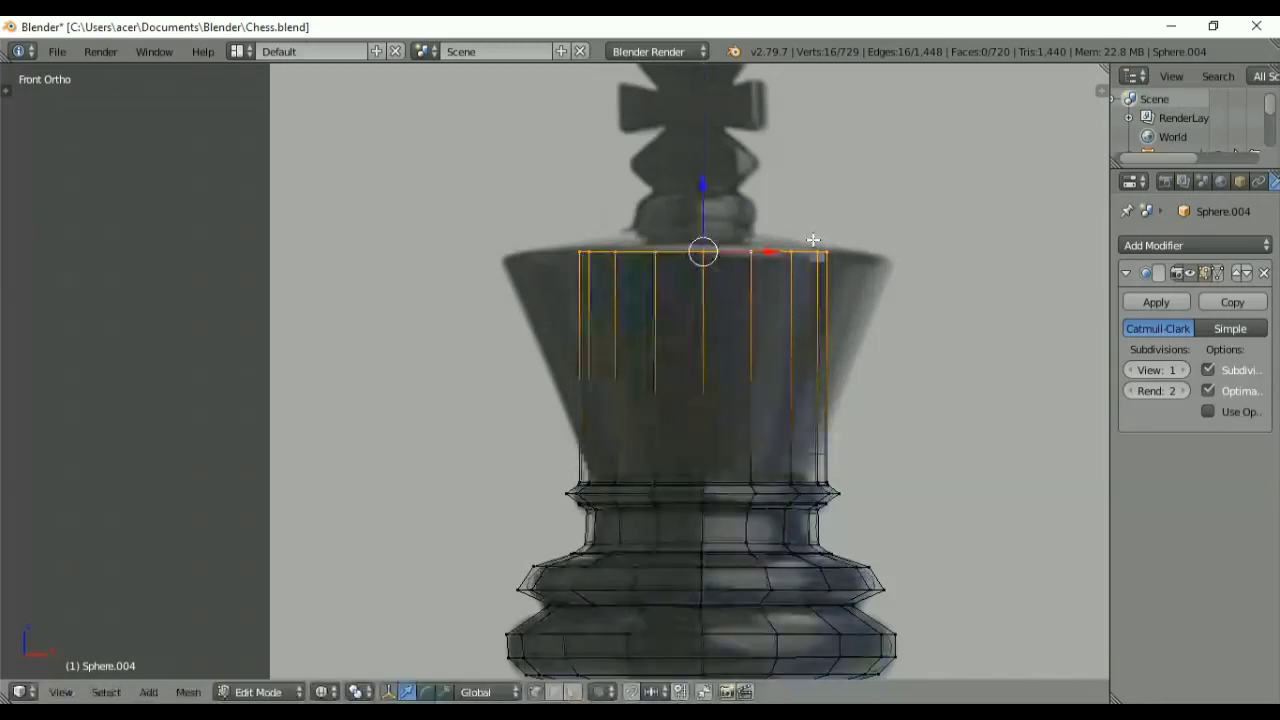
key(s)
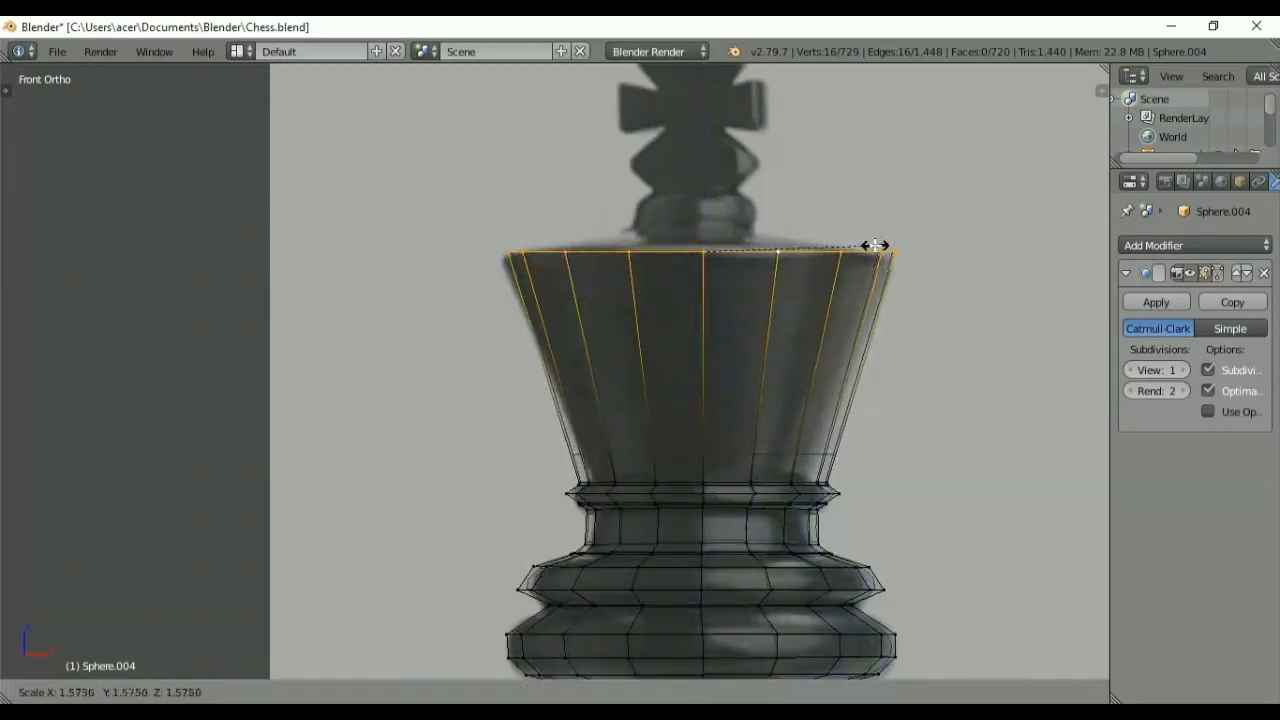
click(876, 245)
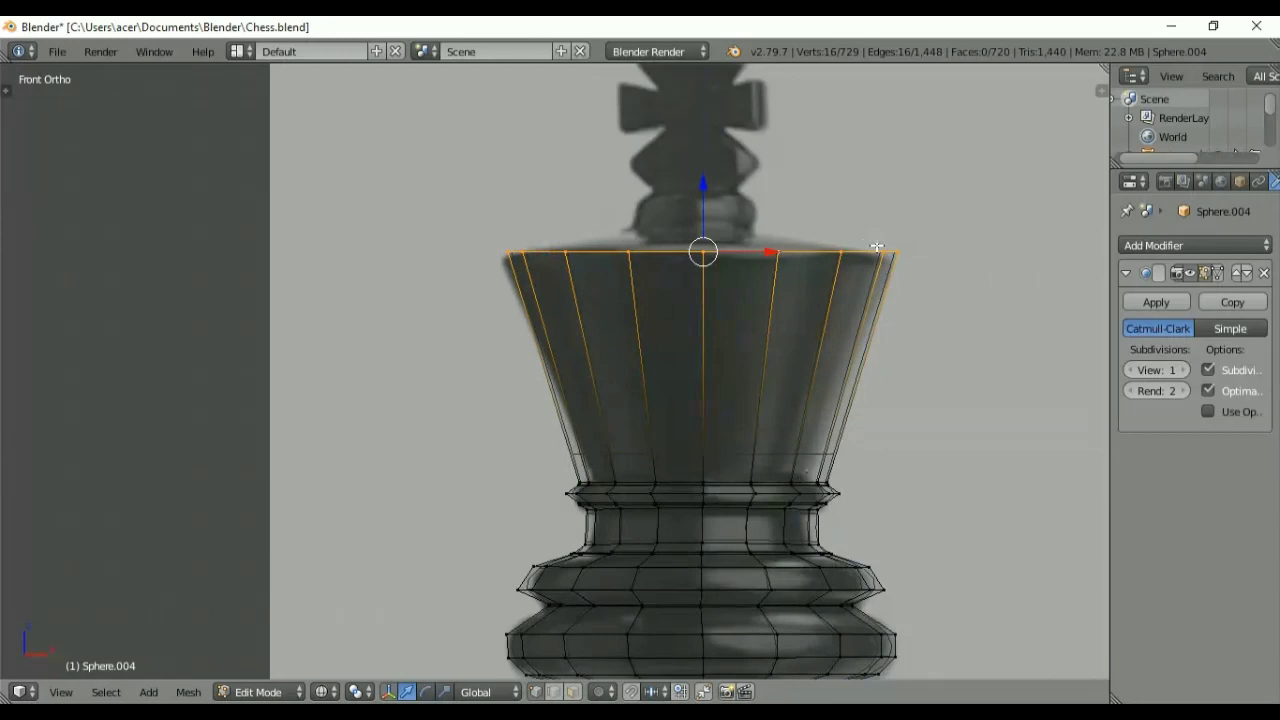
Step: Add an edge loop at the very bottom of the flared head, just above the rim ring, and scale it to about 0.94
key(ctrl+r)
click(808, 484)
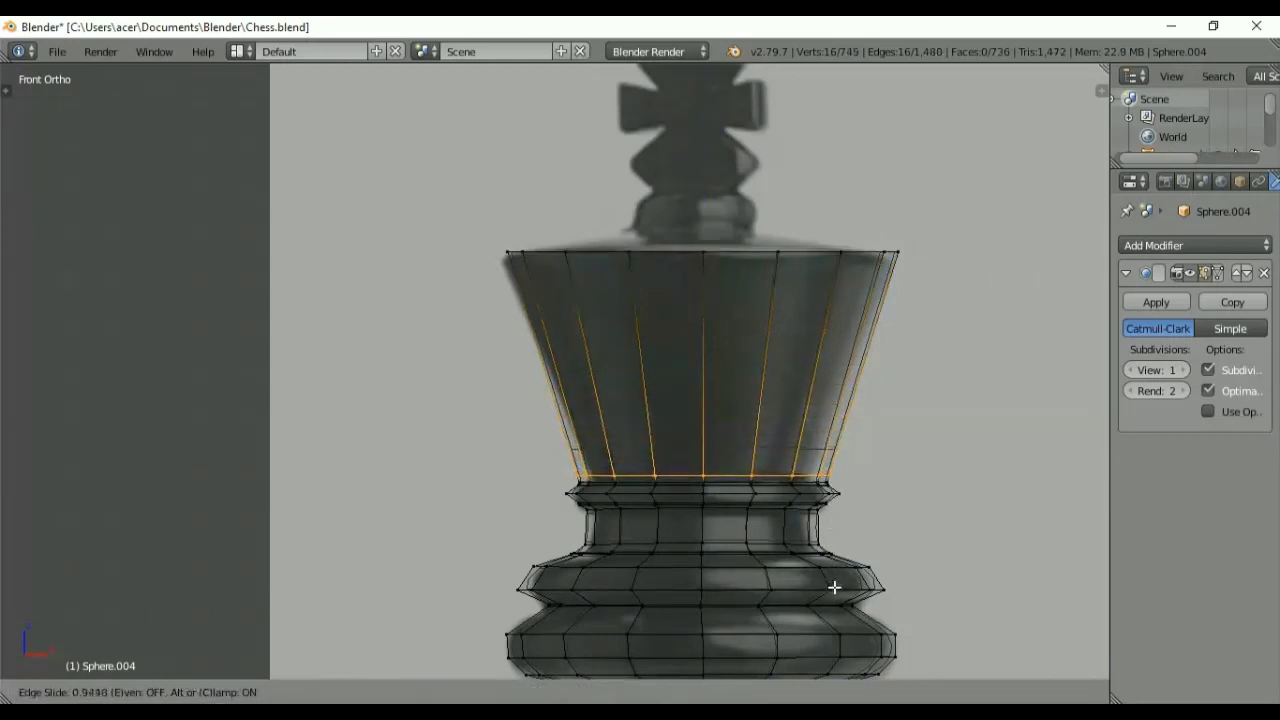
click(834, 589)
key(s)
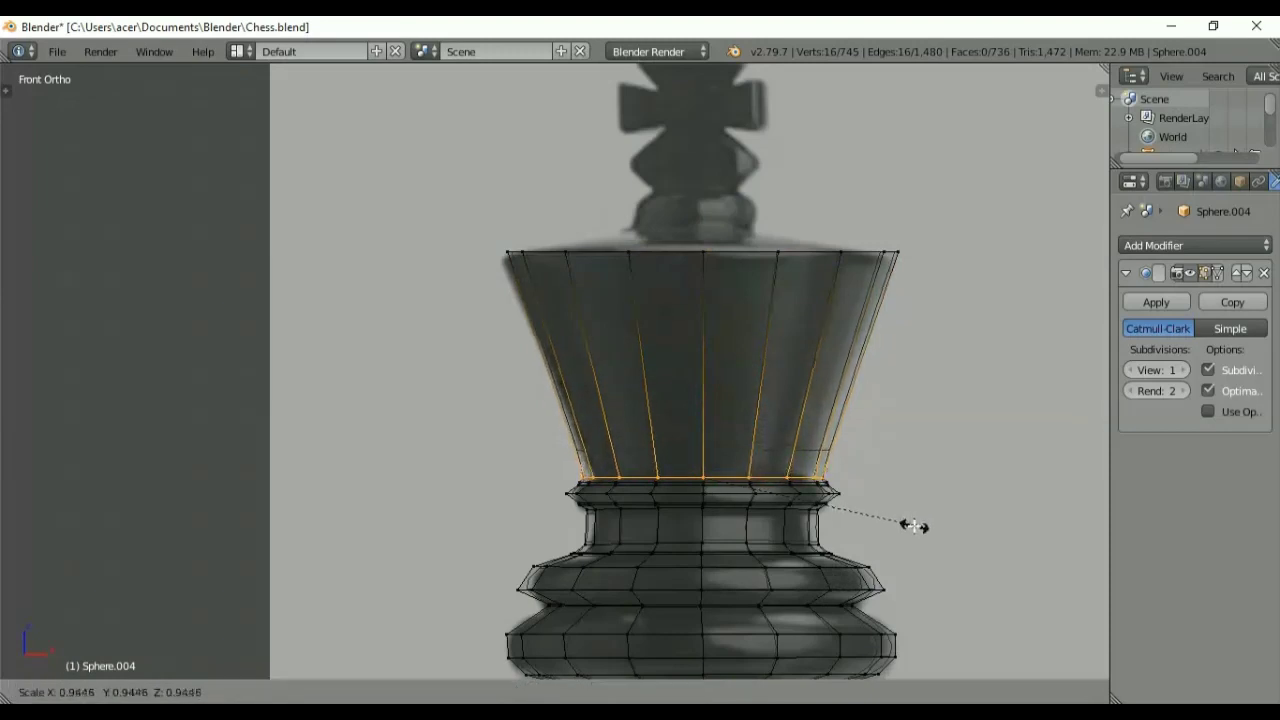
click(912, 526)
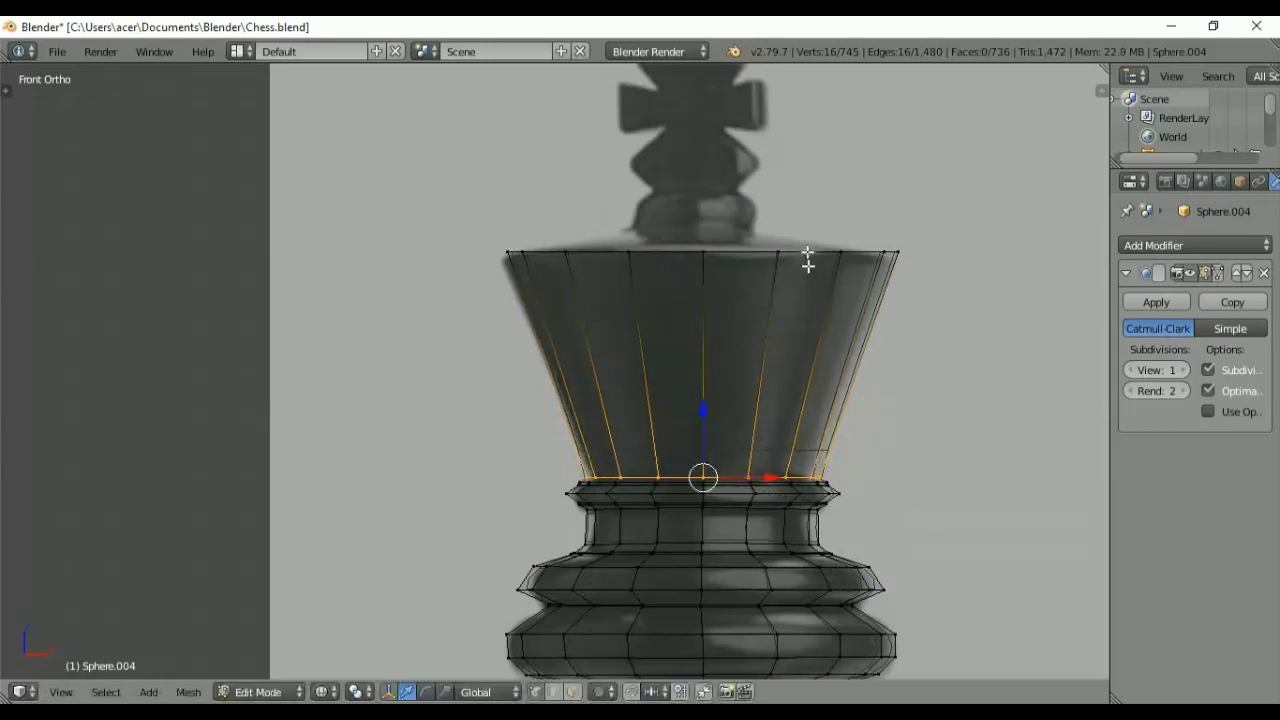
Step: Extrude the head's upper edge loop in place and scale it inward to form a flat ring across the top
alt+shift+right_click(807, 252)
alt+right_click(807, 253)
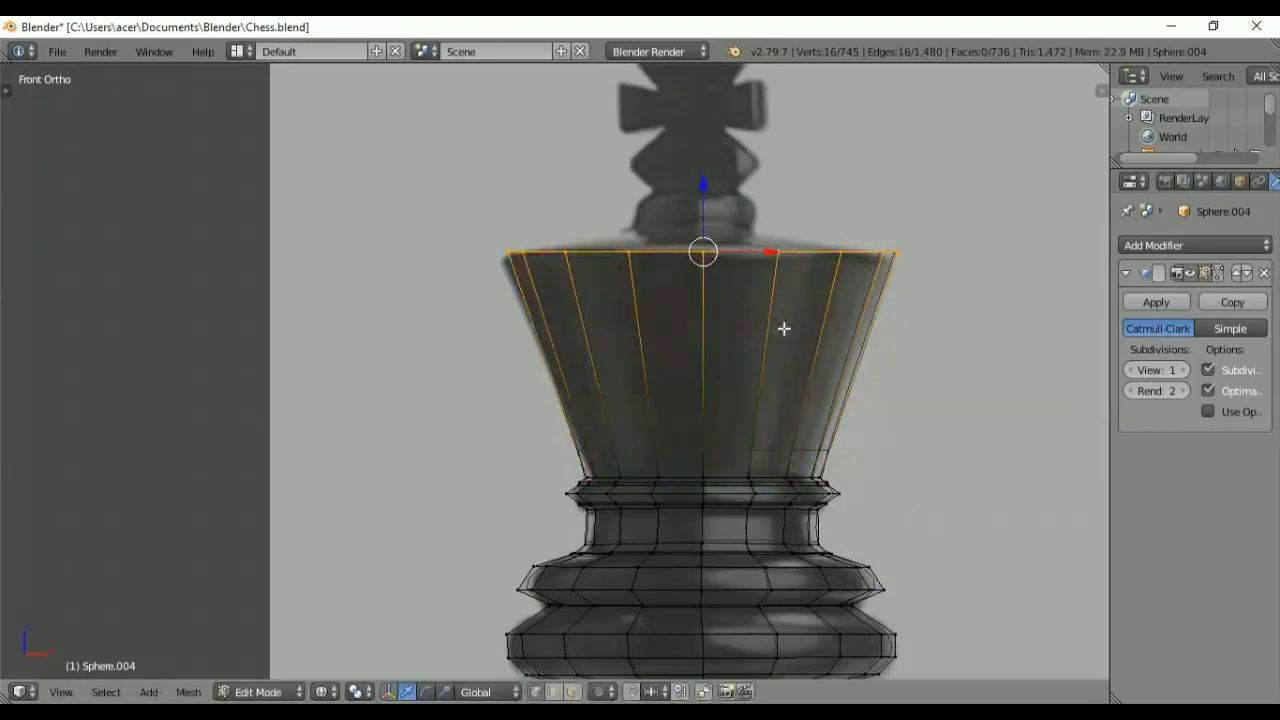
shift+middle_drag(783, 326, 794, 466)
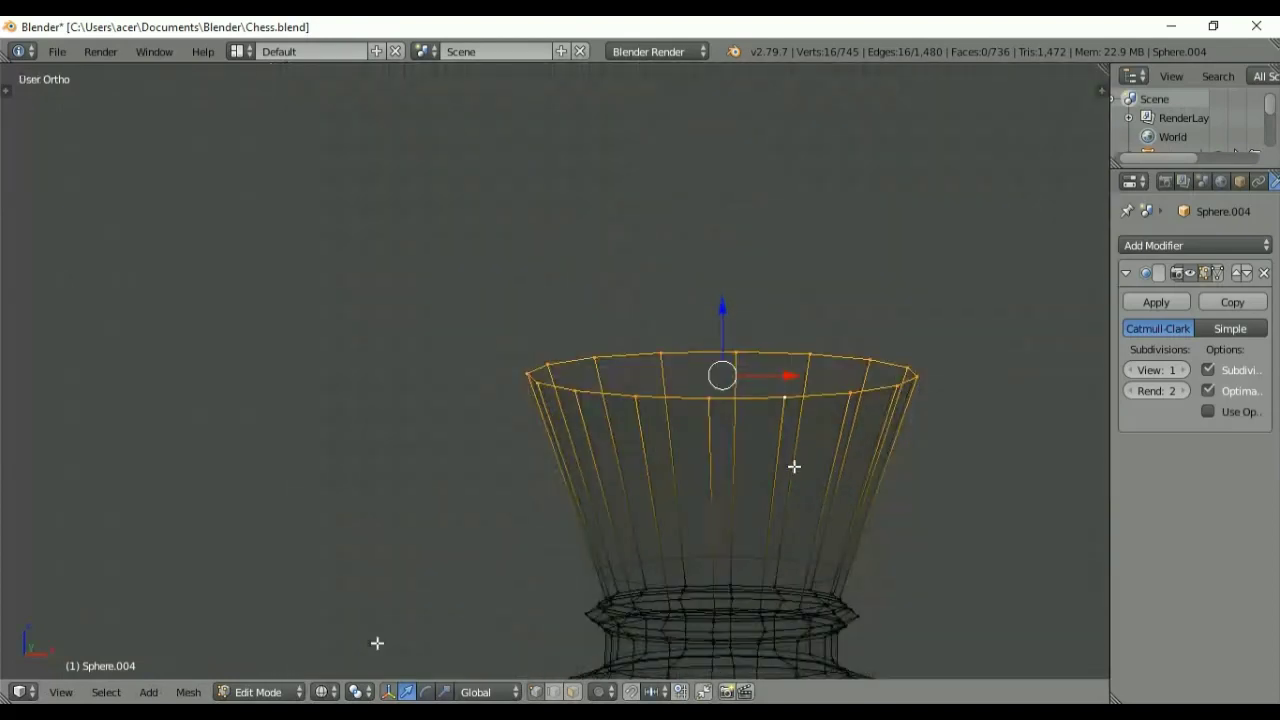
key(e)
right_click(757, 516)
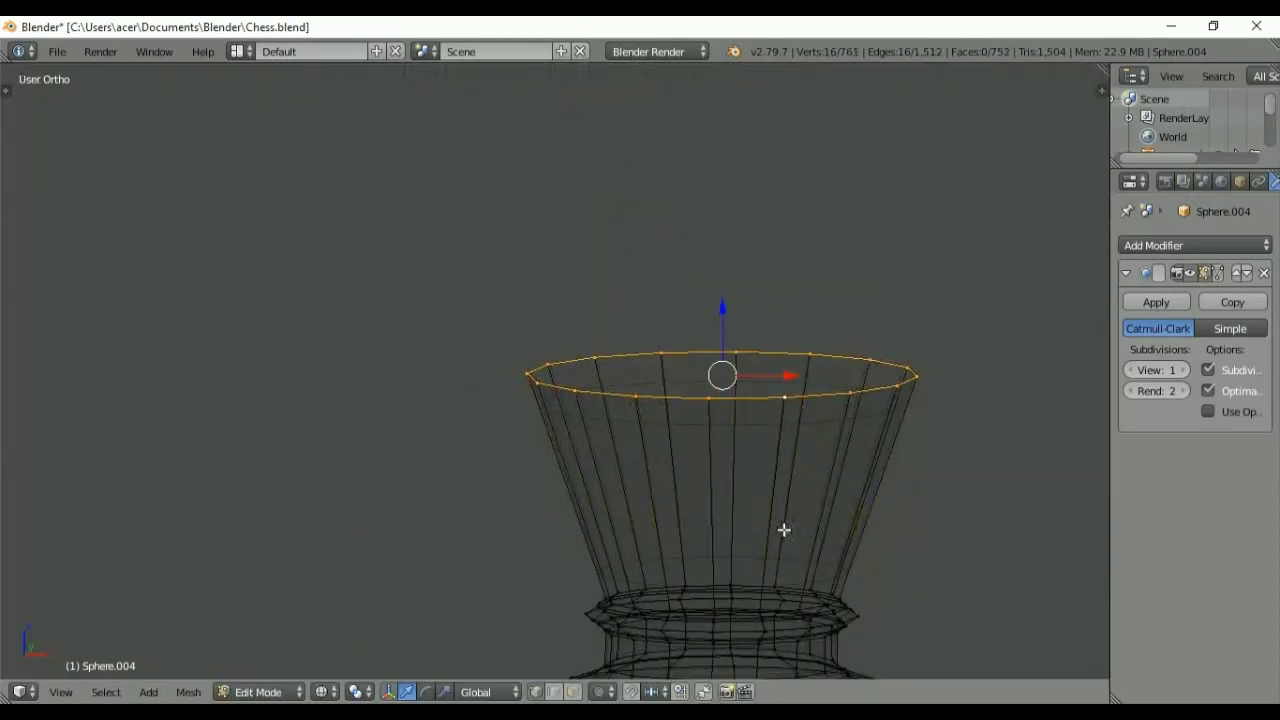
key(s)
click(745, 493)
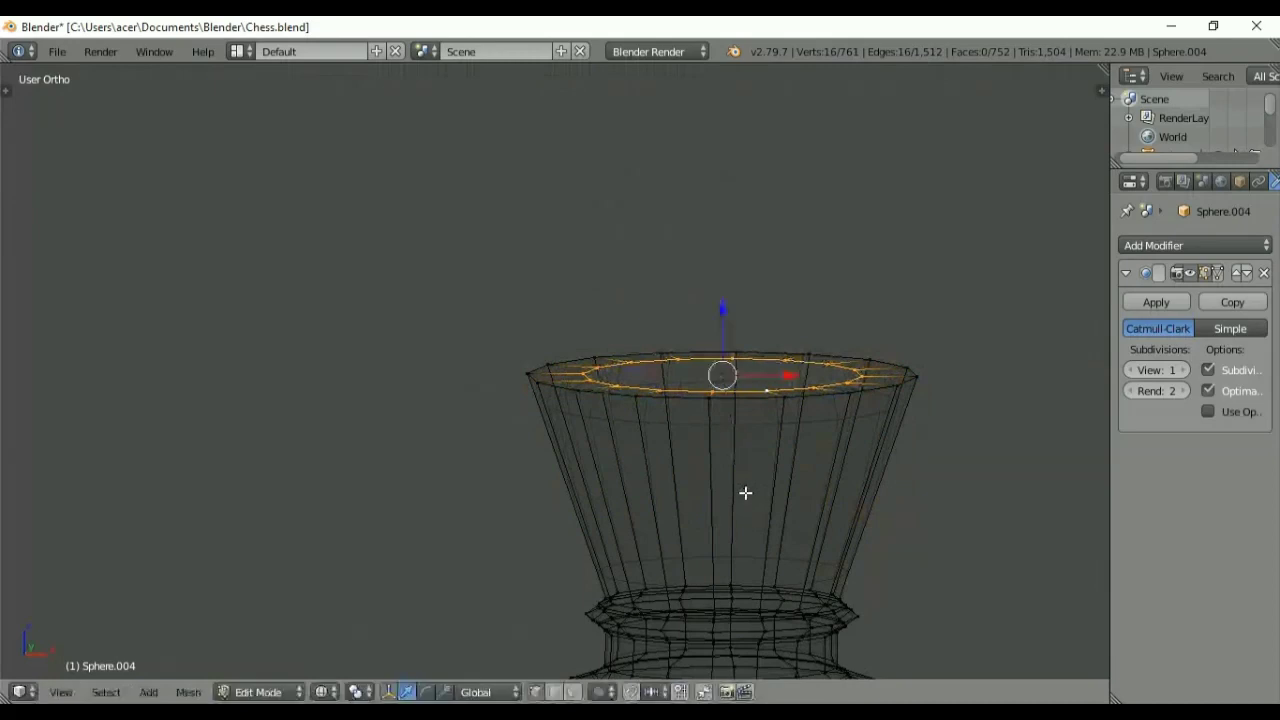
Step: Raise the inner top loop slightly along Z to the reference's domed top and scale it to about 0.87
key(KP_1)
drag(723, 306, 720, 289)
key(s)
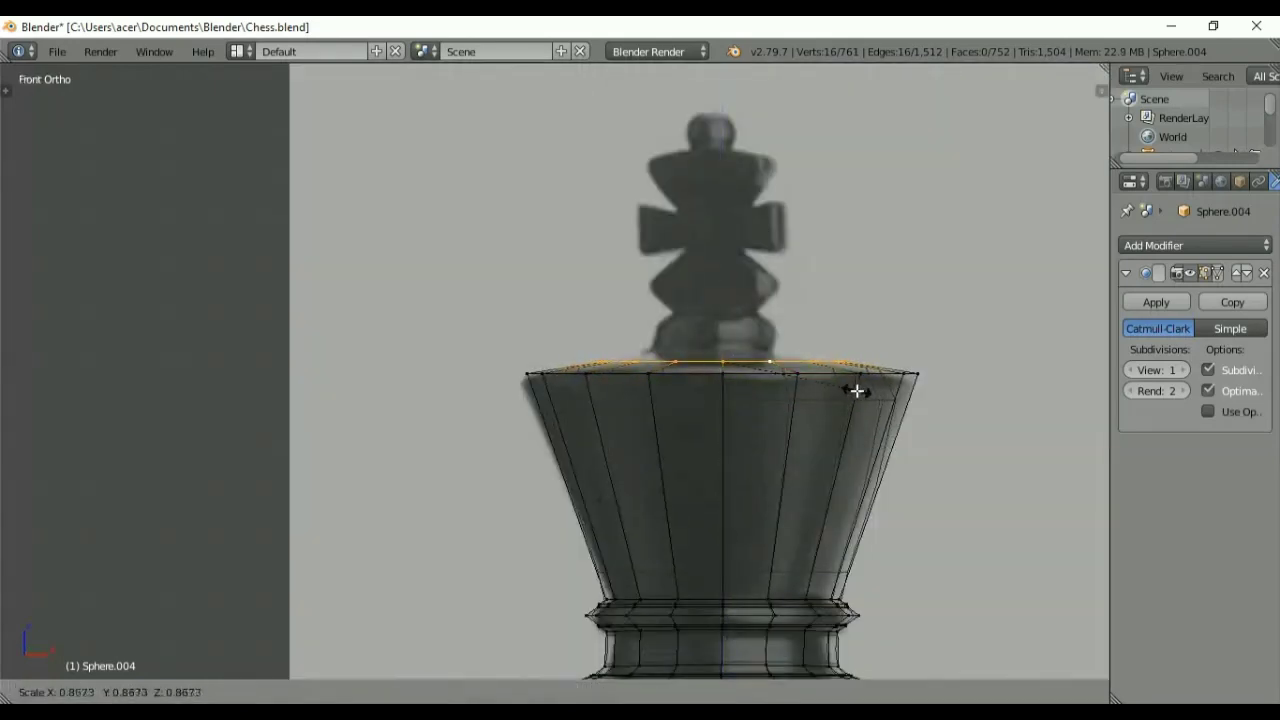
click(857, 391)
key(KP_7)
key(w)
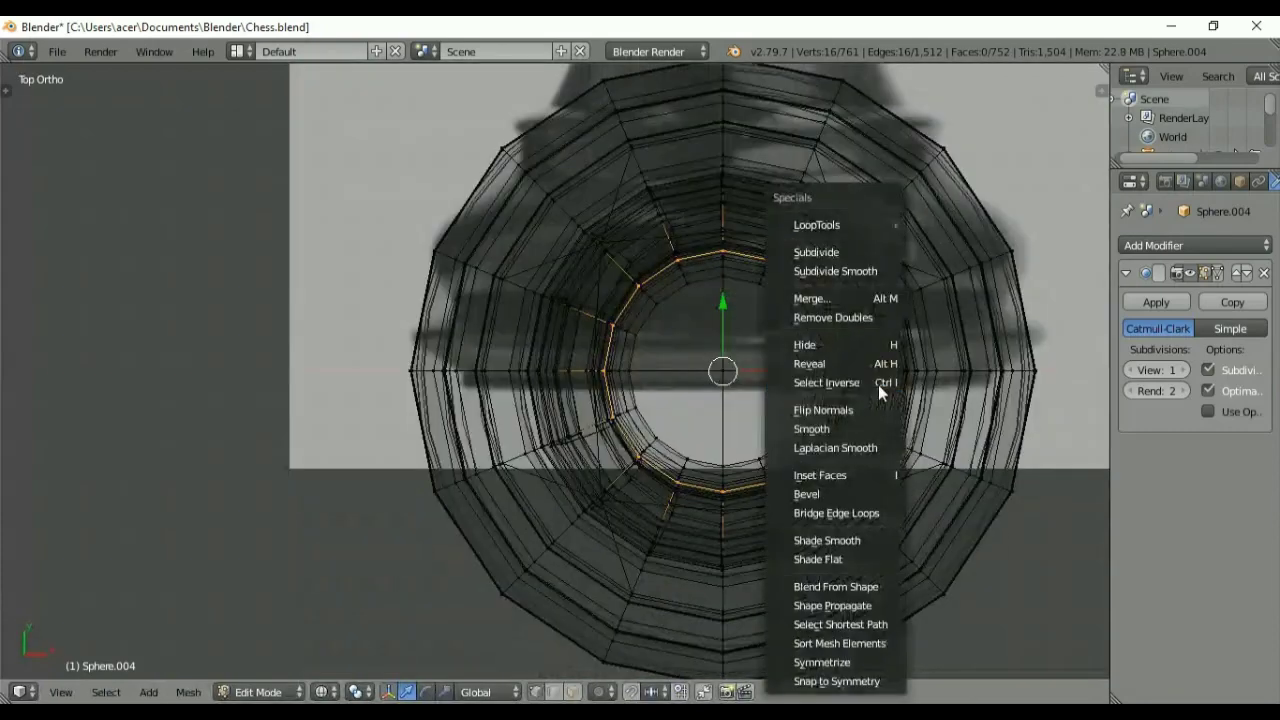
key(KP_1)
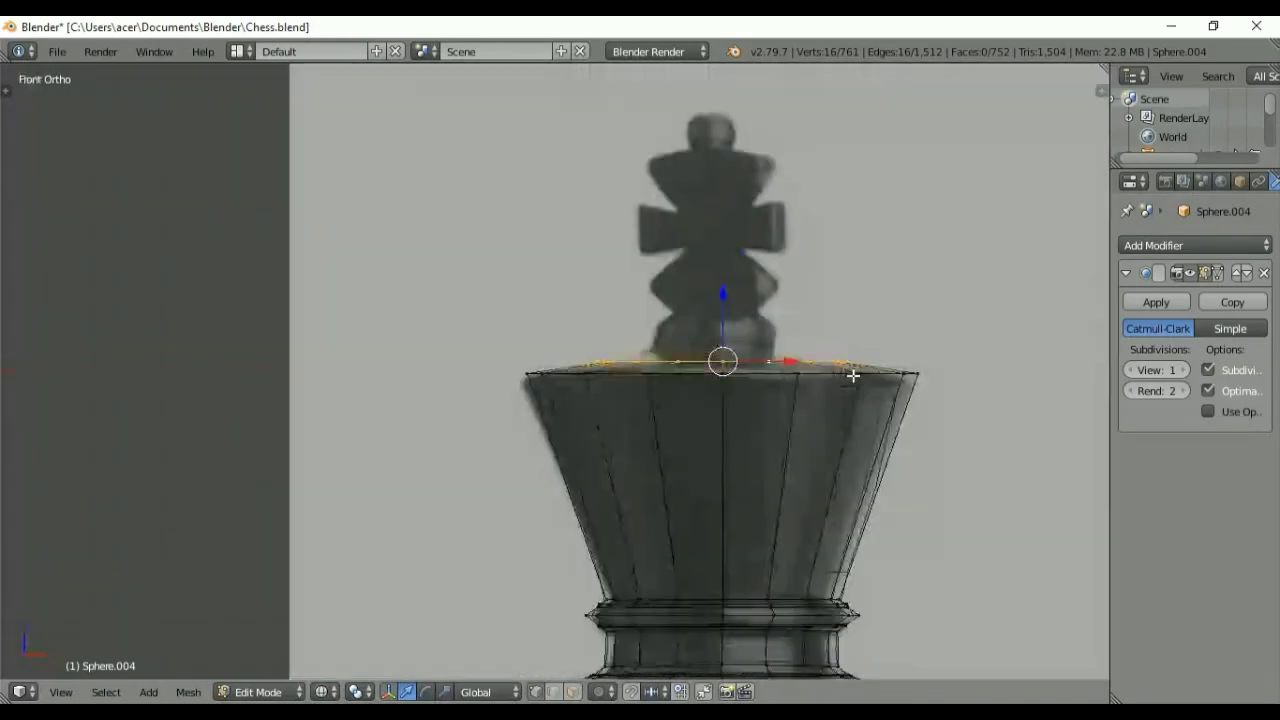
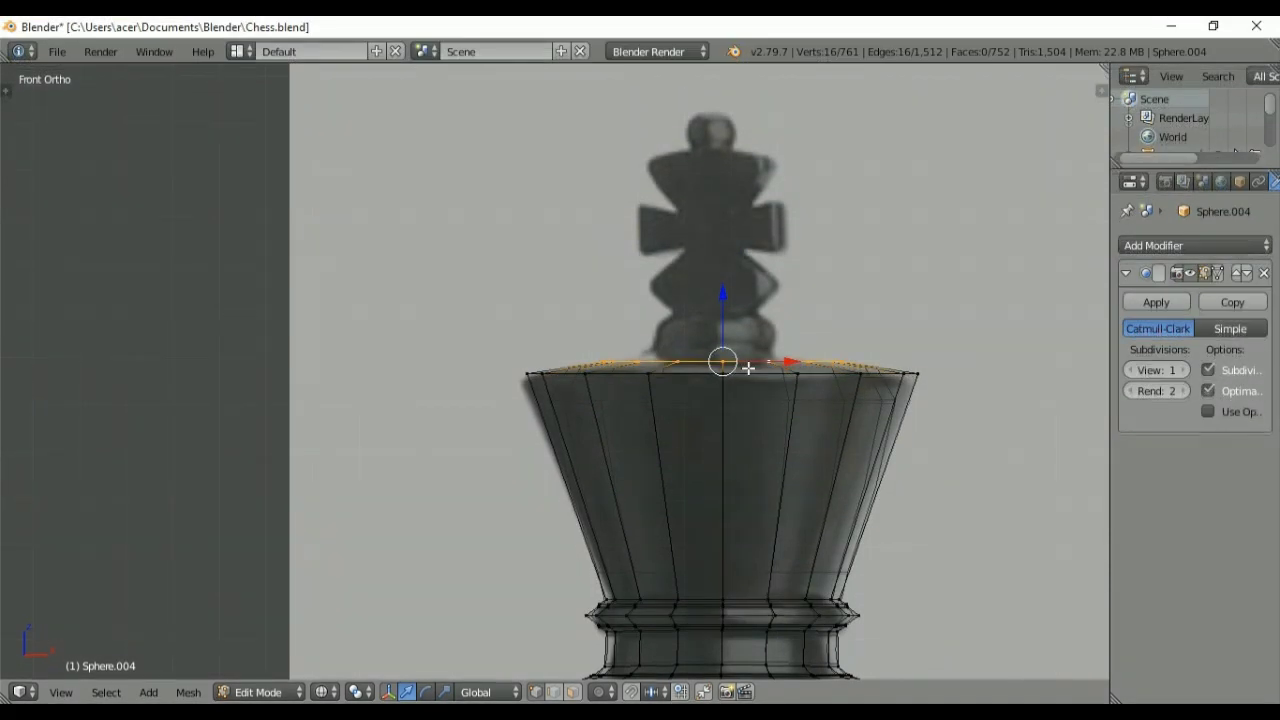
Step: Extrude the head's inner top loop inward to the cross base's width and raise a vertical collar about 0.038 along Z
key(e)
key(s)
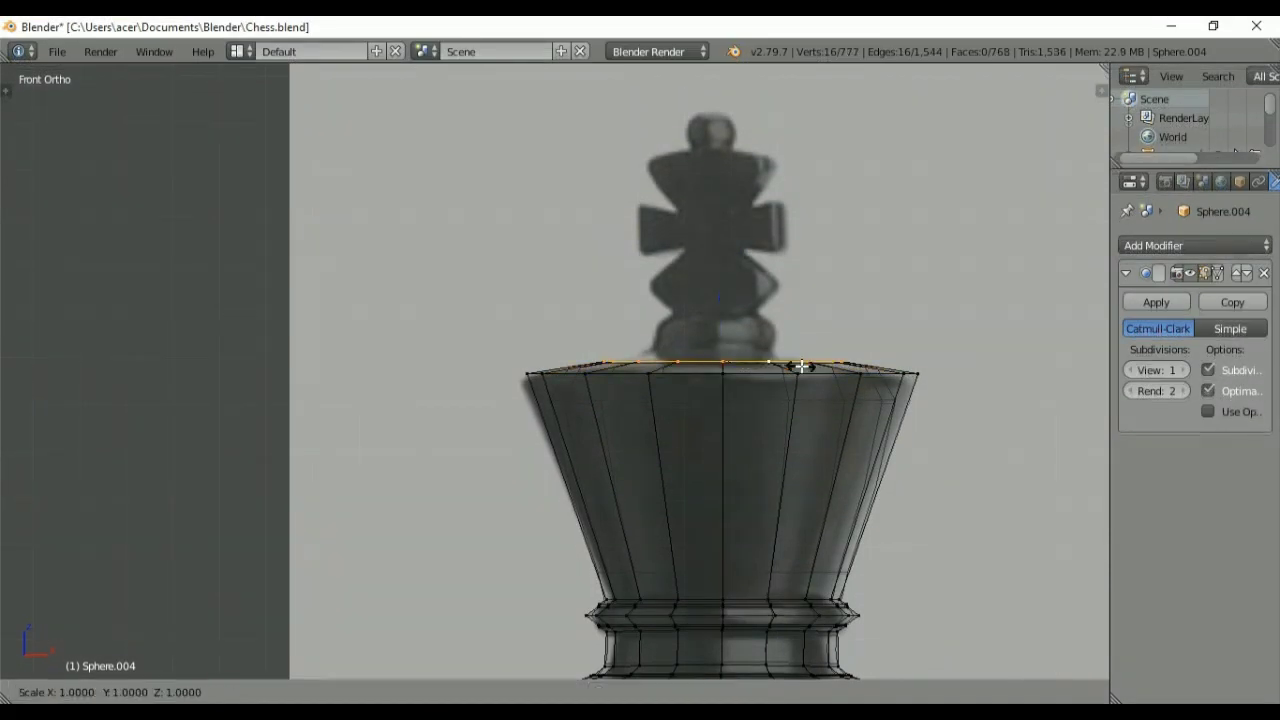
click(767, 360)
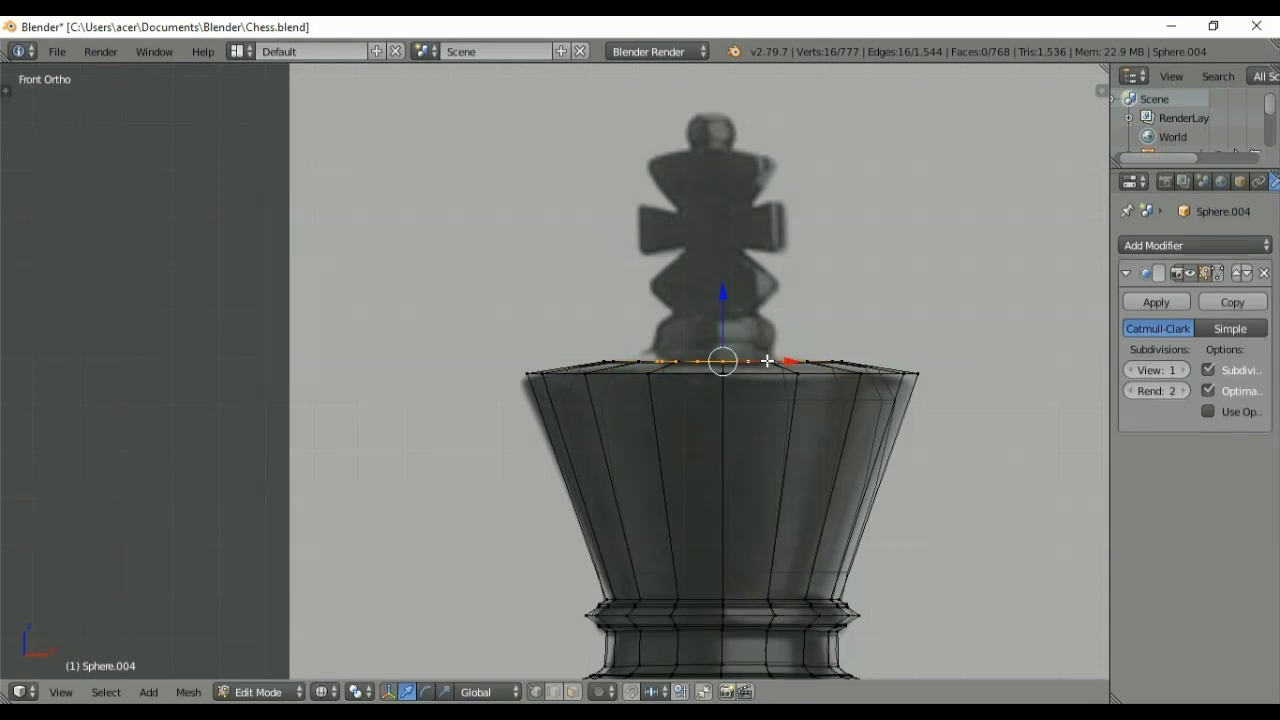
key(e)
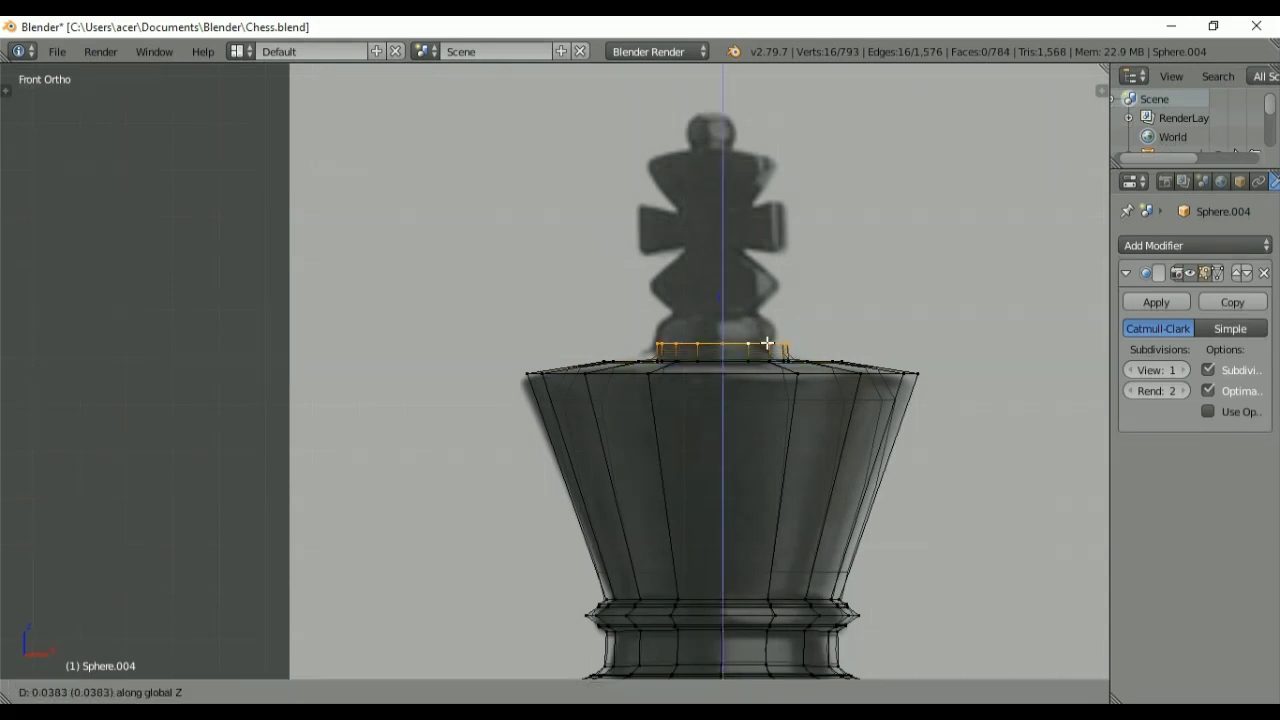
click(767, 343)
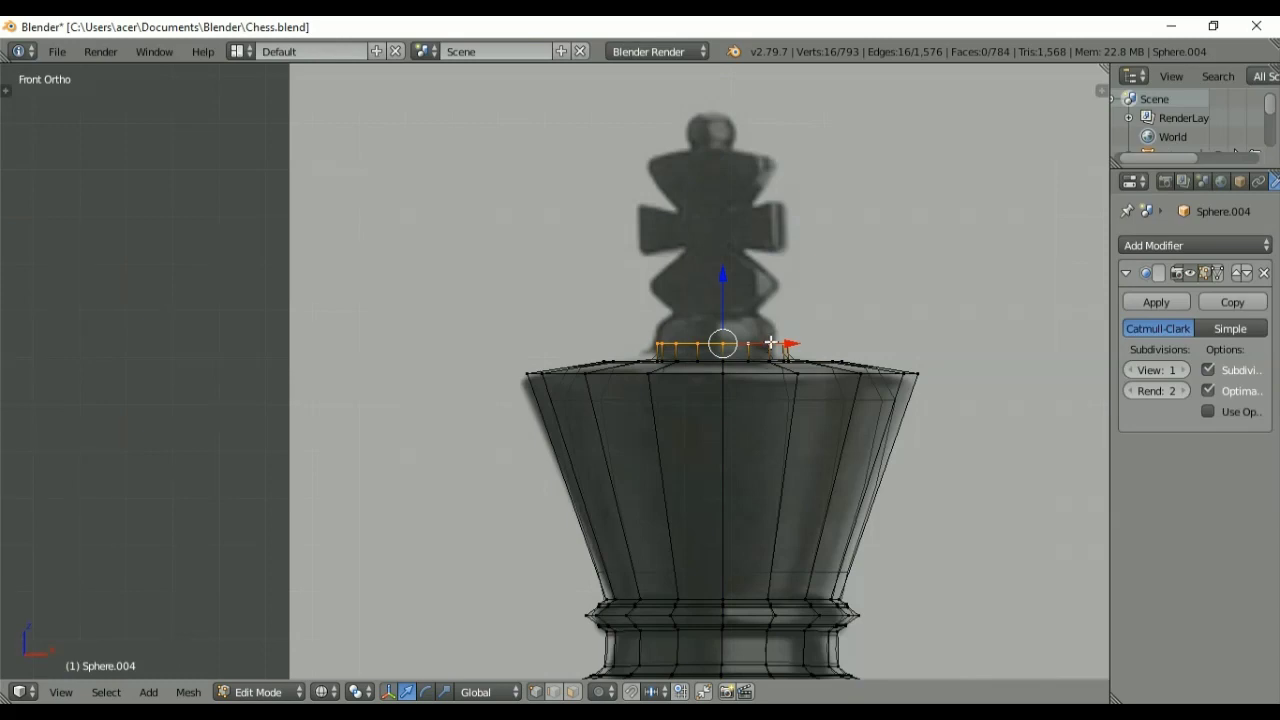
Step: Extrude the collar's top loop up to the underside of the reference cross and scale it inward to taper the base
key(e)
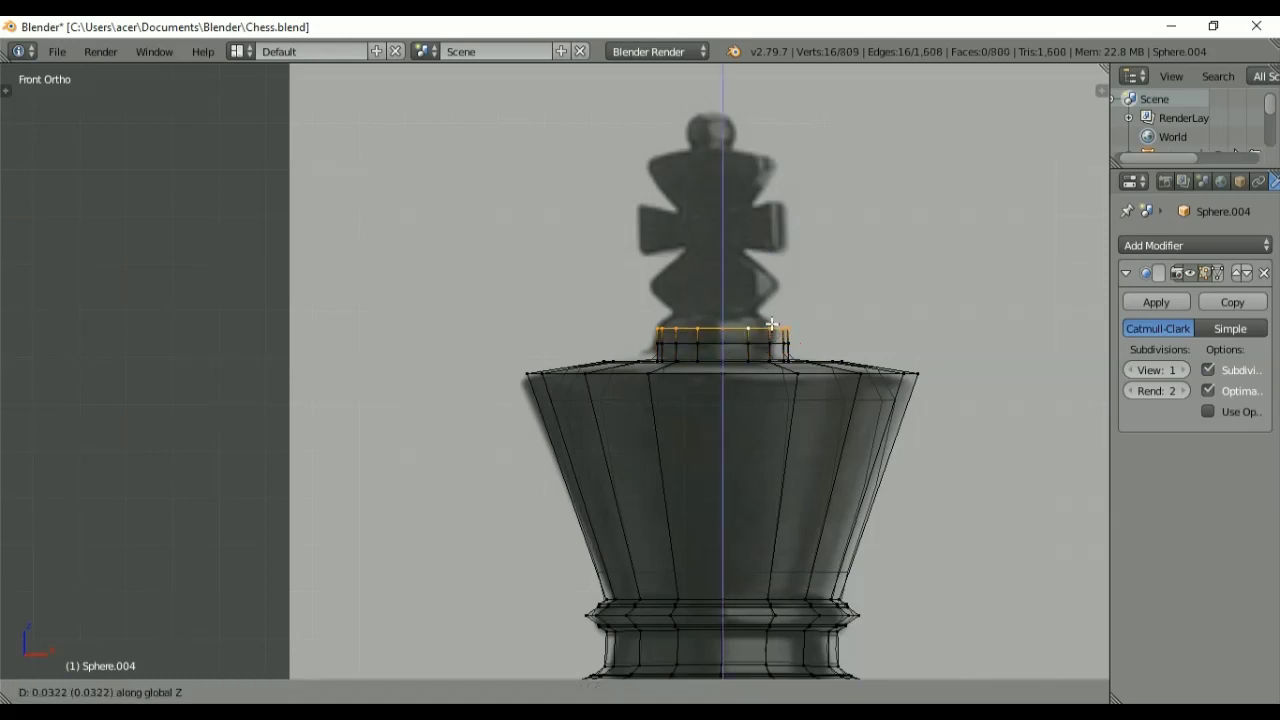
click(772, 314)
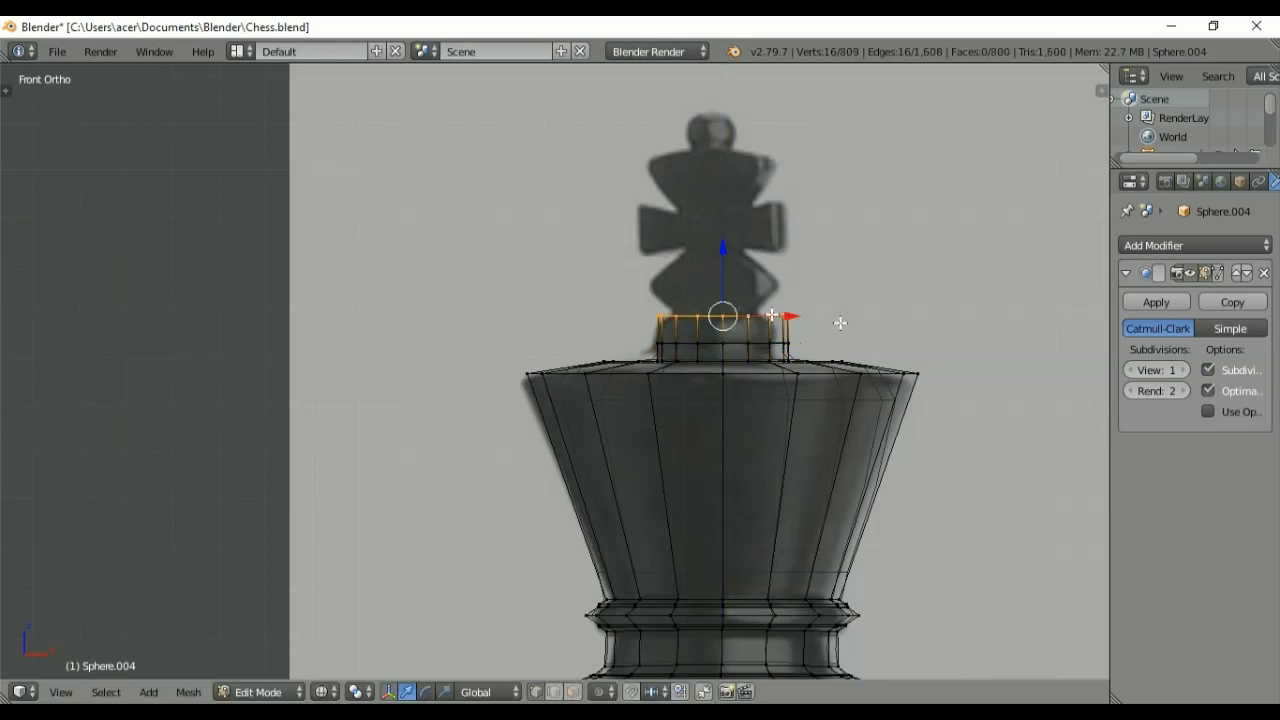
key(s)
click(818, 323)
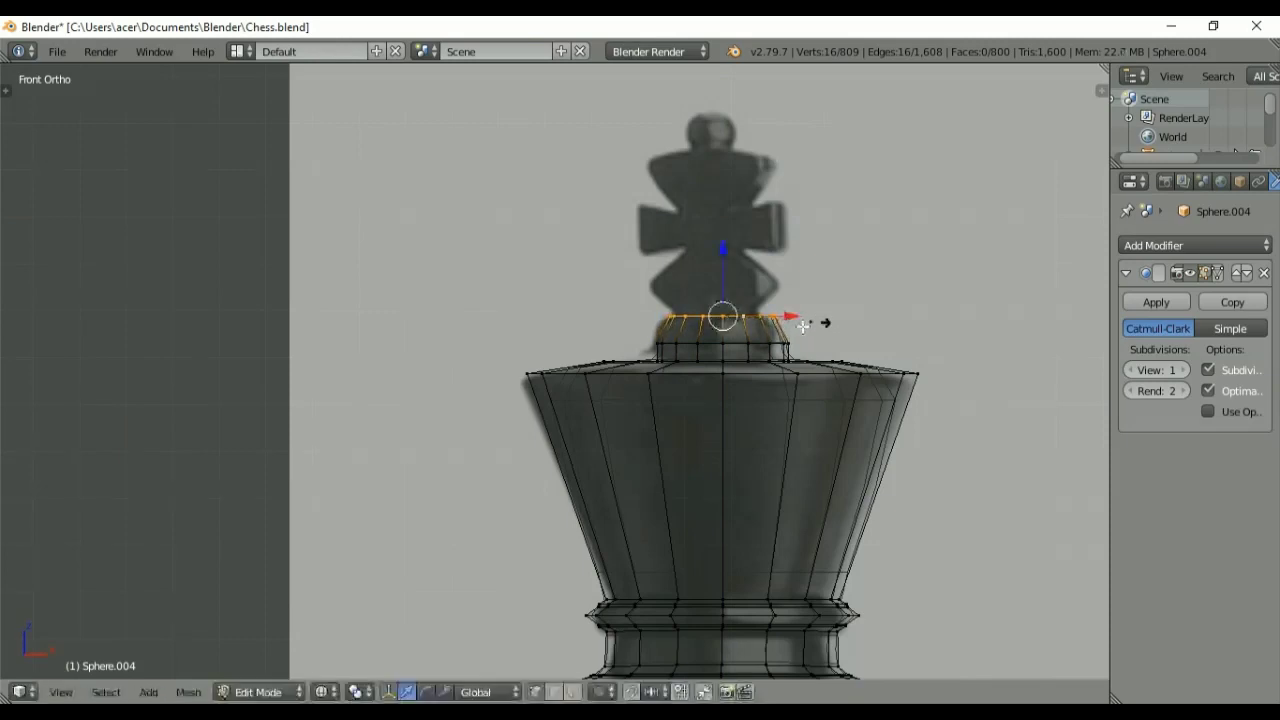
Step: Bevel the collar's middle edge loop, add a loop through the bevel, and scale that loop slightly inward as a groove
alt+right_click(784, 346)
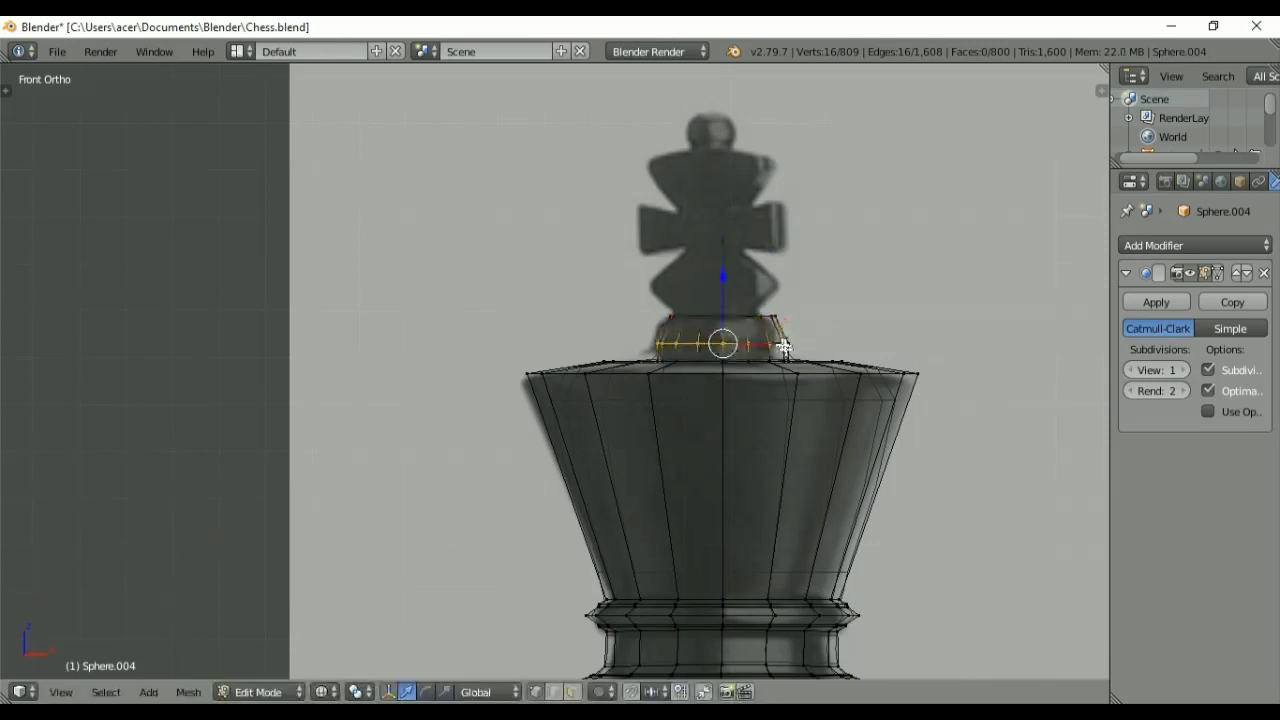
key(ctrl+b)
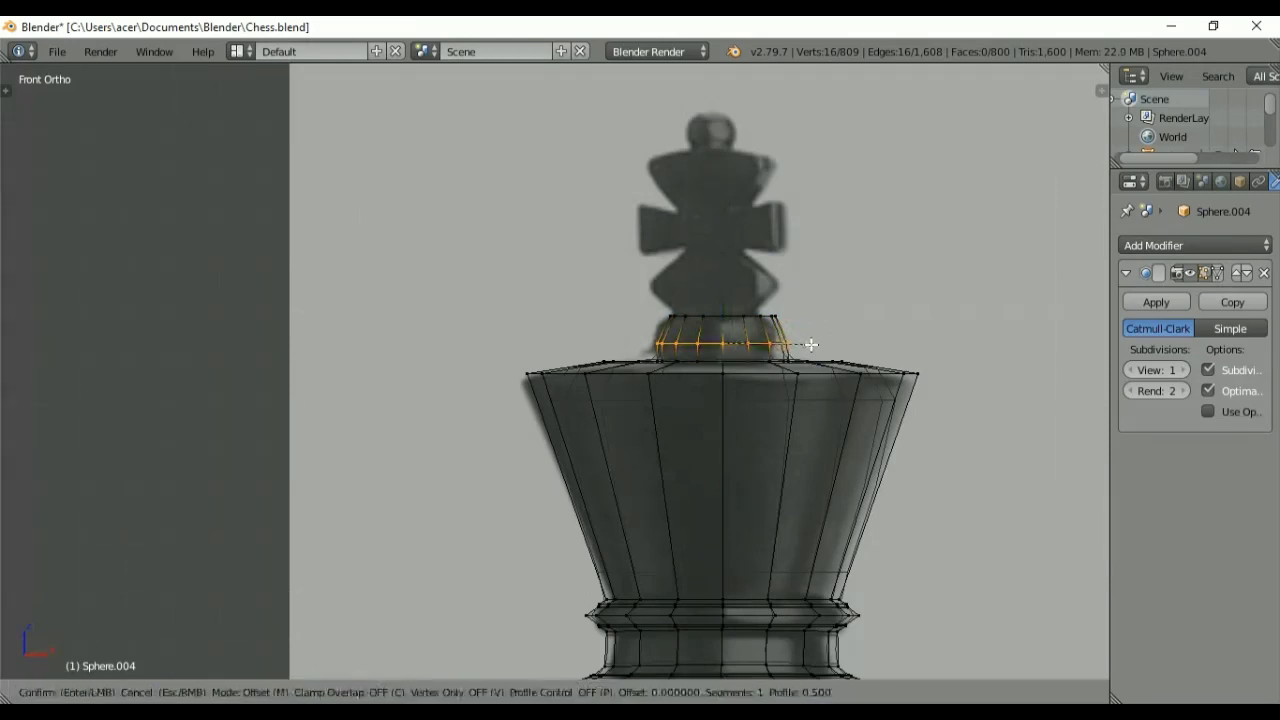
click(818, 344)
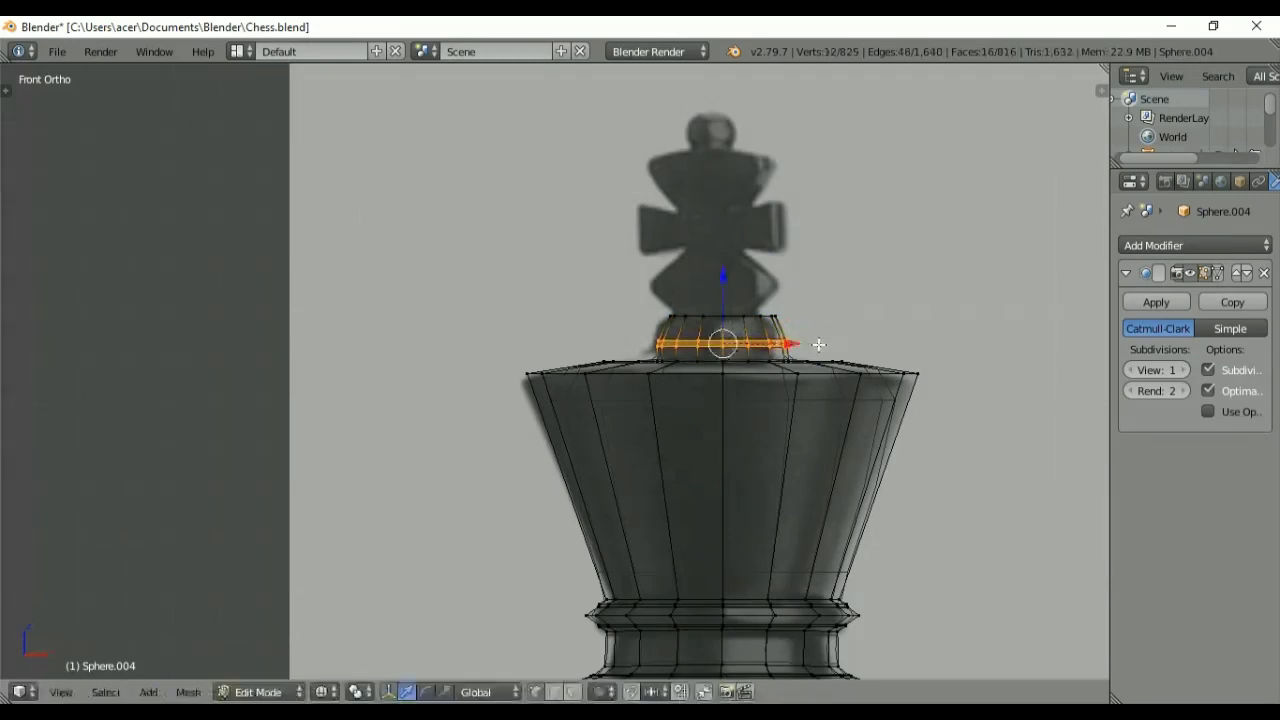
key(ctrl+r)
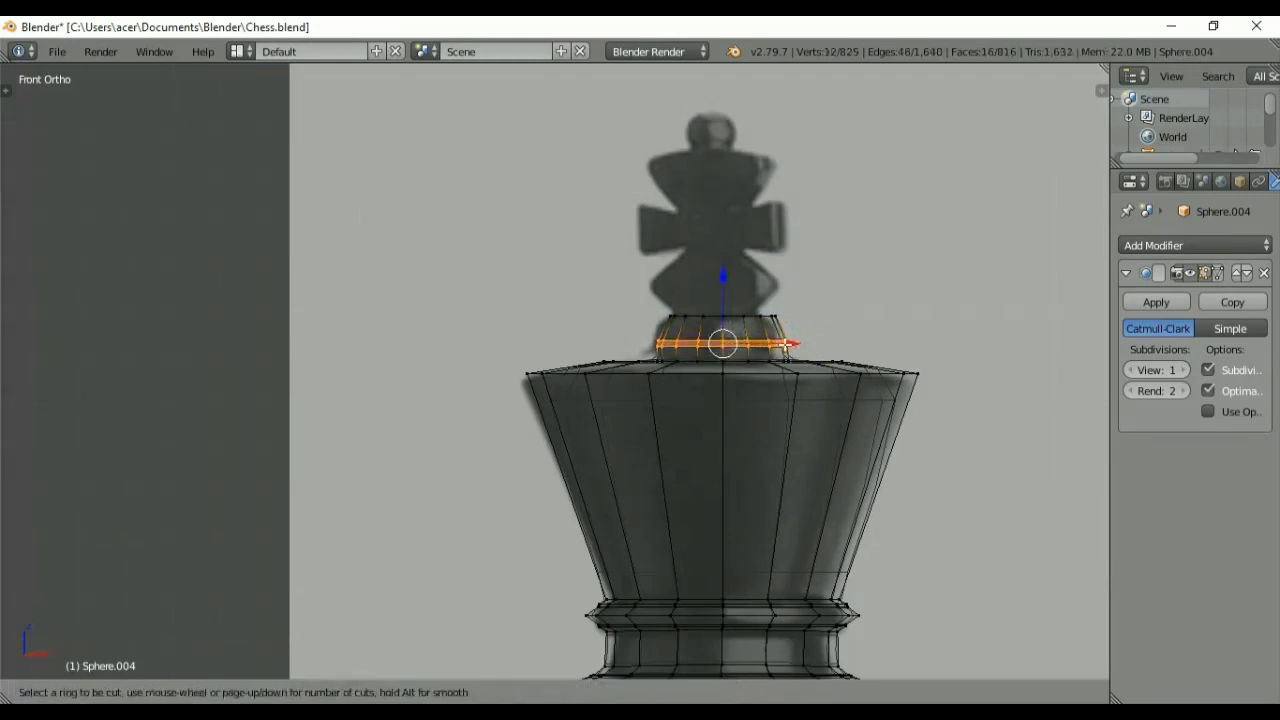
click(787, 344)
right_click(787, 344)
key(s)
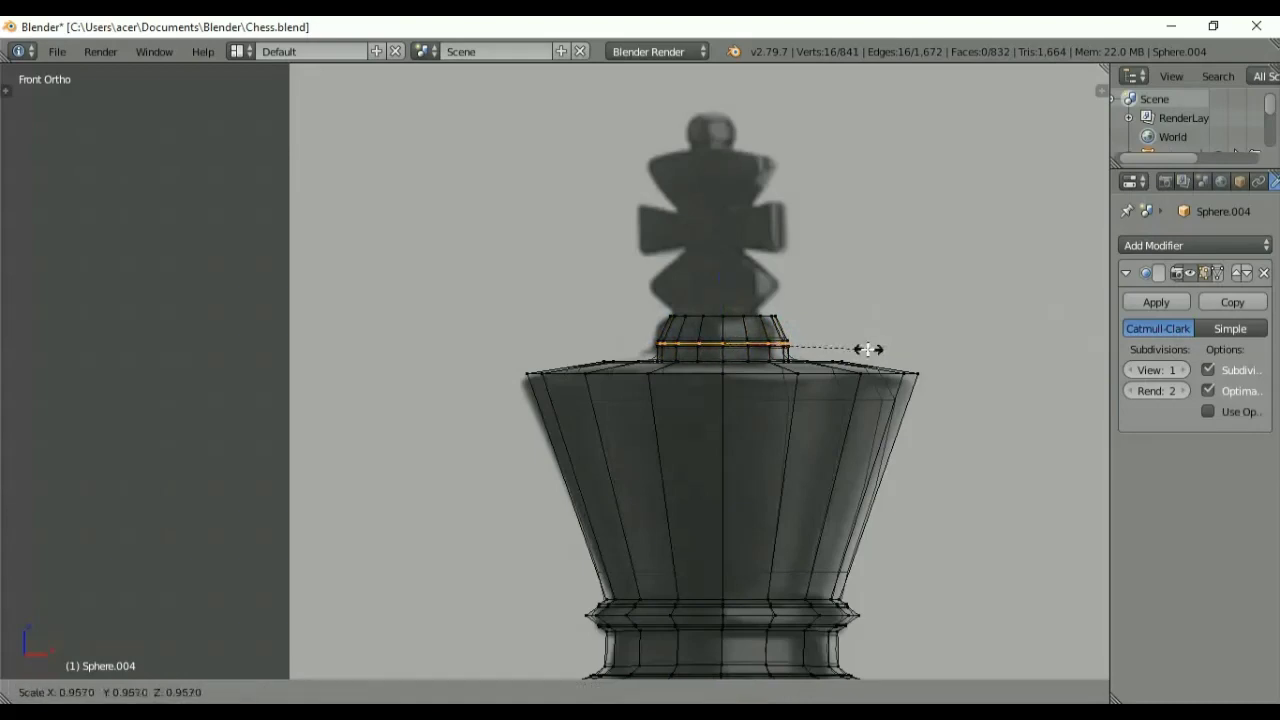
click(860, 348)
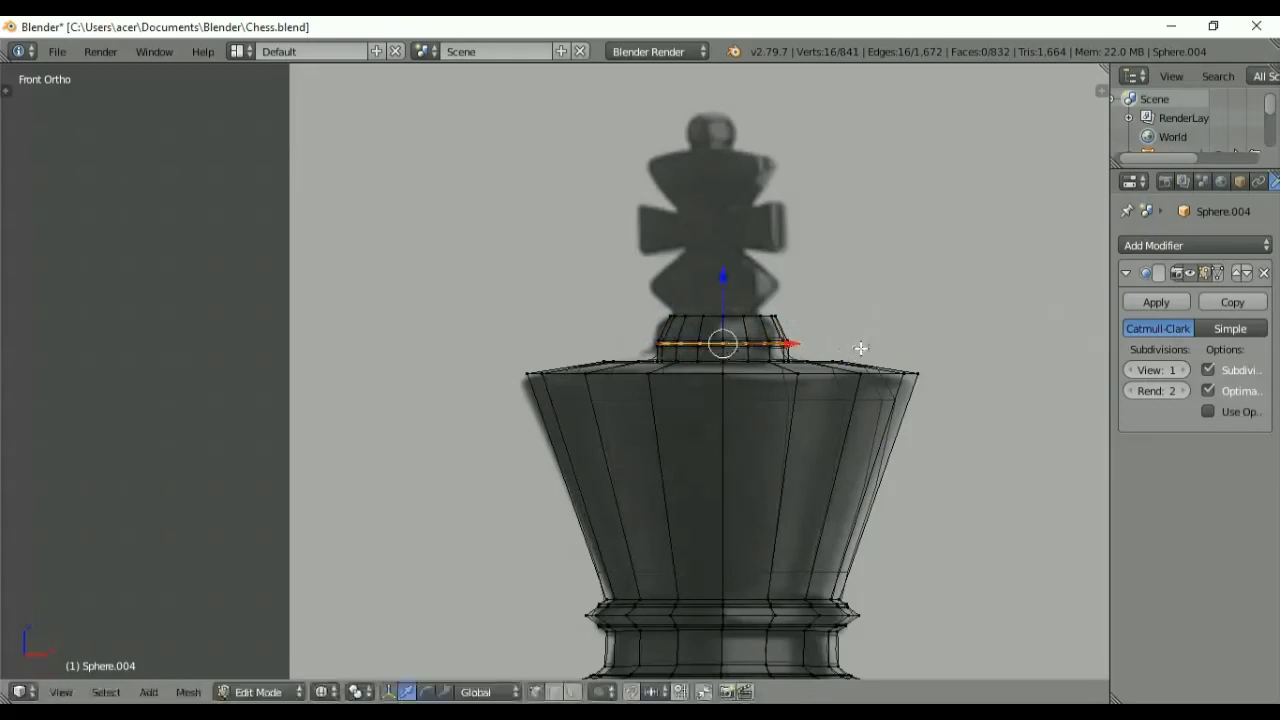
Step: In top view, extrude the collar's top loop inward and scale it down along Y into a flat oval for the cross
alt+right_click(748, 316)
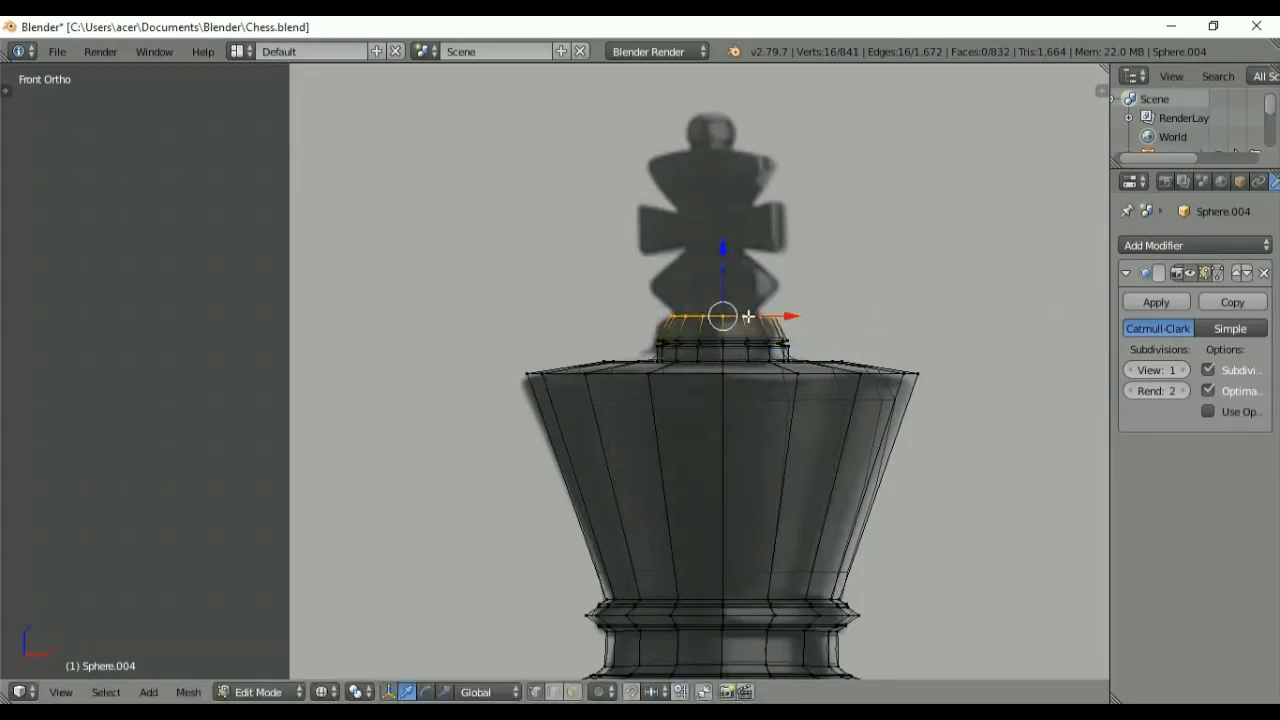
key(KP_7)
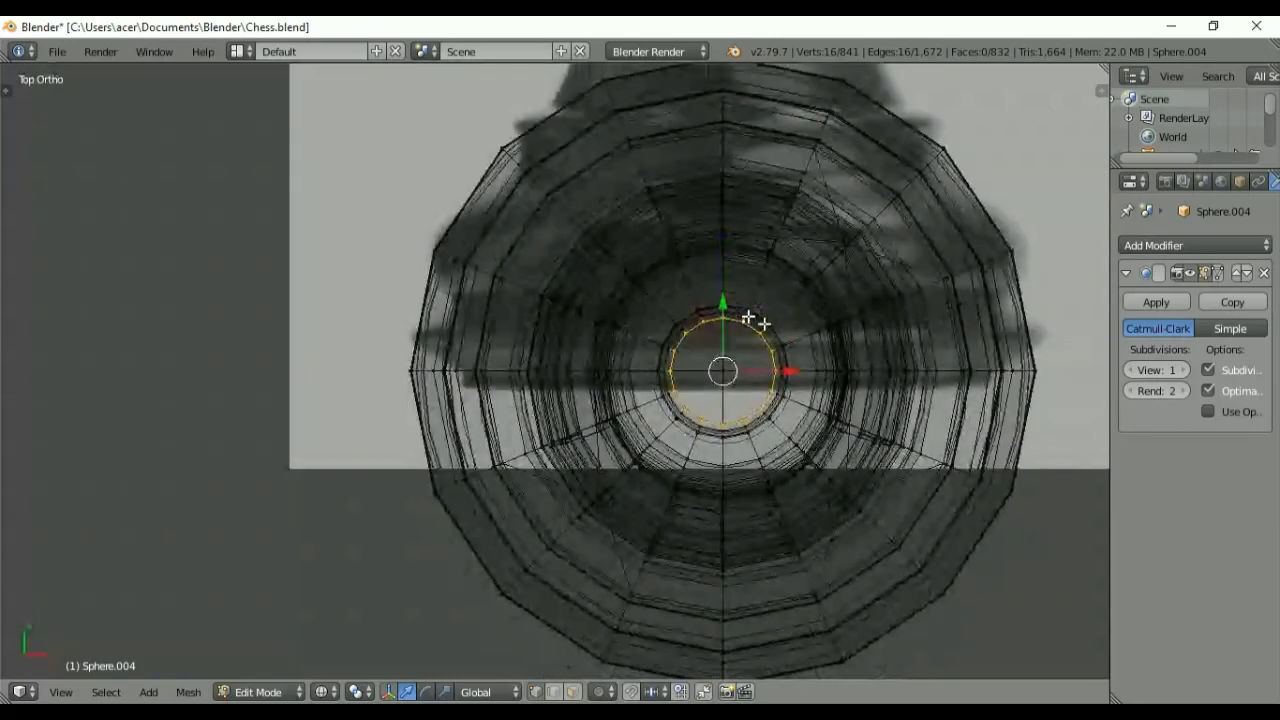
key(e)
key(s)
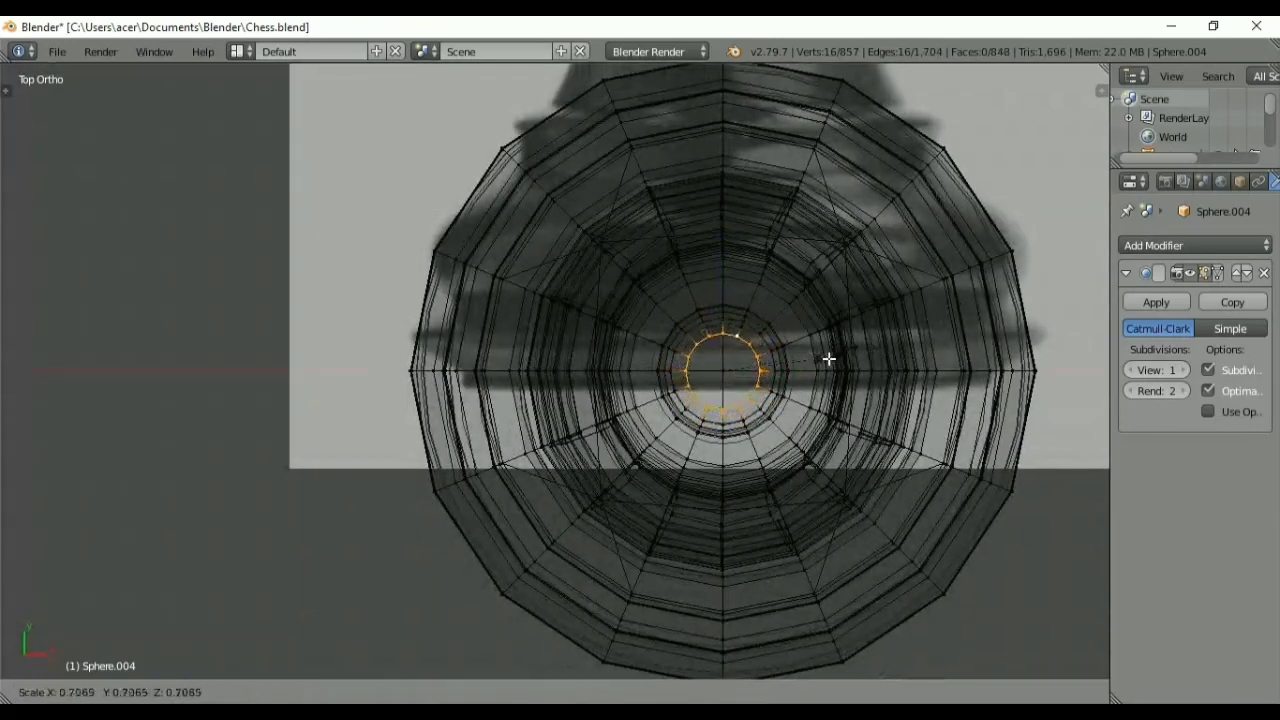
click(796, 351)
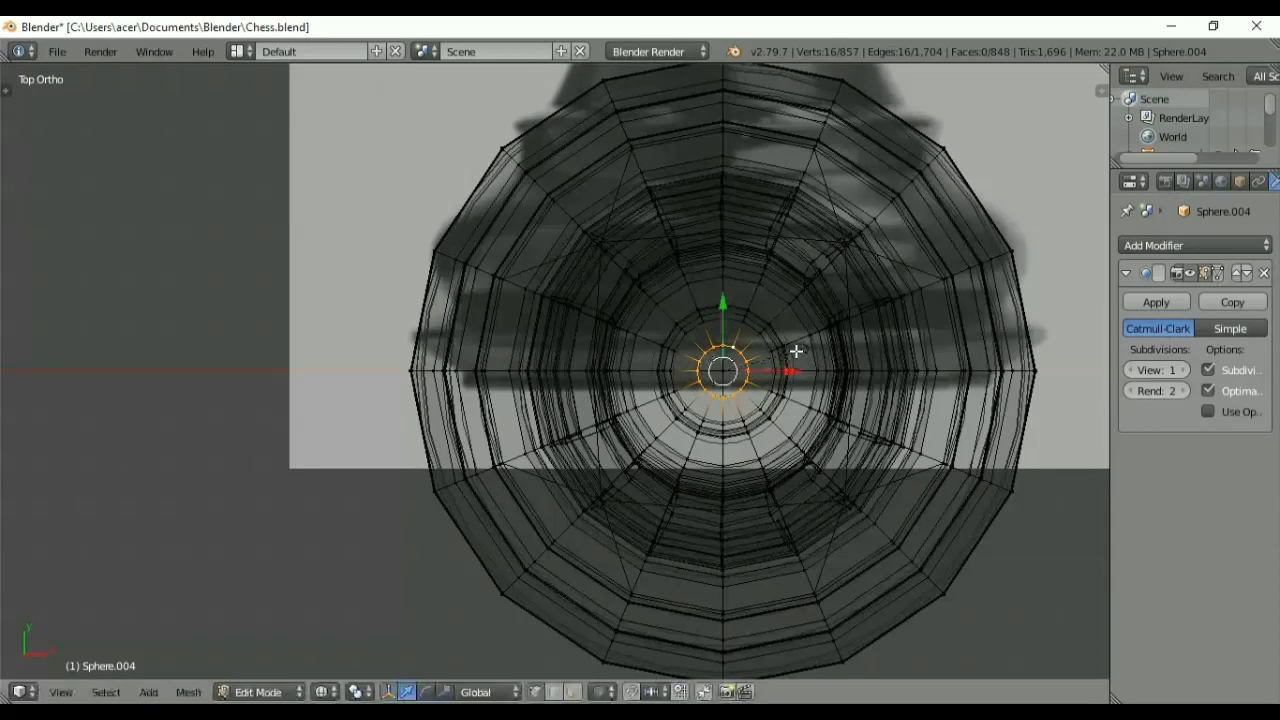
key(s)
key(y)
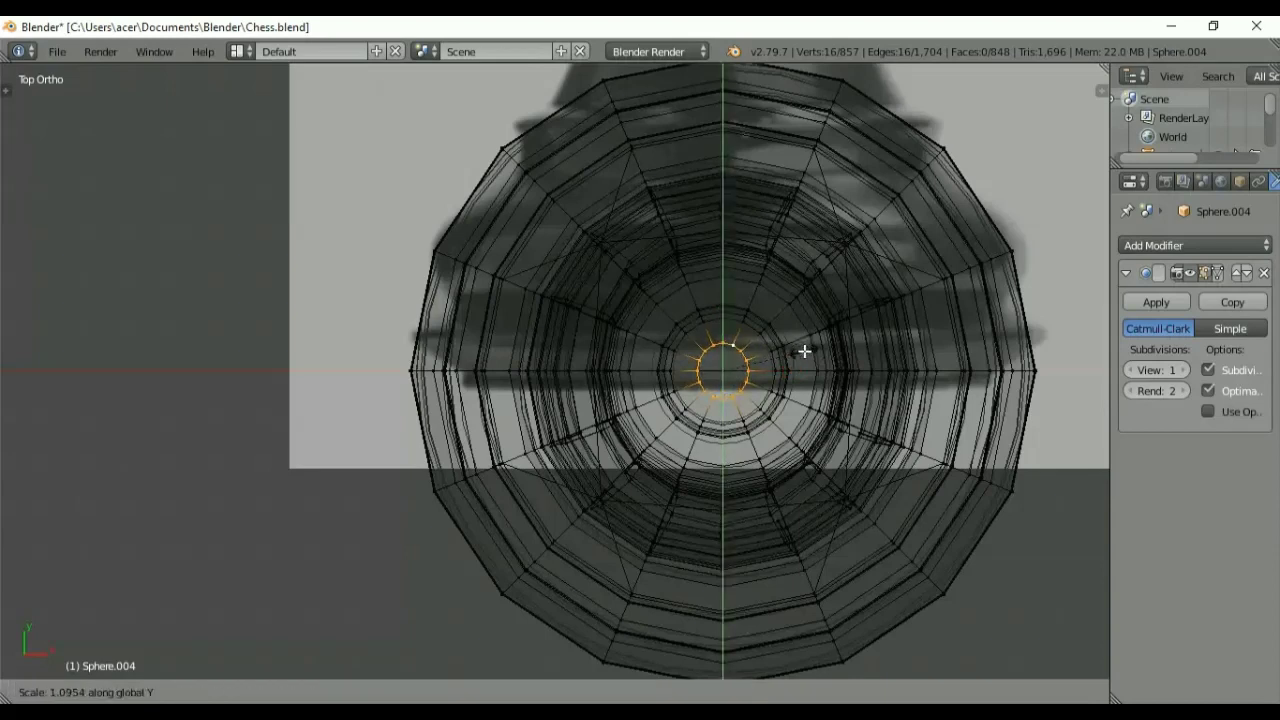
click(752, 351)
scroll(752, 351, up, 10)
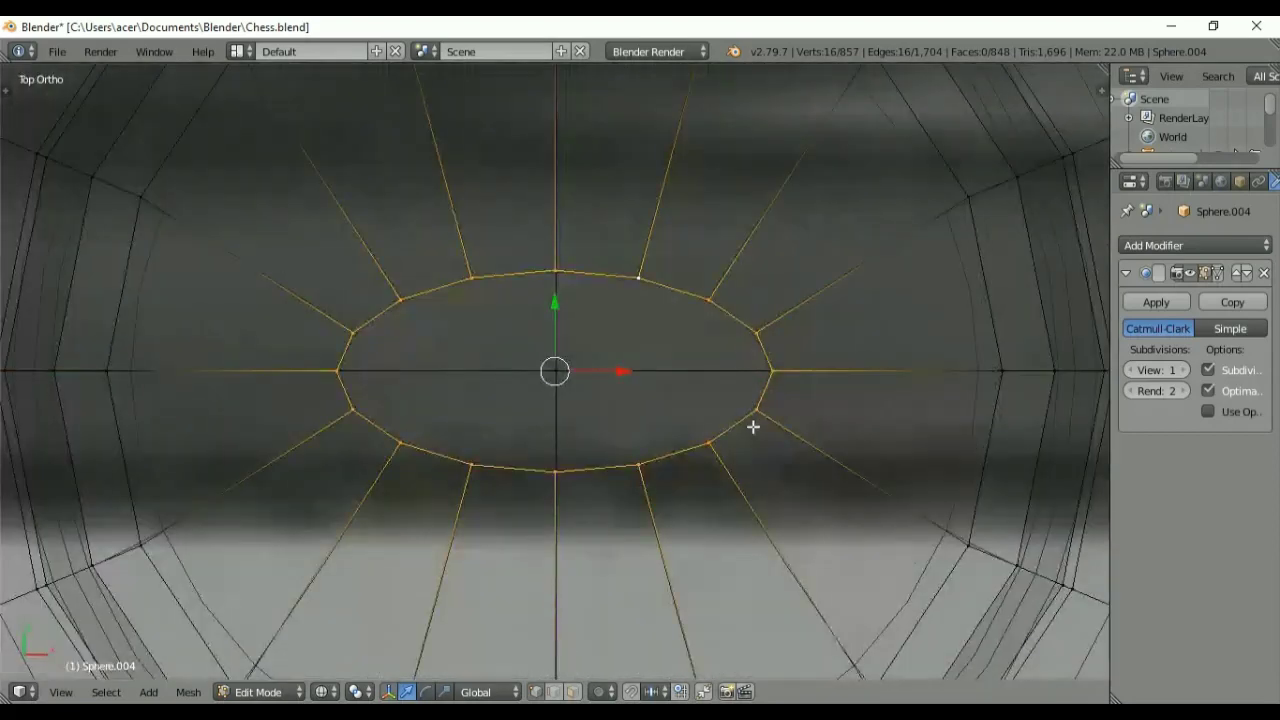
Step: In front view, extrude the oval loop up along Z to the lower arm's widest point and widen it along X
middle_drag(751, 426, 814, 408)
key(KP_1)
scroll(796, 305, down, 6)
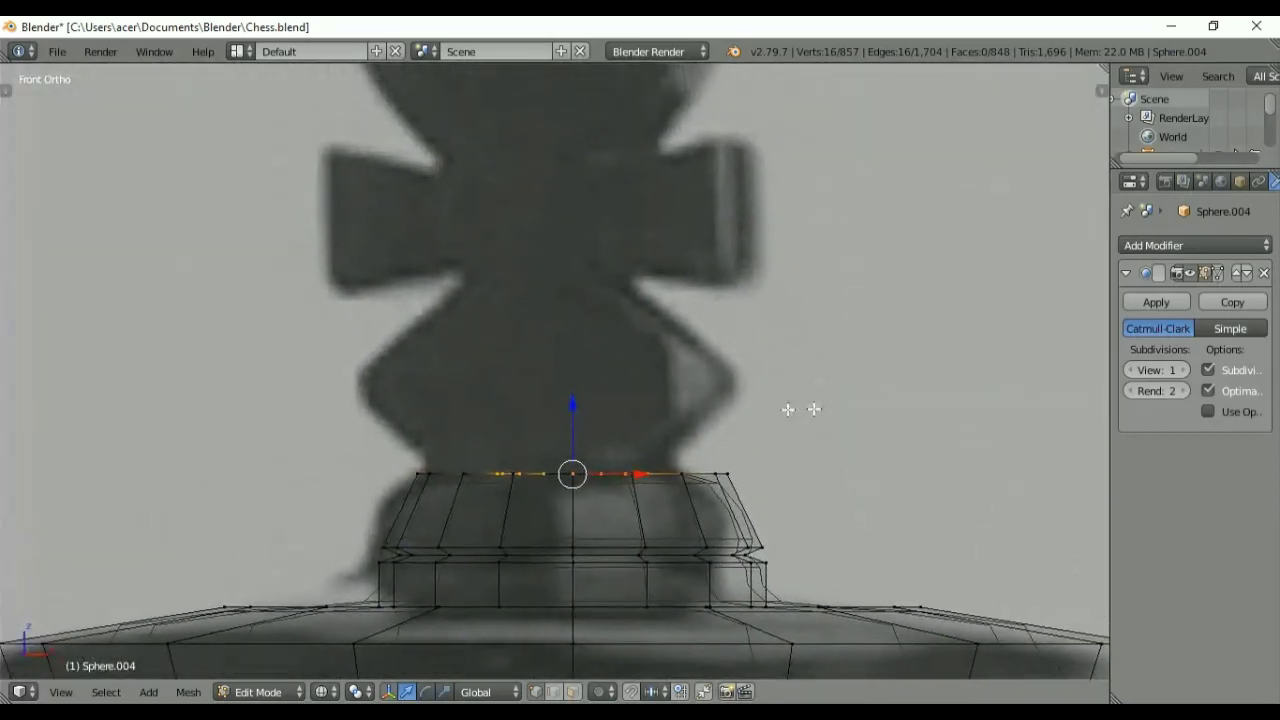
key(e)
key(z)
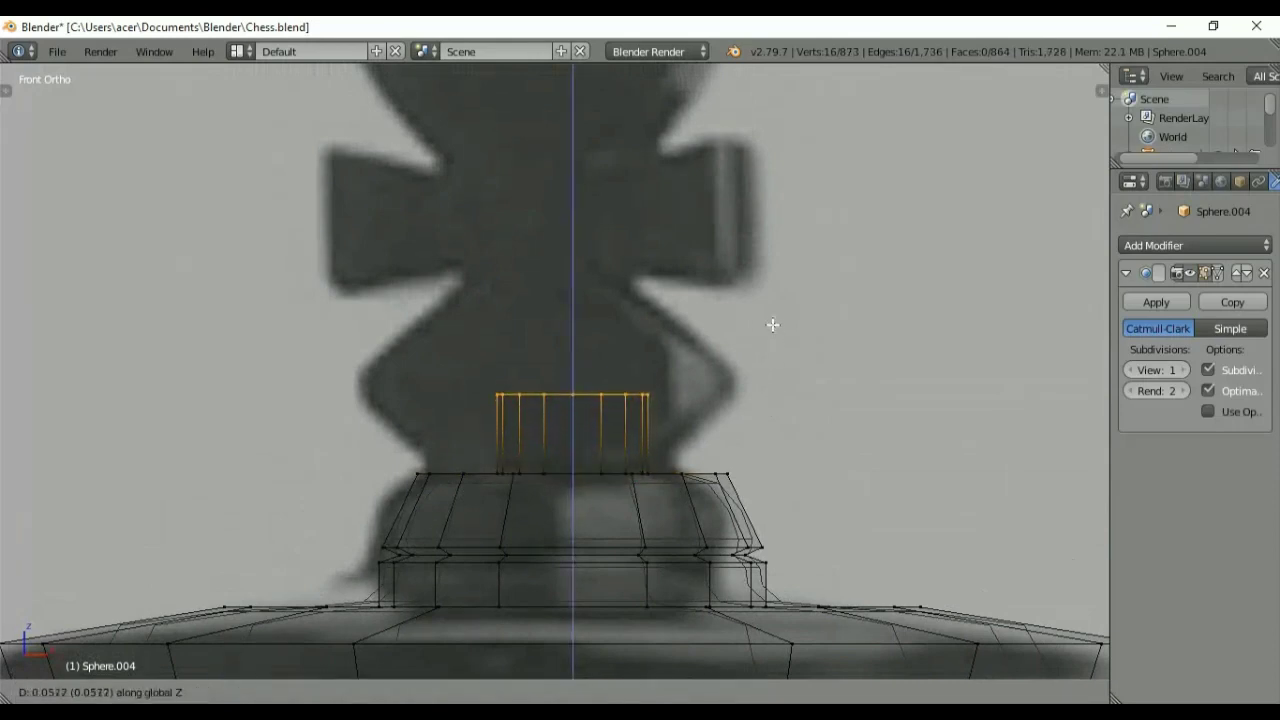
click(772, 312)
key(s)
key(x)
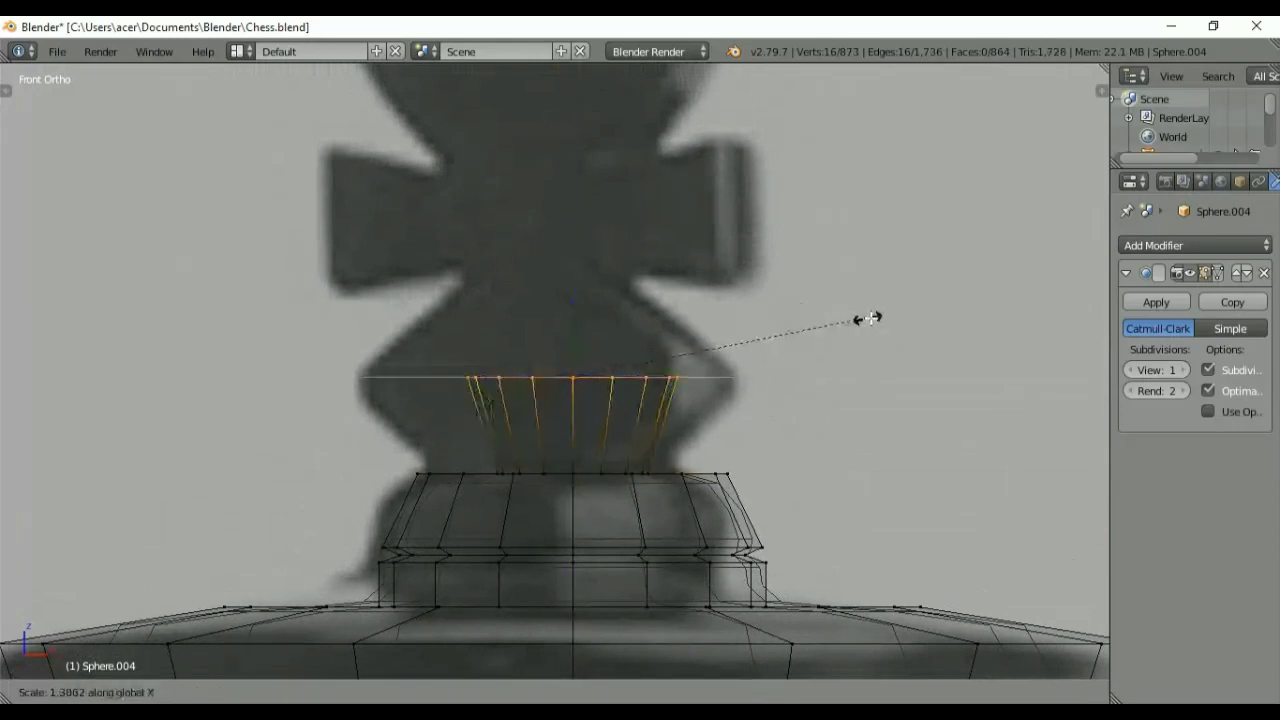
click(1012, 350)
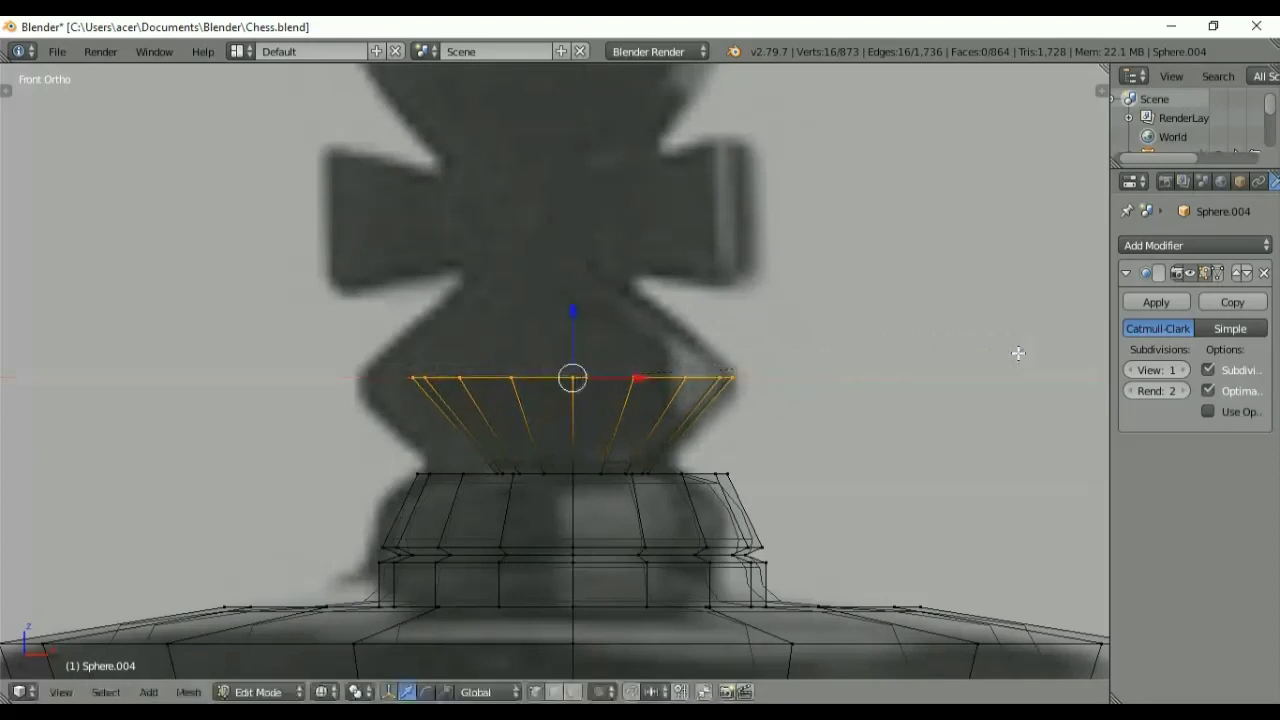
Step: Extrude the lower arm's widest loop up to the bottom of the side arms and narrow it along X
key(e)
key(z)
click(1012, 258)
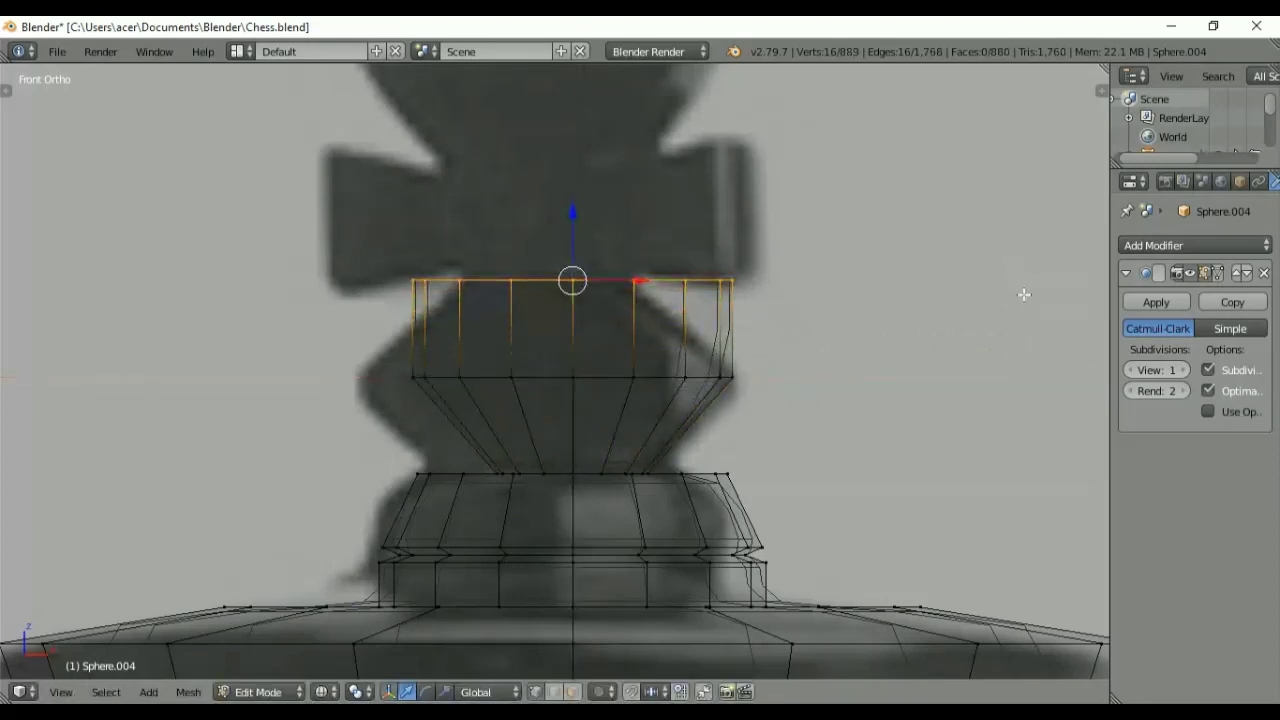
key(s)
key(x)
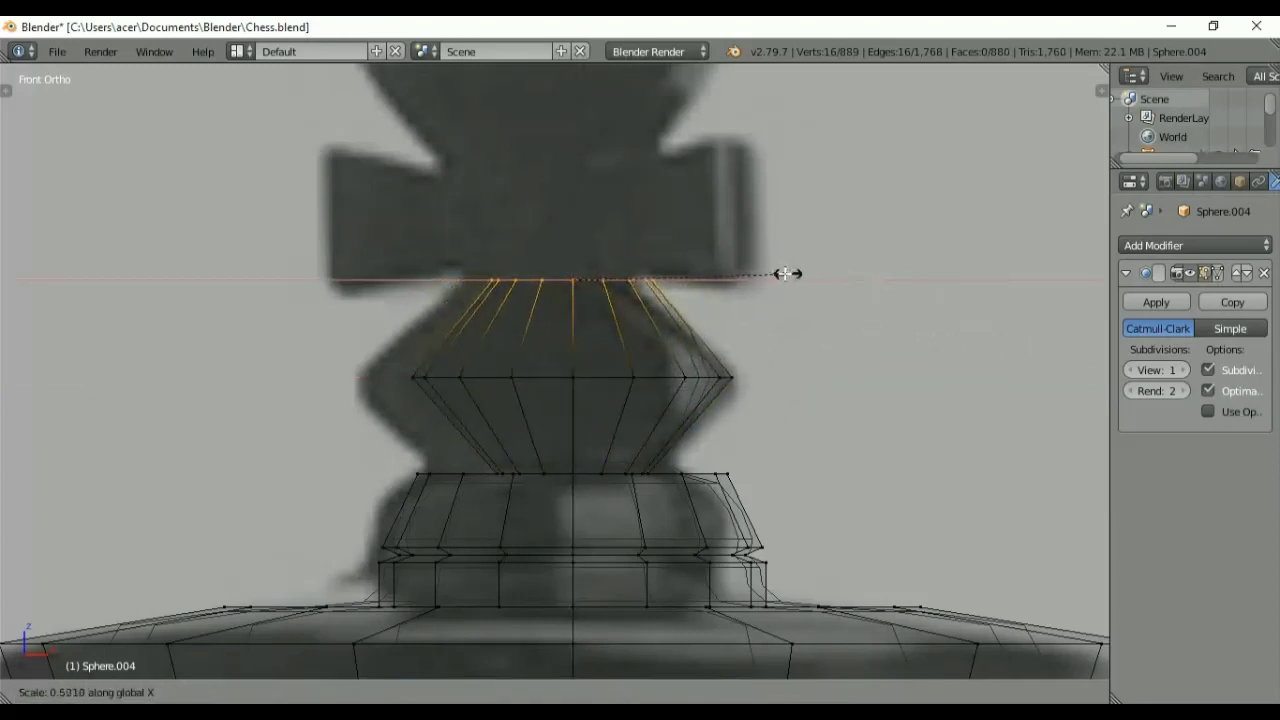
click(767, 273)
Step: Extrude the narrowed loop straight up along Z to the upper edge of the reference's side arms
key(e)
key(z)
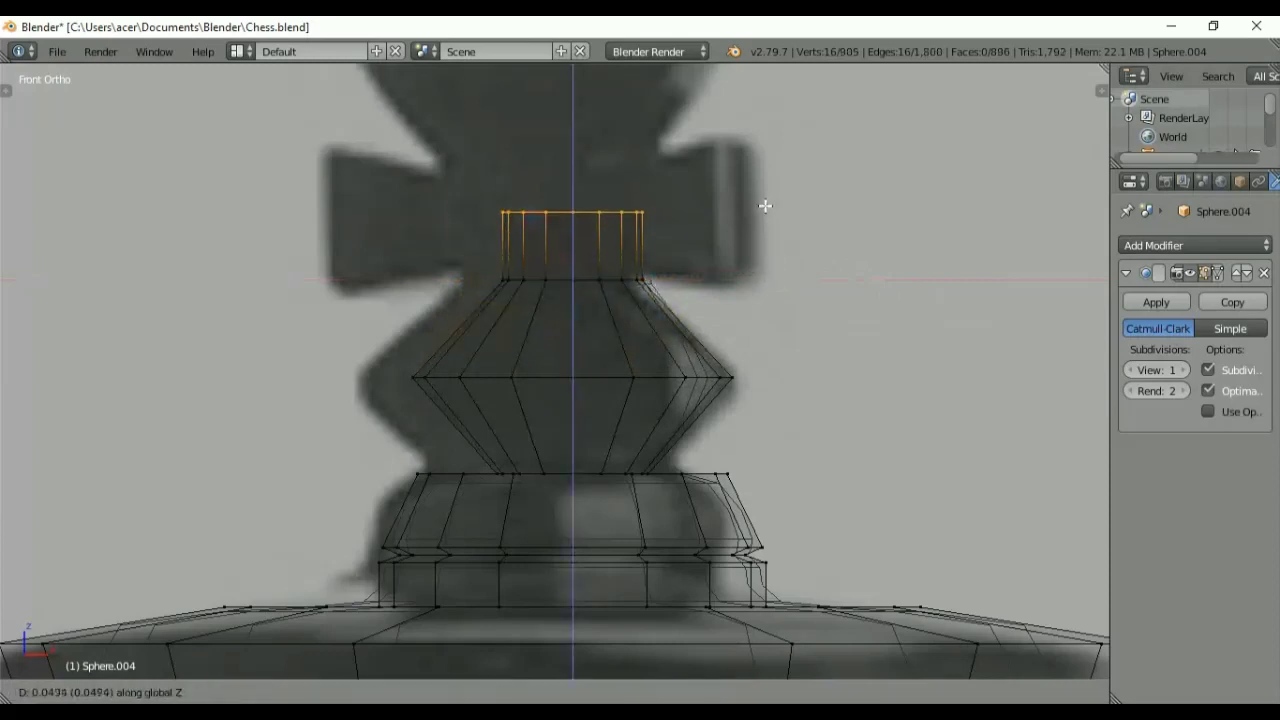
click(764, 152)
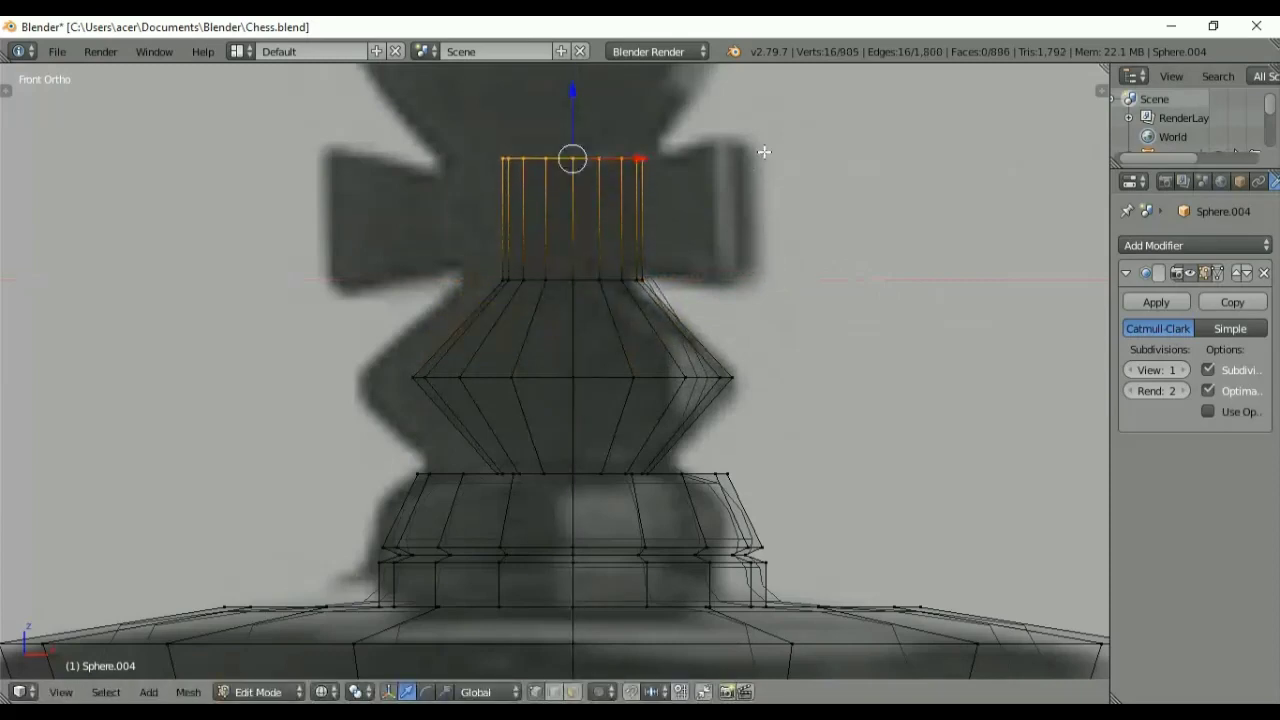
Step: Extrude the central section's top loop up toward the cross's upper edge and scale it outward to form the flared upper arm
shift+middle_drag(764, 152, 762, 384)
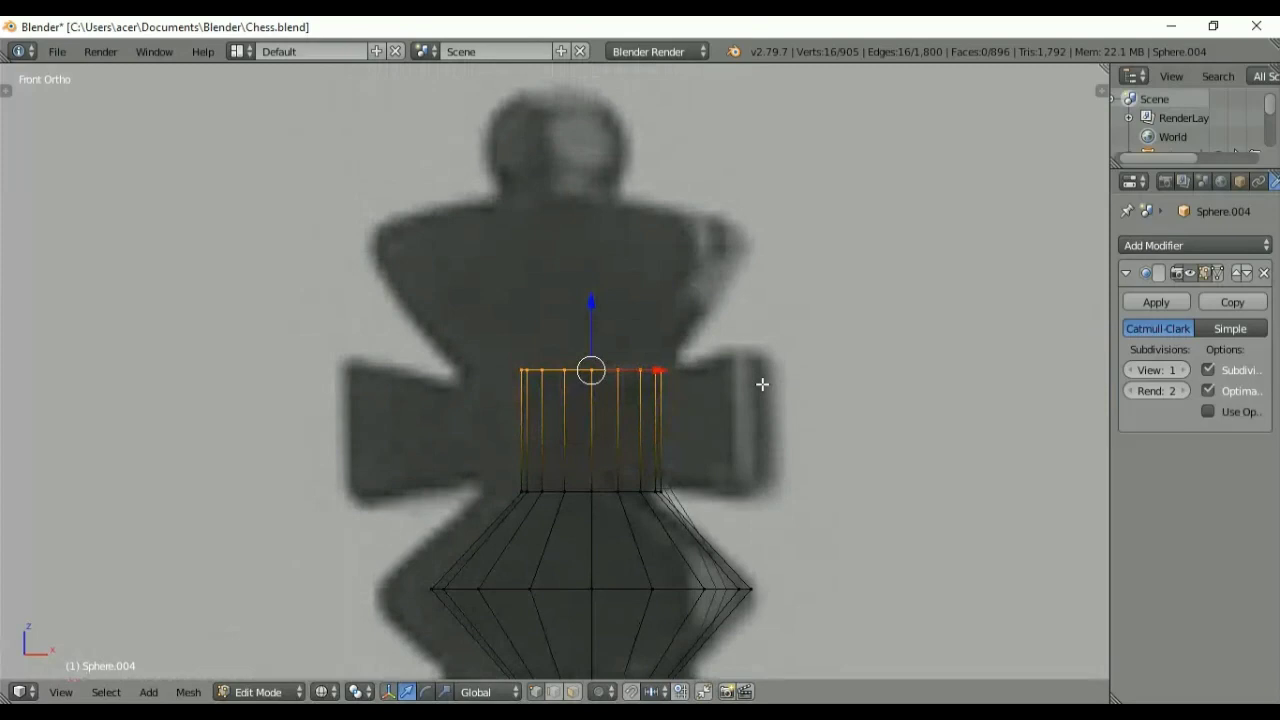
key(e)
key(z)
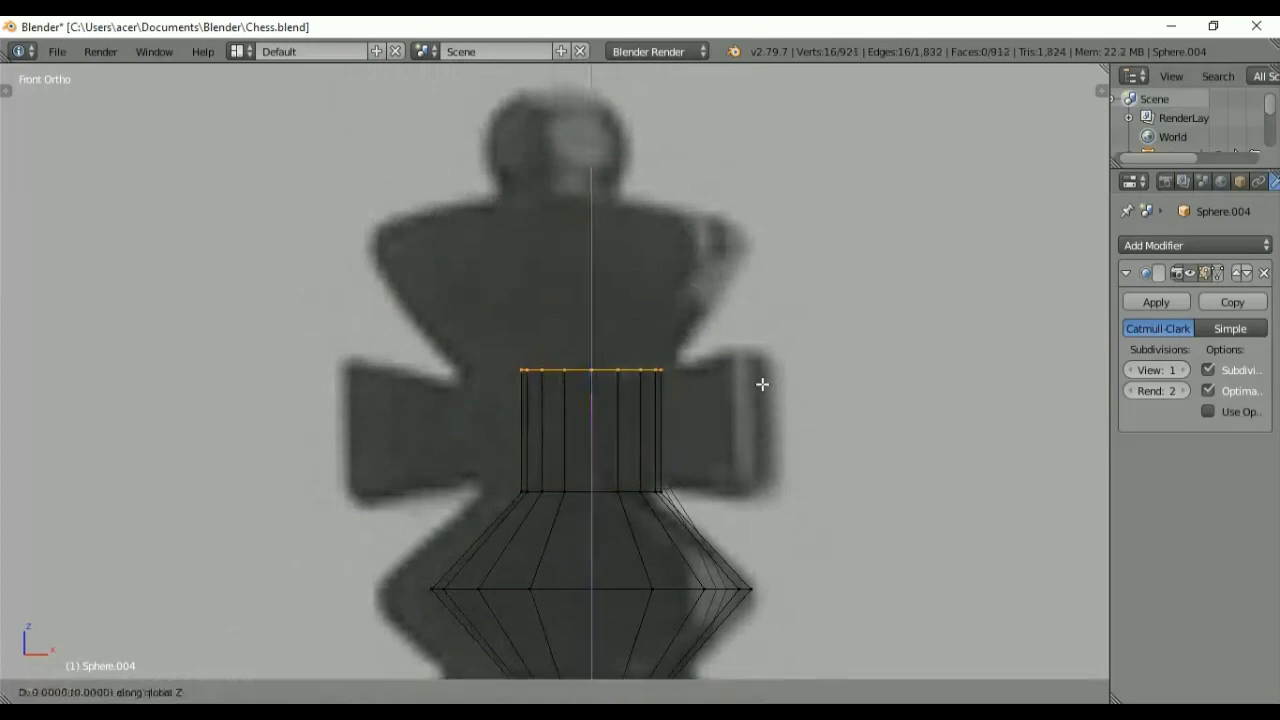
click(754, 240)
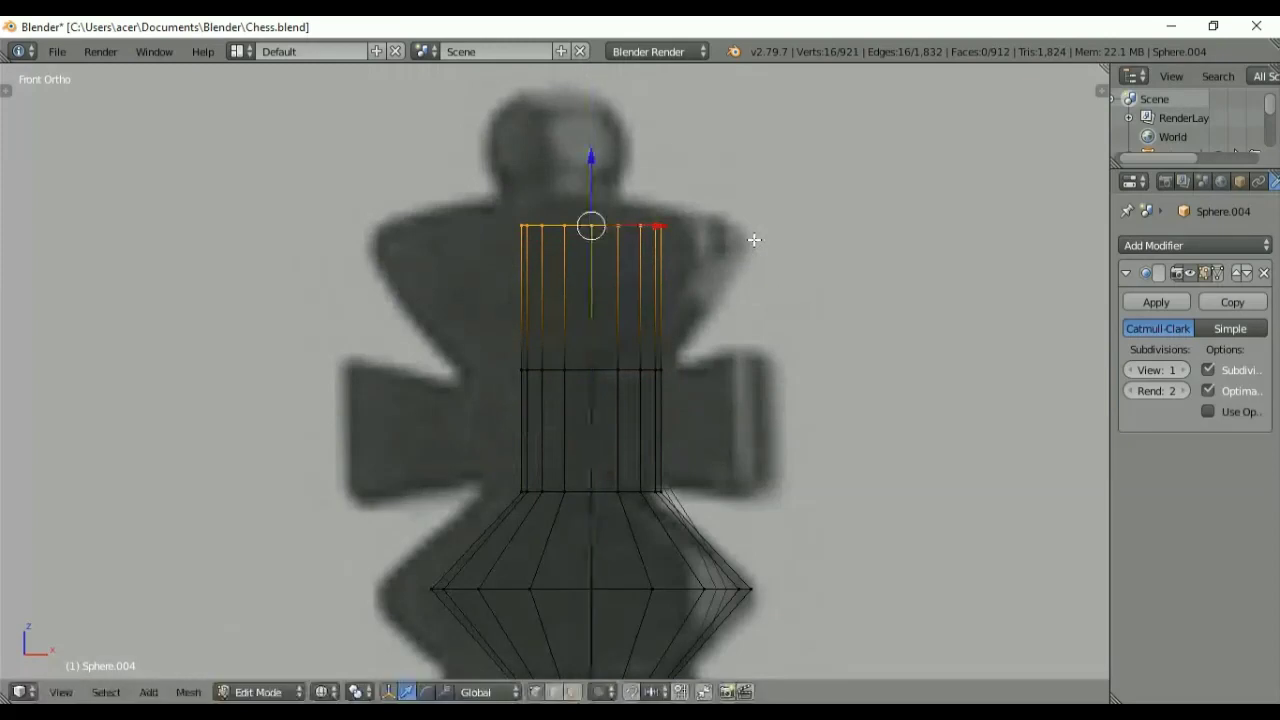
key(s)
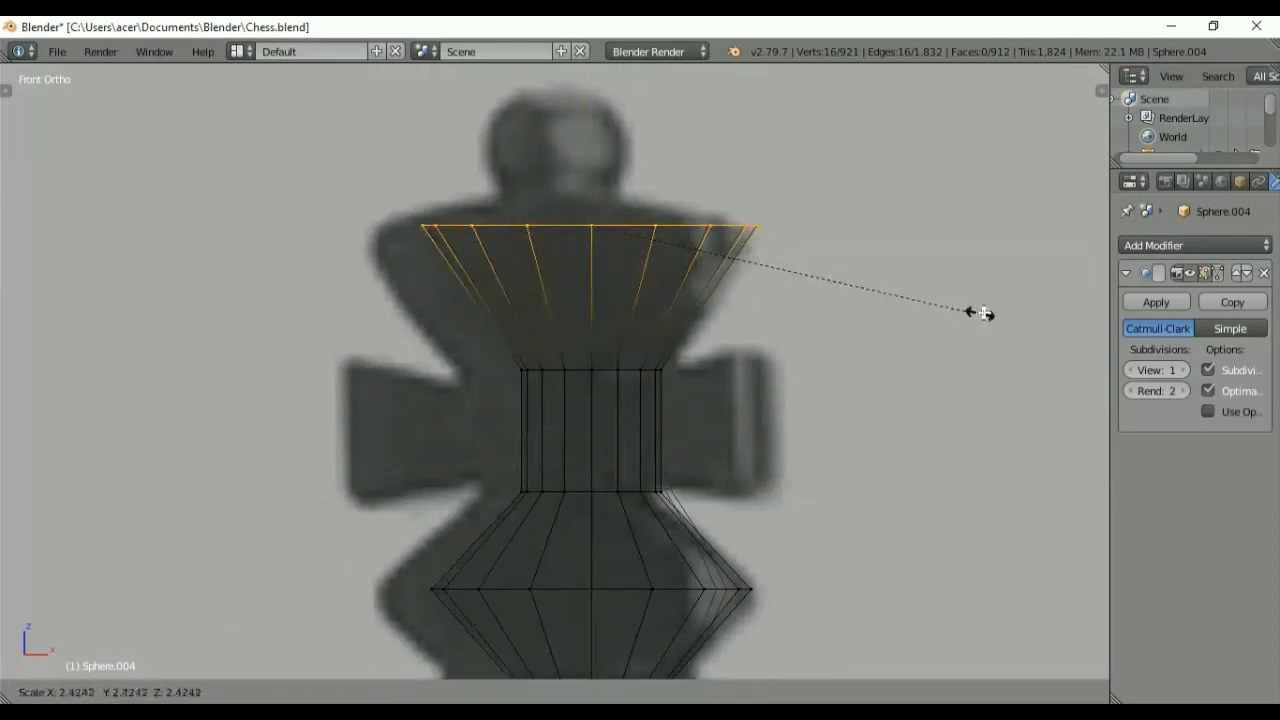
click(995, 320)
Step: Extrude the flared arm's top loop slightly up along Z, scale it inward as a sloped cap, and switch to top view
key(e)
key(z)
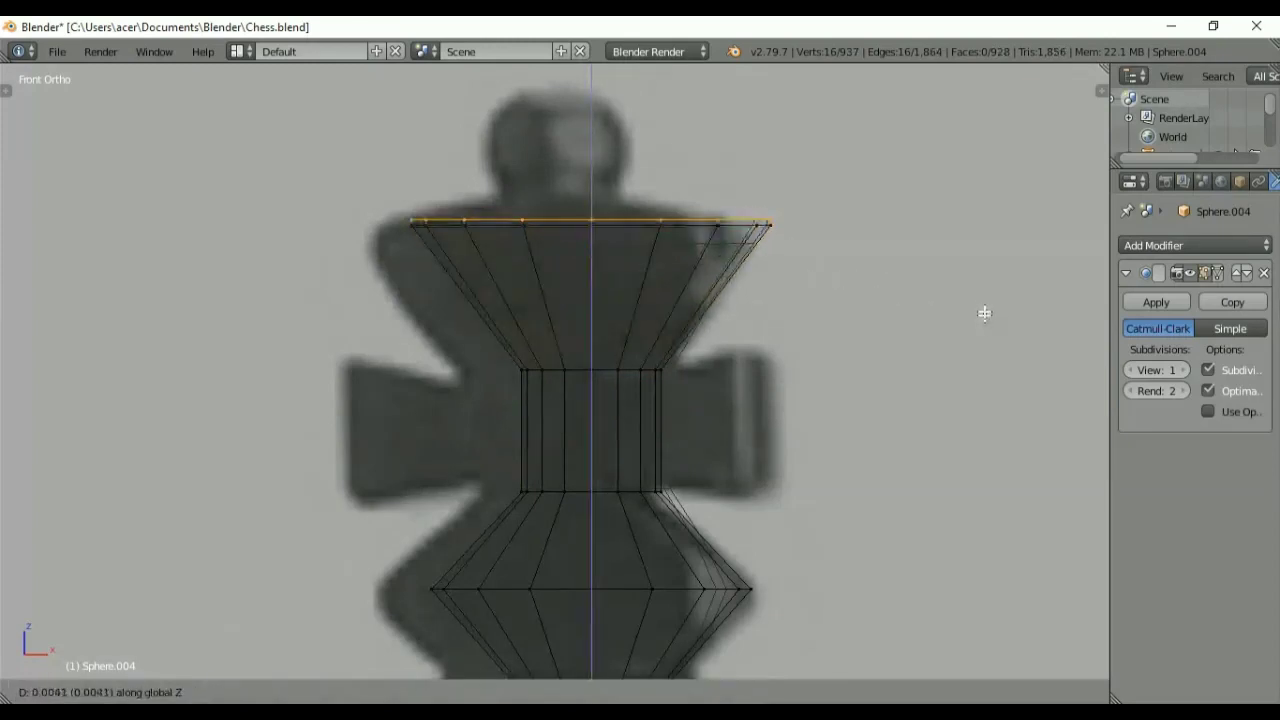
click(984, 304)
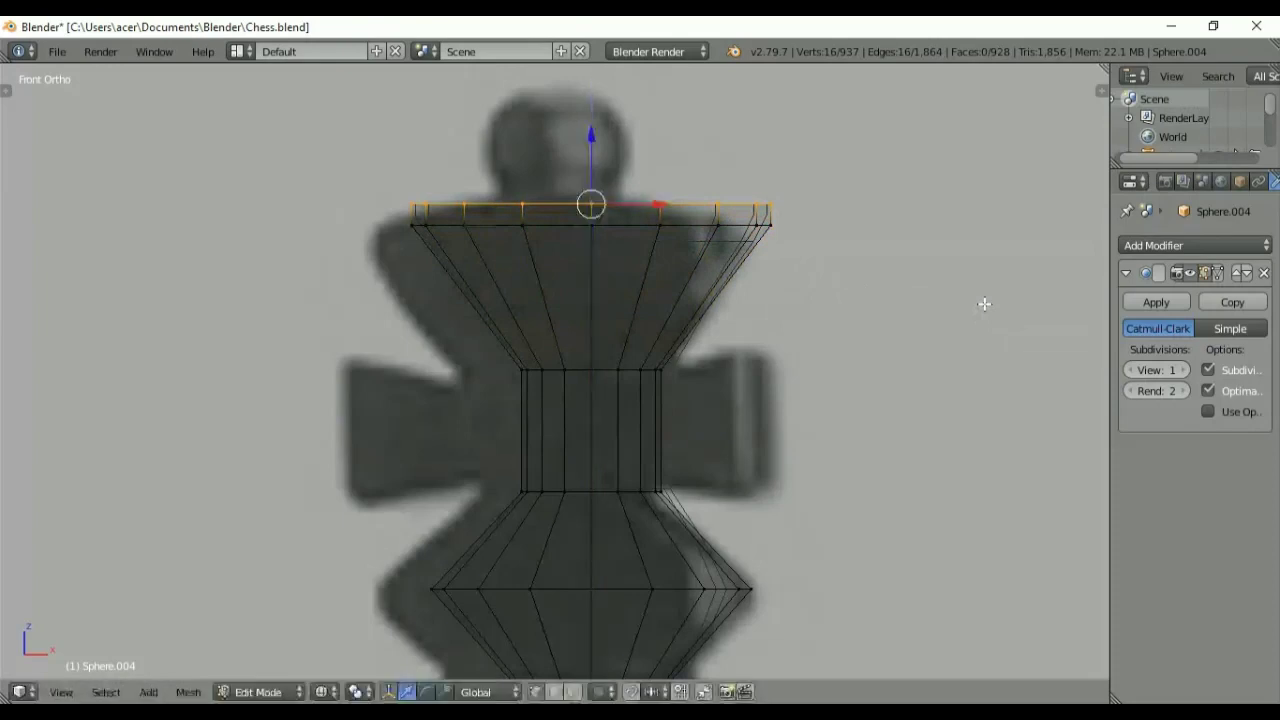
key(s)
click(906, 296)
key(KP_7)
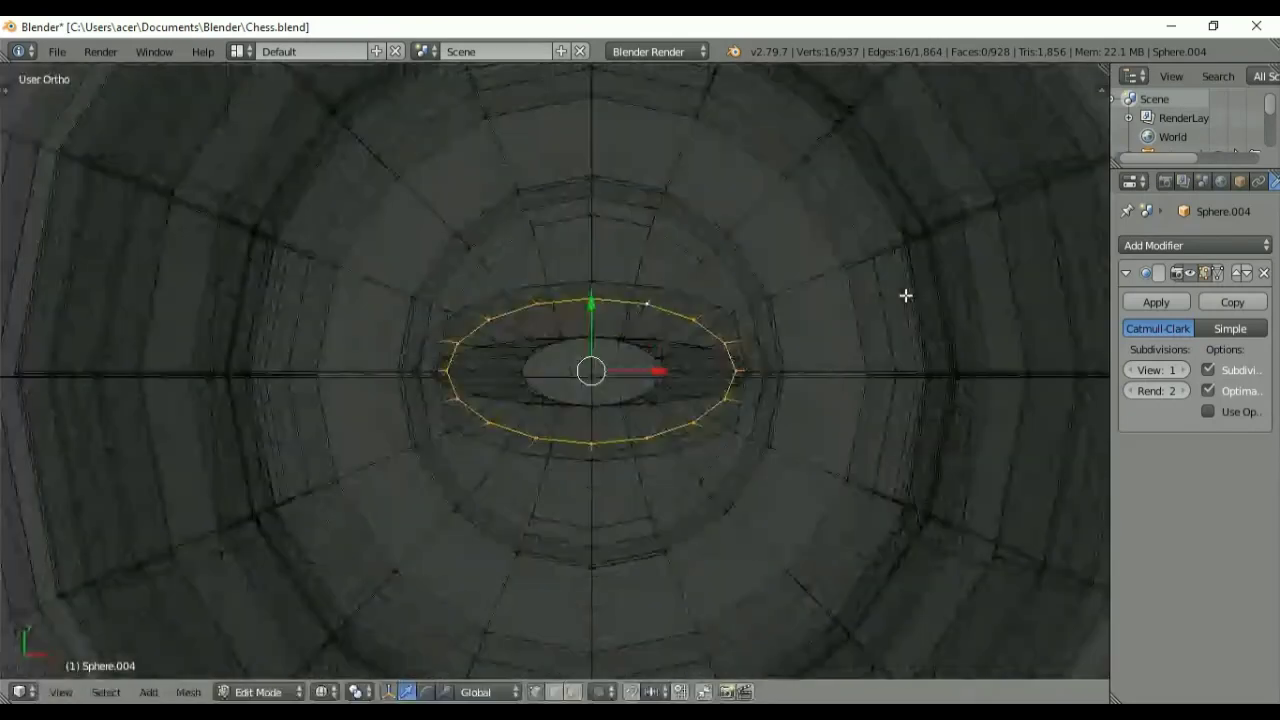
Step: Extrude the sloped cap's top loop in place and narrow it along X to about the central column's width
key(e)
key(s)
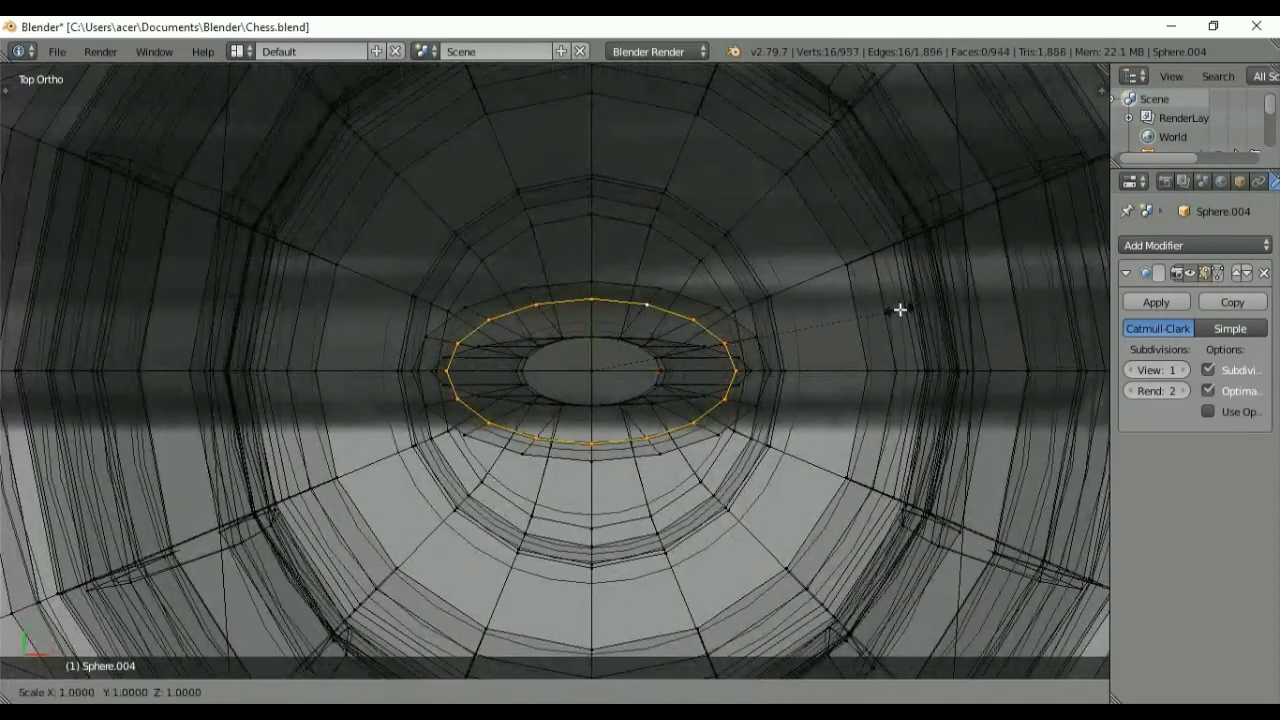
key(x)
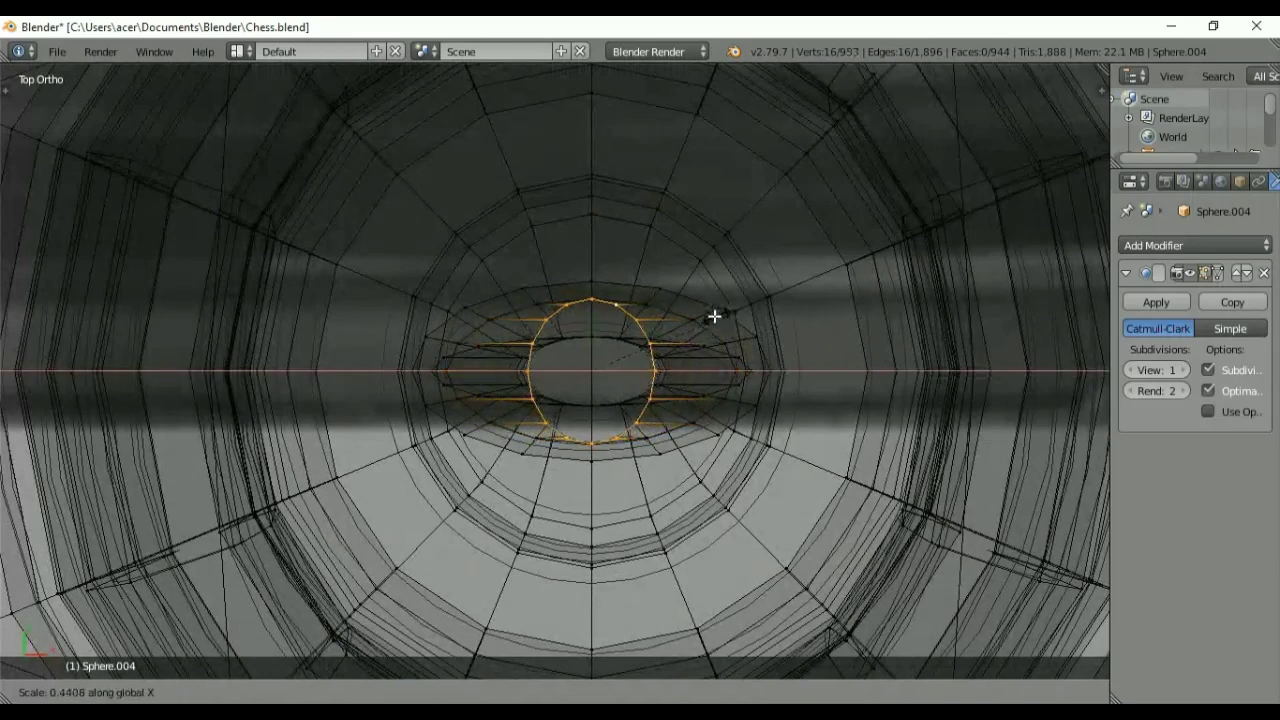
click(733, 317)
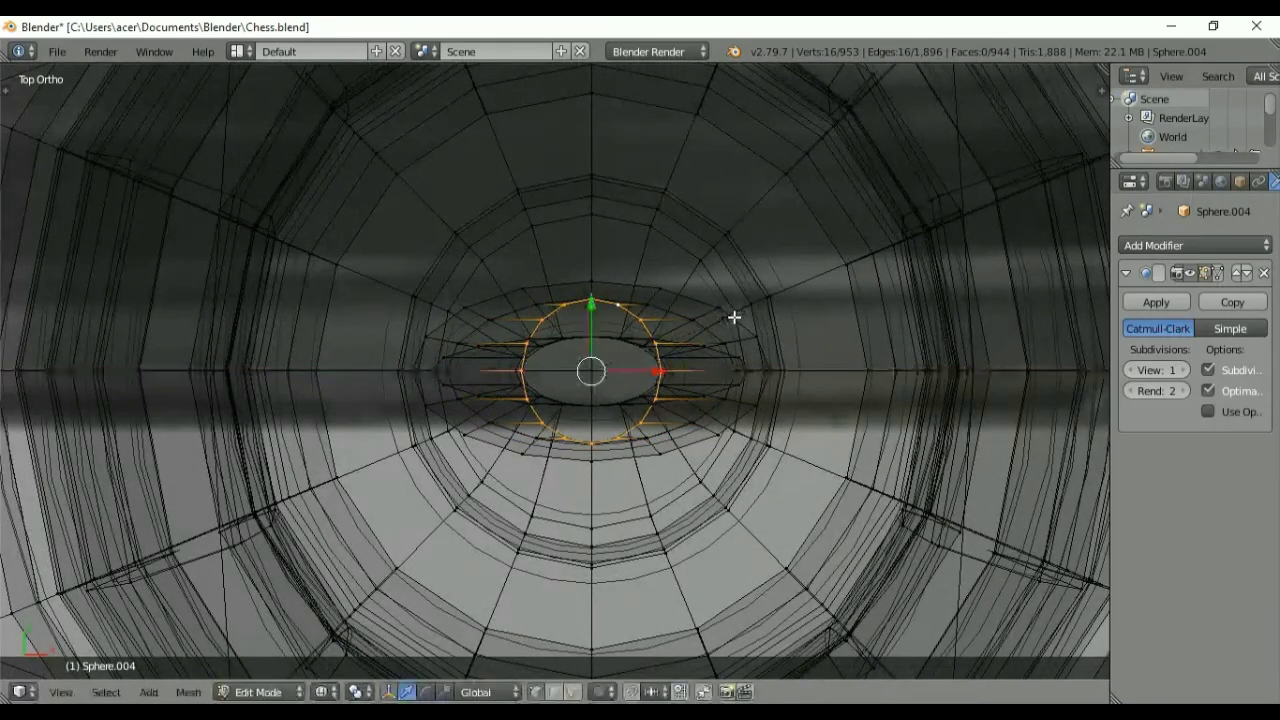
Step: Extrude the narrowed loop straight up along Z to near the top of the reference's round knob
key(KP_1)
key(z)
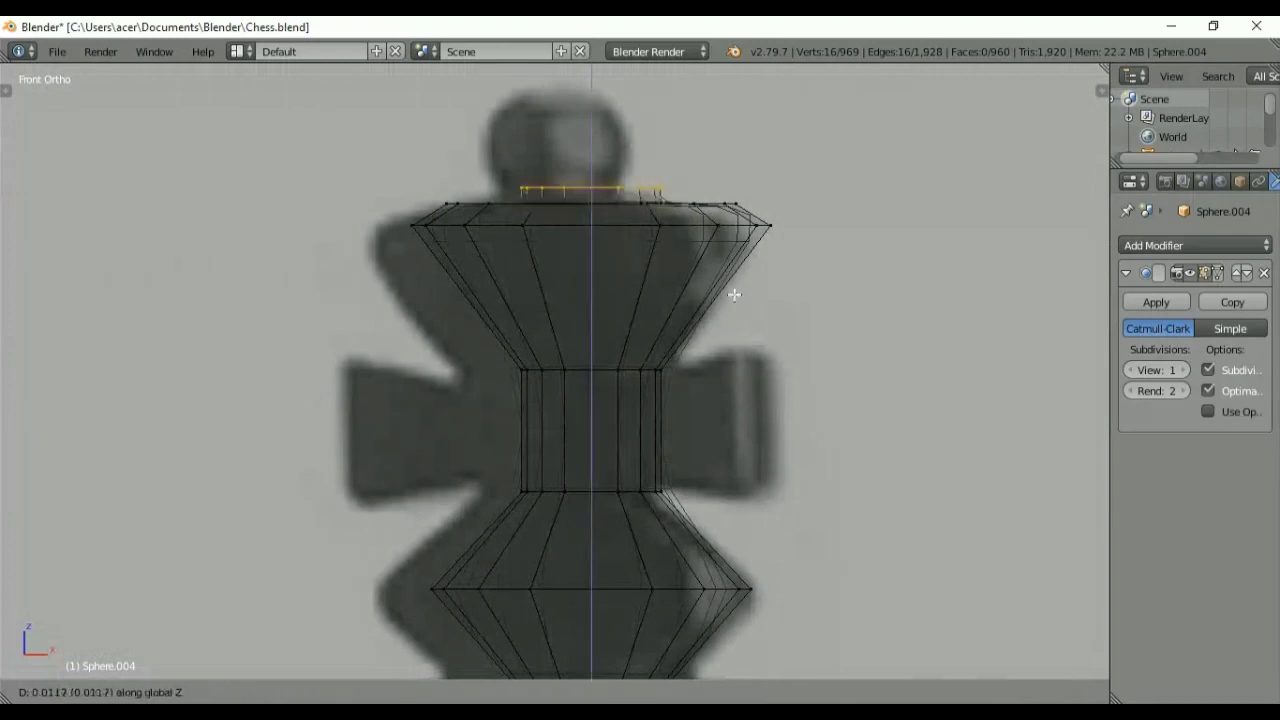
click(735, 231)
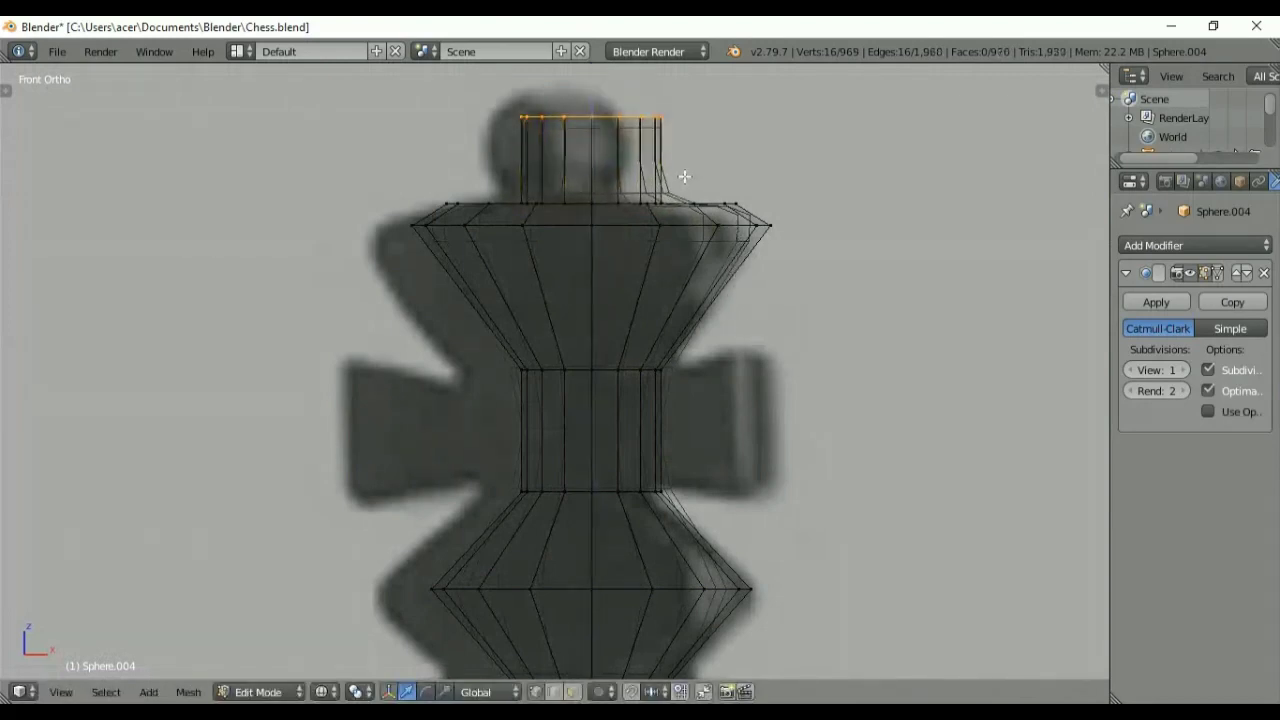
Step: Extrude the knob's top loop inward, raise it slightly along Z, and close the opening with Grid Fill
key(s)
click(646, 160)
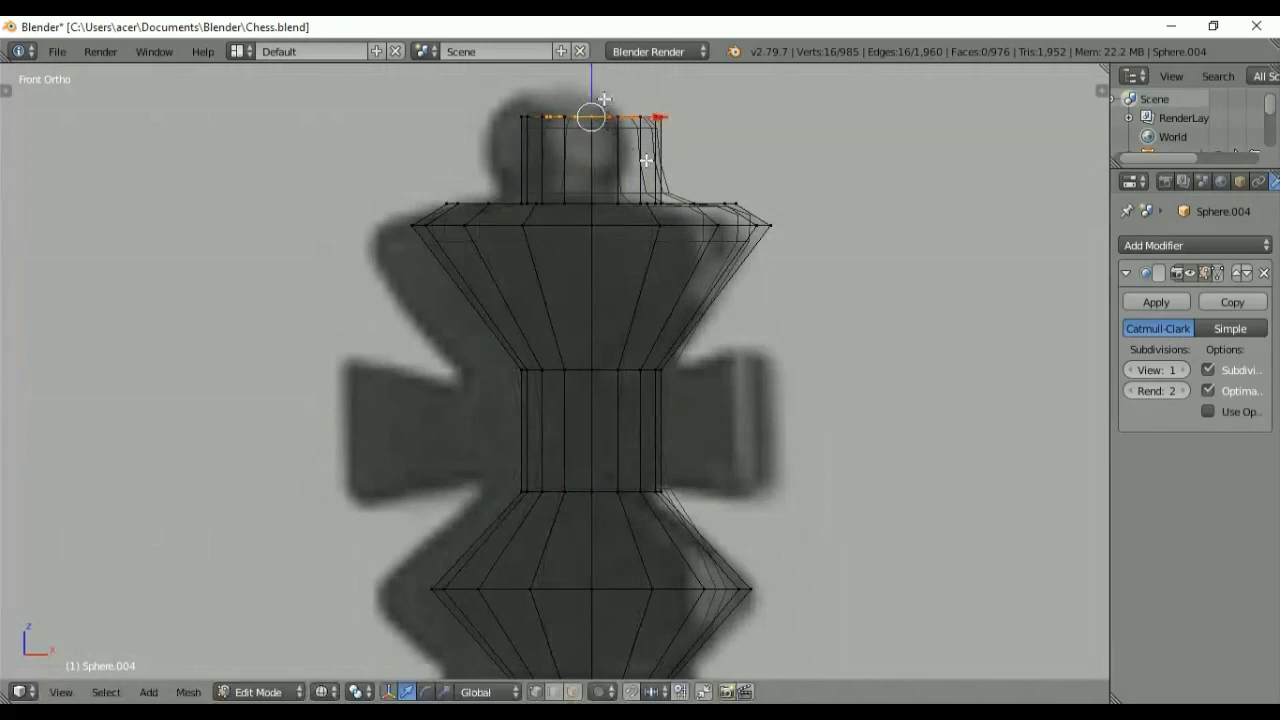
drag(591, 86, 591, 74)
key(space)
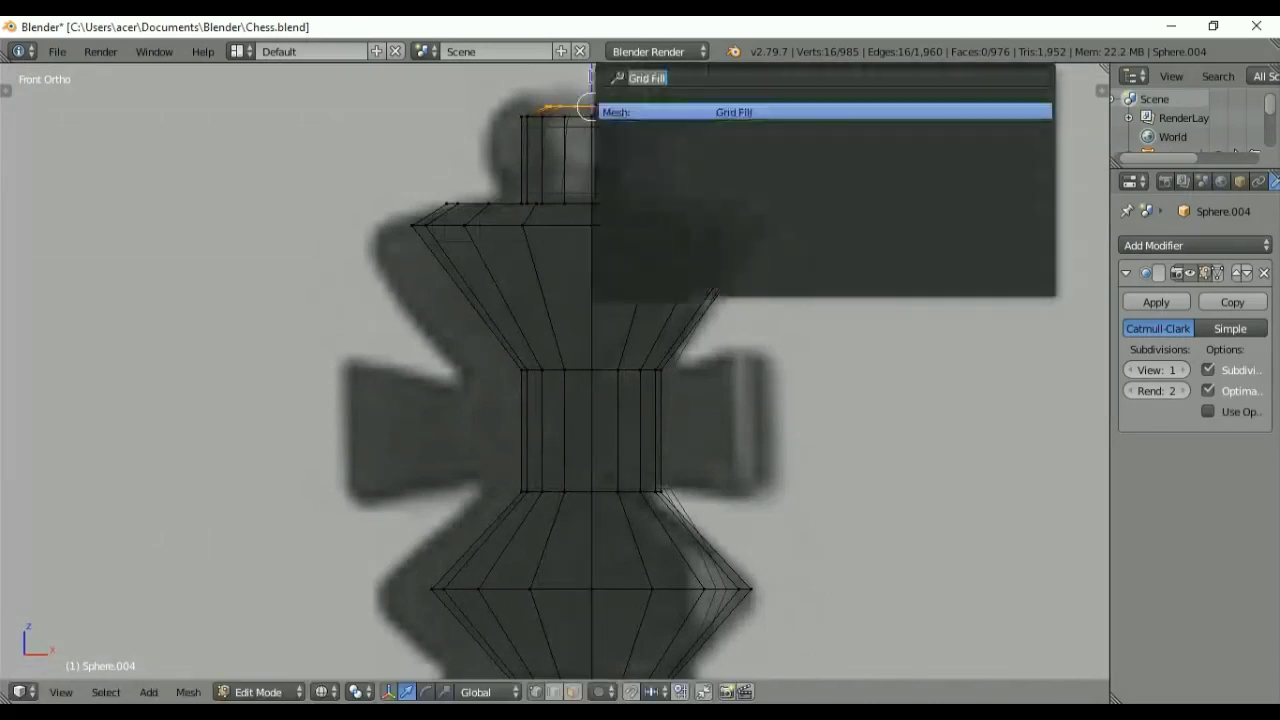
key(Return)
key(z)
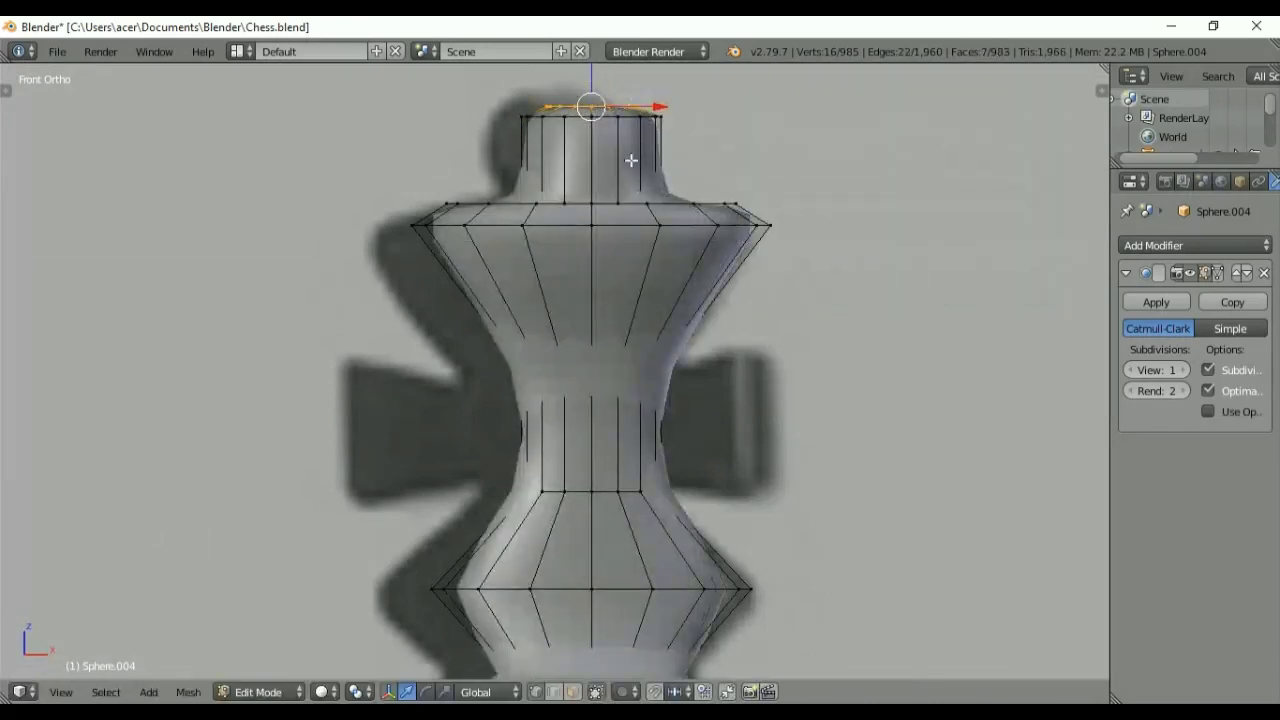
Step: Extrude the side faces at both X ends of the cross's central section and scale them along X by about 3.6 to form the side arms
middle_drag(643, 158, 603, 177)
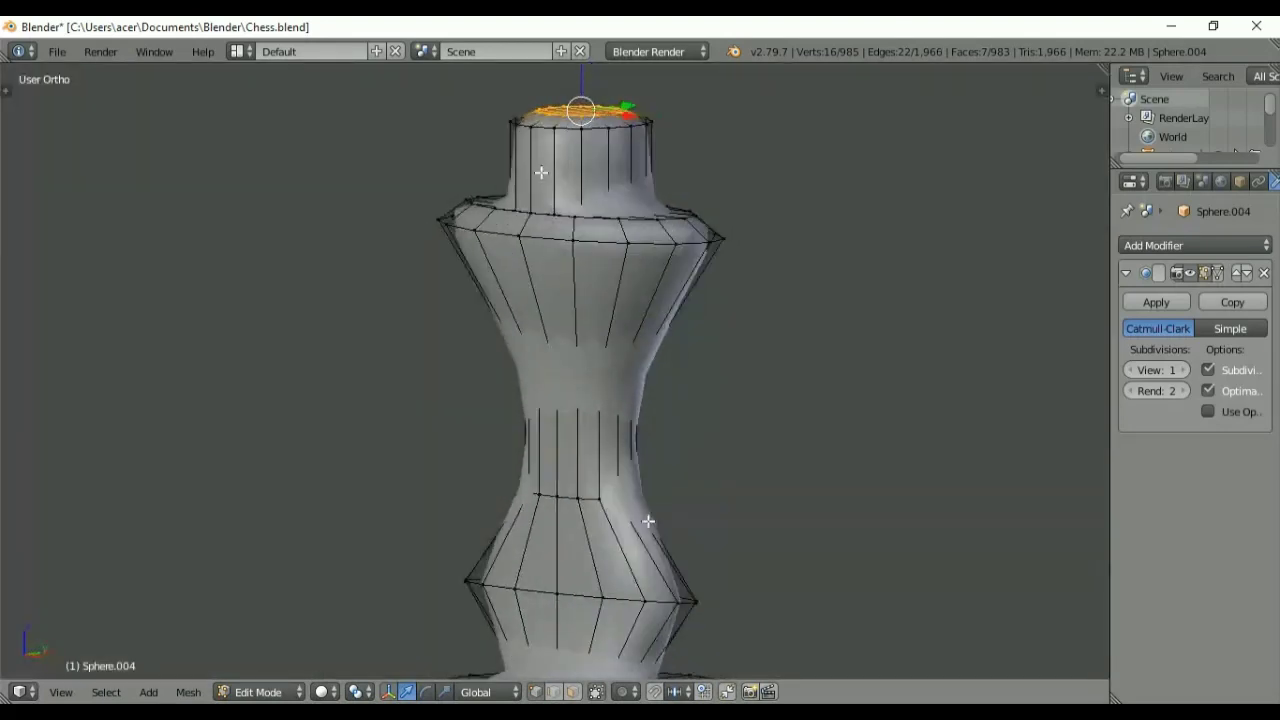
click(573, 691)
middle_drag(672, 490, 571, 478)
key(KP_3)
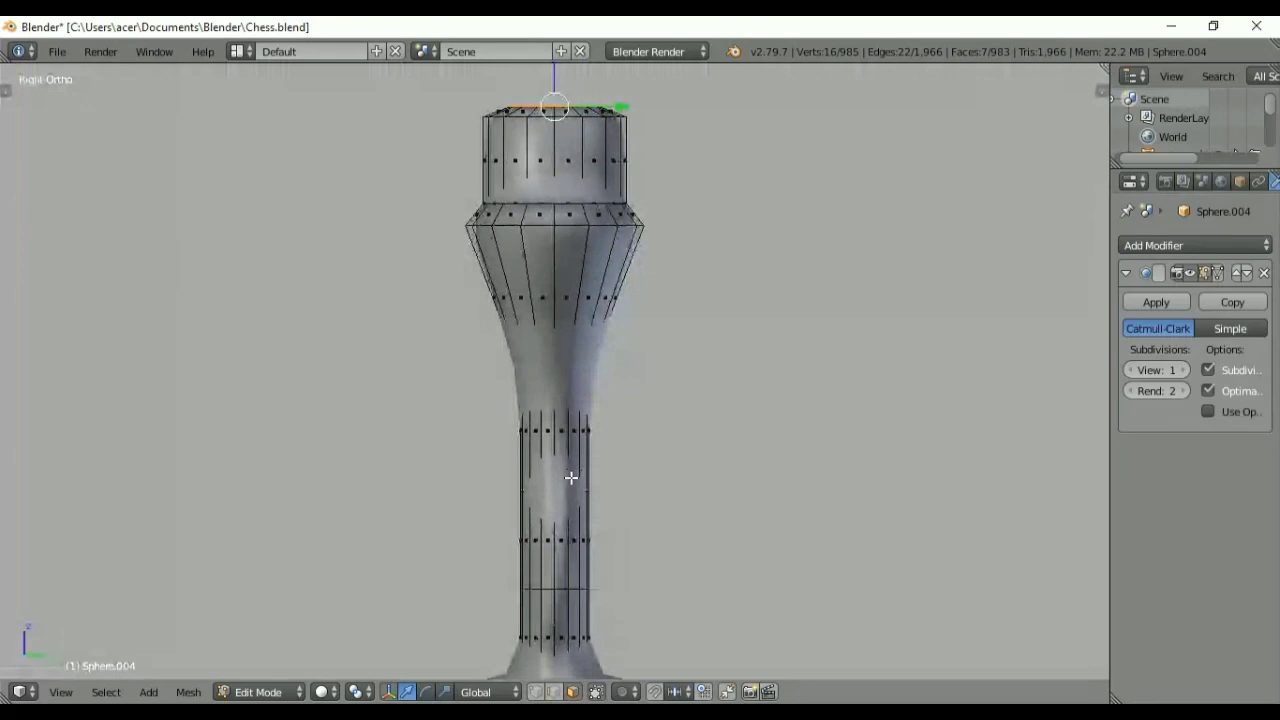
key(z)
right_click(560, 434)
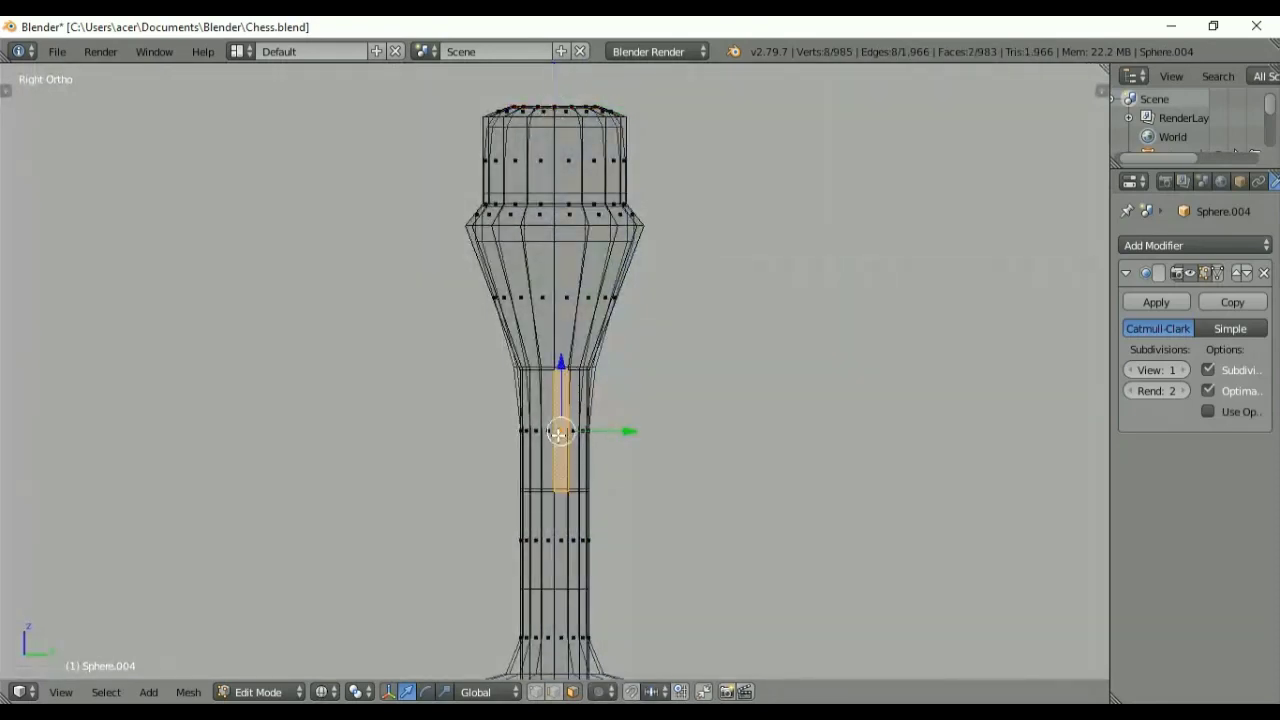
shift+right_click(543, 436)
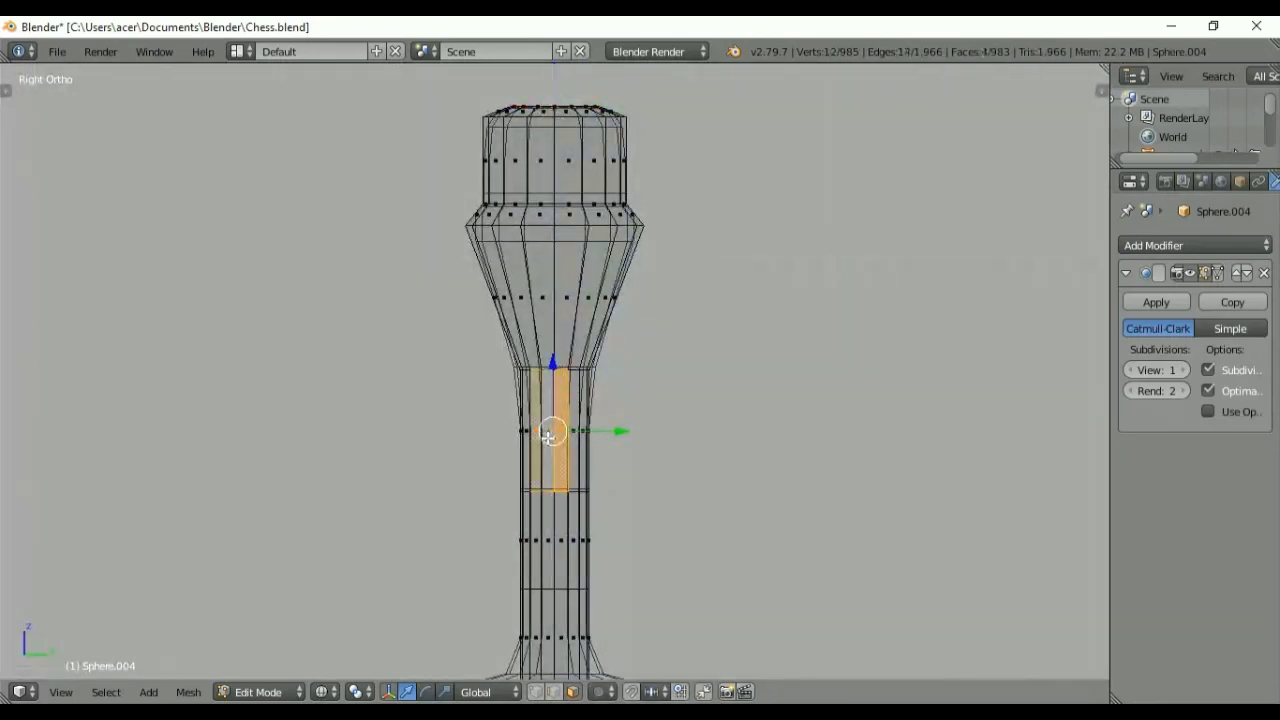
shift+right_click(548, 436)
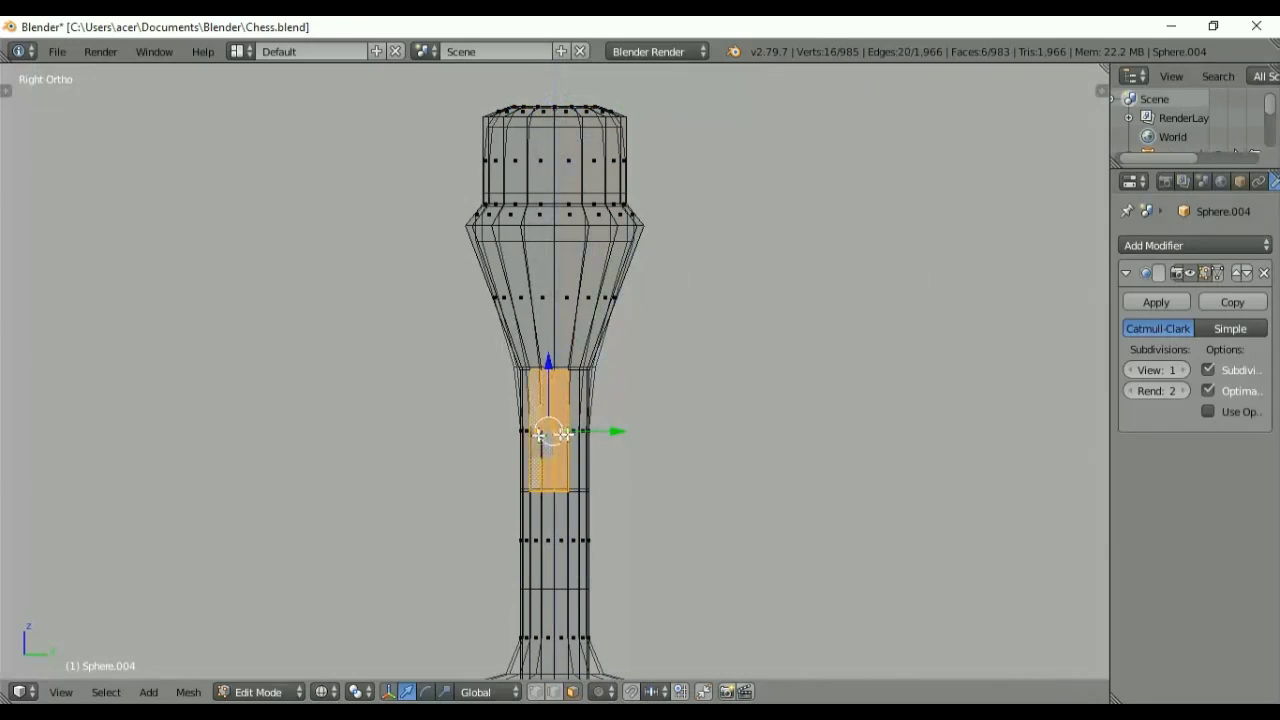
shift+right_click(575, 432)
shift+right_click(574, 433)
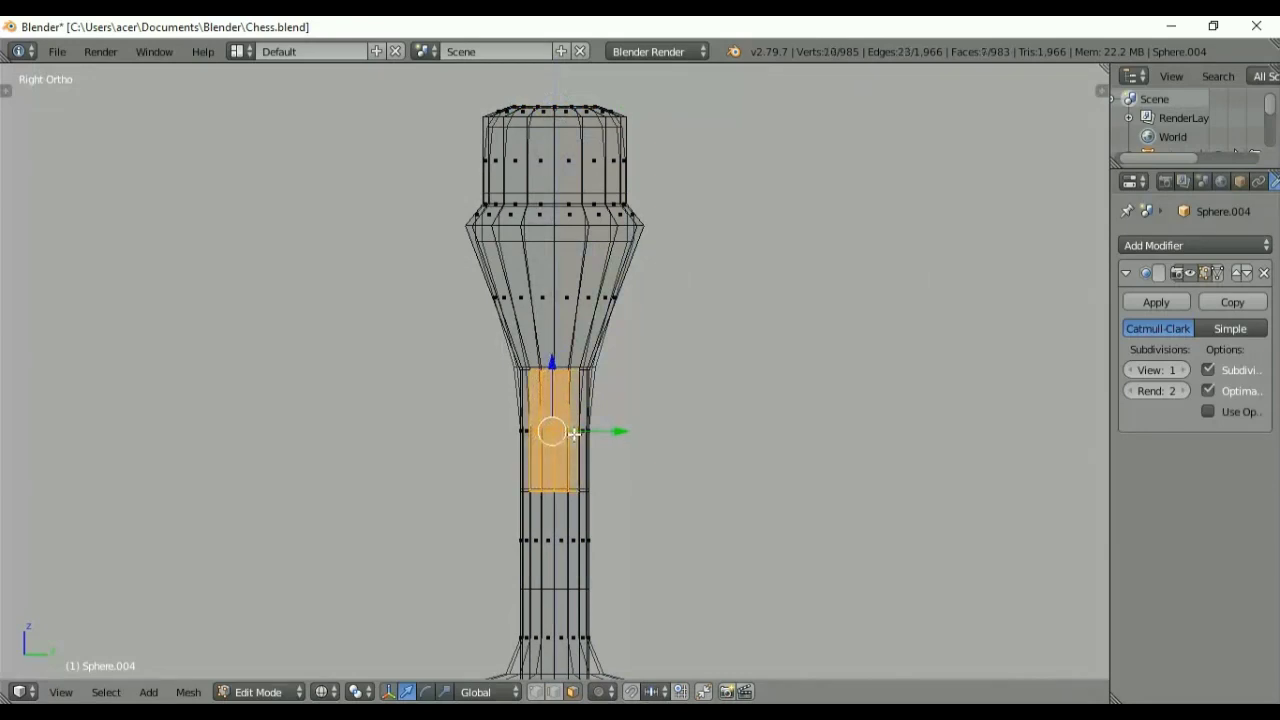
shift+right_click(574, 433)
key(KP_1)
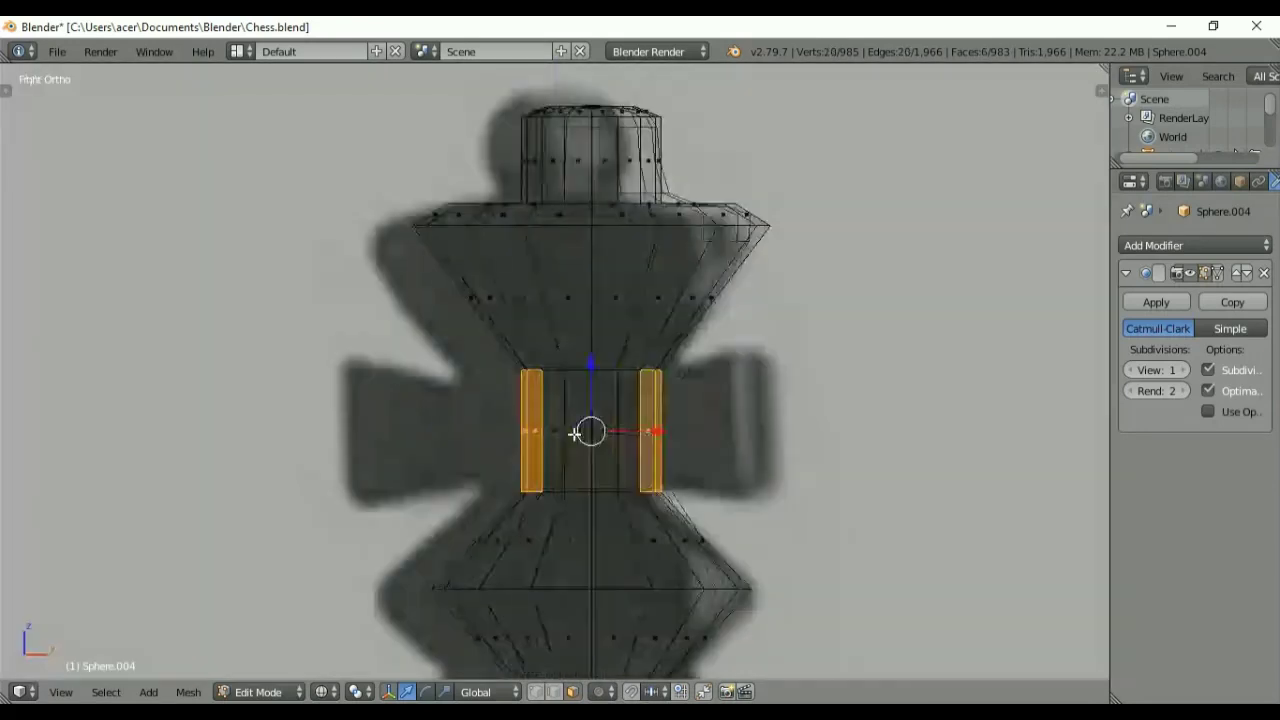
key(e)
click(574, 434)
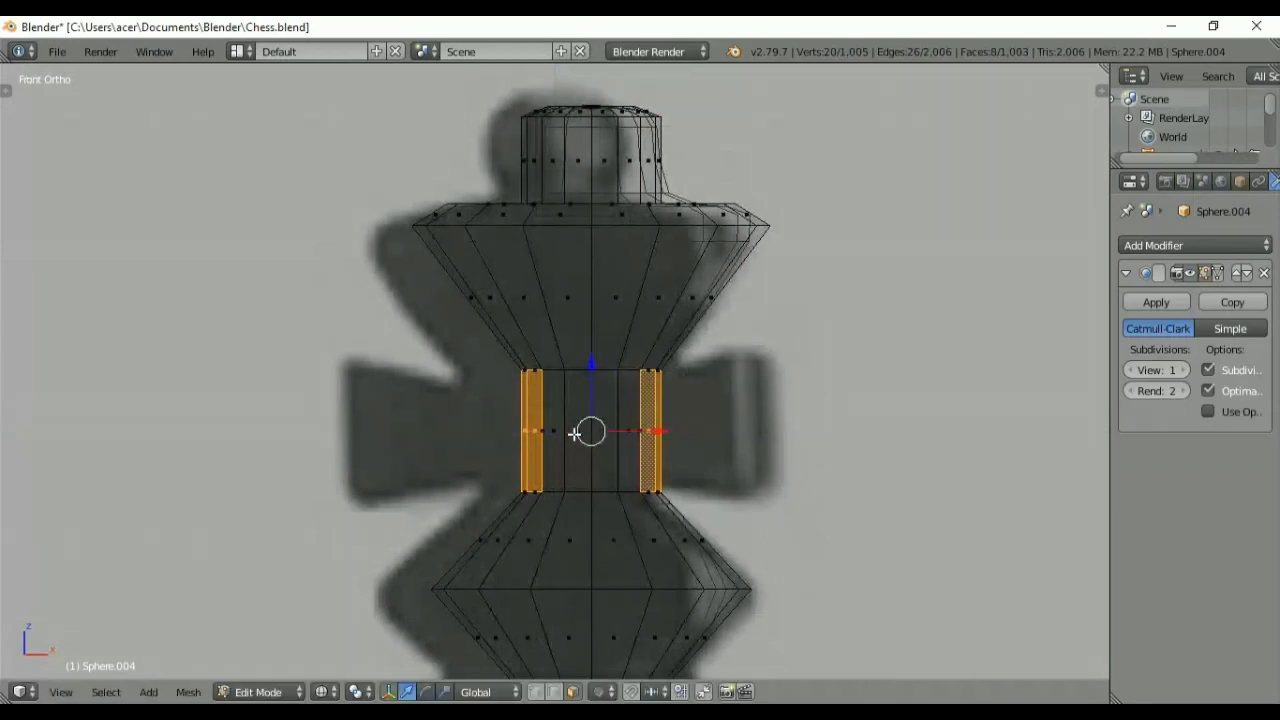
key(s)
key(x)
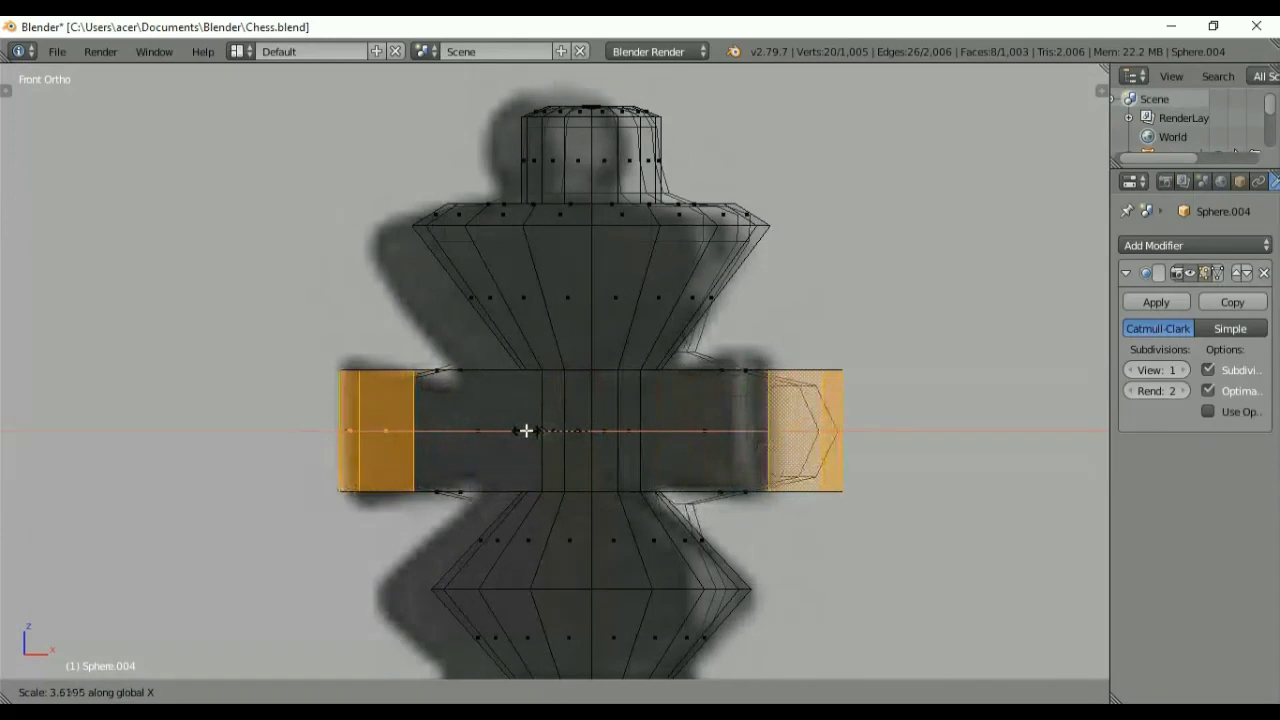
click(526, 430)
Step: Add a vertical loop cut to each side arm, slid close to the central column, and deselect everything
key(ctrl+r)
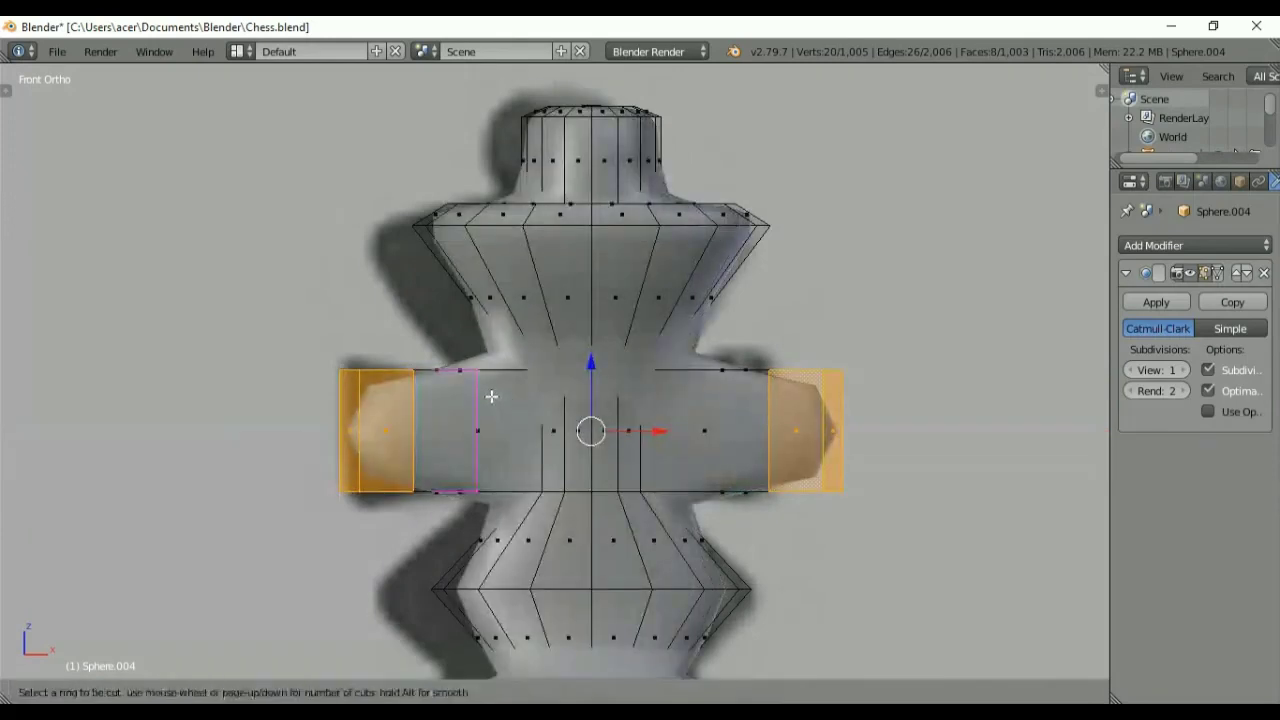
click(492, 396)
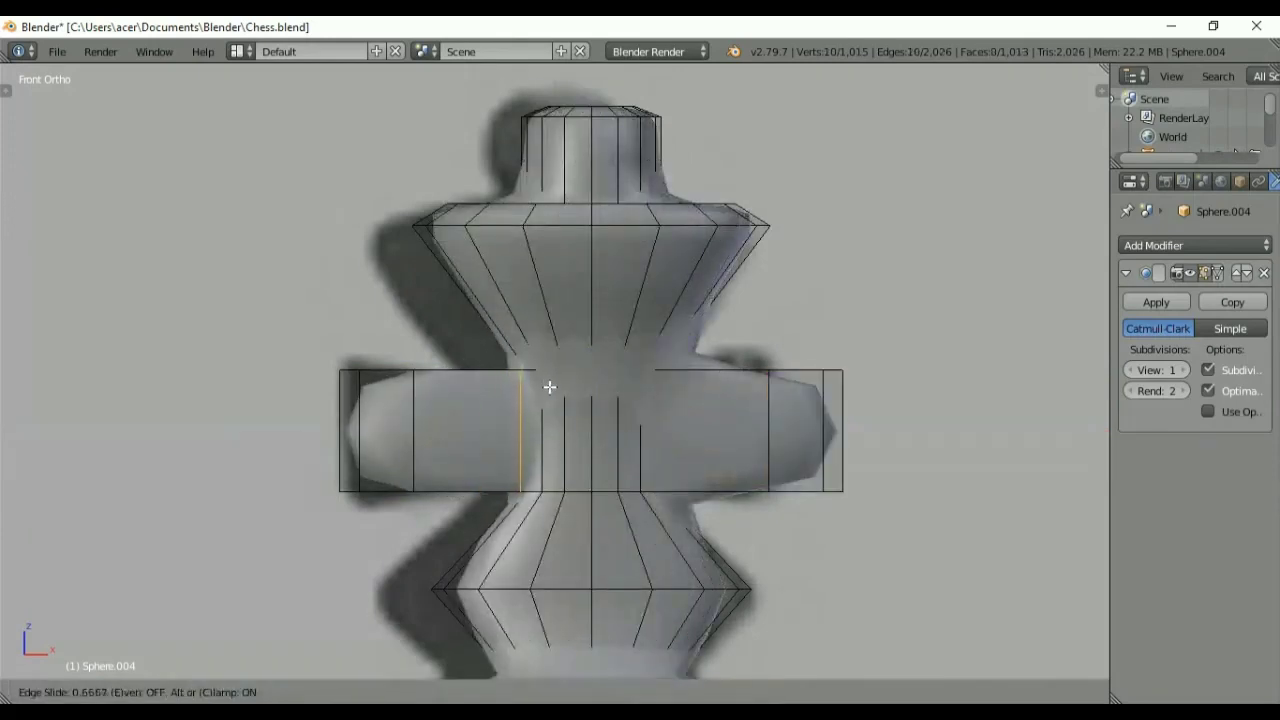
click(551, 387)
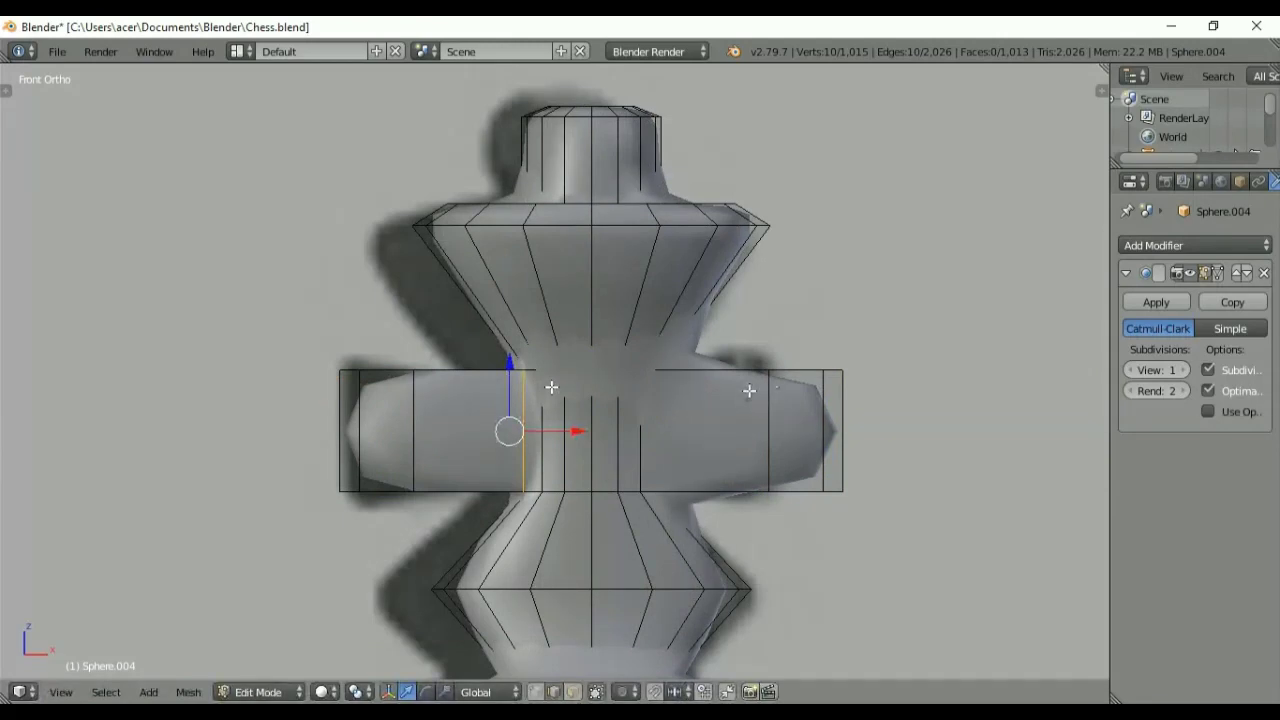
key(ctrl+r)
click(749, 391)
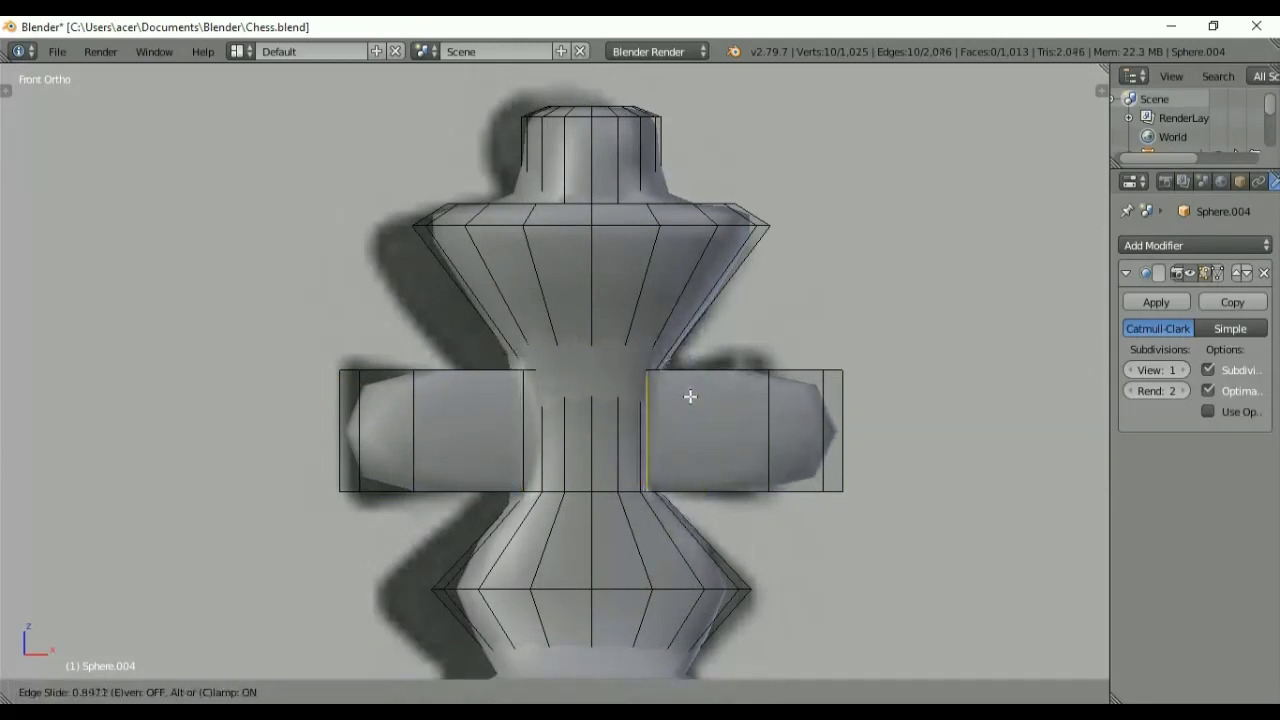
click(690, 396)
key(z)
key(a)
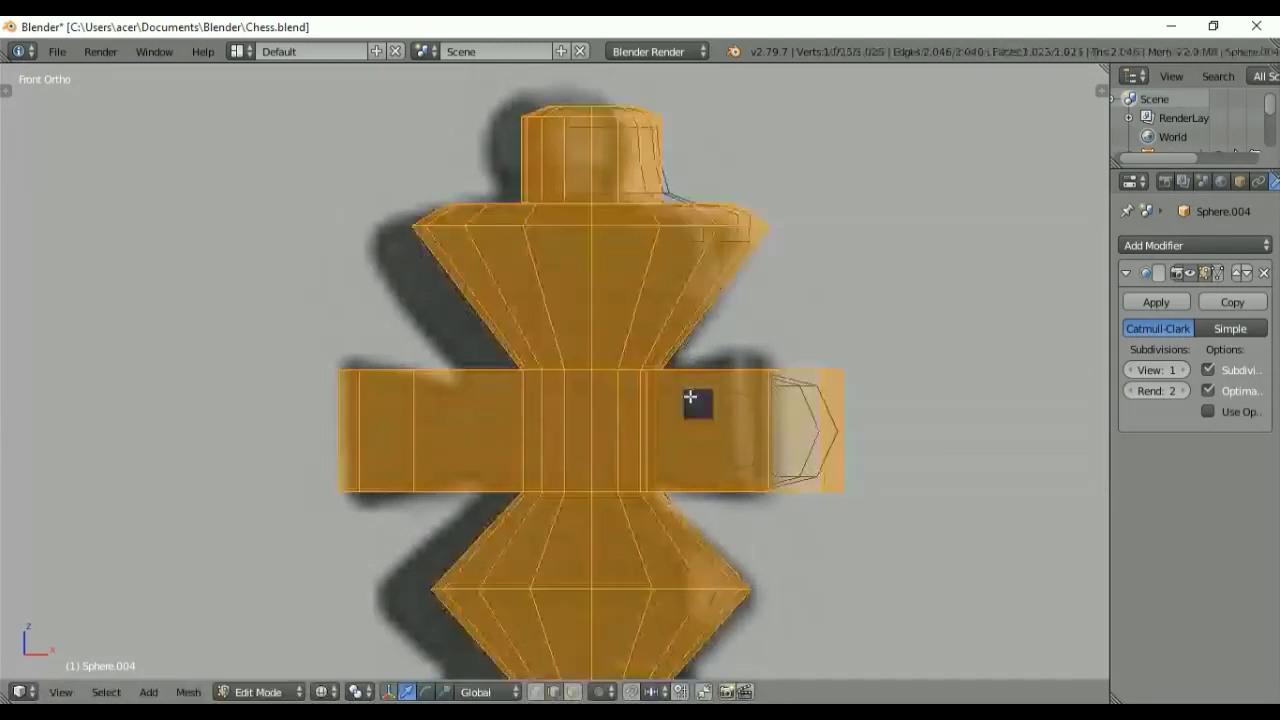
key(a)
key(z)
Step: Check the smoothed cross in Object Mode, then add a centred horizontal loop cut around the side arms and central column
key(Tab)
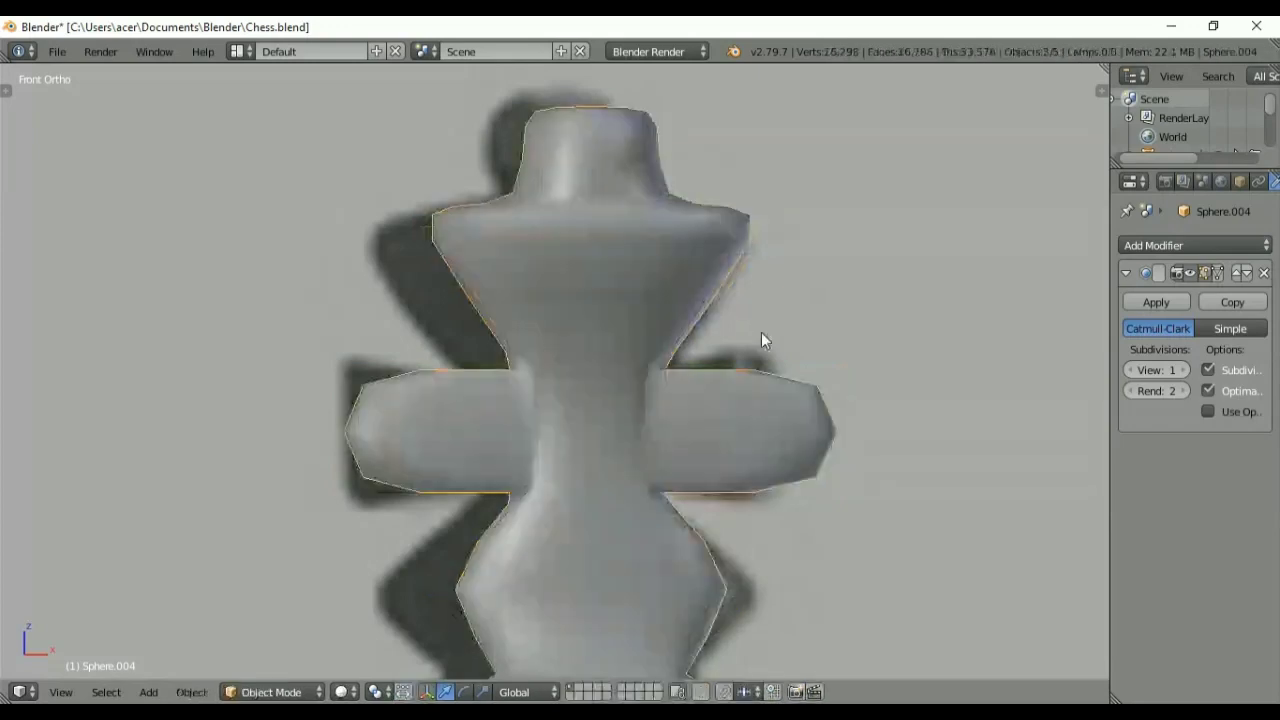
middle_drag(761, 332, 560, 351)
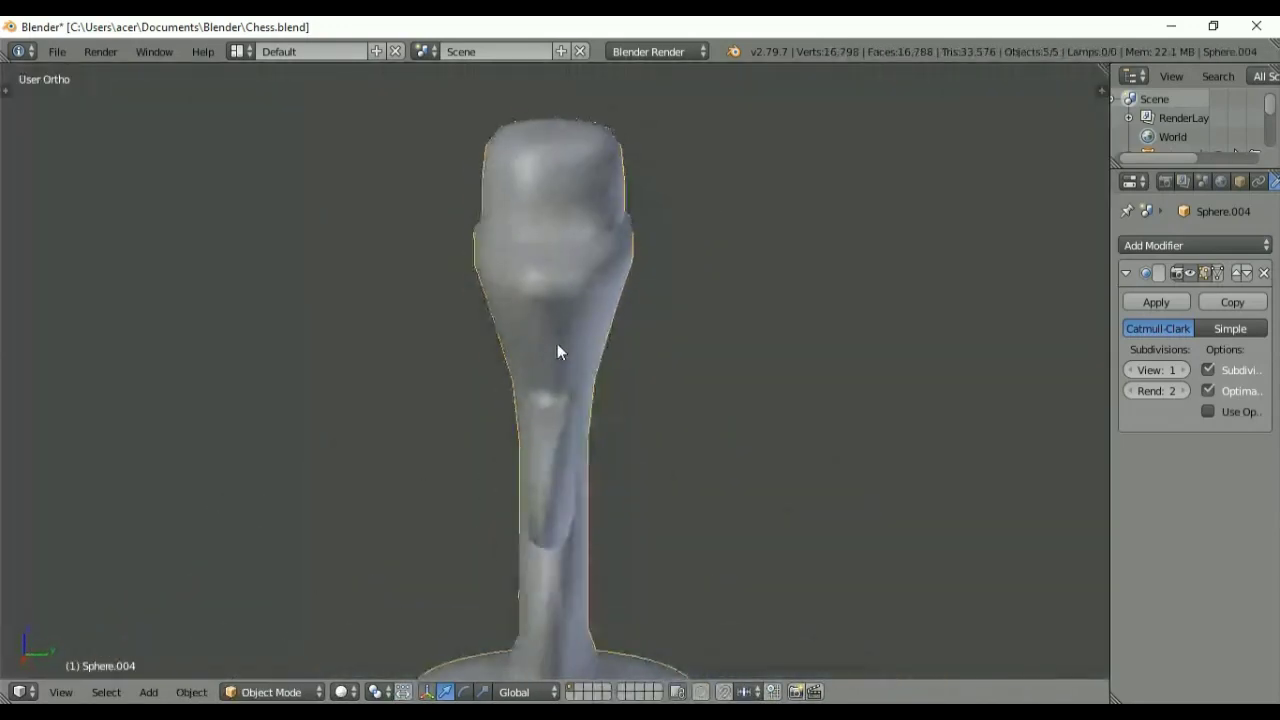
key(Tab)
middle_drag(558, 449, 672, 413)
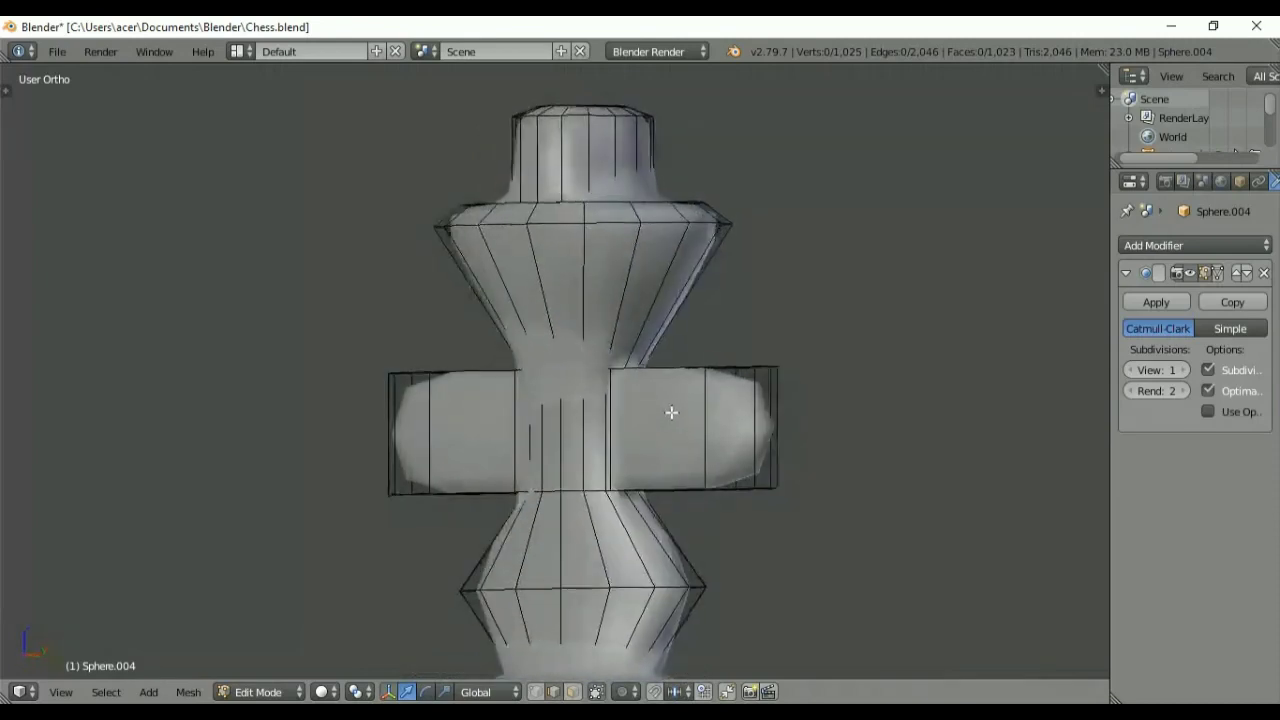
key(ctrl+r)
click(732, 432)
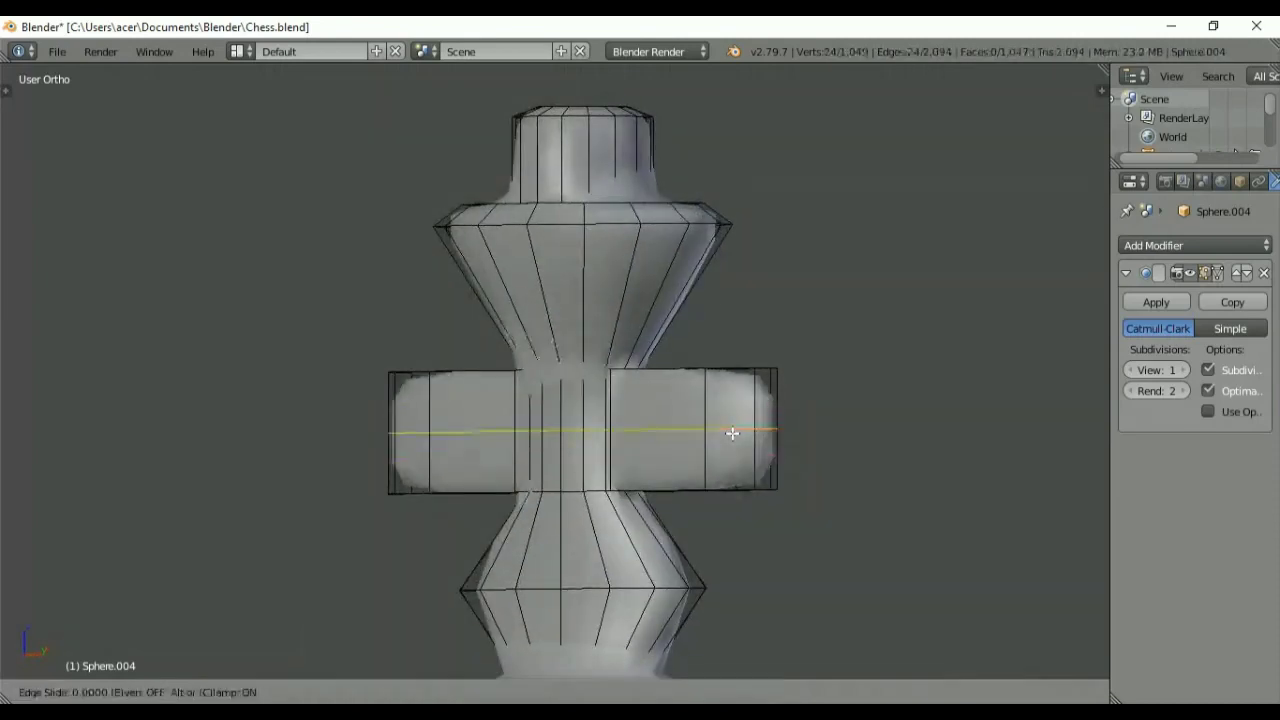
click(732, 432)
Step: Turn on proportional editing and widen the horizontal middle loop slightly along Y, thickening the side arms smoothly
middle_drag(790, 454, 717, 472)
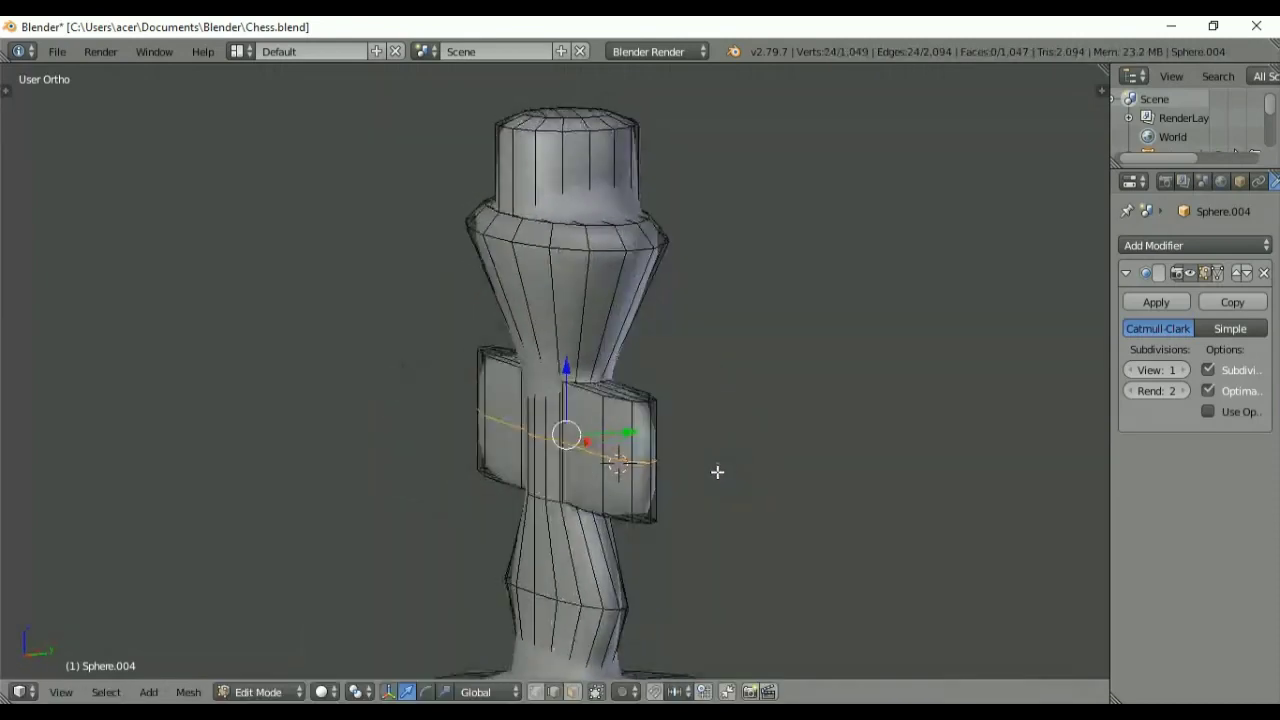
key(o)
key(s)
key(x)
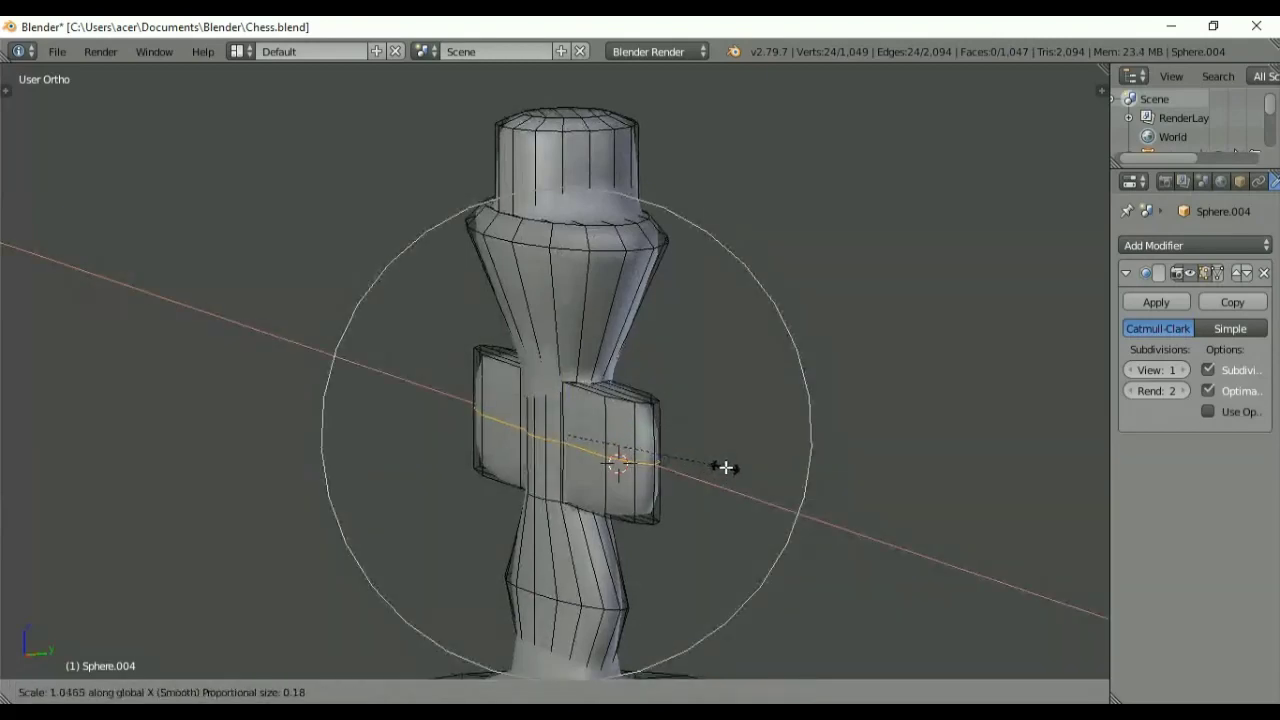
right_click(721, 467)
key(s)
key(y)
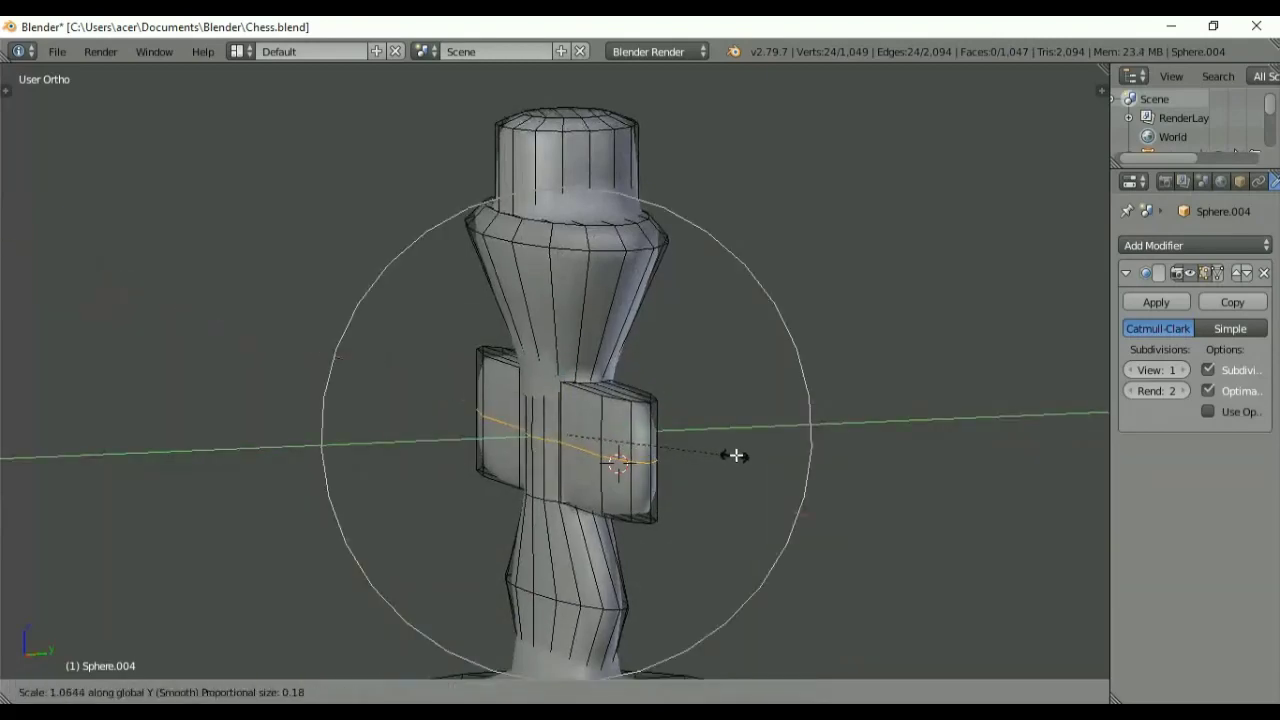
click(784, 435)
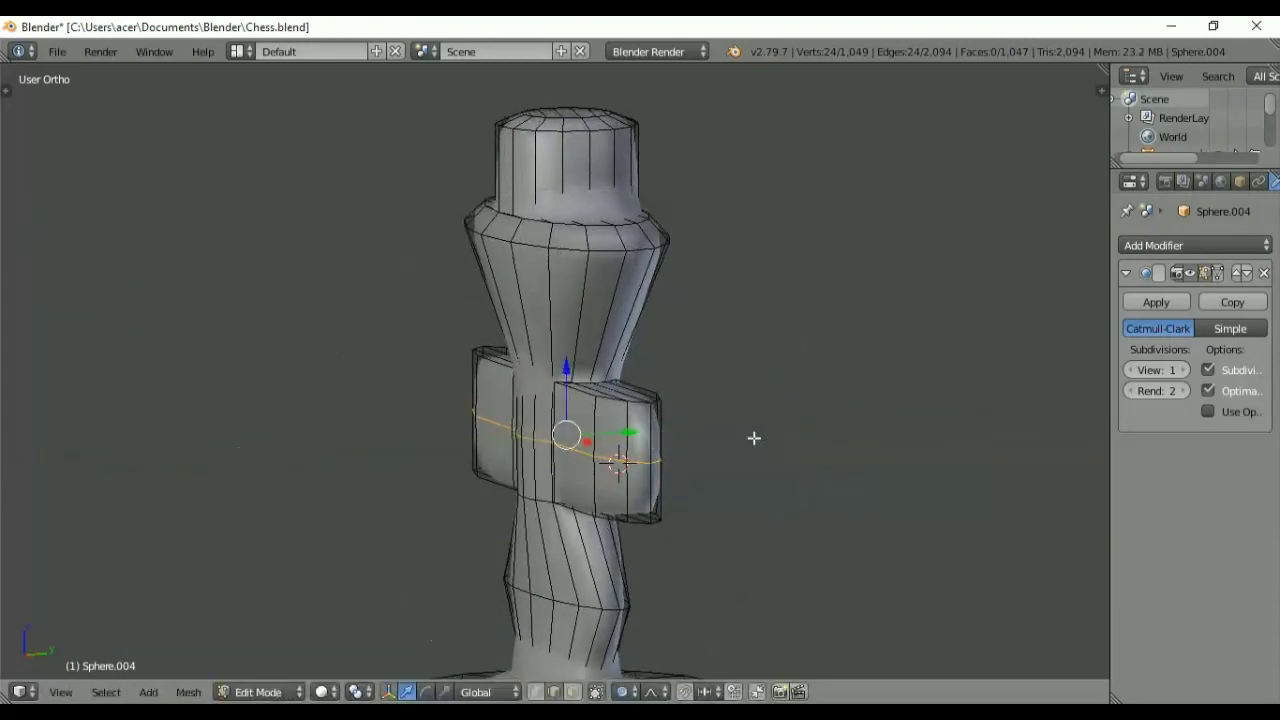
key(KP_1)
key(z)
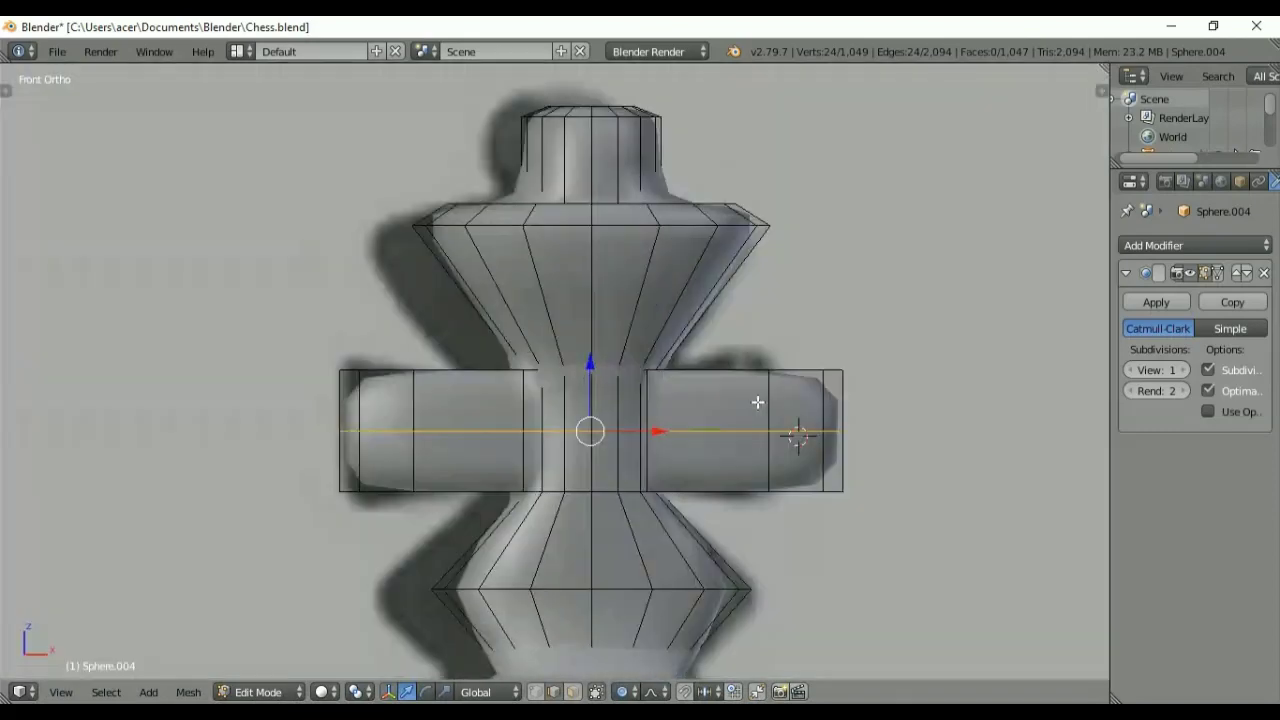
key(z)
Step: Select the vertical end edges of both side arms and scale them up along Z with proportional editing, flaring the arms outward
middle_drag(666, 459, 625, 493)
right_click(737, 530)
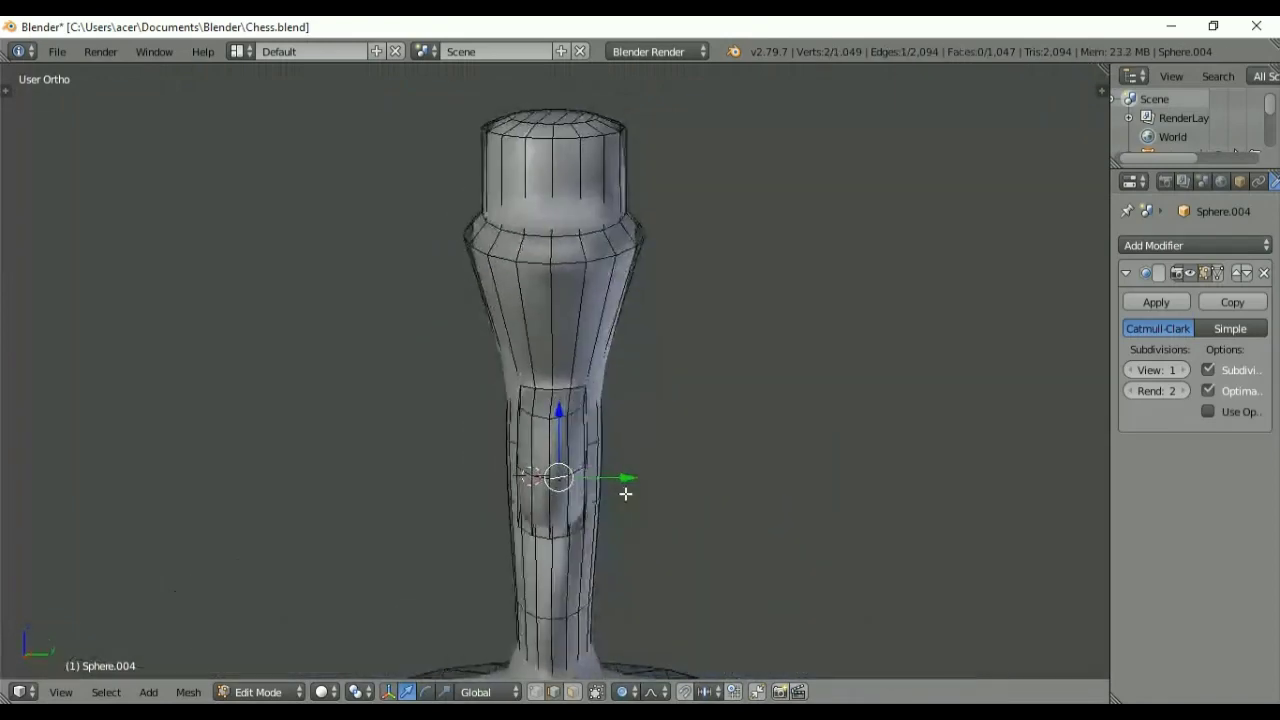
right_click(552, 488)
shift+right_click(549, 452)
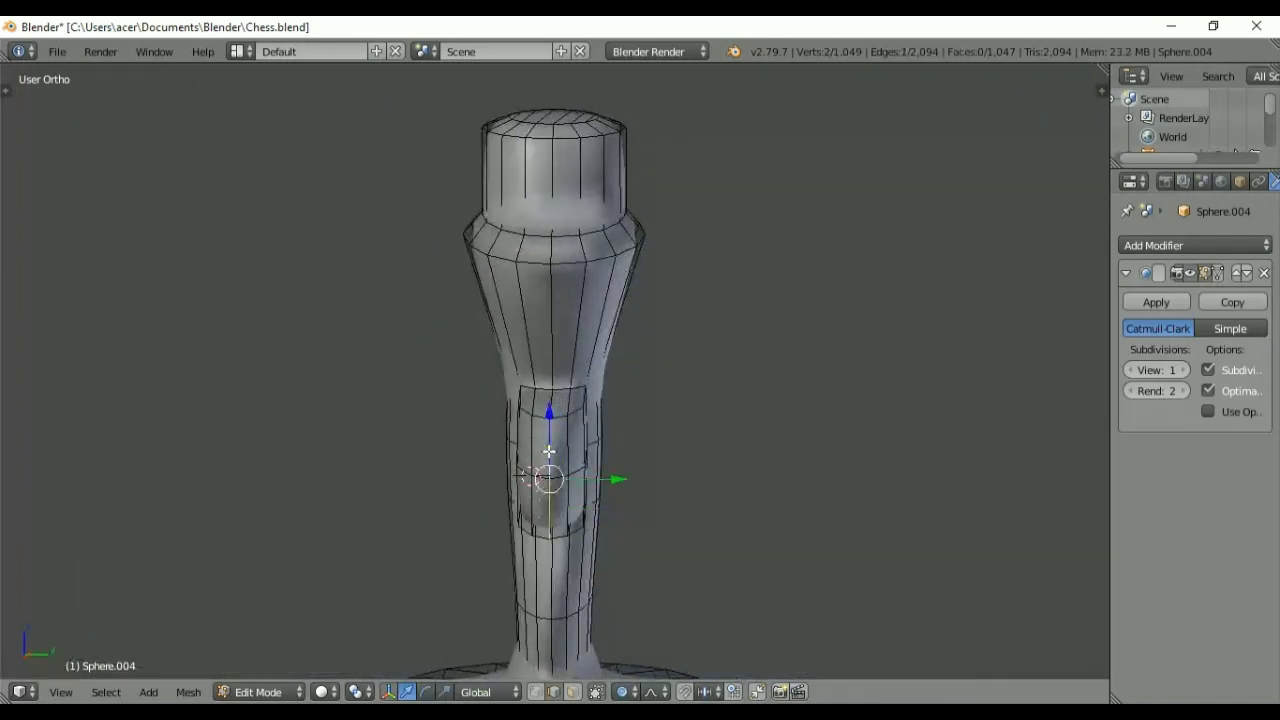
middle_drag(549, 452, 922, 436)
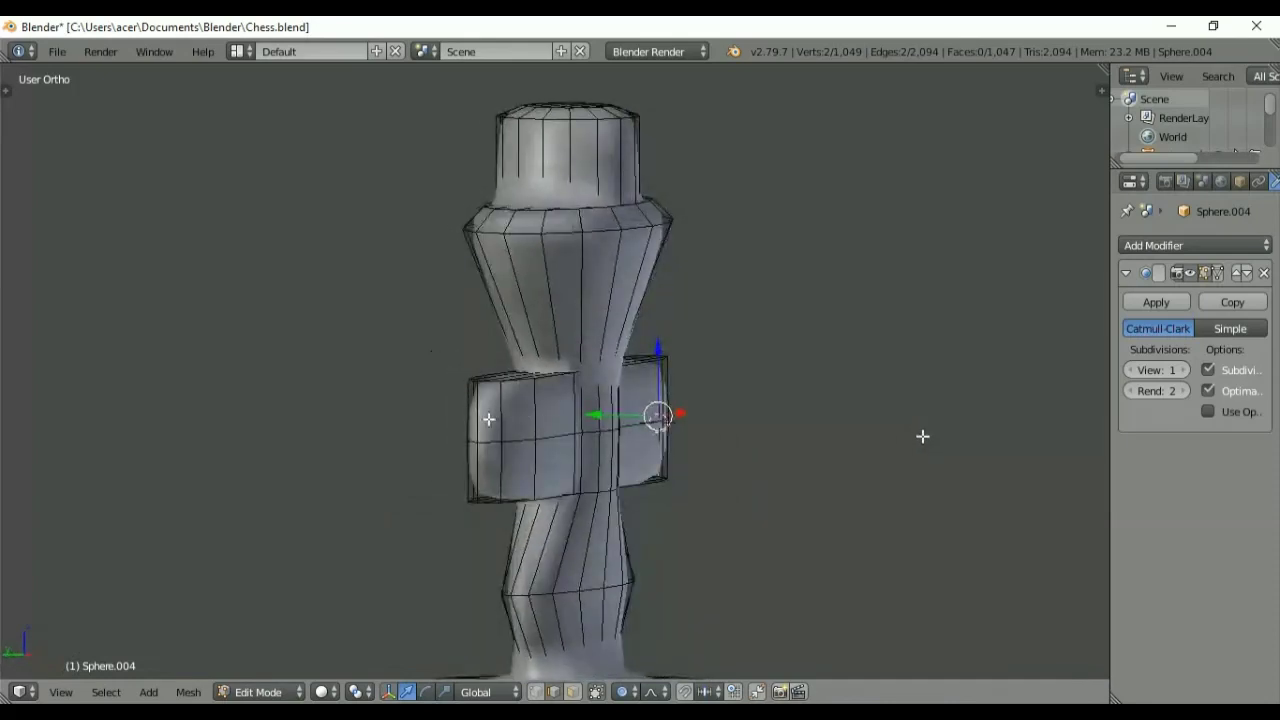
shift+right_click(479, 451)
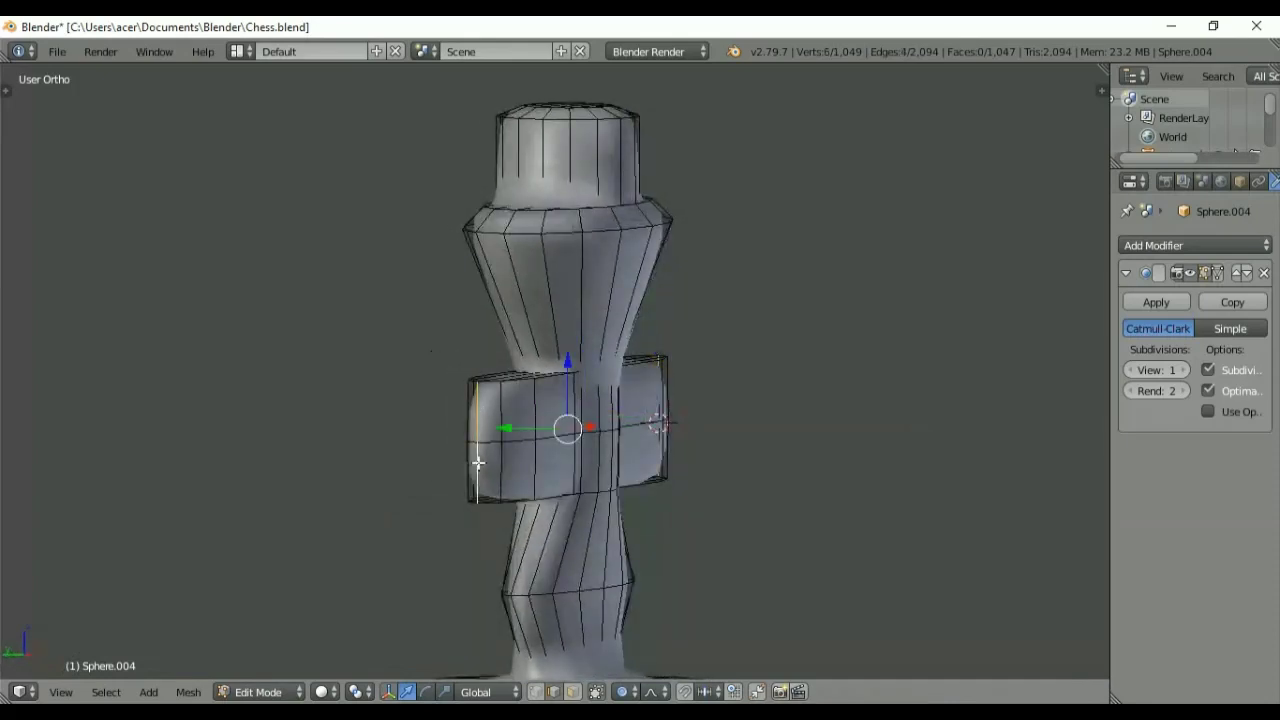
key(KP_1)
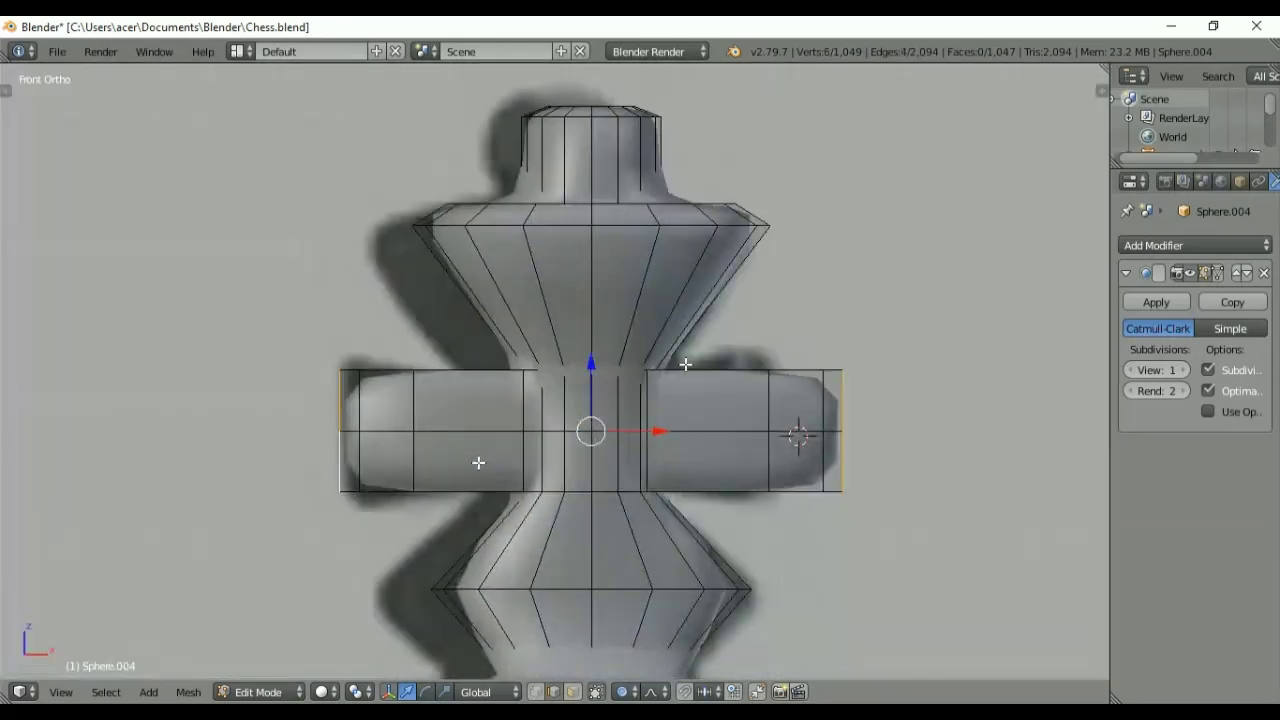
key(s)
key(z)
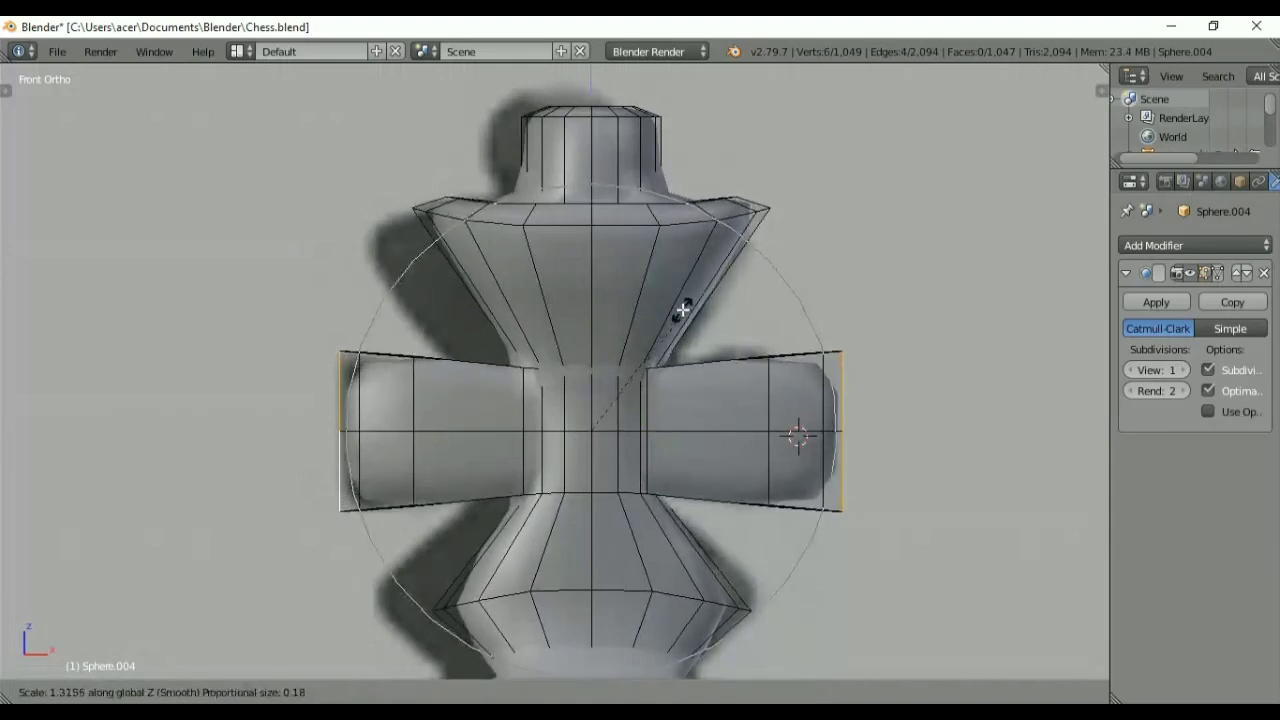
click(680, 290)
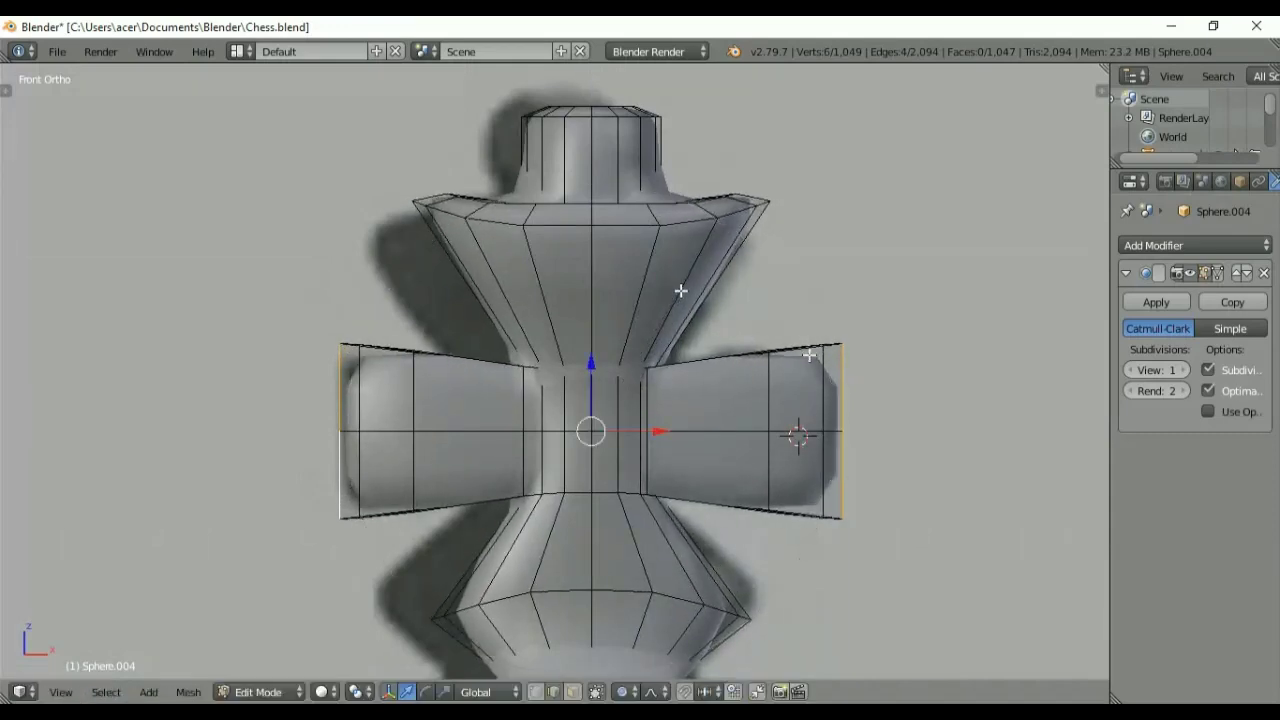
key(s)
key(x)
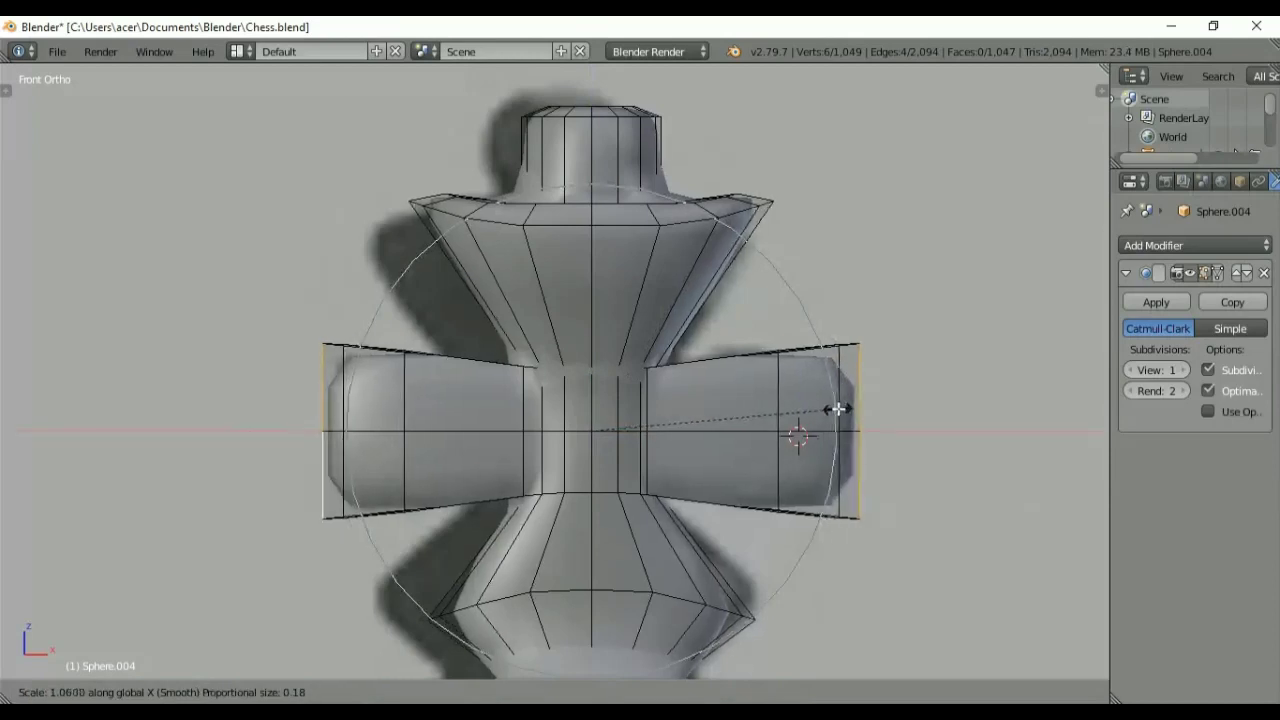
right_click(838, 409)
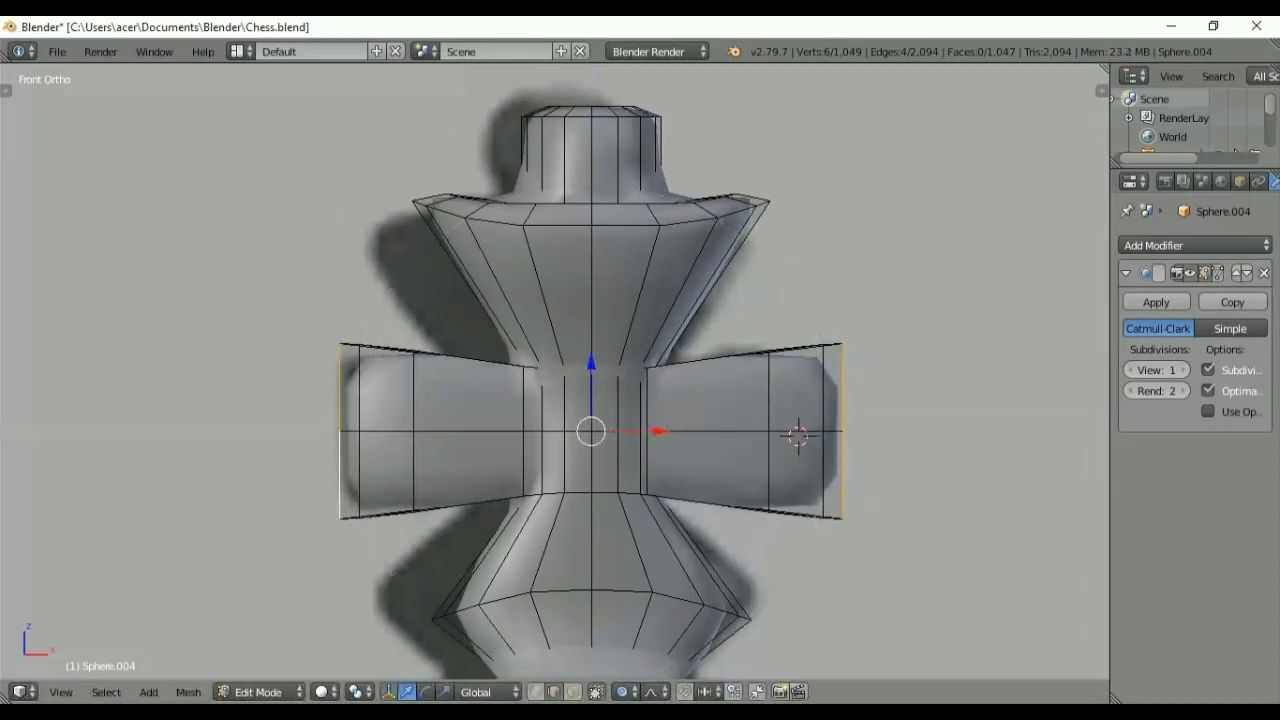
Step: With proportional editing off, scale the middle edges of both arm ends outward along X and check the smoothed cross in Object Mode
middle_drag(851, 412, 665, 469)
right_click(646, 483)
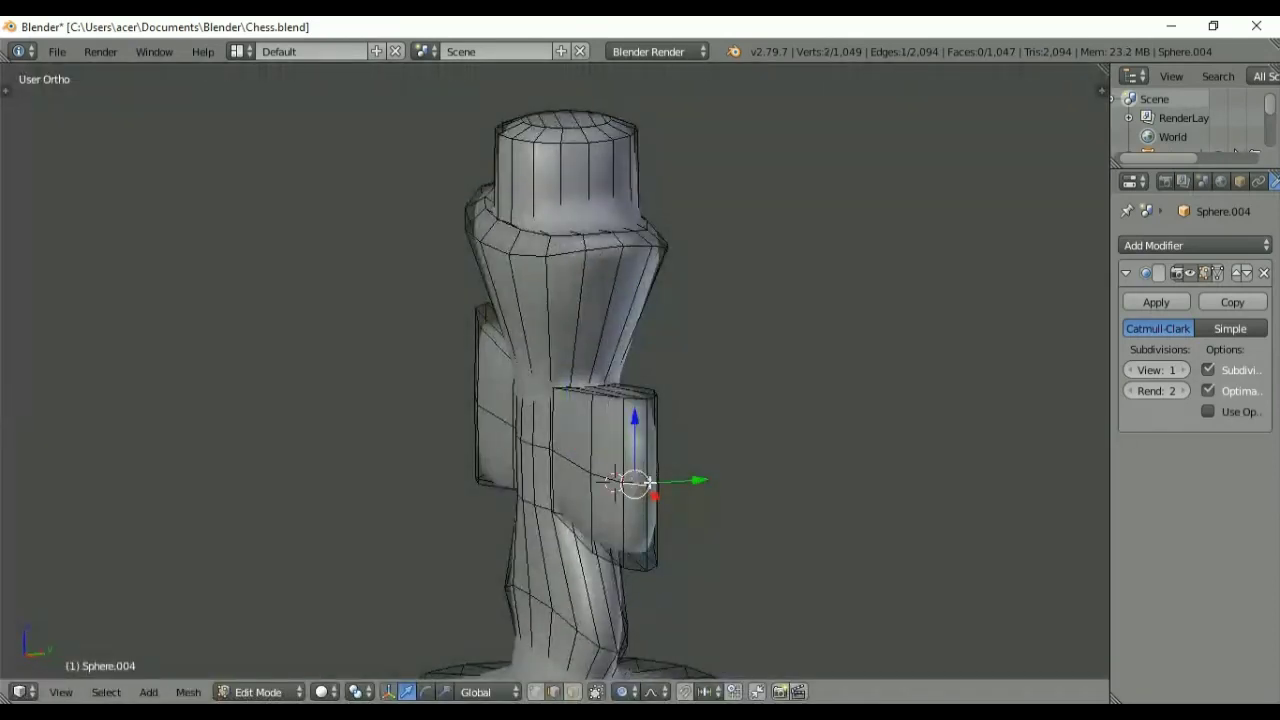
middle_drag(424, 564, 706, 557)
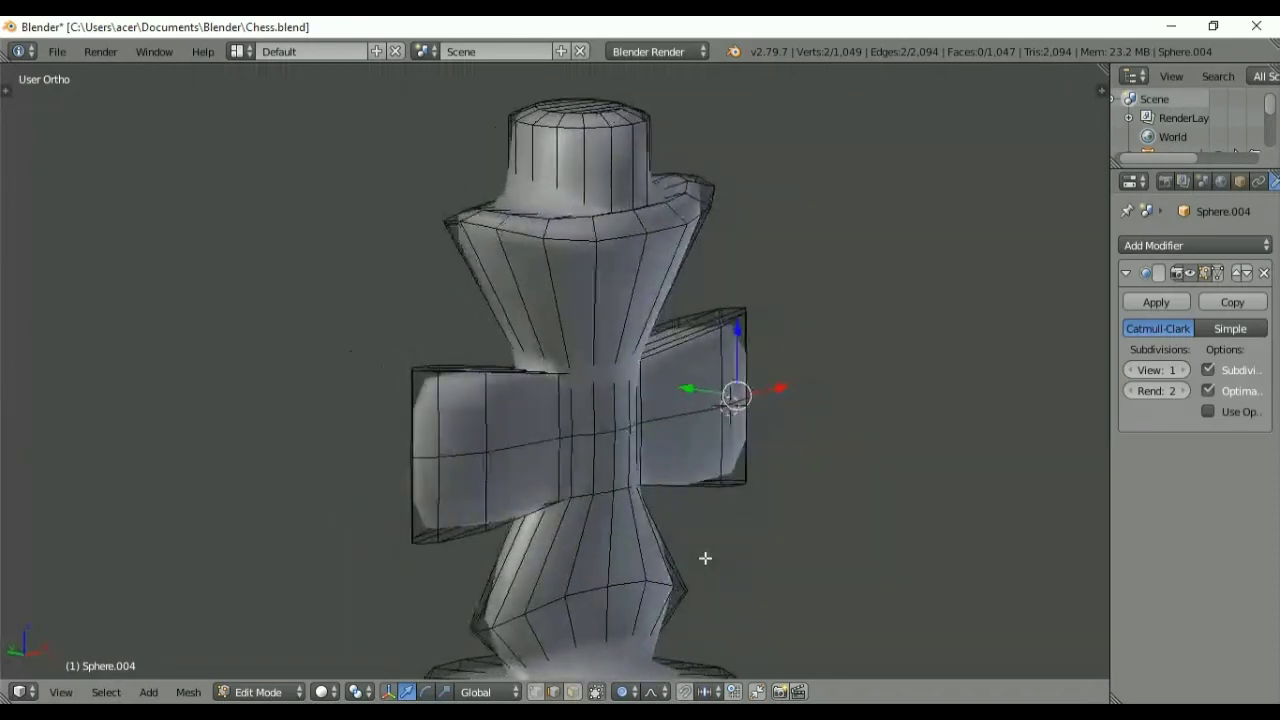
shift+right_click(430, 459)
middle_drag(427, 477, 617, 450)
shift+right_click(648, 438)
key(KP_1)
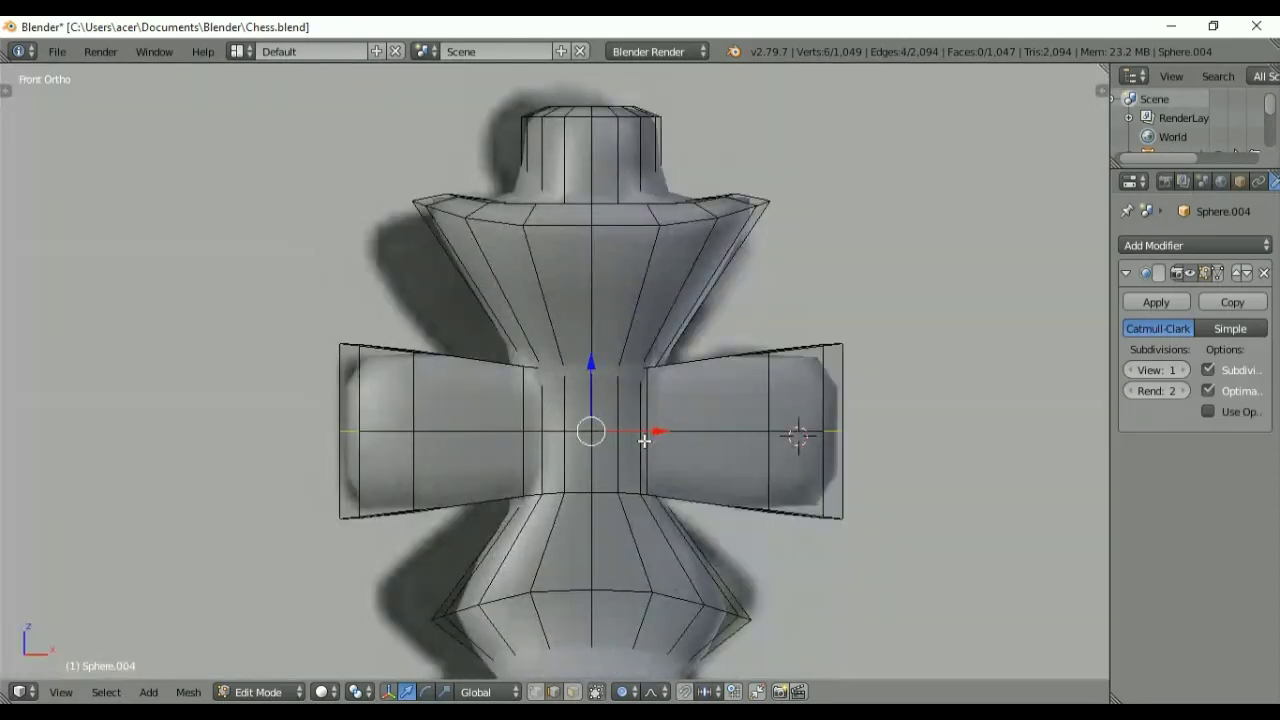
key(s)
key(x)
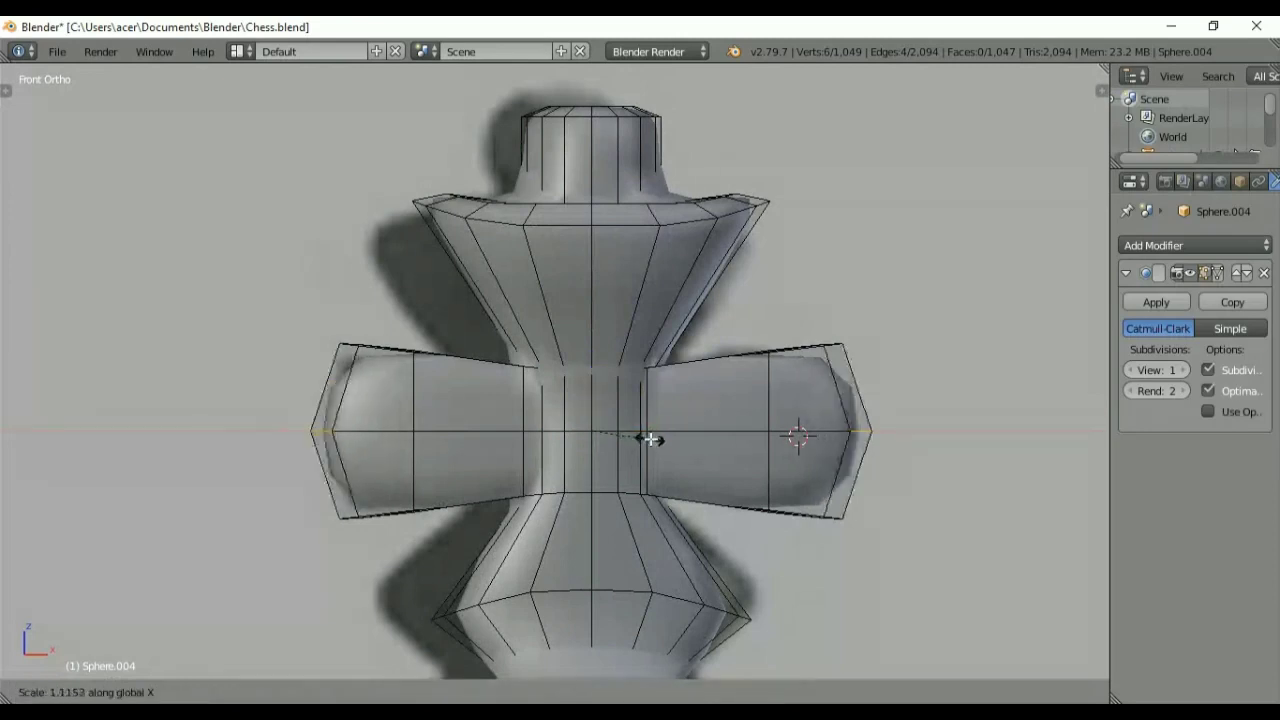
click(652, 438)
key(z)
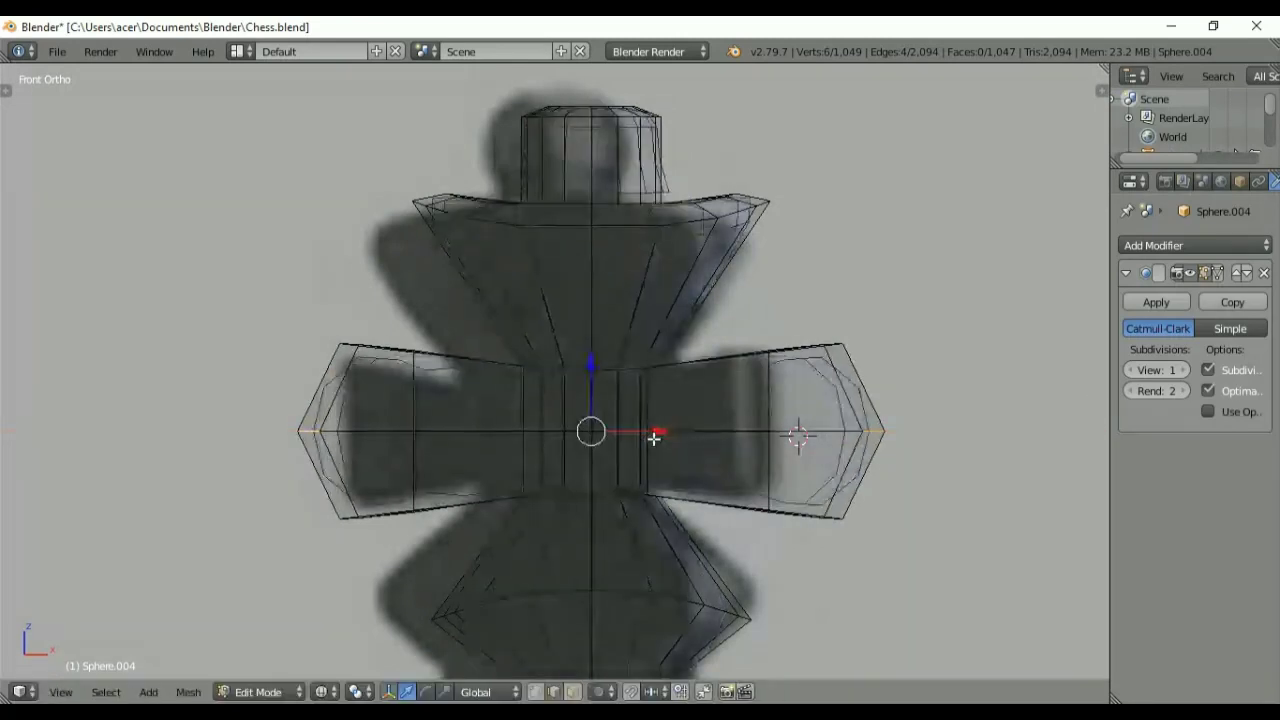
key(Tab)
key(z)
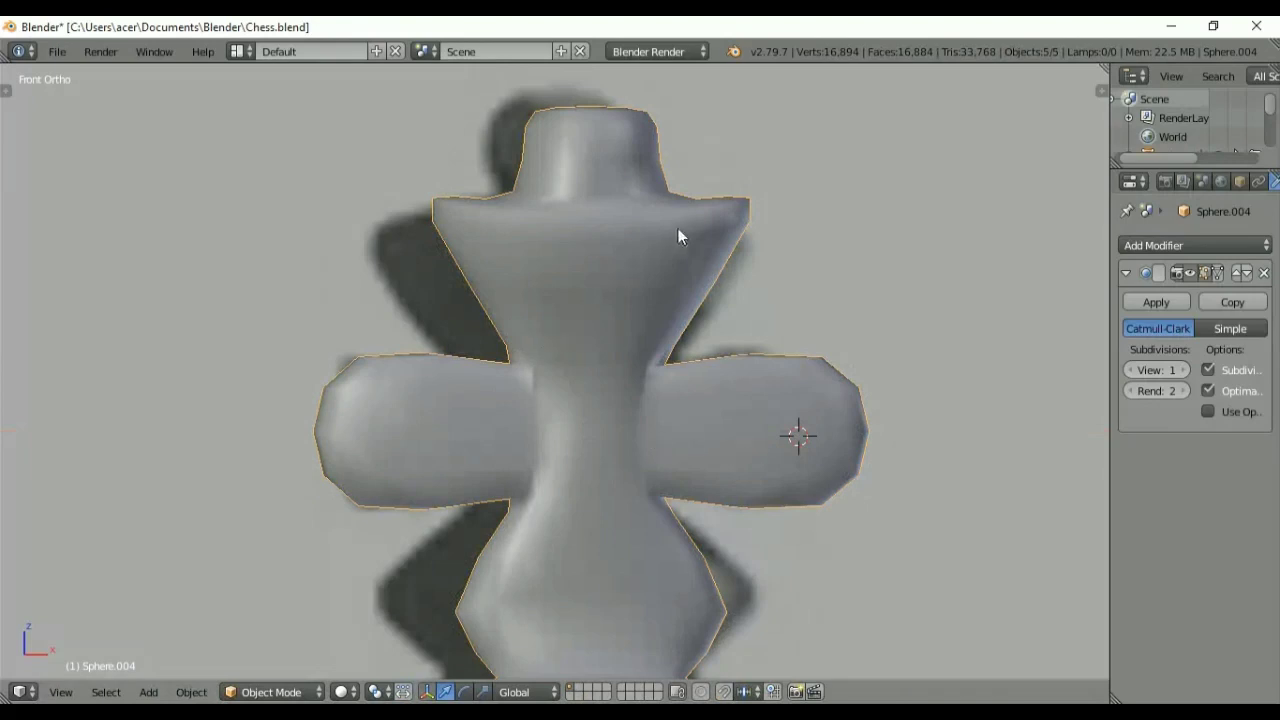
Step: In Edit Mode, select the edge loop at the base of the cross's top knob and scale it down to about 0.8
middle_drag(678, 228, 577, 346)
key(Tab)
alt+right_click(597, 327)
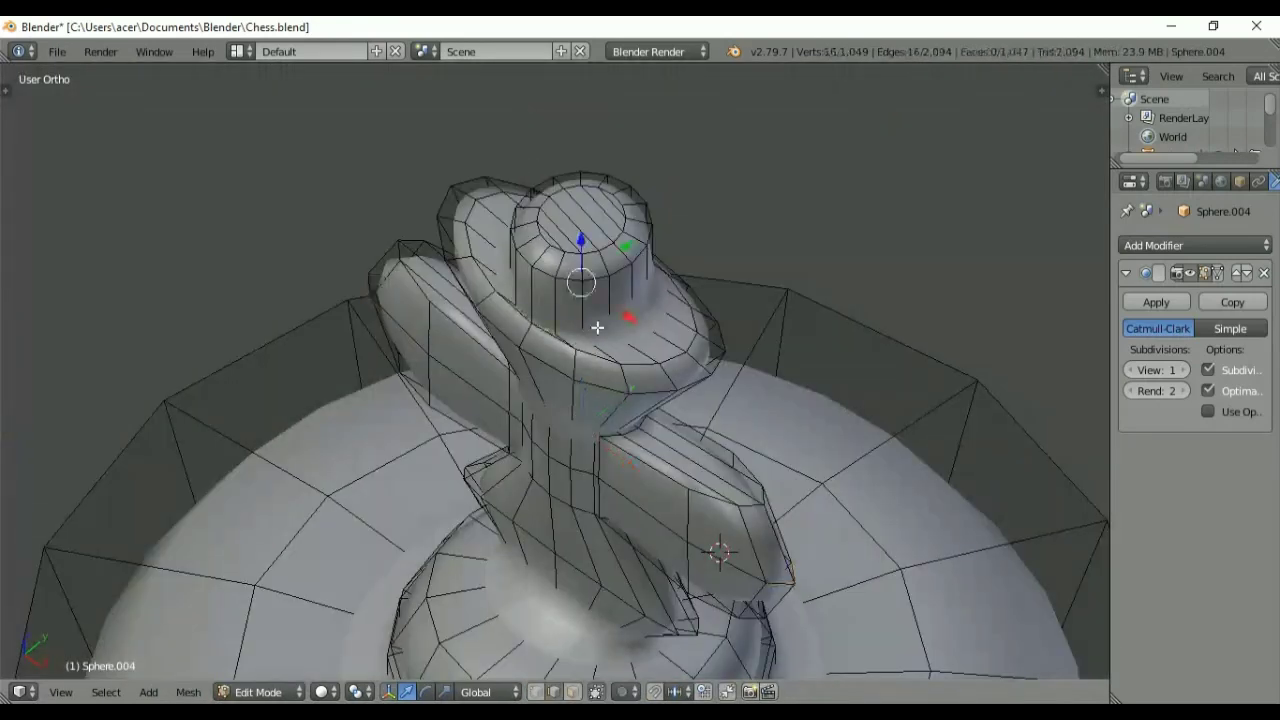
key(z)
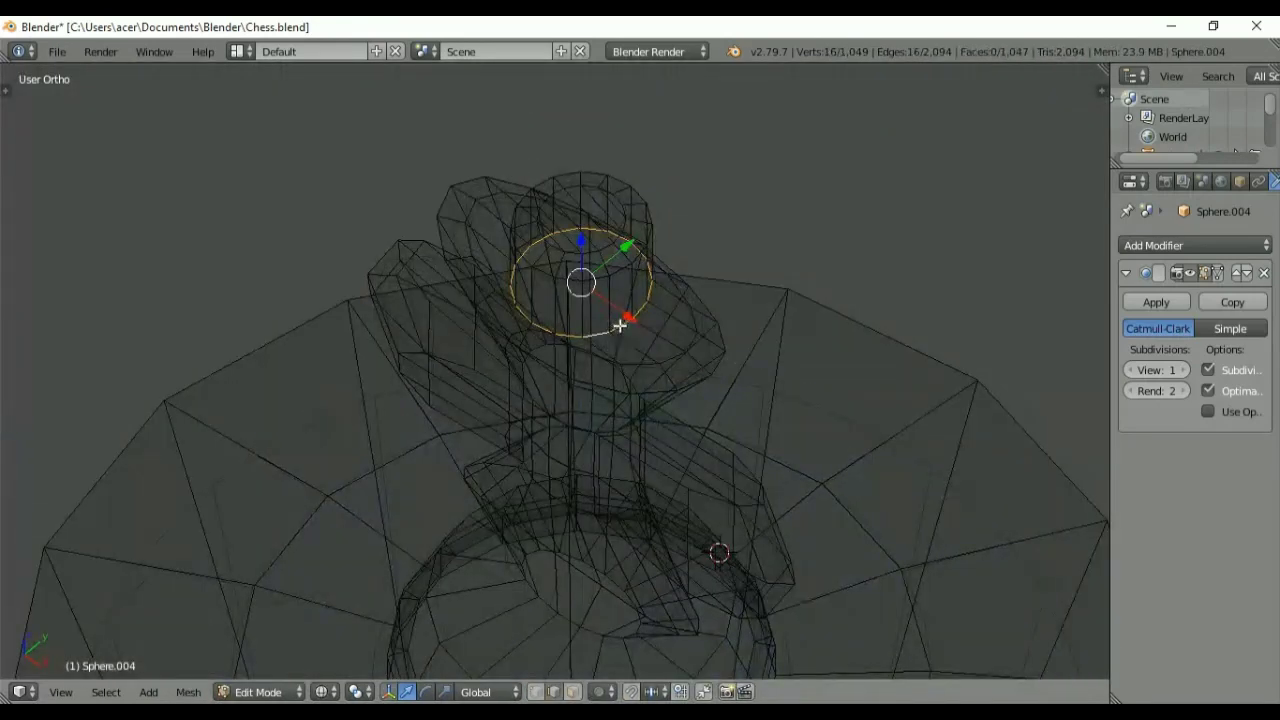
key(s)
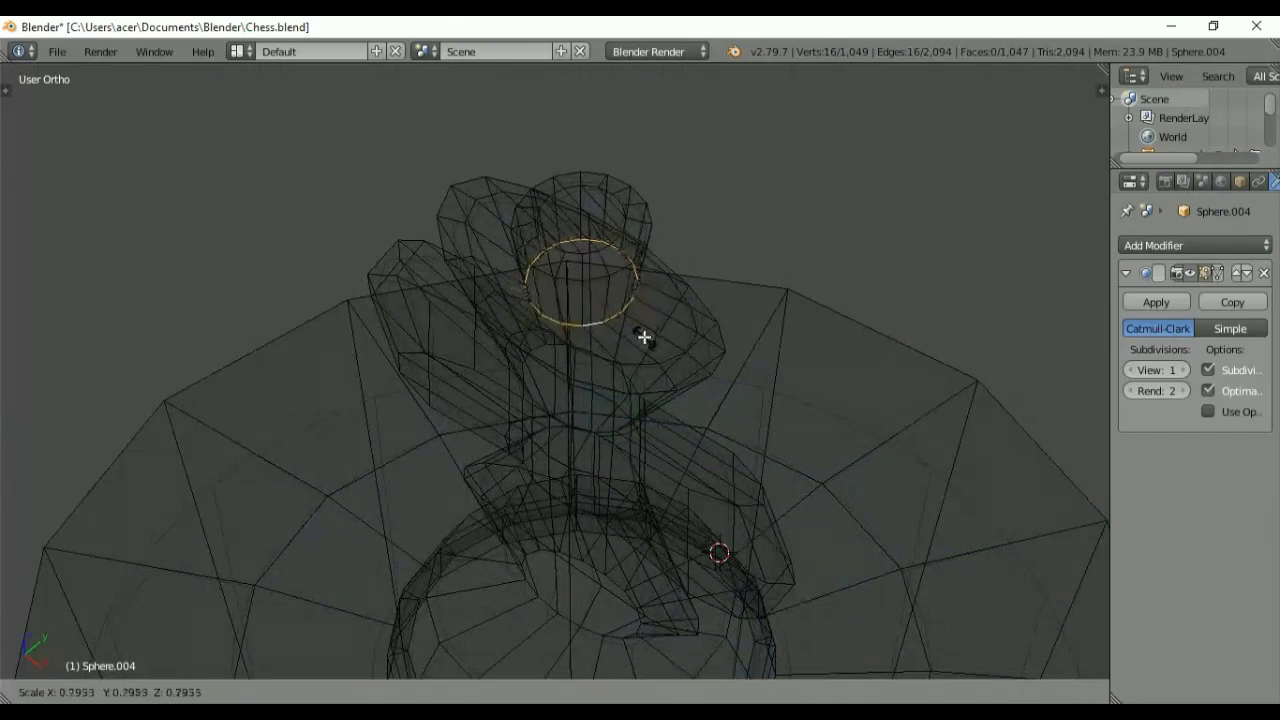
click(642, 337)
Step: Add a centred horizontal loop cut around the cross's top knob and scale it outward to round the knob
key(KP_1)
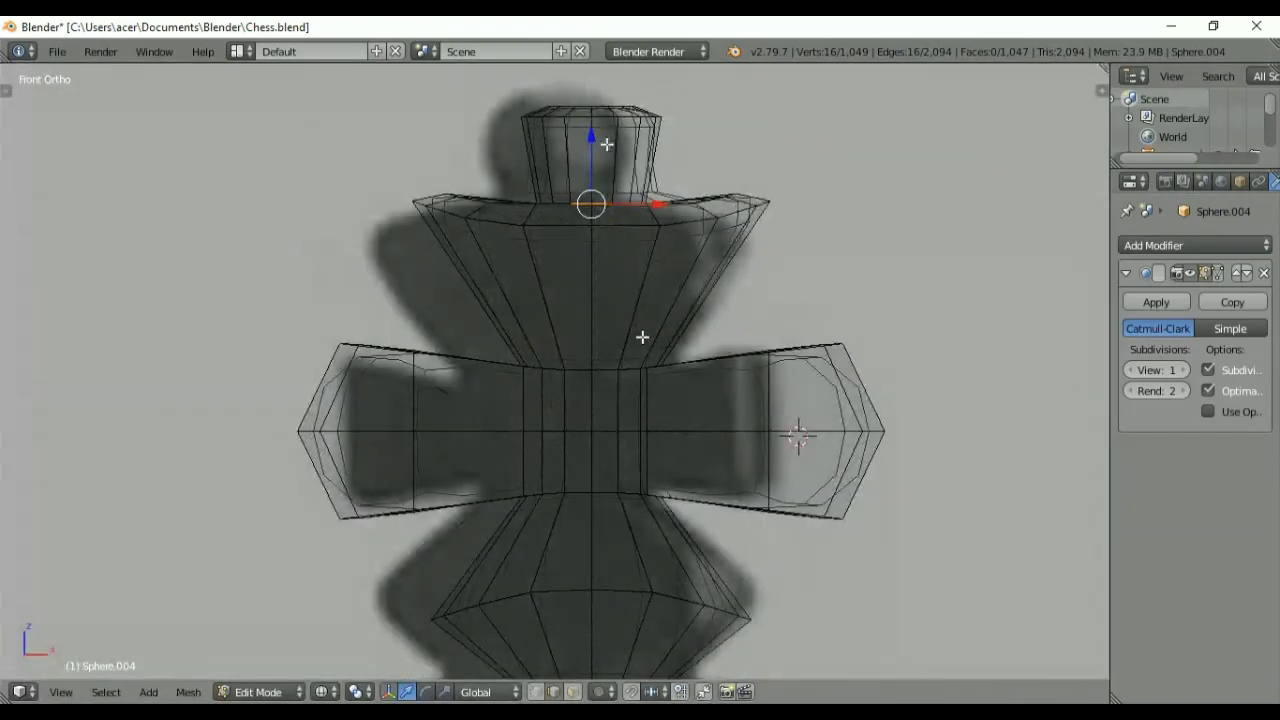
key(ctrl+r)
click(624, 158)
right_click(624, 158)
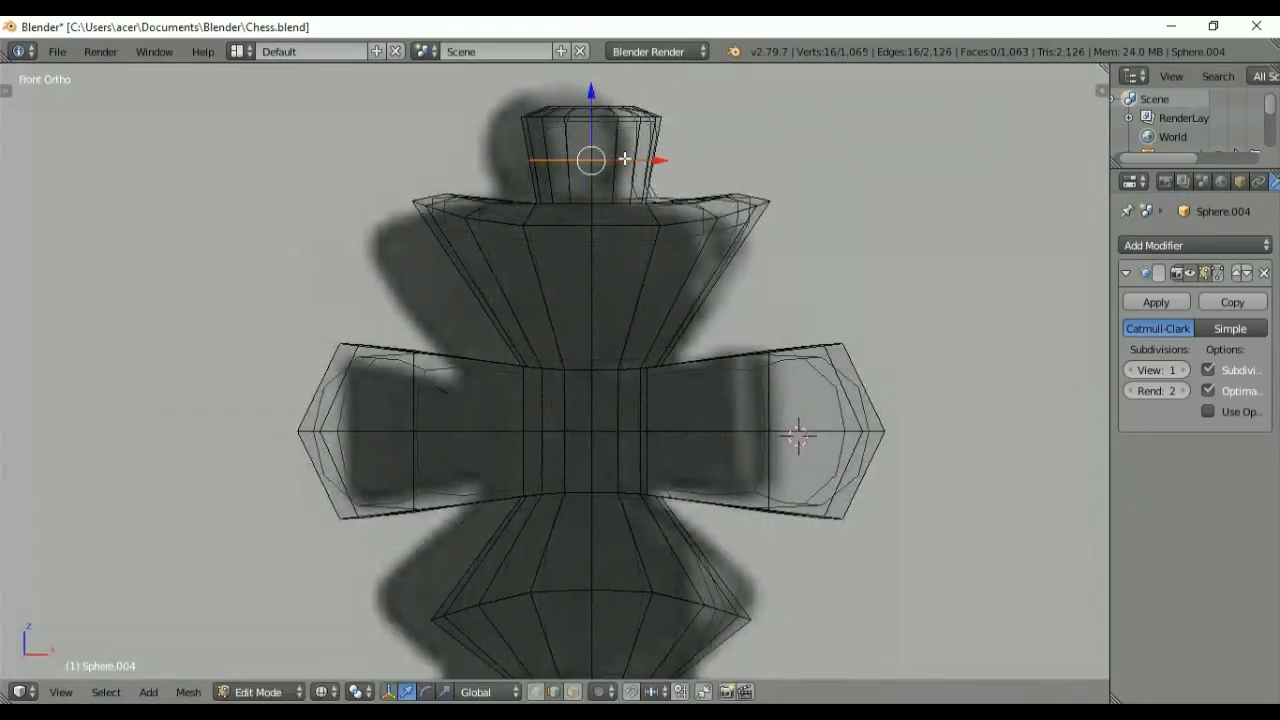
key(s)
click(732, 181)
key(z)
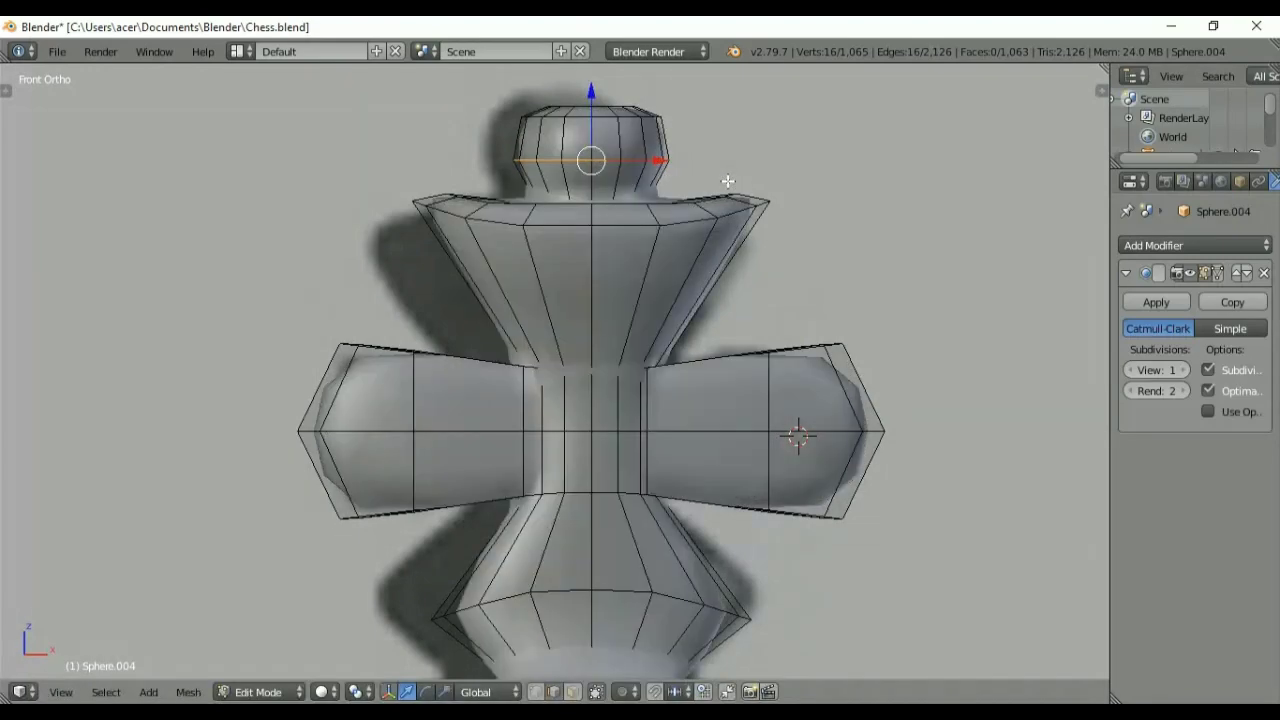
Step: Select the edge loop where the top knob meets the cross's upper flare, with the mesh in wireframe
middle_drag(715, 169, 643, 238)
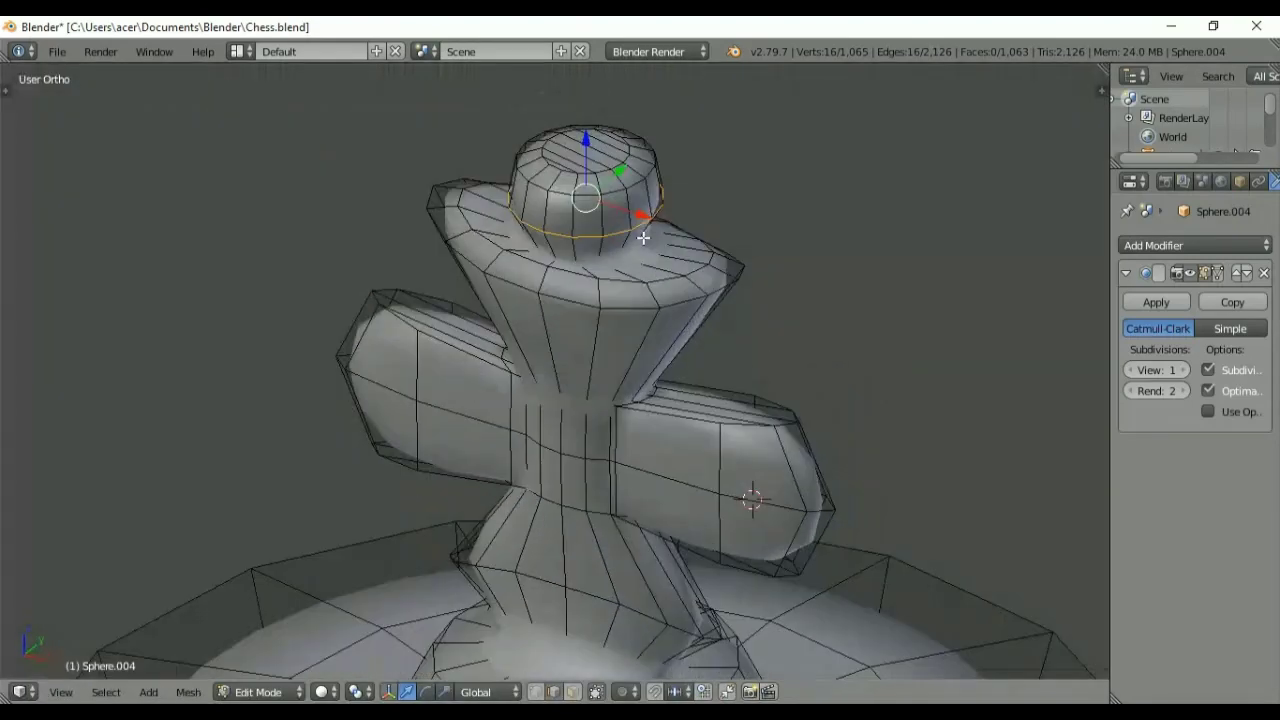
alt+right_click(612, 255)
key(z)
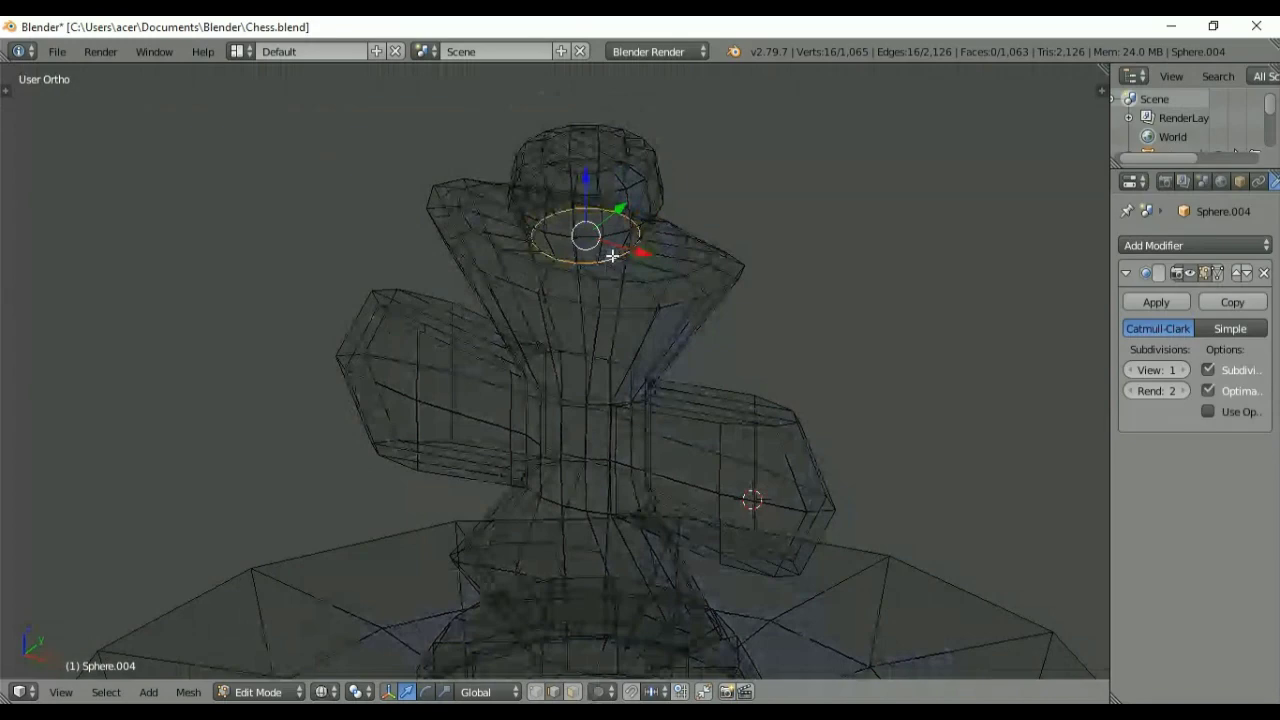
alt+shift+right_click(552, 393)
middle_drag(554, 389, 652, 372)
shift+right_click(541, 379)
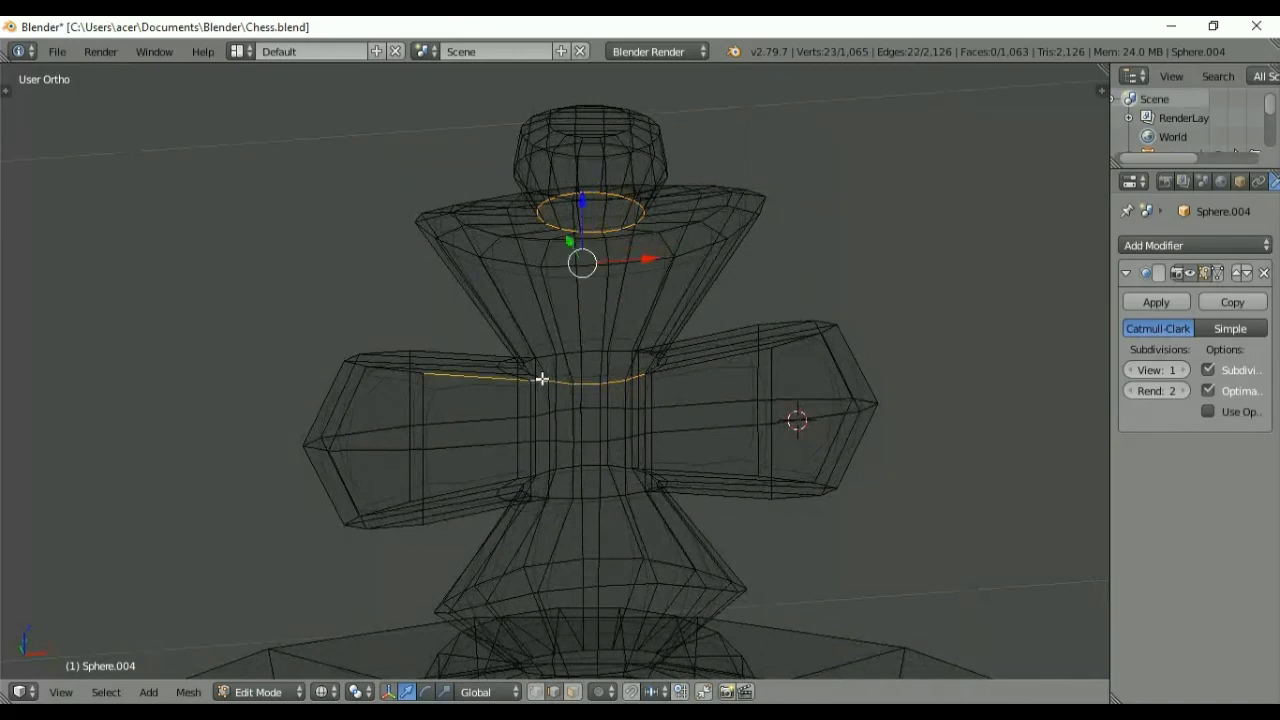
shift+right_click(541, 379)
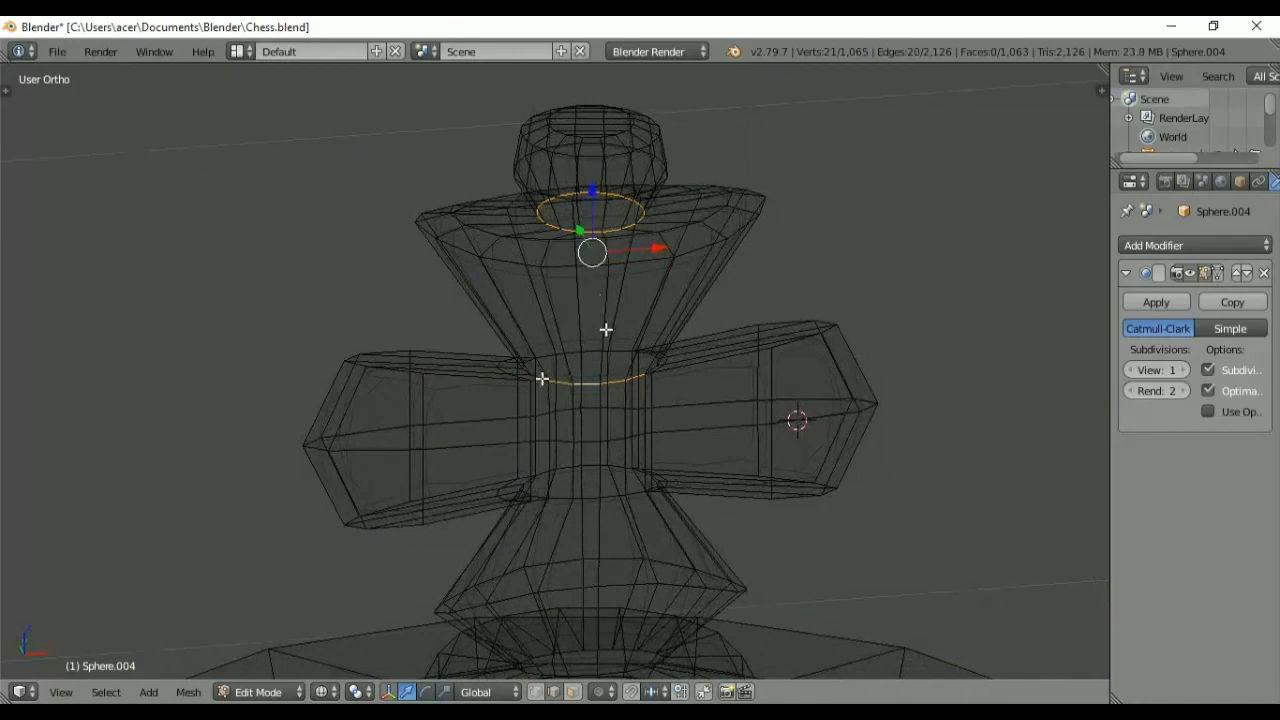
key(ctrl+z)
Step: Add the edge loops at the cross's foot, in the collar's groove and at the collar's base to the selection
middle_drag(606, 423, 658, 328)
alt+shift+right_click(607, 400)
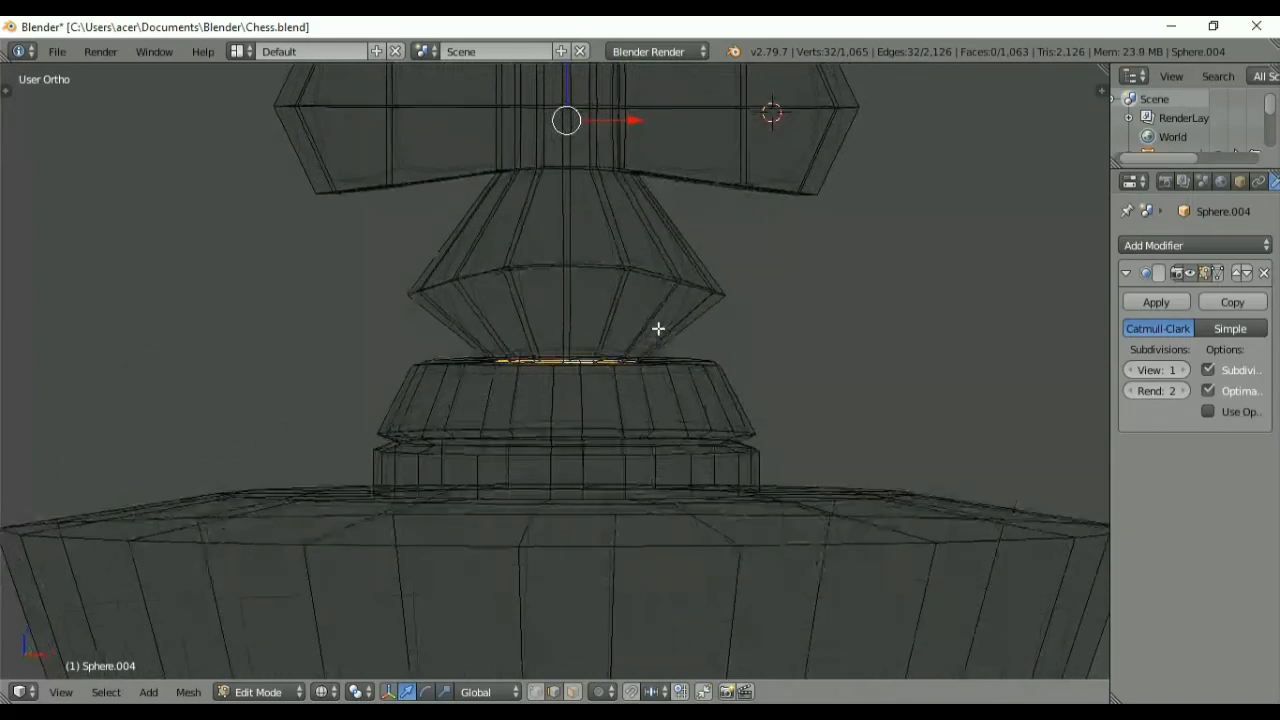
alt+shift+right_click(571, 447)
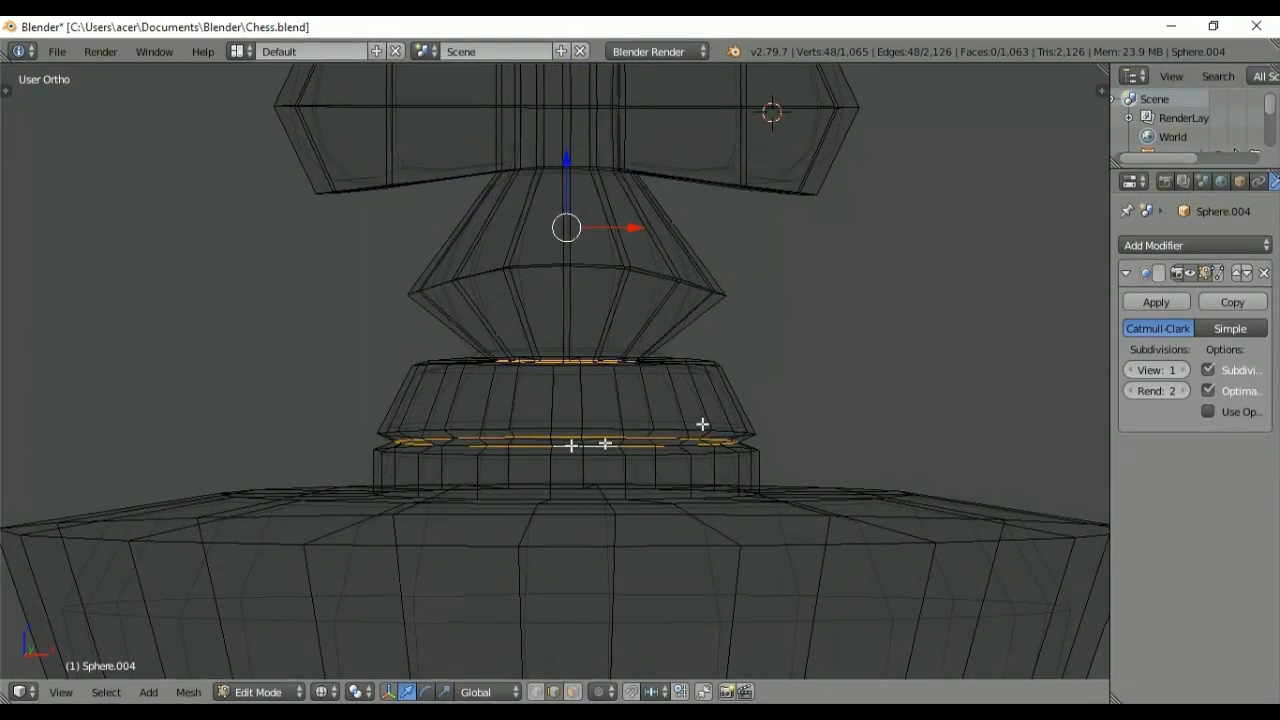
middle_drag(702, 424, 655, 475)
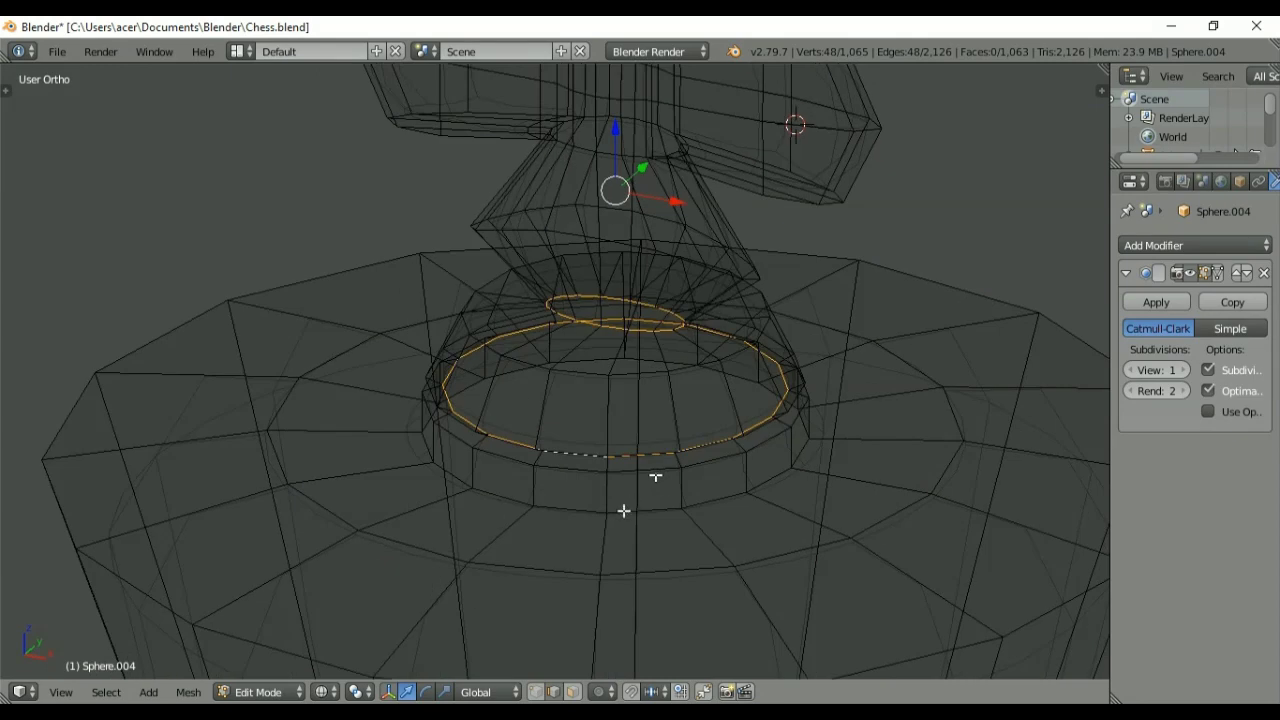
alt+shift+right_click(623, 510)
Step: Add the flared head's top rim and bottom edge loops to the selection and bevel all selected loops by about 0.0024 with one segment
shift+middle_drag(648, 555, 651, 303)
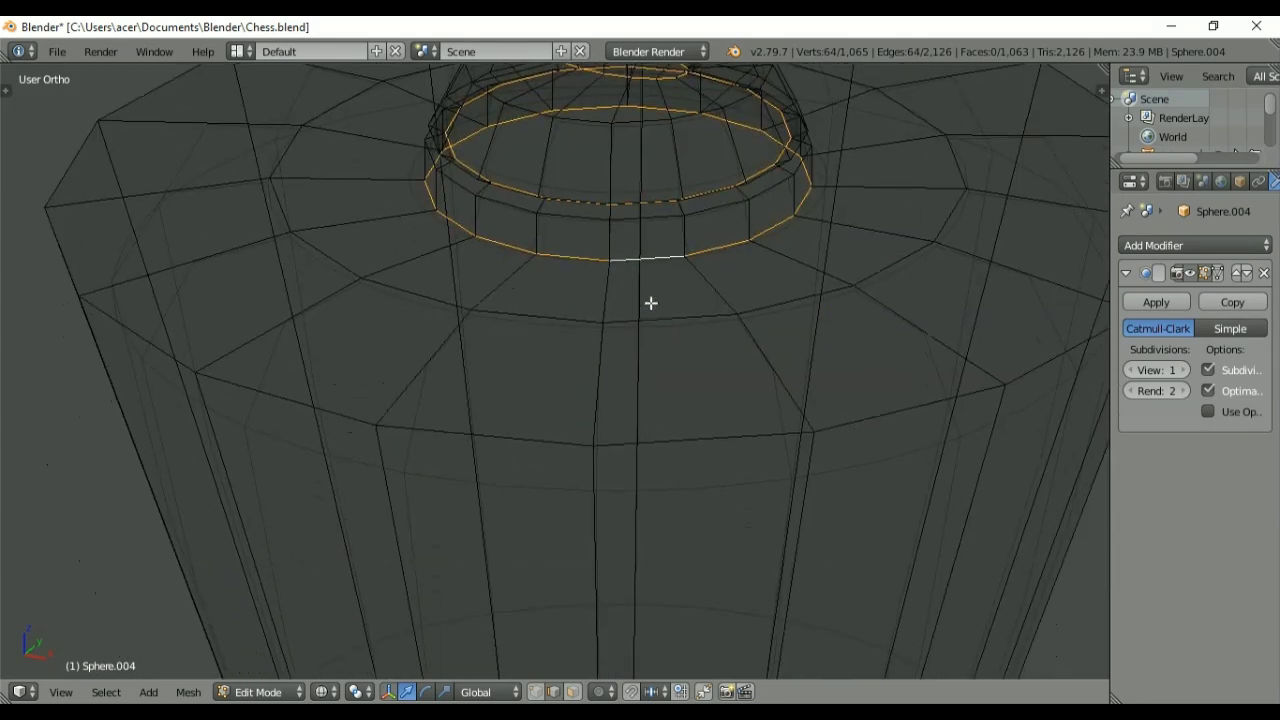
alt+shift+right_click(645, 443)
scroll(647, 441, down, 6)
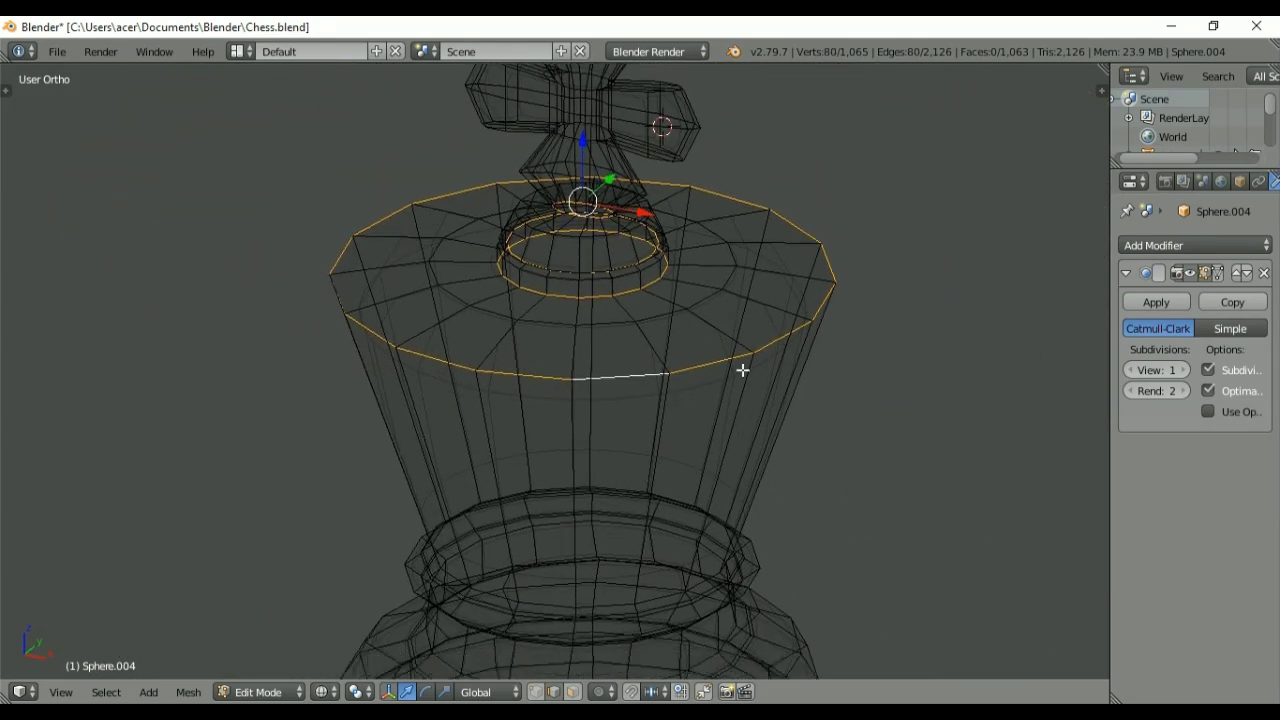
middle_drag(752, 213, 745, 224)
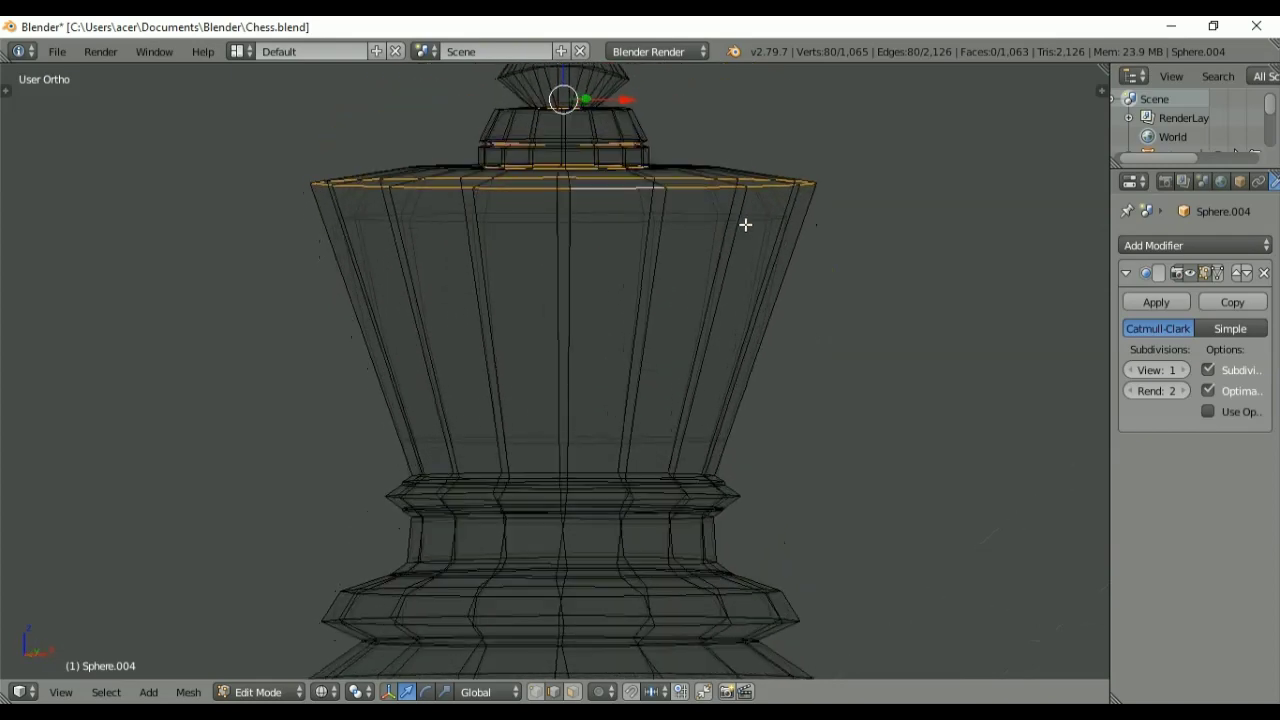
key(KP_1)
key(z)
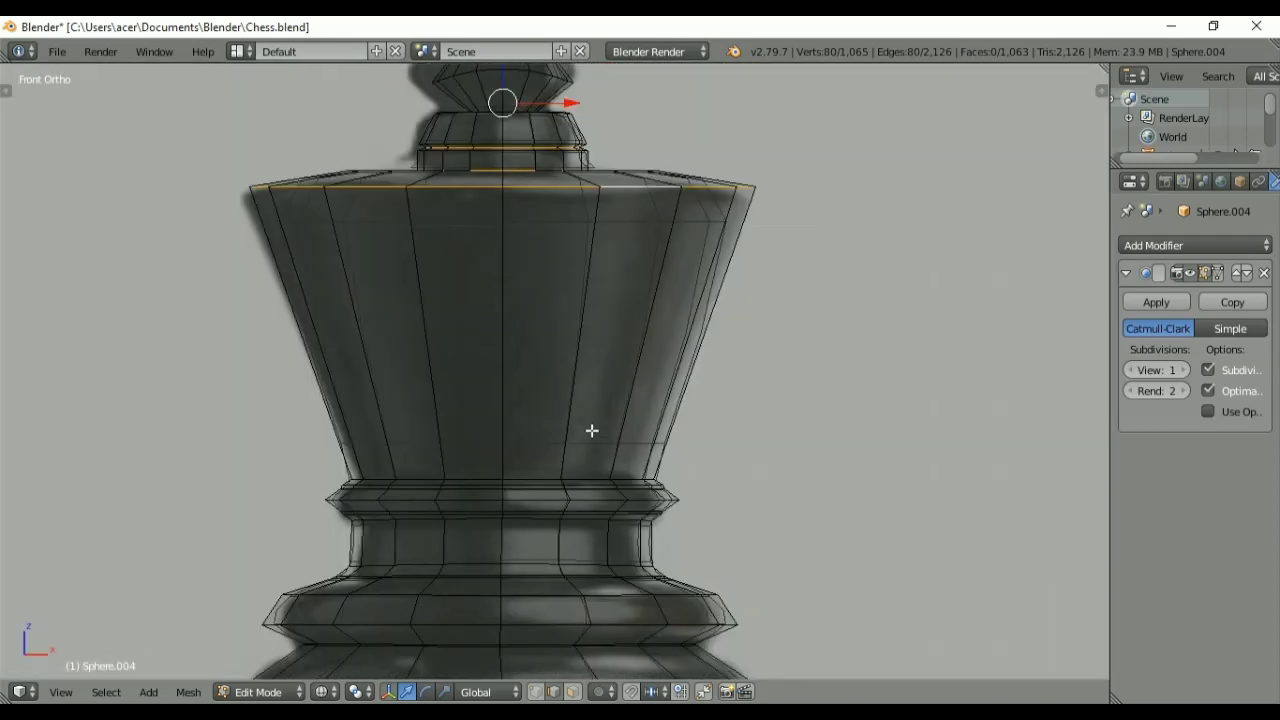
alt+shift+right_click(524, 466)
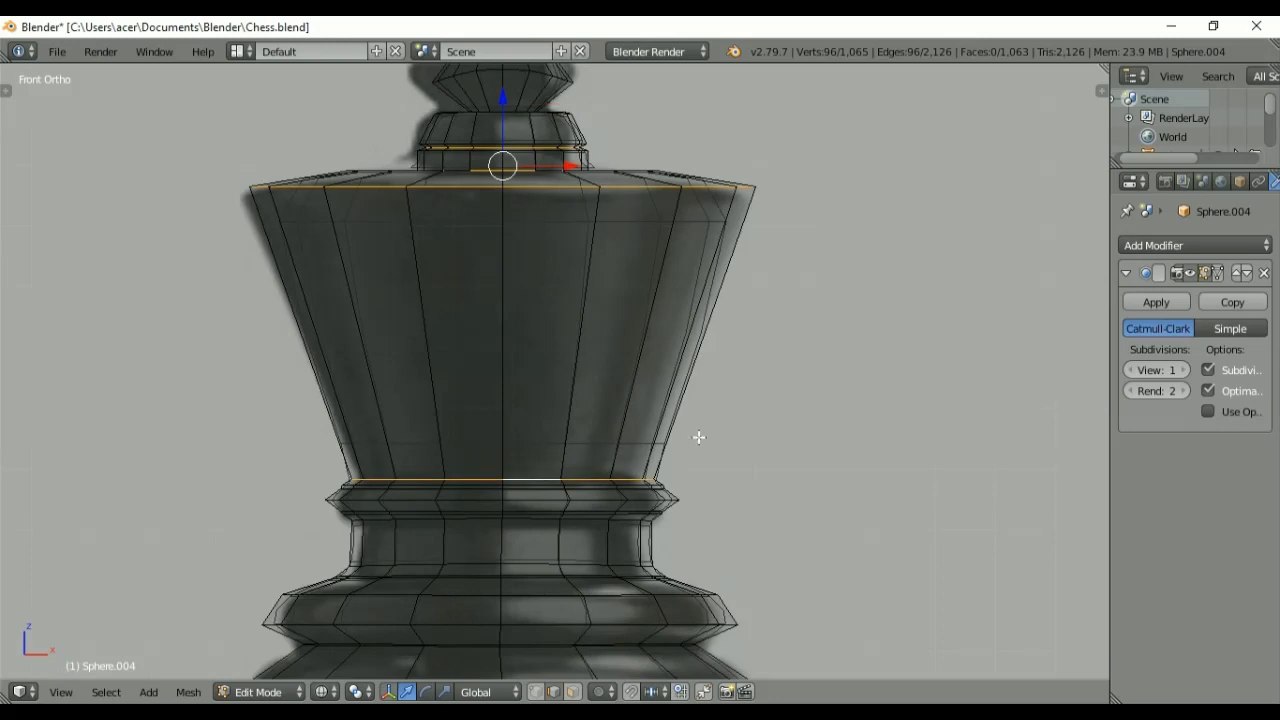
key(ctrl+b)
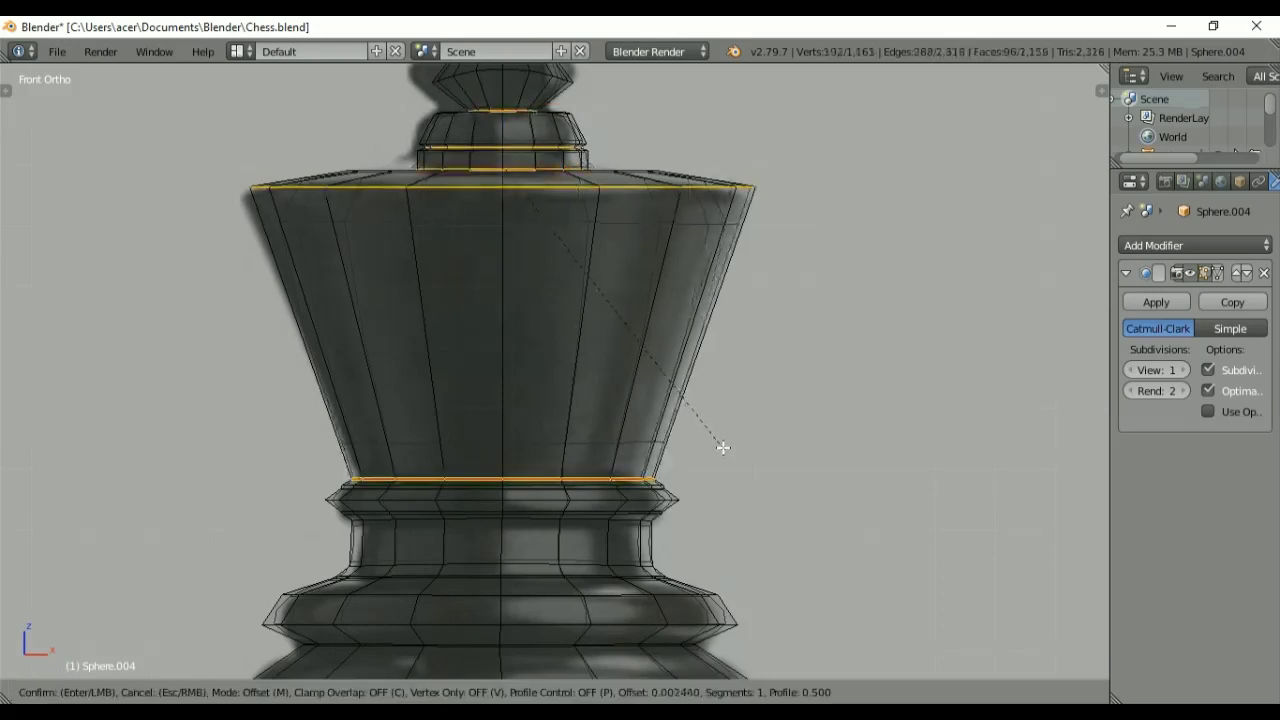
click(724, 449)
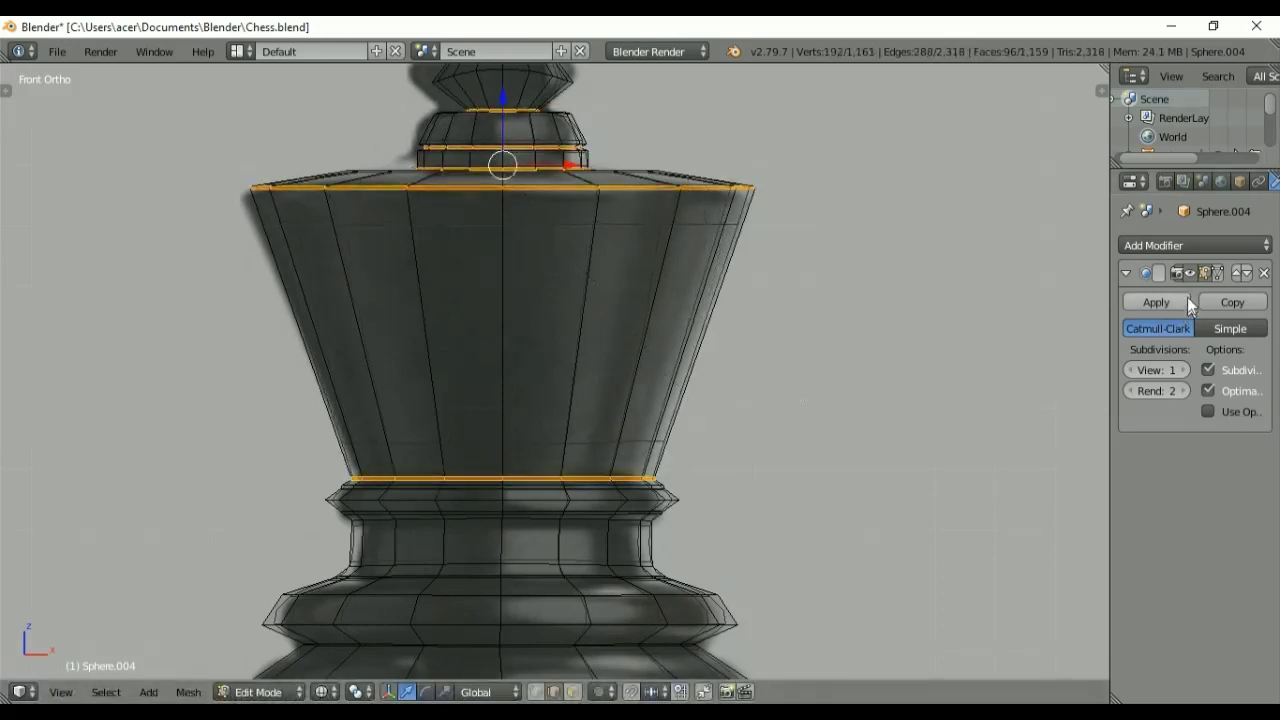
Step: Return to Object Mode and apply smooth shading to the king and the other selected pieces
key(Tab)
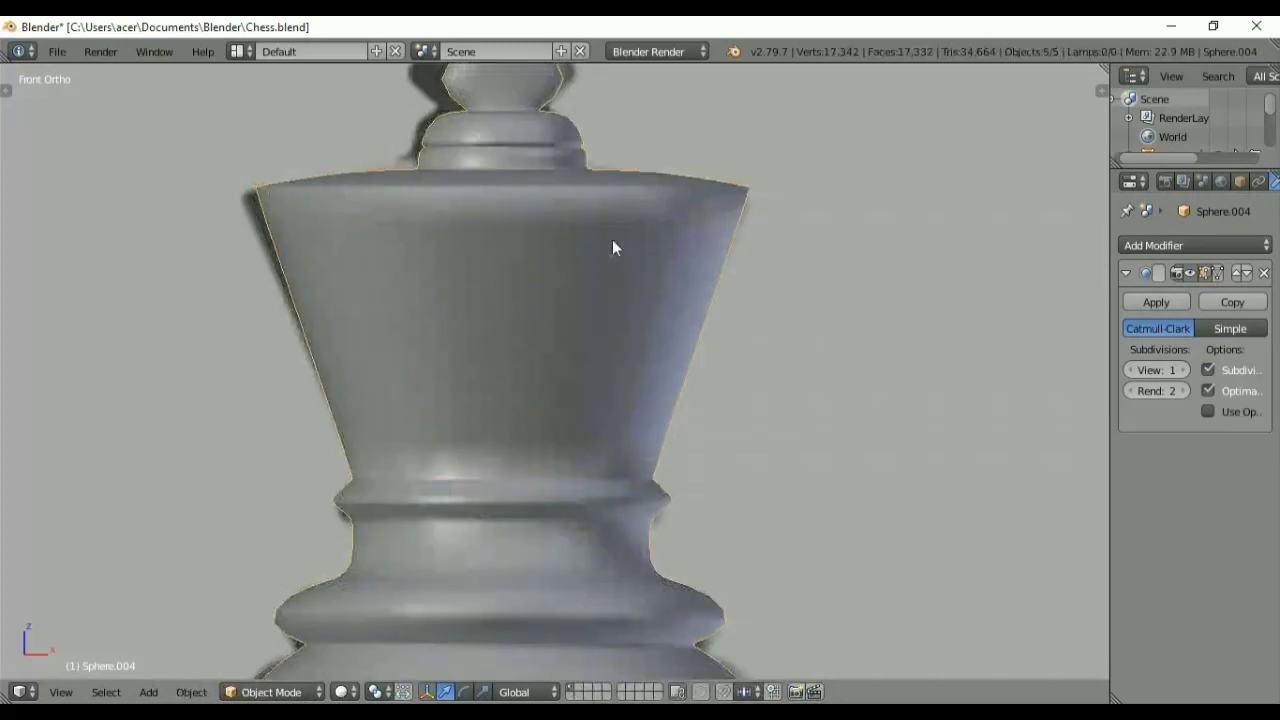
key(t)
click(45, 349)
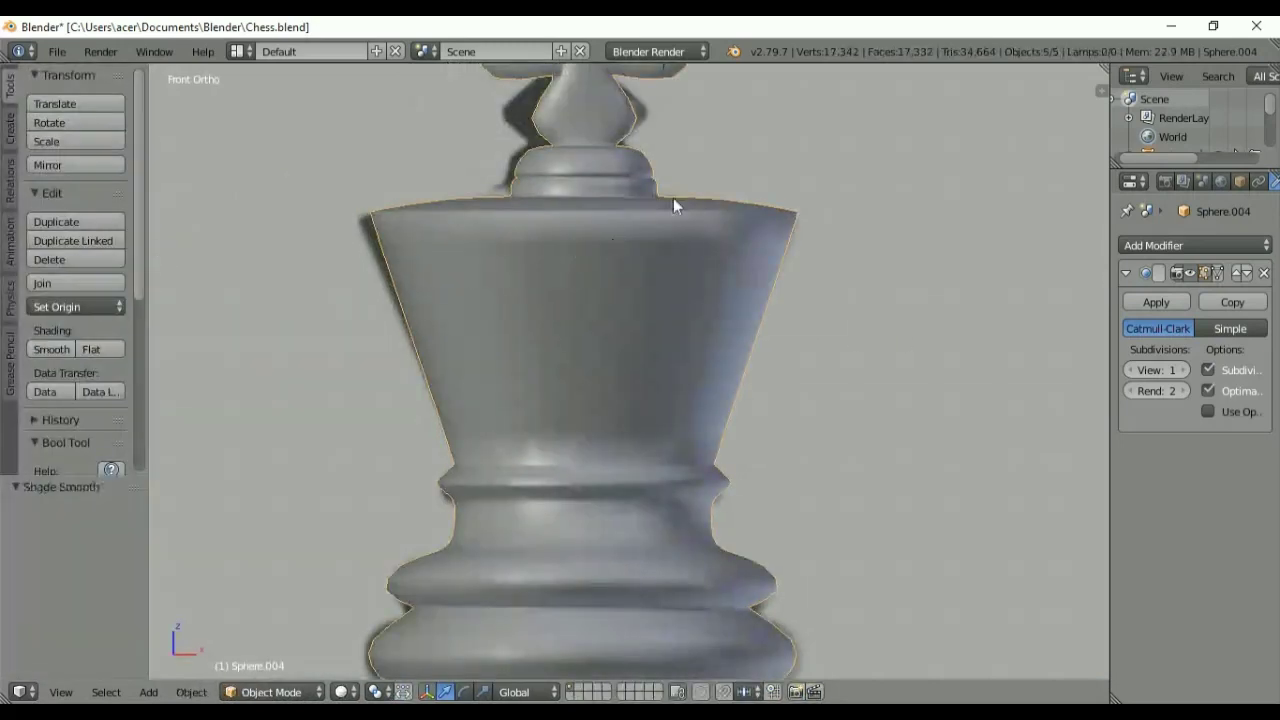
Step: Scale the edge loop around the bulge at the cross's foot by about 1.44 along the global Y axis
scroll(813, 180, down, 4)
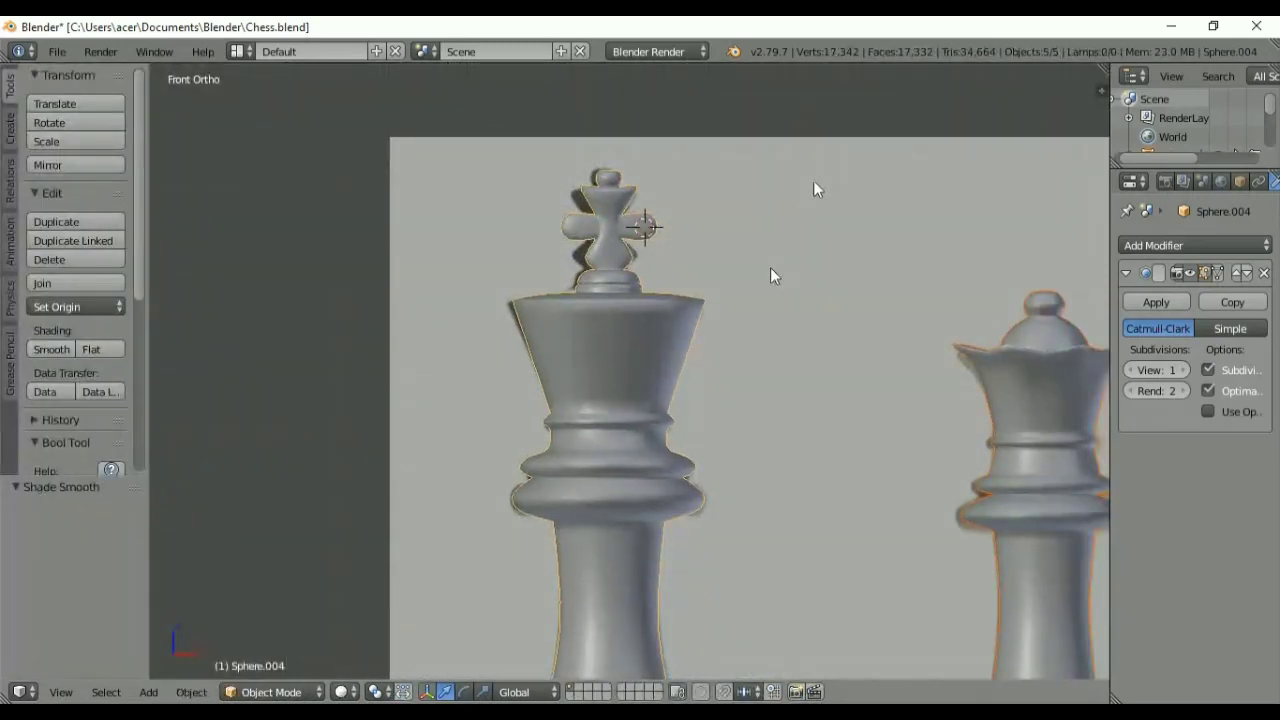
shift+middle_drag(772, 245, 650, 222)
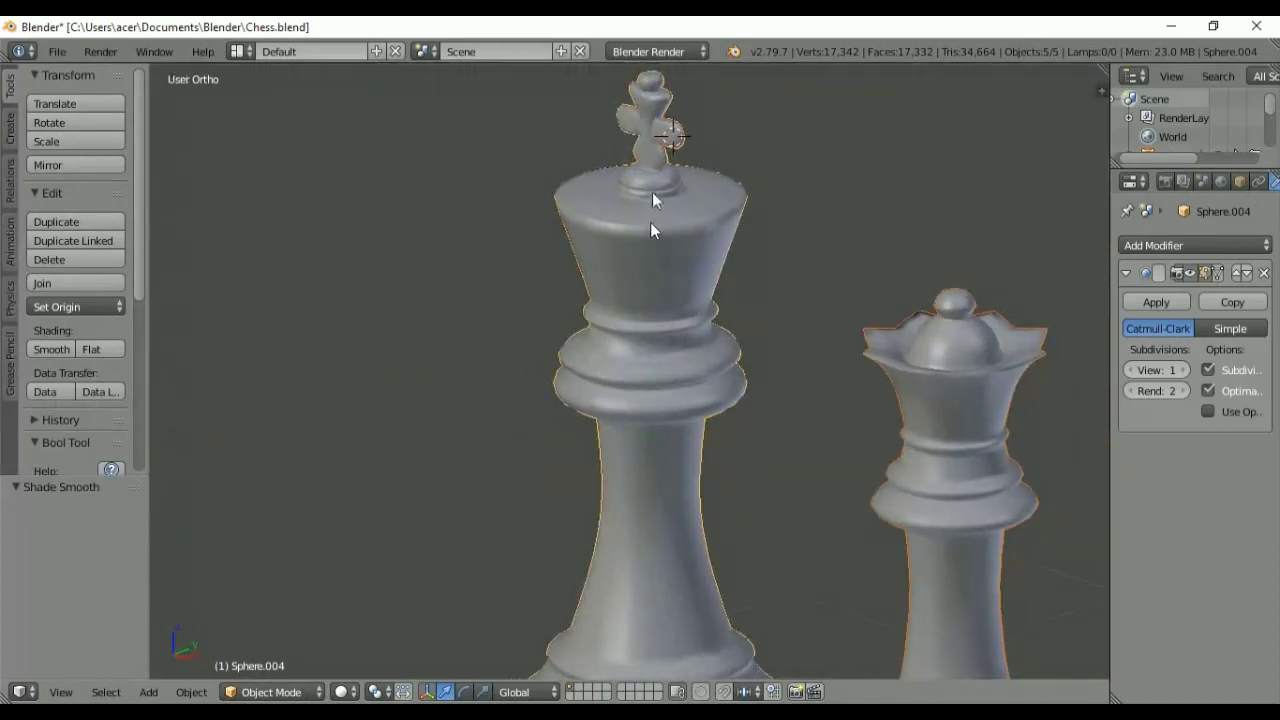
scroll(657, 194, up, 5)
shift+middle_drag(677, 163, 684, 568)
scroll(740, 497, up, 3)
scroll(740, 497, up, 2)
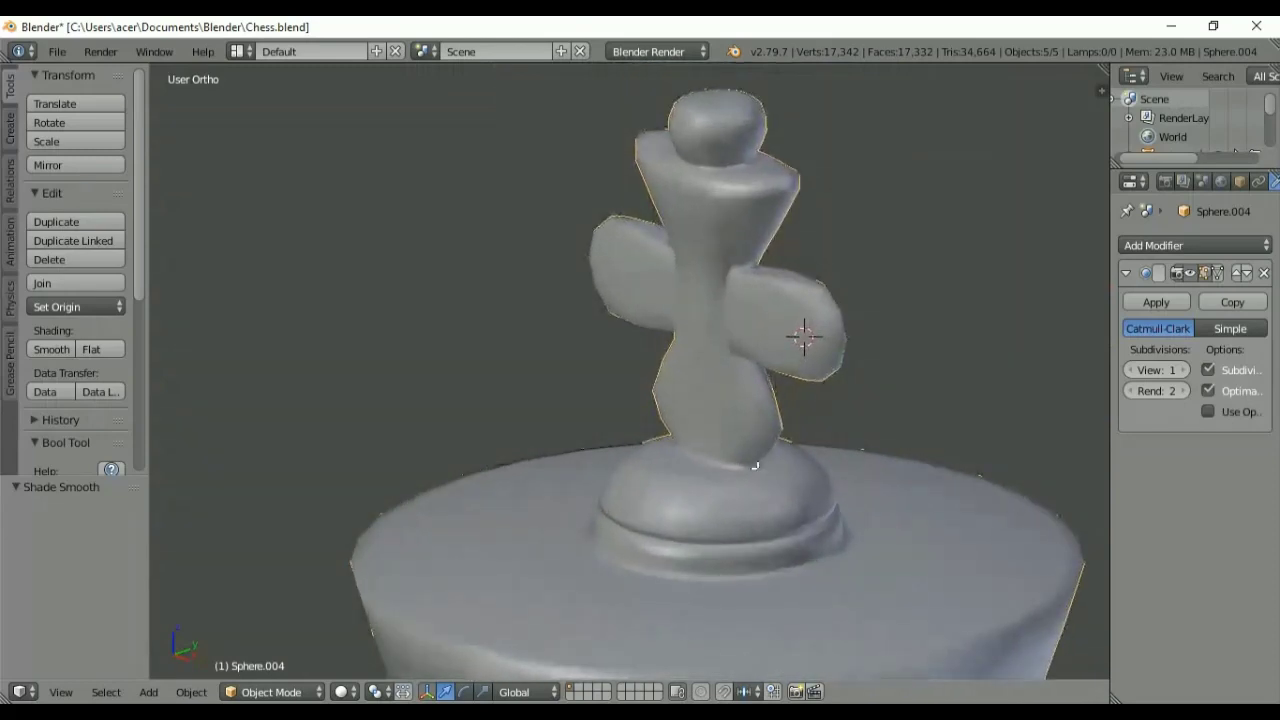
key(Tab)
alt+click(748, 422)
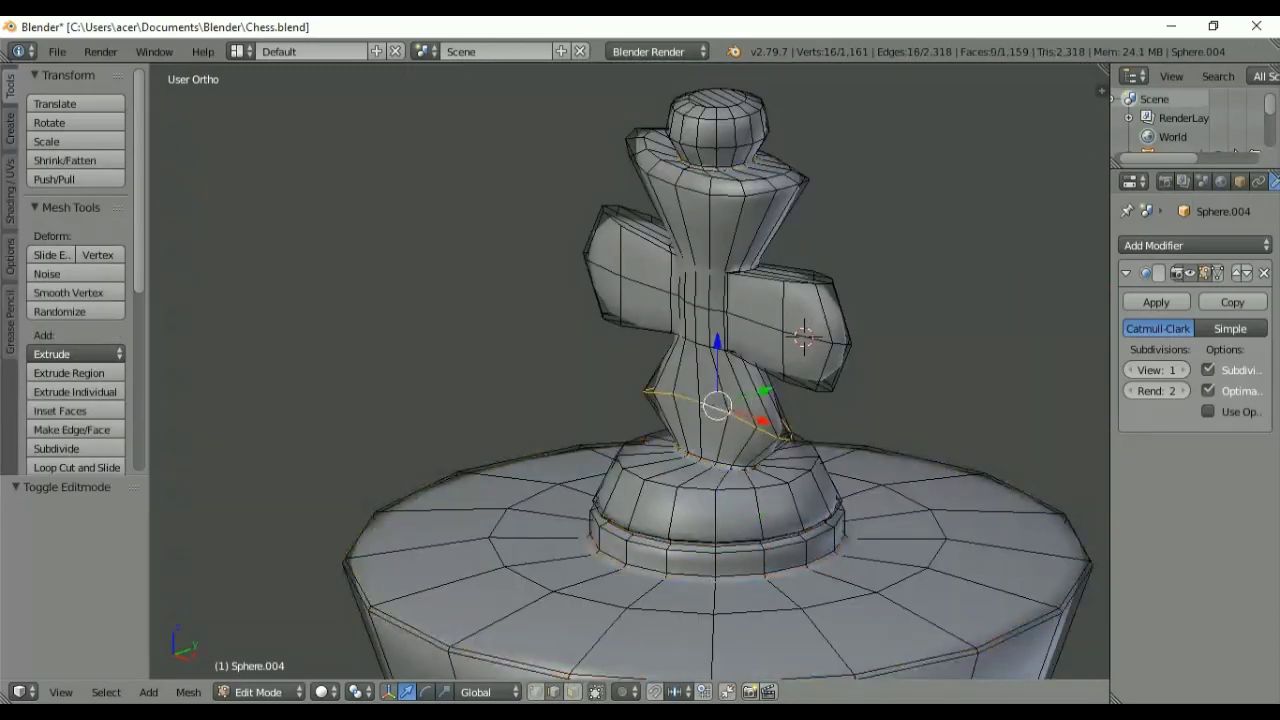
key(s)
key(y)
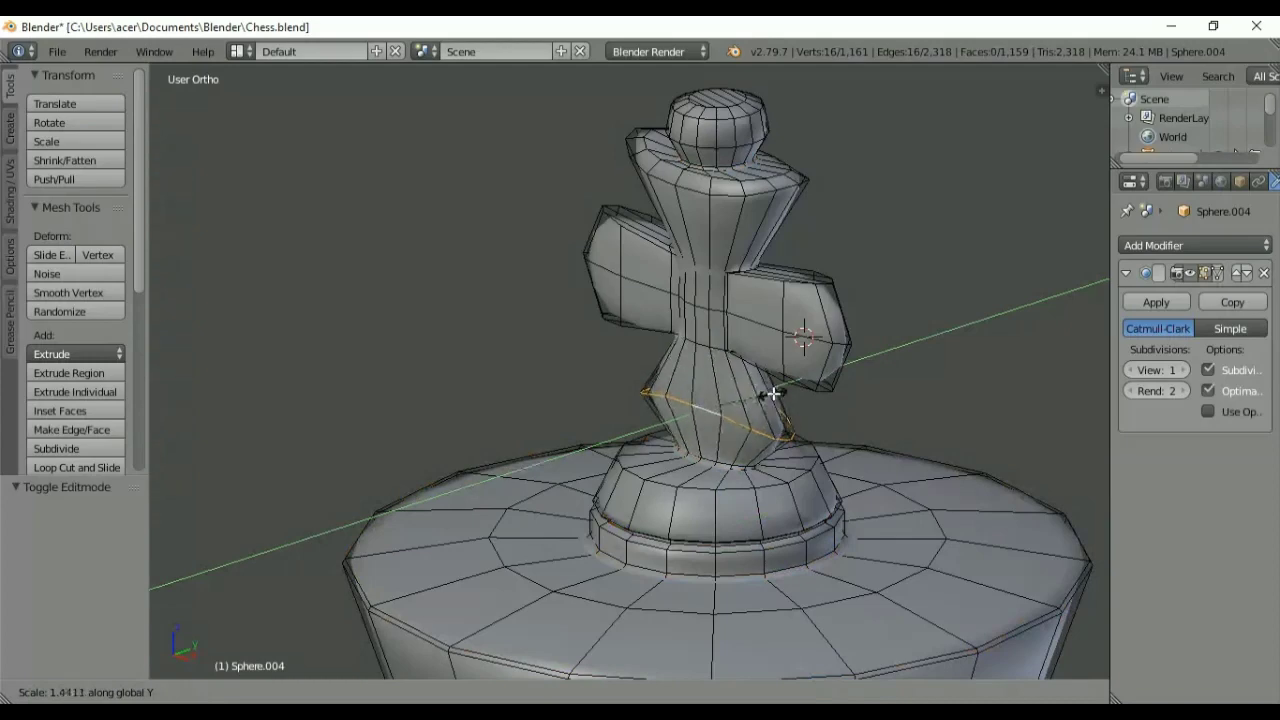
click(773, 394)
key(Tab)
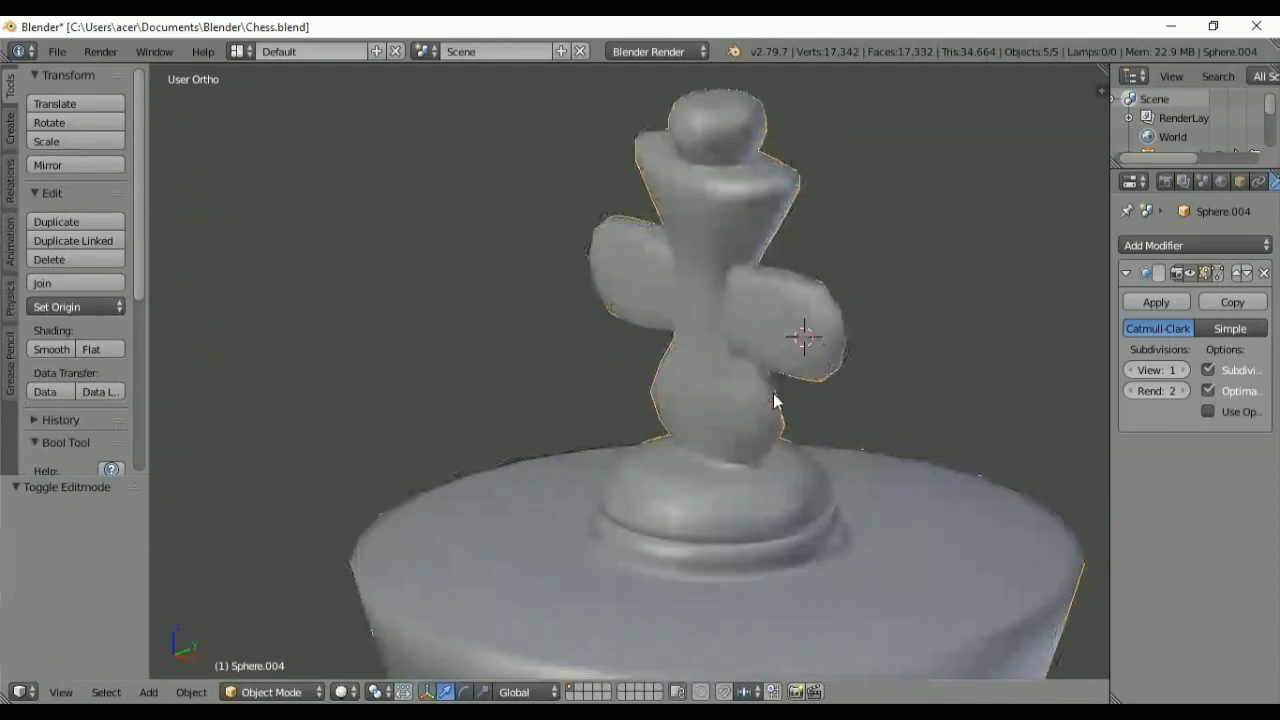
Step: Inspect the king from the front, deselect all objects and look over the full row of chess pieces
key(KP_1)
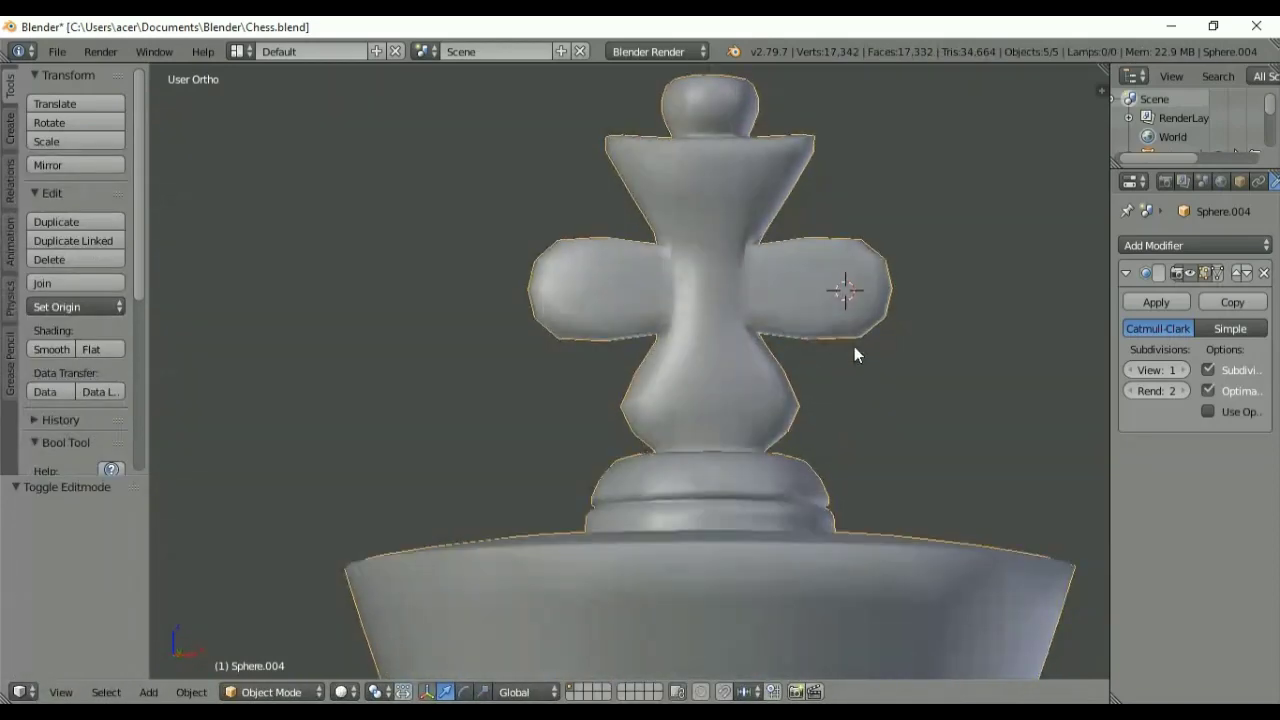
scroll(854, 346, down, 5)
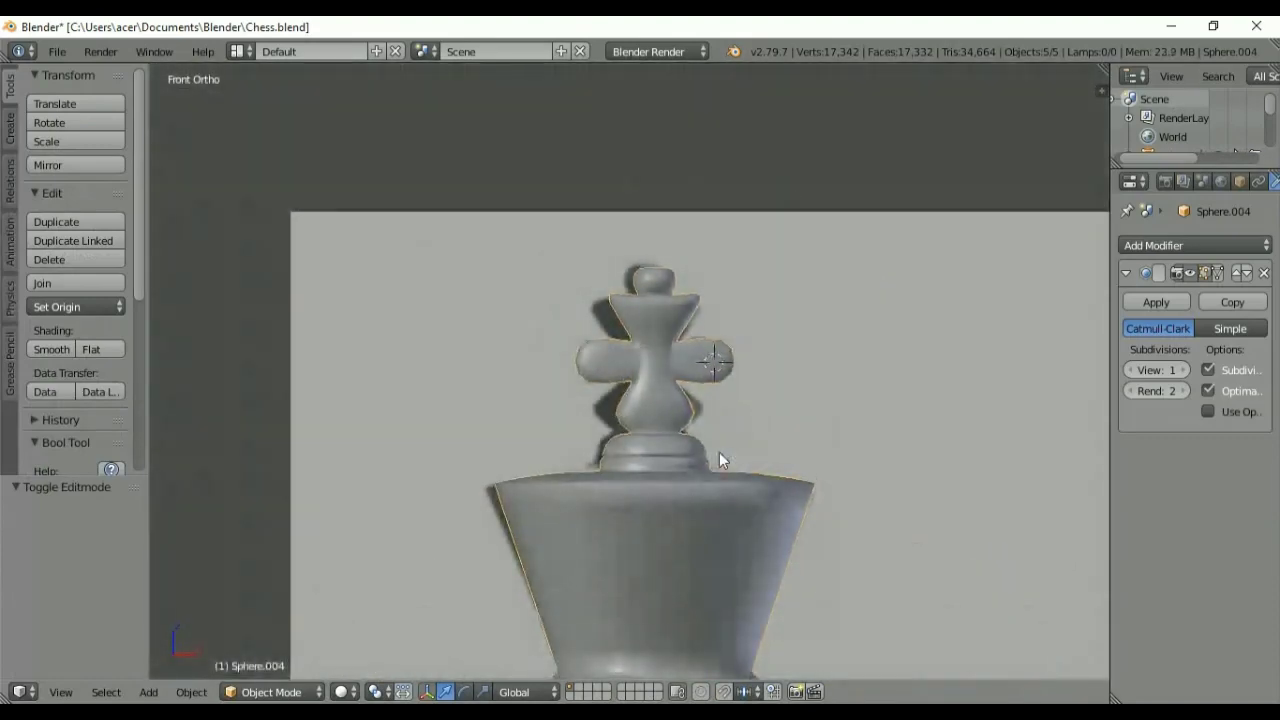
scroll(848, 194, down, 6)
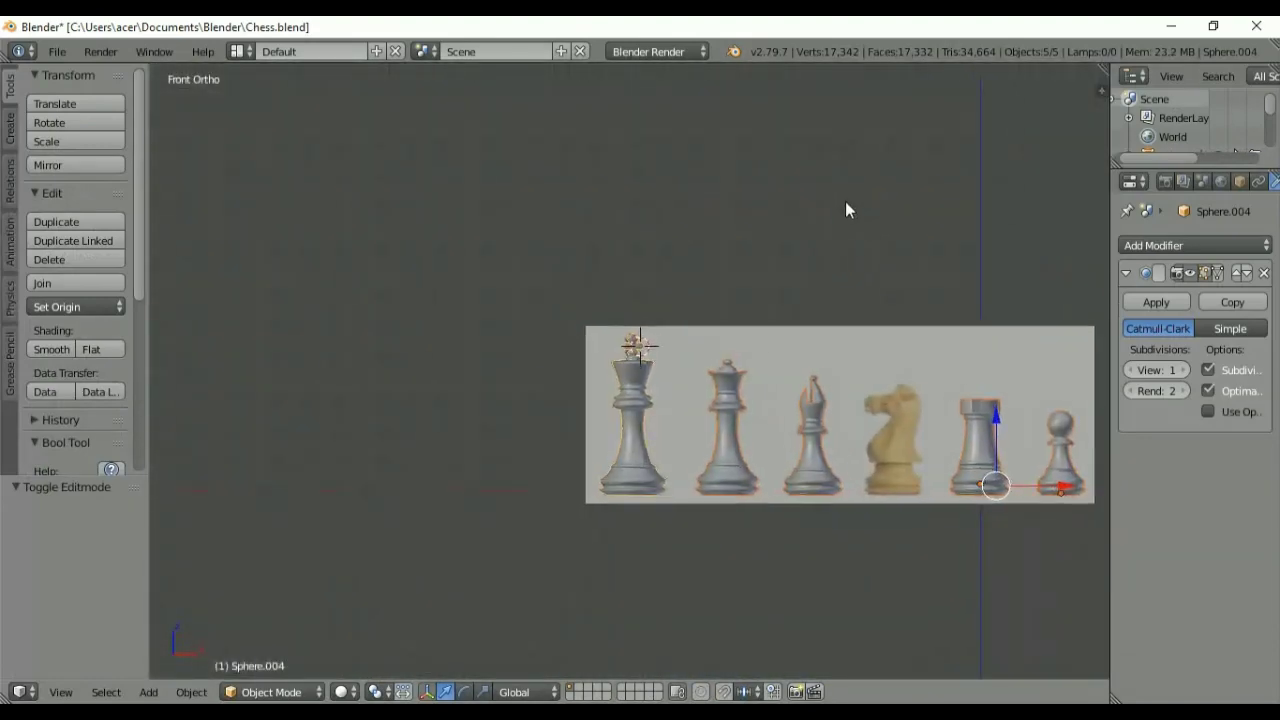
shift+middle_drag(835, 362, 654, 356)
key(a)
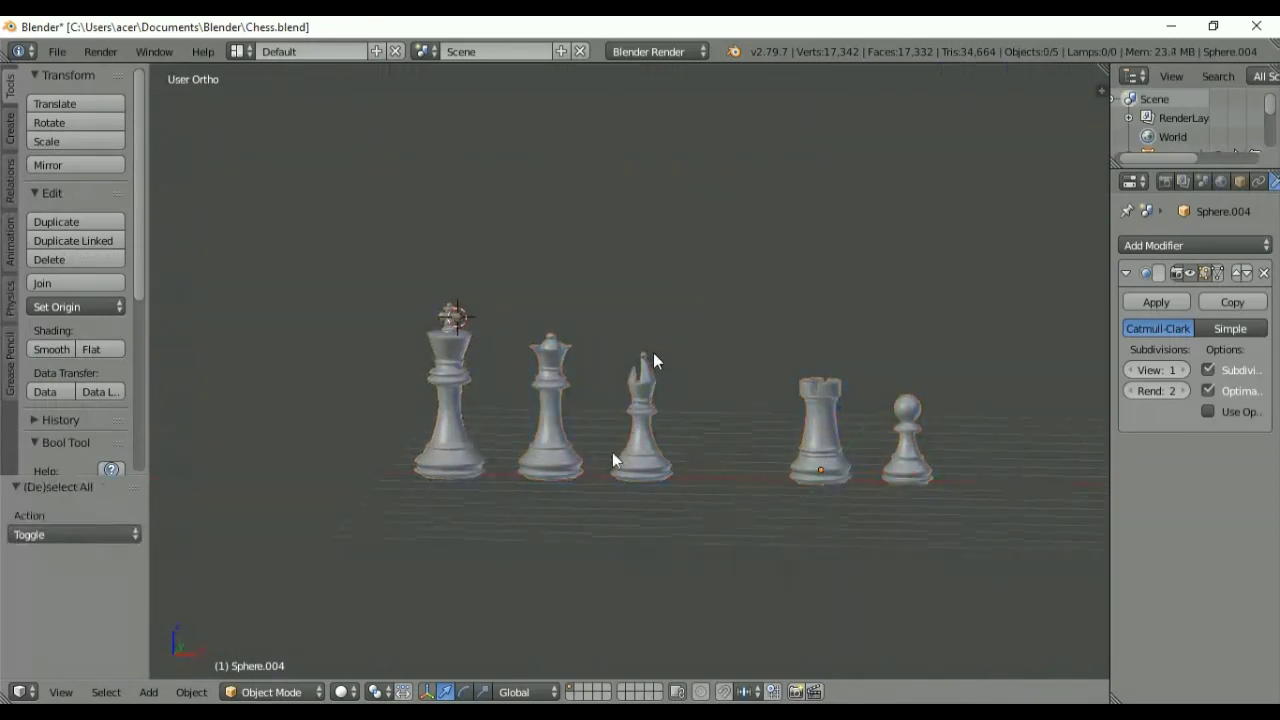